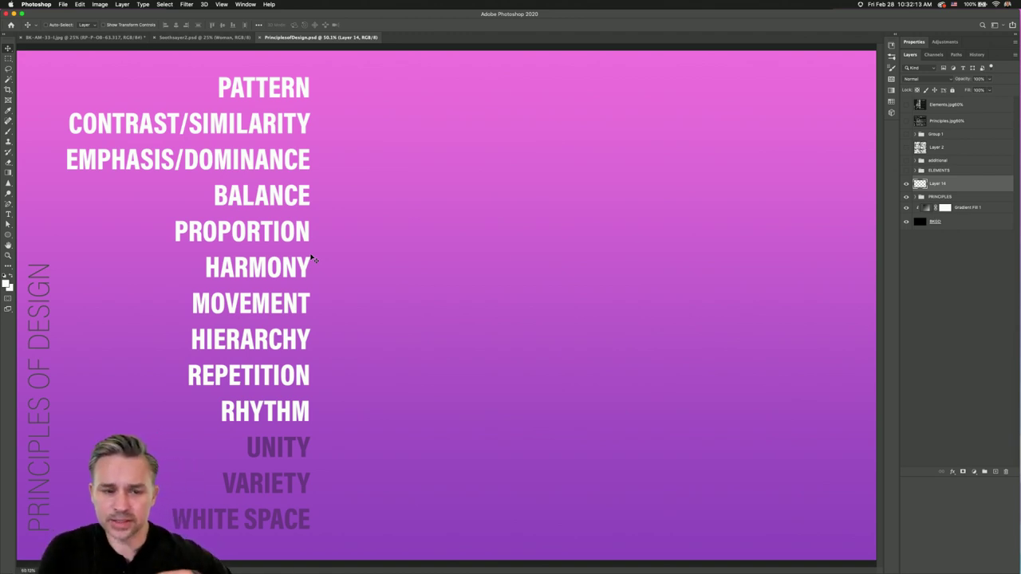
# - Zoom the canvas from 50% to 66.7% and scroll to the left edge of the principles list
pyautogui.press('super+equal')
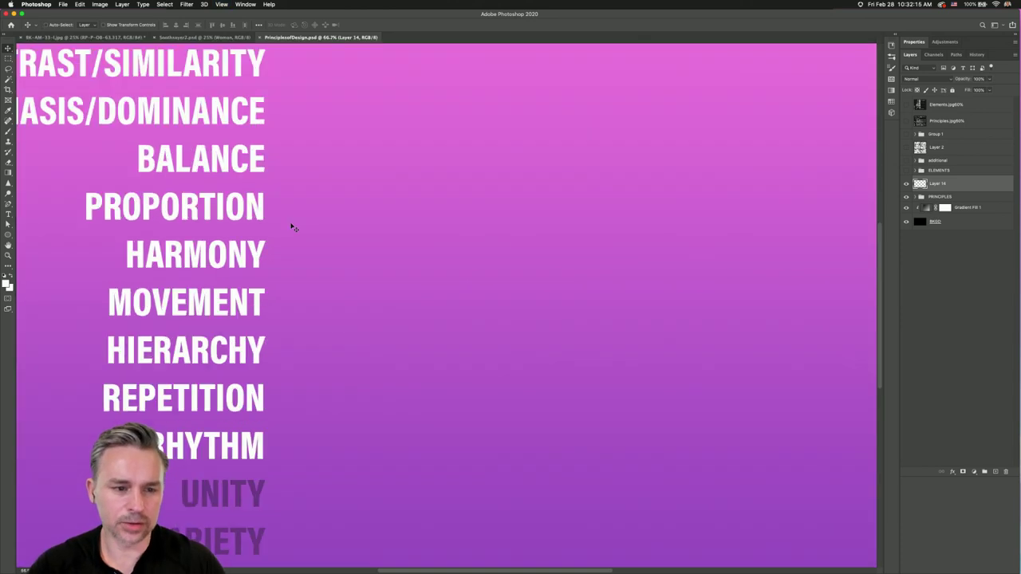
pyautogui.hscroll(-5, 294, 229)
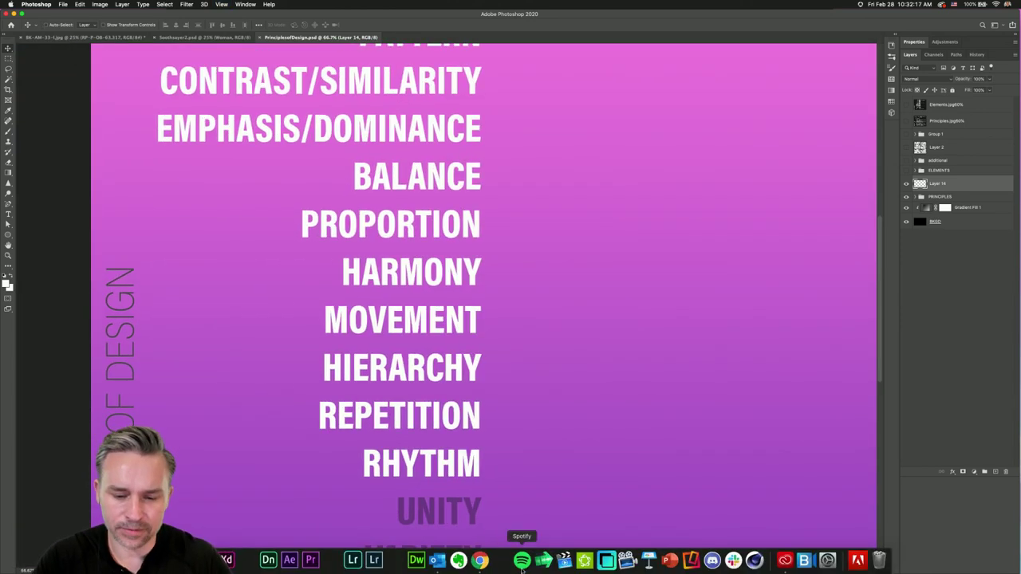
# - In Chrome, open a new tab and search Google for 'principles of design'
pyautogui.click(483, 566)
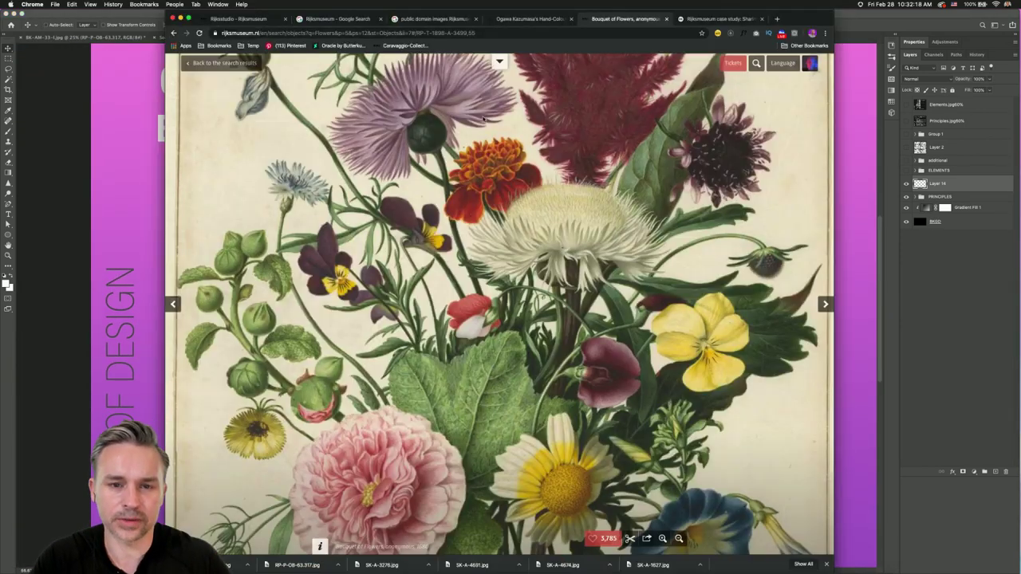
pyautogui.click(779, 19)
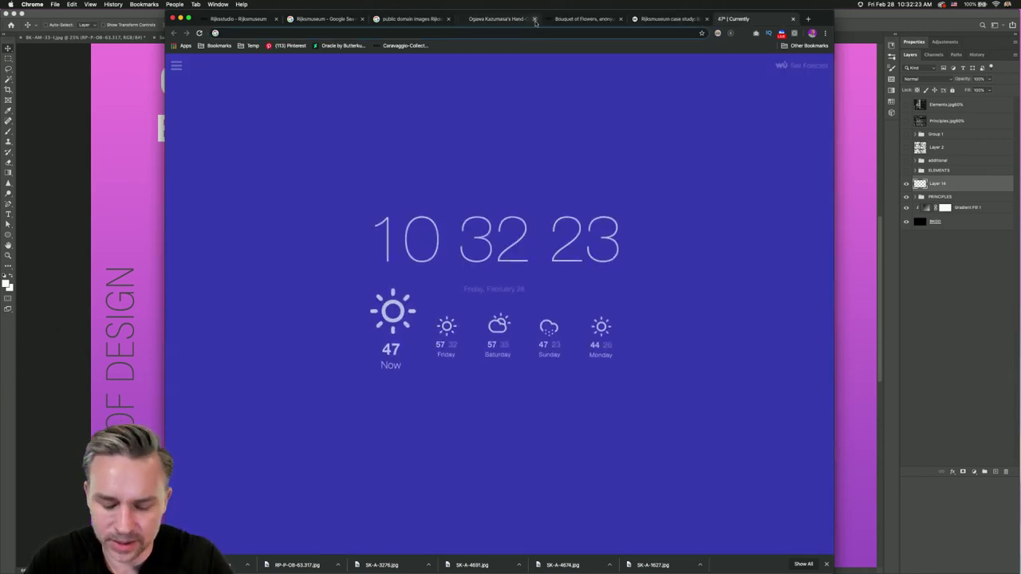
pyautogui.write('princ')
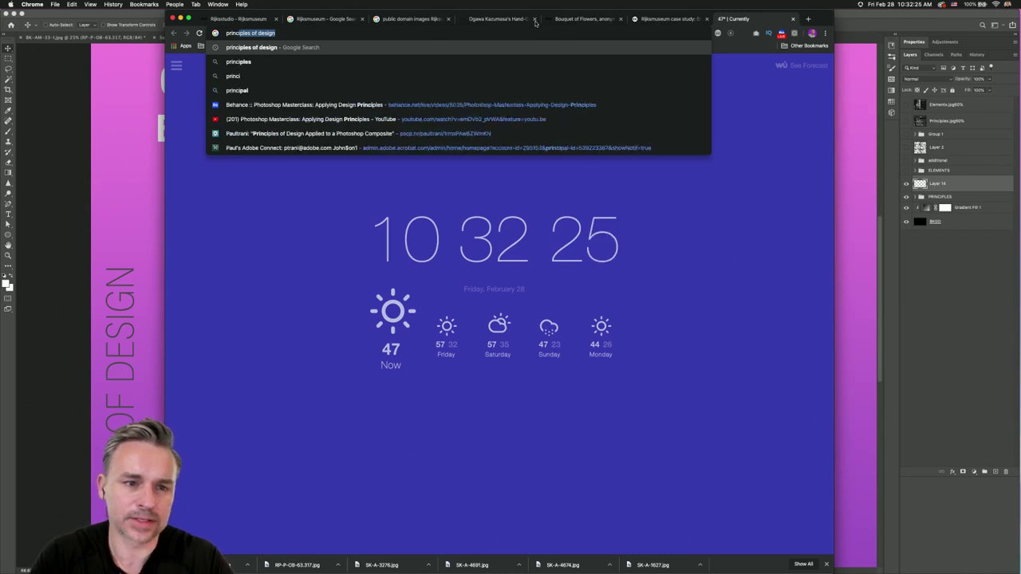
pyautogui.press('Return')
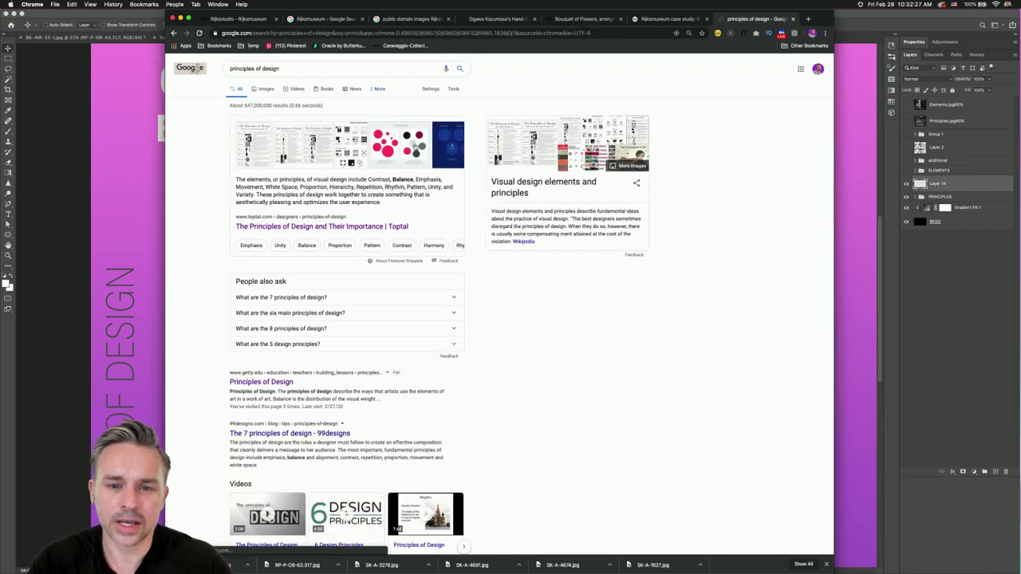
# - View the image results, preview the elements-and-principles chart, then return to Photoshop
pyautogui.click(262, 91)
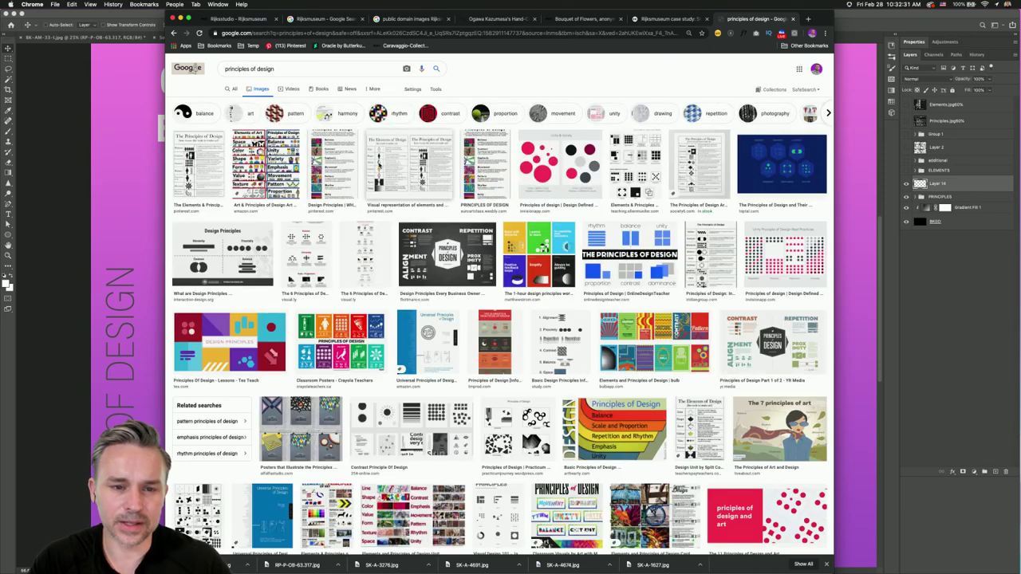
pyautogui.click(408, 164)
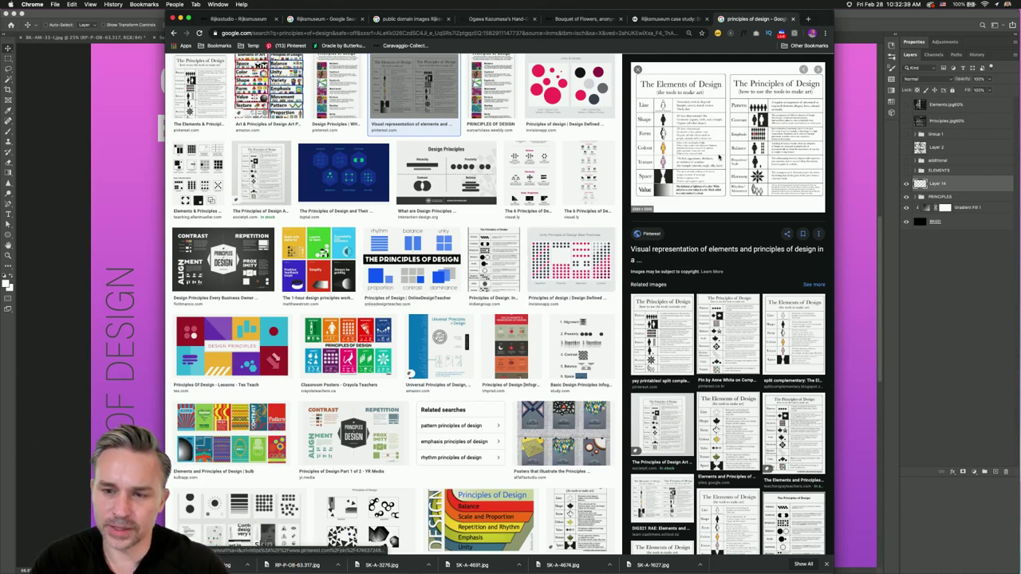
pyautogui.click(44, 181)
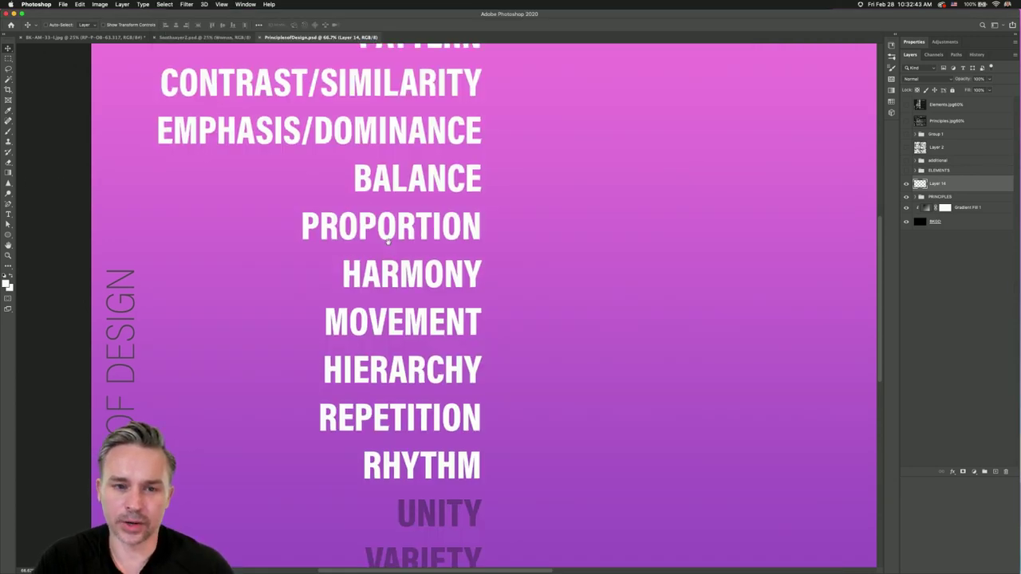
# - Scroll to the slide's top-left and select the Rectangular Marquee tool
pyautogui.scroll(3, 354, 357)
pyautogui.hscroll(-3, 354, 357)
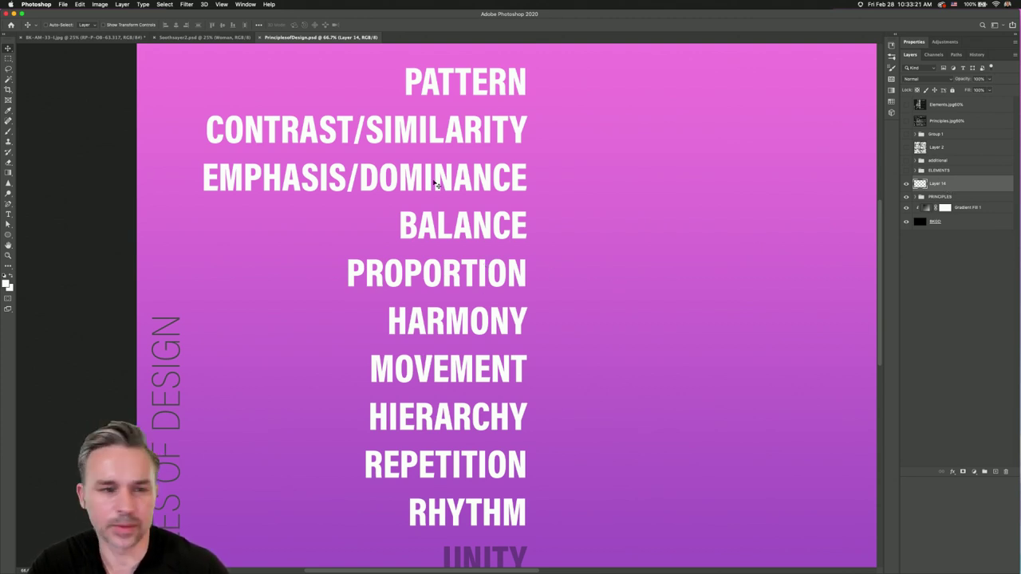
pyautogui.click(8, 59)
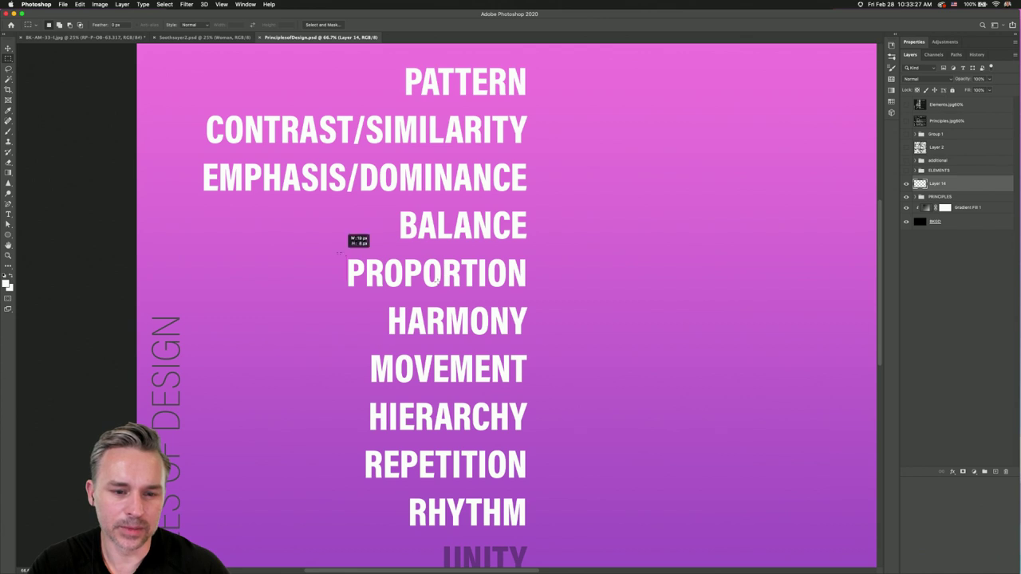
# - Try a marquee near PROPORTION, clear it, and reset to default black foreground colour
pyautogui.moveTo(348, 252); pyautogui.dragTo(606, 295)
pyautogui.click(574, 303)
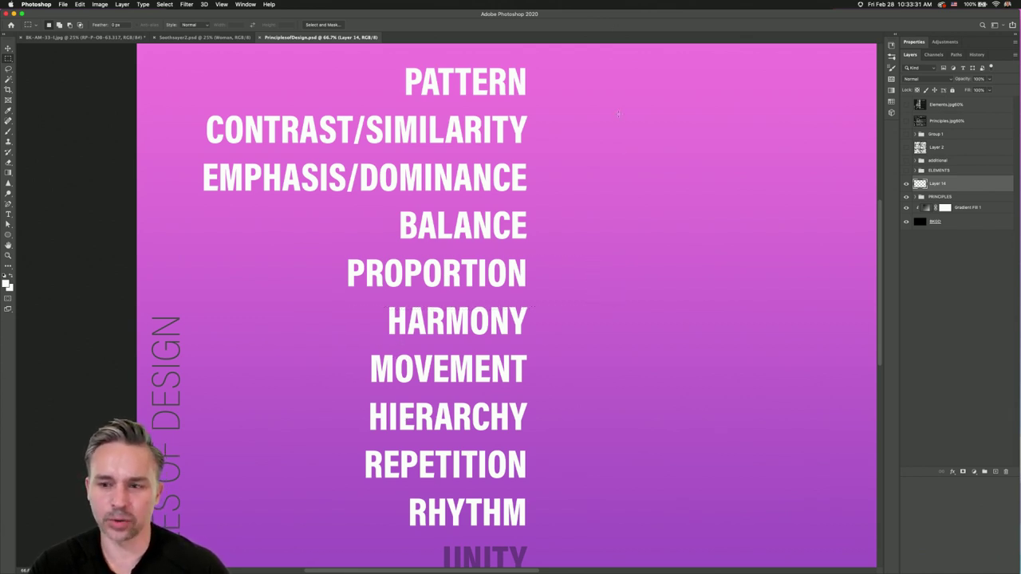
pyautogui.hscroll(3, 407, 102)
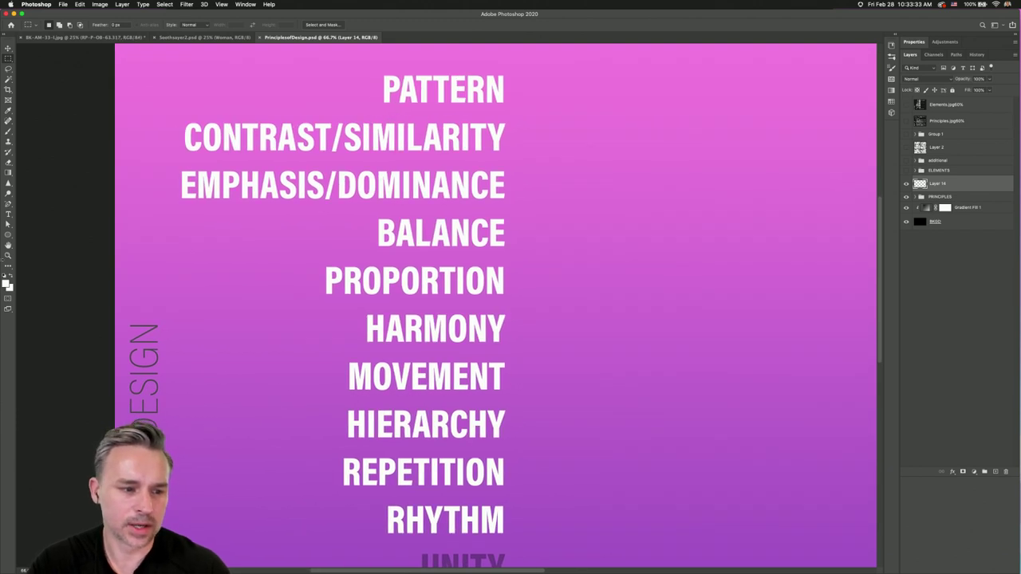
pyautogui.press('d')
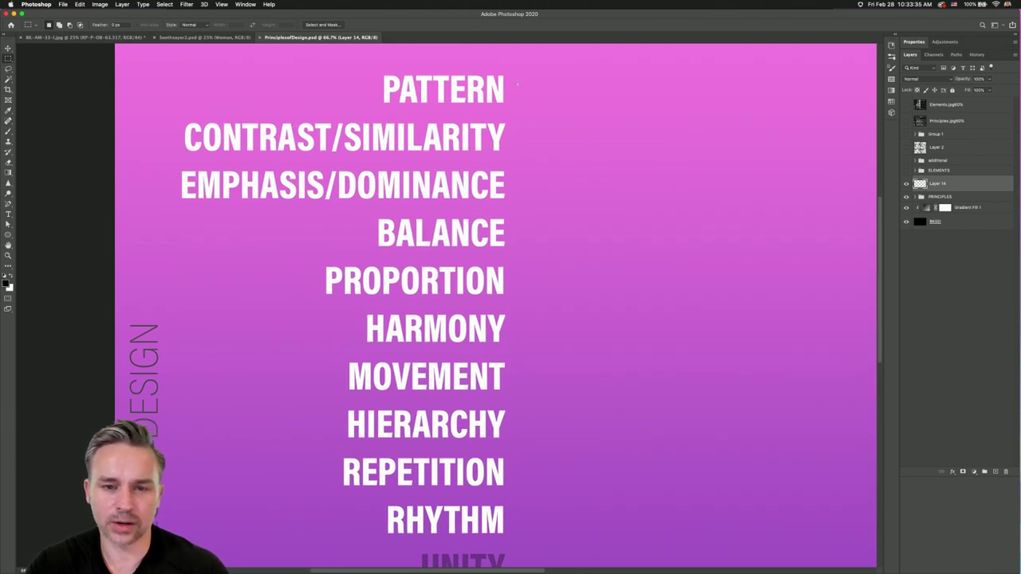
# - Select a small square beside PATTERN and fill it with the black foreground colour
pyautogui.moveTo(523, 77); pyautogui.dragTo(392, 407)
pyautogui.press('super+equal')
pyautogui.press('super+equal')
pyautogui.hotkey('shift', 'BackSpace')
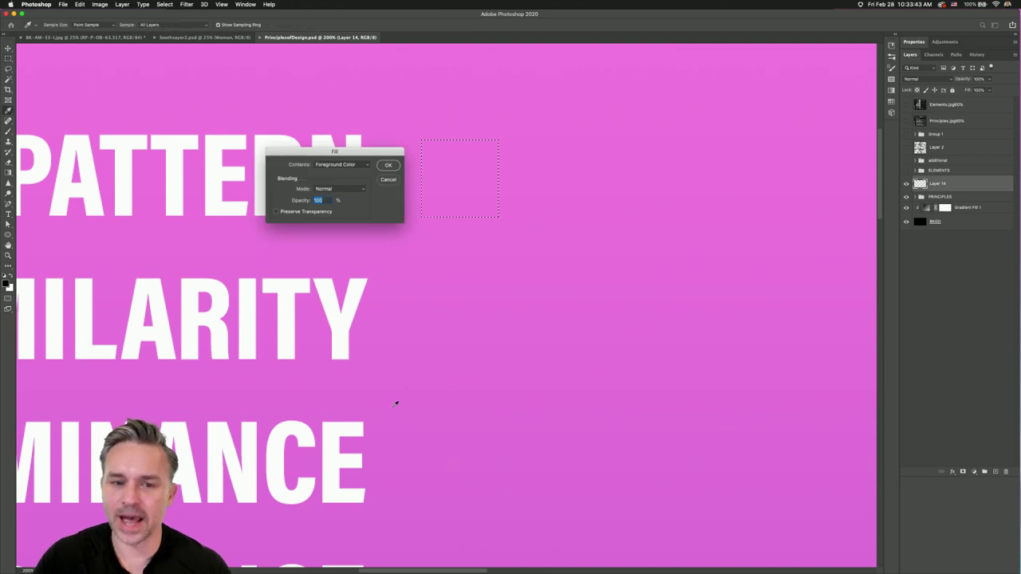
pyautogui.press('Return')
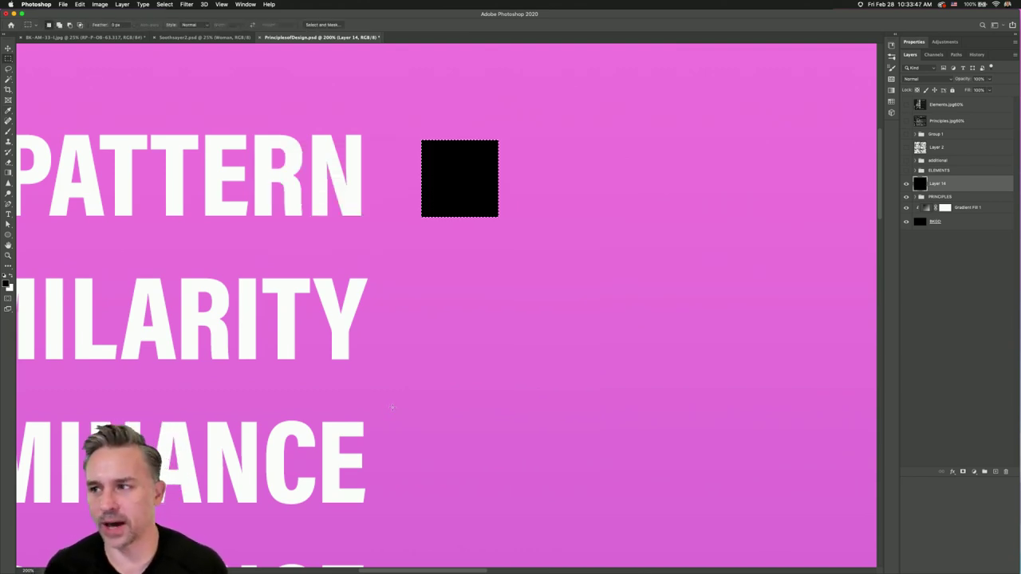
# - Fill the black square with a leaf pattern from the Trees folder in Patterns
pyautogui.scroll(1, 391, 407)
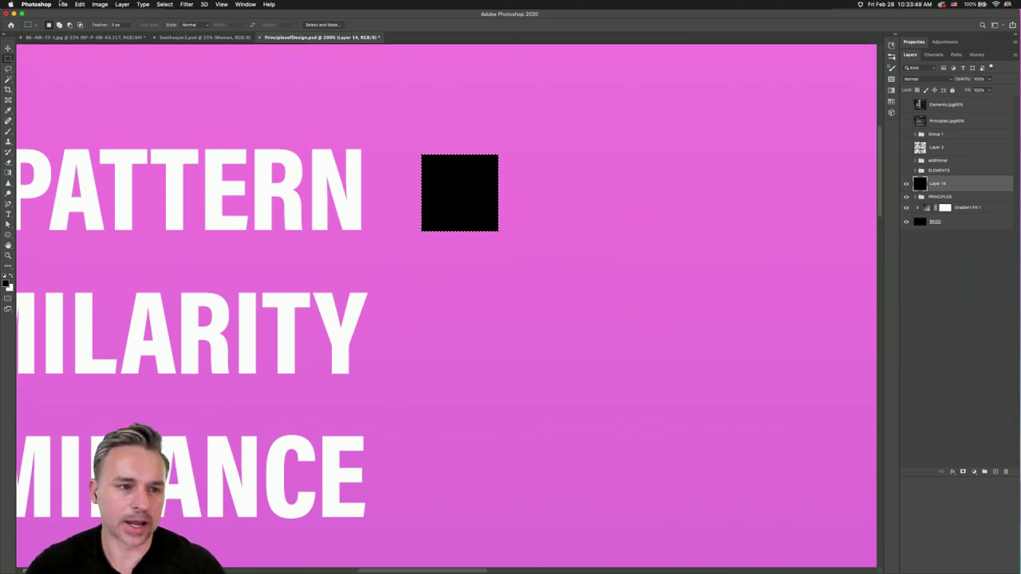
pyautogui.click(80, 3)
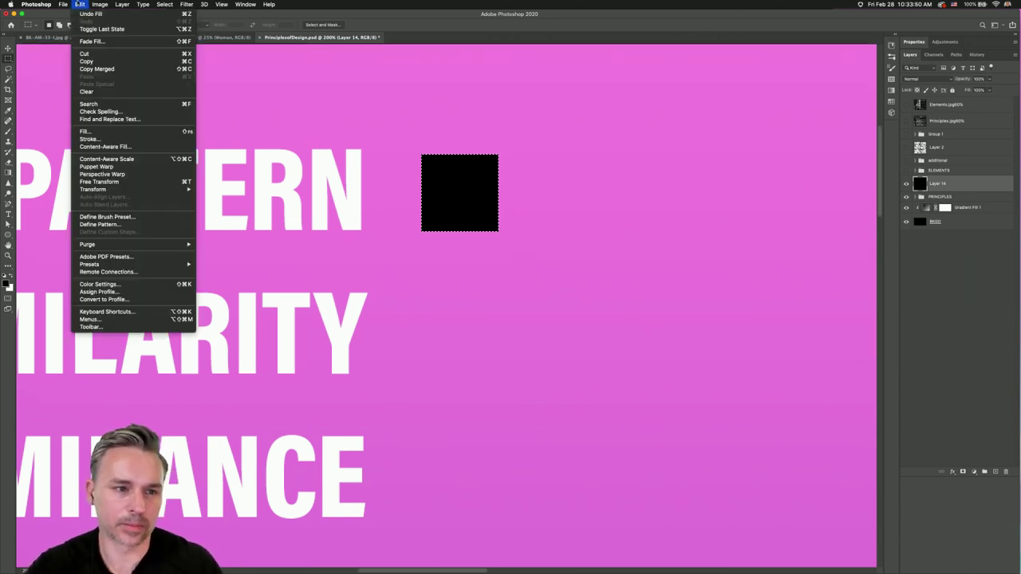
pyautogui.click(101, 224)
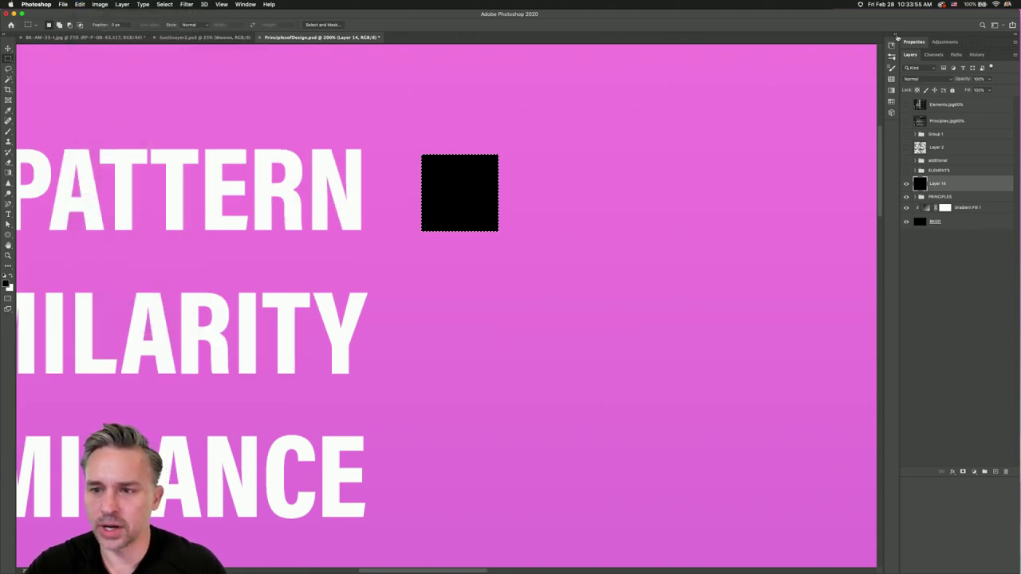
pyautogui.click(891, 45)
pyautogui.click(827, 42)
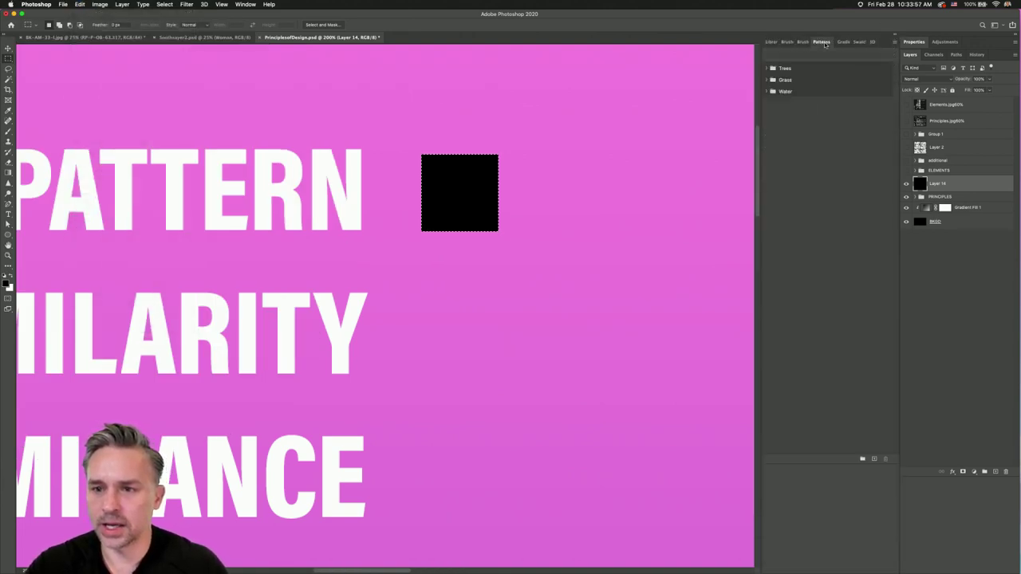
pyautogui.click(769, 70)
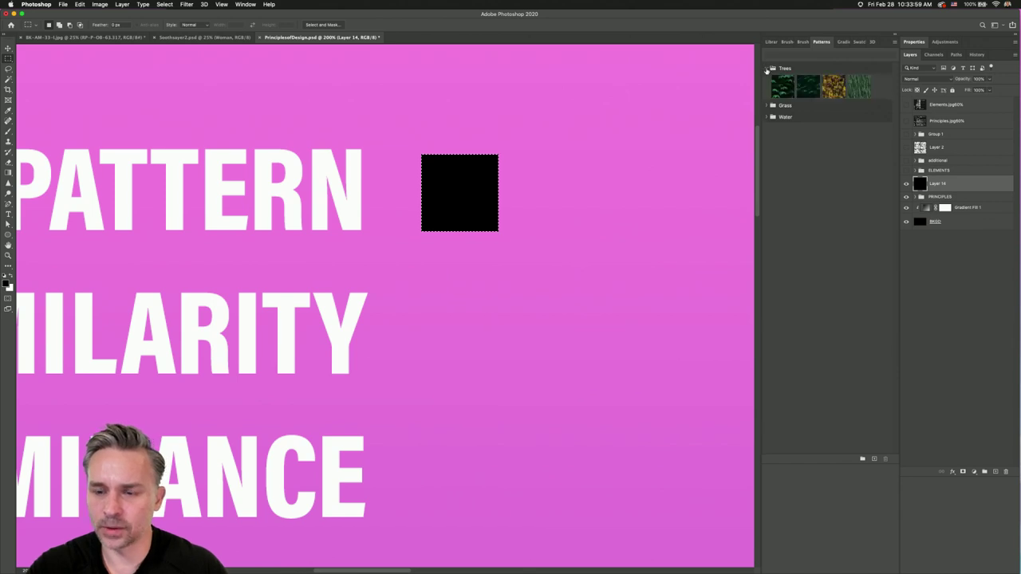
pyautogui.click(779, 83)
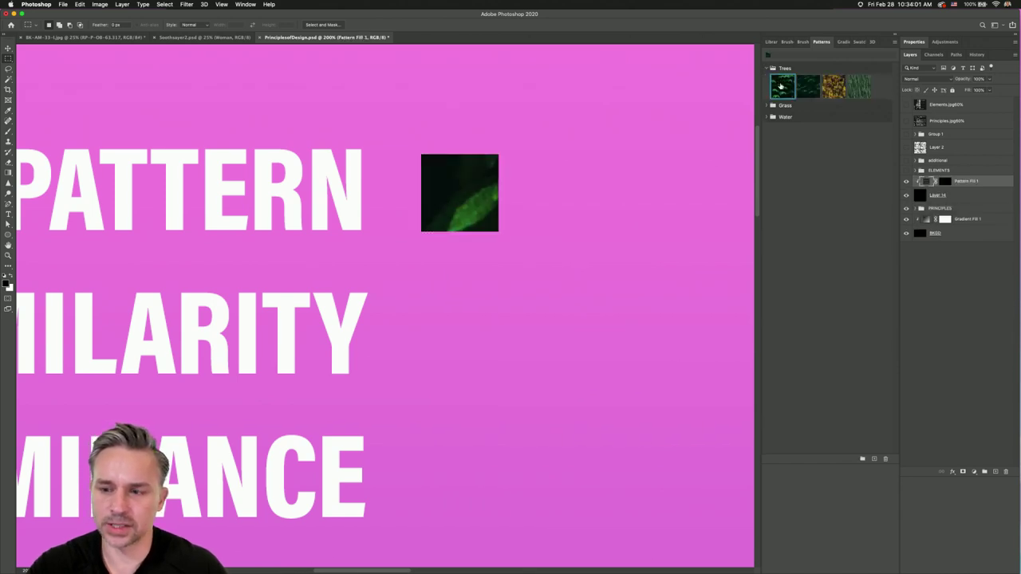
# - Release Pattern Fill 1 from its clipping mask over Layer 14
pyautogui.click(953, 191)
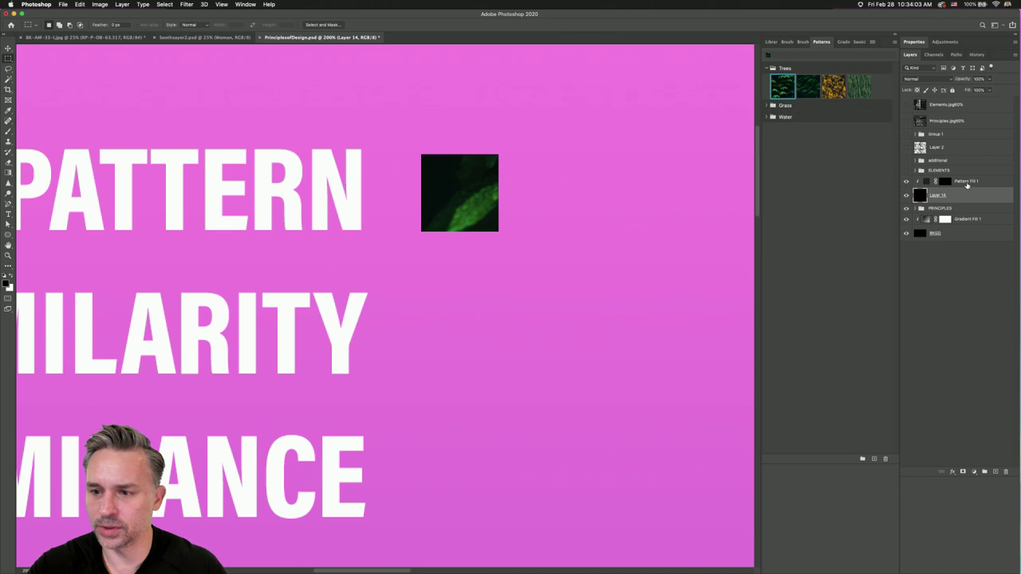
pyautogui.click(965, 183)
pyautogui.press('alt+super+g')
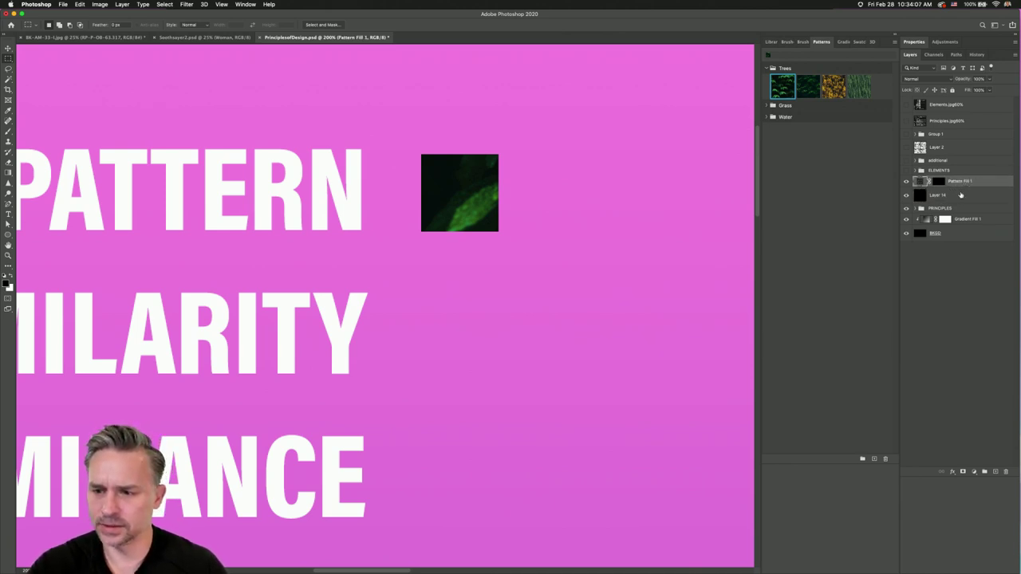
pyautogui.click(961, 197)
# - Add Pattern Fill 2 using the yellow-leaf Grass pattern and move it above Pattern Fill 1
pyautogui.click(995, 471)
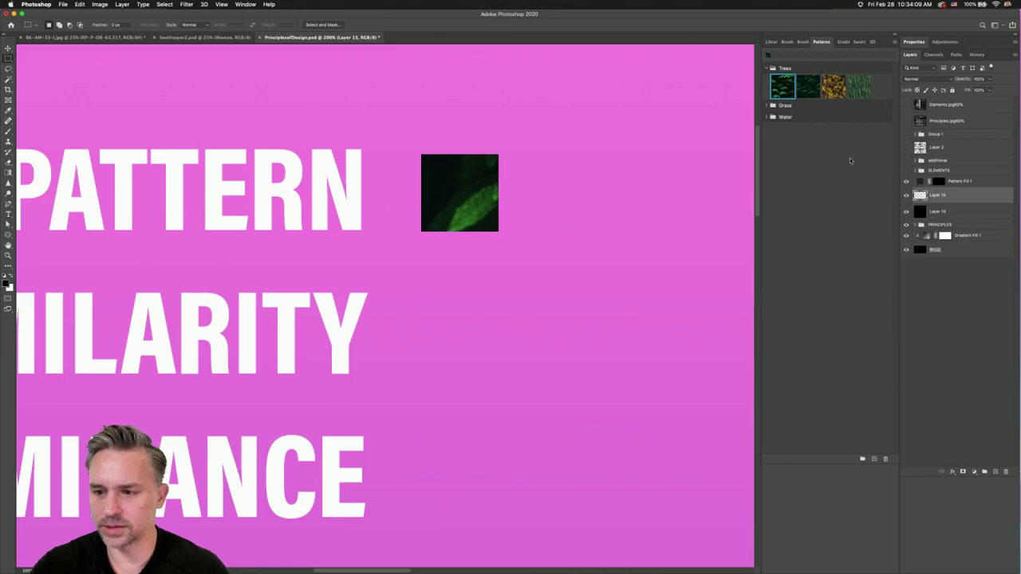
pyautogui.click(832, 85)
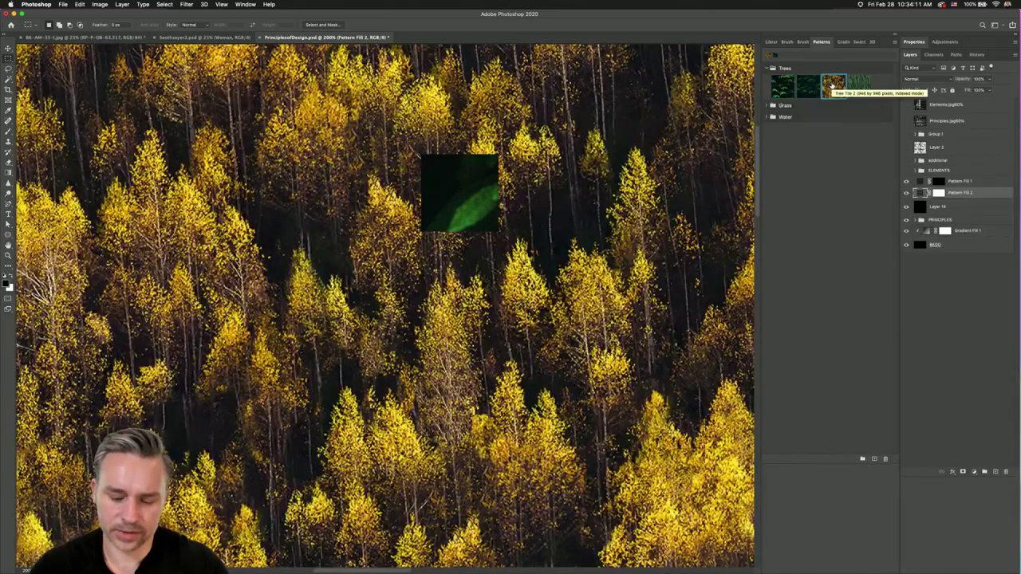
pyautogui.press('super+minus')
pyautogui.press('super+minus')
pyautogui.press('super+minus')
pyautogui.press('super+0')
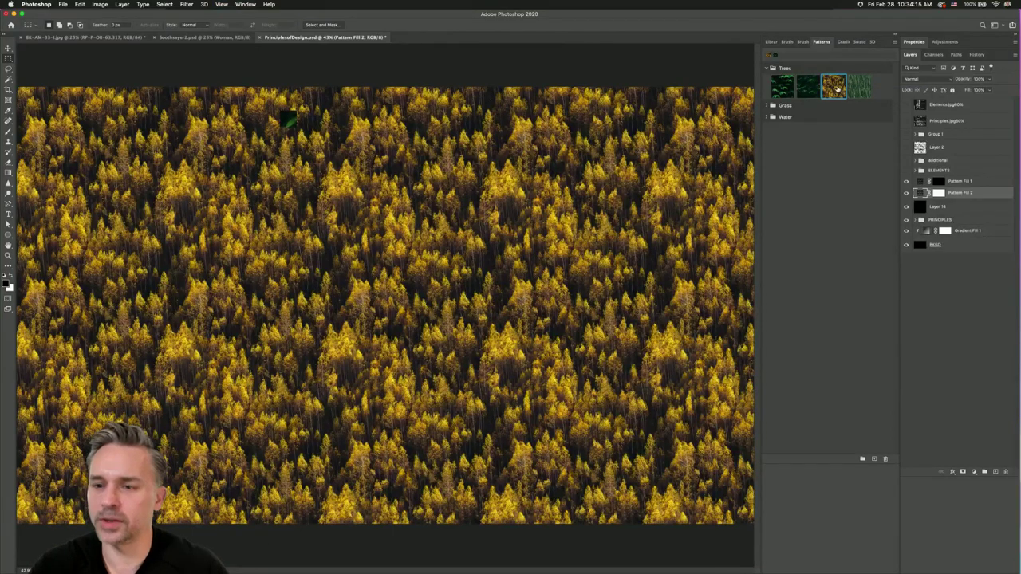
pyautogui.click(859, 87)
pyautogui.click(765, 105)
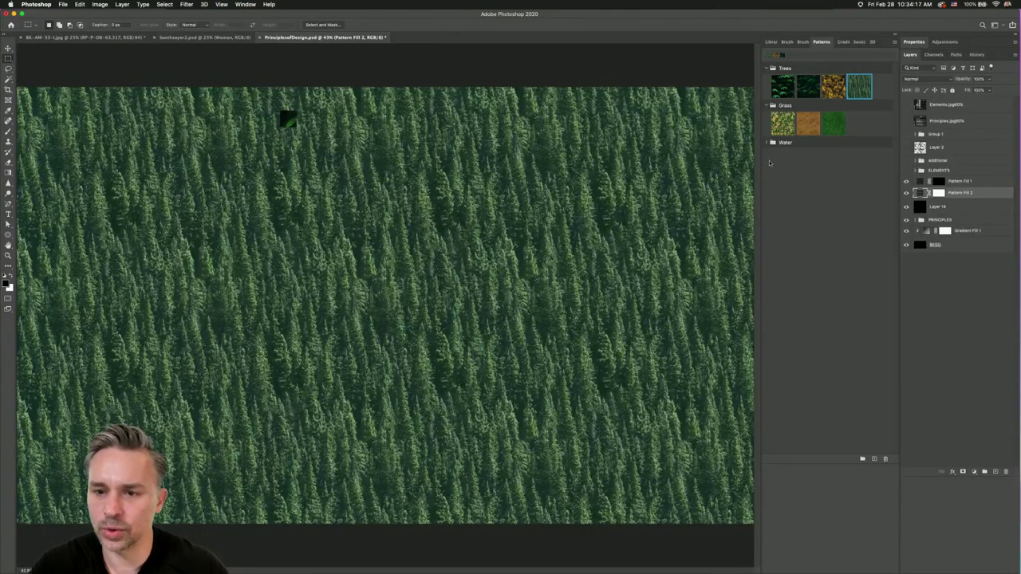
pyautogui.click(782, 124)
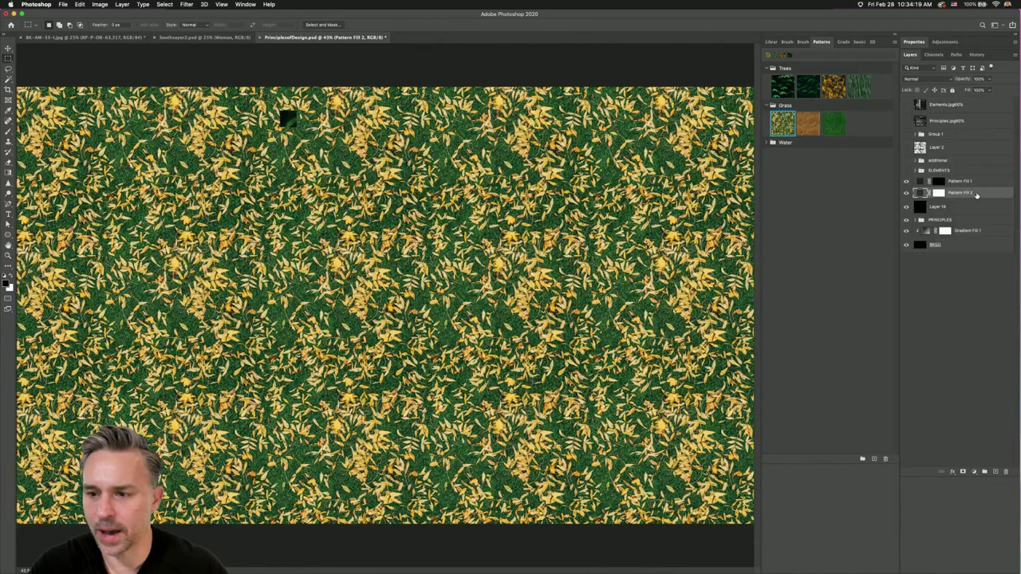
pyautogui.moveTo(976, 194); pyautogui.dragTo(907, 193)
pyautogui.click(957, 207)
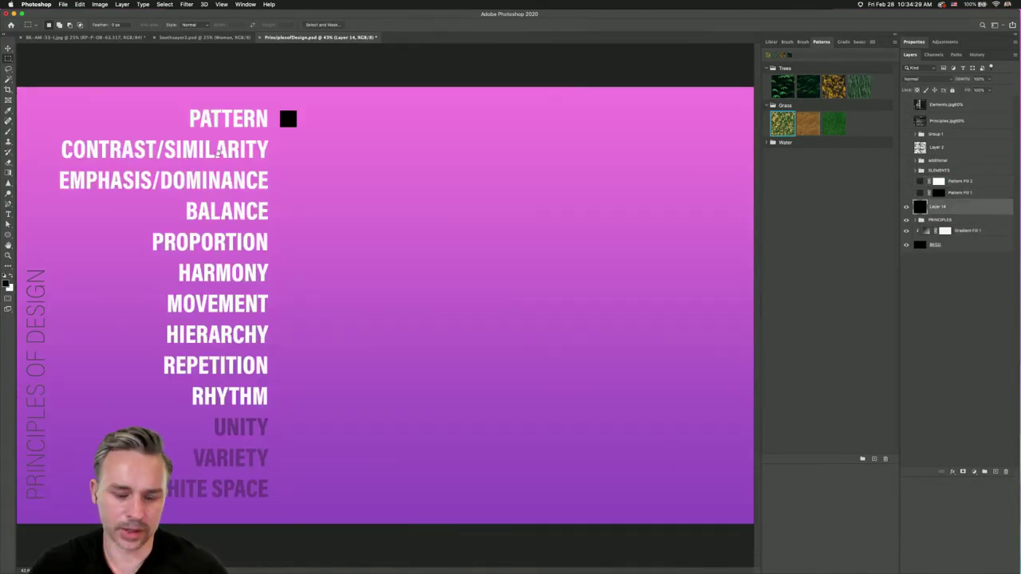
pyautogui.press('super+plus')
pyautogui.moveTo(219, 155); pyautogui.dragTo(264, 532)
pyautogui.scroll(2, 421, 348)
pyautogui.scroll(3, 386, 302)
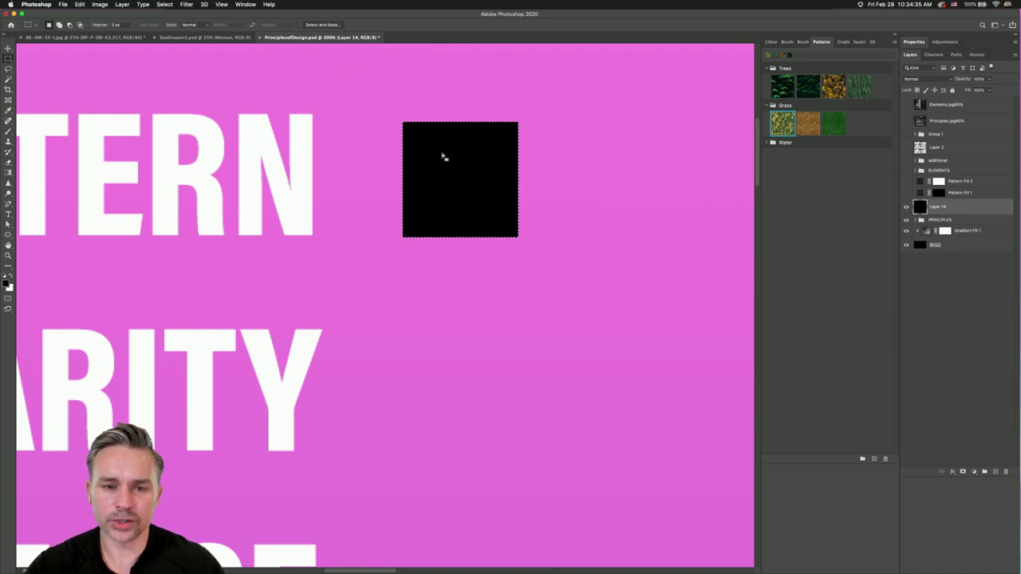
pyautogui.hscroll(3, 398, 196)
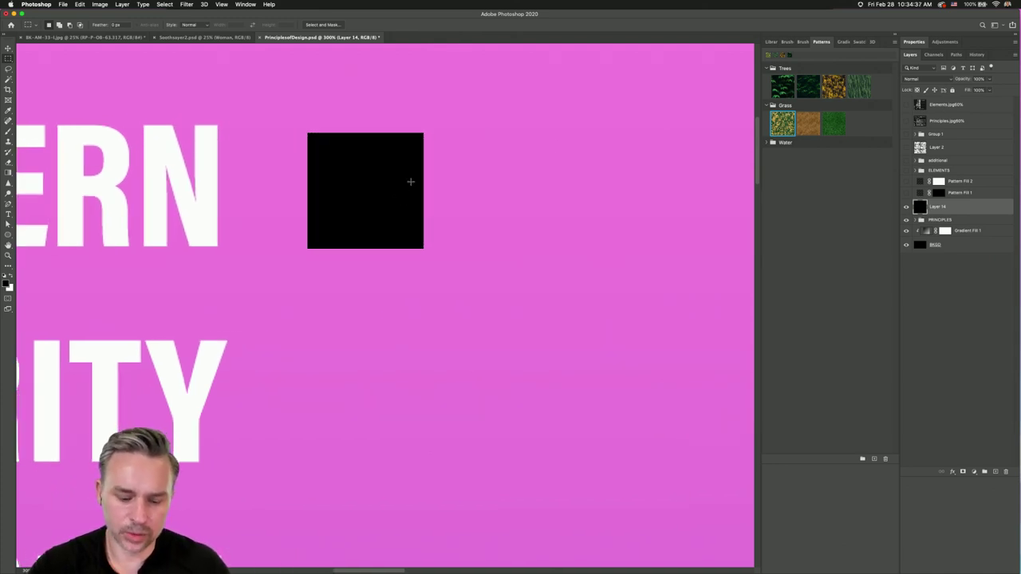
pyautogui.press('super+j')
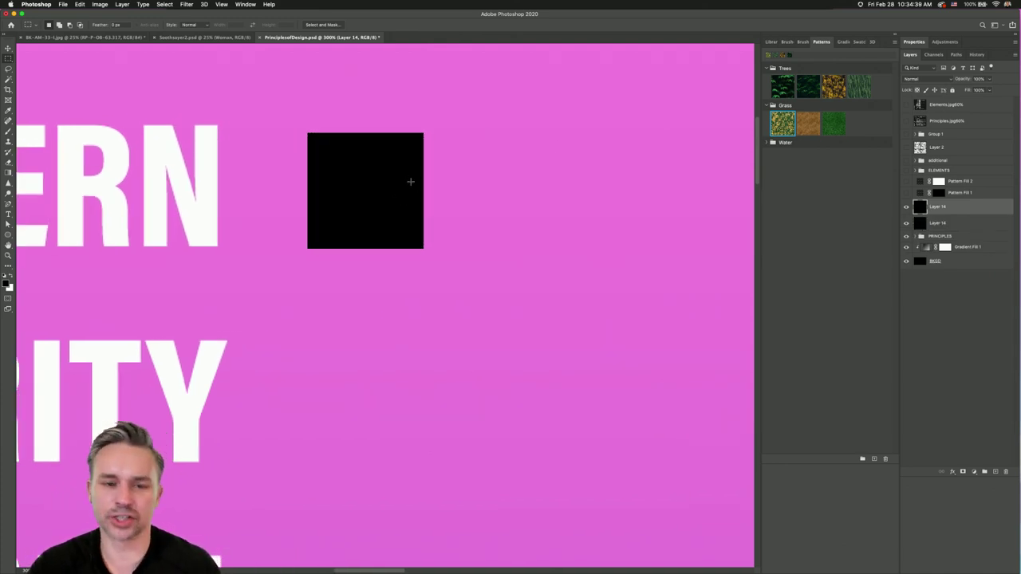
pyautogui.press('v')
pyautogui.moveTo(373, 176); pyautogui.dragTo(530, 182)
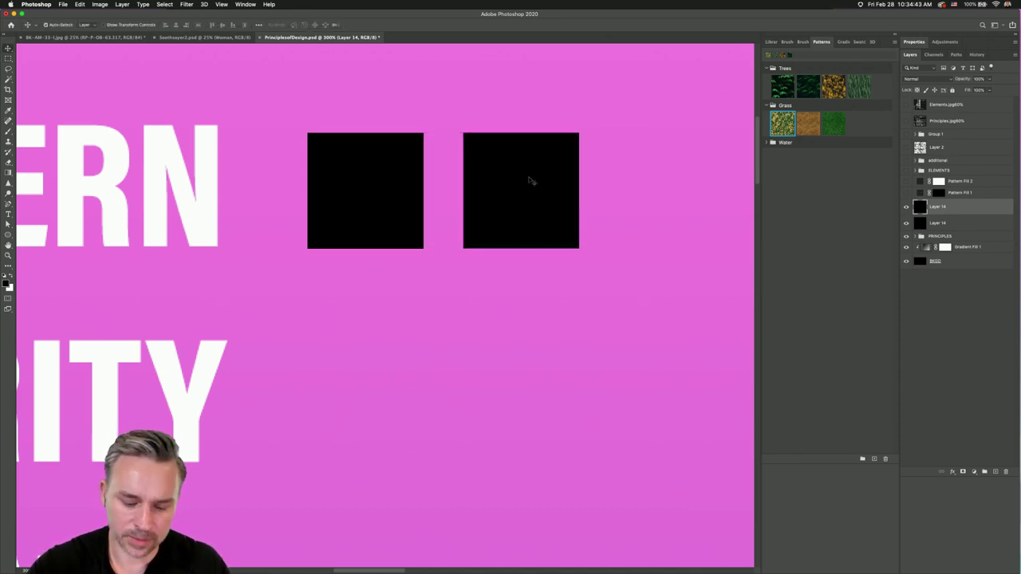
pyautogui.press('super+j')
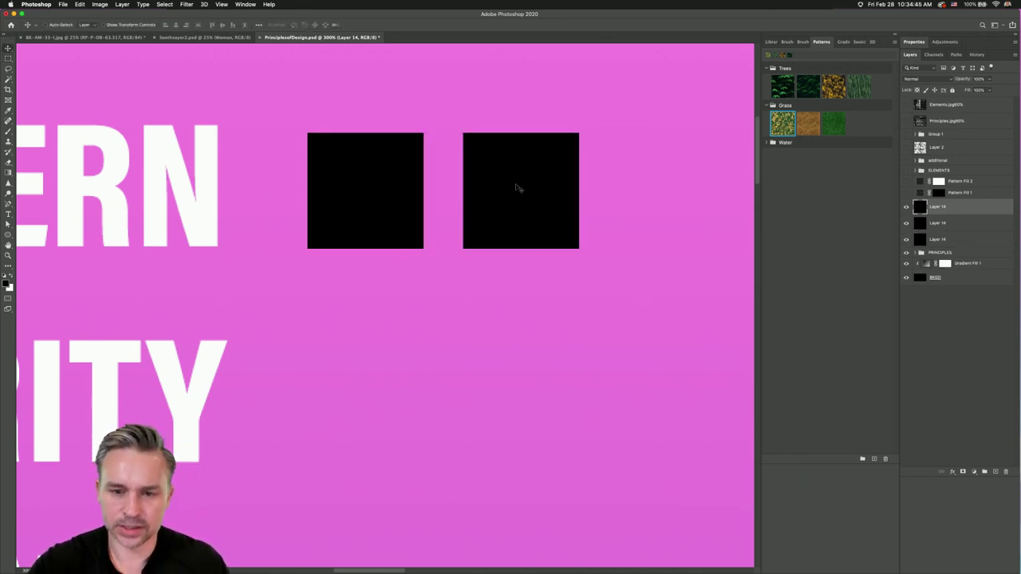
pyautogui.hscroll(5, 446, 196)
pyautogui.moveTo(468, 189); pyautogui.dragTo(616, 190)
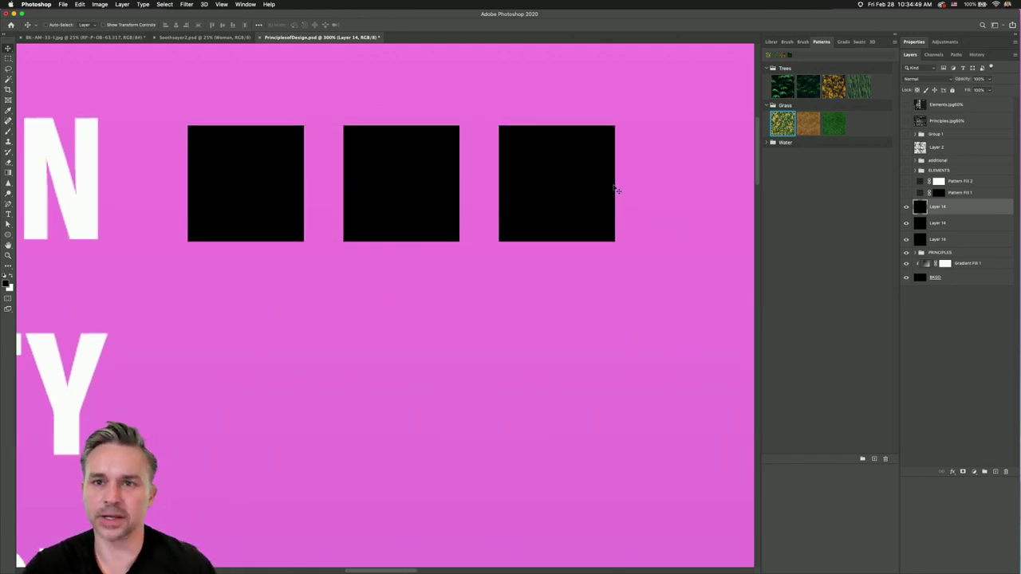
pyautogui.keyDown('shift'); pyautogui.click(958, 227); pyautogui.keyUp('shift')
pyautogui.click(1006, 472)
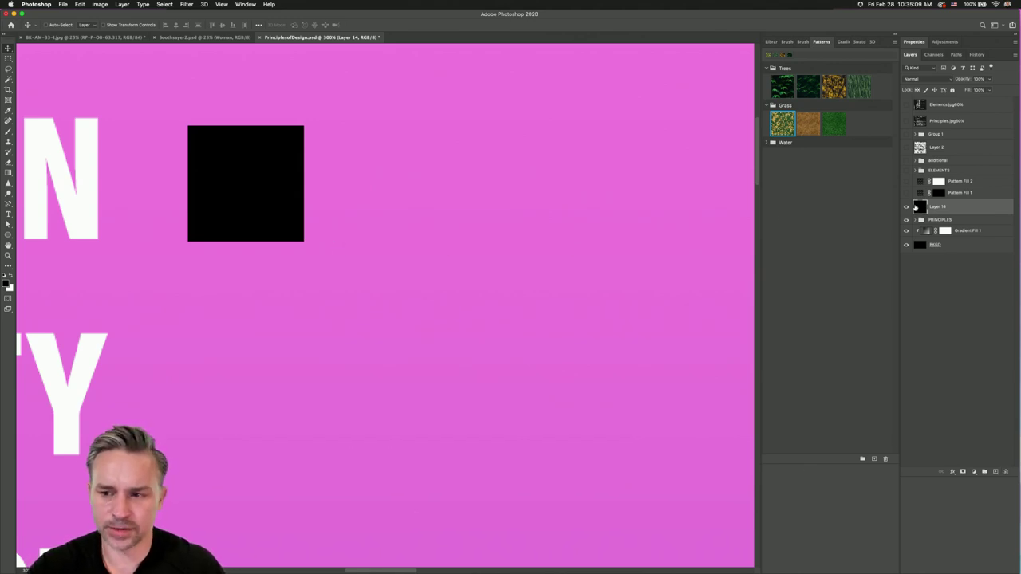
# - Load Layer 14's square as a selection and place a same-height transformed copy to its right
pyautogui.keyDown('super'); pyautogui.click(917, 208); pyautogui.keyUp('super')
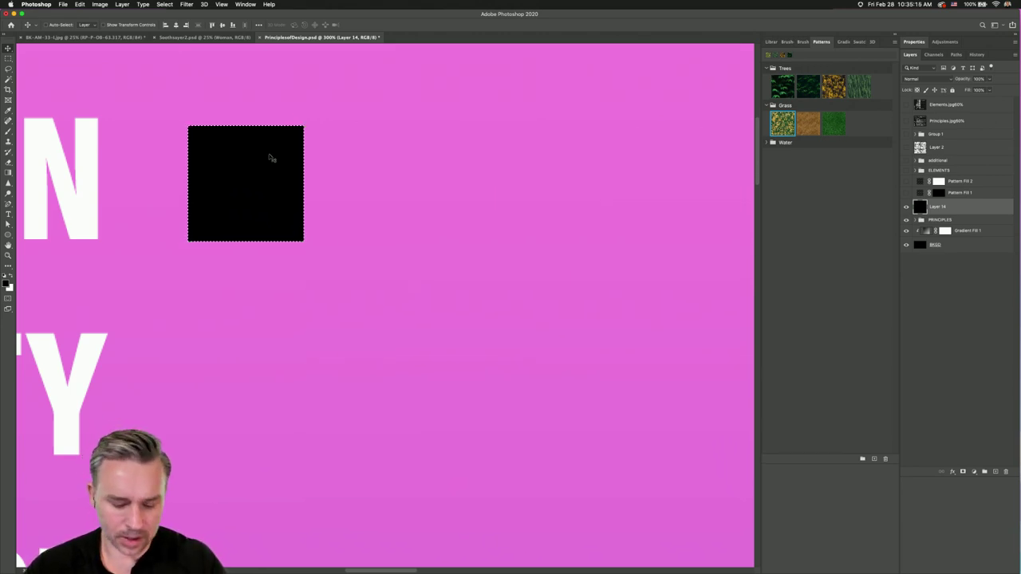
pyautogui.press('super+t')
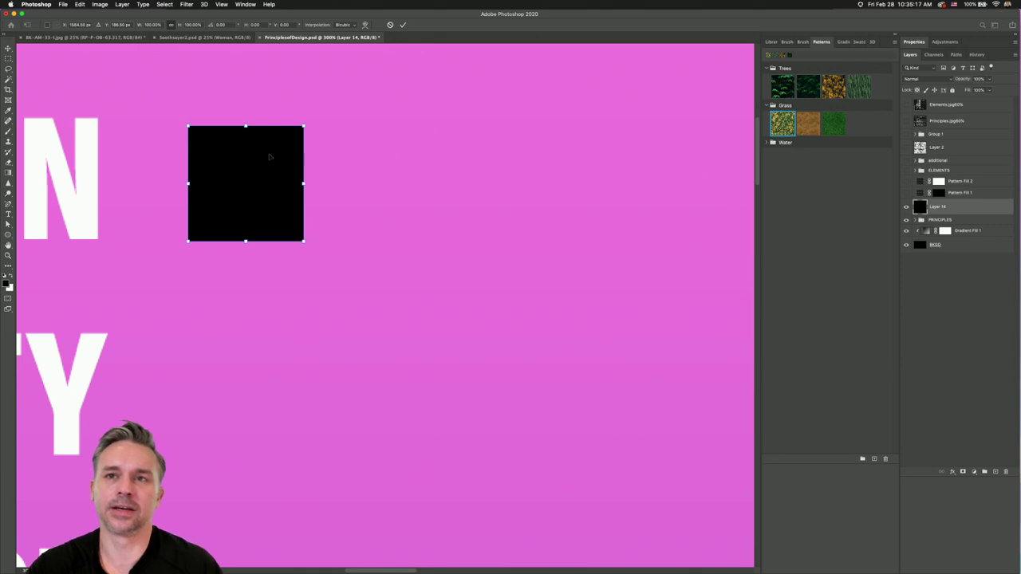
pyautogui.scroll(3, 209, 209)
pyautogui.hscroll(-3, 209, 209)
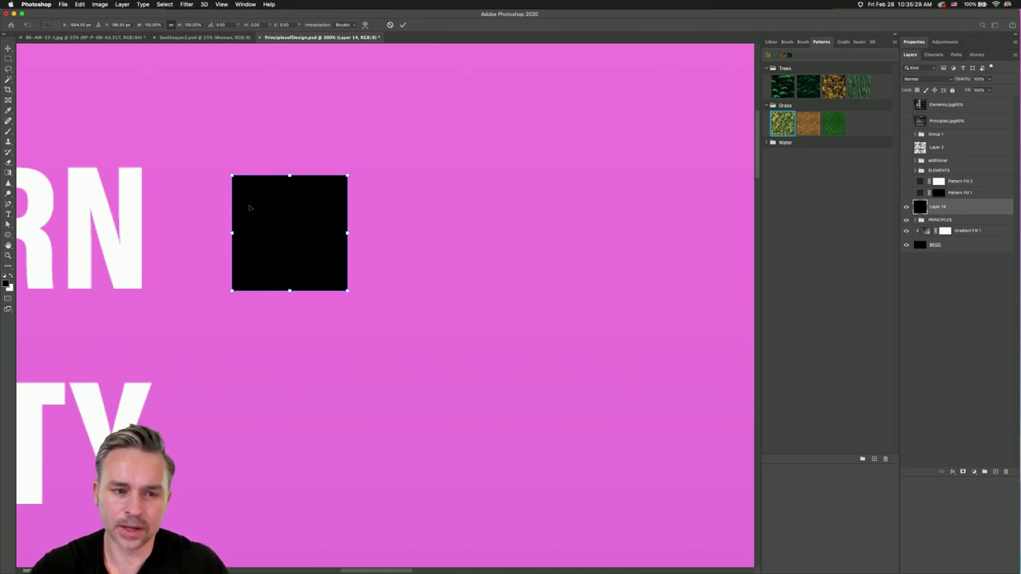
pyautogui.moveTo(274, 226); pyautogui.dragTo(430, 231)
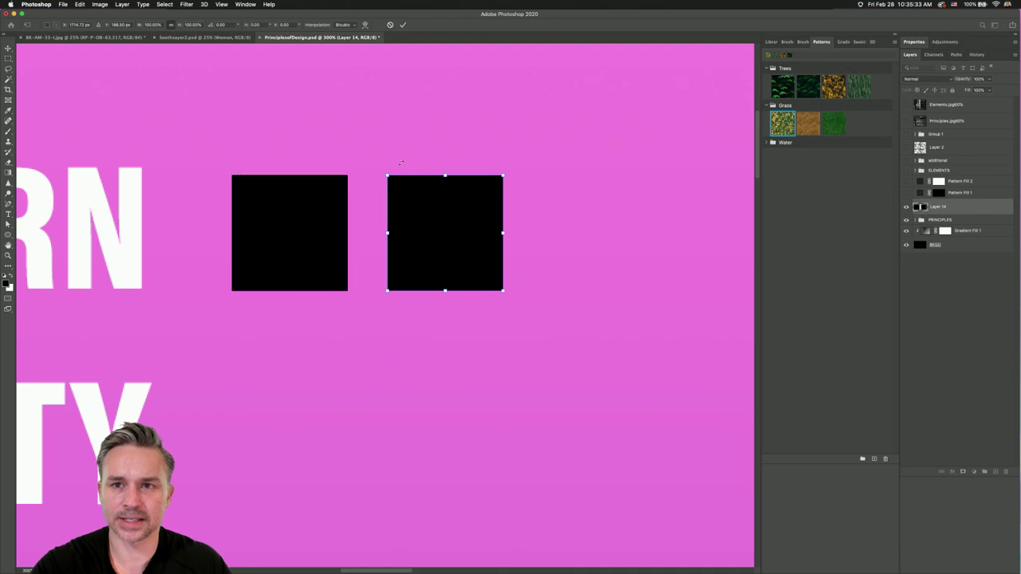
pyautogui.press('Return')
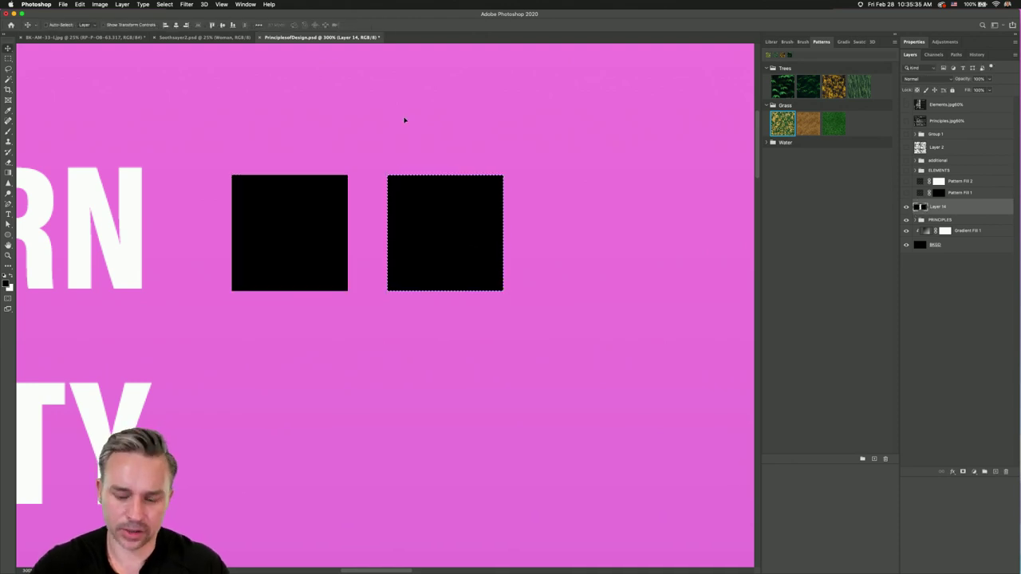
# - Repeat the copy transform to extend the row to ten evenly spaced squares
pyautogui.press('super+minus')
pyautogui.press('super+minus')
pyautogui.scroll(-5, 391, 143)
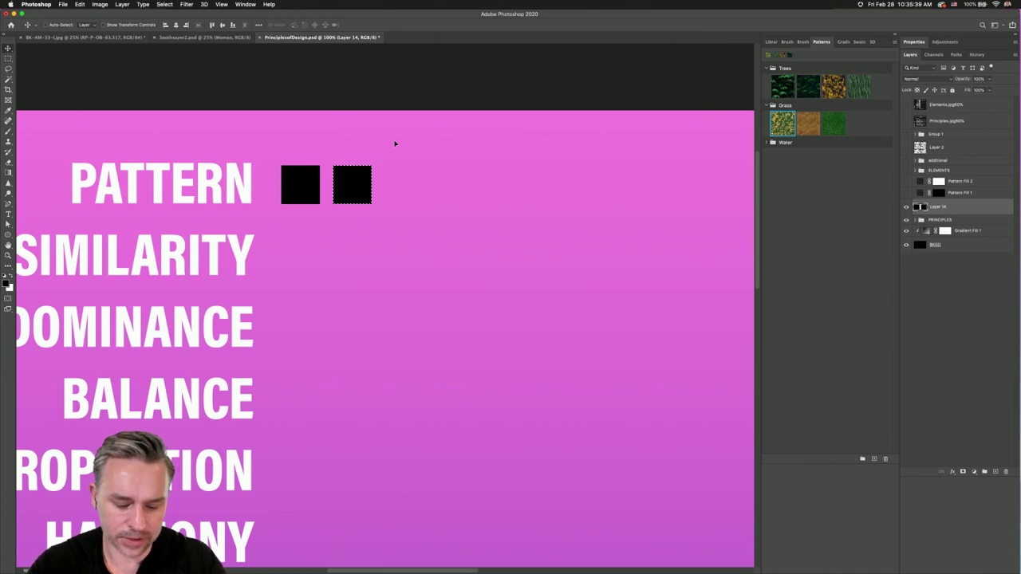
pyautogui.press('super+alt+shift+t')
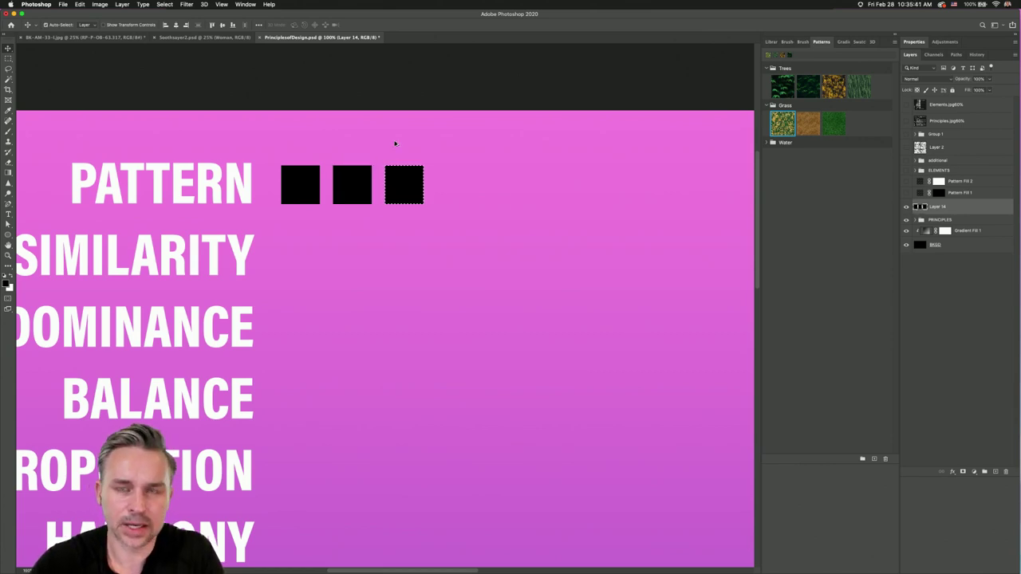
pyautogui.press('super+alt+shift+t')
pyautogui.press('super+alt+shift+t')
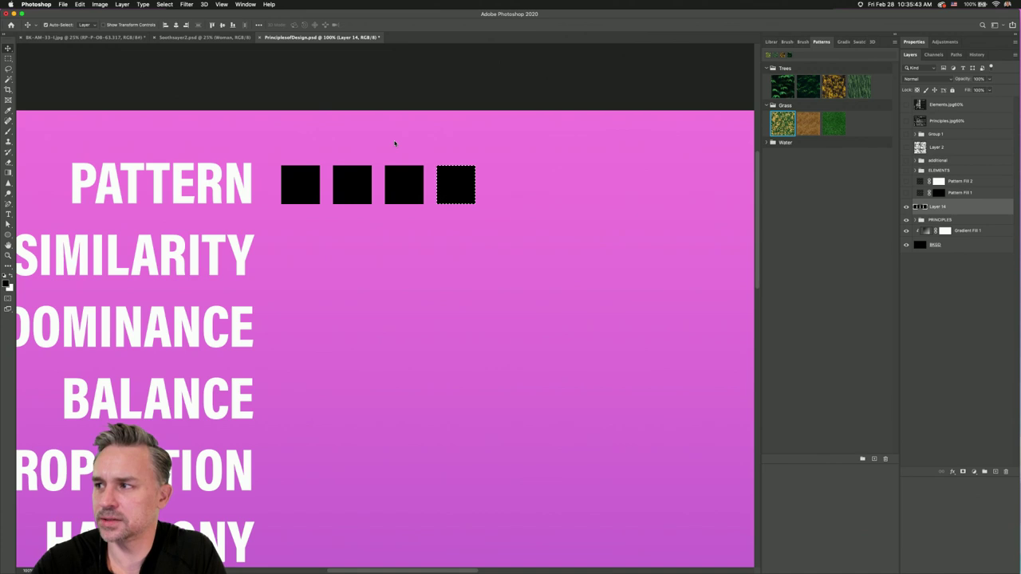
pyautogui.press('super+alt+shift+t')
pyautogui.press('super+alt+shift+t')
pyautogui.press('super+alt+shift+t')
pyautogui.press('super+alt+shift+t')
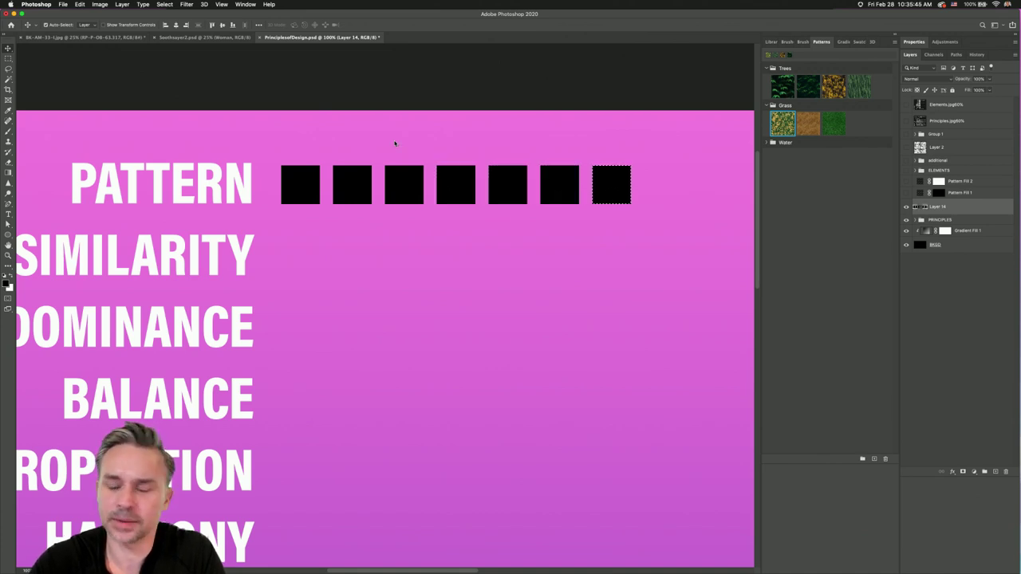
pyautogui.press('super+alt+shift+t')
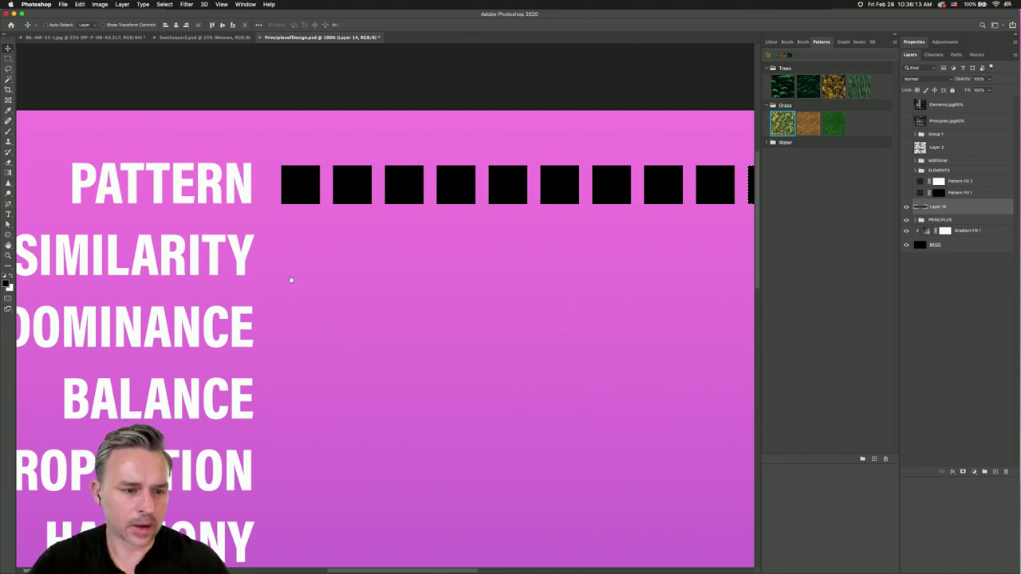
# - Zoom out, deselect with the Lasso, and add new empty Layer 15
pyautogui.moveTo(289, 278); pyautogui.dragTo(364, 257)
pyautogui.press('super+minus')
pyautogui.press('super+minus')
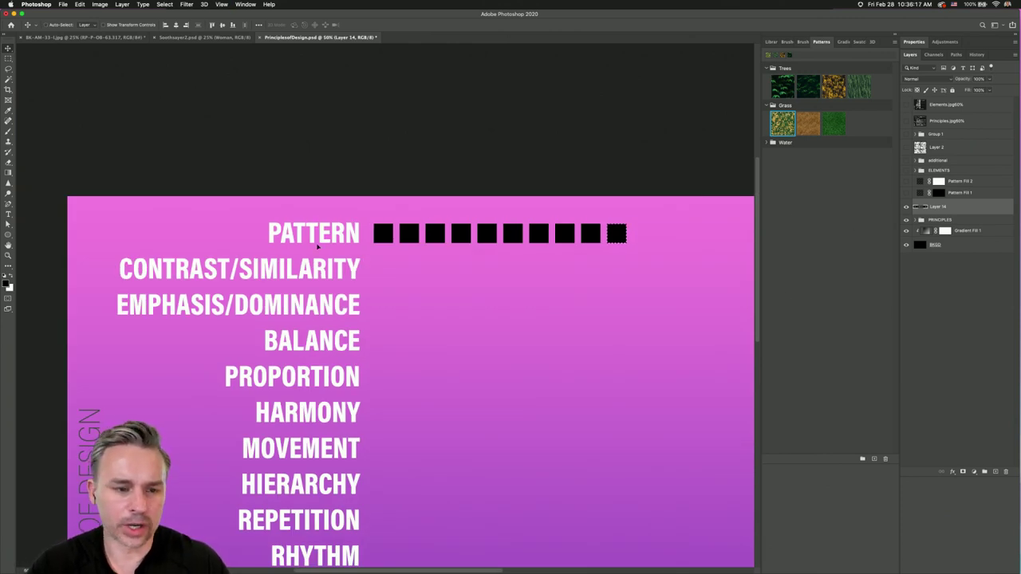
pyautogui.click(8, 69)
pyautogui.click(463, 238)
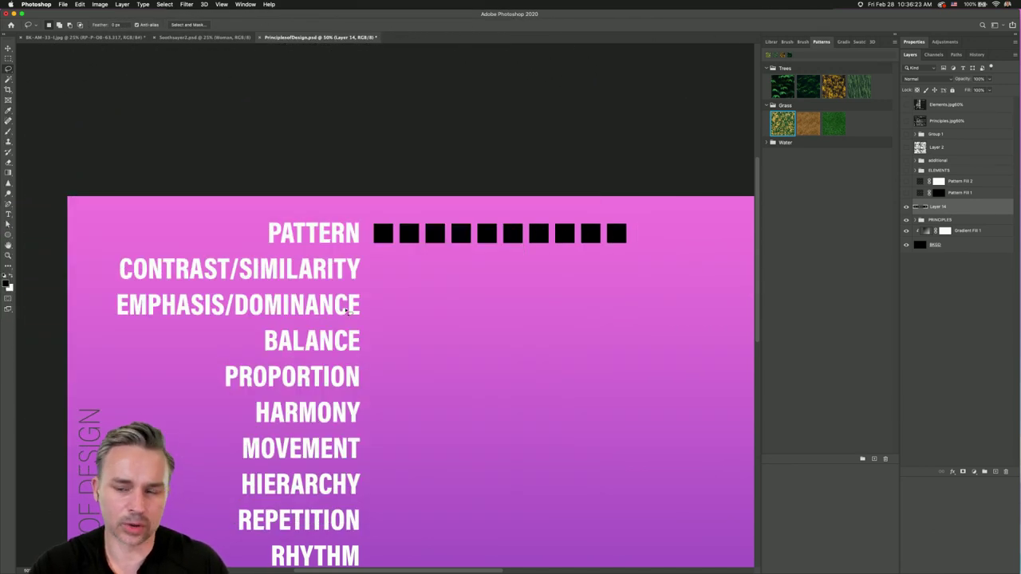
pyautogui.click(996, 471)
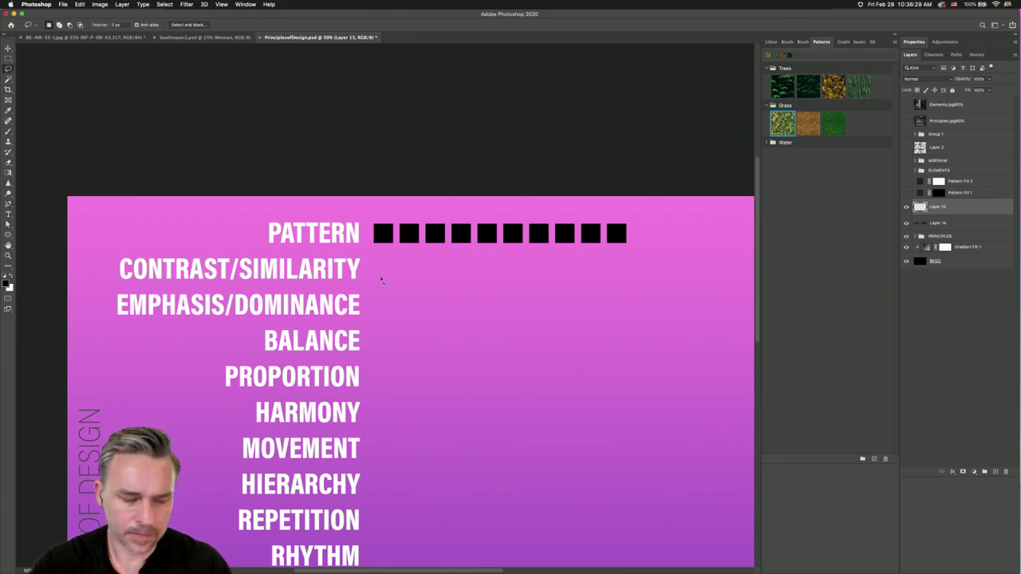
# - Fill a large square selection below the PATTERN row with black
pyautogui.click(8, 58)
pyautogui.moveTo(396, 274); pyautogui.dragTo(507, 386)
pyautogui.scroll(-2, 526, 359)
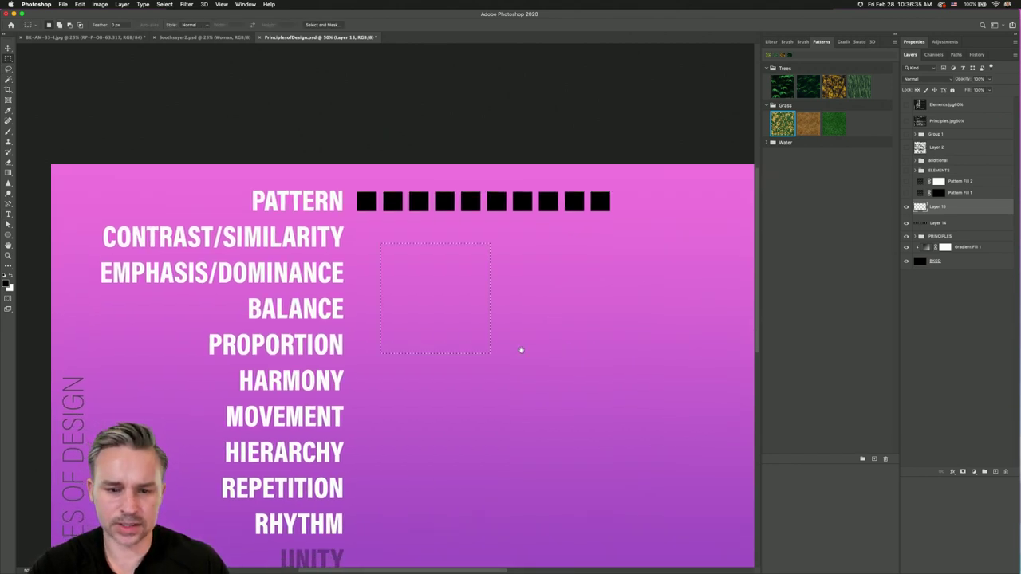
pyautogui.hotkey('shift', 'BackSpace')
pyautogui.press('Return')
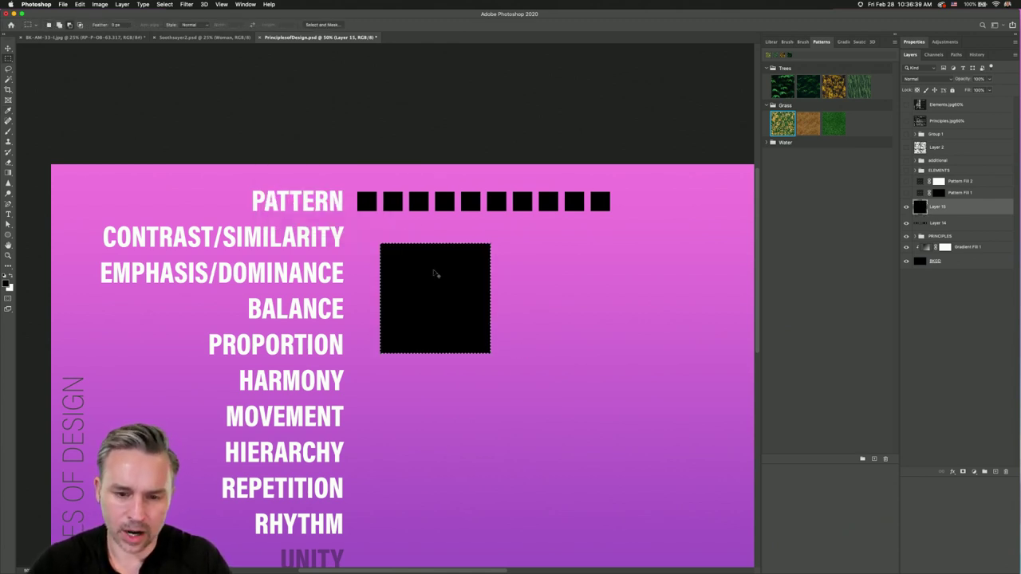
# - Make a moved, ~20°-rotated, smaller copy of the square and repeat it to extend the spiral
pyautogui.press('super+alt+t')
pyautogui.moveTo(427, 274); pyautogui.dragTo(538, 284)
pyautogui.moveTo(610, 243); pyautogui.dragTo(632, 260)
pyautogui.moveTo(562, 281); pyautogui.dragTo(580, 304)
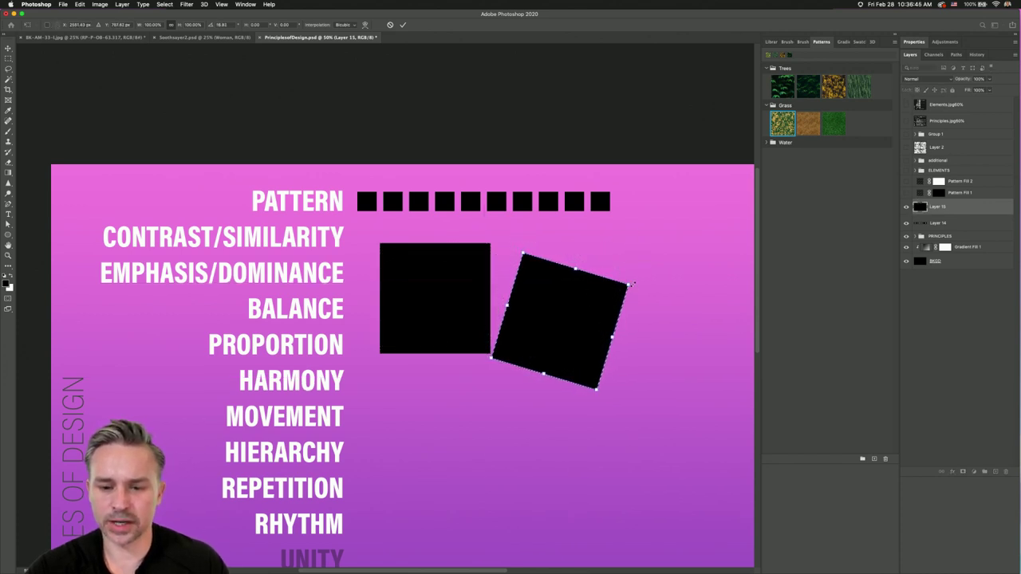
pyautogui.moveTo(629, 283); pyautogui.dragTo(601, 299)
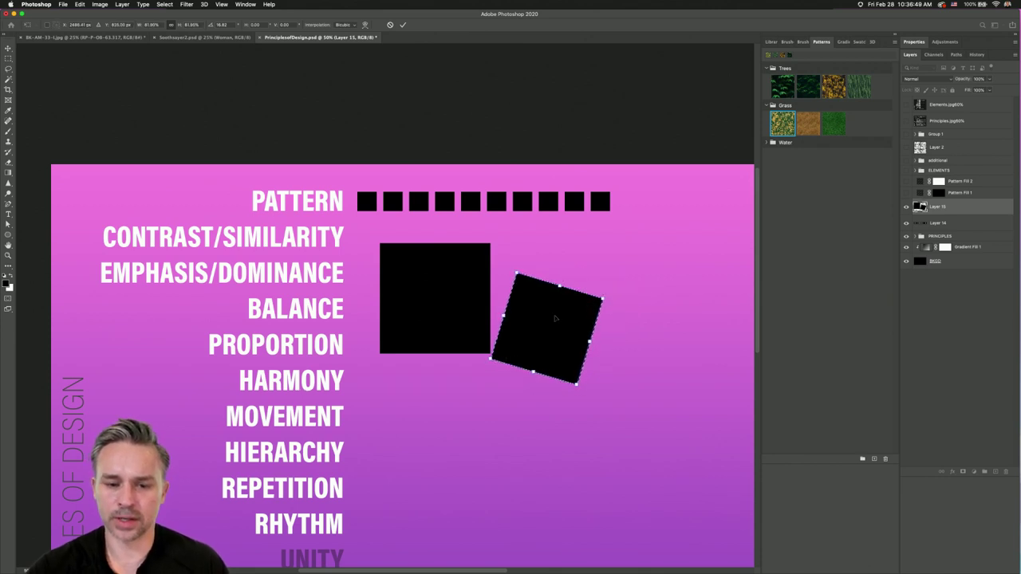
pyautogui.moveTo(606, 299); pyautogui.dragTo(606, 301)
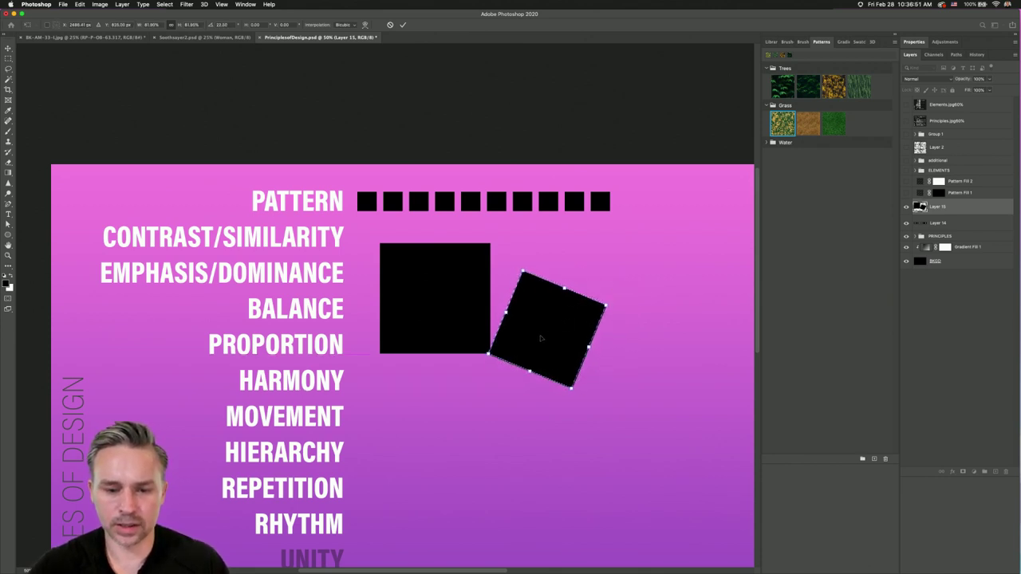
pyautogui.moveTo(541, 340); pyautogui.dragTo(542, 343)
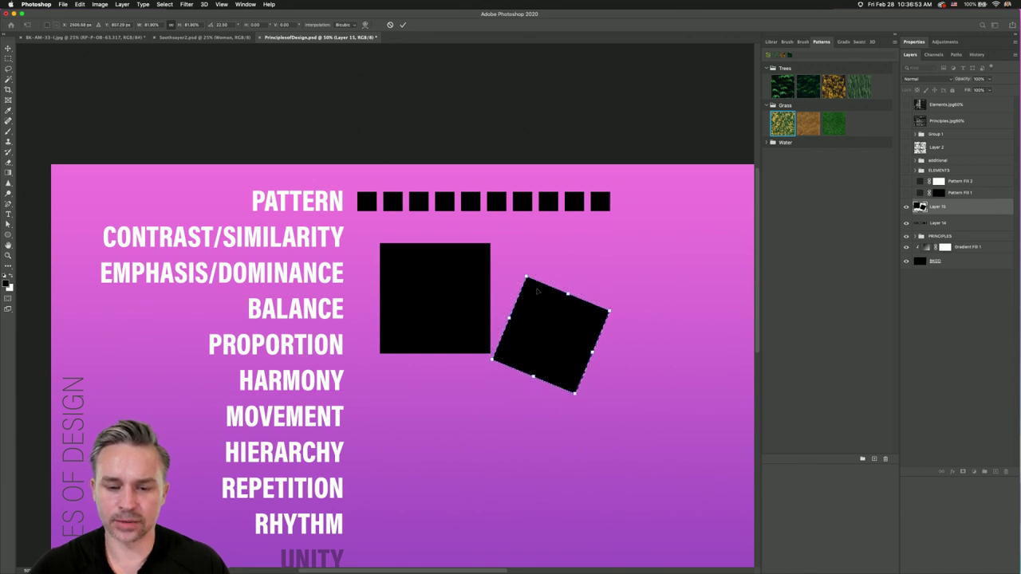
pyautogui.press('Return')
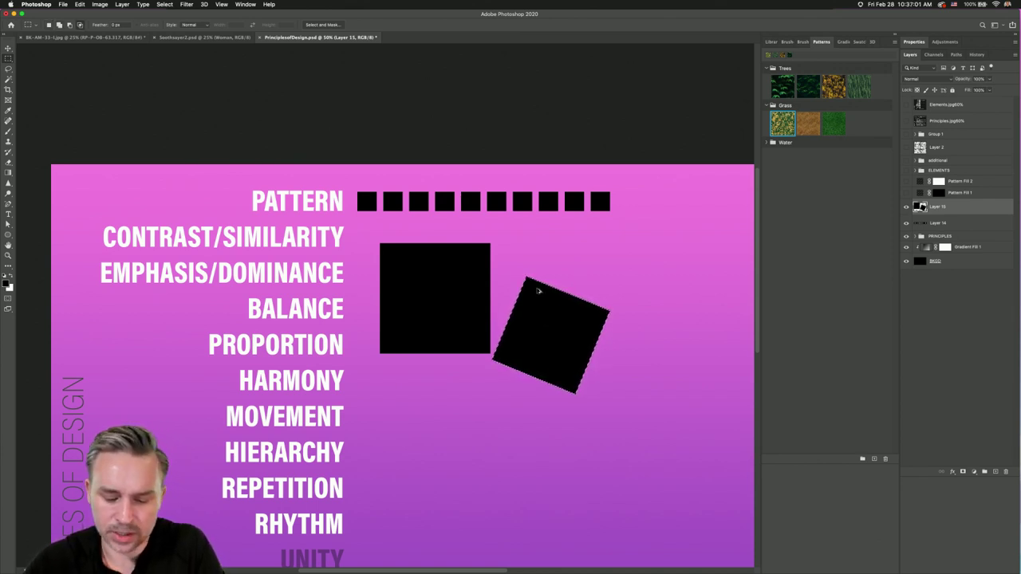
pyautogui.press('super+alt+shift+t')
pyautogui.press('super+alt+shift+t')
pyautogui.press('super+alt+shift+t')
pyautogui.press('super+alt+shift+t')
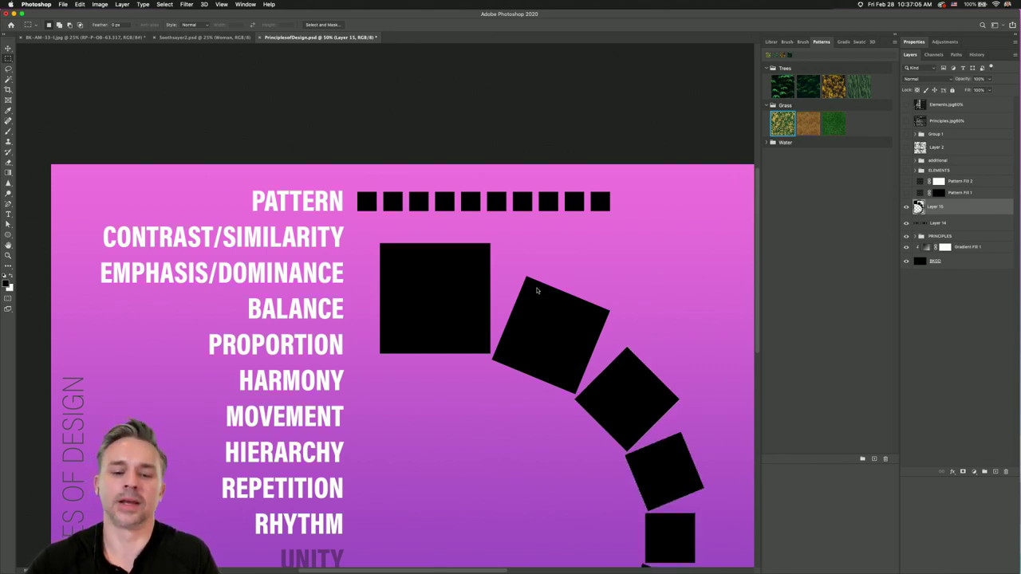
pyautogui.moveTo(374, 424); pyautogui.dragTo(372, 319)
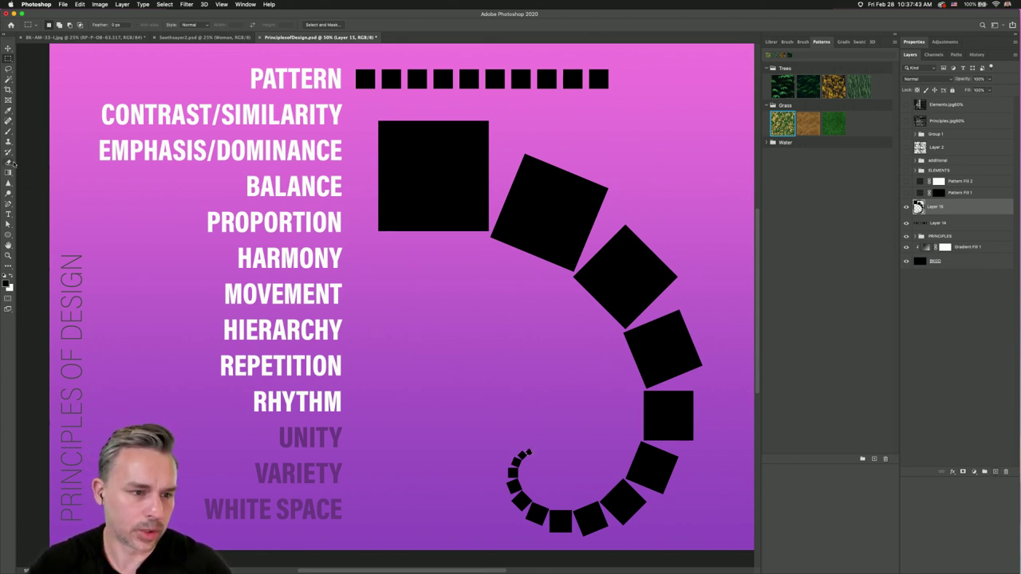
pyautogui.click(8, 131)
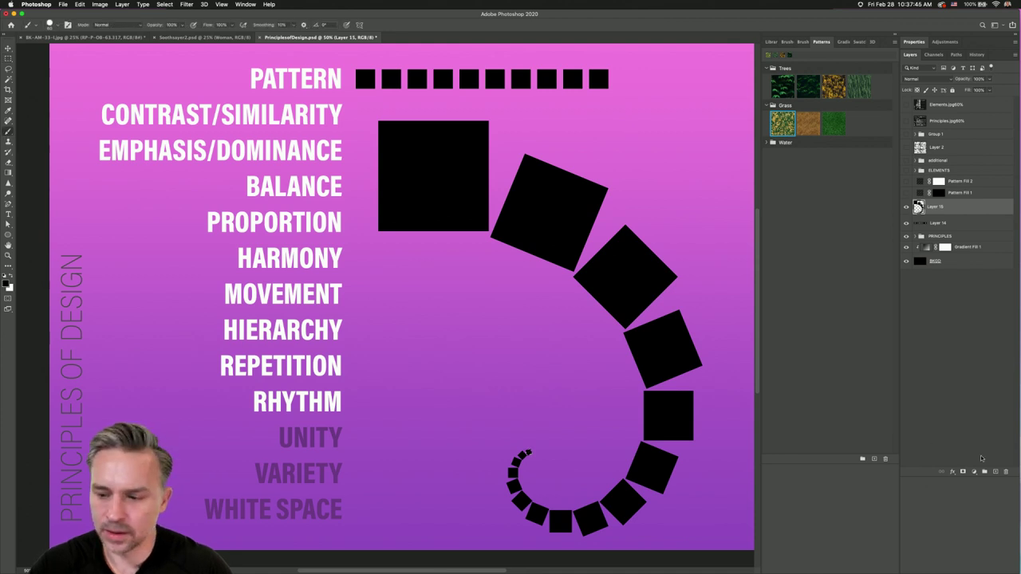
pyautogui.click(995, 472)
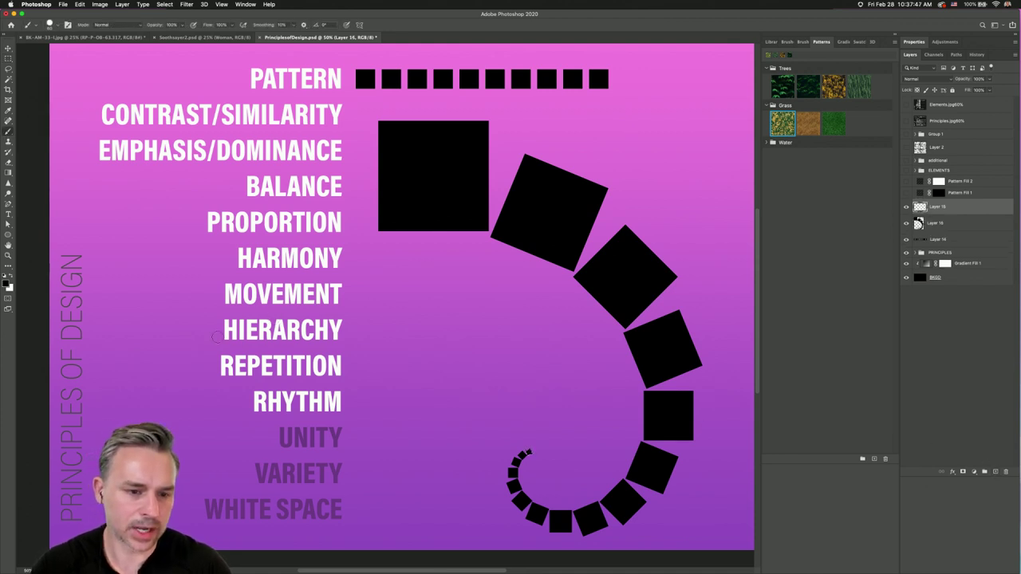
pyautogui.scroll(-2, 424, 404)
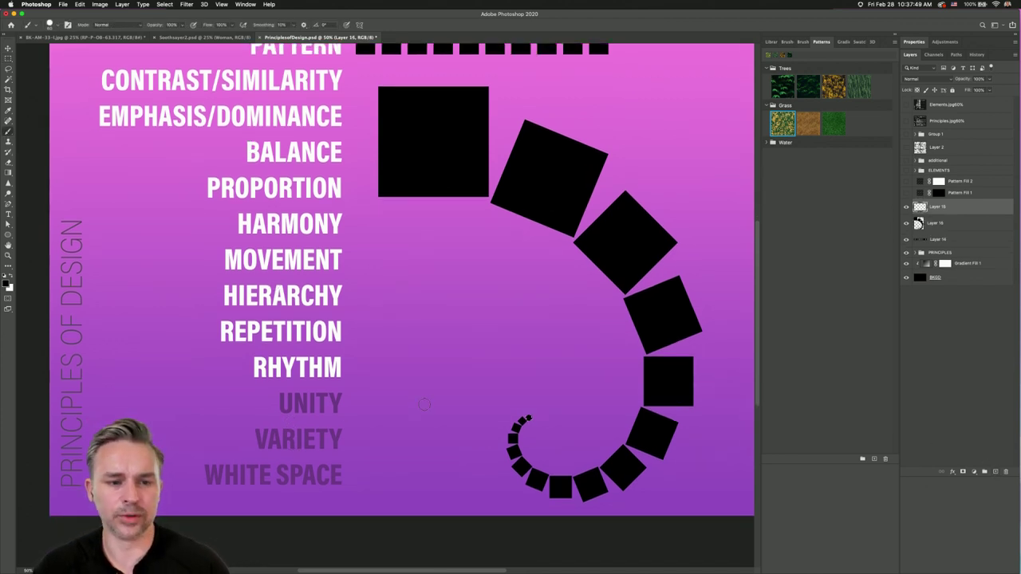
pyautogui.scroll(4, 357, 258)
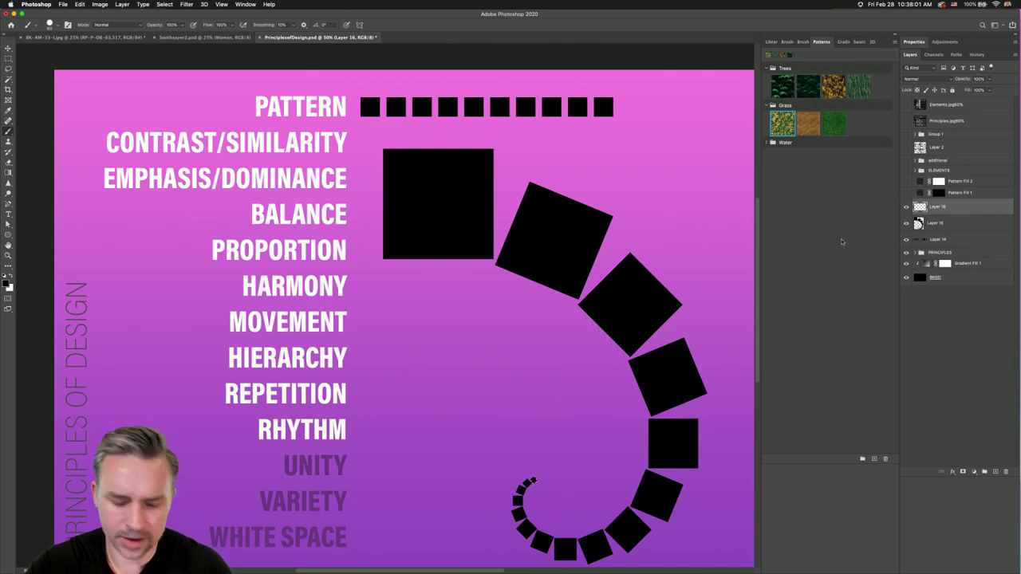
pyautogui.click(57, 26)
pyautogui.press('Escape')
pyautogui.rightClick(33, 25)
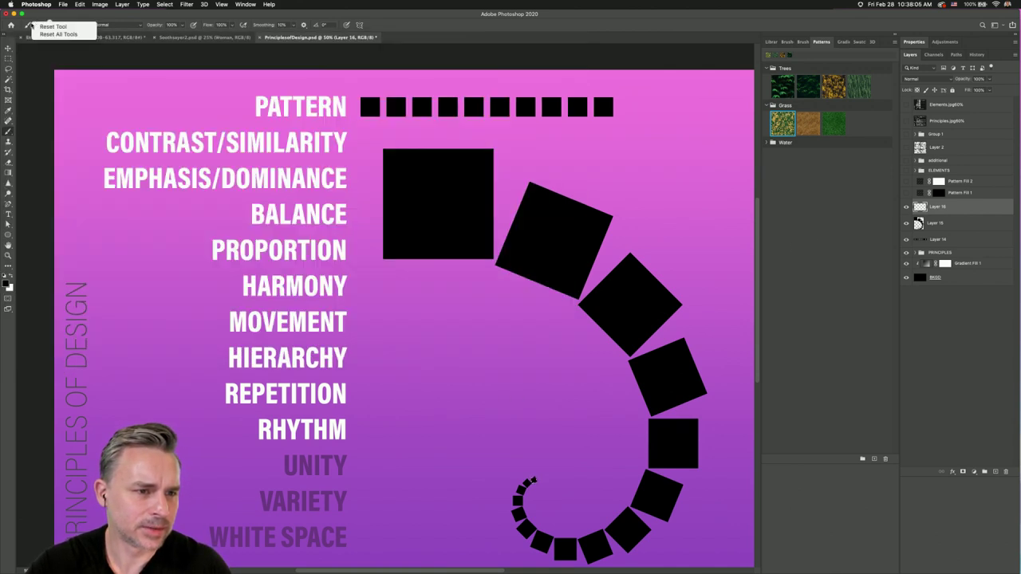
pyautogui.click(48, 26)
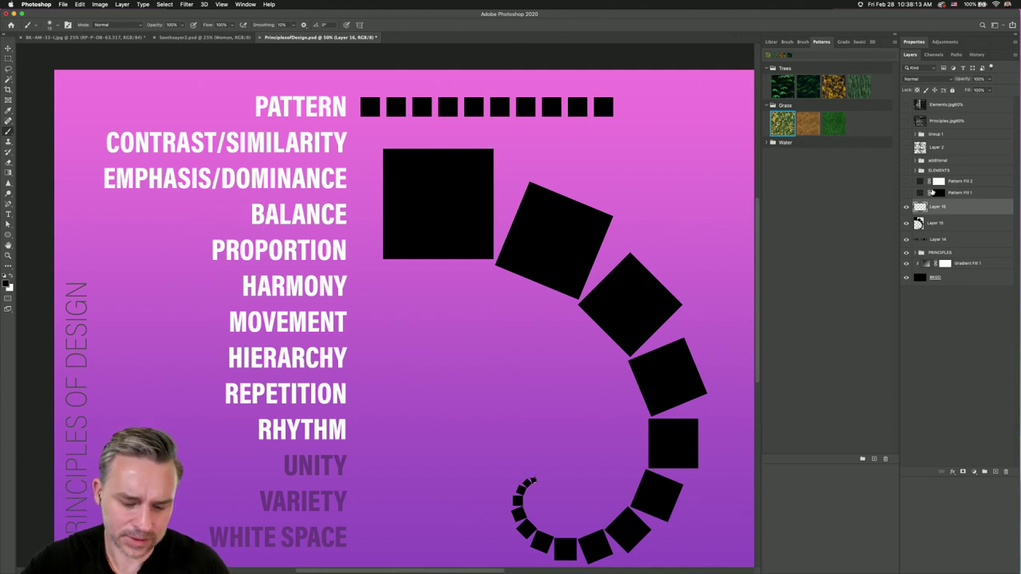
pyautogui.press('super+d')
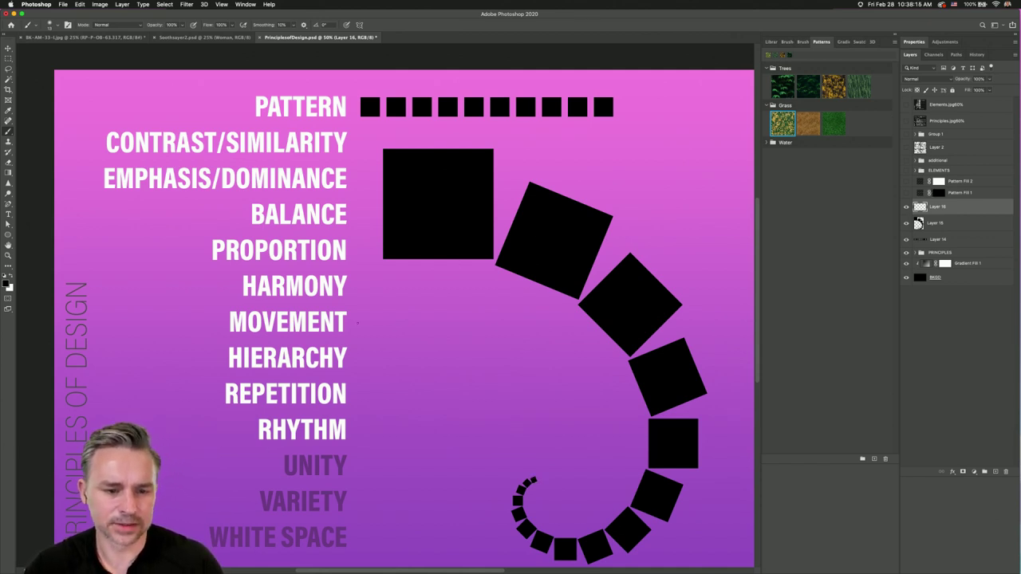
pyautogui.moveTo(357, 322); pyautogui.dragTo(590, 316)
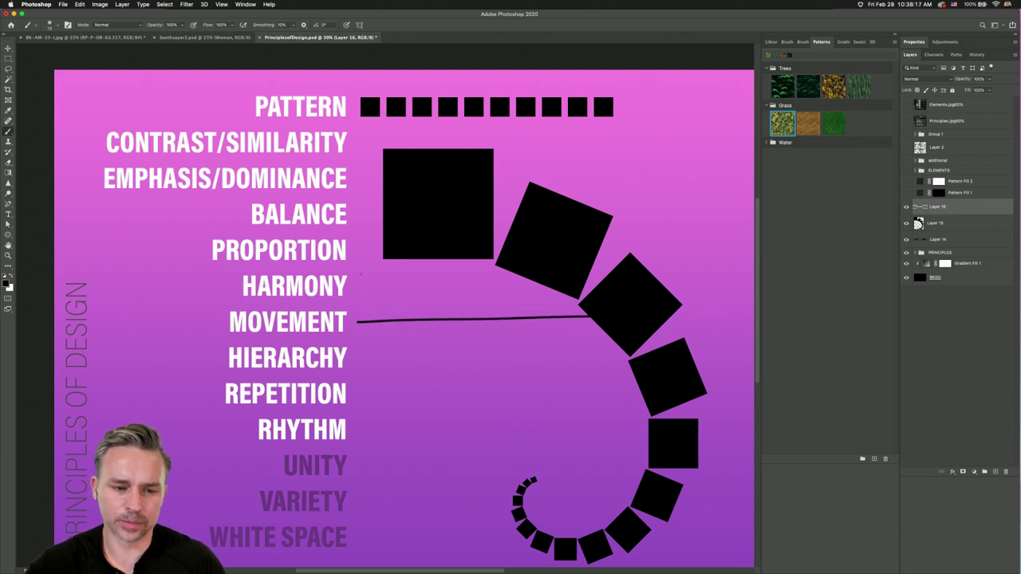
pyautogui.press('super+z')
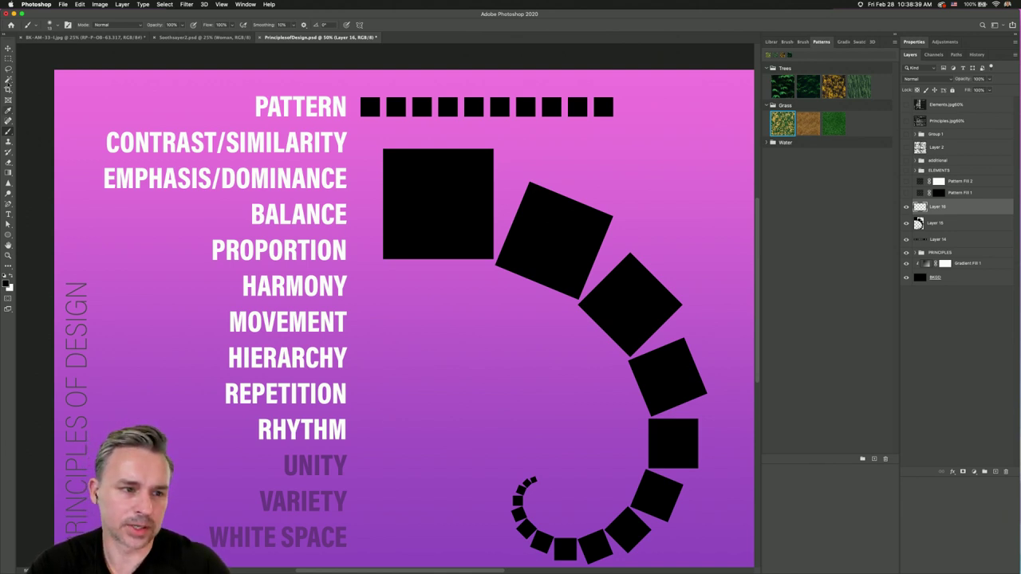
pyautogui.press('m')
pyautogui.moveTo(244, 449); pyautogui.dragTo(372, 268)
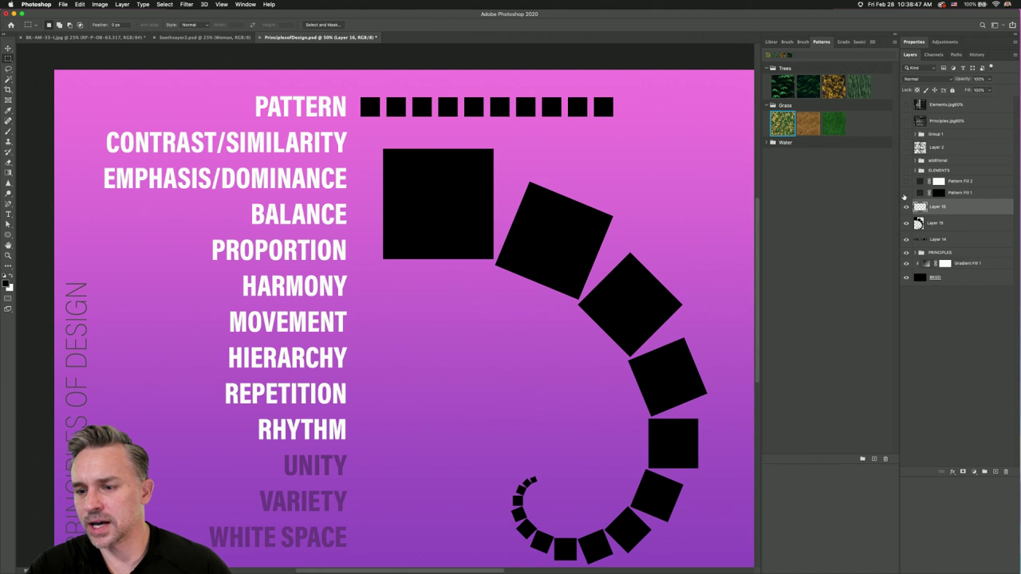
# - Hide Layers 14–16 and the PRINCIPLES list, and show the ELEMENTS list
pyautogui.moveTo(906, 208); pyautogui.dragTo(903, 241)
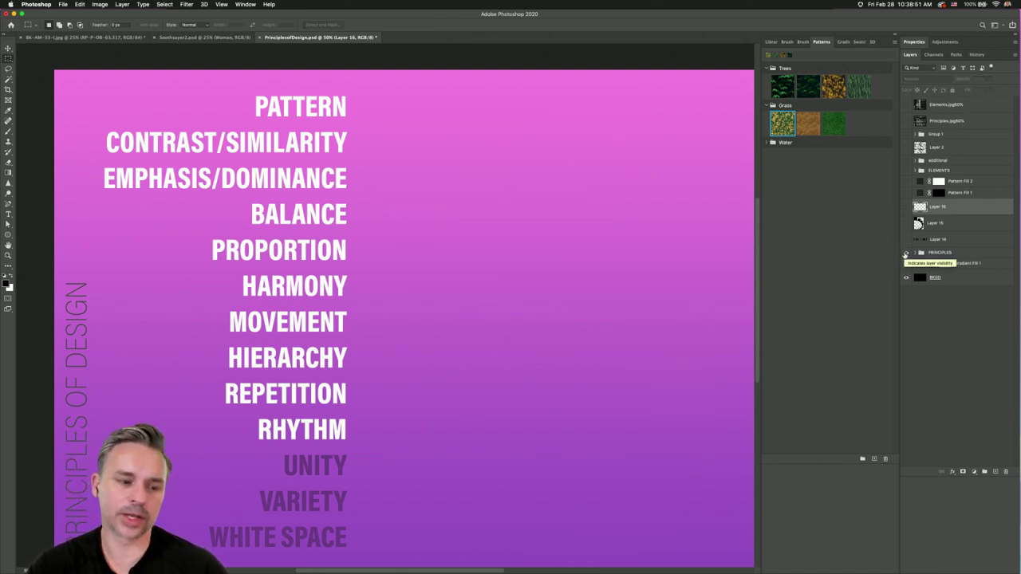
pyautogui.click(906, 171)
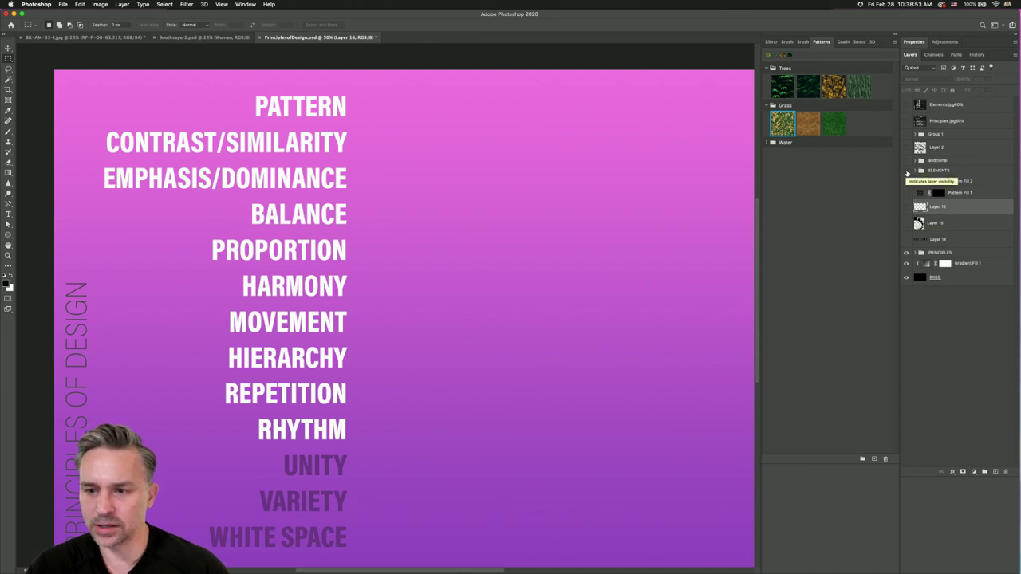
pyautogui.click(930, 172)
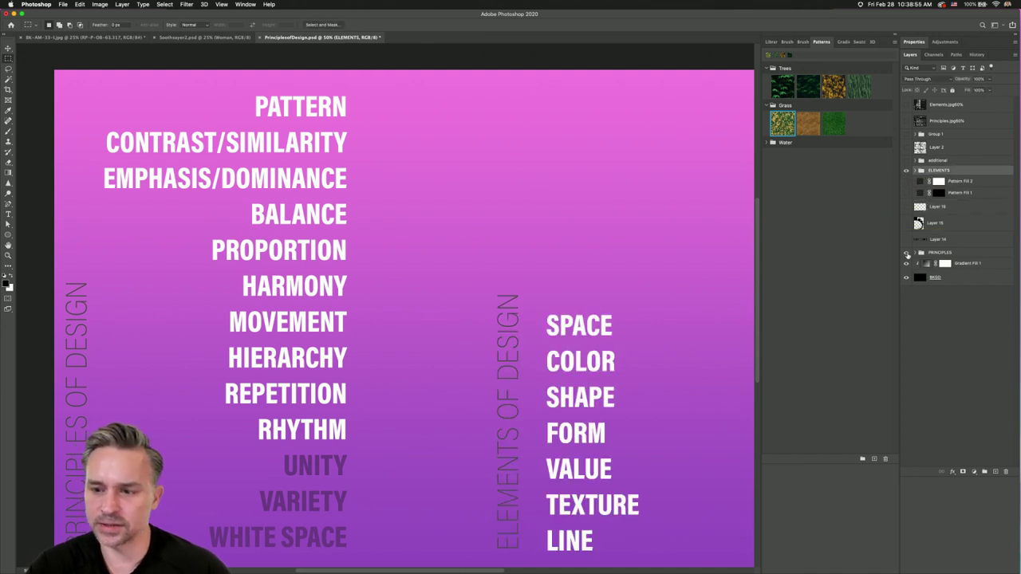
pyautogui.click(905, 252)
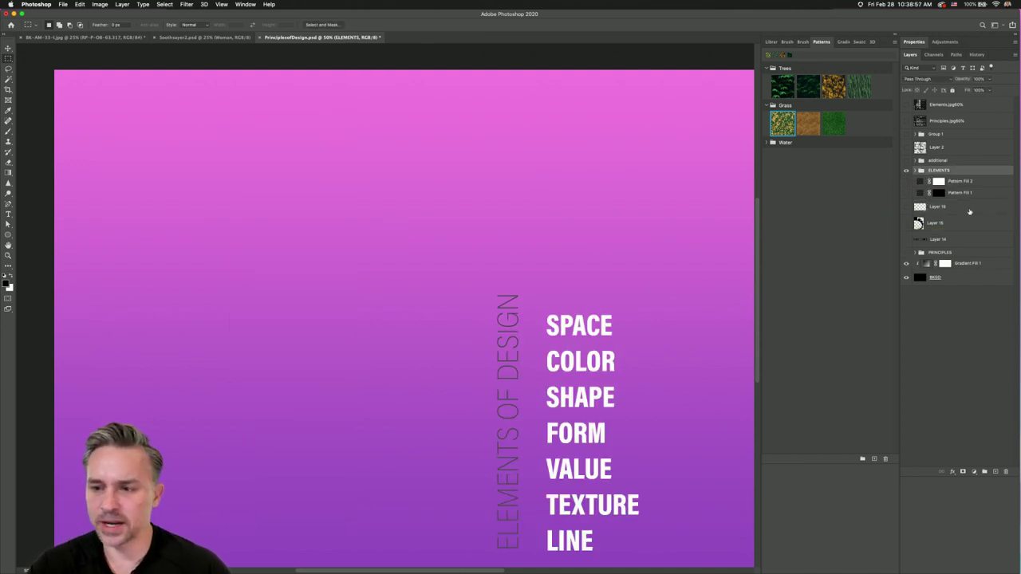
# - Add a new layer above Pattern Fill 2 and switch to the BK-AM-33 print
pyautogui.click(955, 181)
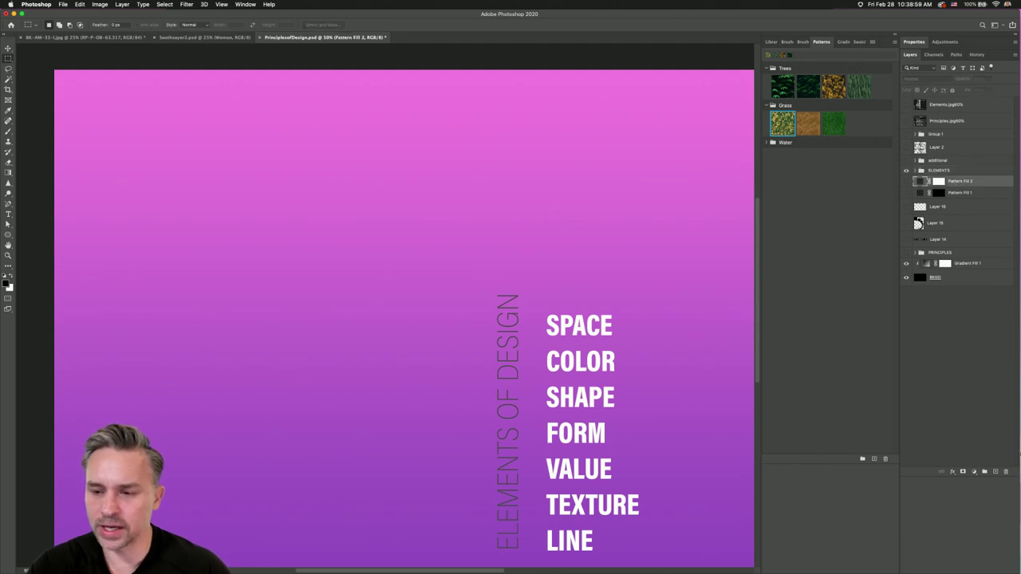
pyautogui.click(995, 472)
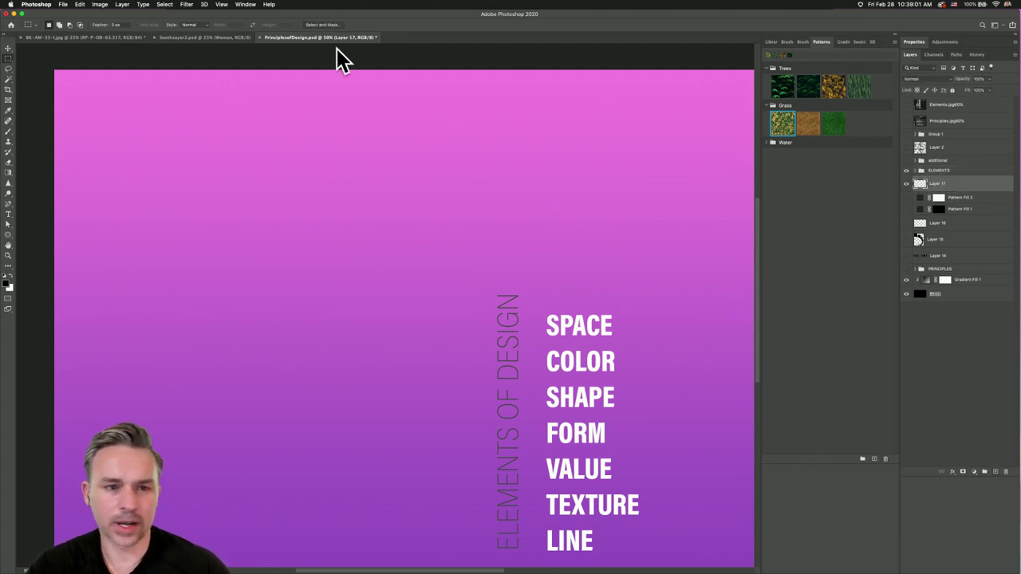
pyautogui.click(86, 38)
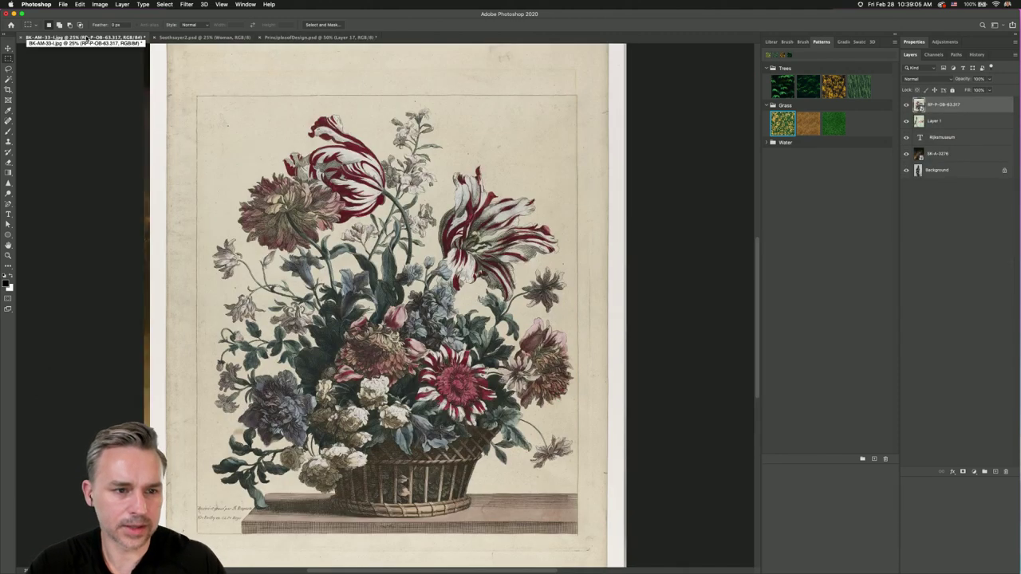
# - Dock the BK-AM-33 flower print beside PrinciplesofDesign and activate each pane in turn
pyautogui.moveTo(86, 38); pyautogui.dragTo(759, 119)
pyautogui.click(320, 110)
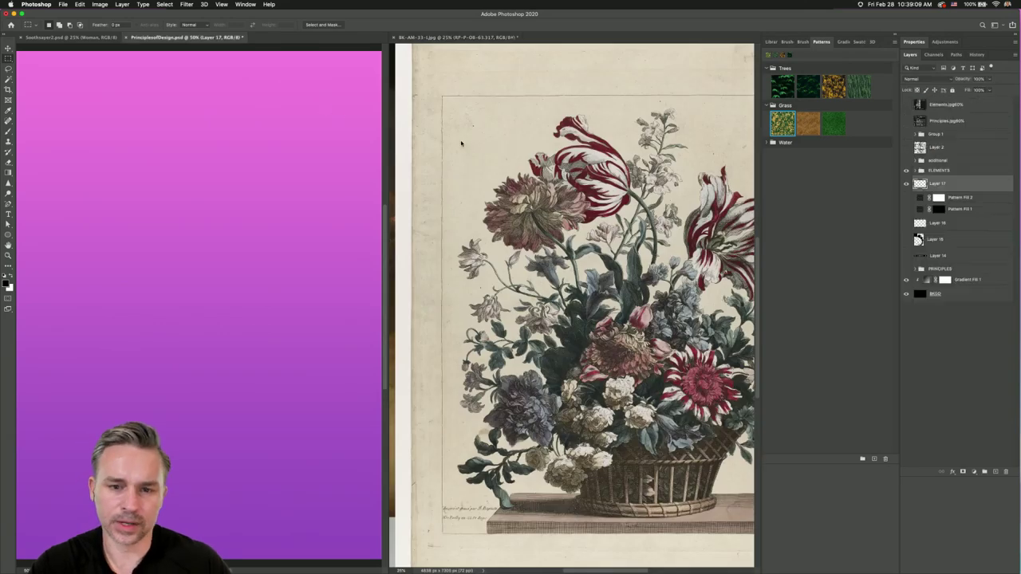
pyautogui.hscroll(5, 119, 223)
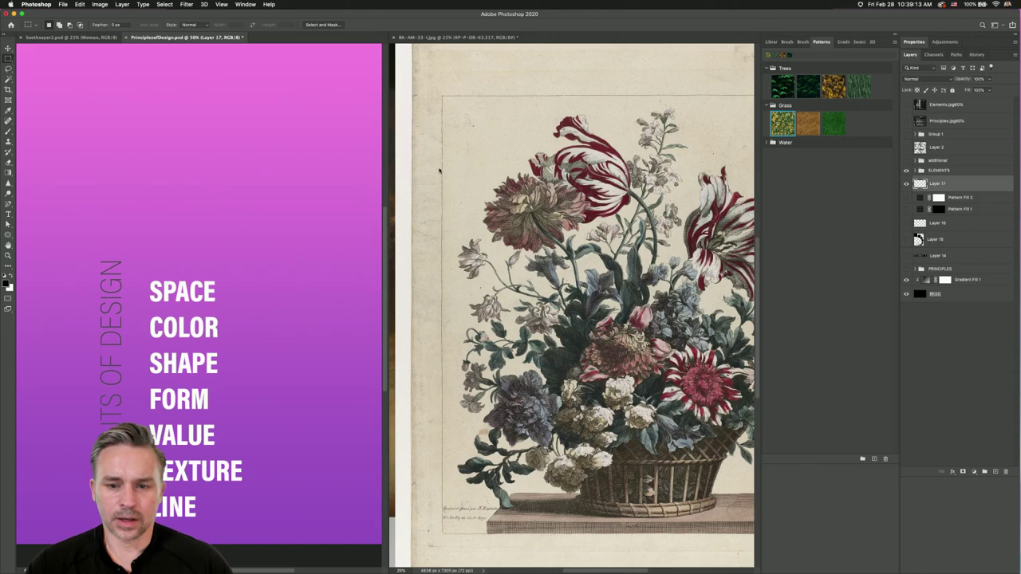
pyautogui.click(440, 171)
pyautogui.hscroll(3, 441, 172)
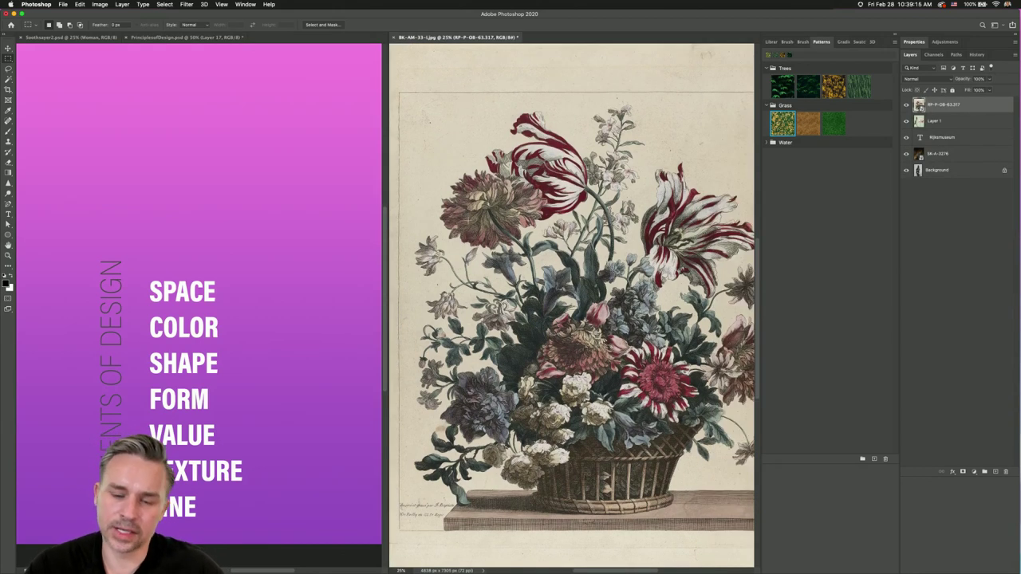
pyautogui.click(207, 207)
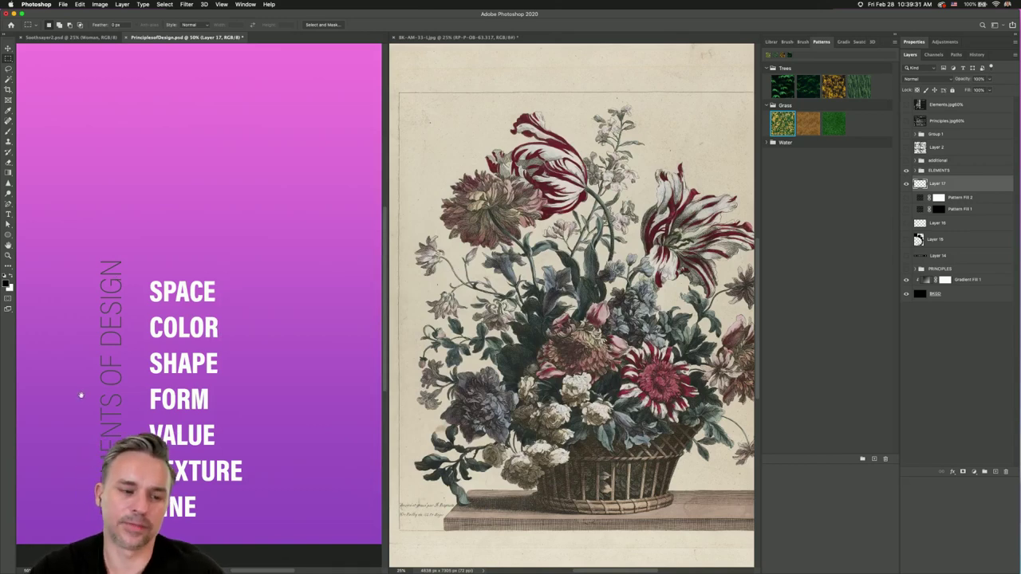
# - Slide the Elements list right, show the Principles list shifted right, and add a layer above Layer 14
pyautogui.moveTo(83, 371); pyautogui.dragTo(330, 383)
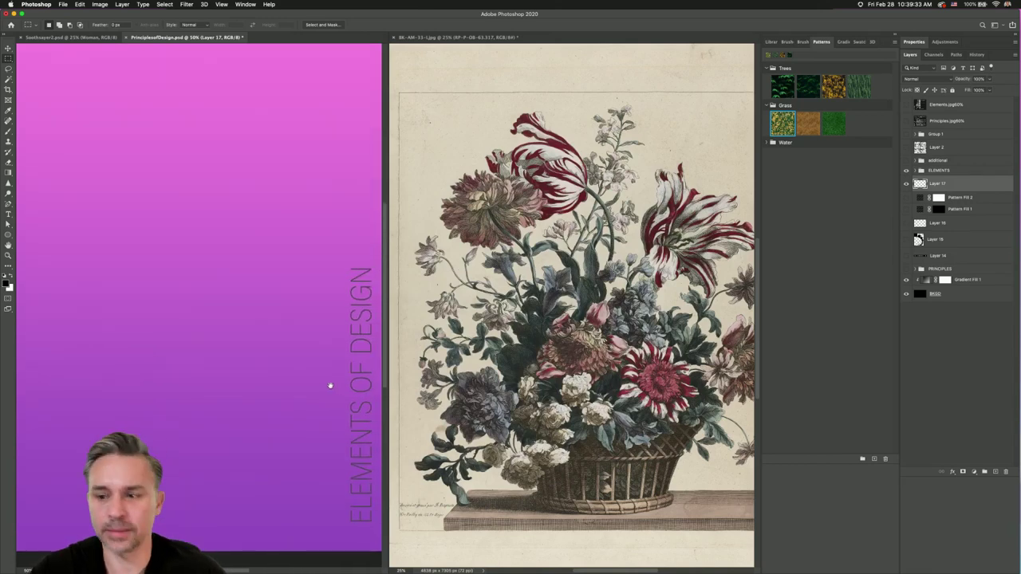
pyautogui.click(907, 270)
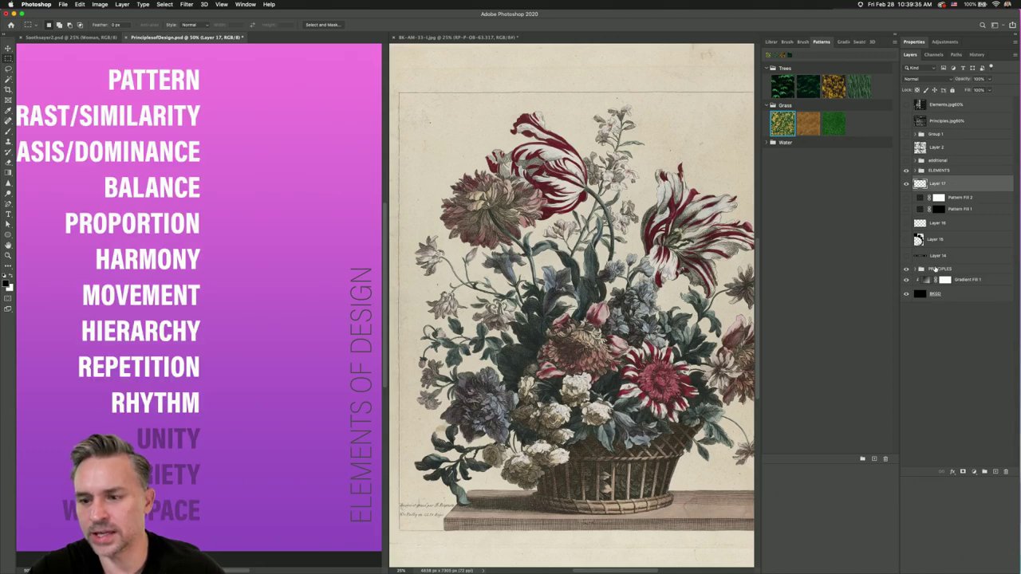
pyautogui.click(937, 269)
pyautogui.moveTo(103, 252); pyautogui.dragTo(193, 253)
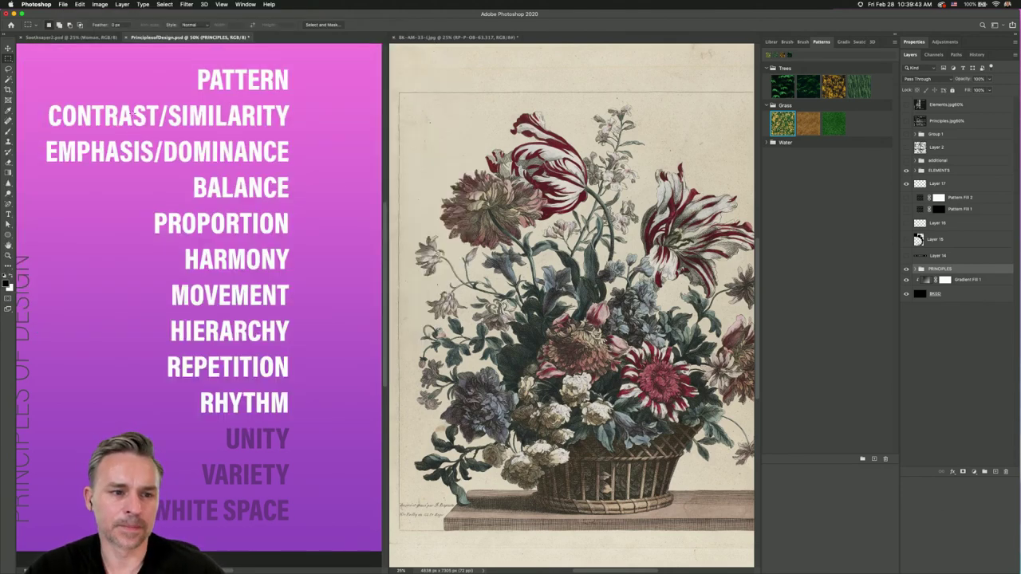
pyautogui.click(952, 260)
pyautogui.click(995, 471)
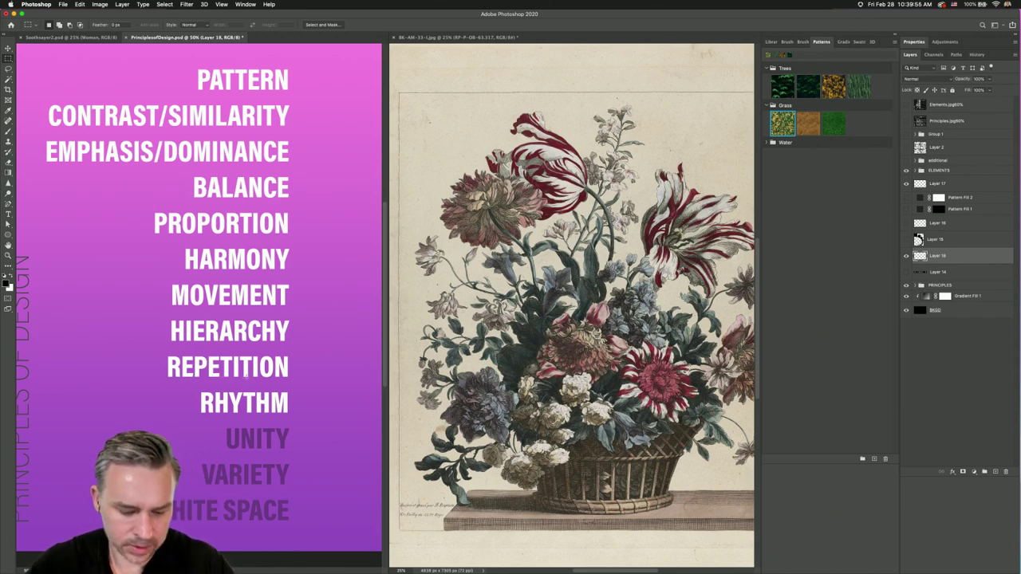
# - Underline HIERARCHY with a brush stroke, redoing it after checking the brush presets
pyautogui.press('b')
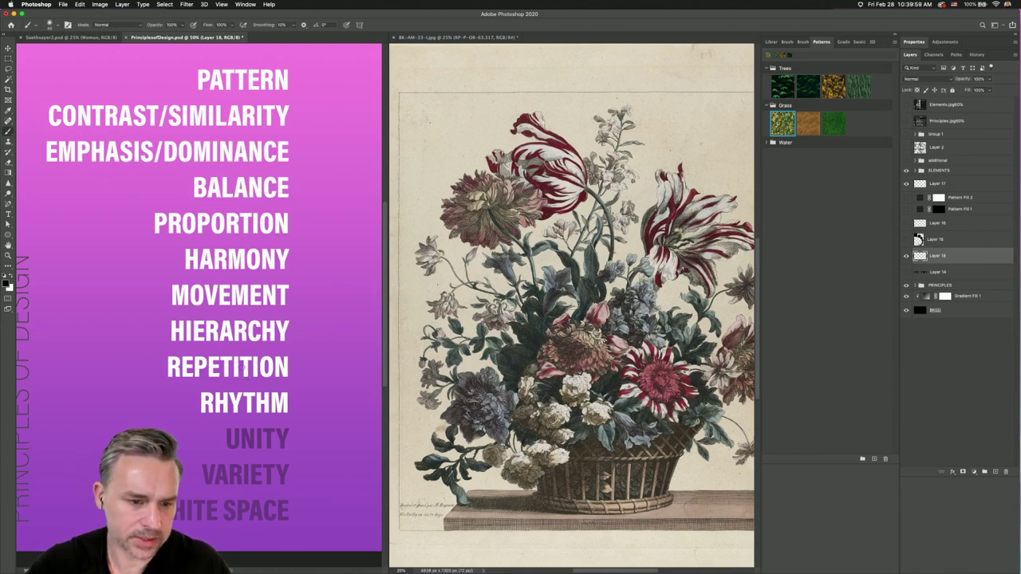
pyautogui.moveTo(295, 343); pyautogui.dragTo(187, 343)
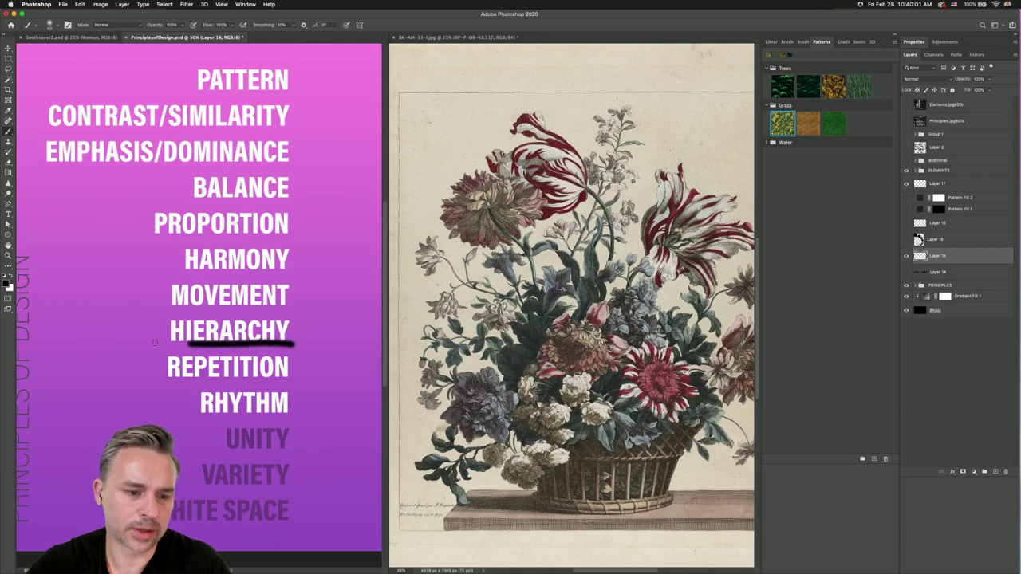
pyautogui.press('super+z')
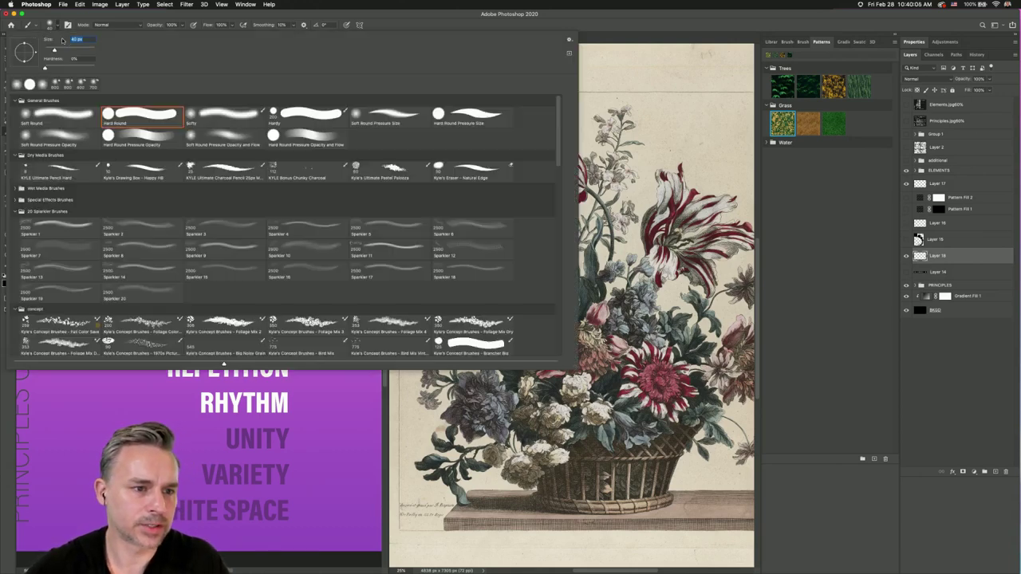
pyautogui.click(50, 25)
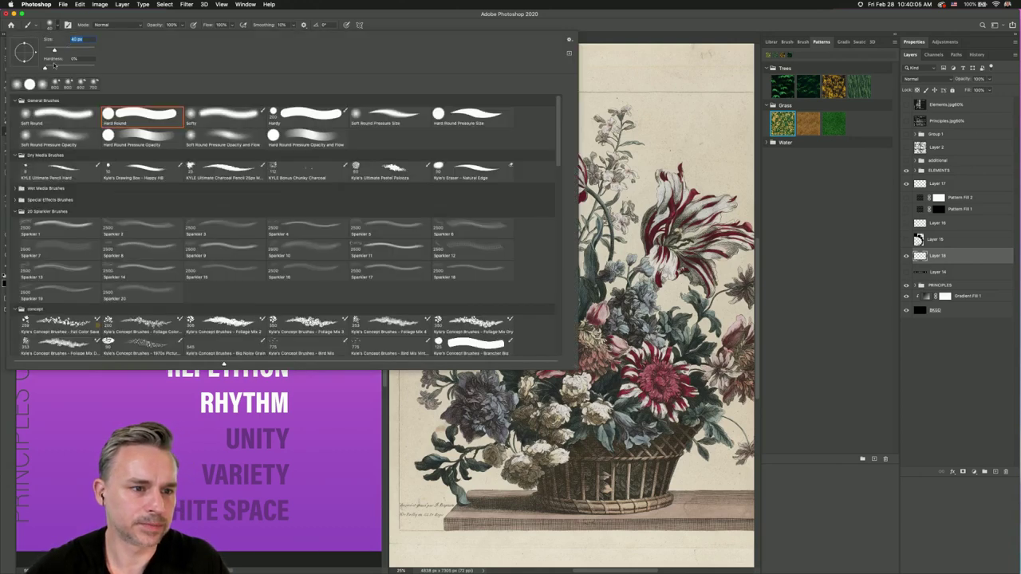
pyautogui.press('Return')
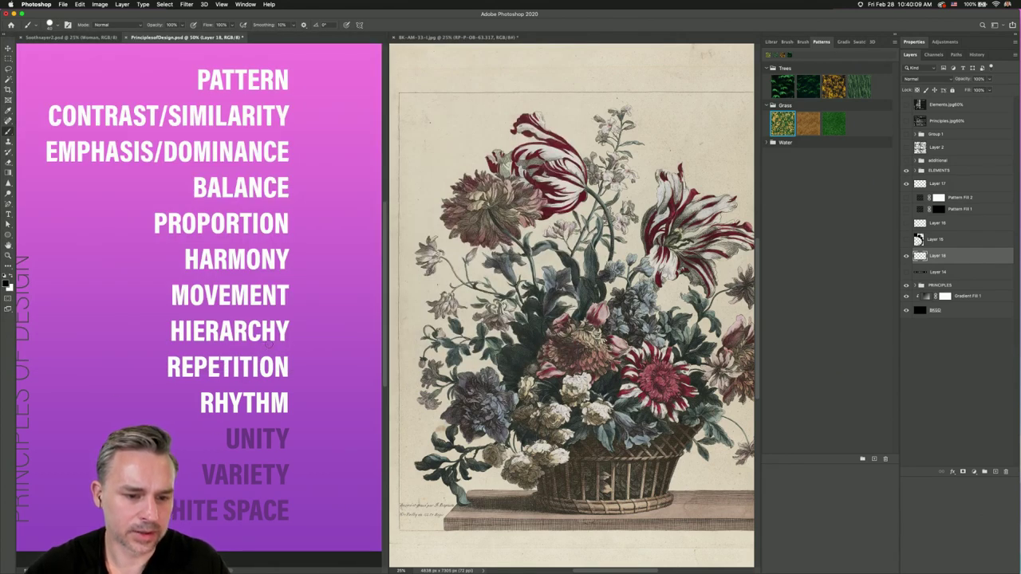
pyautogui.moveTo(289, 344); pyautogui.dragTo(201, 345)
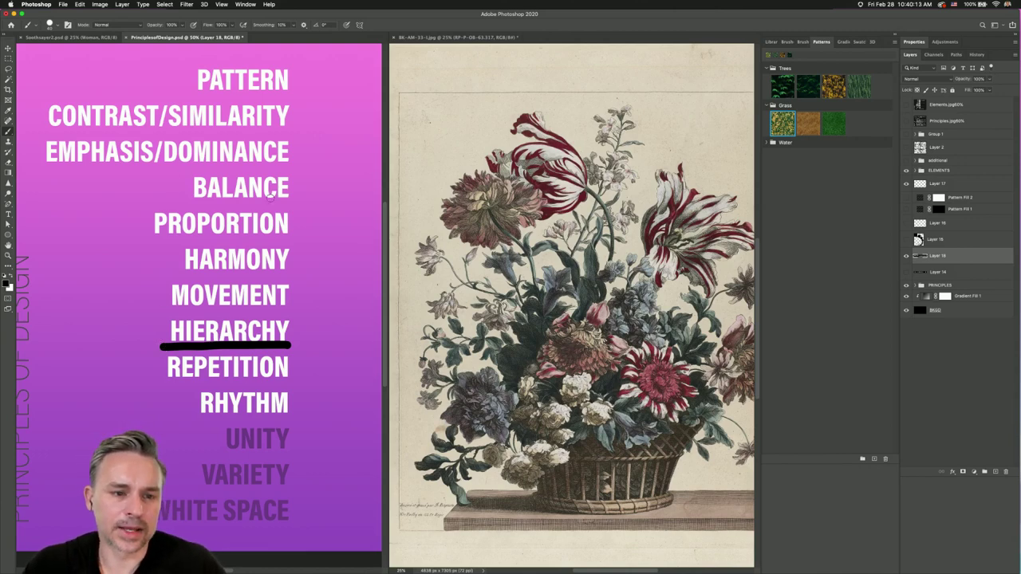
# - Underline BALANCE and WHITE SPACE, then switch to the Soothsayer2 composite
pyautogui.moveTo(289, 201); pyautogui.dragTo(196, 201)
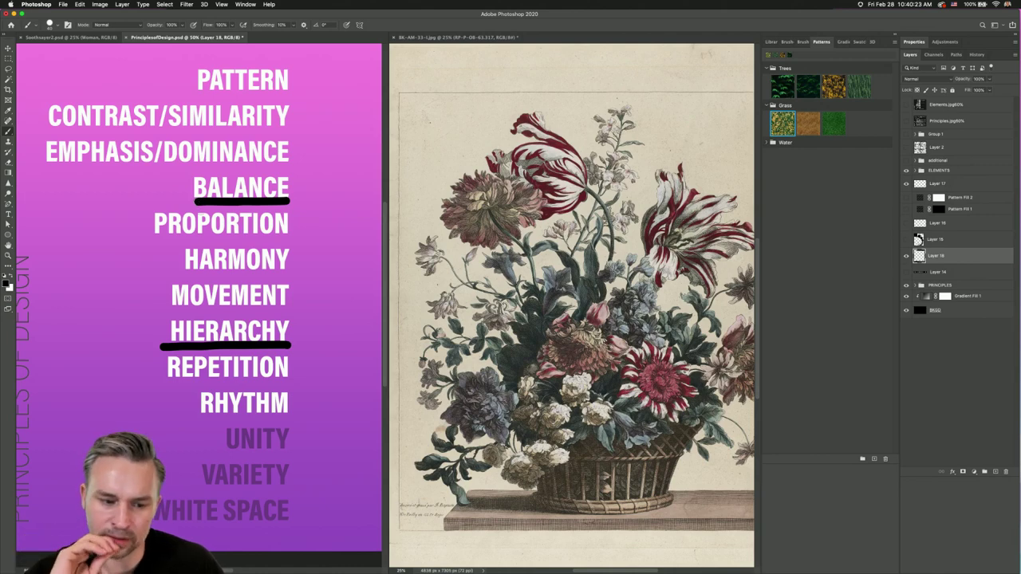
pyautogui.moveTo(281, 528); pyautogui.dragTo(157, 526)
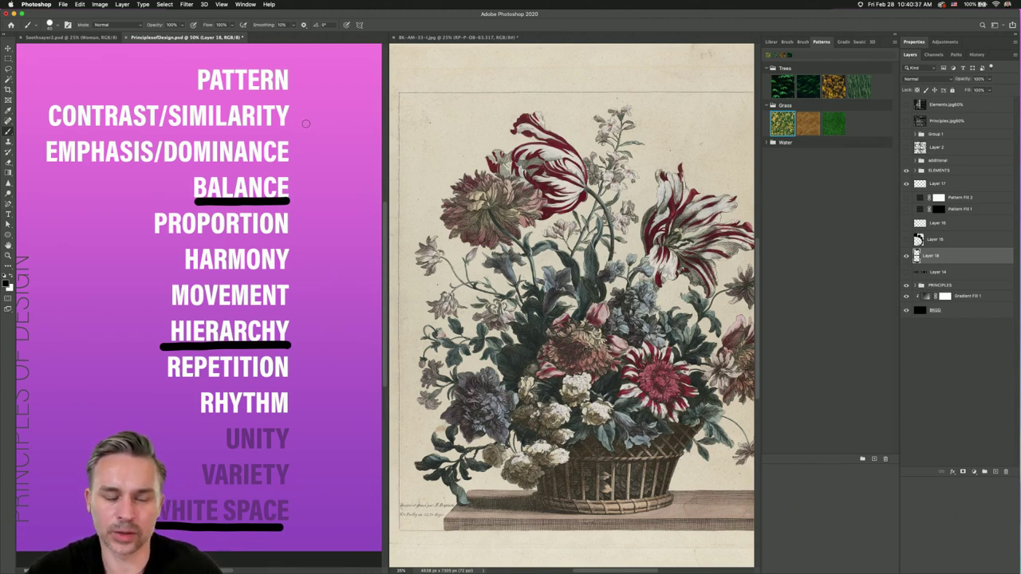
pyautogui.click(8, 69)
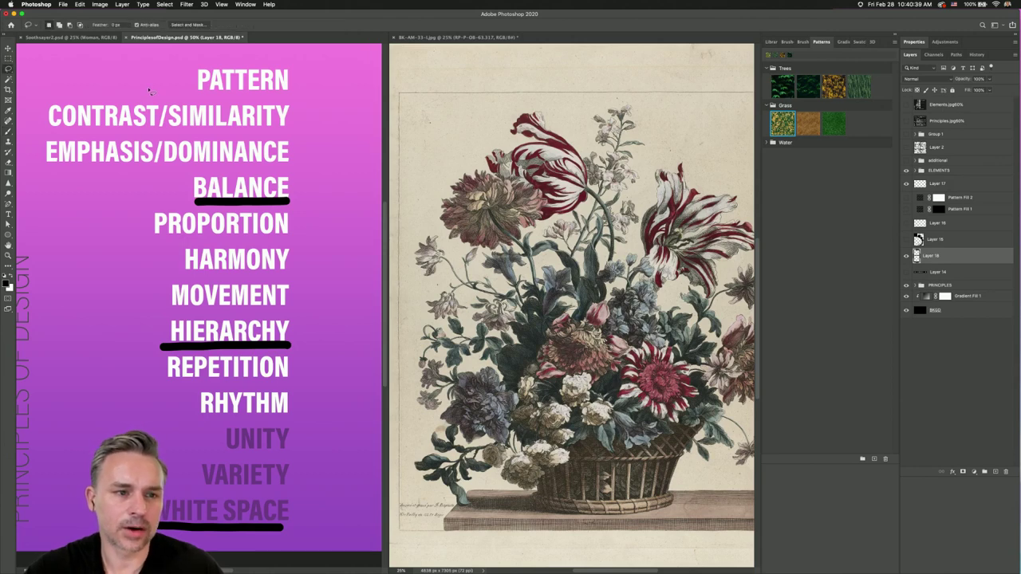
pyautogui.click(38, 38)
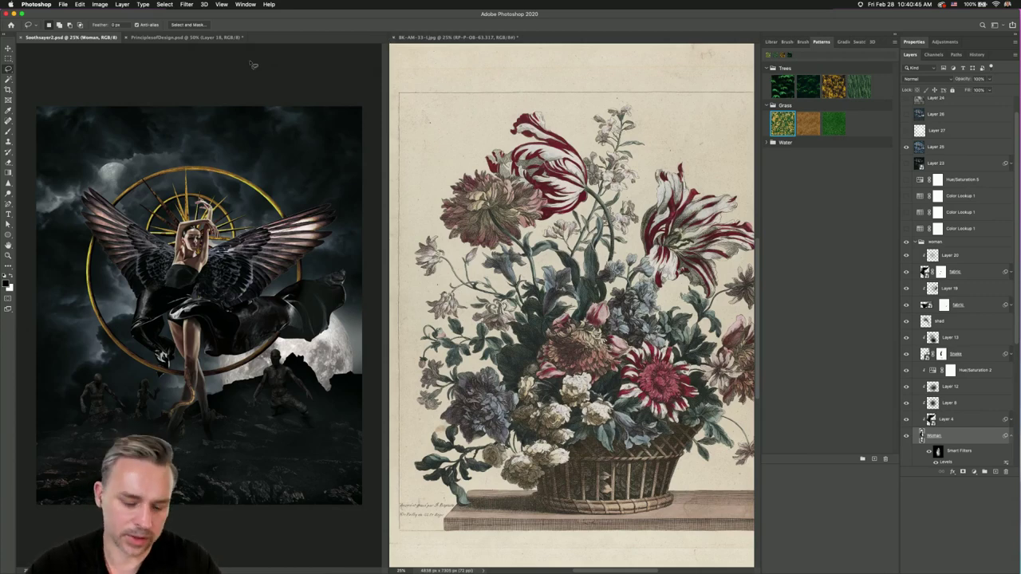
# - Consolidate the open documents into tabs and zoom the composite to 50%
pyautogui.press('super+alt+shift+t')
pyautogui.press('super+equal')
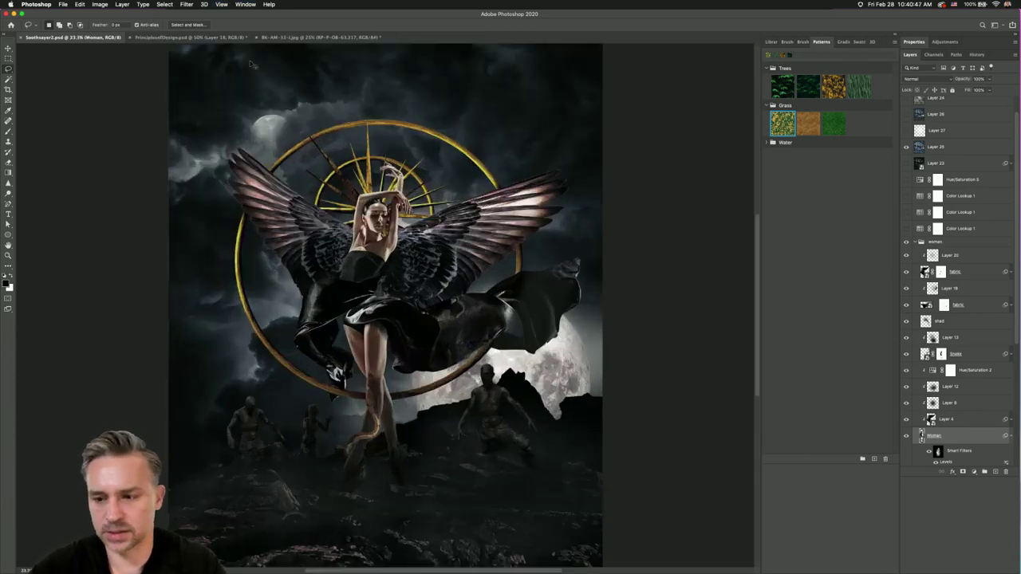
pyautogui.press('super+equal')
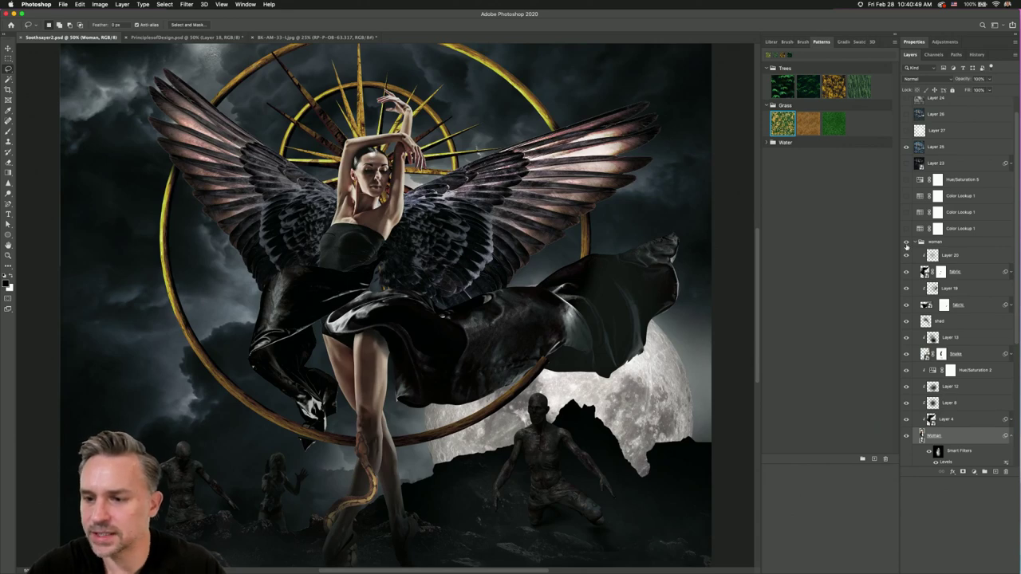
# - Hide the Decorations gold rings and the Planets group, then expand the woman group's layers
pyautogui.click(919, 243)
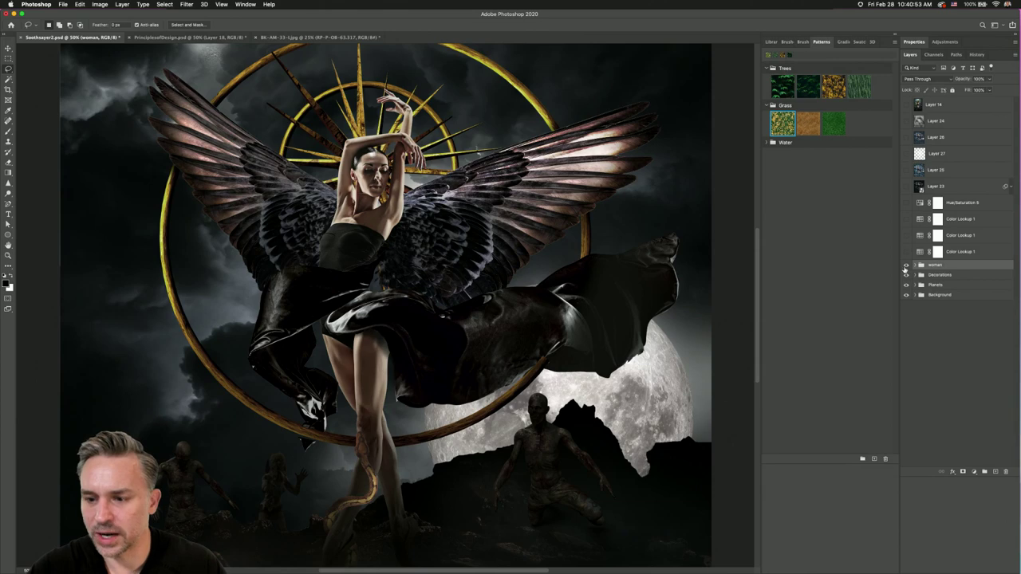
pyautogui.click(905, 264)
pyautogui.click(905, 274)
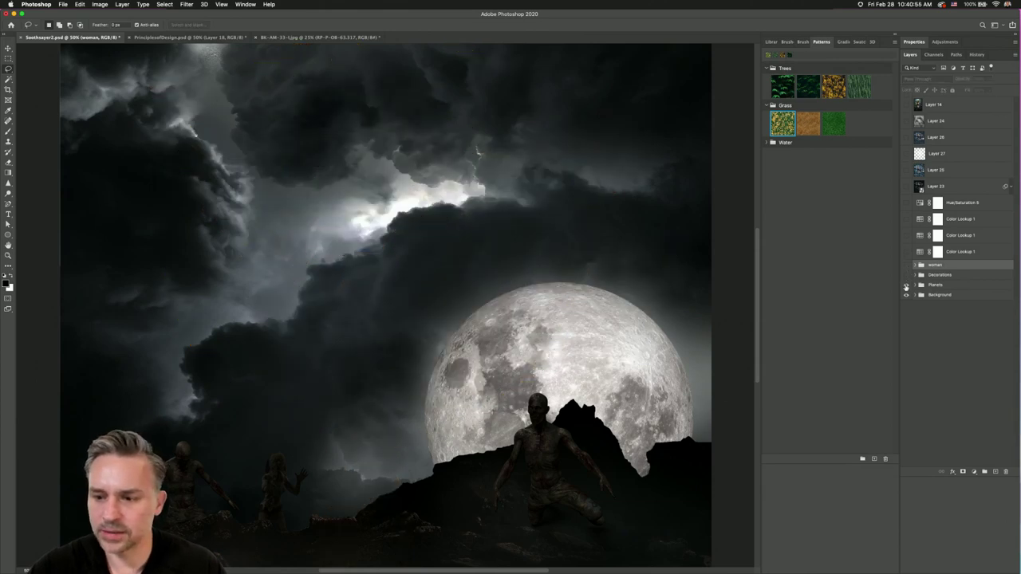
pyautogui.click(905, 285)
pyautogui.click(905, 264)
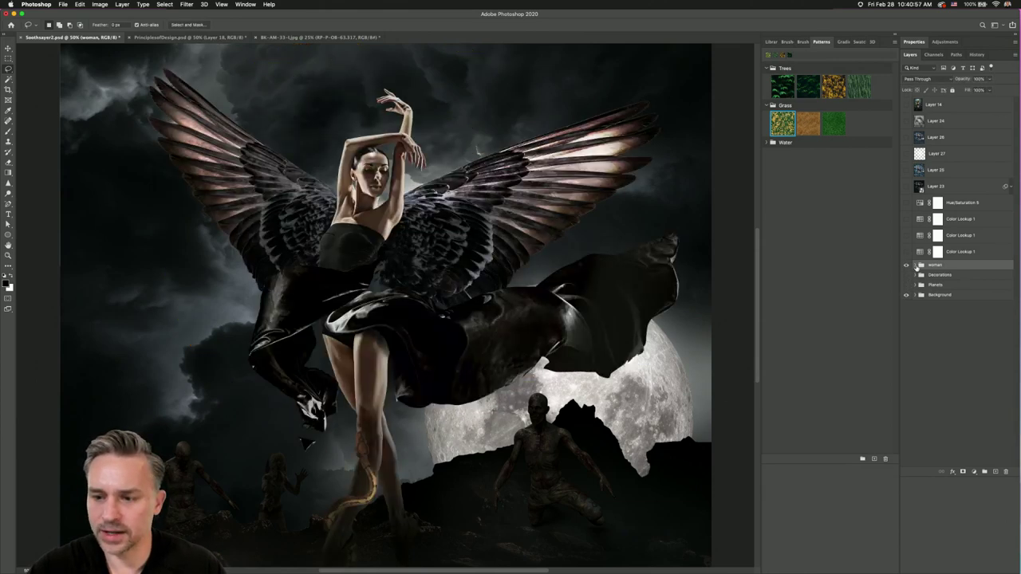
pyautogui.click(915, 264)
pyautogui.scroll(-2, 974, 346)
pyautogui.scroll(-4, 973, 345)
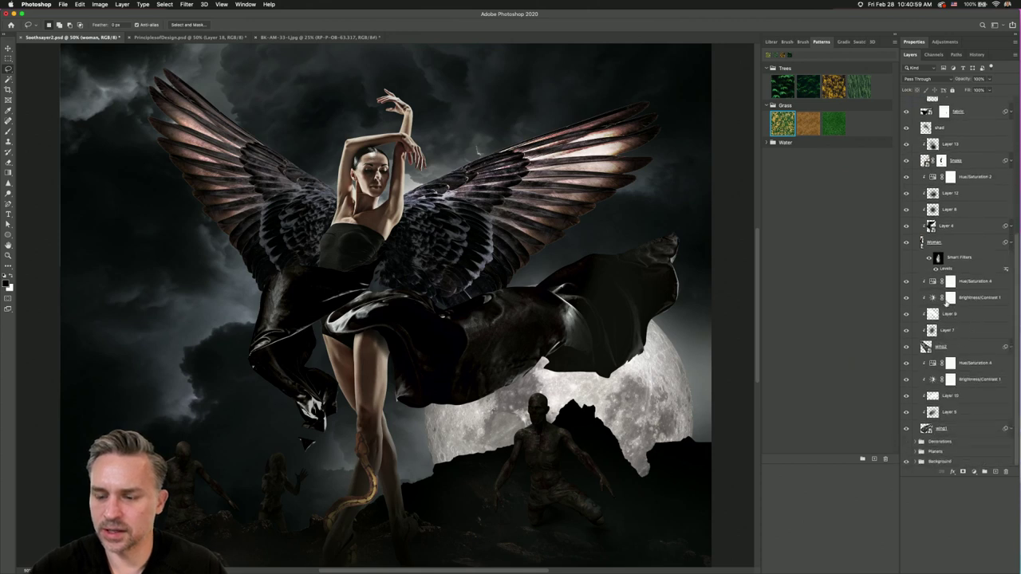
# - Hide the wing2 and wing1 layers, leaving the Woman layer visible, and expand the Background group
pyautogui.click(965, 244)
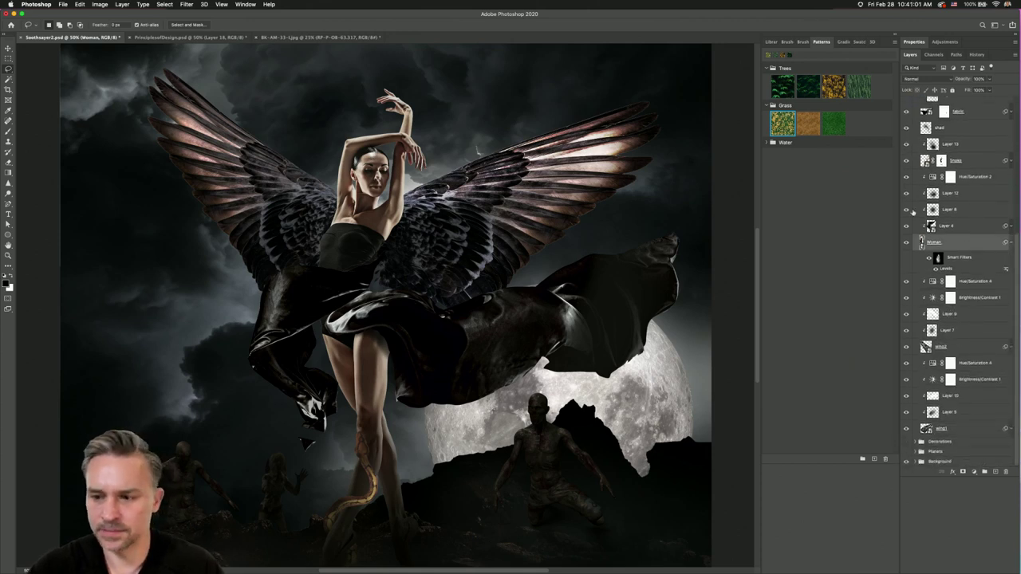
pyautogui.scroll(3, 937, 252)
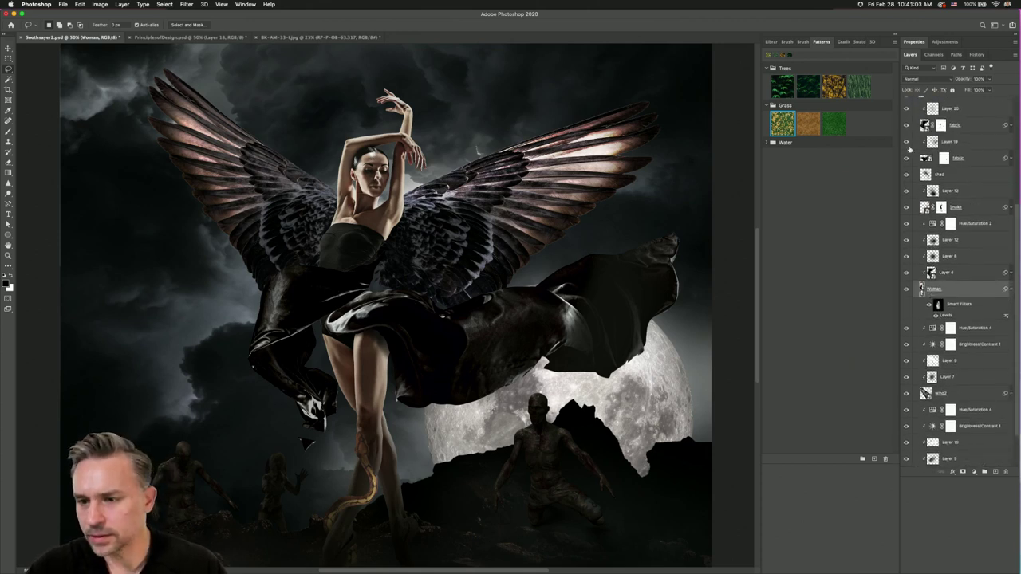
pyautogui.scroll(-3, 957, 229)
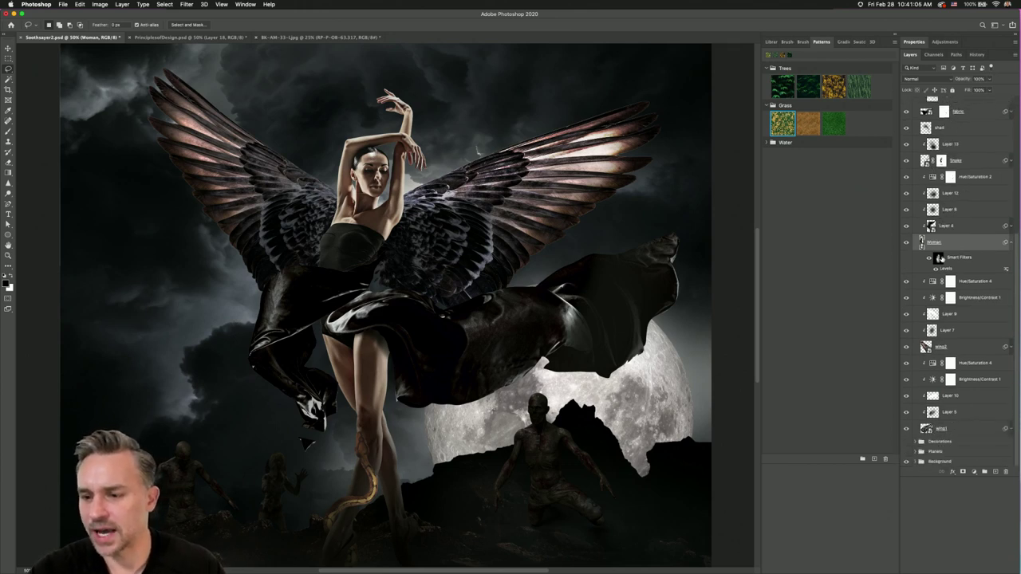
pyautogui.click(962, 230)
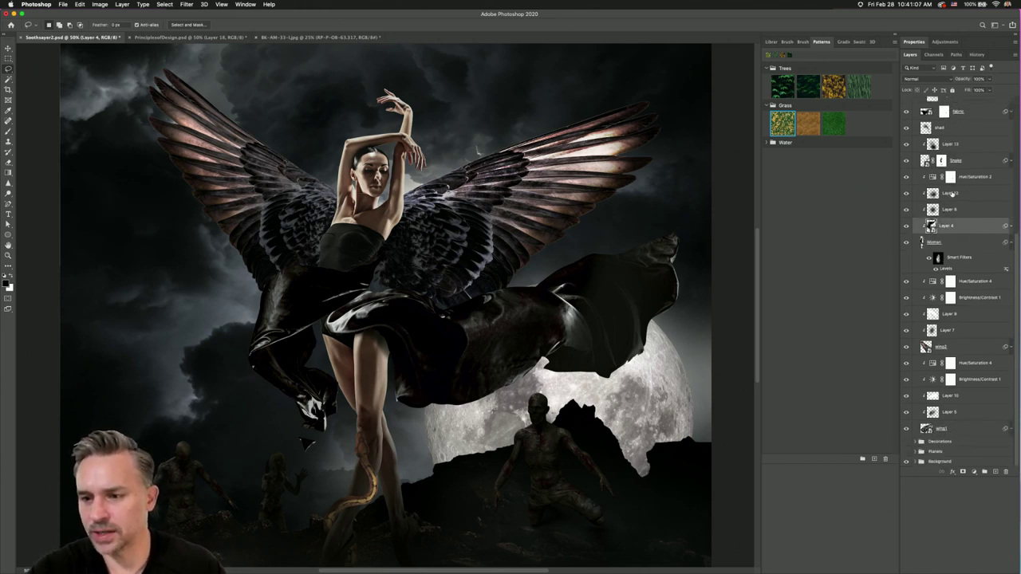
pyautogui.click(906, 243)
pyautogui.click(906, 243)
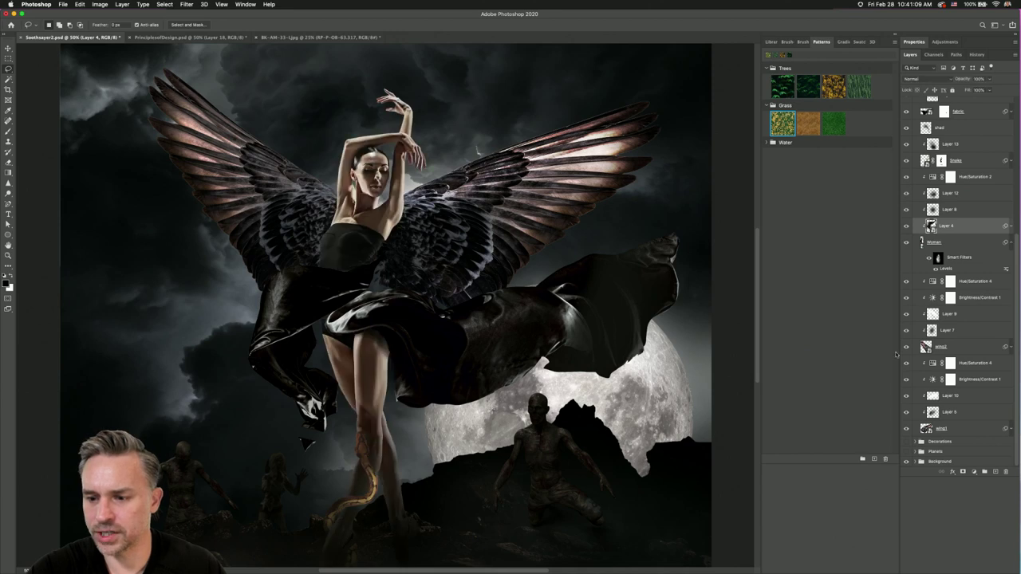
pyautogui.click(906, 347)
pyautogui.click(906, 428)
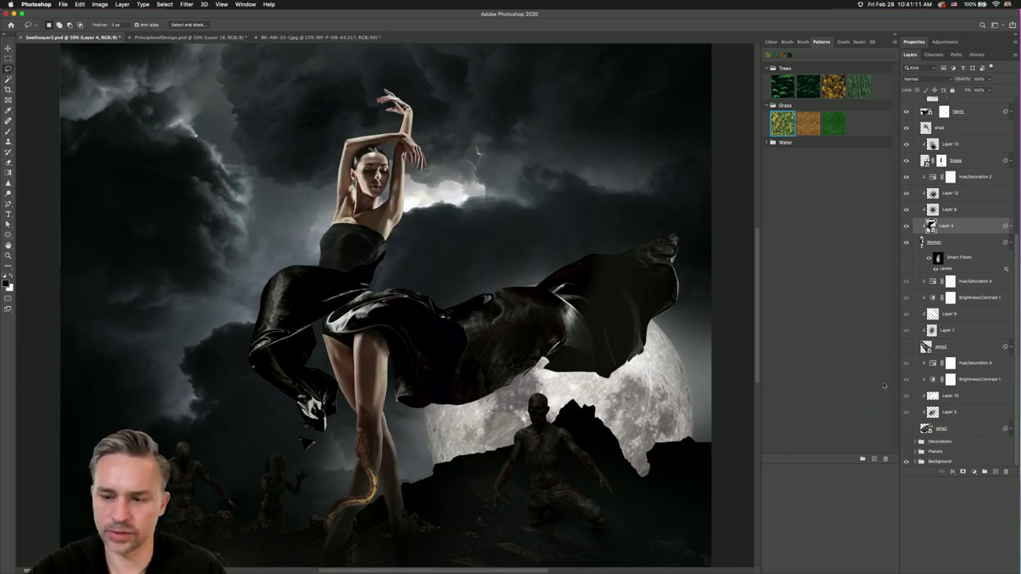
pyautogui.click(917, 461)
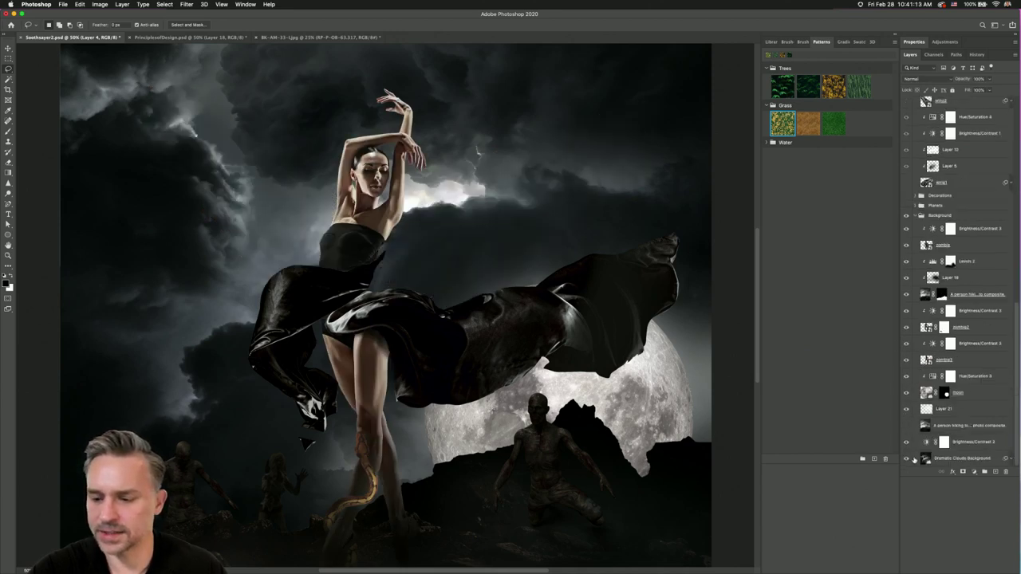
# - Turn wing2, wing1 and the Background group back on, leaving the Background layers expanded
pyautogui.click(906, 217)
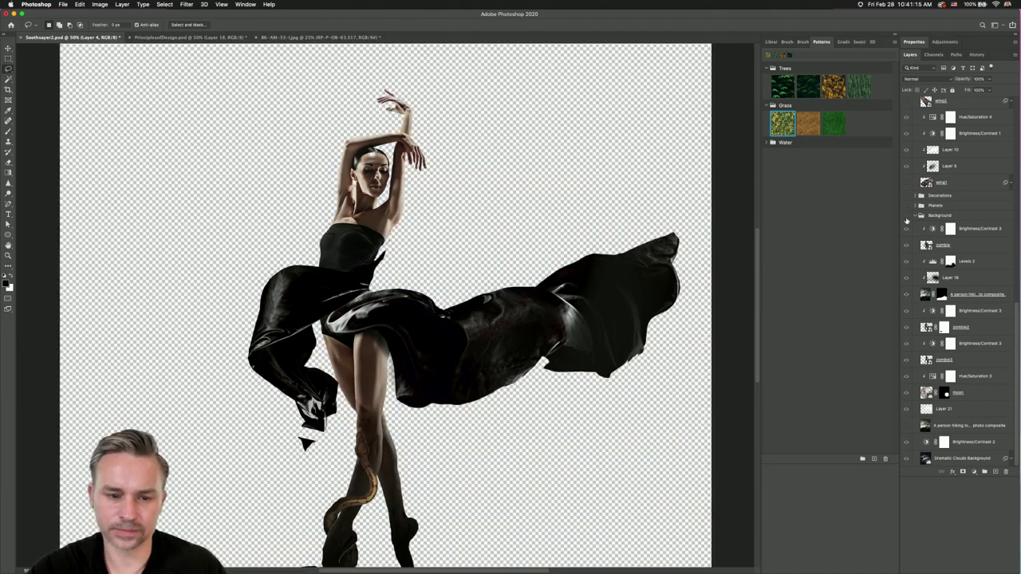
pyautogui.click(919, 215)
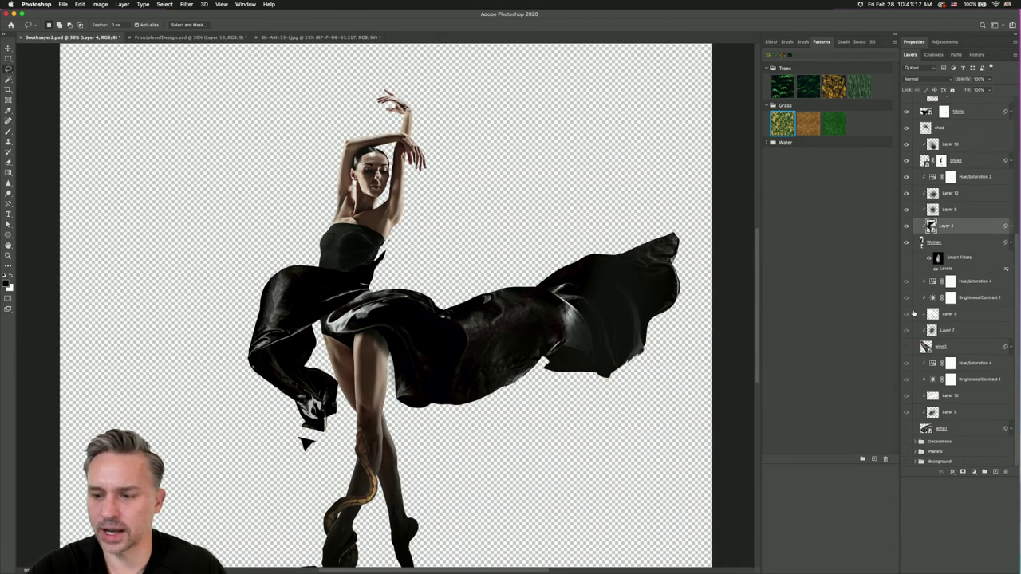
pyautogui.click(905, 348)
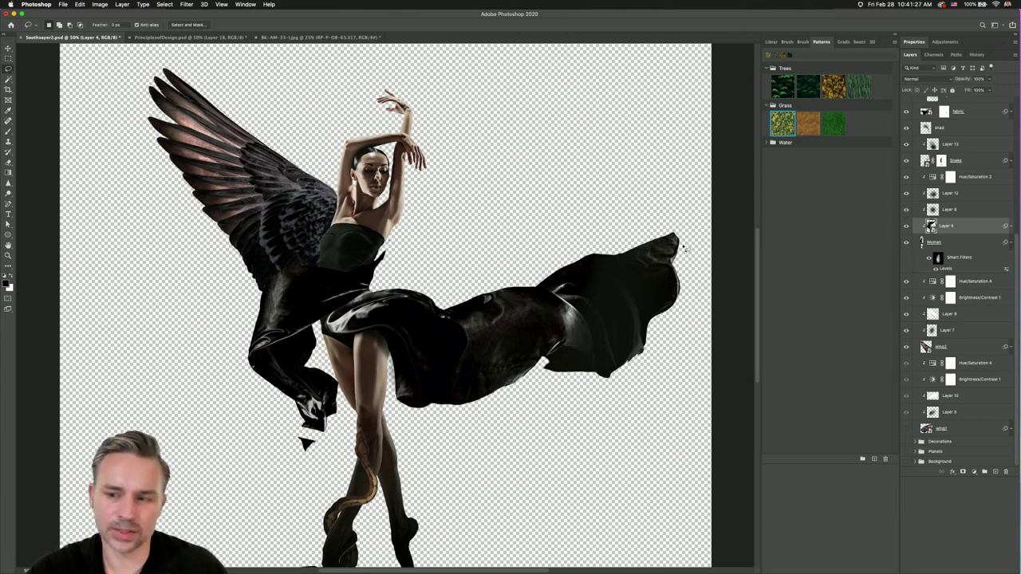
pyautogui.scroll(2, 993, 186)
pyautogui.scroll(4, 993, 187)
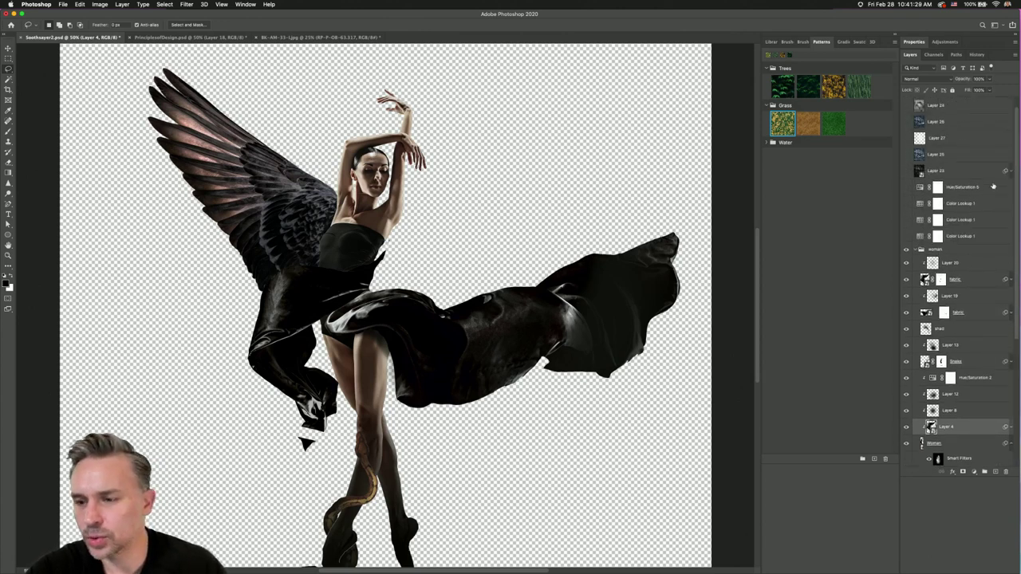
pyautogui.scroll(-5, 938, 212)
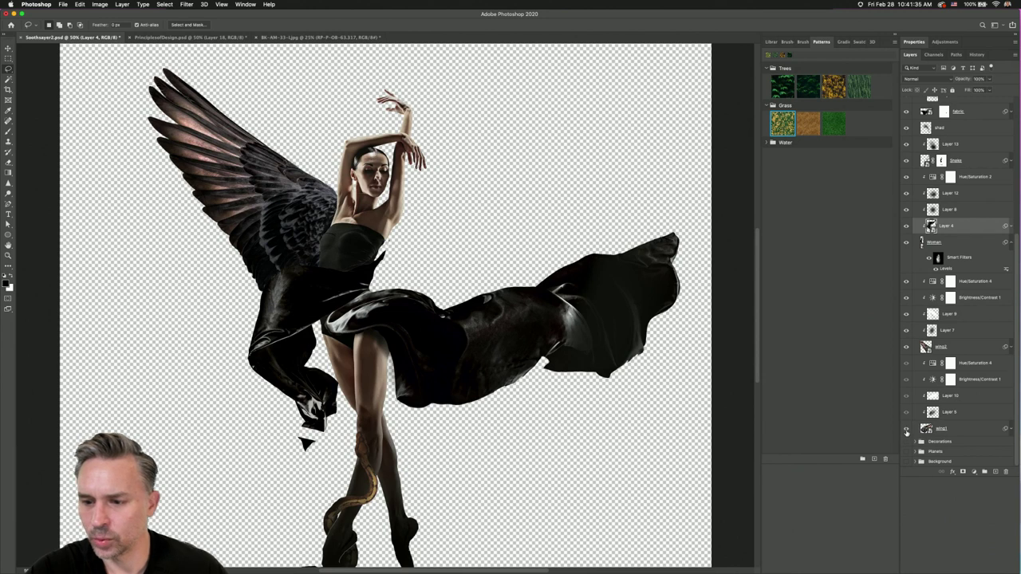
pyautogui.click(906, 431)
pyautogui.scroll(2, 941, 233)
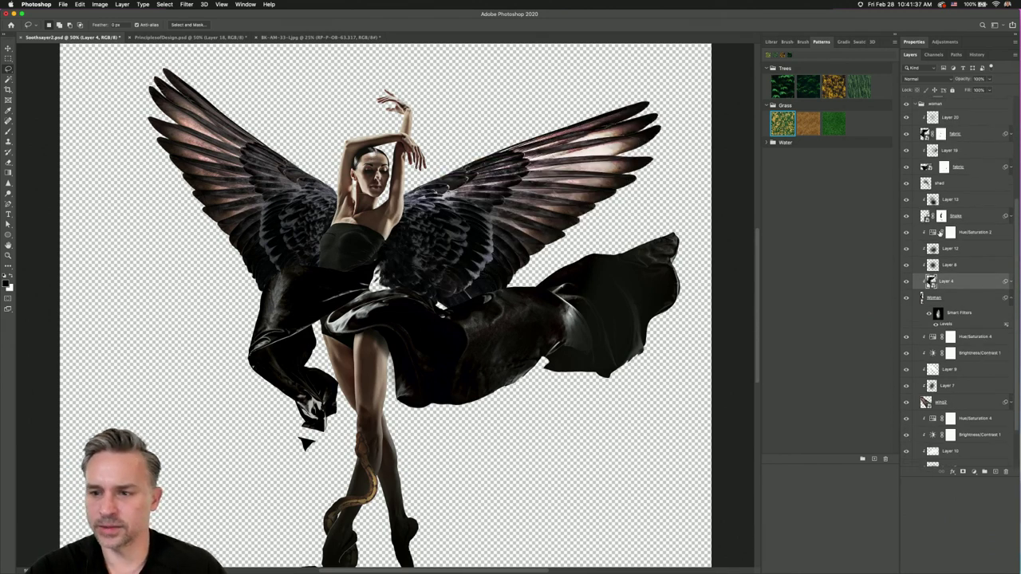
pyautogui.scroll(-3, 929, 283)
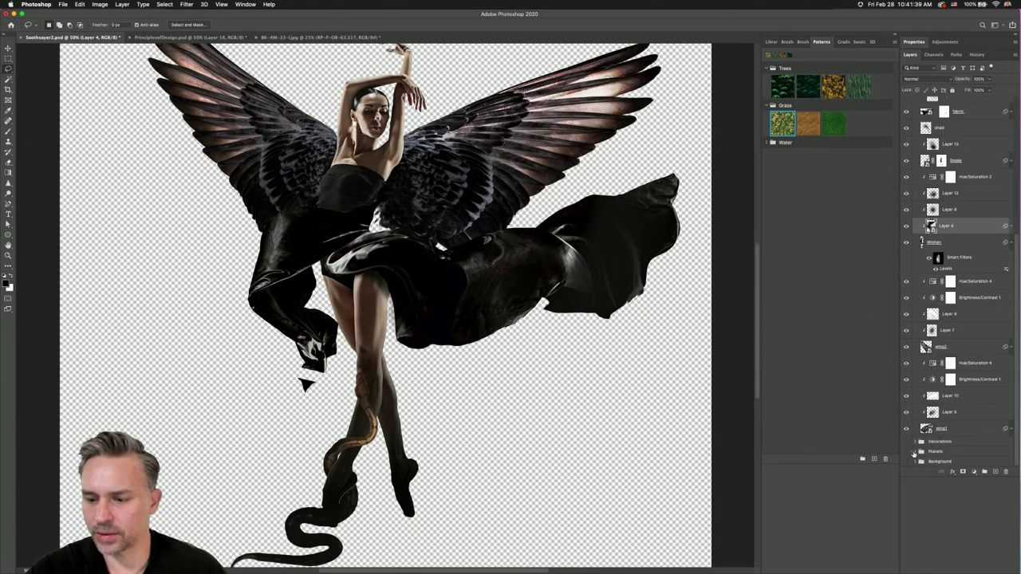
pyautogui.click(907, 462)
pyautogui.click(916, 462)
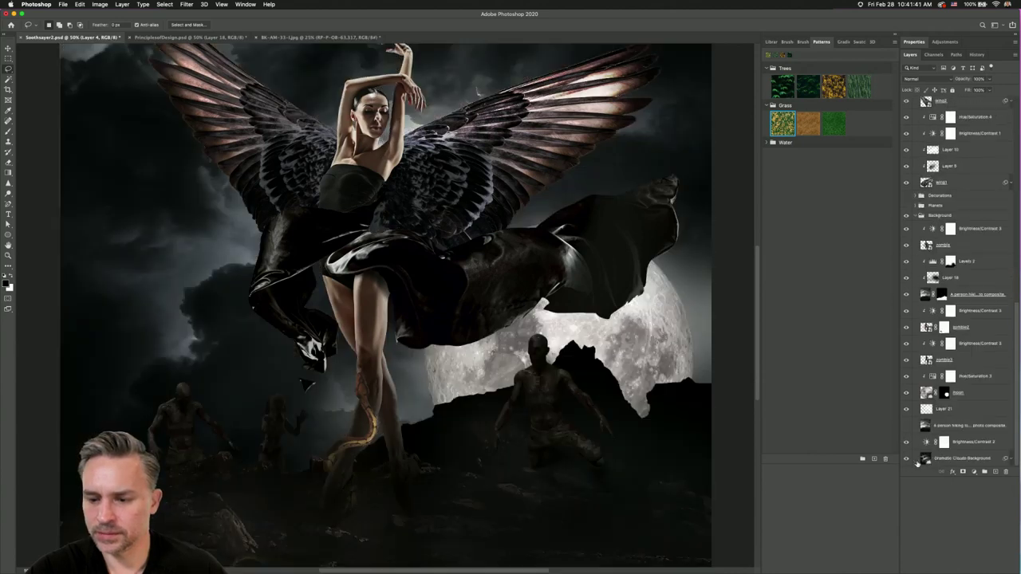
# - Hide the moon, figures and rock layers to reveal the hazy desert mountain backdrop
pyautogui.moveTo(906, 230)
pyautogui.mouseDown()
pyautogui.moveTo(900, 441)
pyautogui.moveTo(909, 228)
pyautogui.mouseUp()
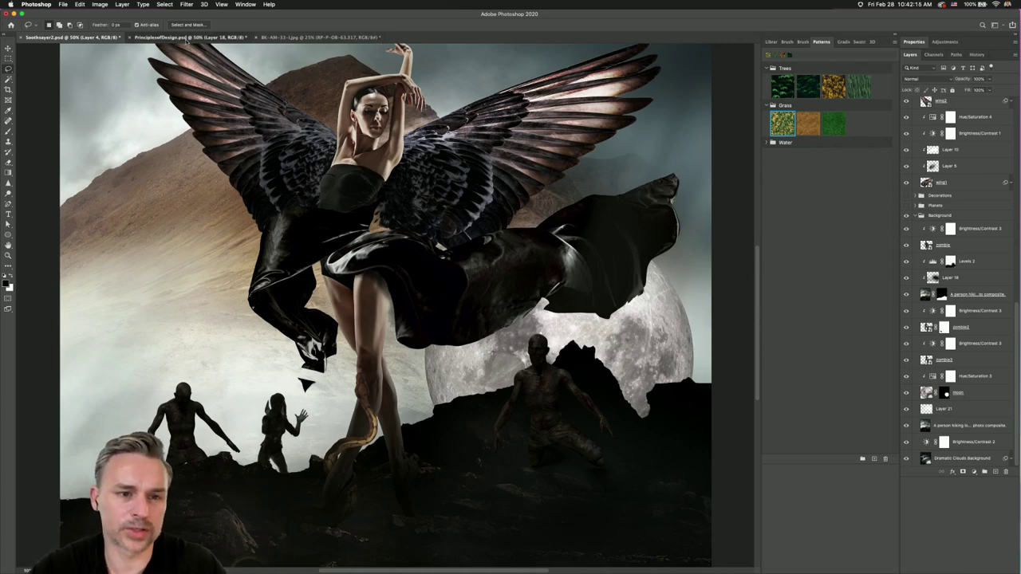
pyautogui.click(187, 38)
pyautogui.click(70, 38)
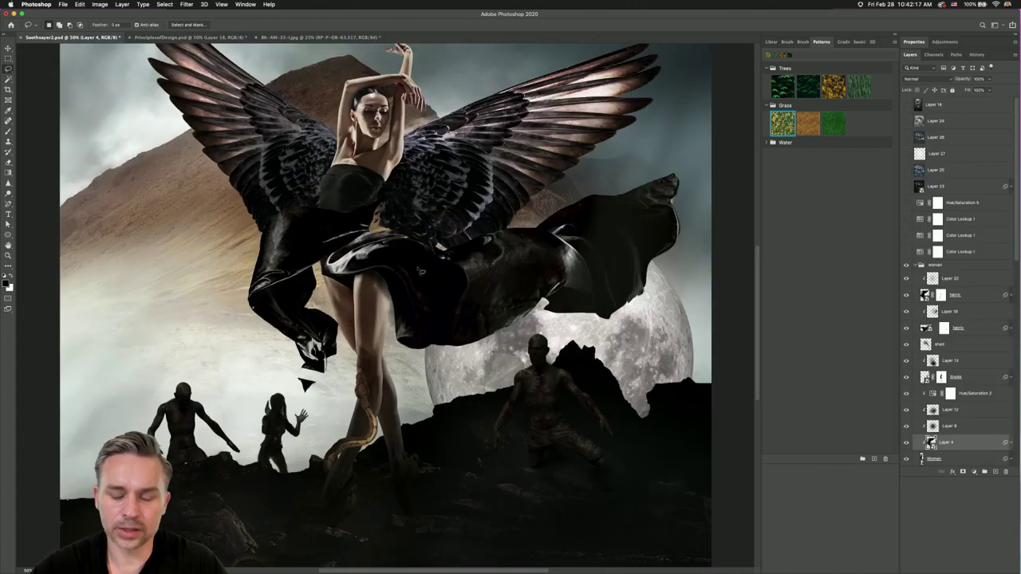
pyautogui.click(933, 267)
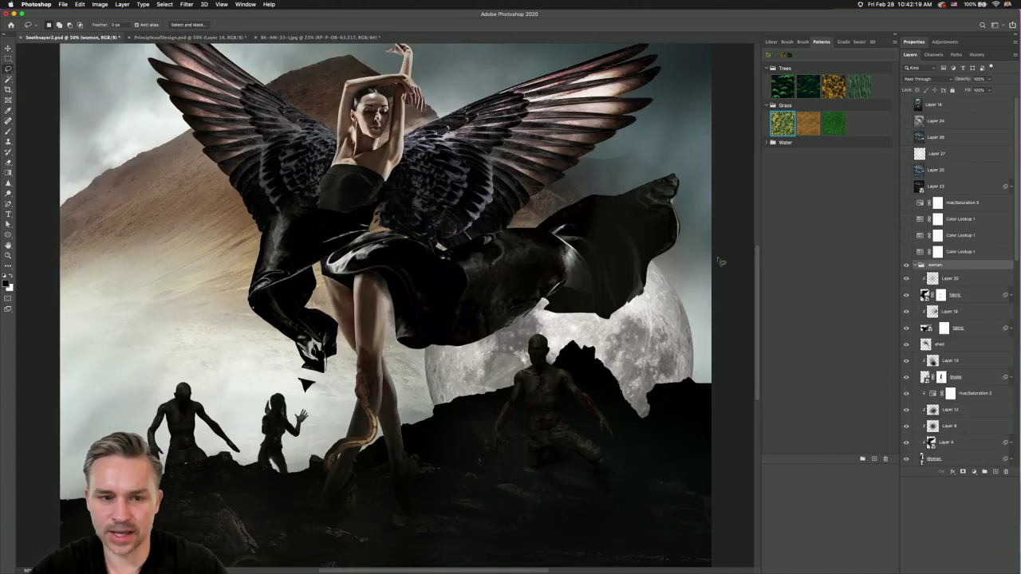
# - Add a new empty layer at the top and set up a white brush at 25% zoom
pyautogui.click(933, 108)
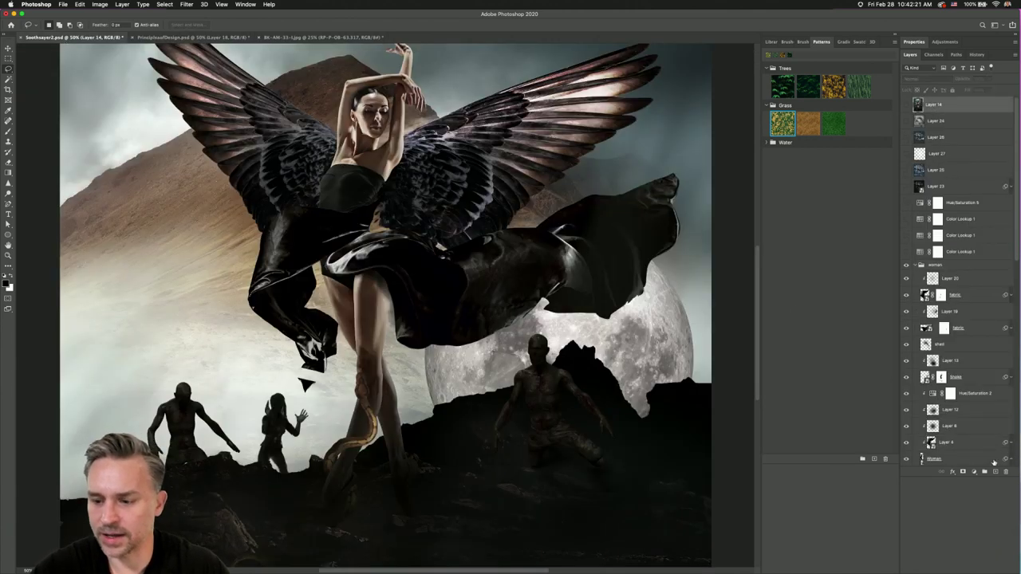
pyautogui.click(995, 471)
pyautogui.click(12, 275)
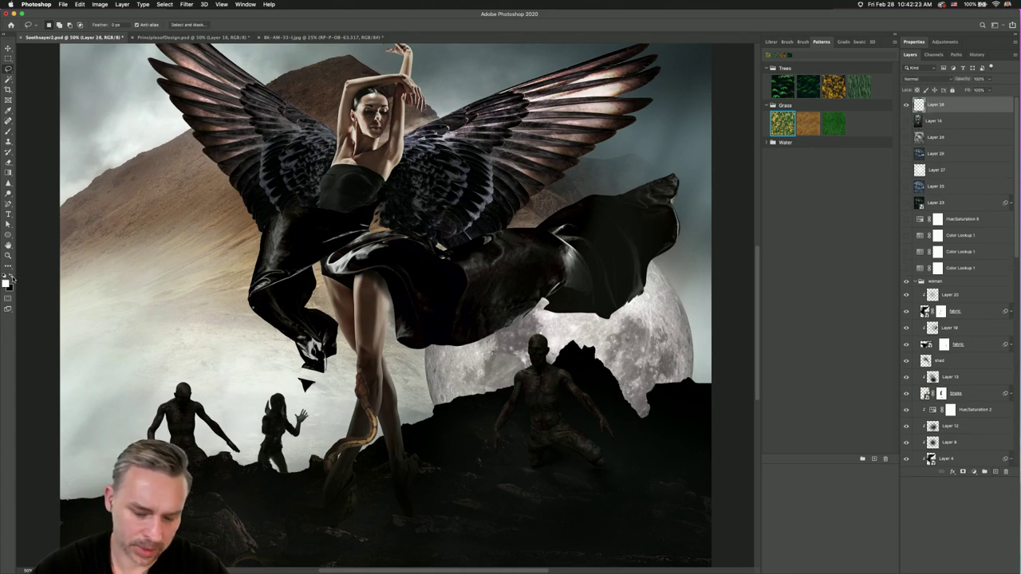
pyautogui.press('b')
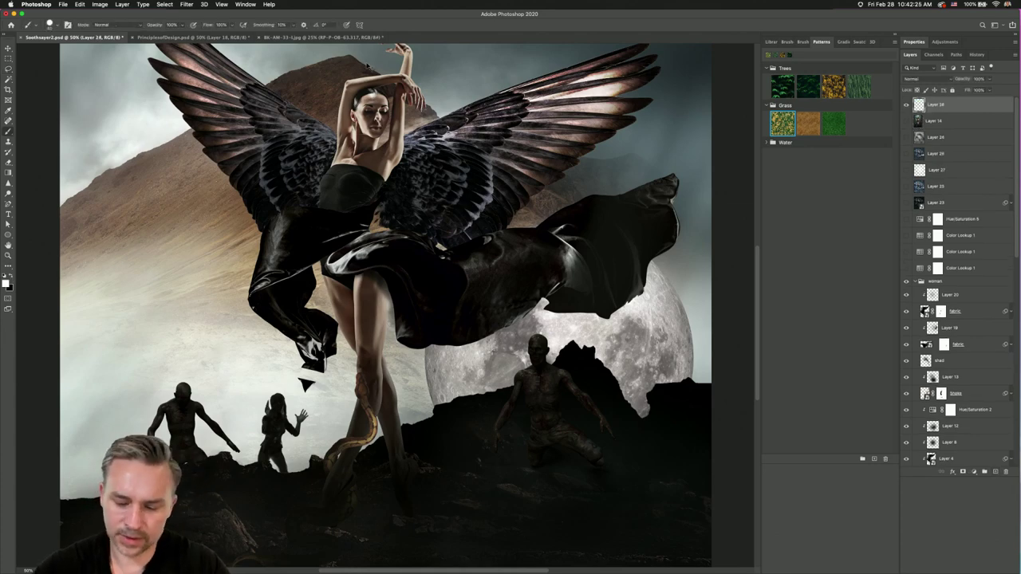
pyautogui.press('super+minus')
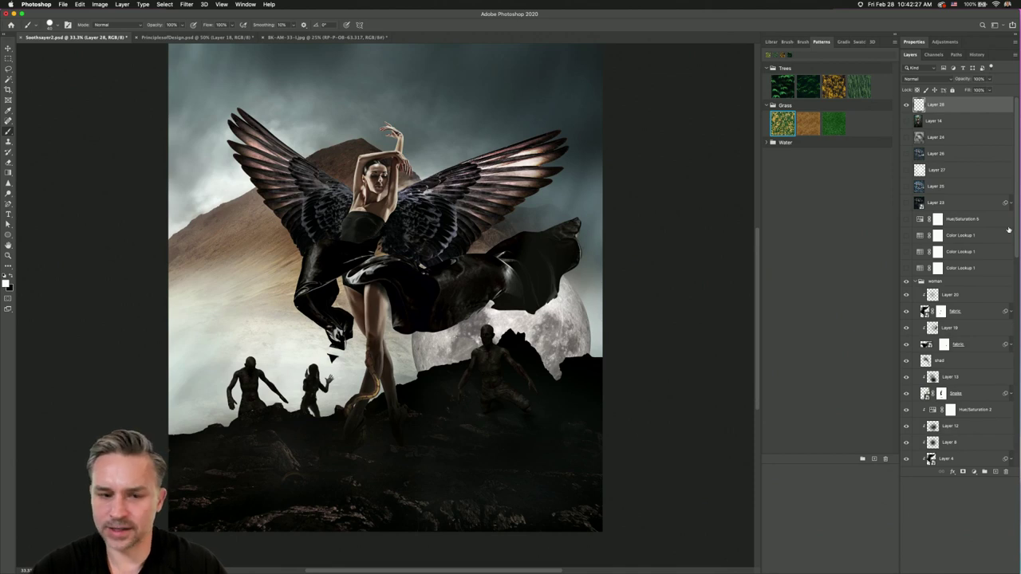
pyautogui.press('super+minus')
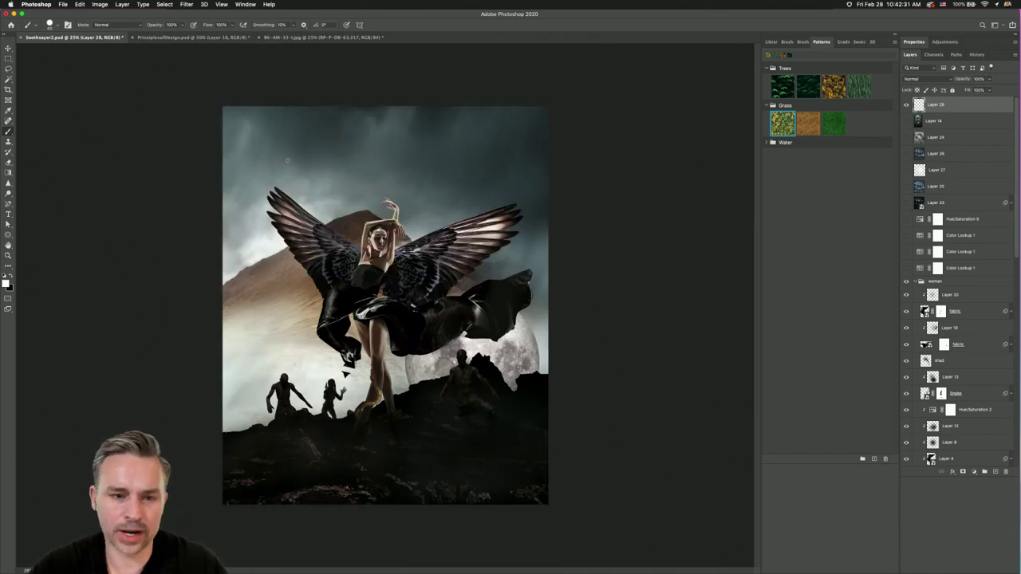
# - Sketch and undo white loops over the sky and figures, hiding the bright sky photo
pyautogui.moveTo(287, 153)
pyautogui.mouseDown()
pyautogui.moveTo(479, 147)
pyautogui.moveTo(303, 153)
pyautogui.mouseUp()
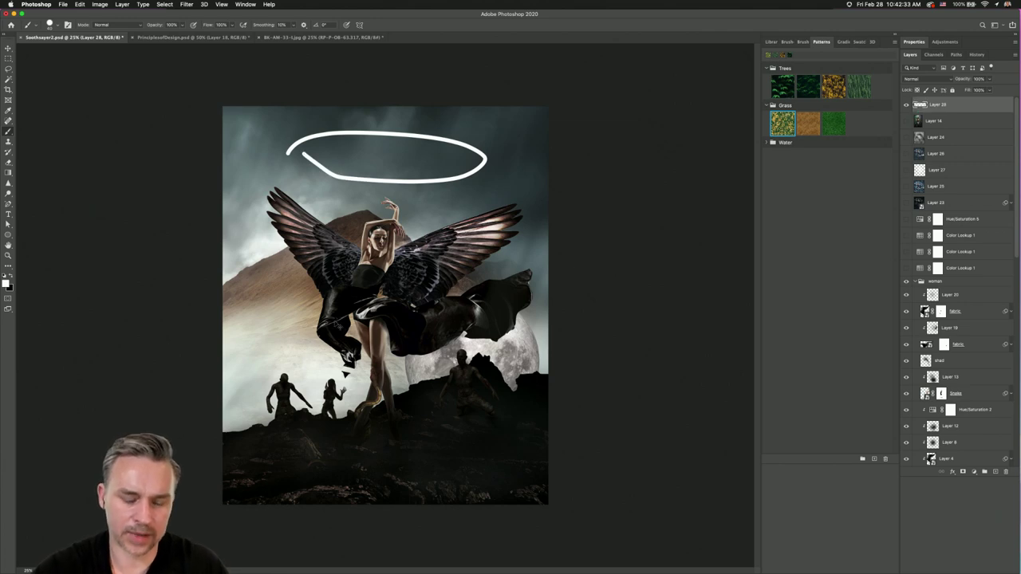
pyautogui.press('super+z')
pyautogui.moveTo(296, 383)
pyautogui.mouseDown()
pyautogui.moveTo(498, 353)
pyautogui.moveTo(323, 396)
pyautogui.mouseUp()
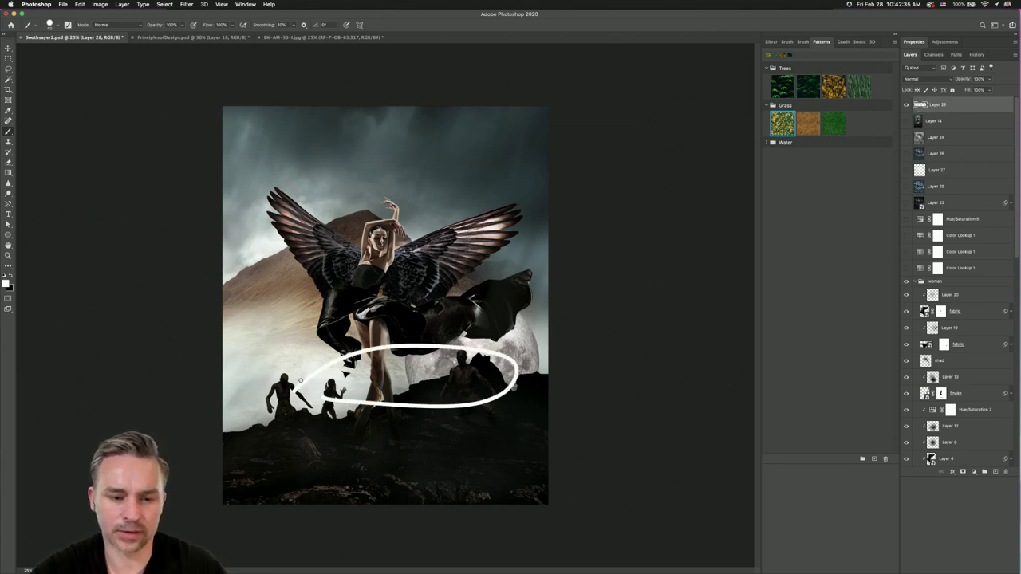
pyautogui.press('super+z')
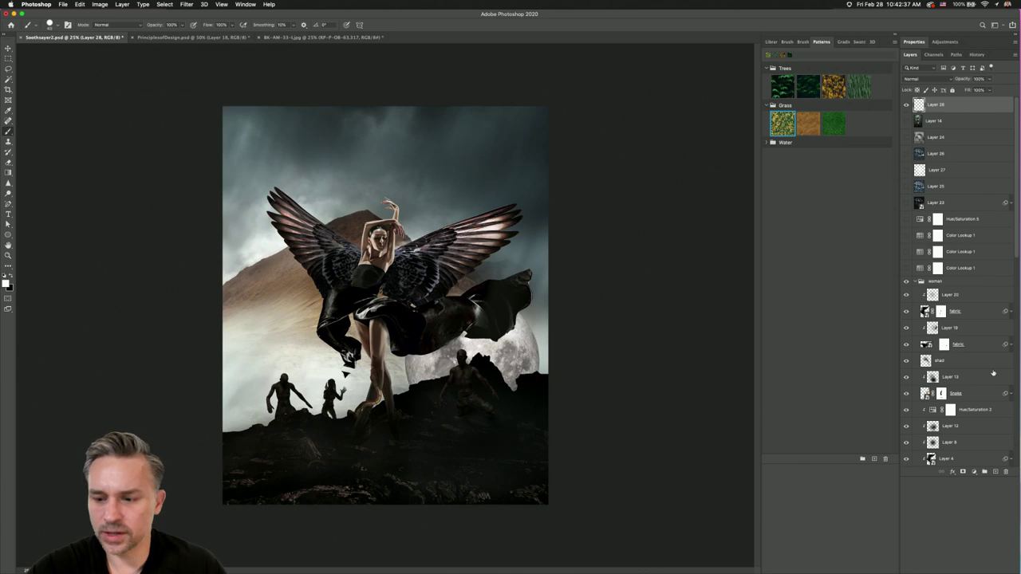
pyautogui.scroll(-10, 993, 372)
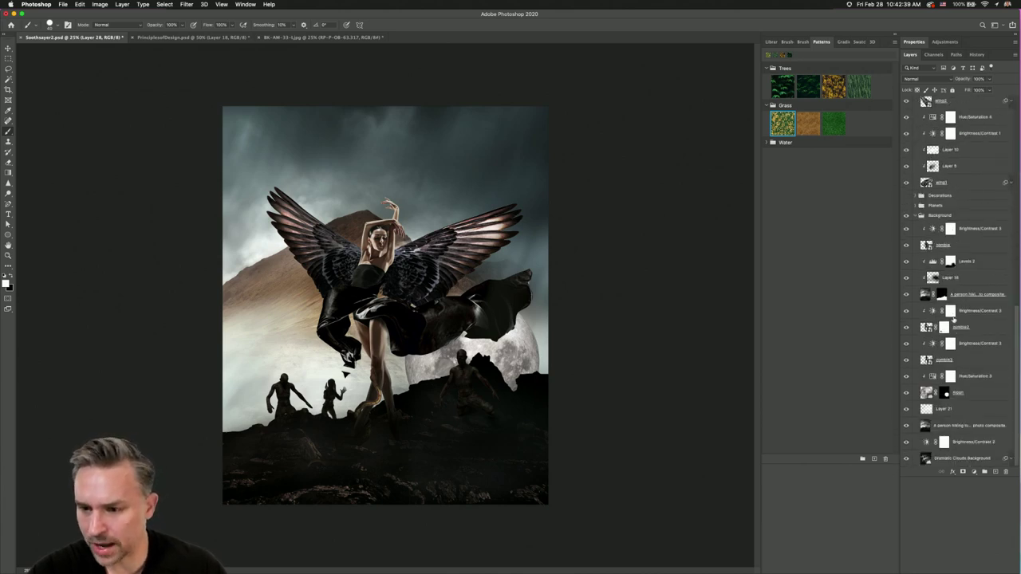
pyautogui.click(906, 426)
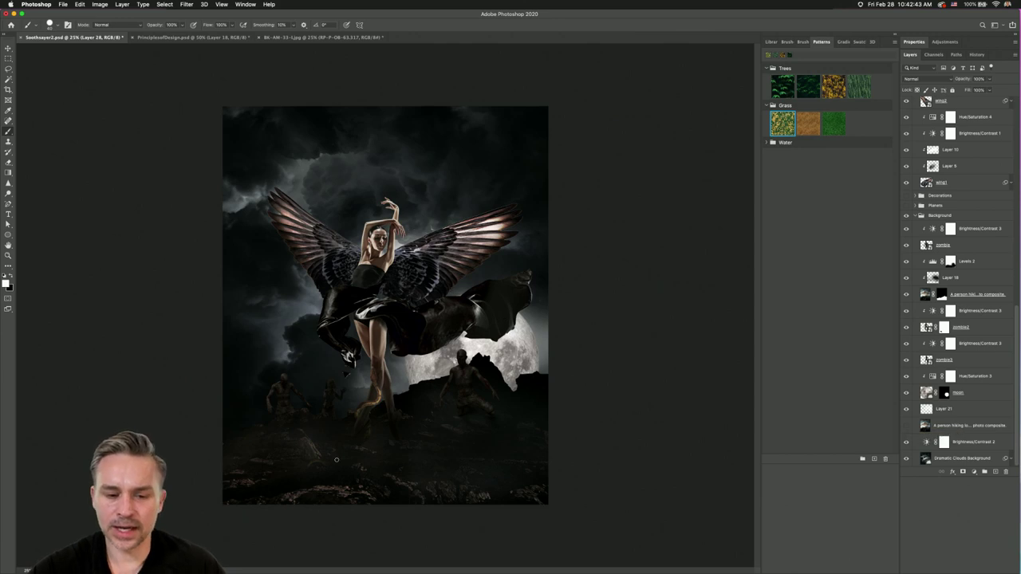
pyautogui.moveTo(283, 441)
pyautogui.mouseDown()
pyautogui.moveTo(439, 388)
pyautogui.moveTo(500, 459)
pyautogui.moveTo(261, 456)
pyautogui.mouseUp()
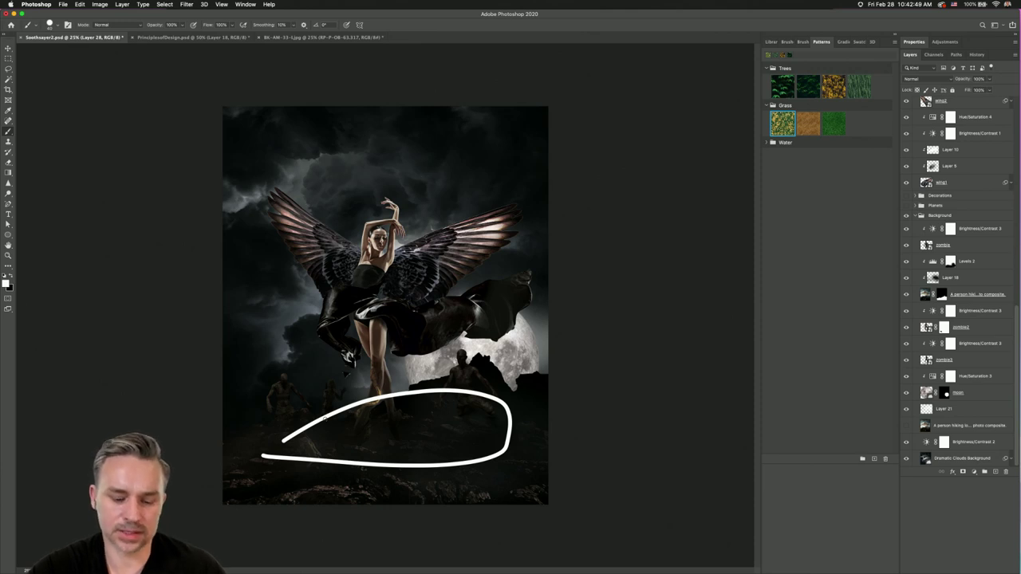
pyautogui.moveTo(310, 149)
pyautogui.mouseDown()
pyautogui.moveTo(496, 154)
pyautogui.moveTo(317, 189)
pyautogui.moveTo(311, 154)
pyautogui.mouseUp()
pyautogui.scroll(10, 925, 397)
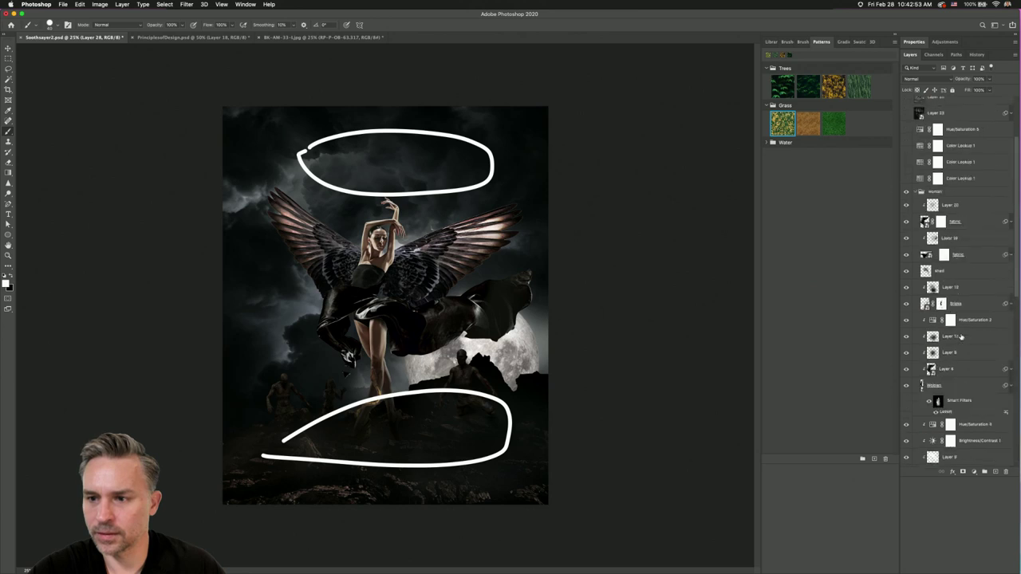
pyautogui.press('super+z')
pyautogui.press('super+z')
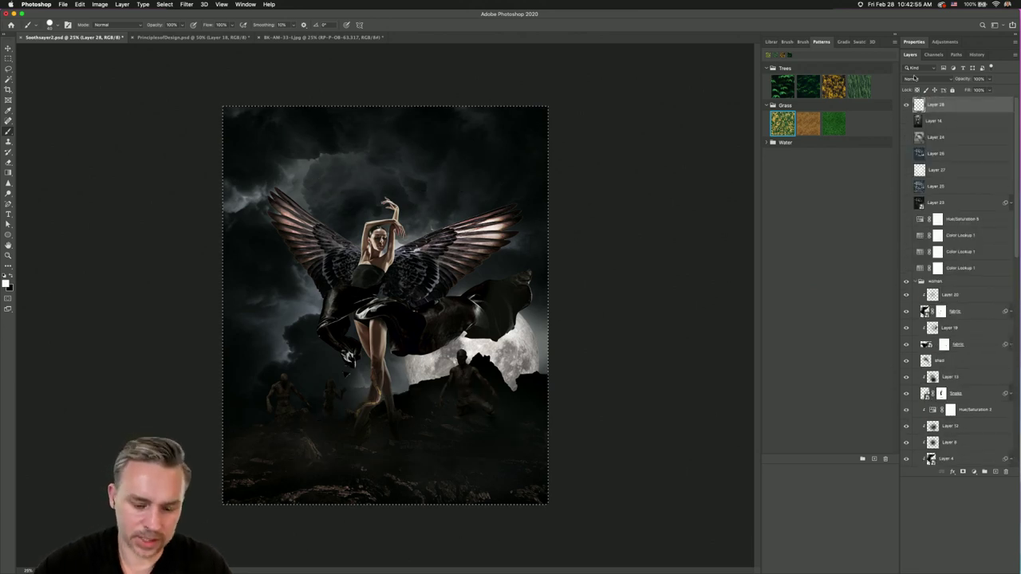
# - Zoom in and fold away the smart filters under the Women smart-object layer
pyautogui.press('super+plus')
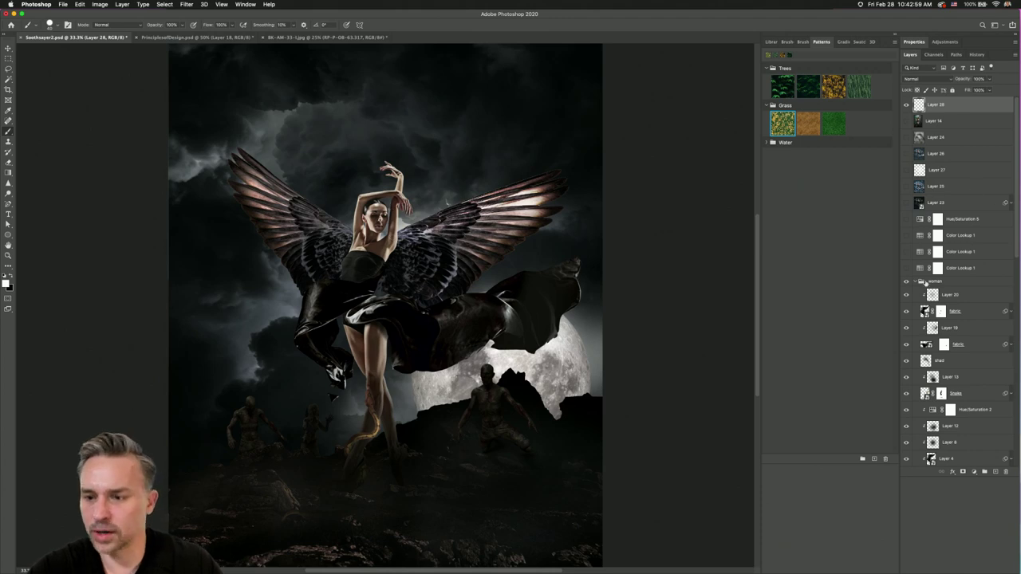
pyautogui.scroll(-5, 951, 303)
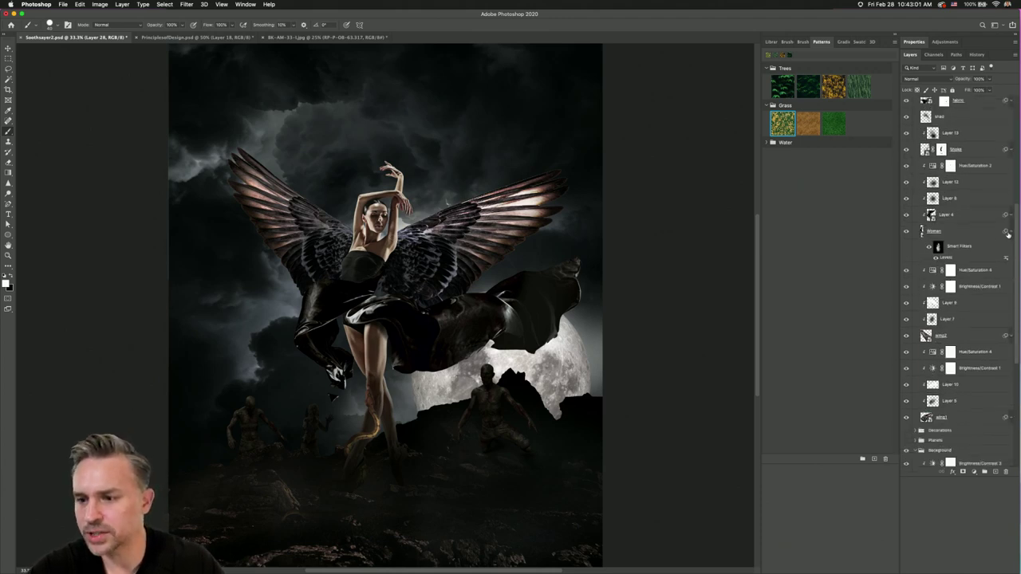
pyautogui.click(1008, 231)
pyautogui.scroll(5, 970, 182)
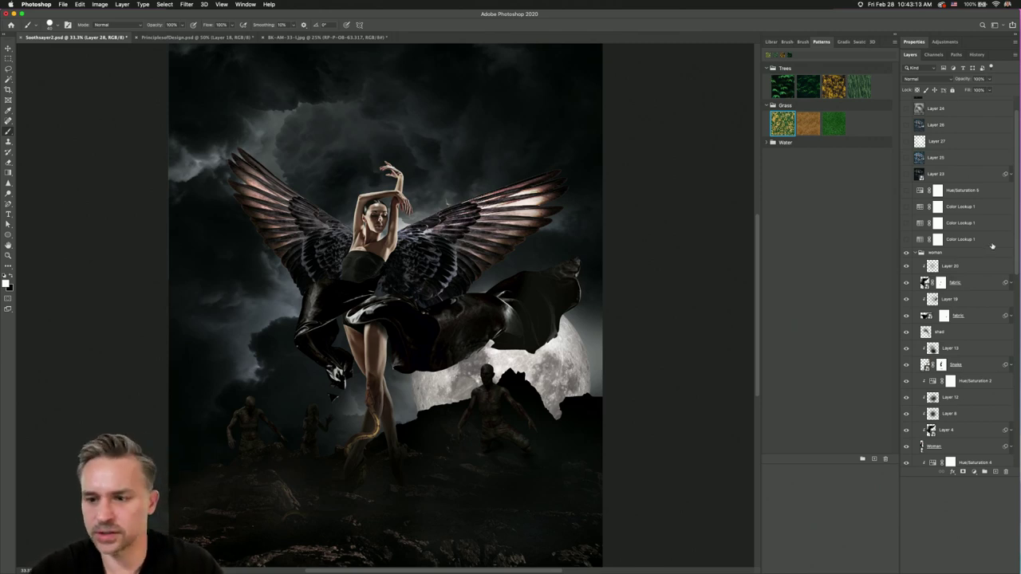
pyautogui.scroll(-10, 981, 255)
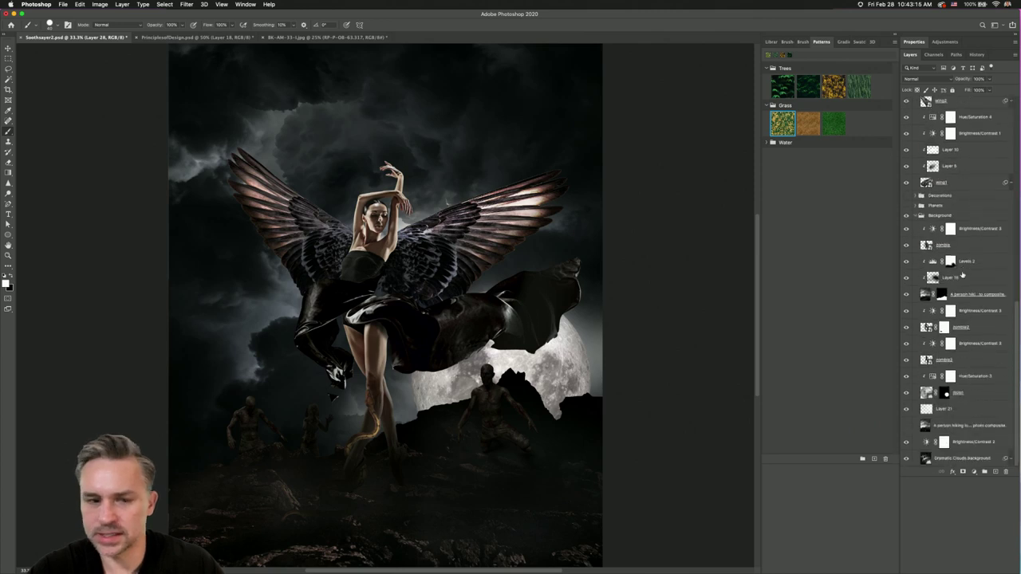
pyautogui.scroll(8, 962, 275)
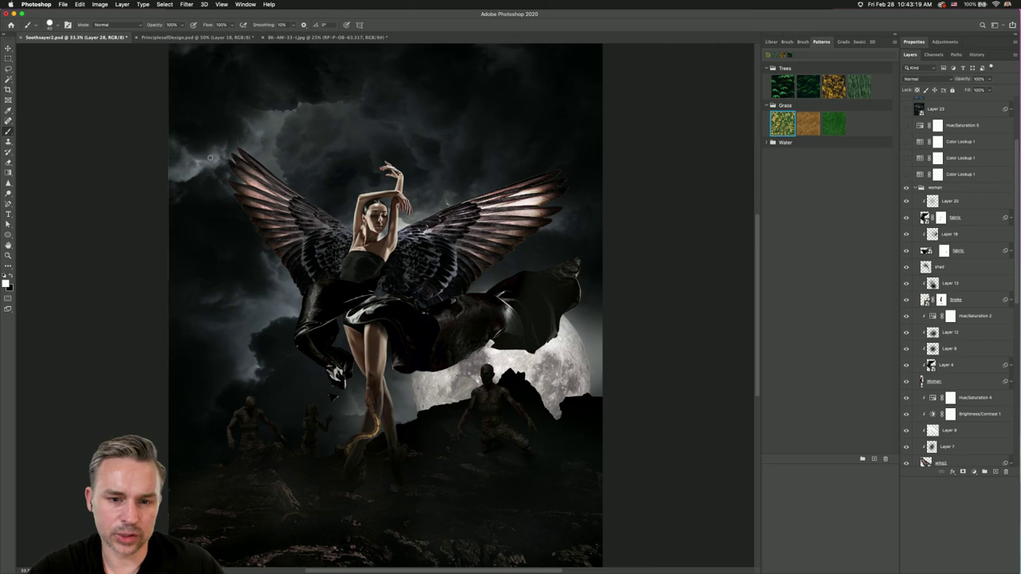
pyautogui.scroll(5, 939, 118)
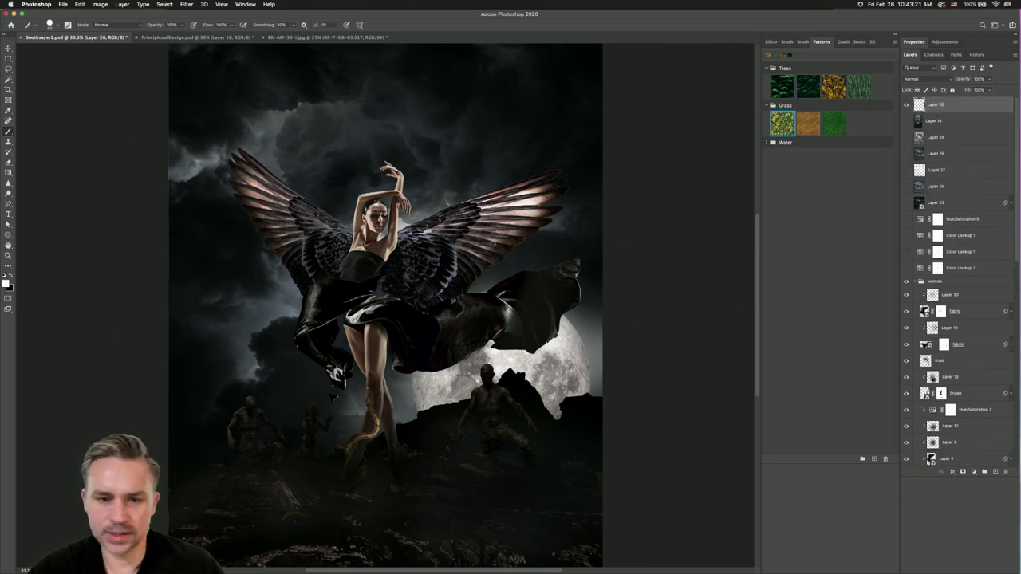
# - Paint four white guide lines along each wing, all converging on the woman's face
pyautogui.moveTo(243, 150); pyautogui.dragTo(343, 237)
pyautogui.moveTo(249, 206); pyautogui.dragTo(341, 234)
pyautogui.moveTo(262, 244); pyautogui.dragTo(348, 239)
pyautogui.moveTo(268, 272); pyautogui.dragTo(358, 248)
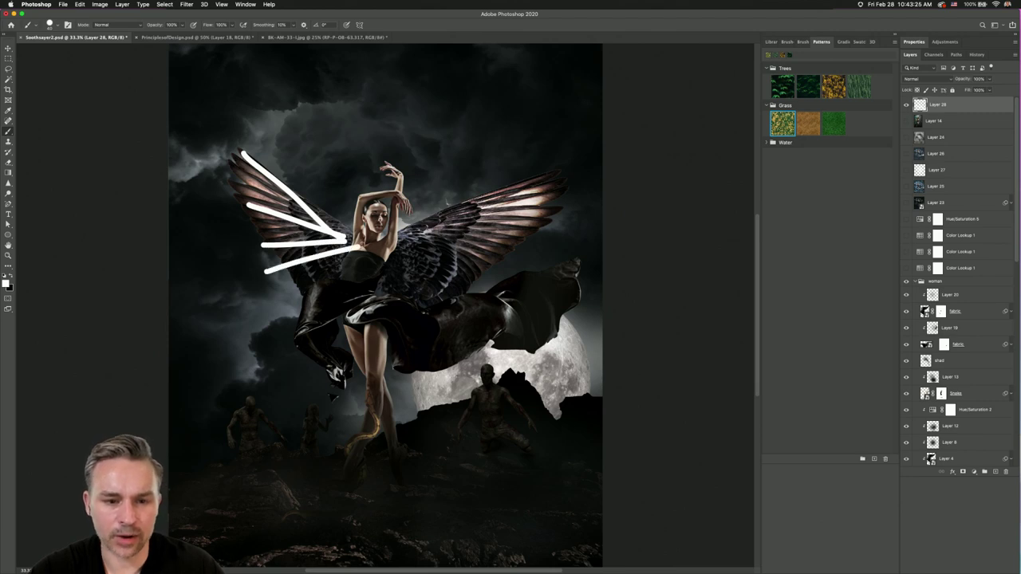
pyautogui.moveTo(526, 182); pyautogui.dragTo(406, 226)
pyautogui.moveTo(526, 219); pyautogui.dragTo(410, 230)
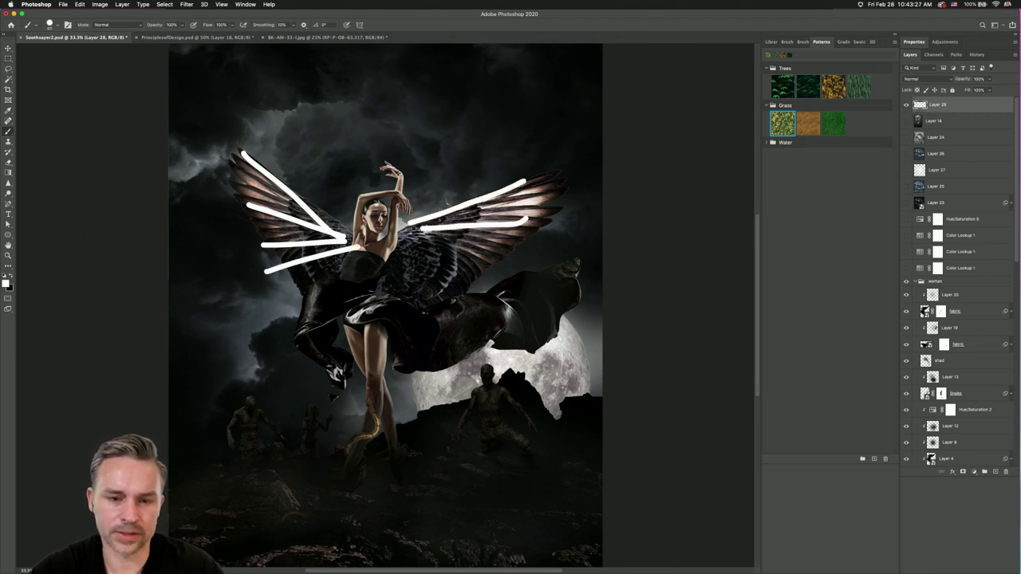
pyautogui.moveTo(499, 260); pyautogui.dragTo(407, 236)
pyautogui.moveTo(482, 296); pyautogui.dragTo(398, 248)
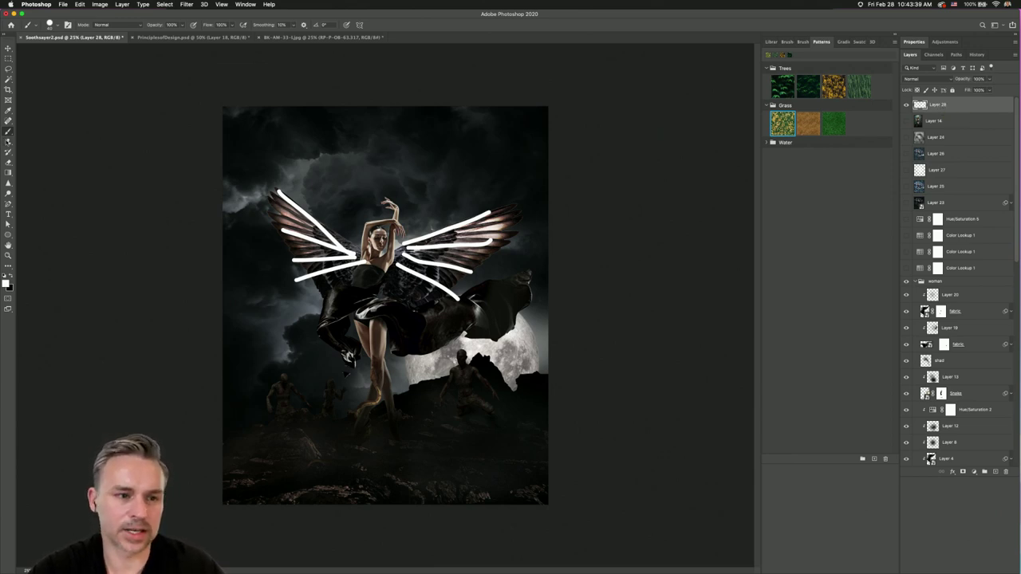
# - Try a rectangular selection across the wings and dismiss the no-pixels-selected warning
pyautogui.click(8, 58)
pyautogui.moveTo(223, 106)
pyautogui.mouseDown()
pyautogui.moveTo(606, 478)
pyautogui.moveTo(670, 377)
pyautogui.moveTo(666, 392)
pyautogui.mouseUp()
pyautogui.press('super+h')
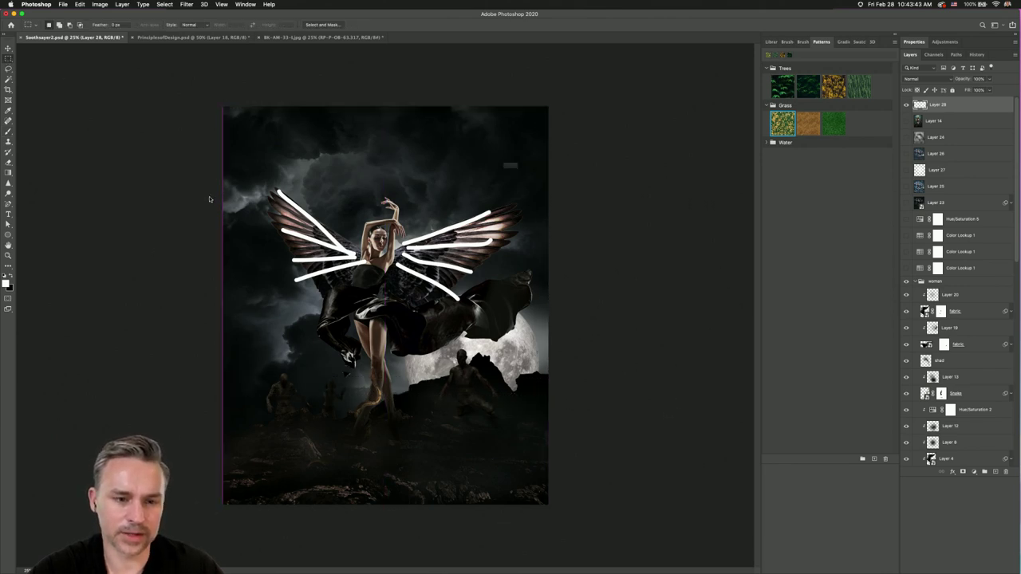
pyautogui.press('super+j')
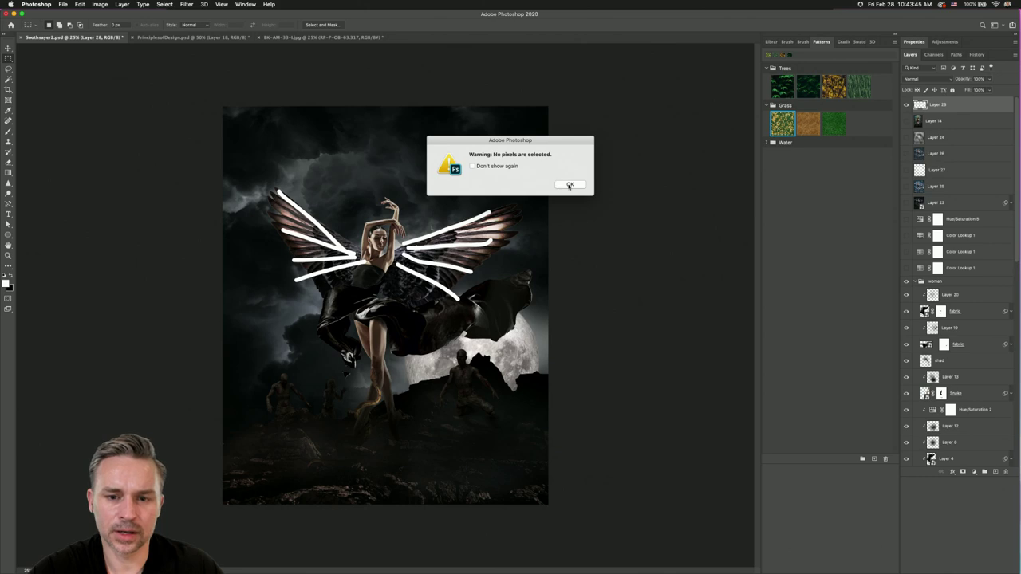
pyautogui.click(570, 185)
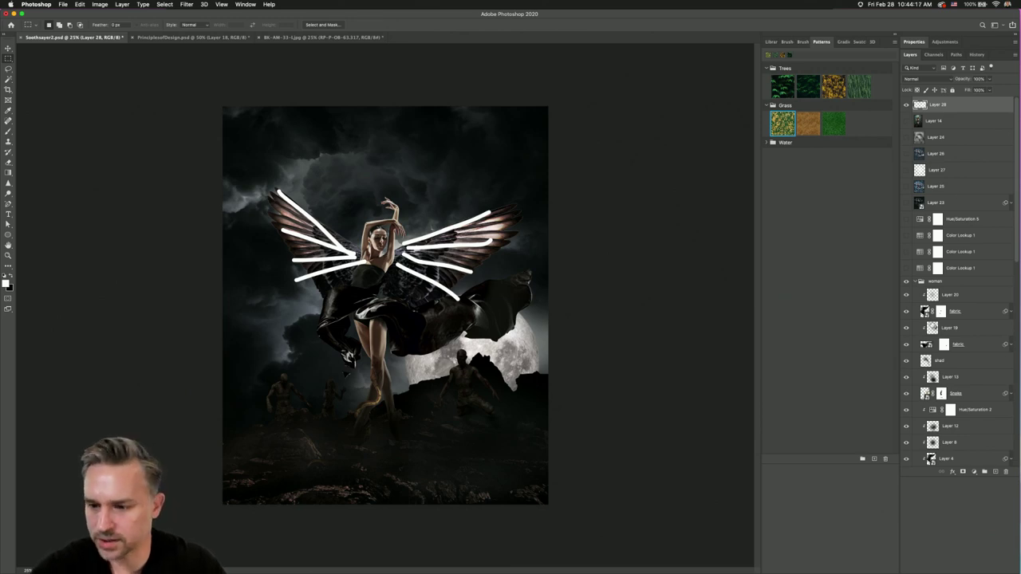
# - Nudge the woman group up and right, delete the guide-line layer, and float the composite window
pyautogui.click(944, 282)
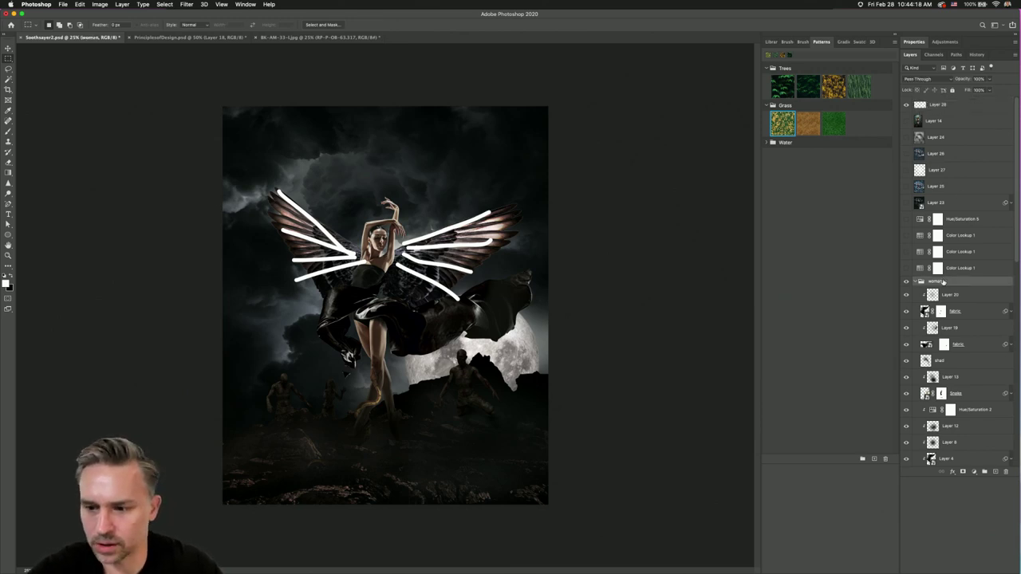
pyautogui.click(8, 48)
pyautogui.hotkey('shift', 'Up')
pyautogui.hotkey('shift', 'Right')
pyautogui.hotkey('shift', 'Up')
pyautogui.hotkey('shift', 'Right')
pyautogui.hotkey('shift', 'Up')
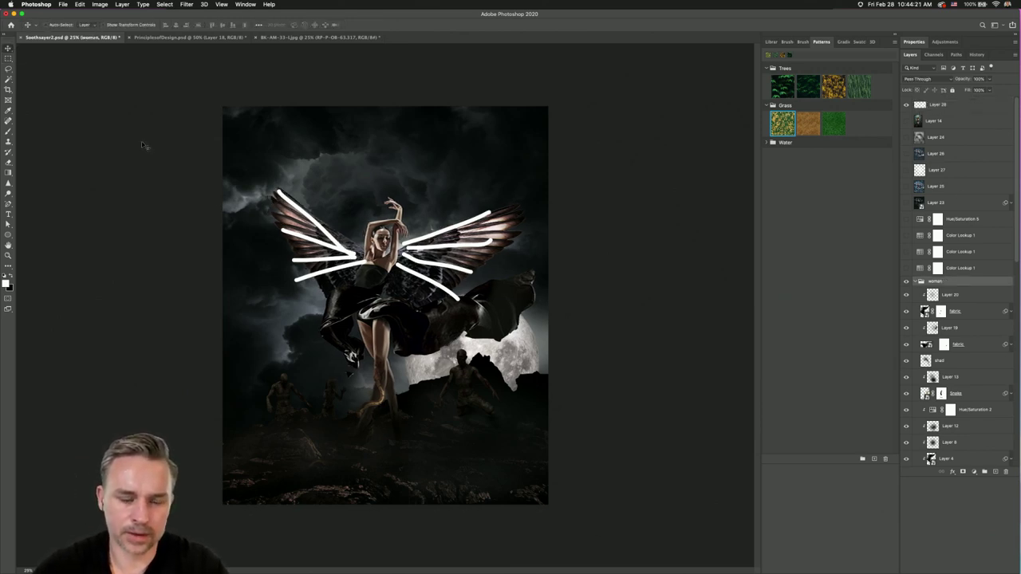
pyautogui.hotkey('shift', 'Right')
pyautogui.press('super+equal')
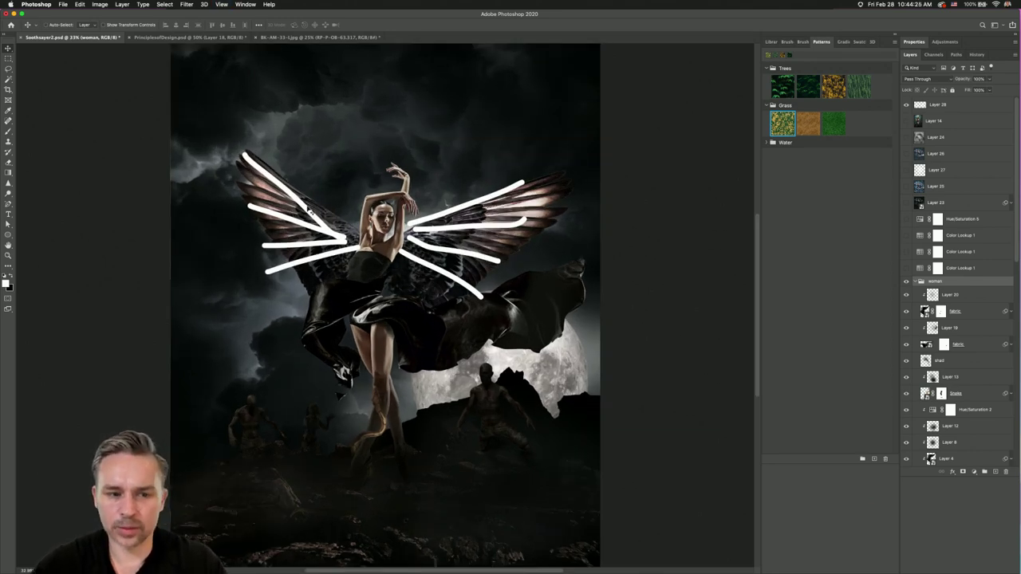
pyautogui.hotkey('shift', 'Left')
pyautogui.hotkey('shift', 'Left')
pyautogui.hotkey('shift', 'Left')
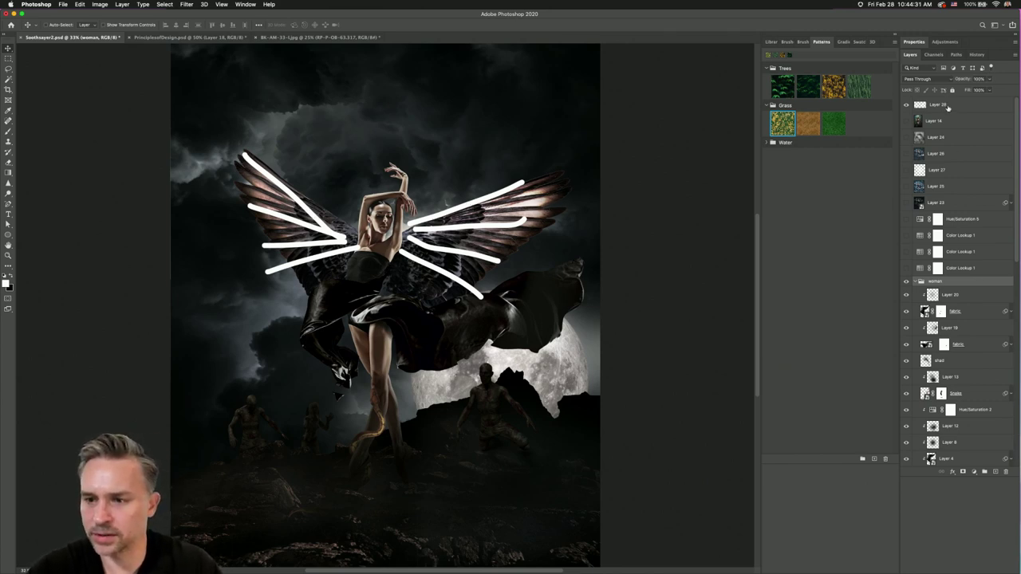
pyautogui.moveTo(947, 108)
pyautogui.mouseDown()
pyautogui.moveTo(934, 455)
pyautogui.moveTo(1001, 418)
pyautogui.moveTo(997, 463)
pyautogui.mouseUp()
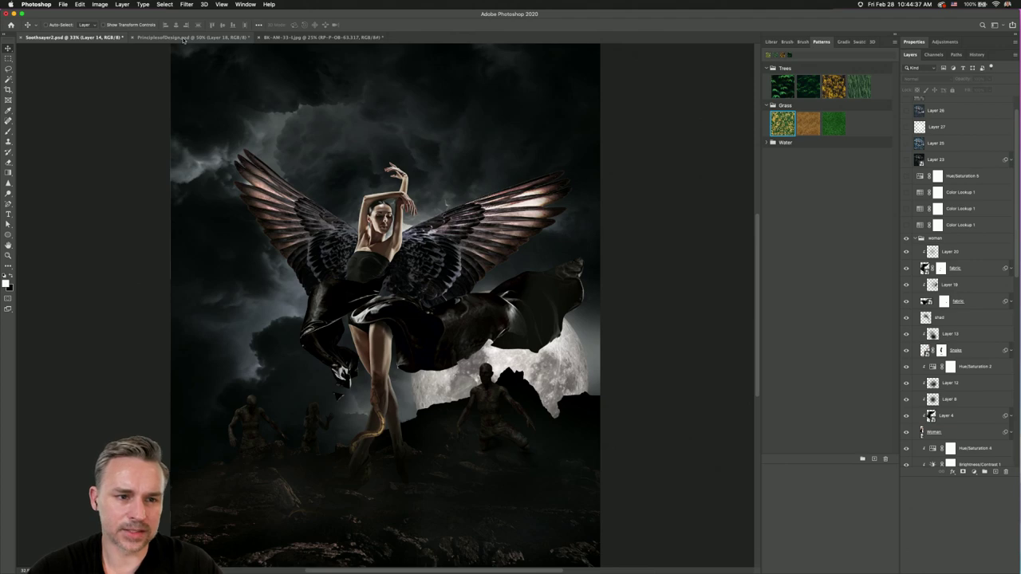
pyautogui.moveTo(62, 38); pyautogui.dragTo(756, 184)
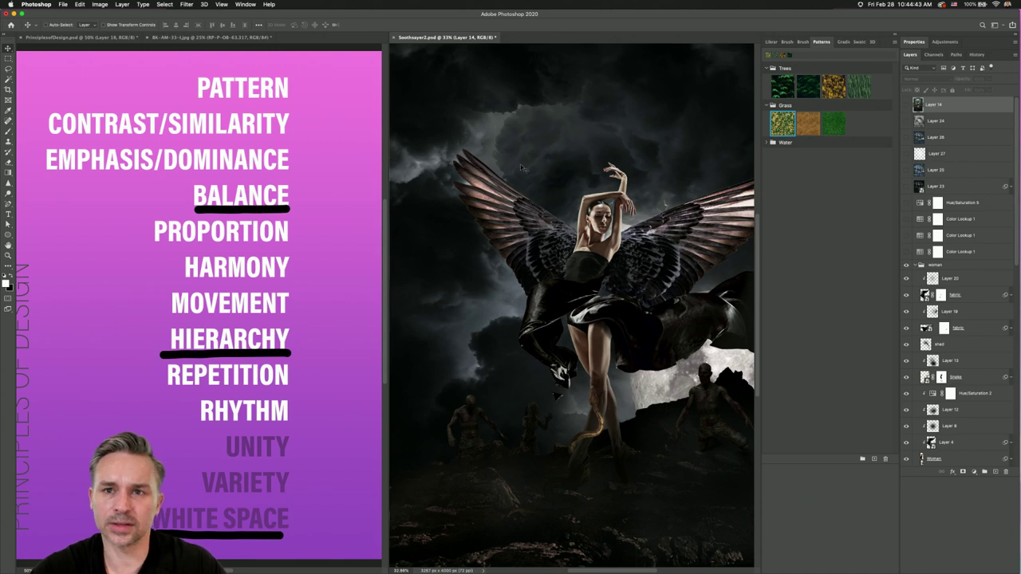
pyautogui.moveTo(570, 190); pyautogui.dragTo(512, 191)
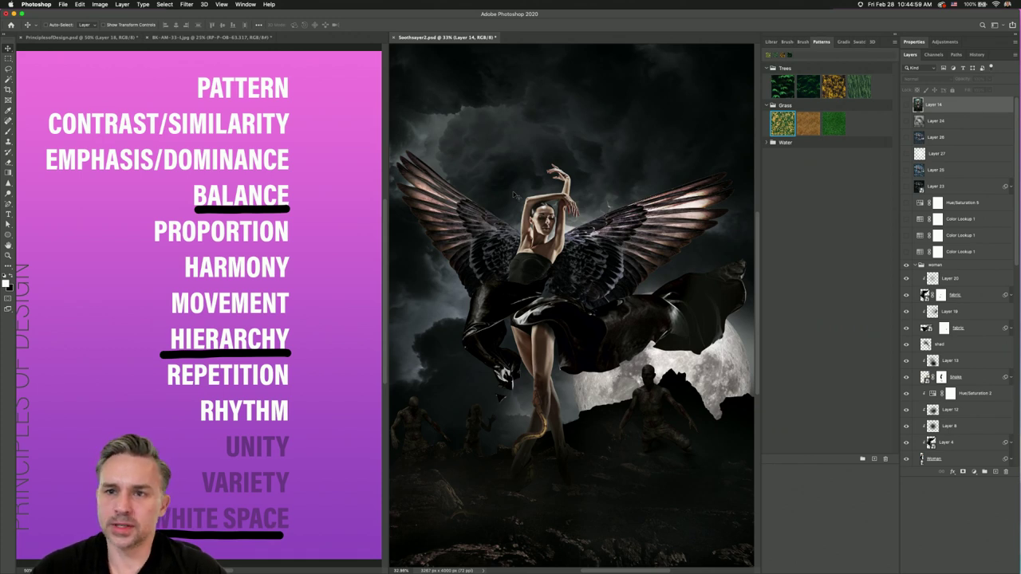
pyautogui.hotkey('ctrl', '-')
pyautogui.hotkey('ctrl', '-')
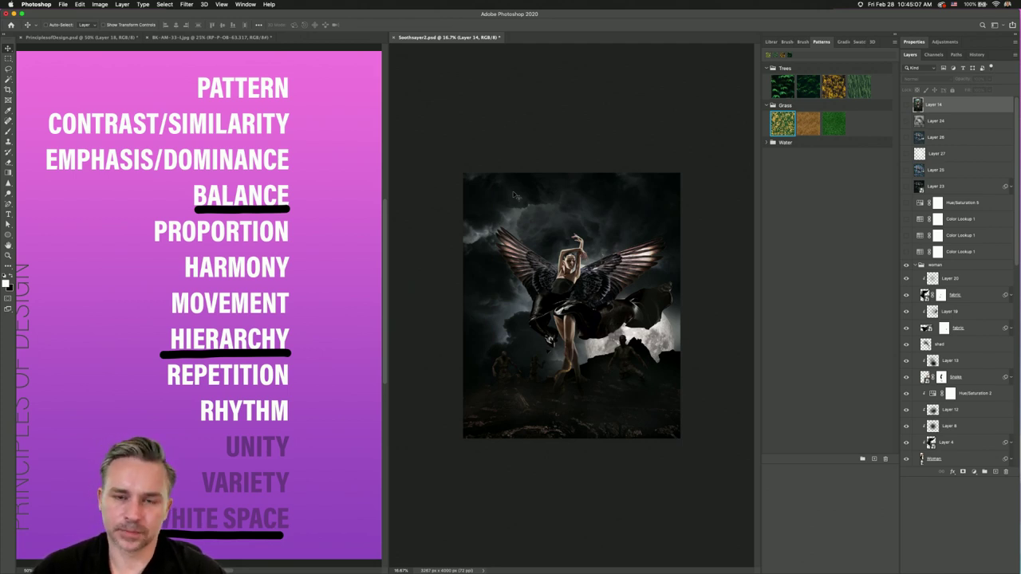
pyautogui.hotkey('ctrl', '-')
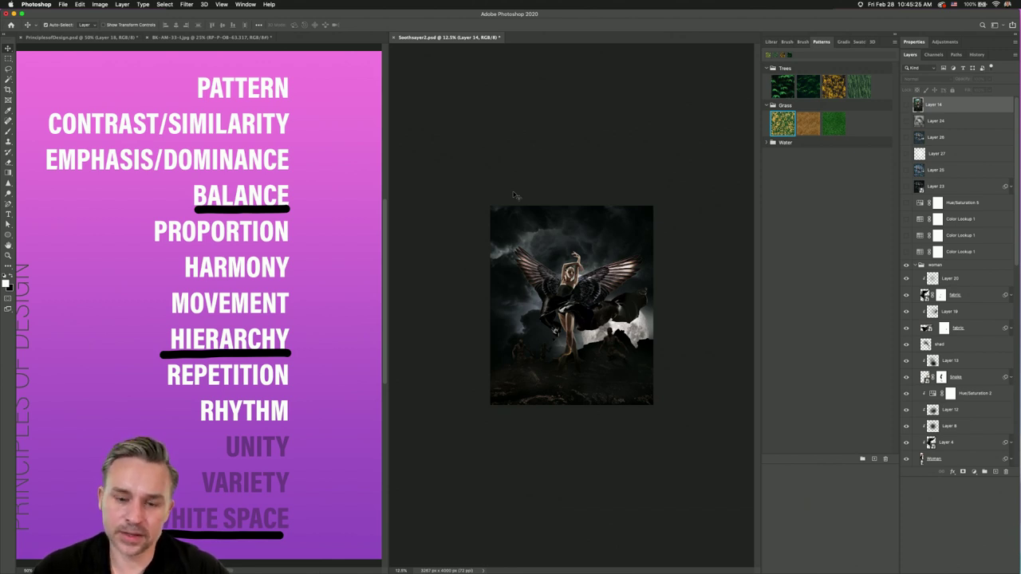
pyautogui.press('super+plus')
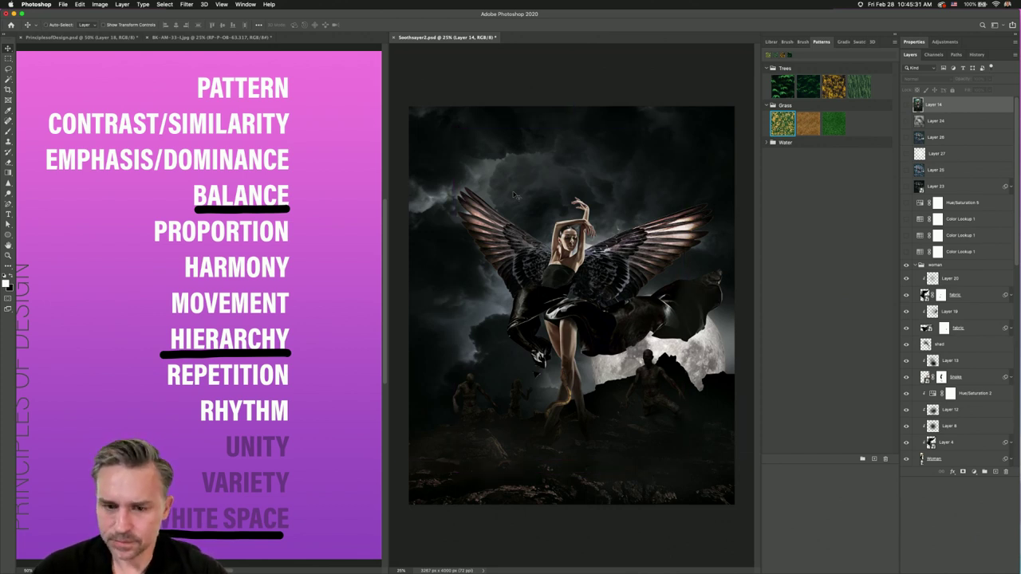
pyautogui.press('super+minus')
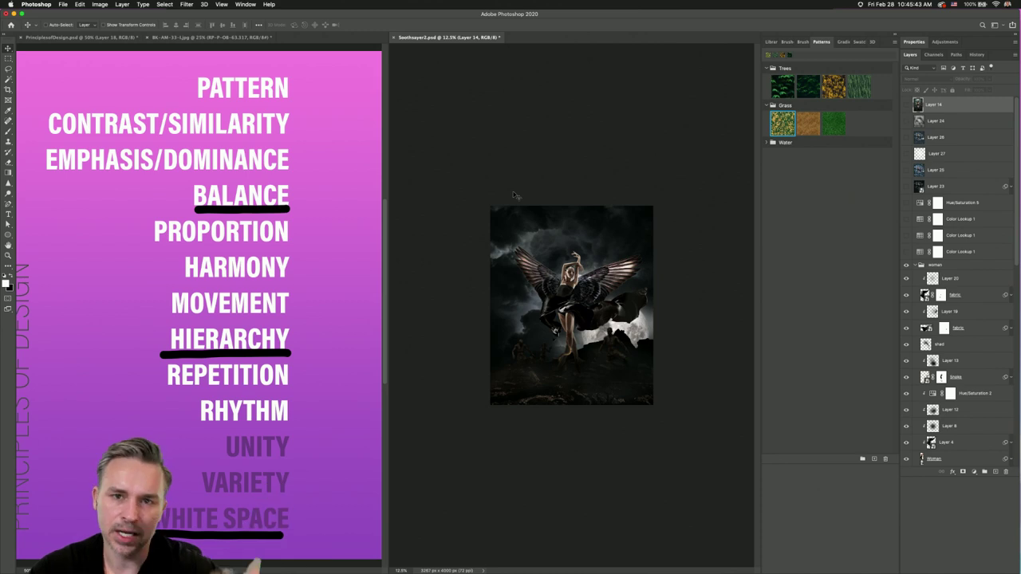
pyautogui.press('super+equal')
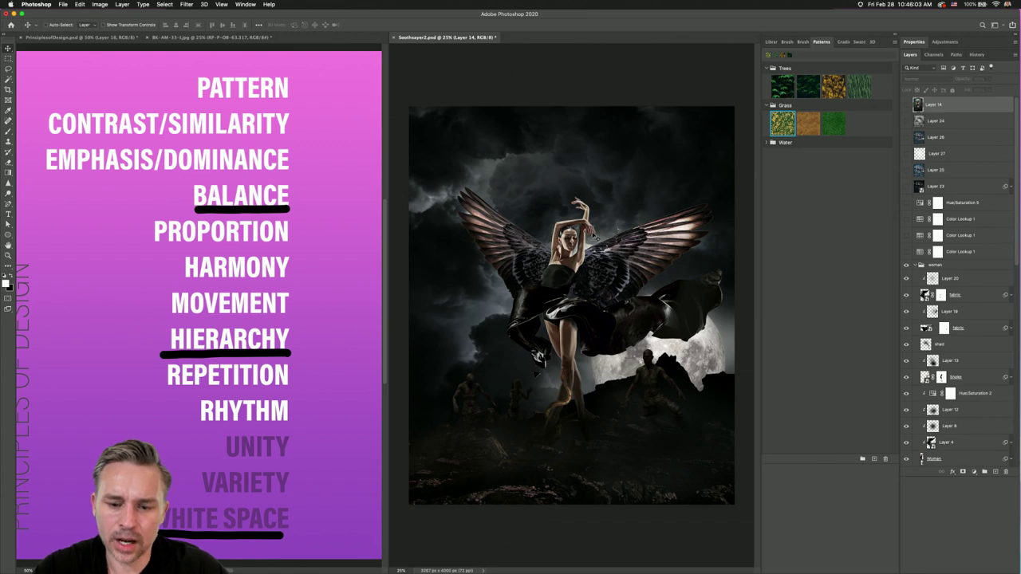
# - Show the Planets group and reposition the small Mercury moon near the top-left
pyautogui.scroll(-5, 941, 239)
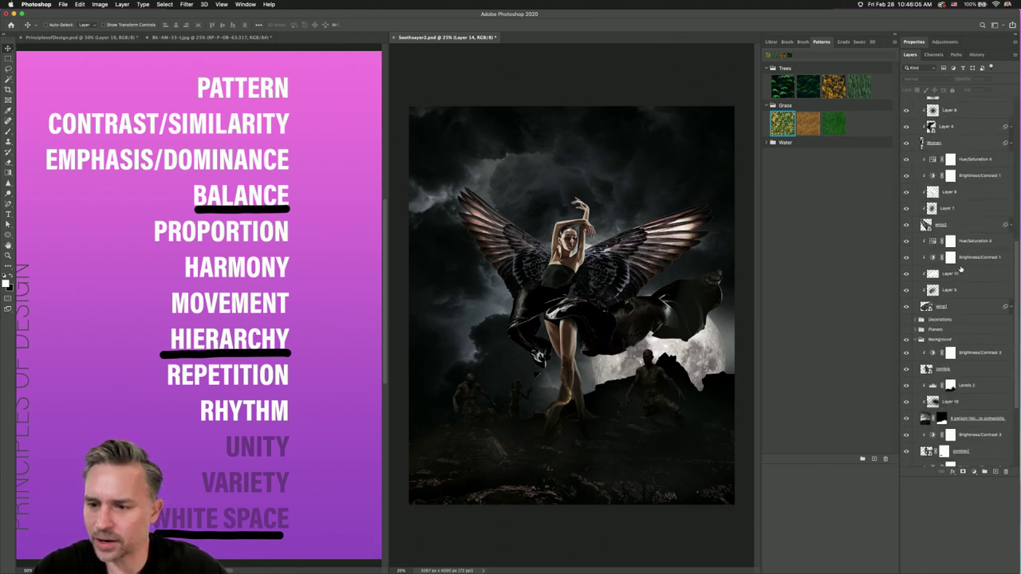
pyautogui.scroll(5, 928, 243)
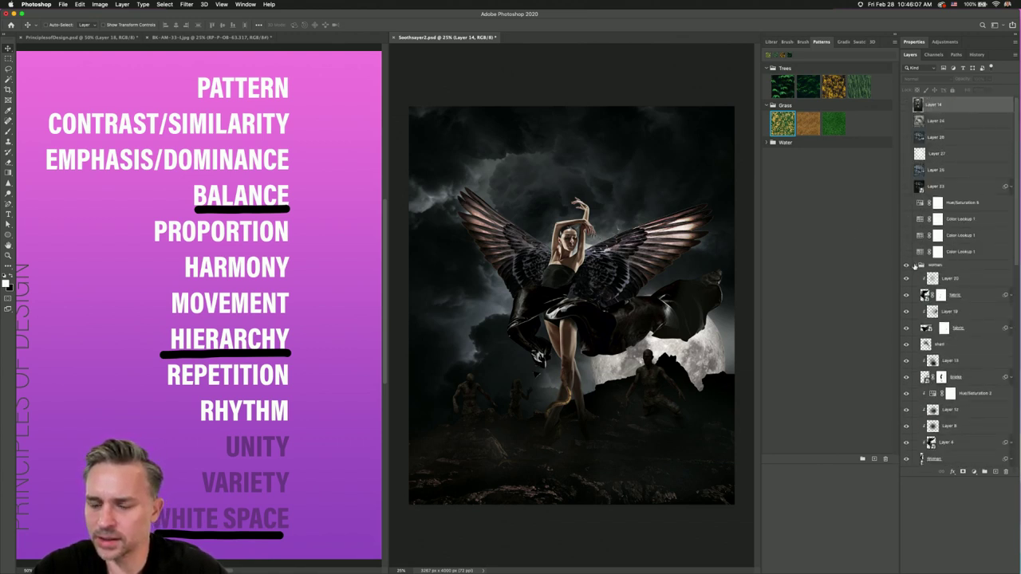
pyautogui.click(912, 268)
pyautogui.click(915, 295)
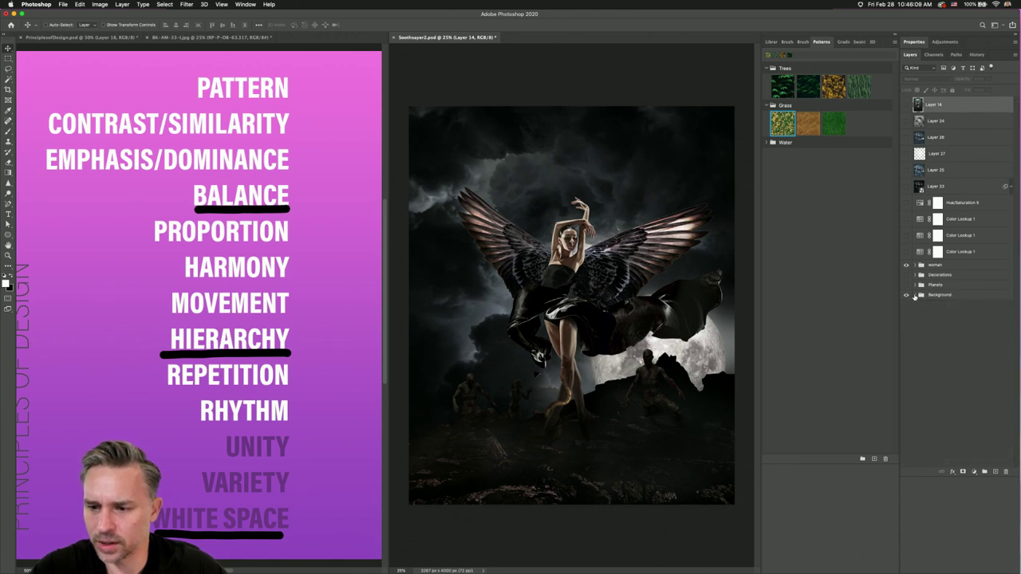
pyautogui.click(906, 285)
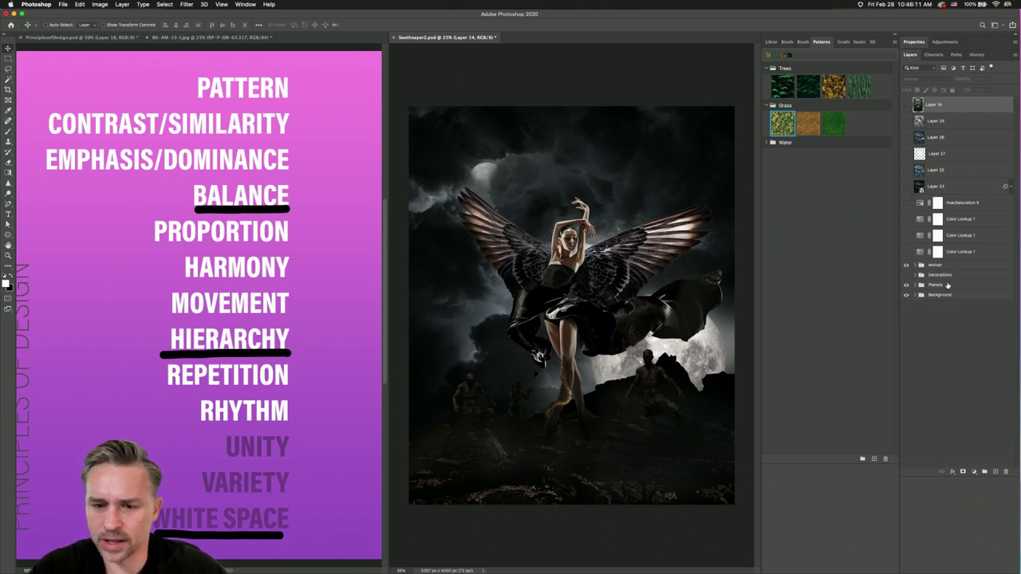
pyautogui.click(917, 288)
pyautogui.click(915, 285)
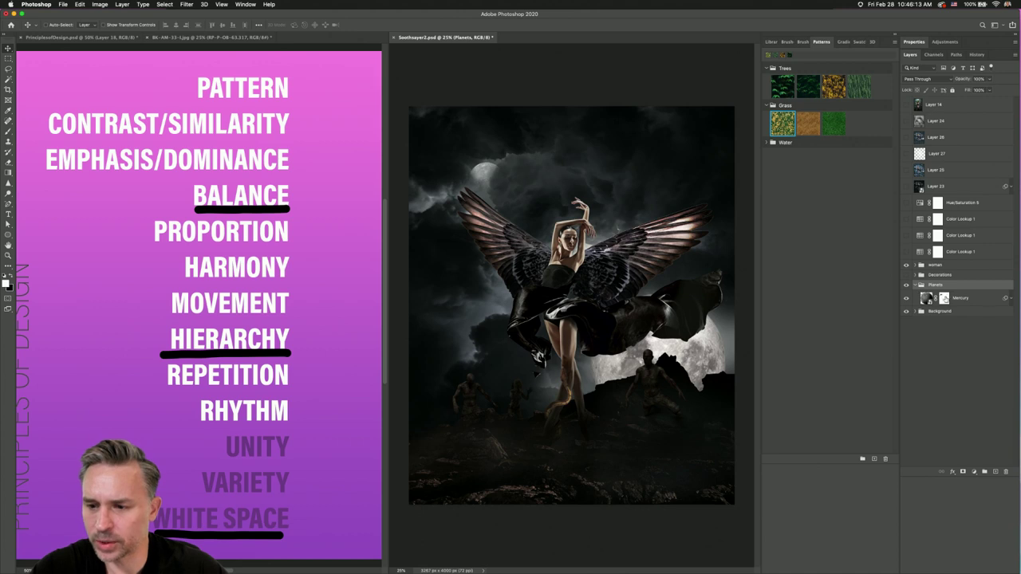
pyautogui.click(953, 297)
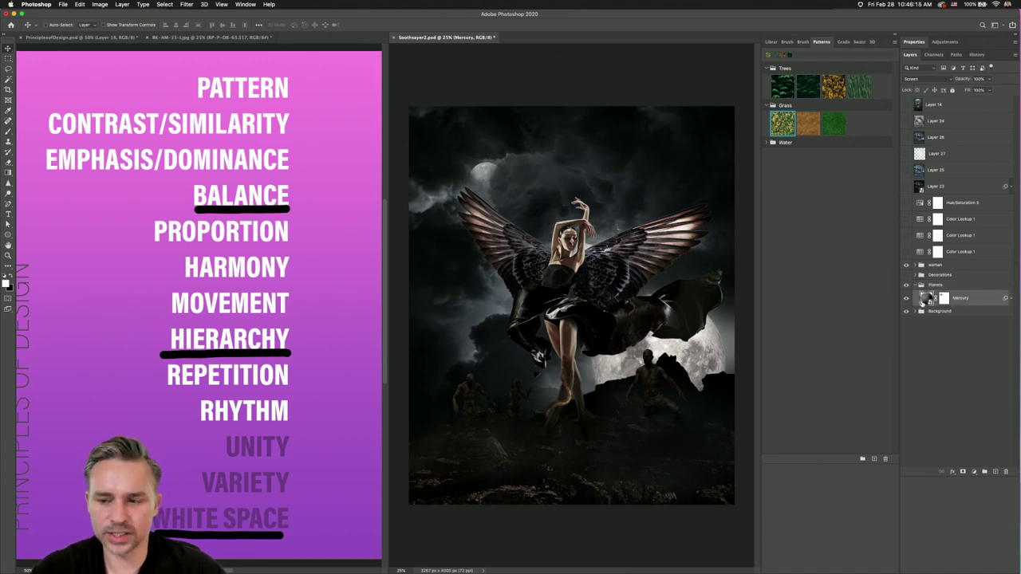
pyautogui.moveTo(484, 171); pyautogui.dragTo(925, 301)
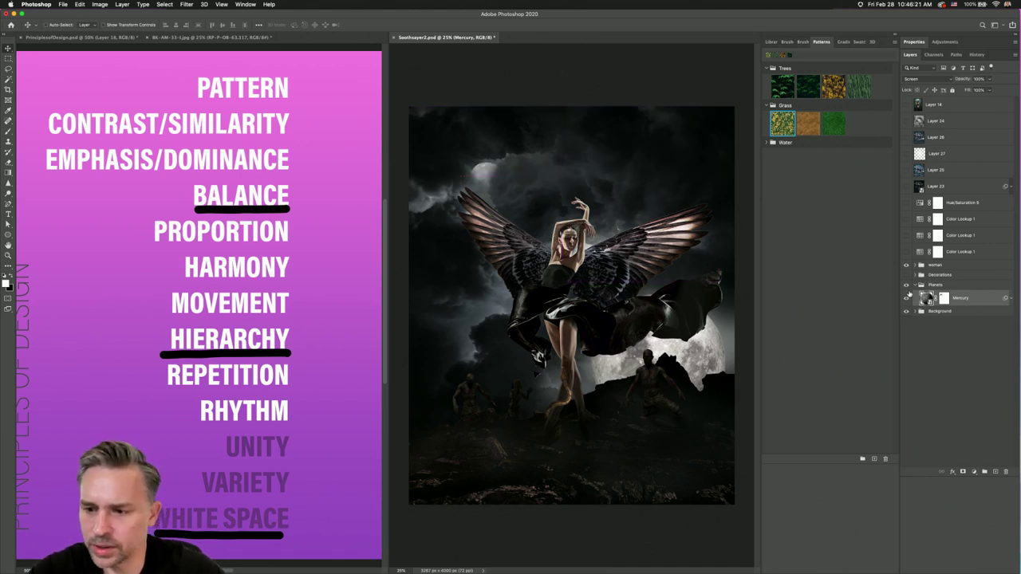
pyautogui.click(906, 297)
pyautogui.click(906, 296)
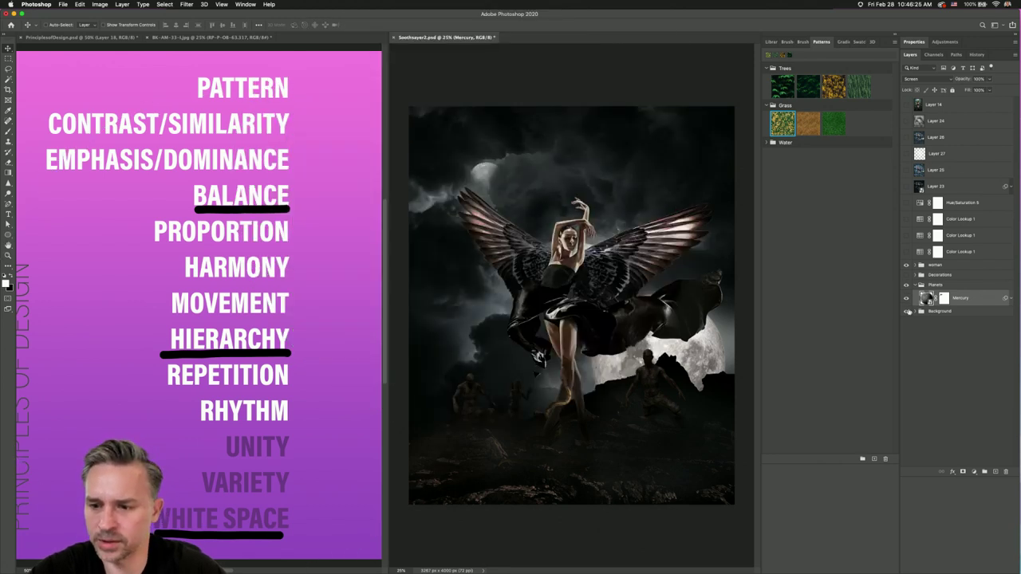
# - Move the big moon layer from the Background group up behind the angel
pyautogui.click(915, 311)
pyautogui.scroll(-3, 965, 426)
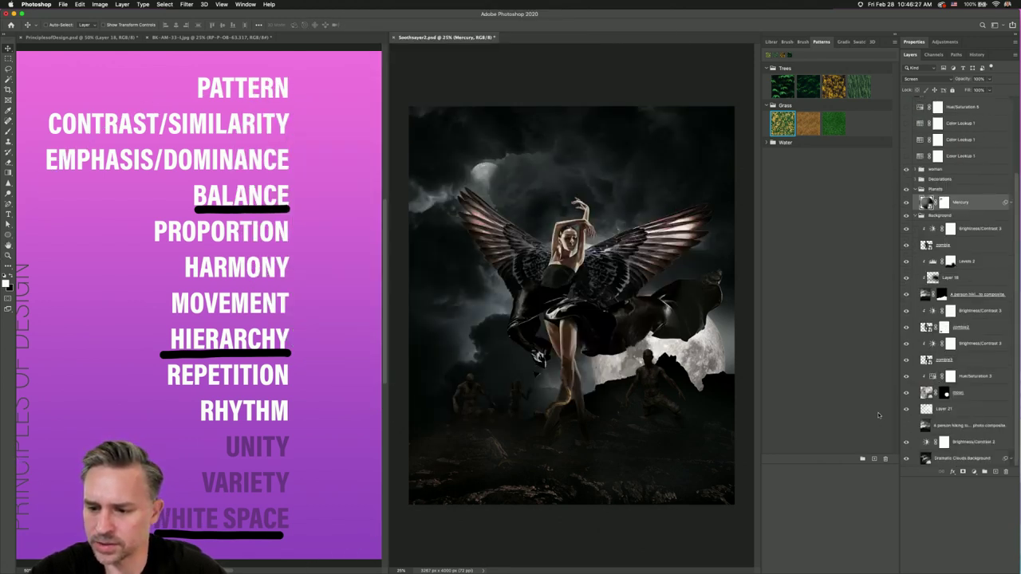
pyautogui.click(976, 395)
pyautogui.moveTo(618, 379); pyautogui.dragTo(584, 351)
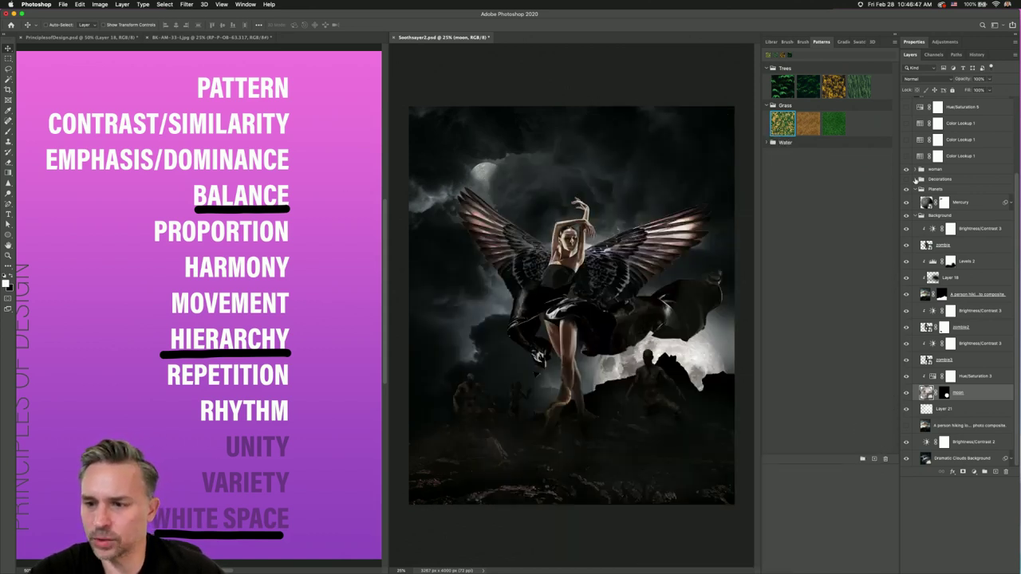
# - Show the gold Decorations group and shift the circle layers up and right behind the head
pyautogui.click(915, 178)
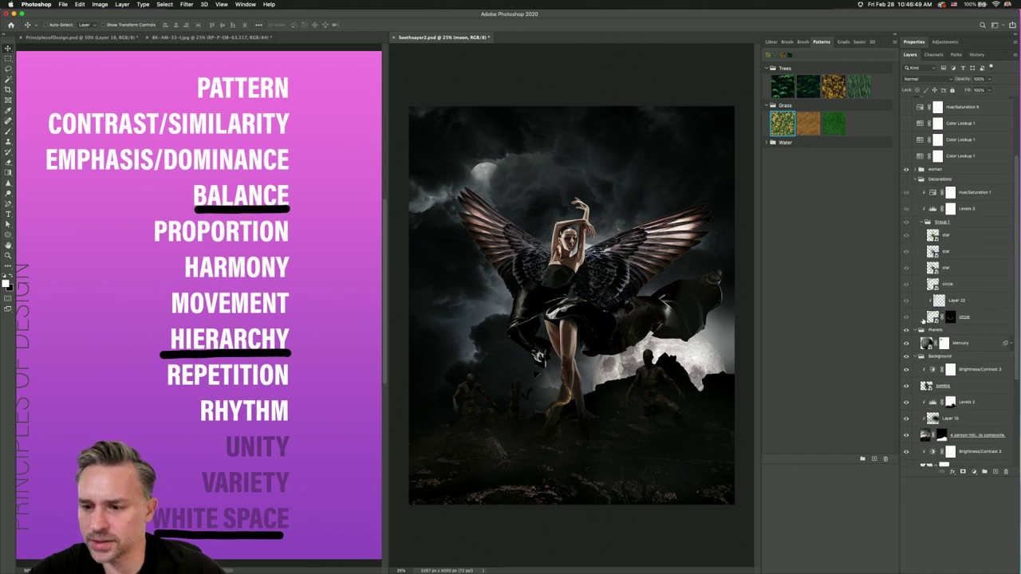
pyautogui.click(977, 317)
pyautogui.click(906, 180)
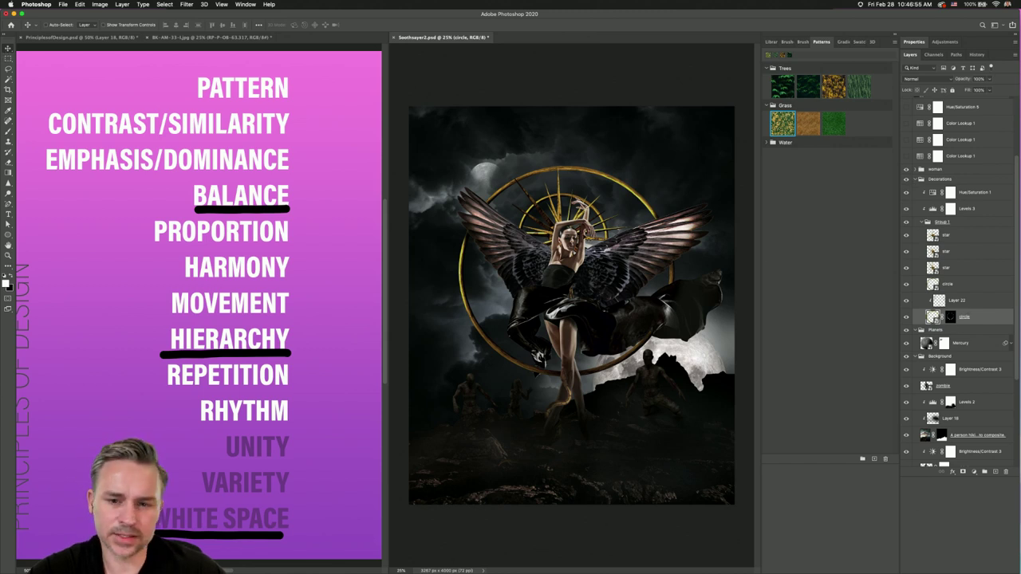
pyautogui.moveTo(590, 216)
pyautogui.mouseDown()
pyautogui.moveTo(590, 190)
pyautogui.moveTo(590, 205)
pyautogui.mouseUp()
pyautogui.click(953, 284)
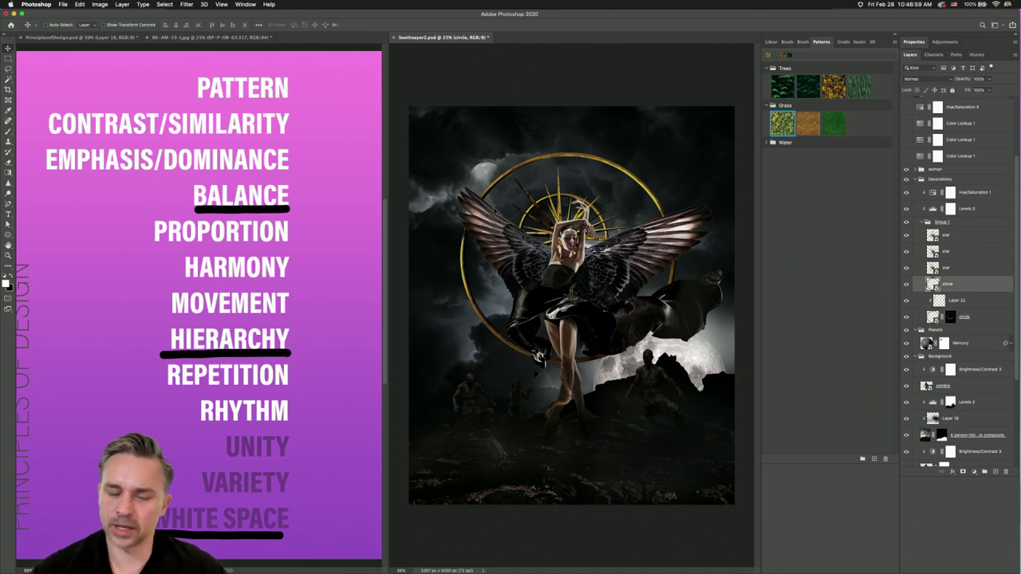
pyautogui.moveTo(520, 211); pyautogui.dragTo(571, 211)
# - Hide the winged woman and zoom in to inspect the star, Levels 3 and Group 1 decoration layers
pyautogui.click(950, 268)
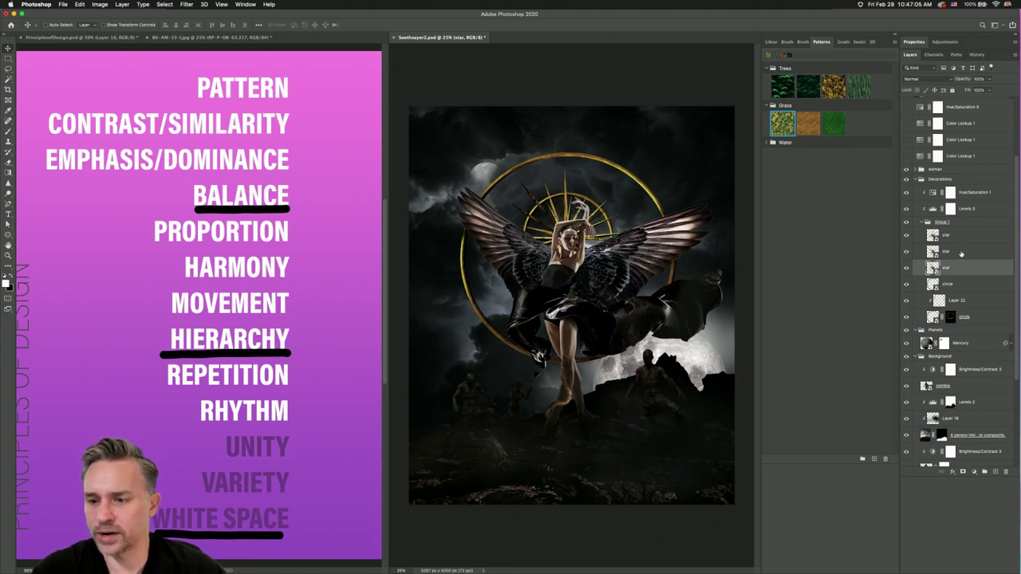
pyautogui.hotkey('alt', ']')
pyautogui.click(906, 170)
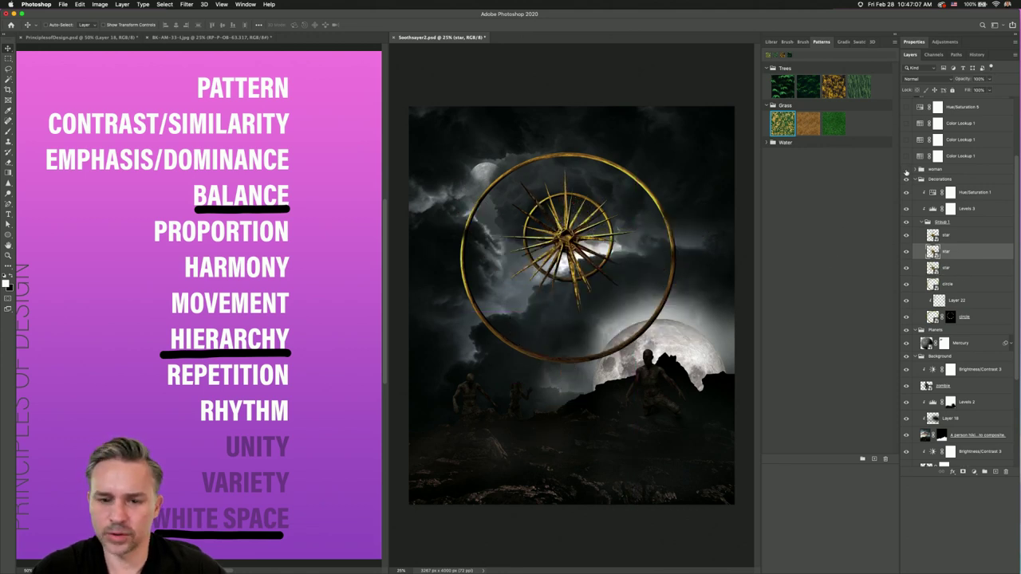
pyautogui.press('super+equal')
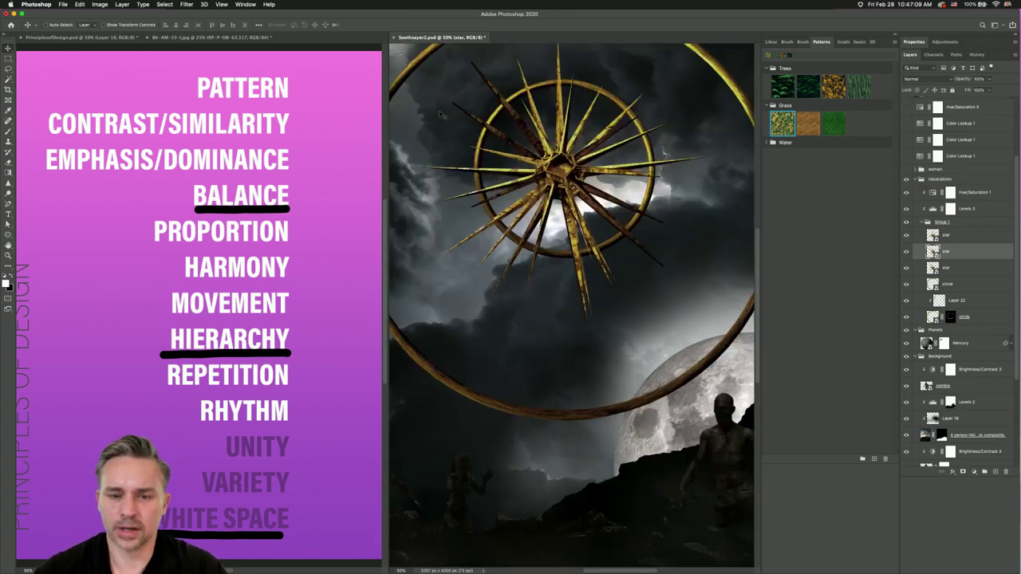
pyautogui.click(957, 237)
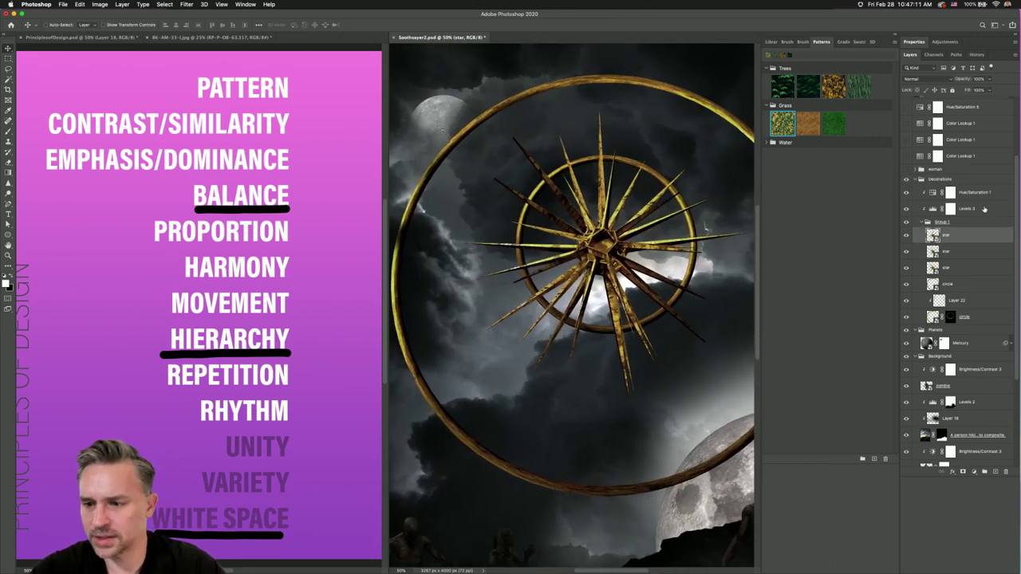
pyautogui.click(986, 209)
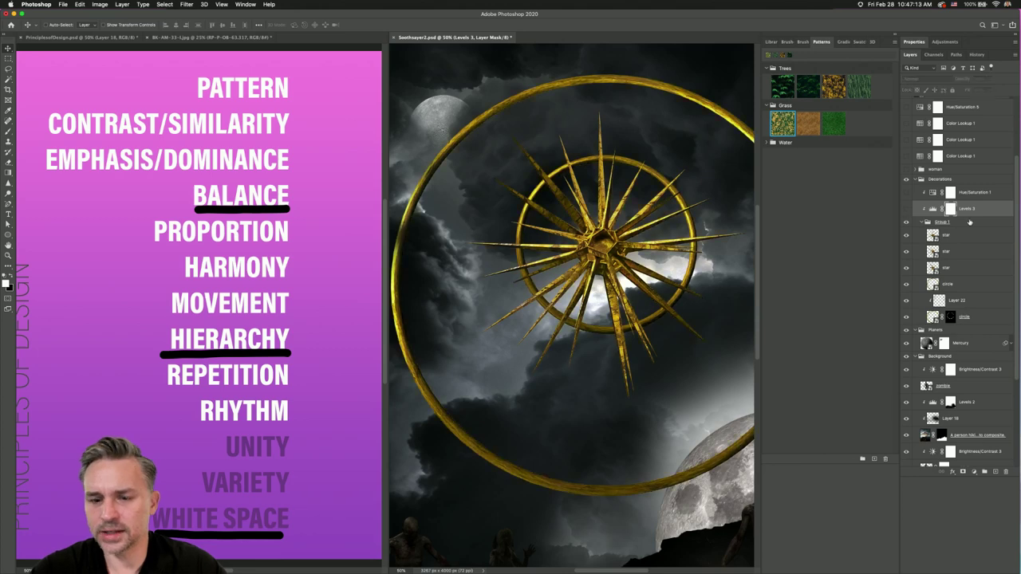
pyautogui.click(969, 223)
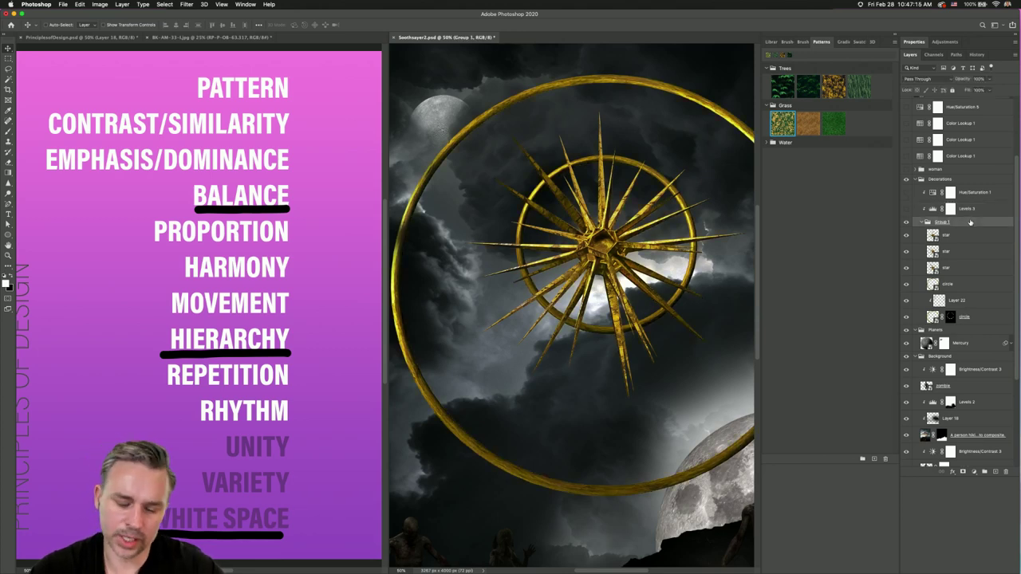
# - Zoom back out to the whole image and show the winged woman again
pyautogui.press('super+minus')
pyautogui.press('super+plus')
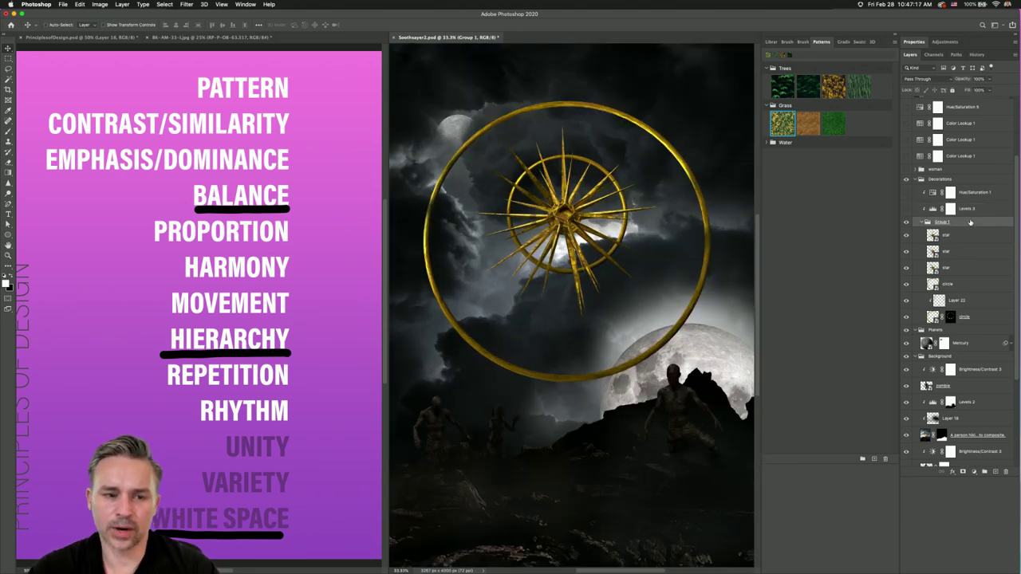
pyautogui.press('super+minus')
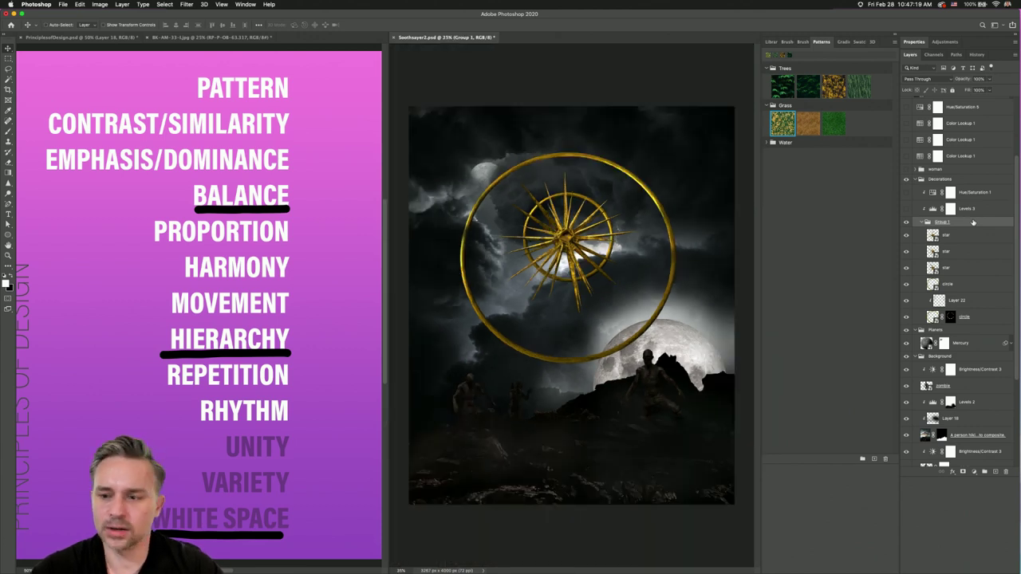
pyautogui.click(907, 170)
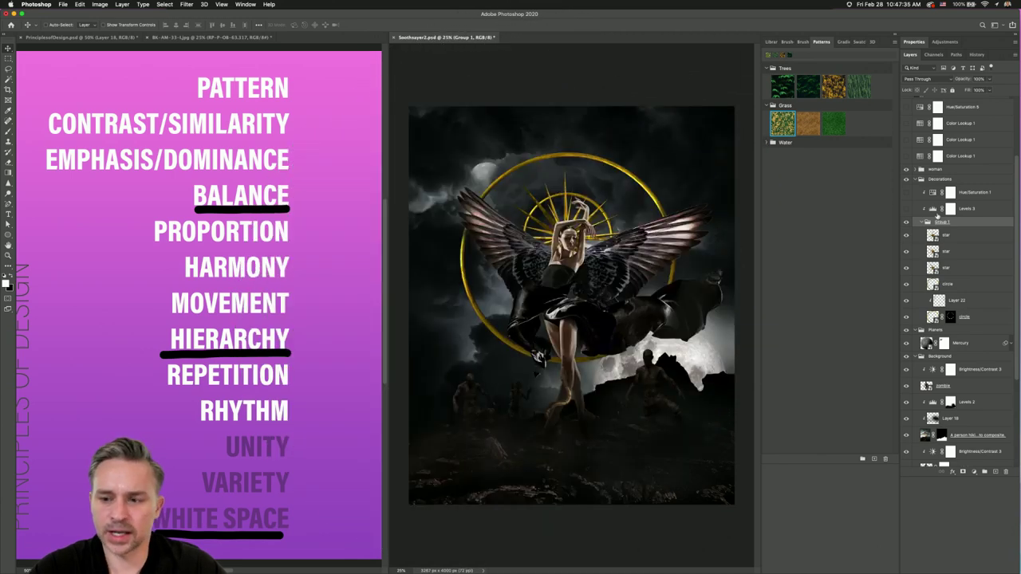
pyautogui.click(905, 208)
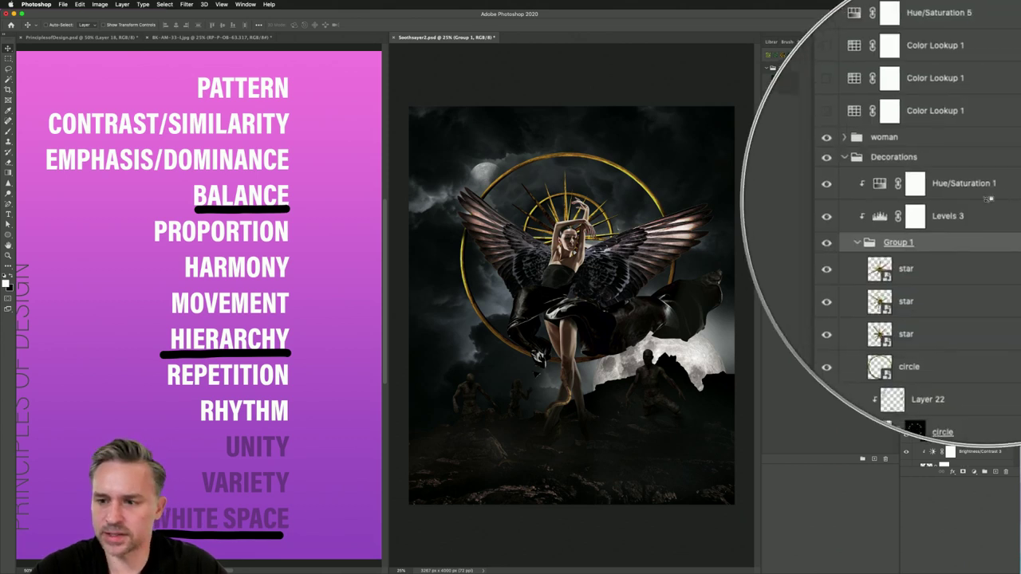
pyautogui.click(906, 193)
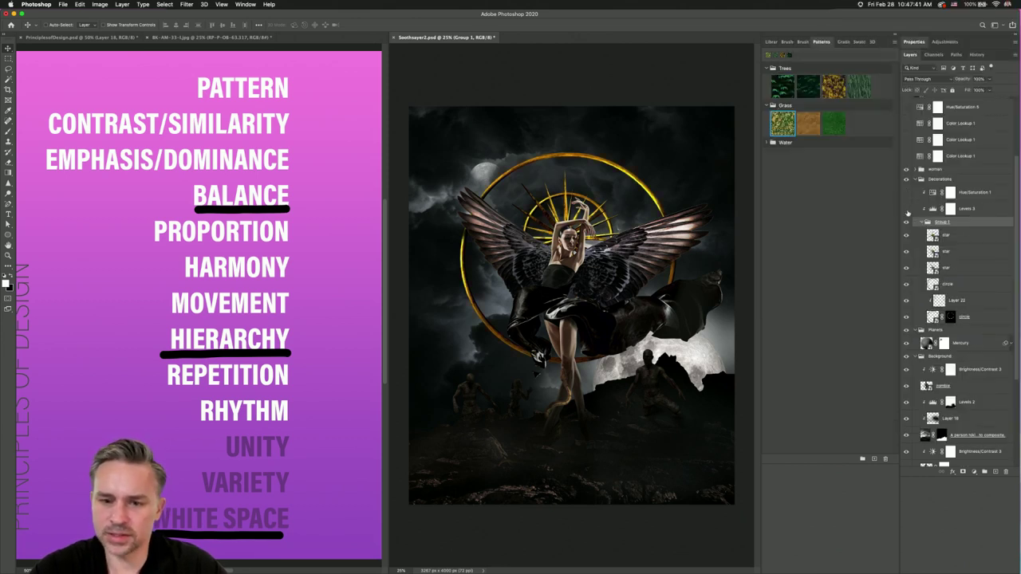
pyautogui.click(906, 209)
pyautogui.click(906, 209)
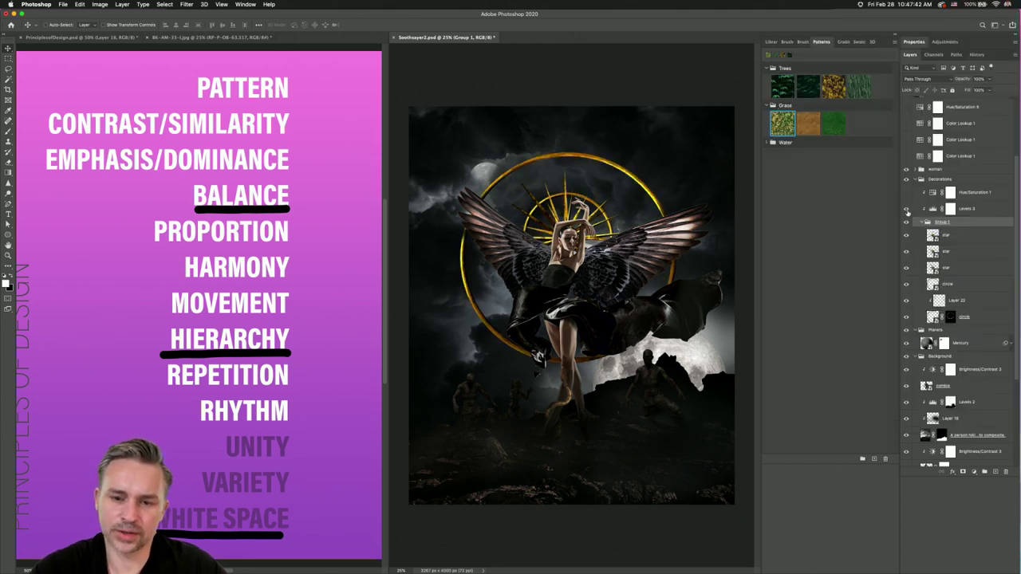
pyautogui.click(949, 207)
pyautogui.click(906, 193)
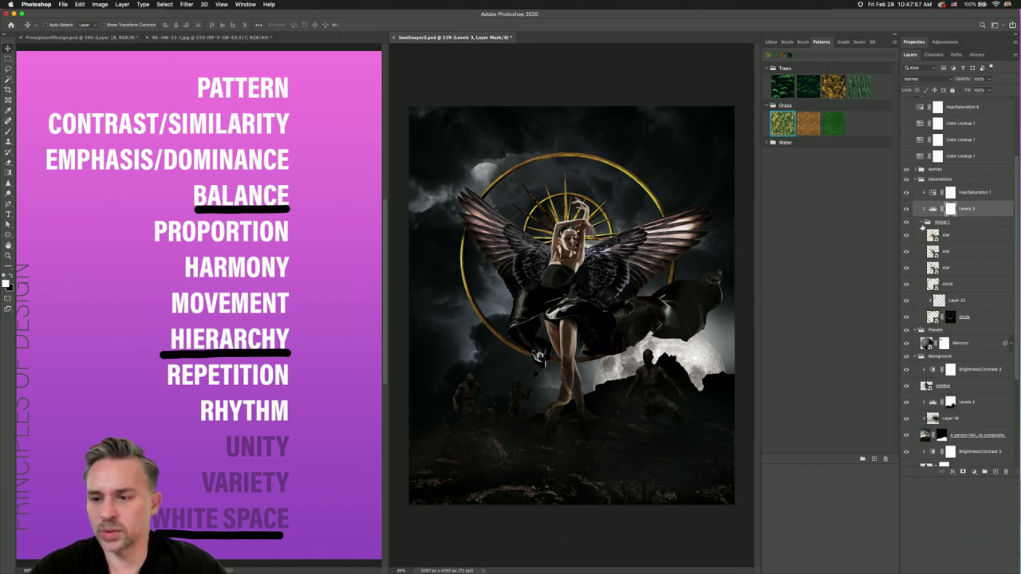
pyautogui.click(997, 192)
pyautogui.scroll(3, 980, 164)
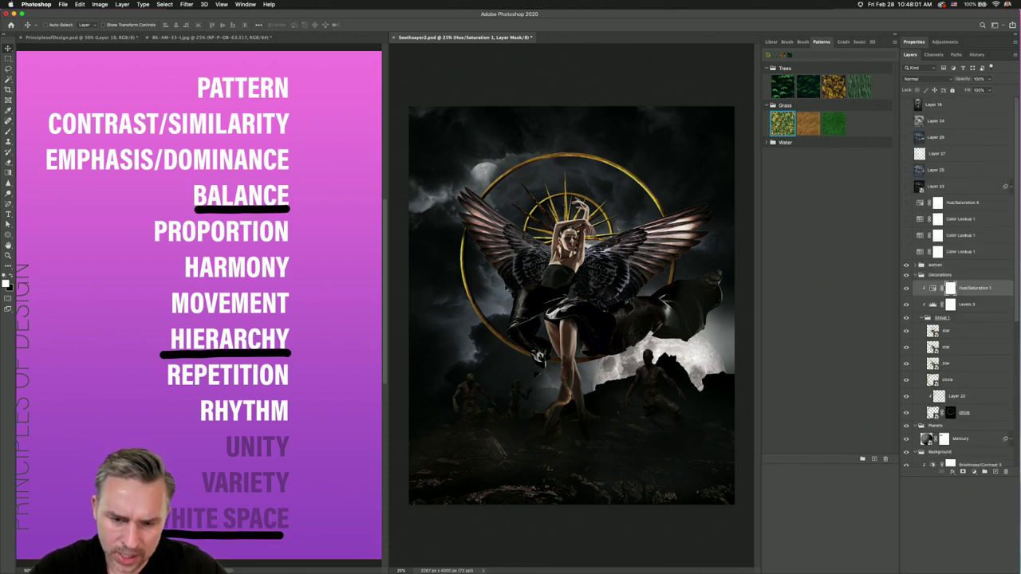
# - Revert the composite to its opened snapshot in History and select Layer 25
pyautogui.click(976, 56)
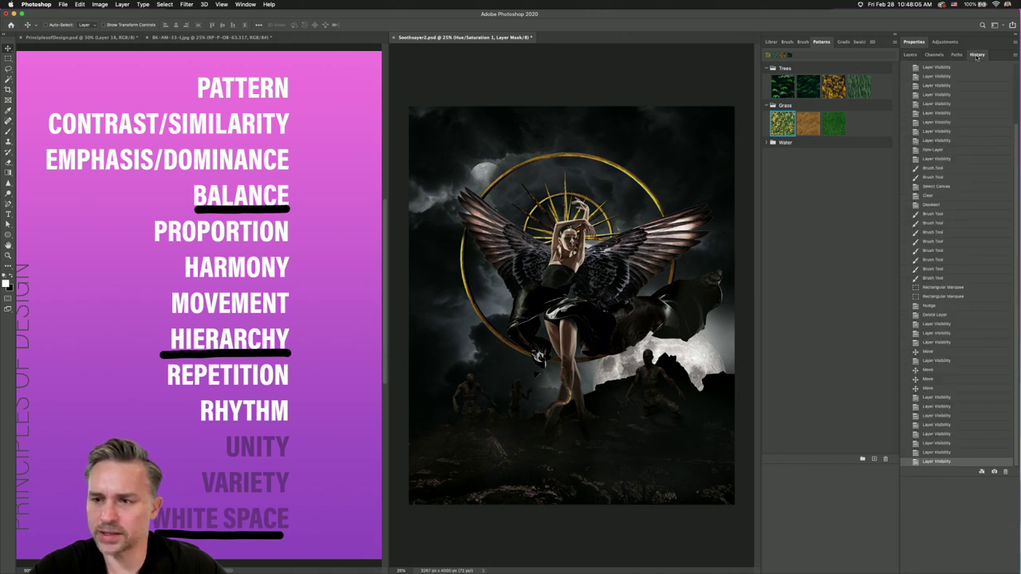
pyautogui.click(934, 71)
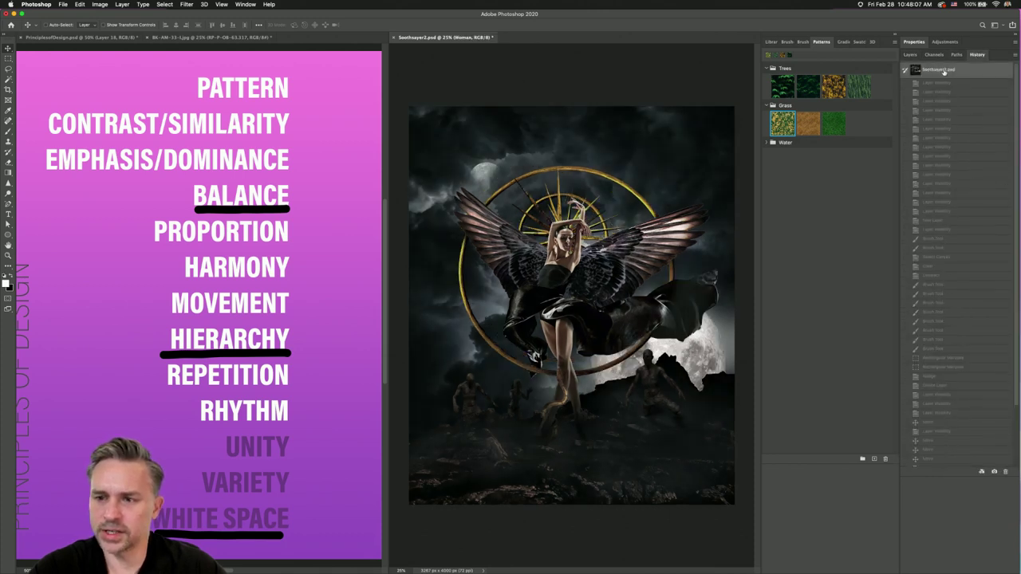
pyautogui.click(909, 55)
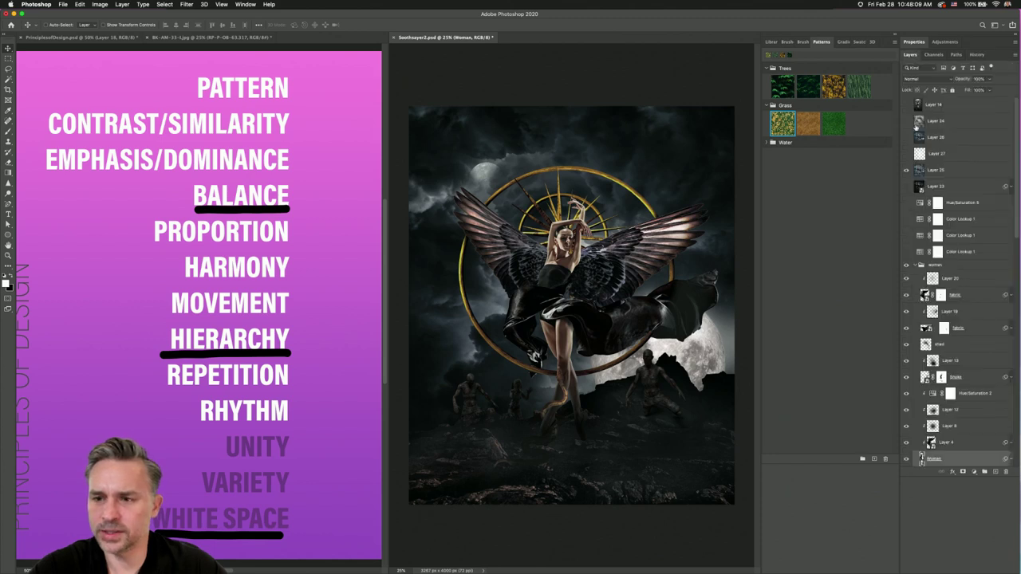
pyautogui.click(939, 170)
# - Glance at the PrinciplesofDesign slide, then return to Soothsayer2 and select Layer 27
pyautogui.hotkey('ctrl', 'Tab')
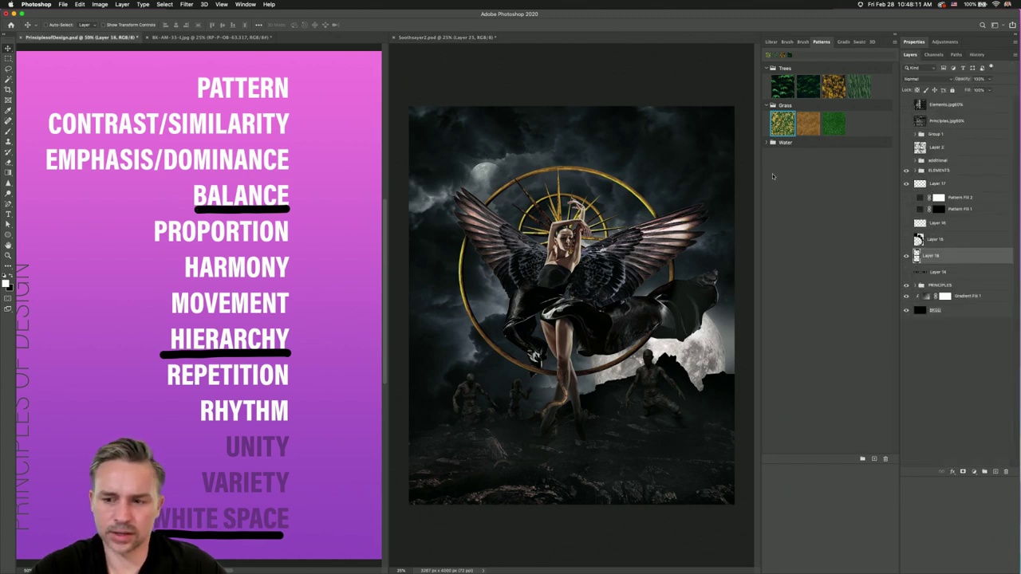
pyautogui.click(502, 189)
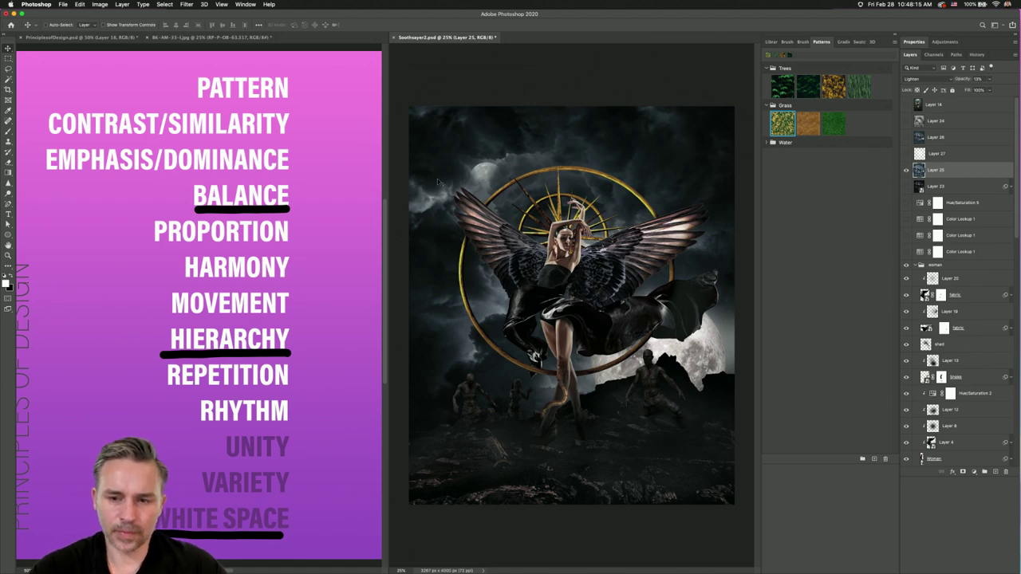
pyautogui.click(947, 156)
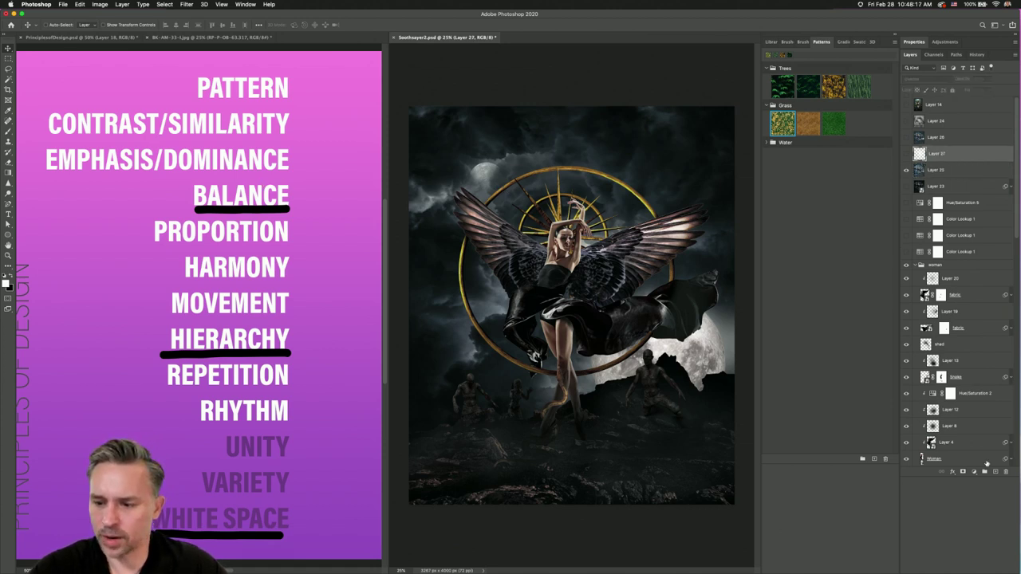
# - Add empty Layer 28 above Layer 27, pick the Brush tool, and zoom in
pyautogui.click(994, 471)
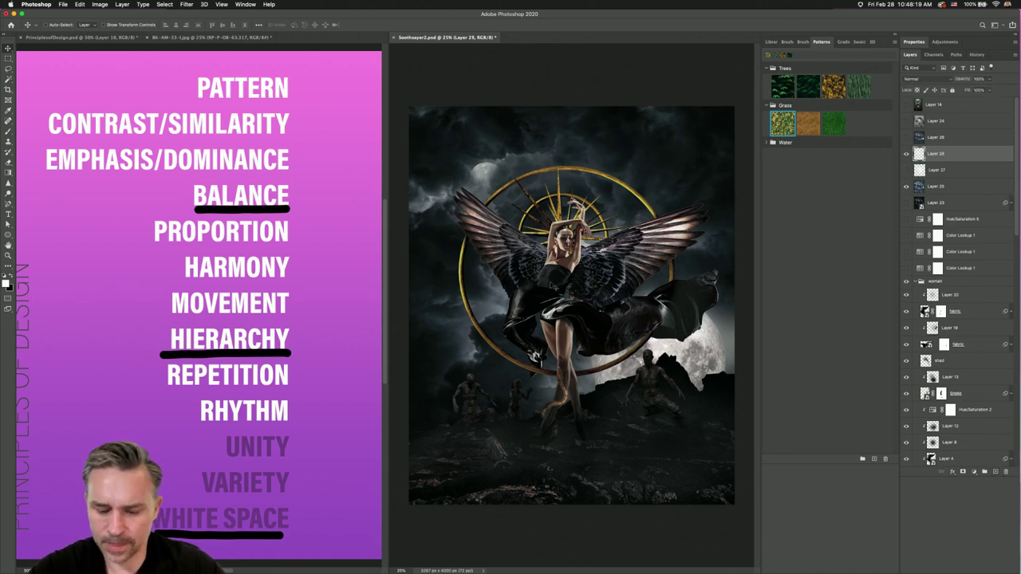
pyautogui.press('b')
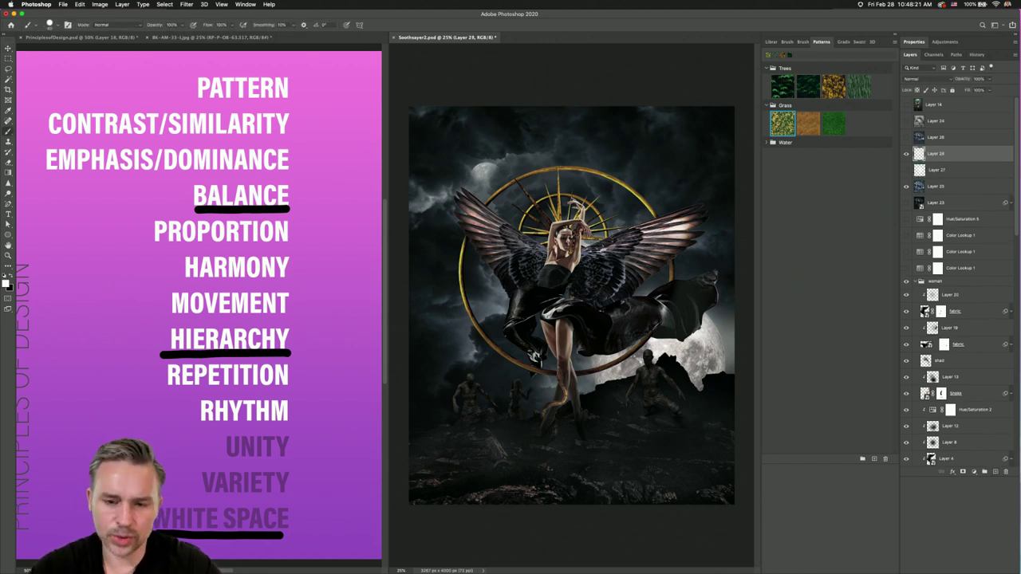
pyautogui.press('super+plus')
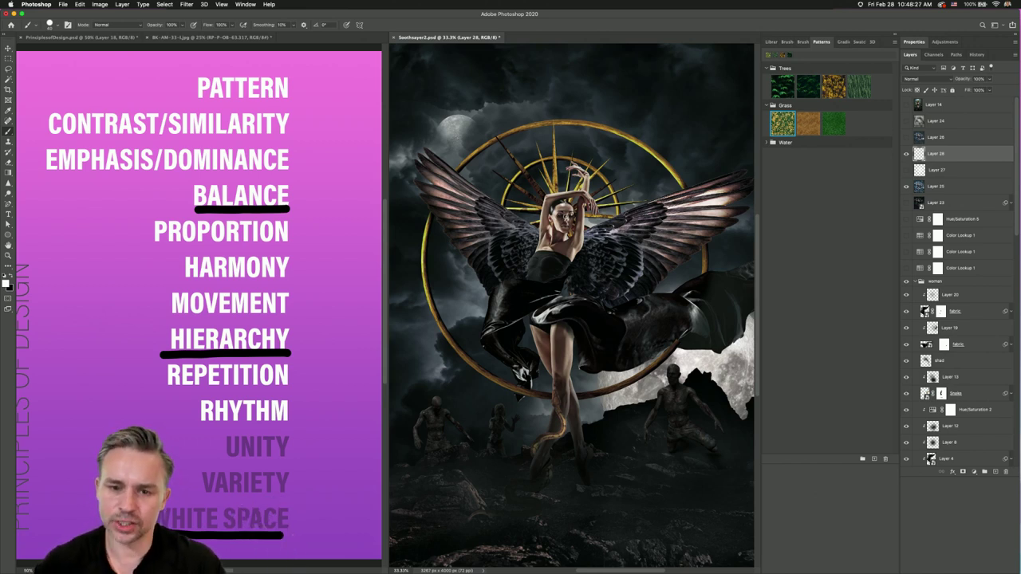
# - Paint six white guide strokes from the halo and both wings converging on the figure
pyautogui.moveTo(565, 216)
pyautogui.mouseDown()
pyautogui.moveTo(492, 130)
pyautogui.moveTo(569, 226)
pyautogui.mouseUp()
pyautogui.moveTo(552, 115); pyautogui.dragTo(547, 223)
pyautogui.moveTo(408, 177); pyautogui.dragTo(563, 231)
pyautogui.moveTo(437, 228); pyautogui.dragTo(558, 226)
pyautogui.moveTo(722, 187); pyautogui.dragTo(605, 223)
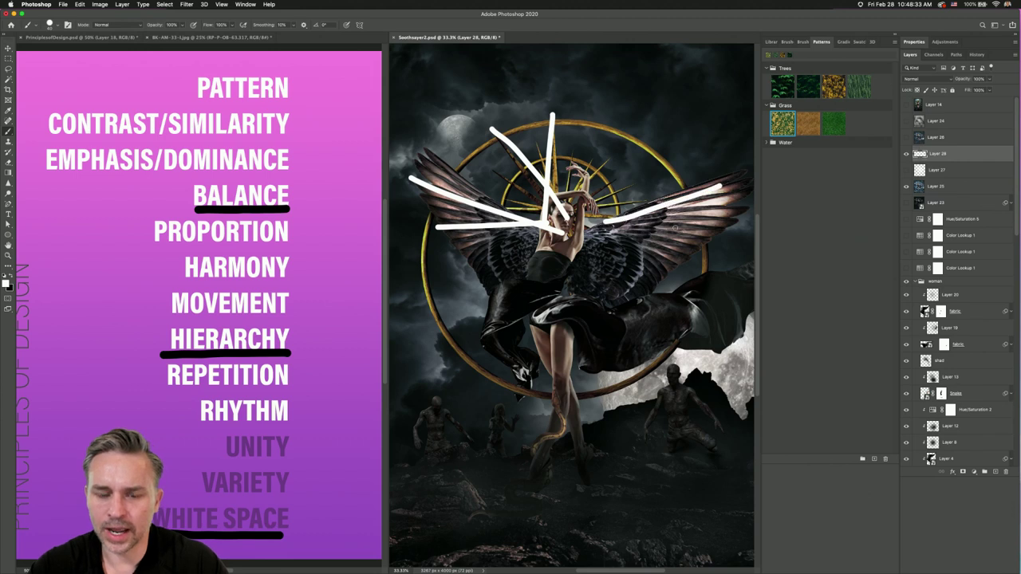
pyautogui.moveTo(703, 239); pyautogui.dragTo(595, 238)
pyautogui.scroll(3, 611, 324)
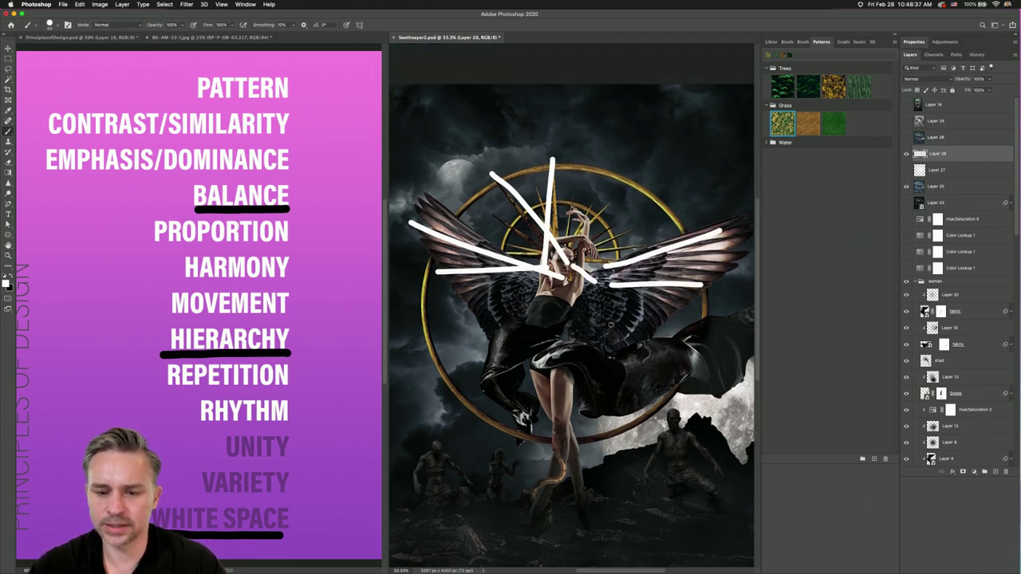
pyautogui.scroll(-6, 585, 396)
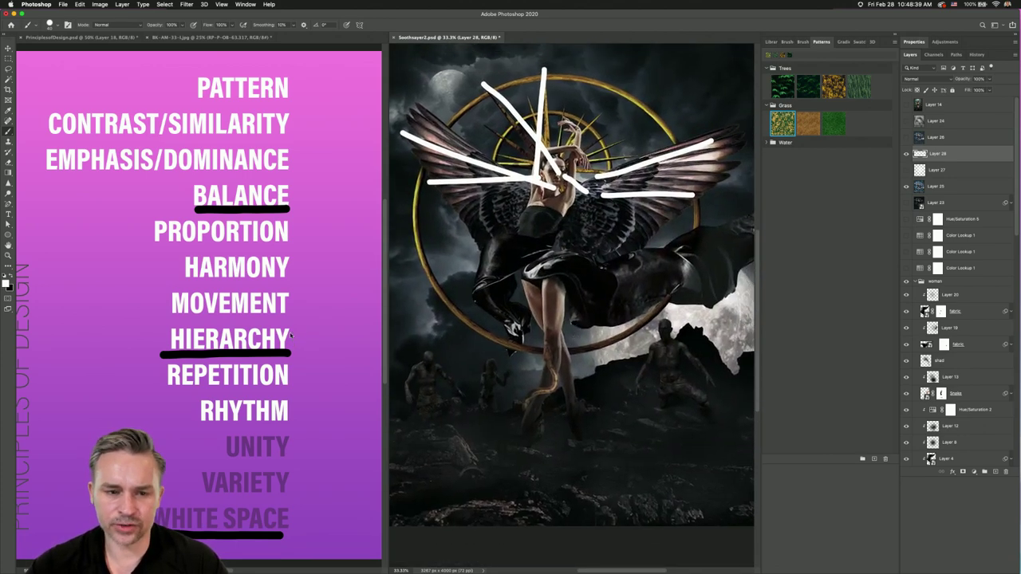
# - Turn on the 'additional' group on the slide and pan to reveal WHAT IS THE GOAL?
pyautogui.click(310, 248)
pyautogui.hscroll(6, 309, 248)
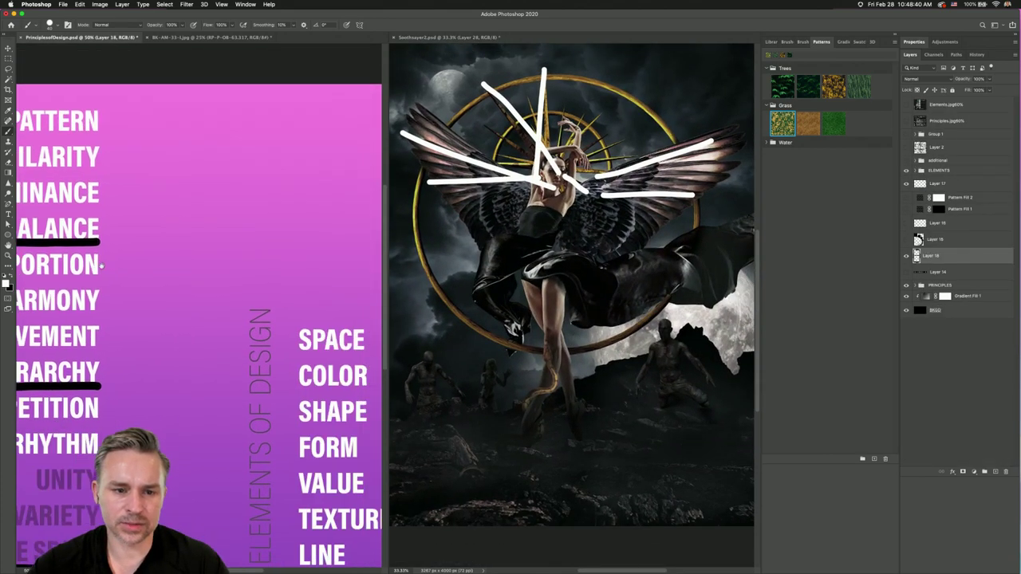
pyautogui.click(906, 160)
pyautogui.click(947, 160)
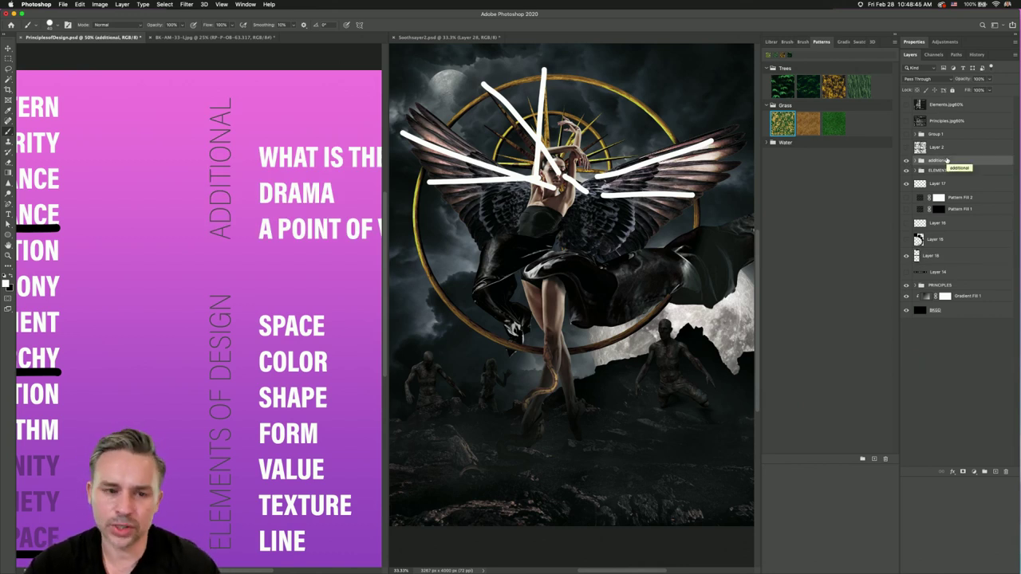
pyautogui.moveTo(232, 242); pyautogui.dragTo(76, 237)
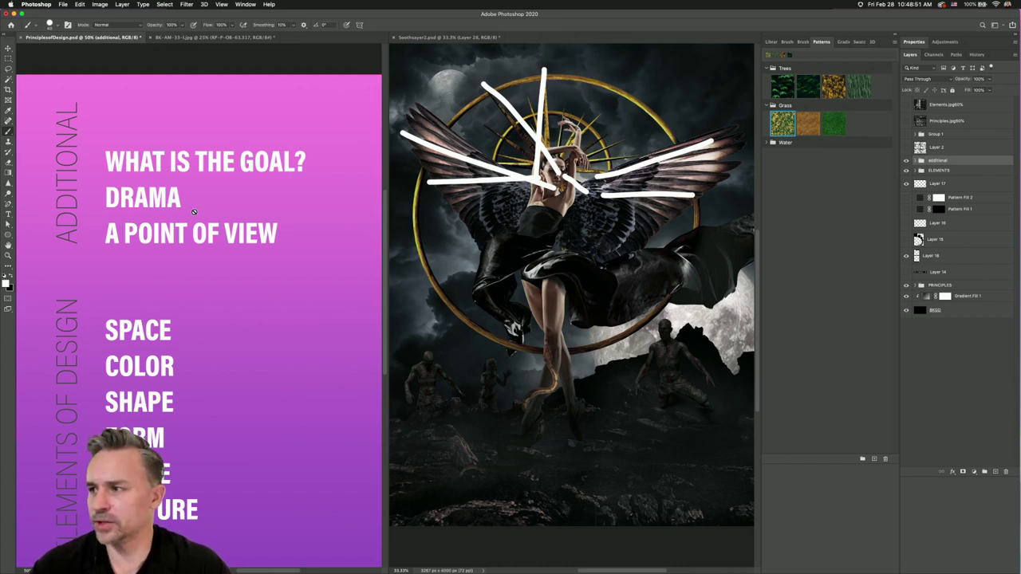
pyautogui.scroll(1, 193, 211)
pyautogui.hscroll(1, 194, 211)
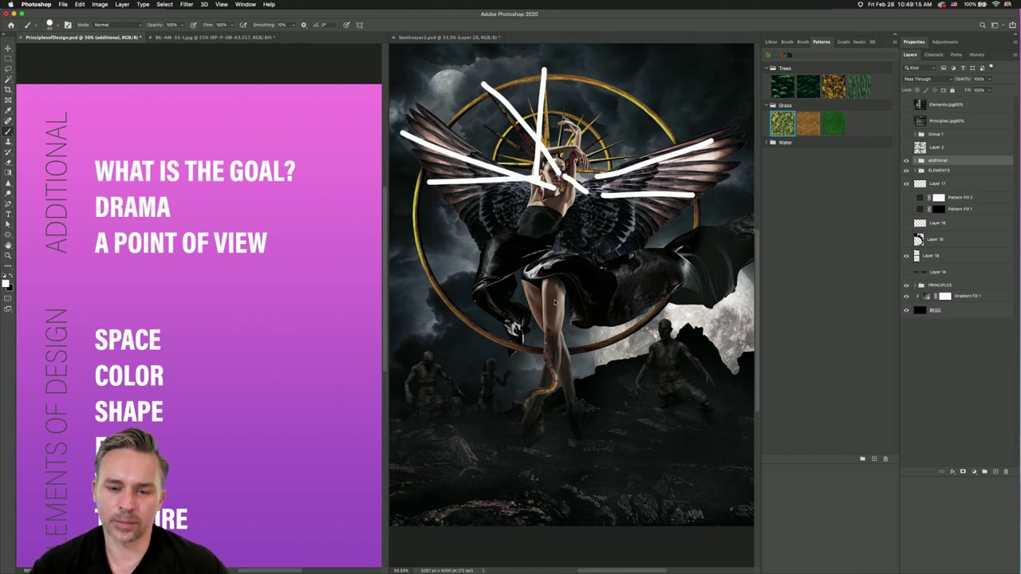
# - Scroll the slide to its PRINCIPLES list, then return to Soothsayer2 and zoom out
pyautogui.click(552, 302)
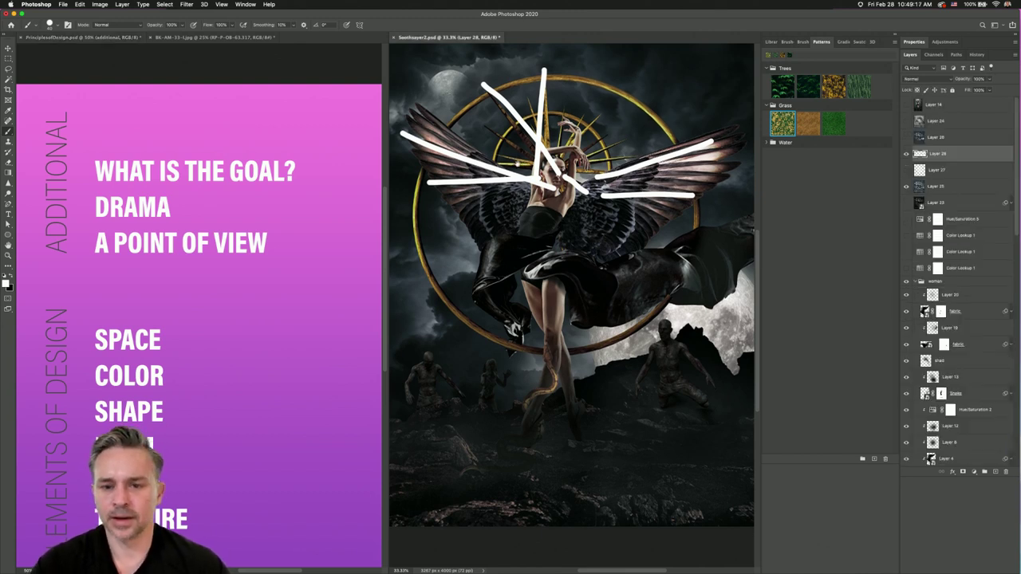
pyautogui.scroll(3, 513, 159)
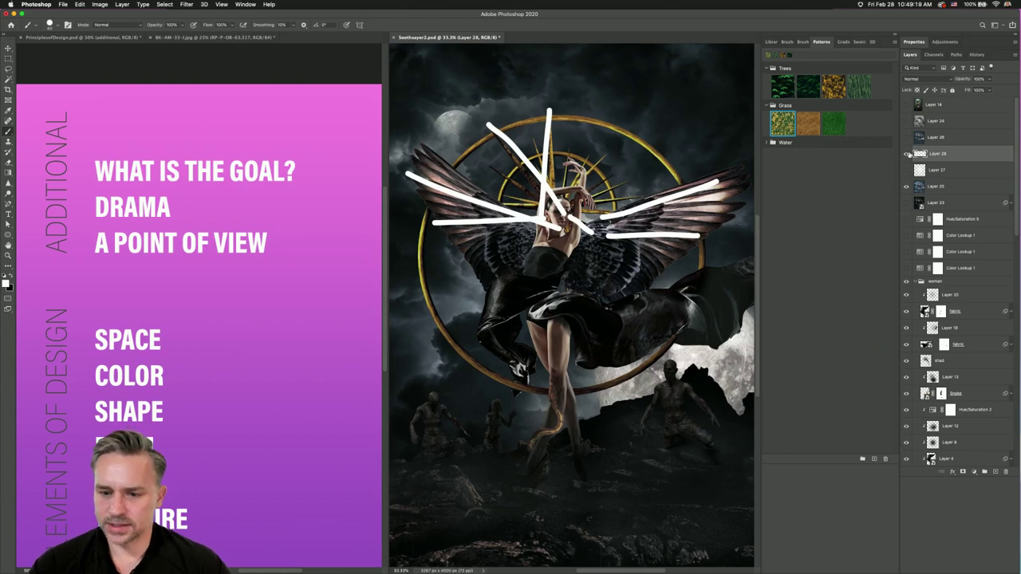
pyautogui.click(297, 262)
pyautogui.scroll(-5, 271, 264)
pyautogui.hscroll(-3, 271, 265)
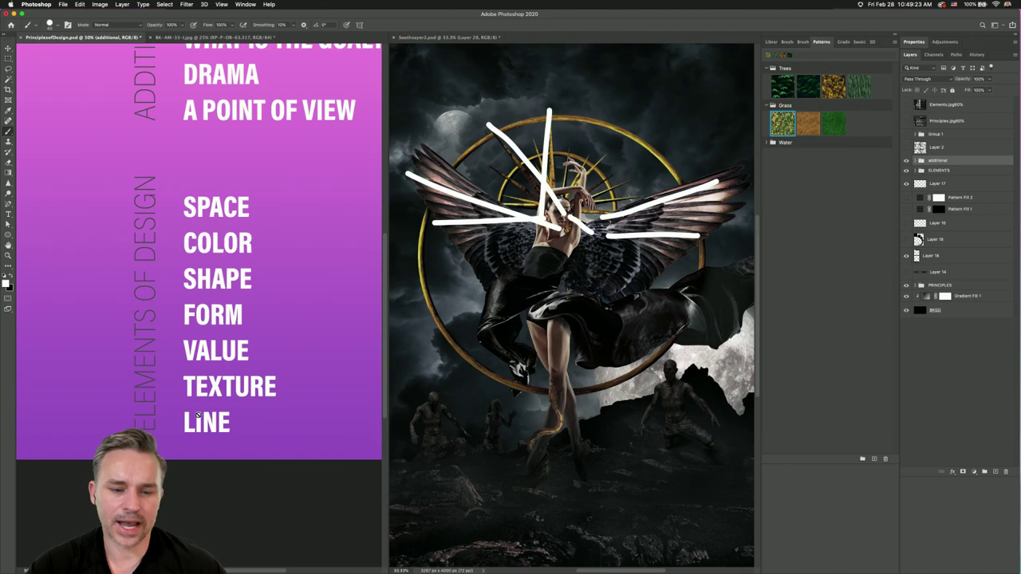
pyautogui.hscroll(-5, 182, 266)
pyautogui.scroll(2, 182, 266)
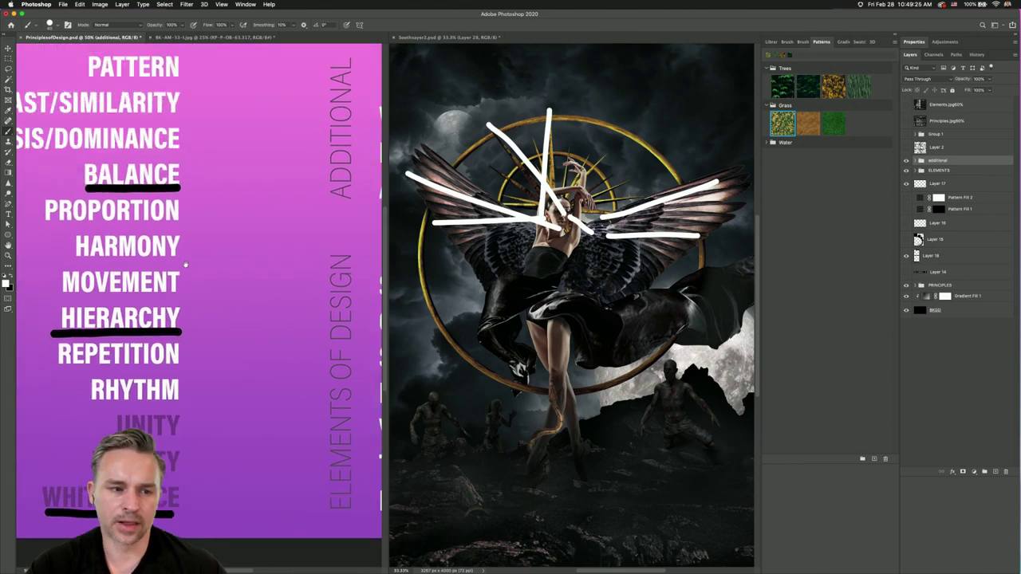
pyautogui.hscroll(-4, 185, 265)
pyautogui.scroll(2, 185, 265)
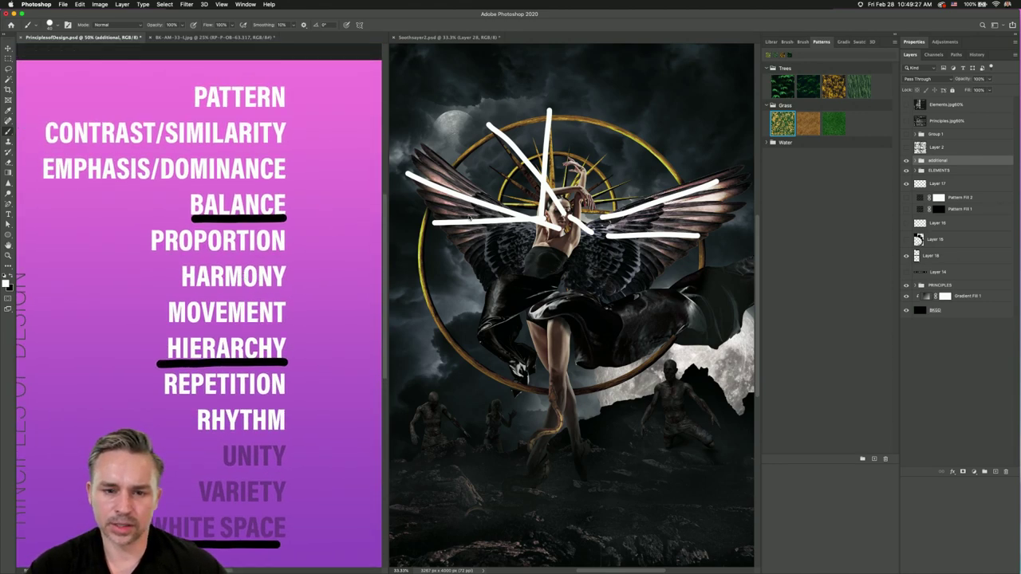
pyautogui.click(469, 217)
pyautogui.press('super+minus')
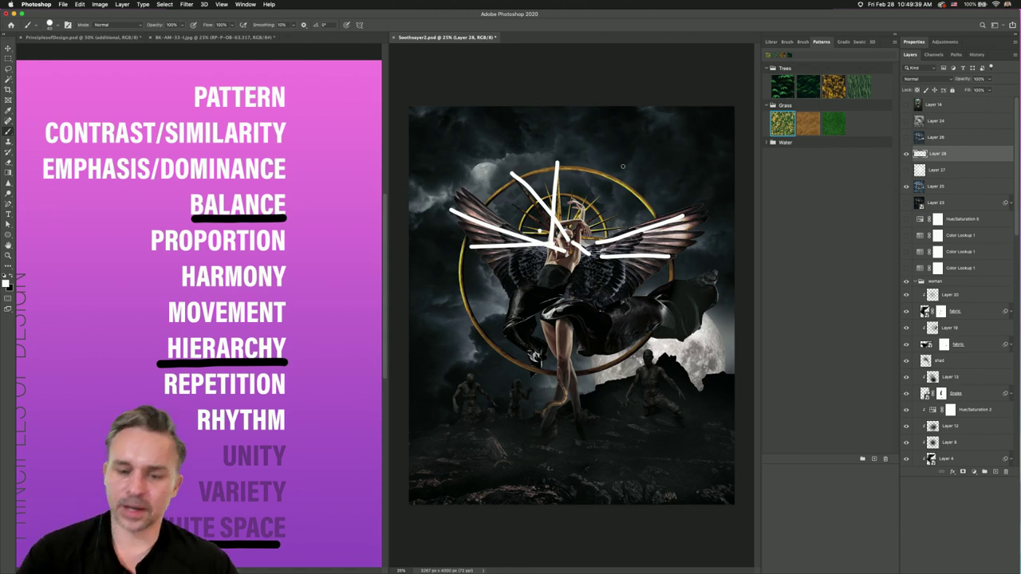
# - Dock the BK-AM-33 flower print beside the slide, zoom out, collapse Libraries, then switch to Chrome
pyautogui.click(494, 134)
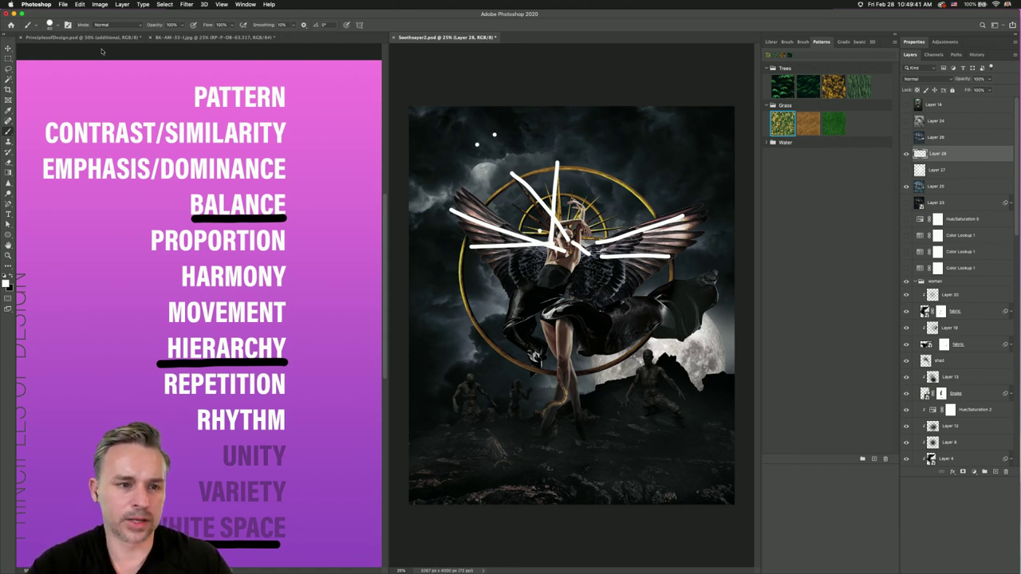
pyautogui.click(128, 37)
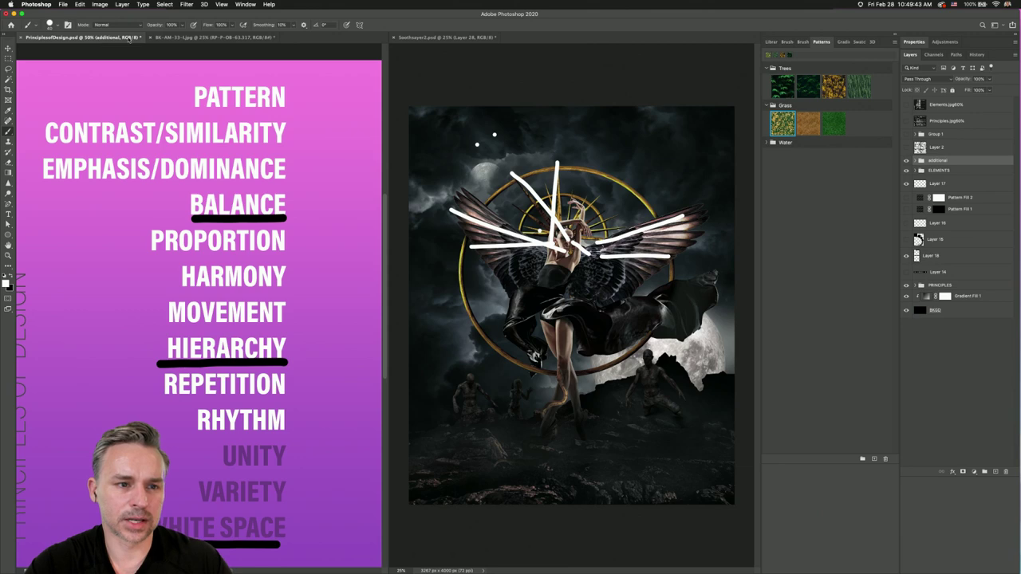
pyautogui.moveTo(128, 38); pyautogui.dragTo(423, 38)
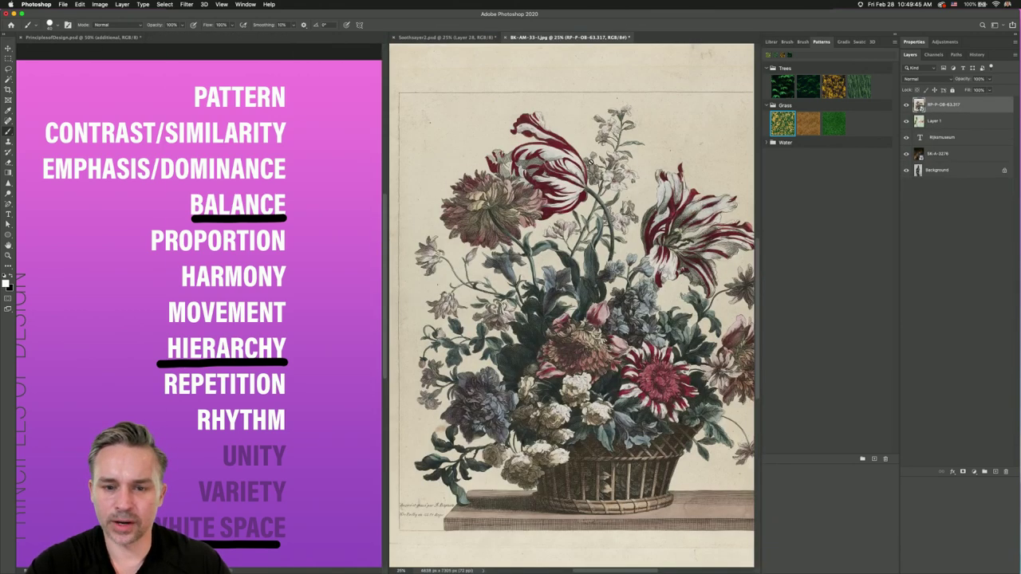
pyautogui.press('super+minus')
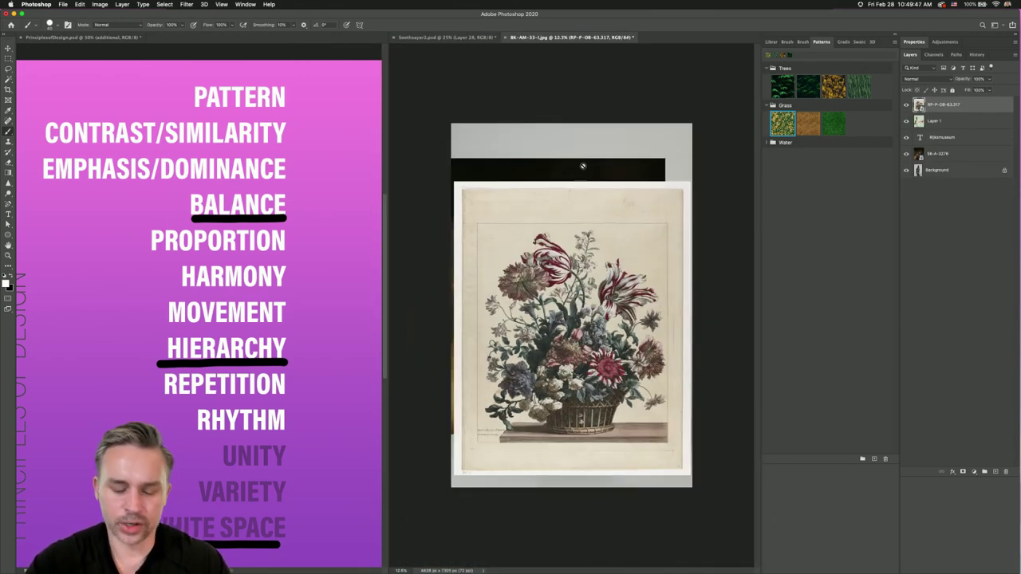
pyautogui.press('v')
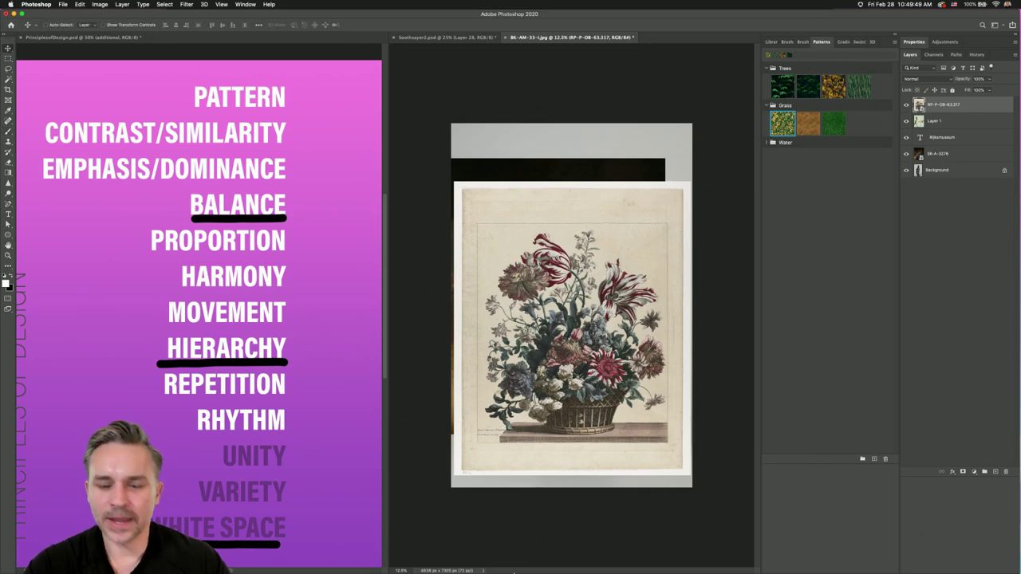
pyautogui.click(895, 40)
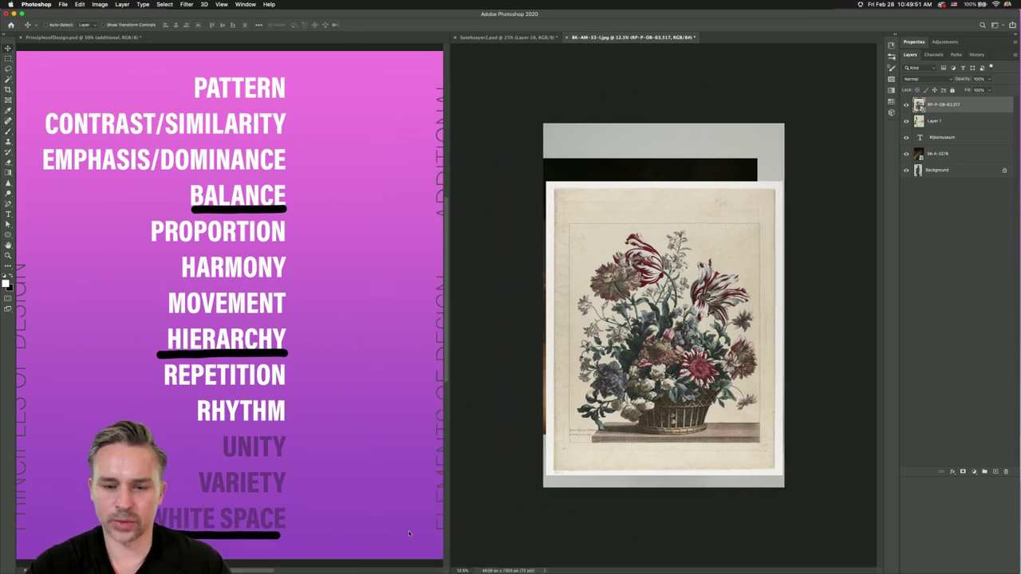
pyautogui.click(469, 563)
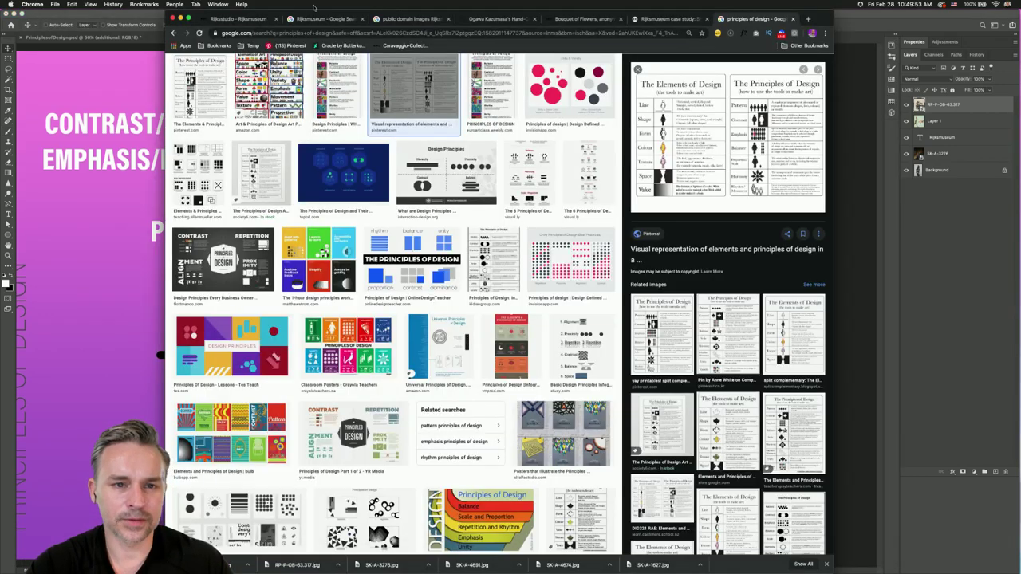
# - Close the case-study and image-results tabs, then navigate via Rijksstudio to the Rijksmuseum home page
pyautogui.click(662, 18)
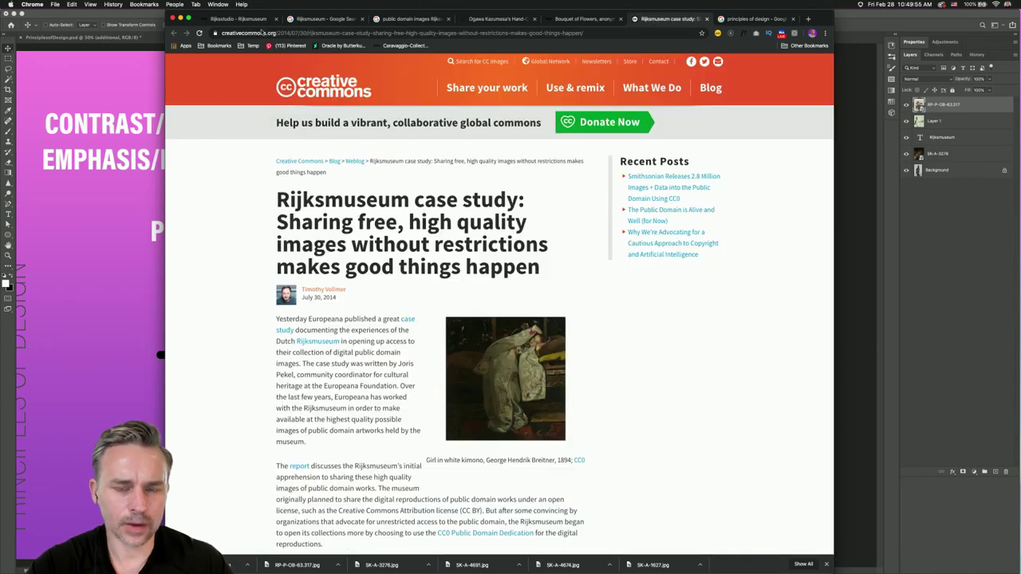
pyautogui.press('super+w')
pyautogui.press('super+w')
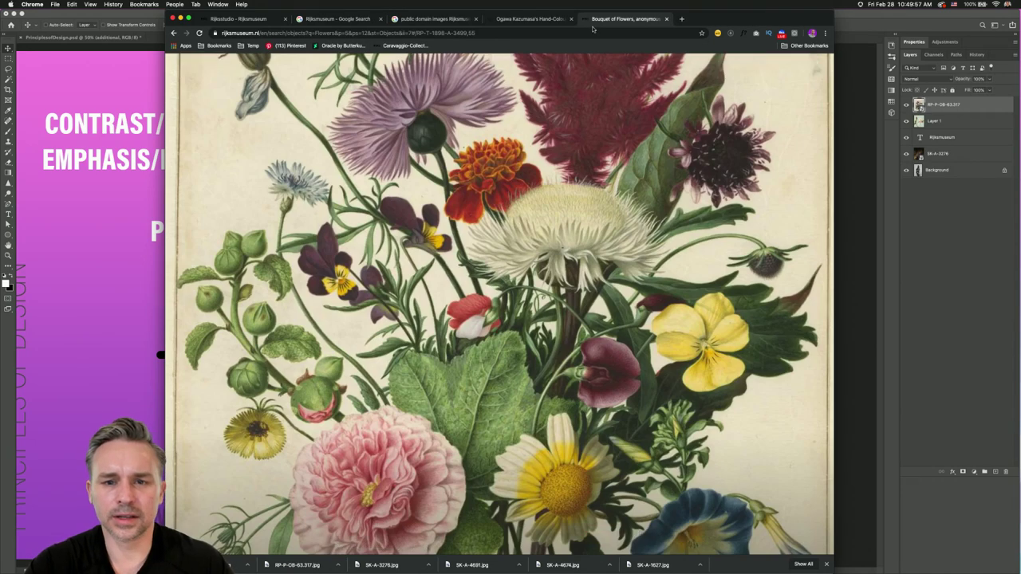
pyautogui.click(173, 33)
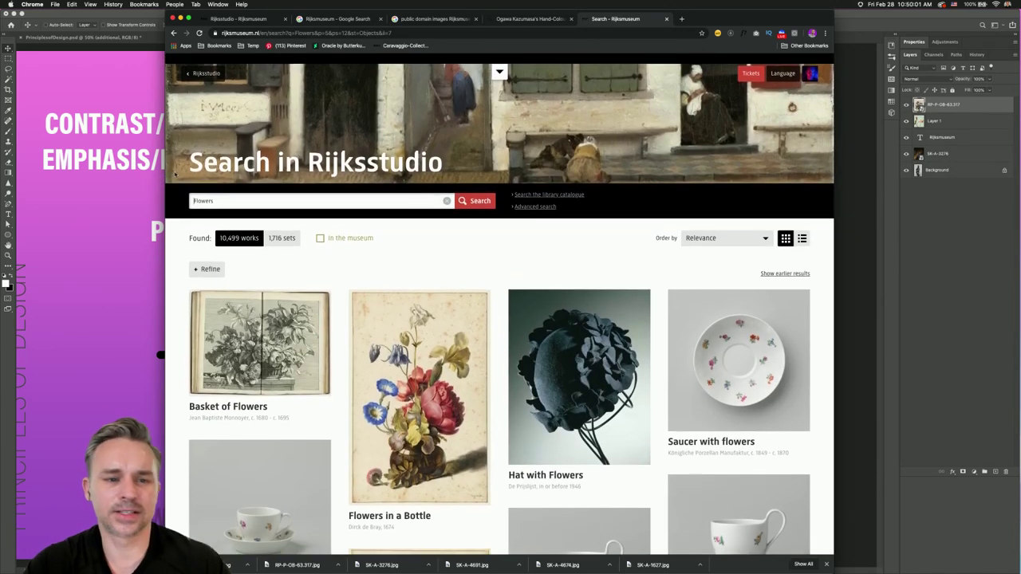
pyautogui.click(207, 63)
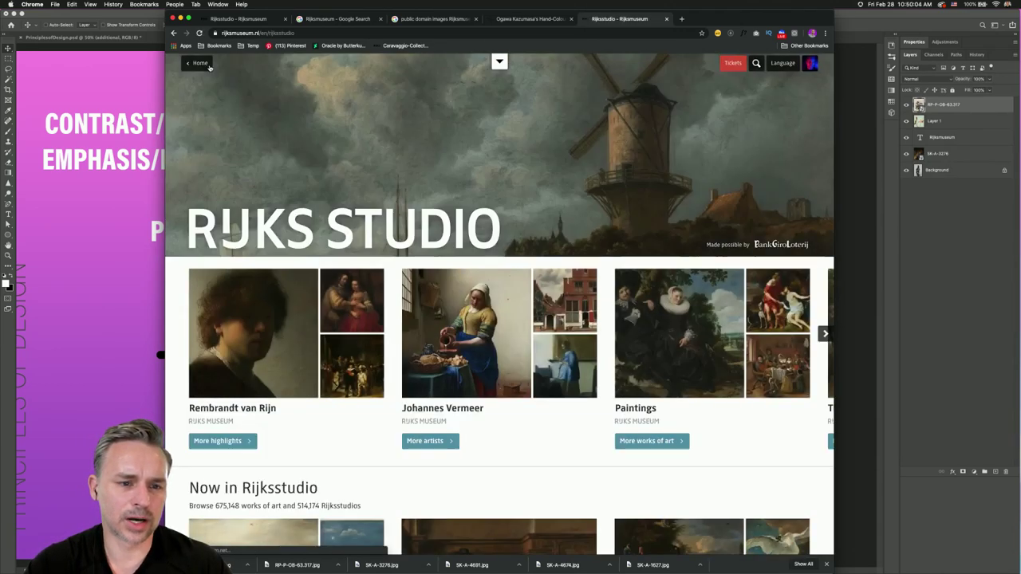
pyautogui.click(203, 64)
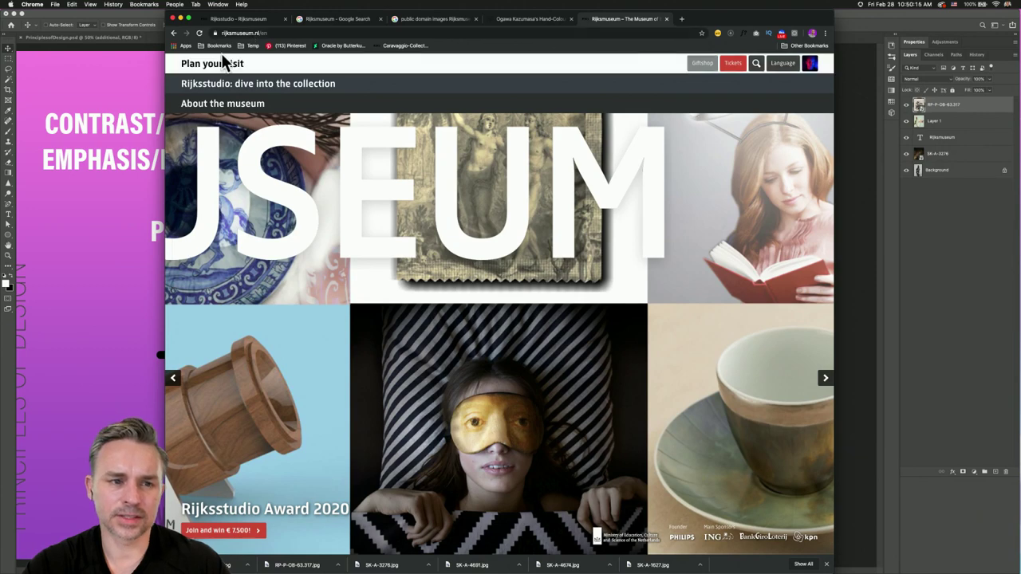
# - Use the site menu's 'Rijksstudio: dive into the collection' section to reach 'Explore Rijksstudio'
pyautogui.click(292, 35)
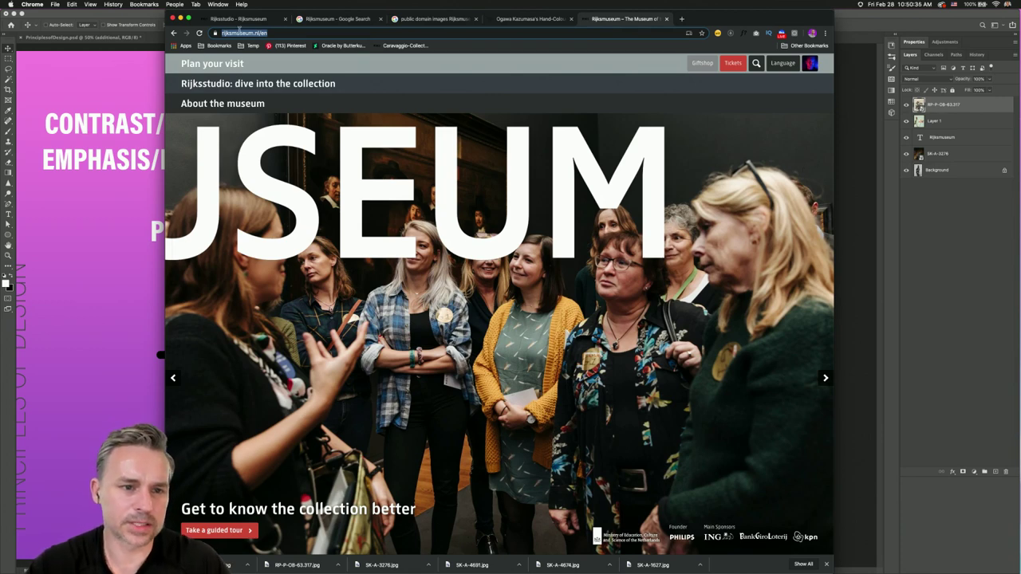
pyautogui.scroll(1, 268, 142)
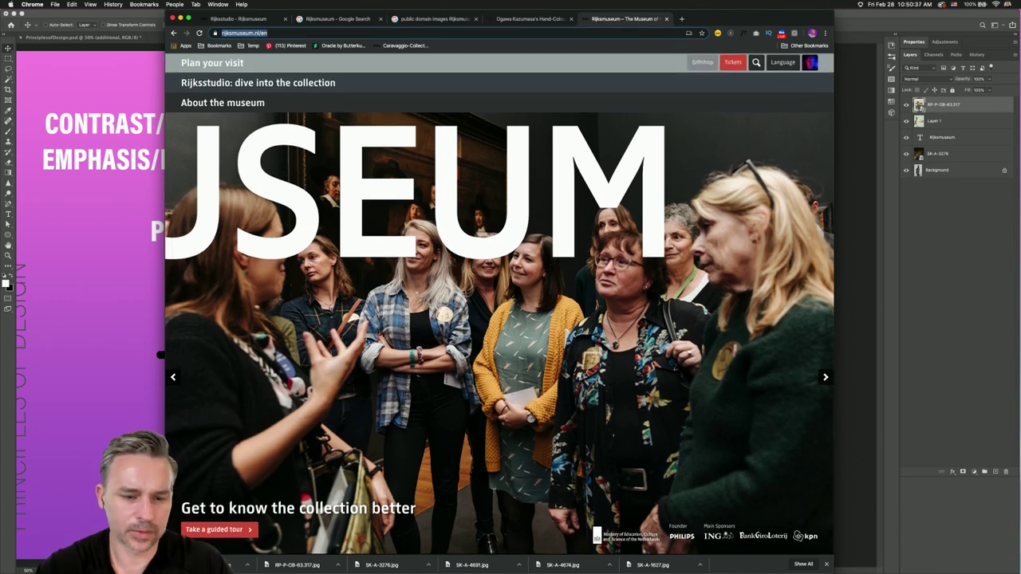
pyautogui.click(223, 106)
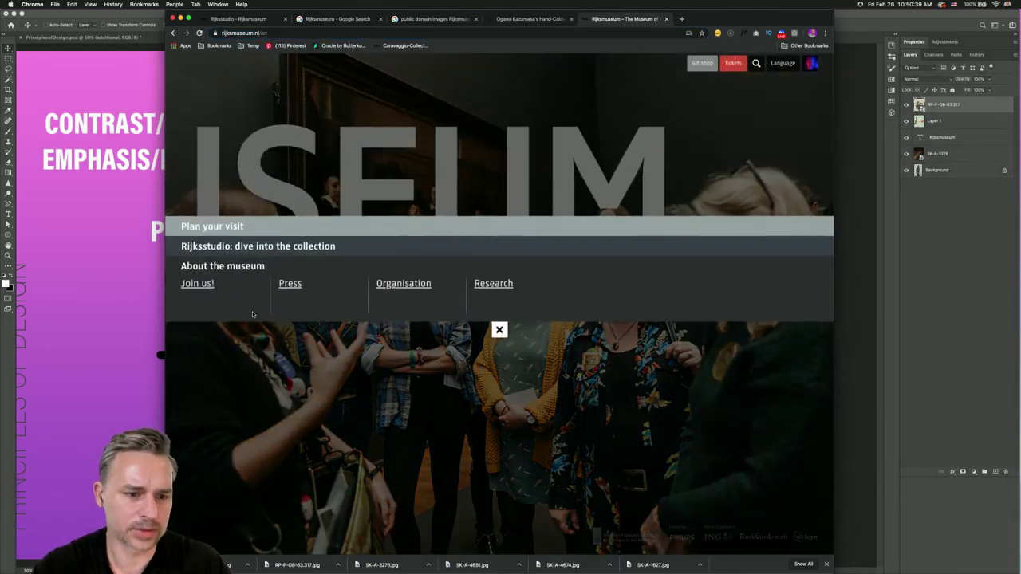
pyautogui.click(231, 253)
pyautogui.click(195, 275)
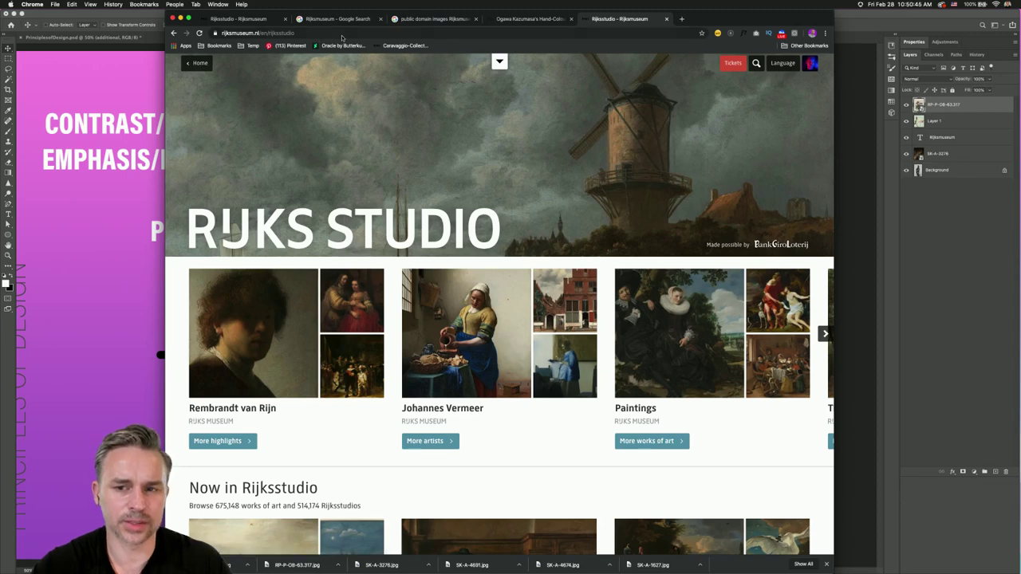
# - Open the Johannes Vermeer artist page, then The Milkmaid artwork page
pyautogui.scroll(-3, 433, 197)
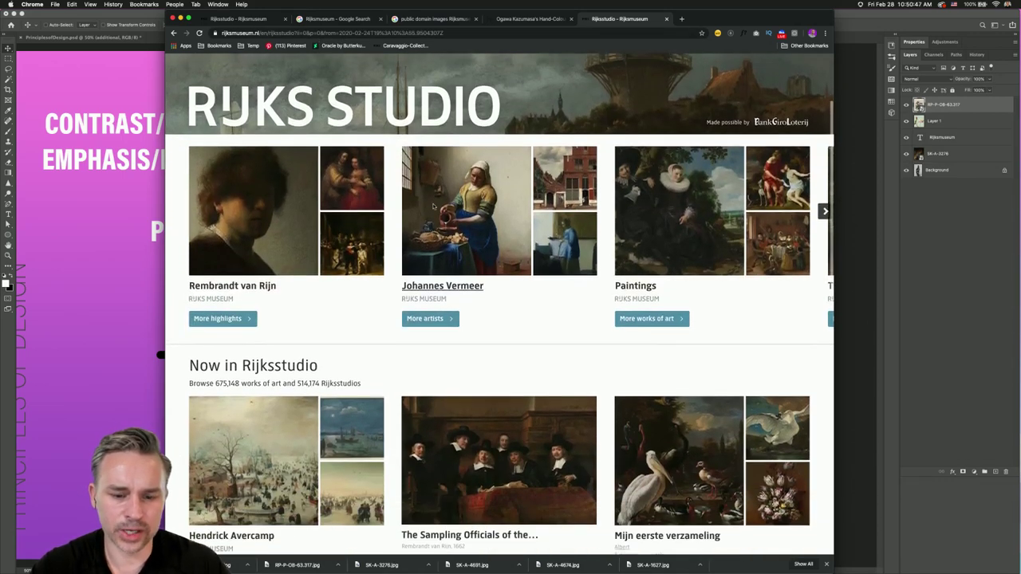
pyautogui.scroll(-3, 598, 256)
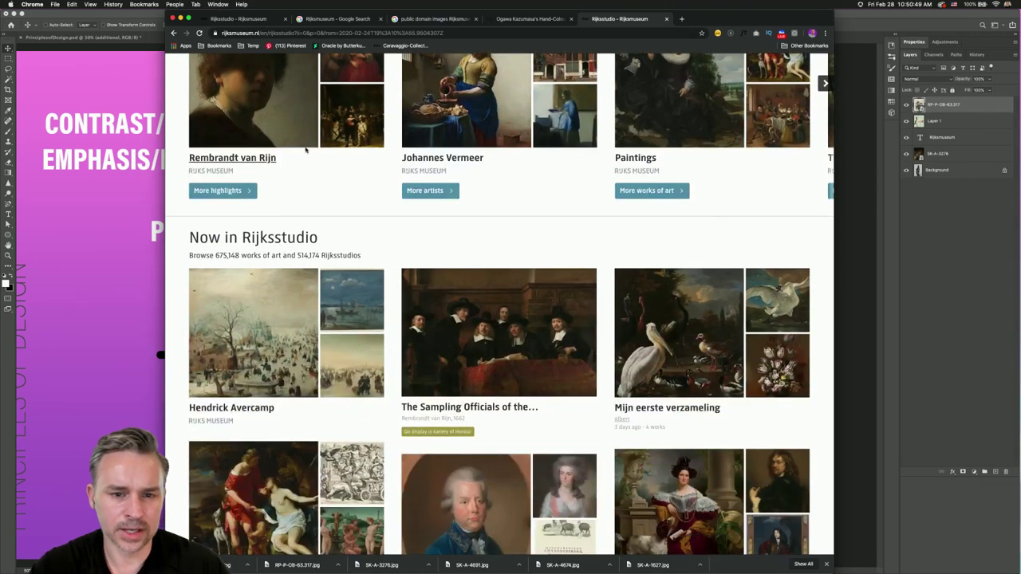
pyautogui.scroll(4, 370, 184)
pyautogui.click(442, 317)
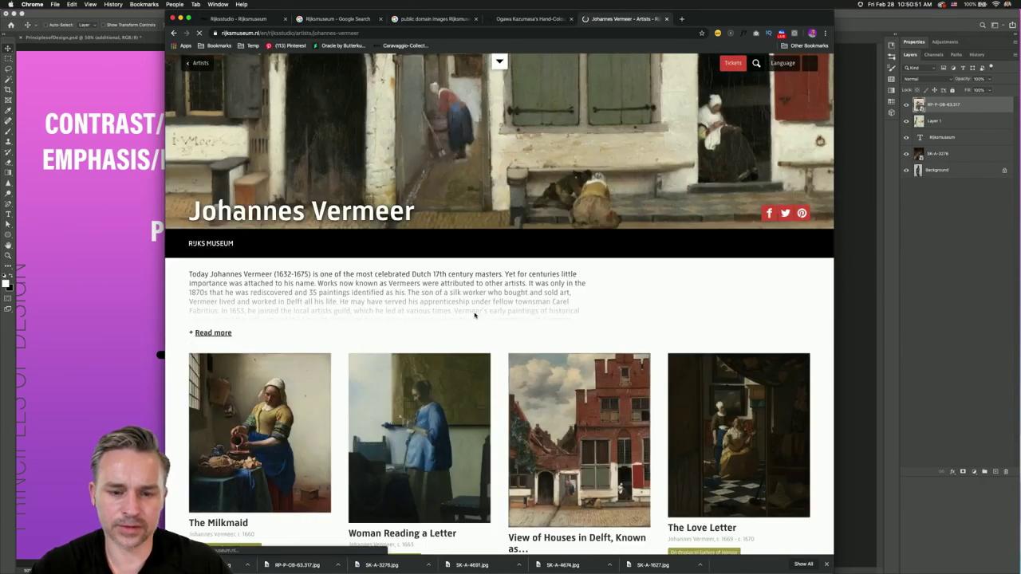
pyautogui.scroll(-3, 500, 312)
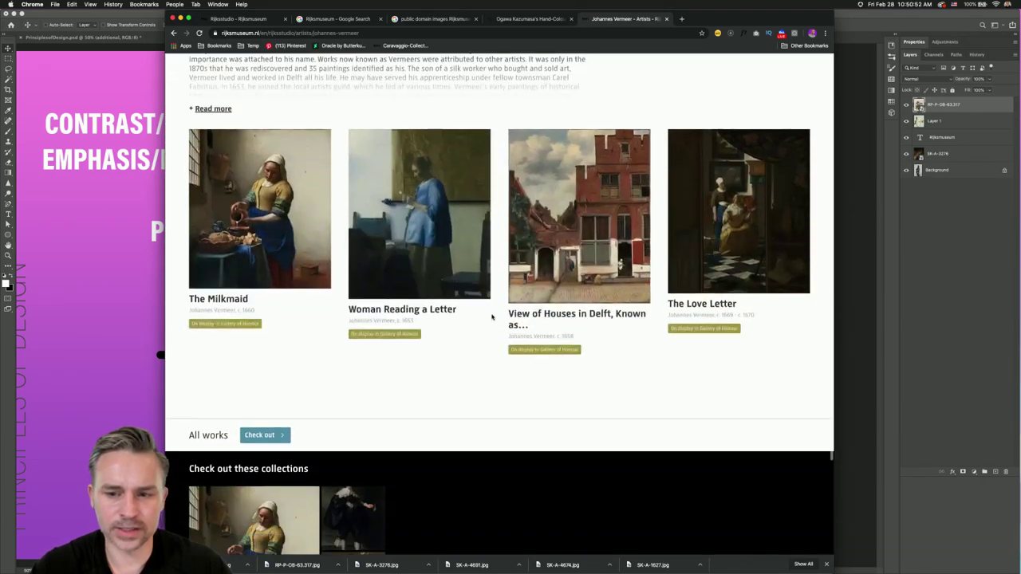
pyautogui.click(260, 247)
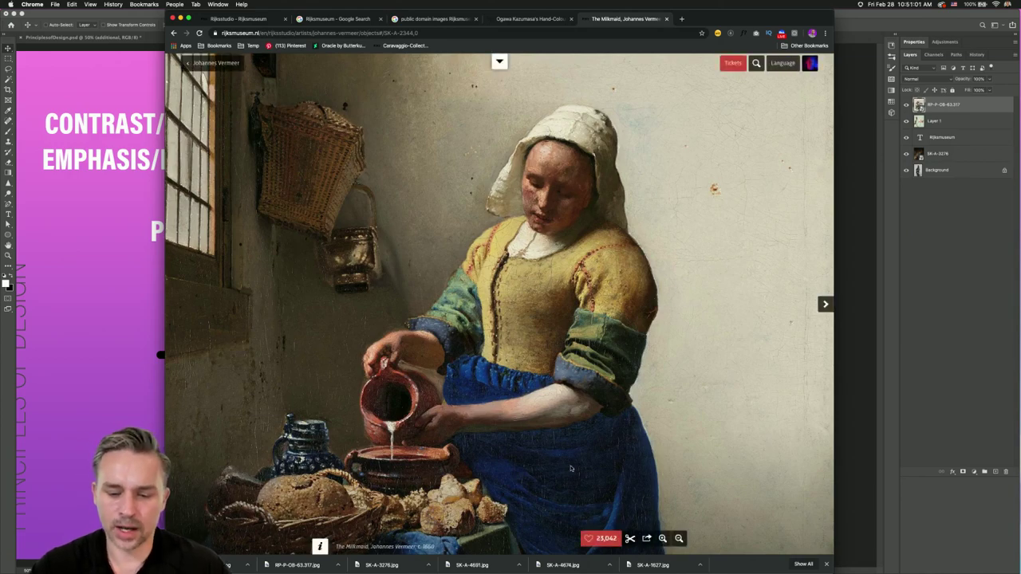
# - Download The Milkmaid via 'Download this work' and dismiss the 'What will you create?' popup
pyautogui.click(629, 539)
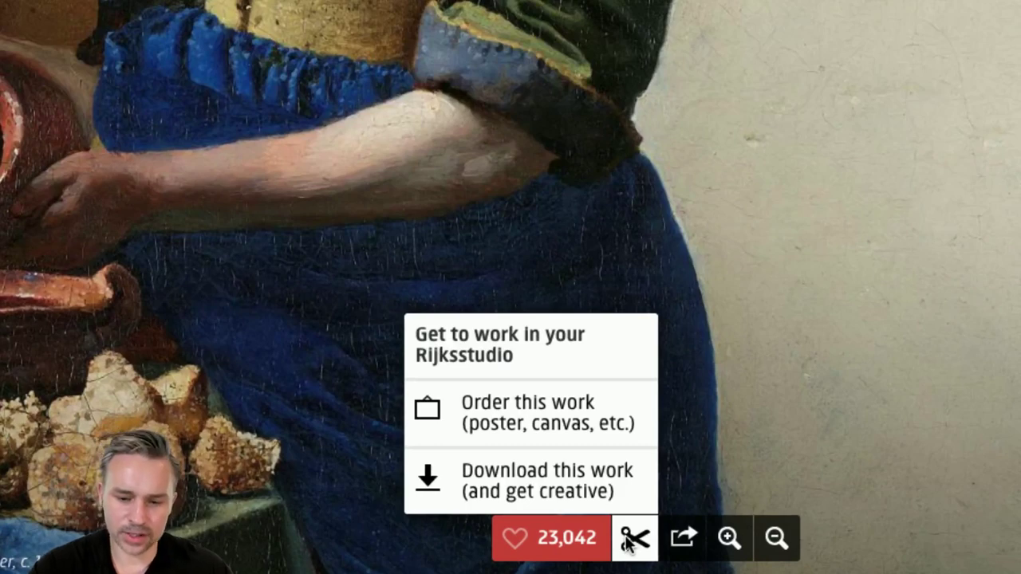
pyautogui.click(538, 474)
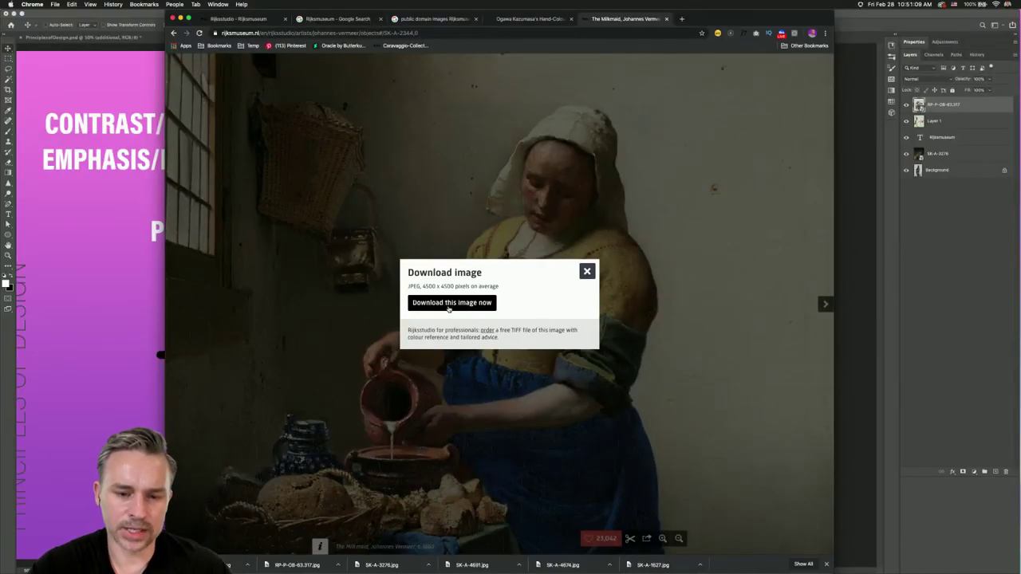
pyautogui.click(449, 308)
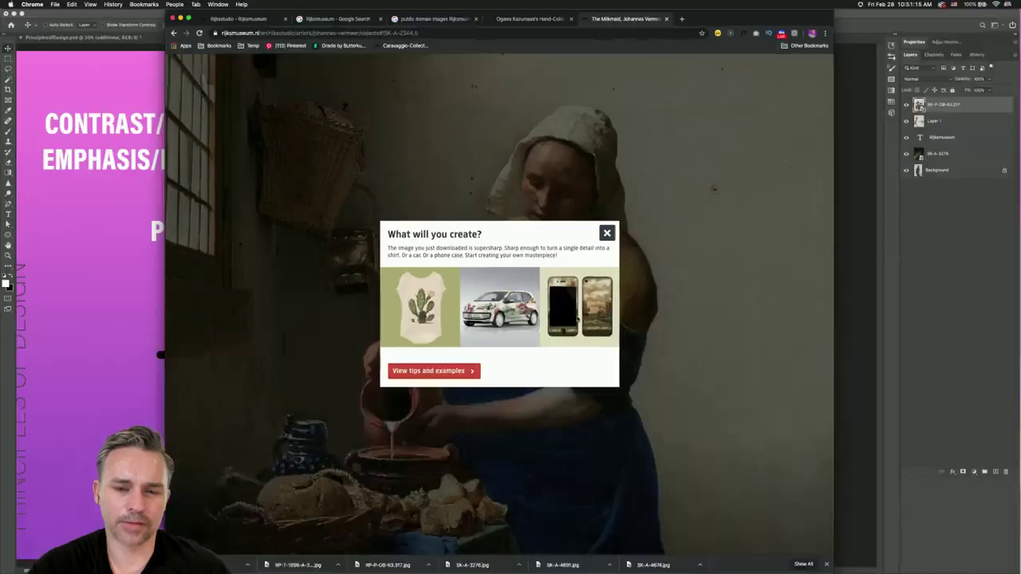
pyautogui.click(607, 233)
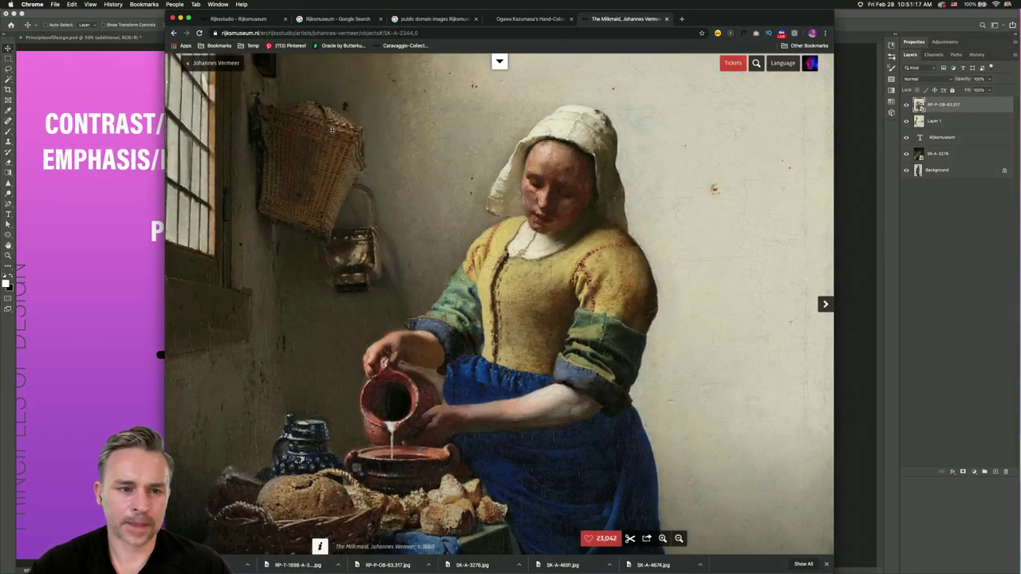
# - Go back through Johannes Vermeer to the Artists overview and open Jan Baptist Xaverij's page
pyautogui.click(201, 66)
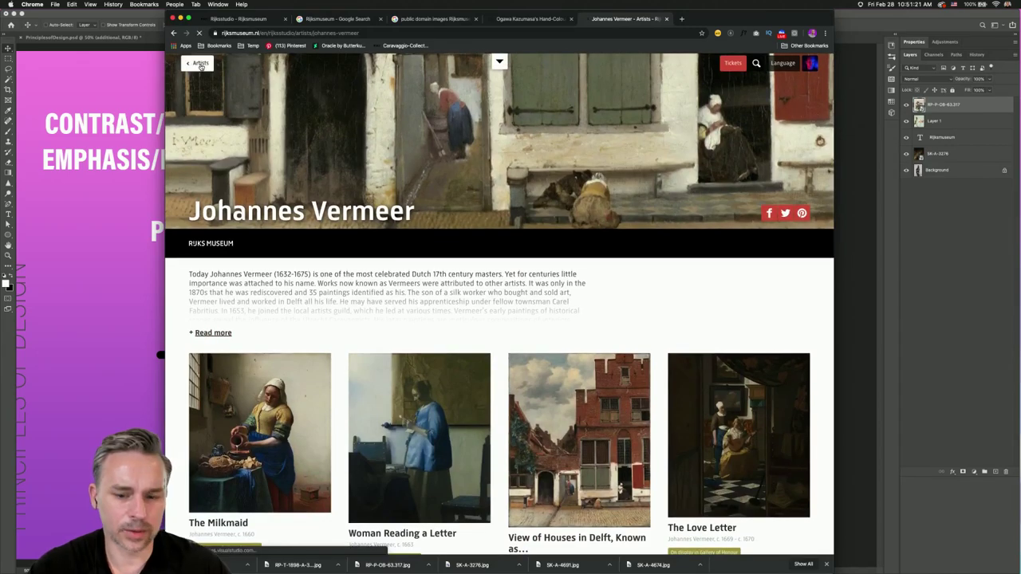
pyautogui.click(200, 64)
pyautogui.scroll(-3, 577, 349)
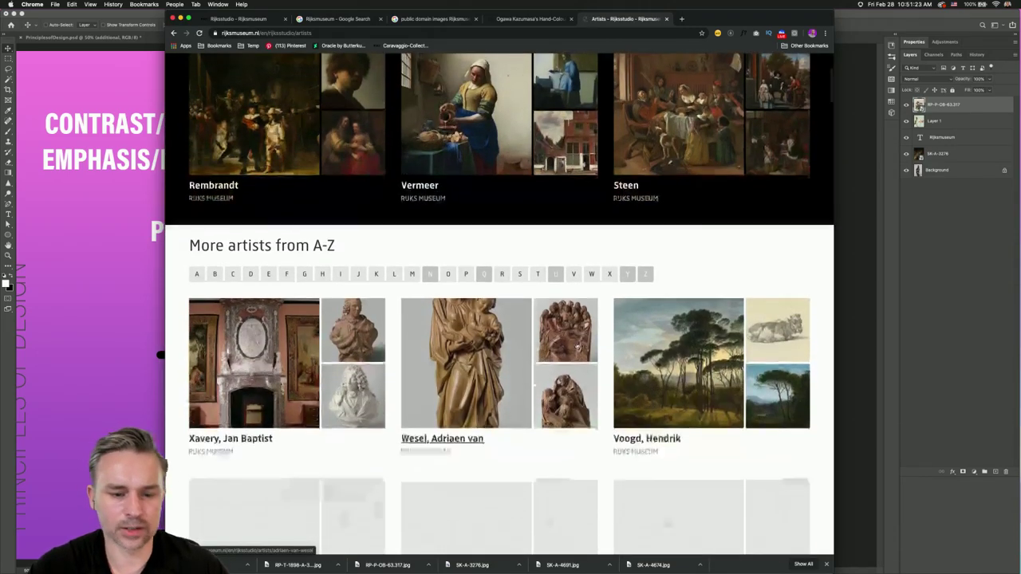
pyautogui.scroll(-1, 577, 349)
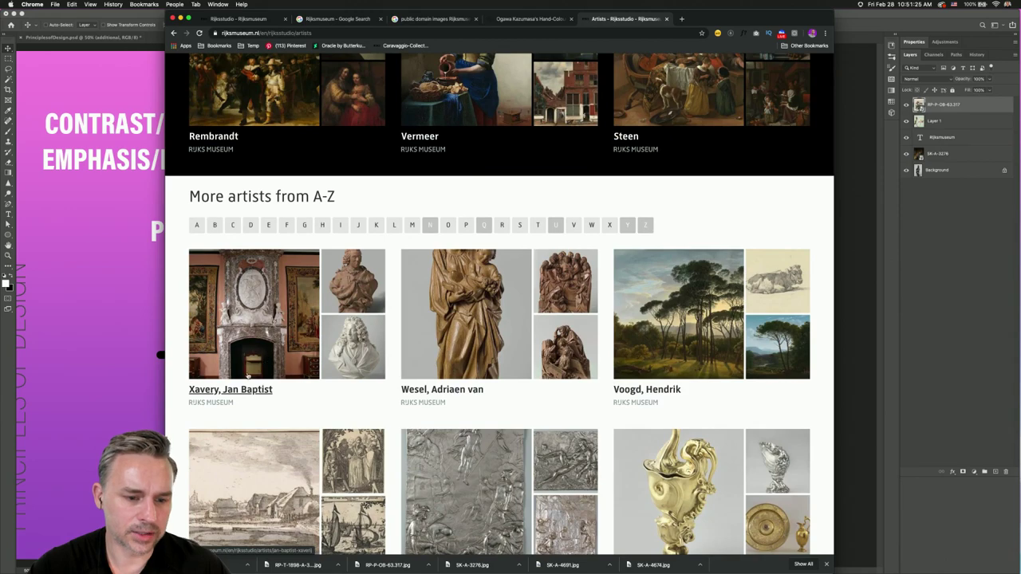
pyautogui.click(238, 390)
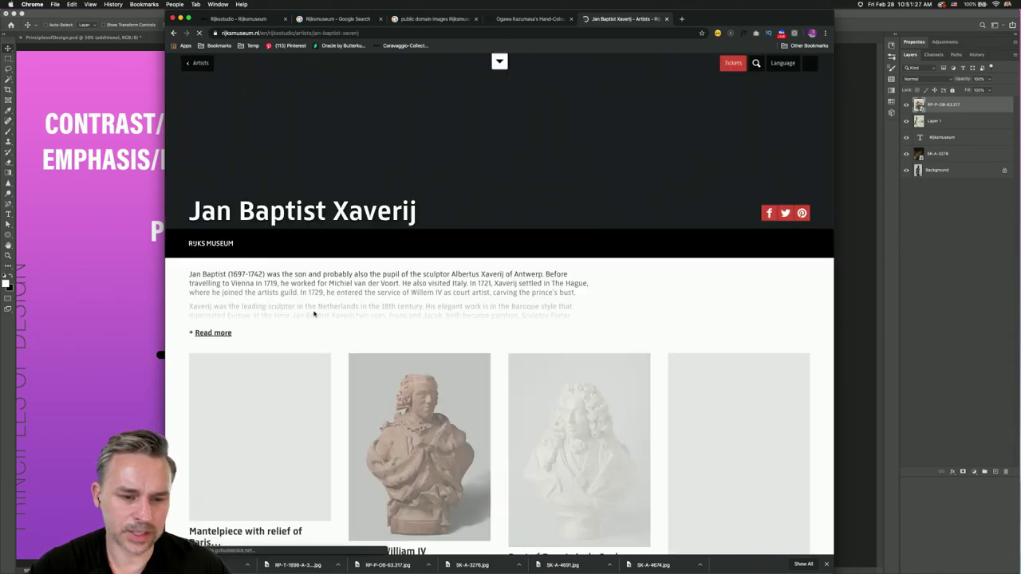
pyautogui.scroll(-5, 470, 263)
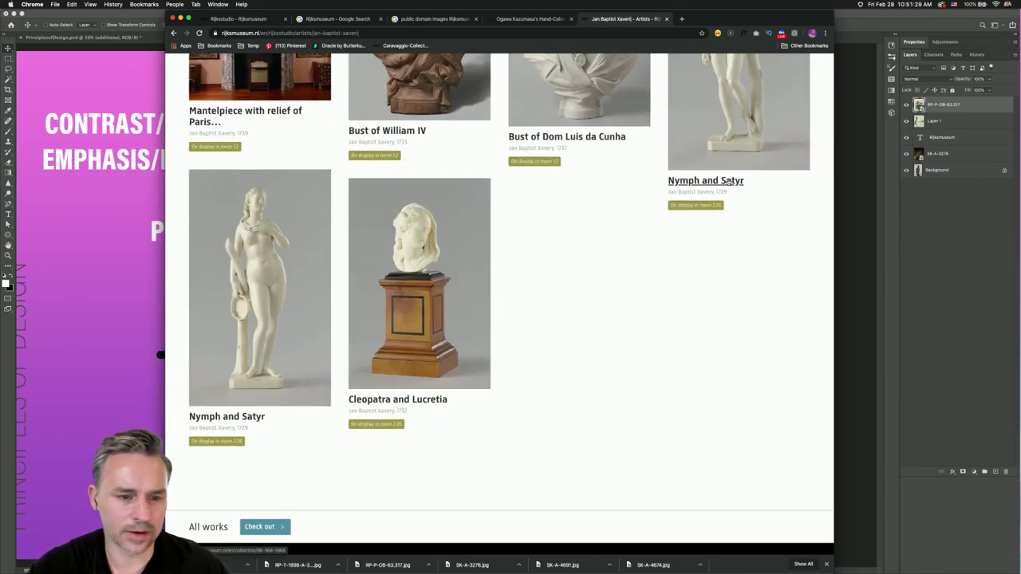
# - Download the Nymph and Satyr sculpture image and dismiss the promotion
pyautogui.click(240, 278)
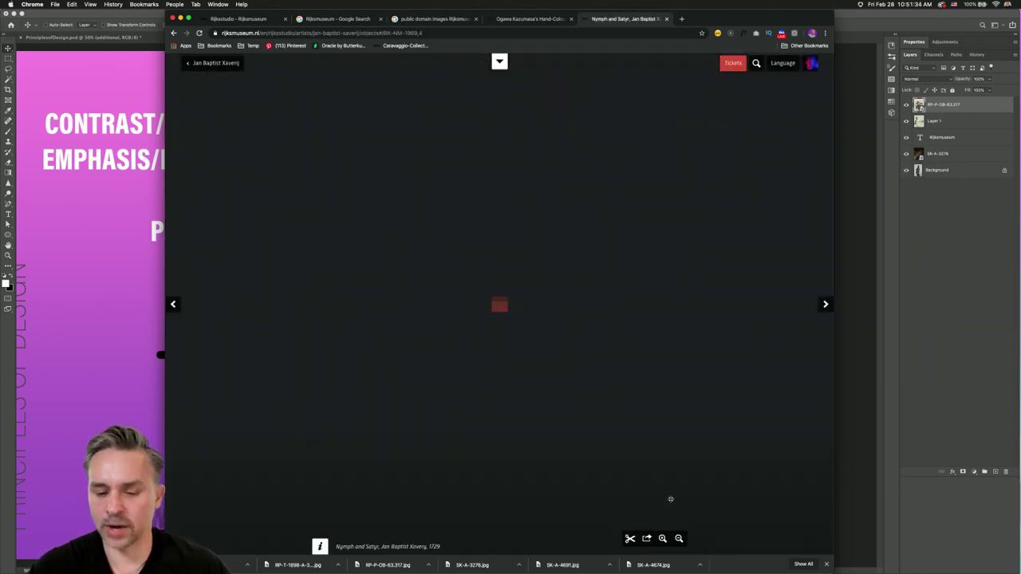
pyautogui.click(646, 538)
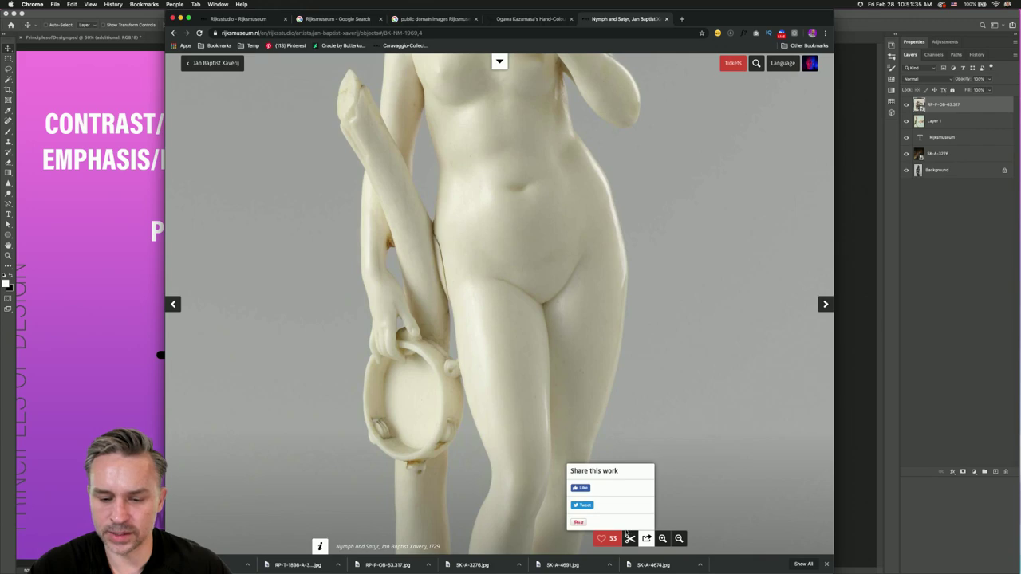
pyautogui.click(629, 538)
pyautogui.click(603, 520)
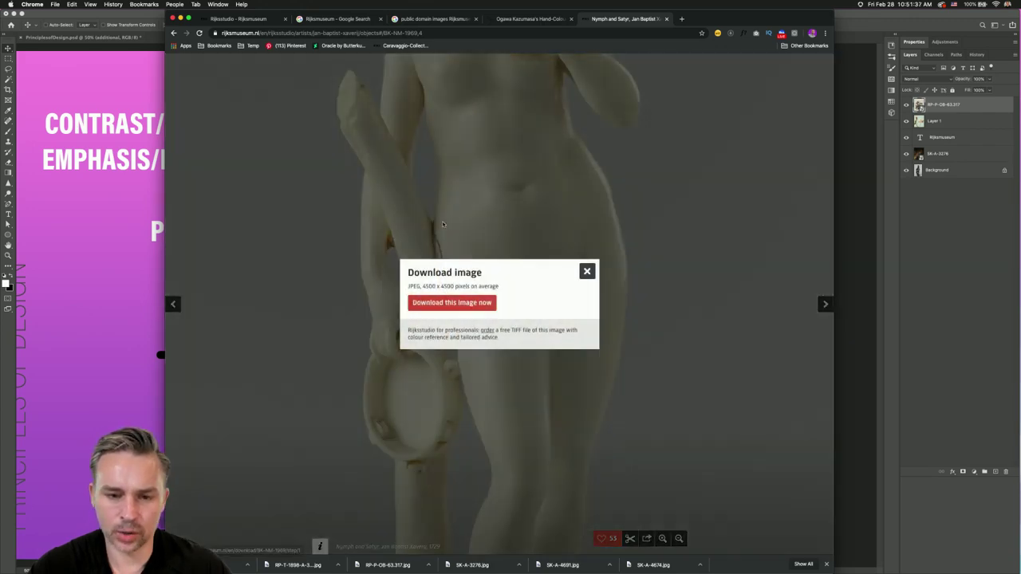
pyautogui.click(422, 303)
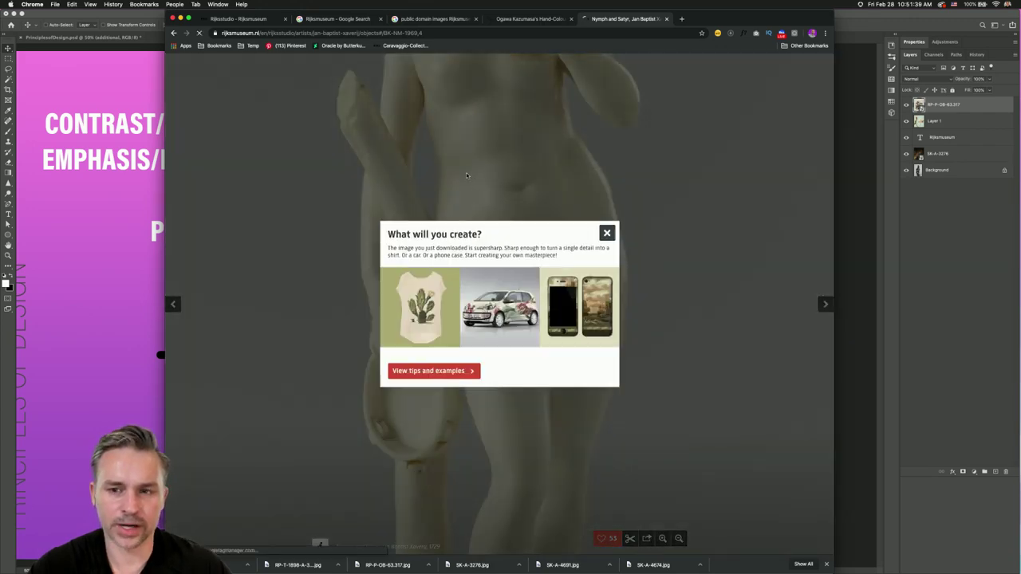
pyautogui.click(606, 230)
# - Return to Xaverij's artist page after glancing at the Rijksmuseum Google search results tab
pyautogui.click(210, 63)
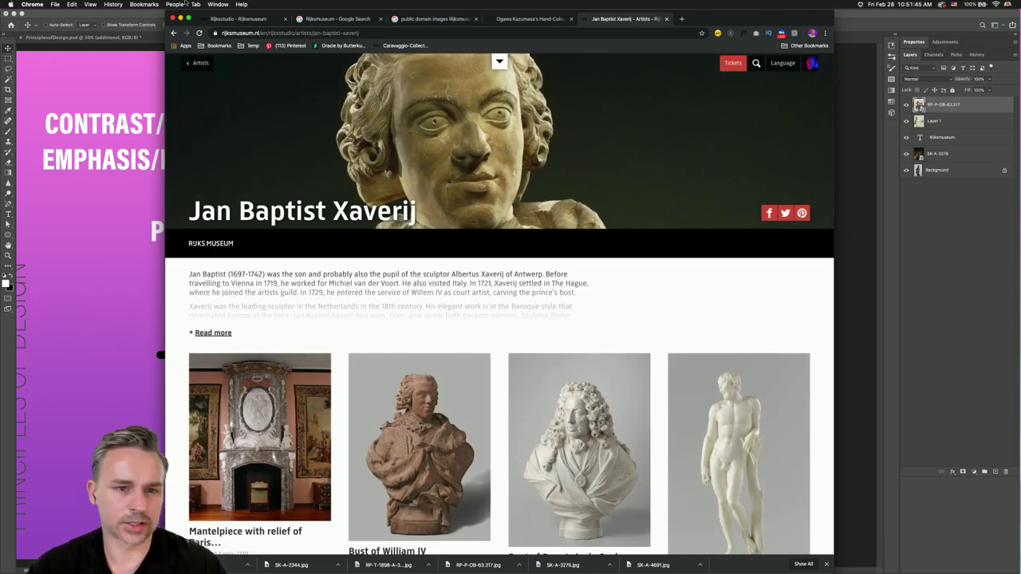
pyautogui.click(336, 21)
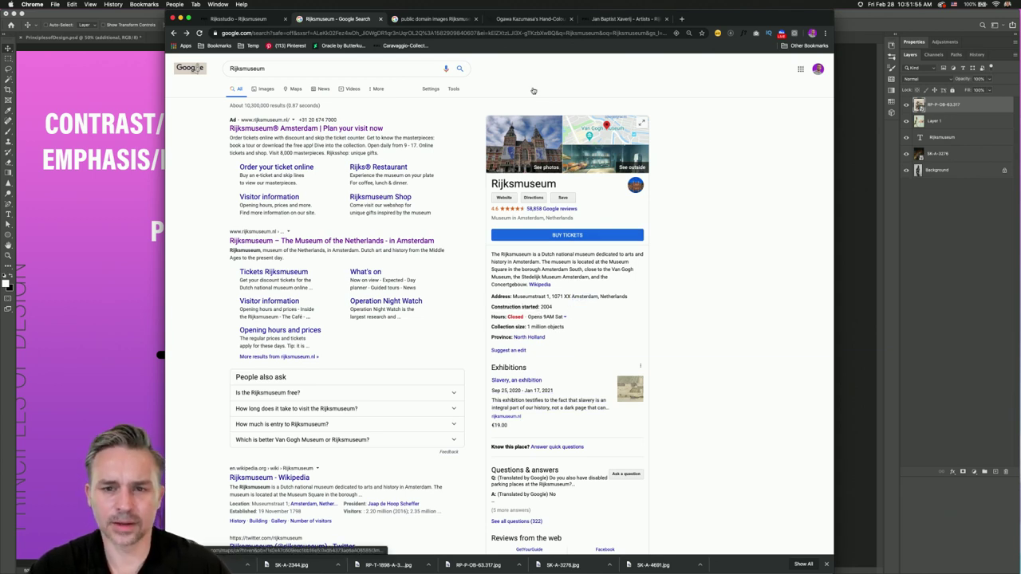
pyautogui.click(626, 20)
pyautogui.scroll(-4, 449, 253)
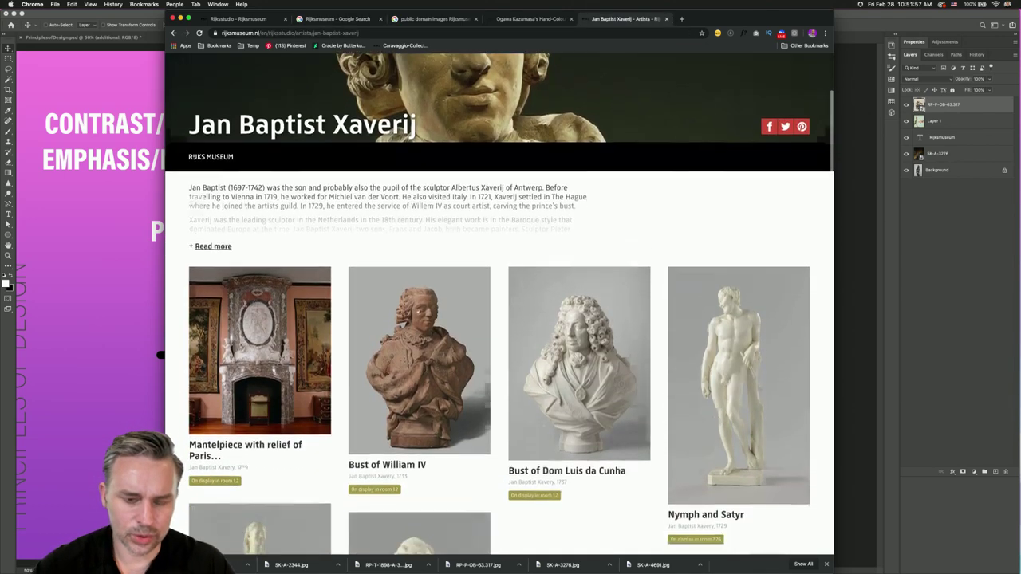
# - Download the Bust of William IV image, then return to the Artists overview
pyautogui.click(399, 325)
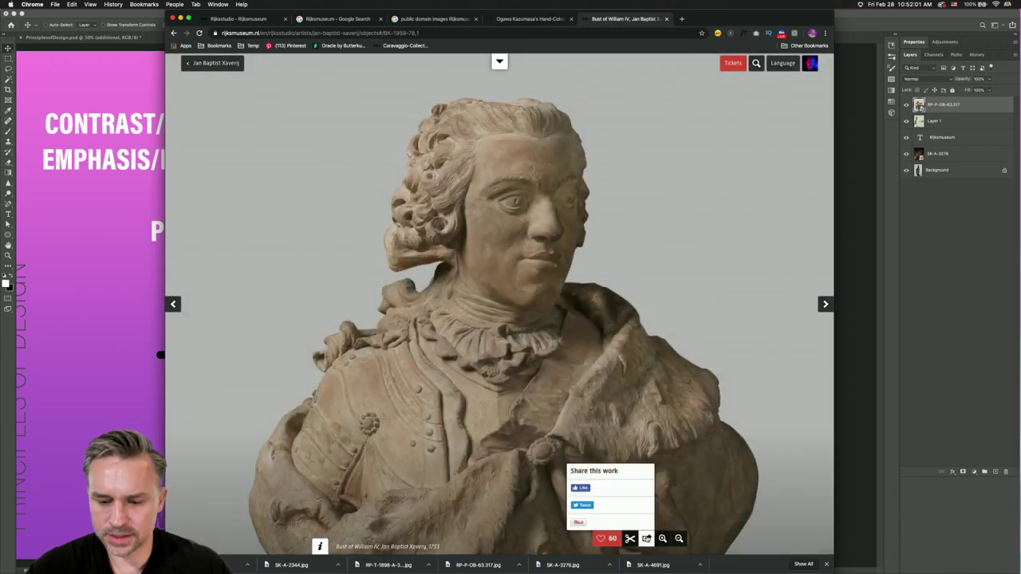
pyautogui.moveTo(630, 539)
pyautogui.click(613, 518)
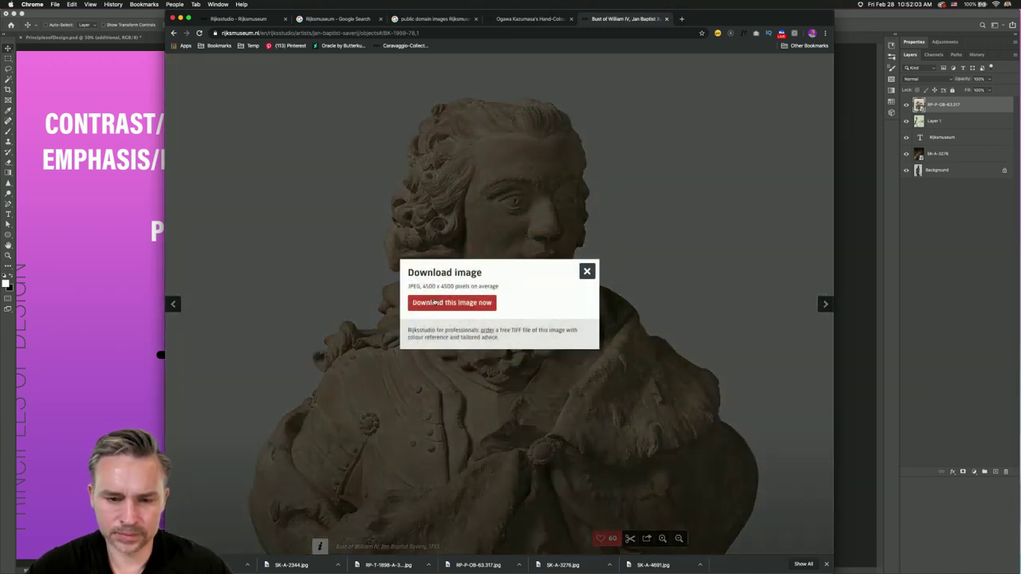
pyautogui.click(451, 302)
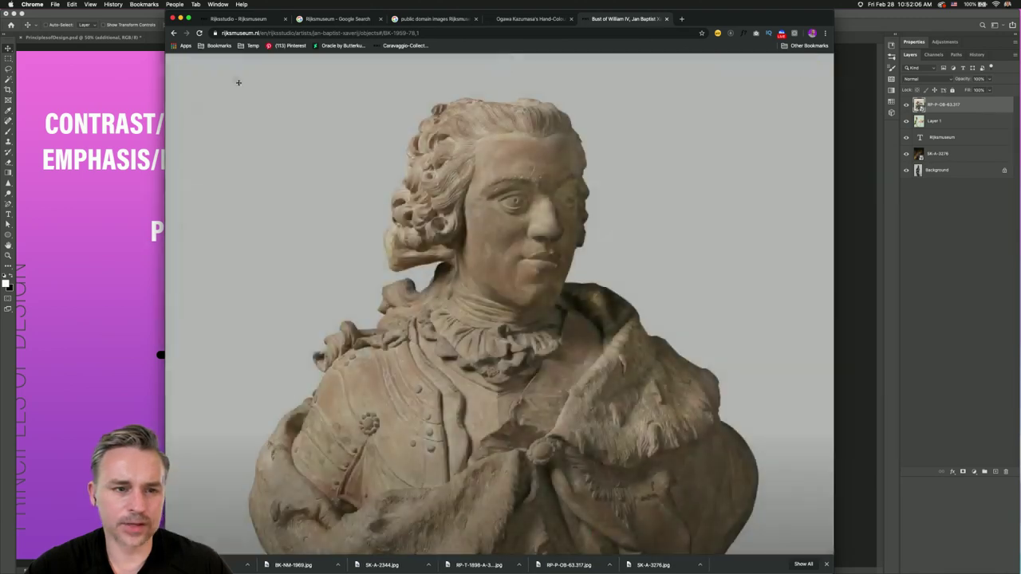
pyautogui.click(607, 233)
pyautogui.click(195, 63)
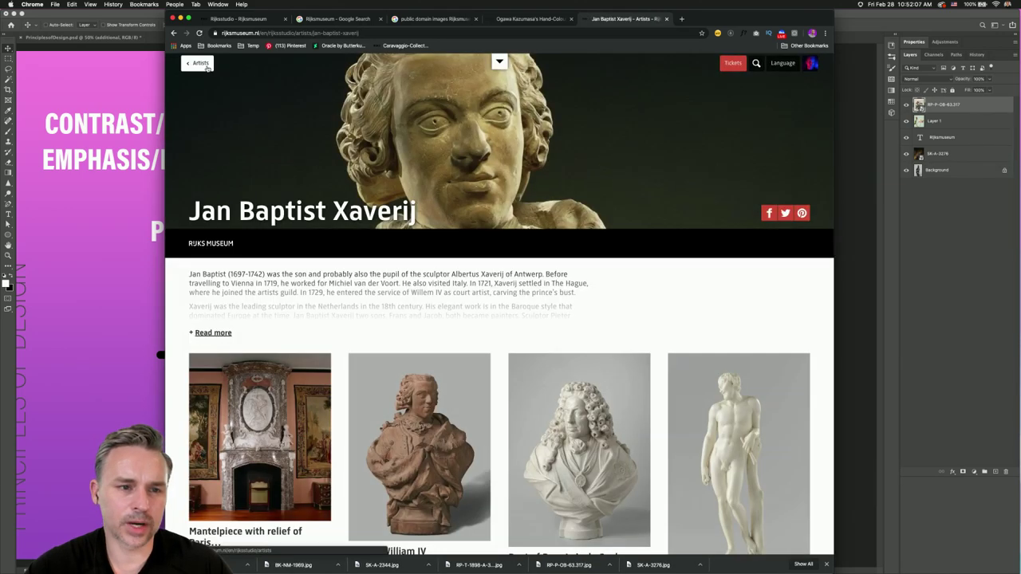
pyautogui.click(195, 64)
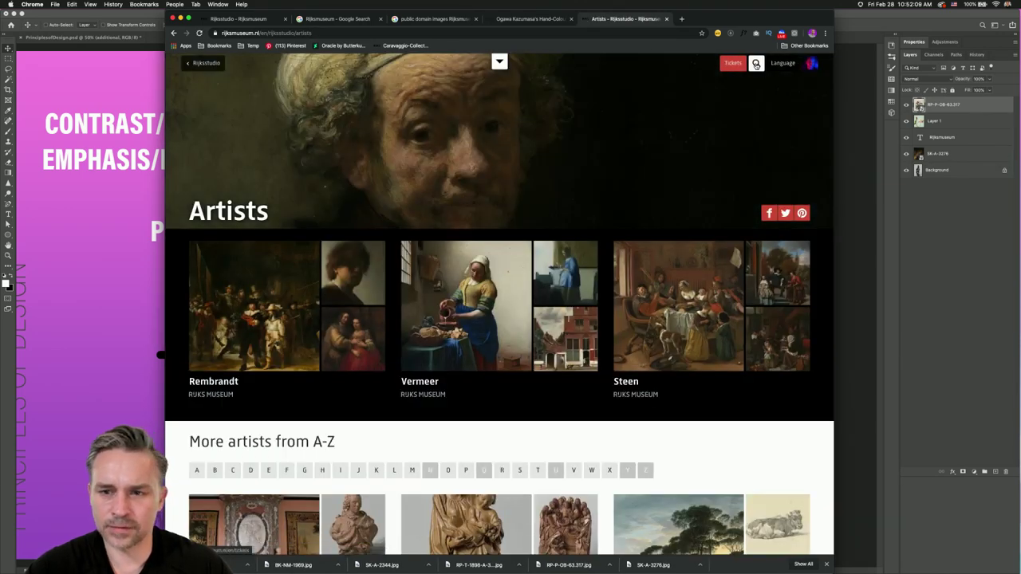
# - Search 'flowers' and open the Flowers set of botanical prints
pyautogui.click(755, 64)
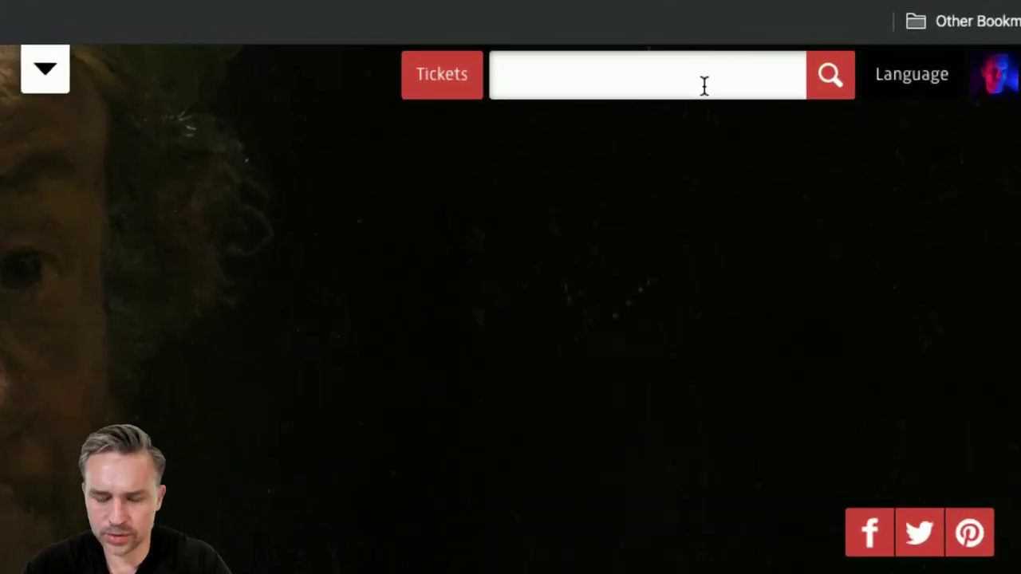
pyautogui.write('flowers')
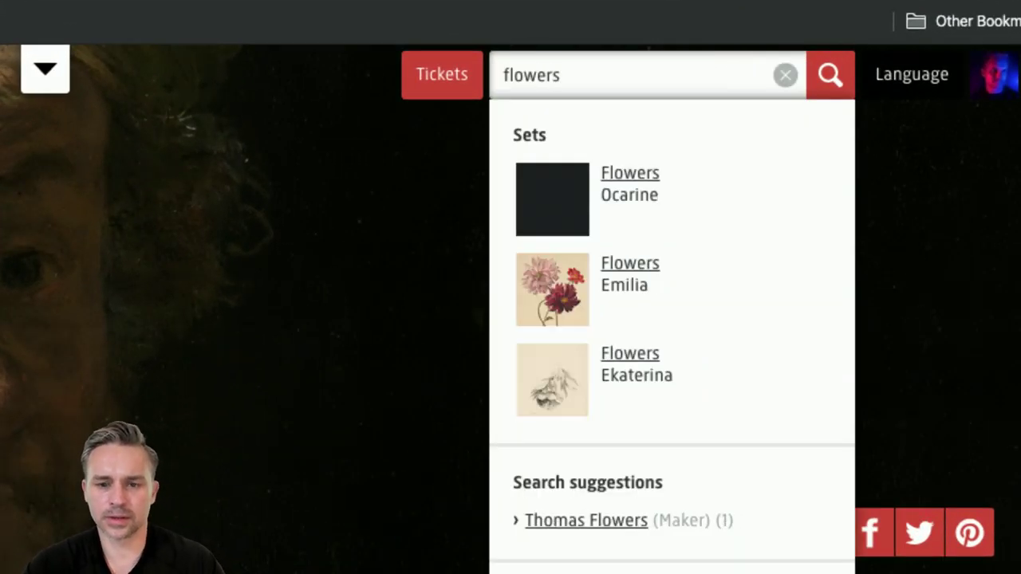
pyautogui.click(621, 266)
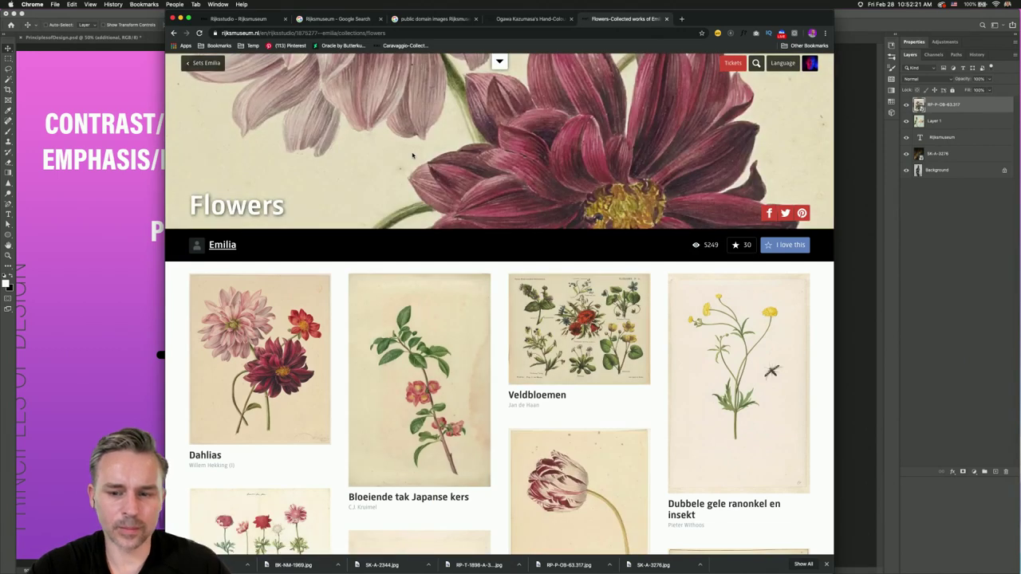
pyautogui.scroll(-3, 475, 202)
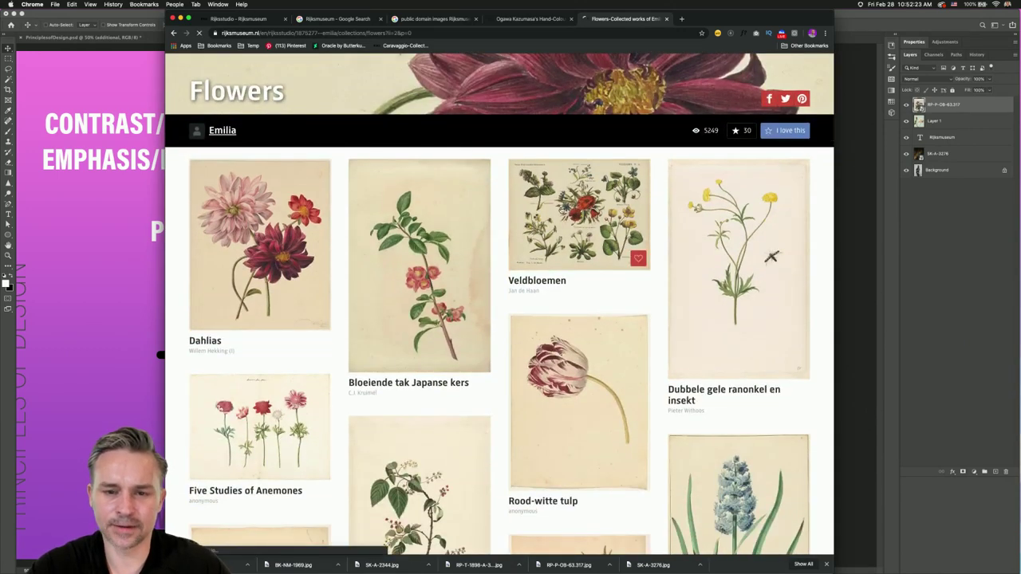
# - Download the full-size Veldbloemen print image and close the popup
pyautogui.click(561, 210)
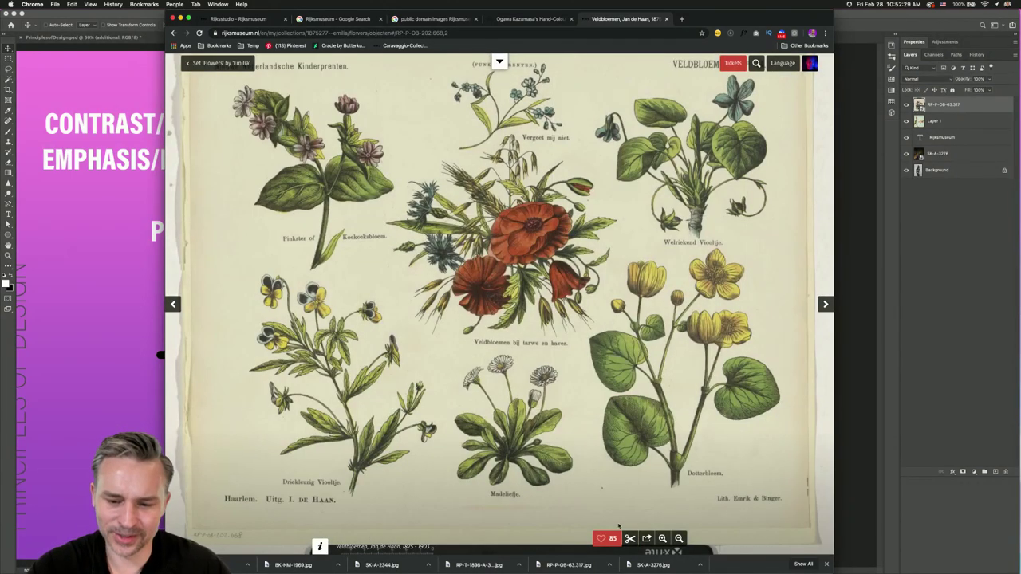
pyautogui.click(629, 539)
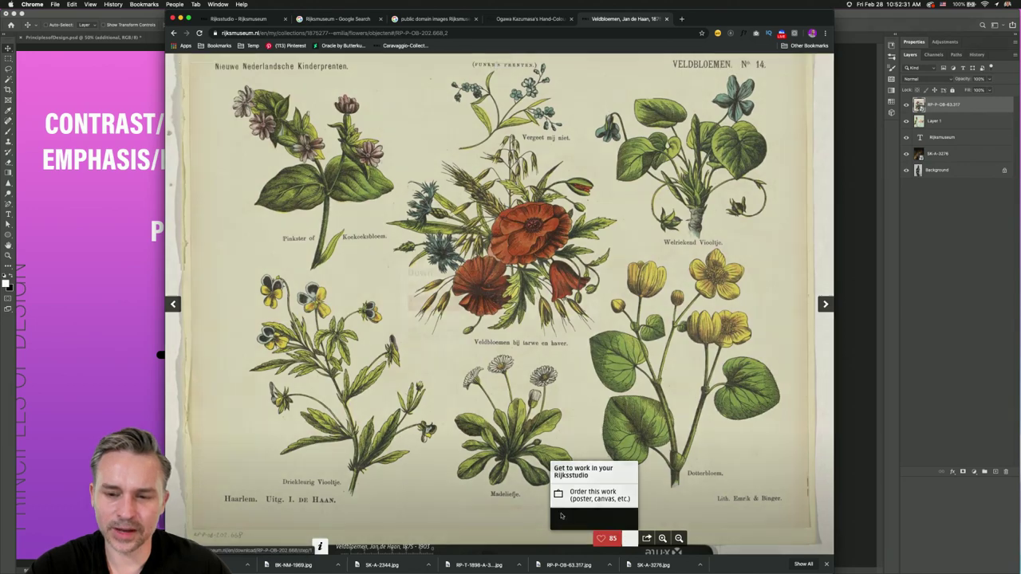
pyautogui.click(560, 516)
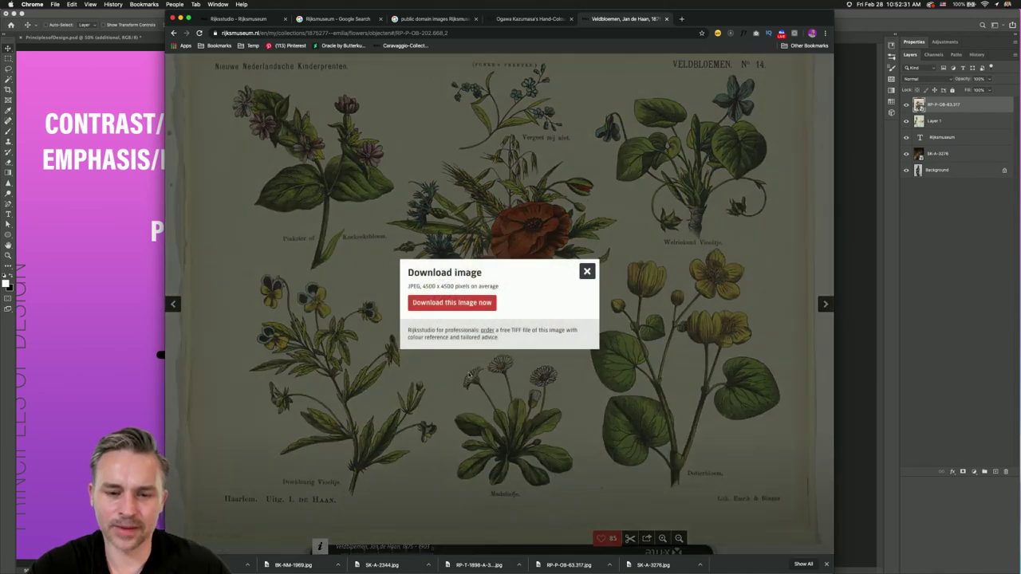
pyautogui.click(452, 303)
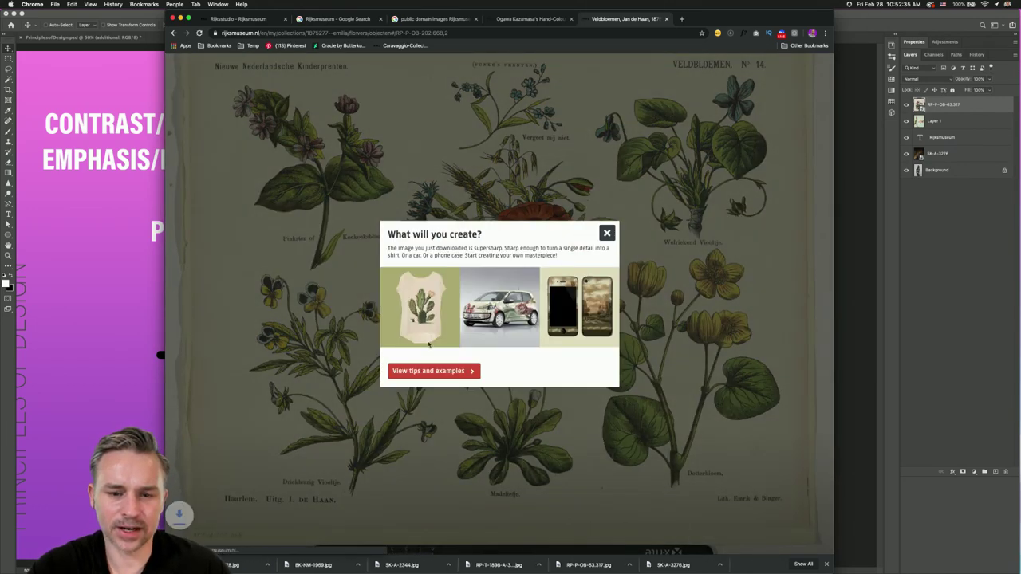
pyautogui.click(604, 233)
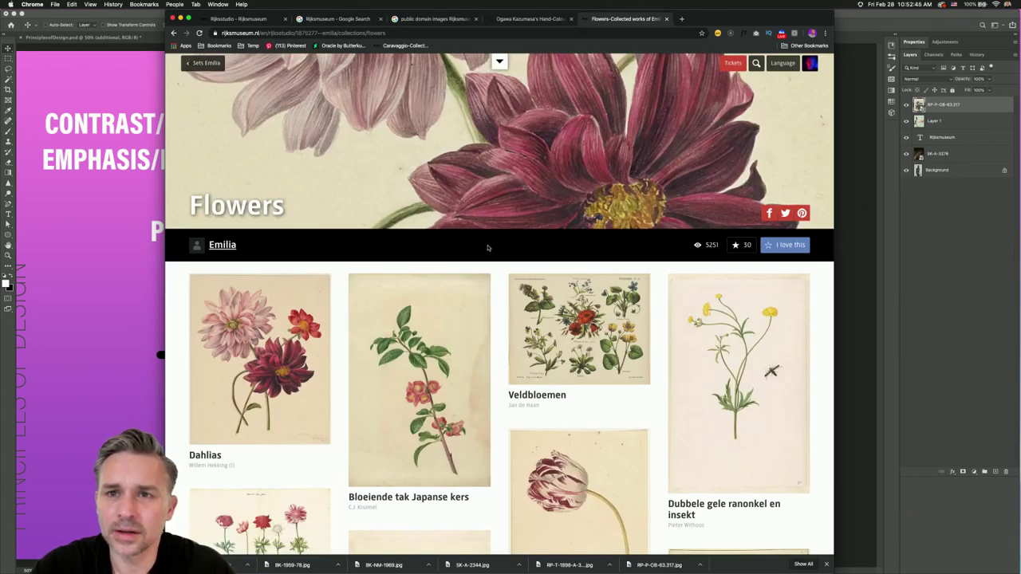
# - Download the full-size Tulip print image from the Flowers set and close the popup
pyautogui.scroll(-15, 489, 249)
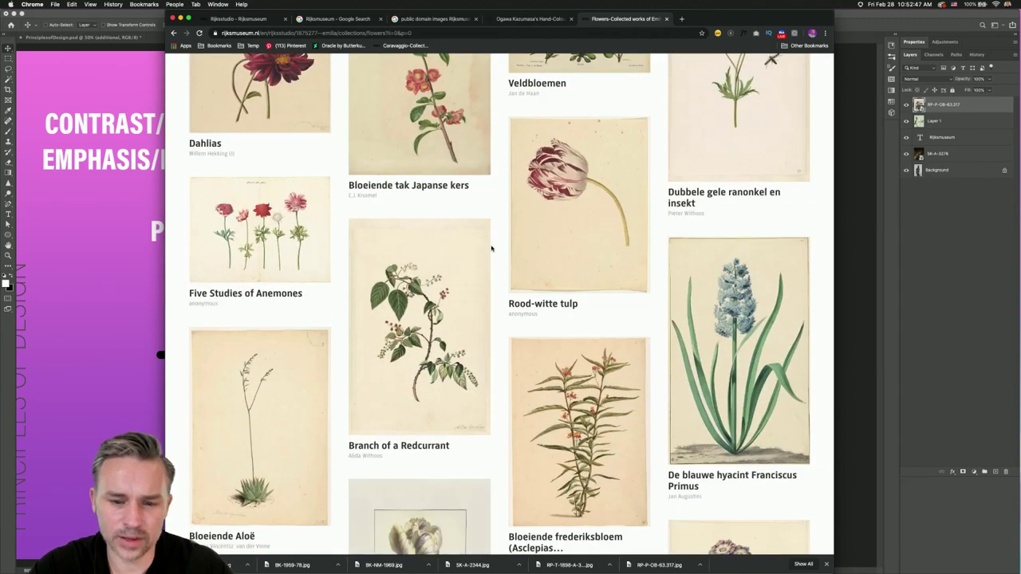
pyautogui.scroll(-5, 382, 298)
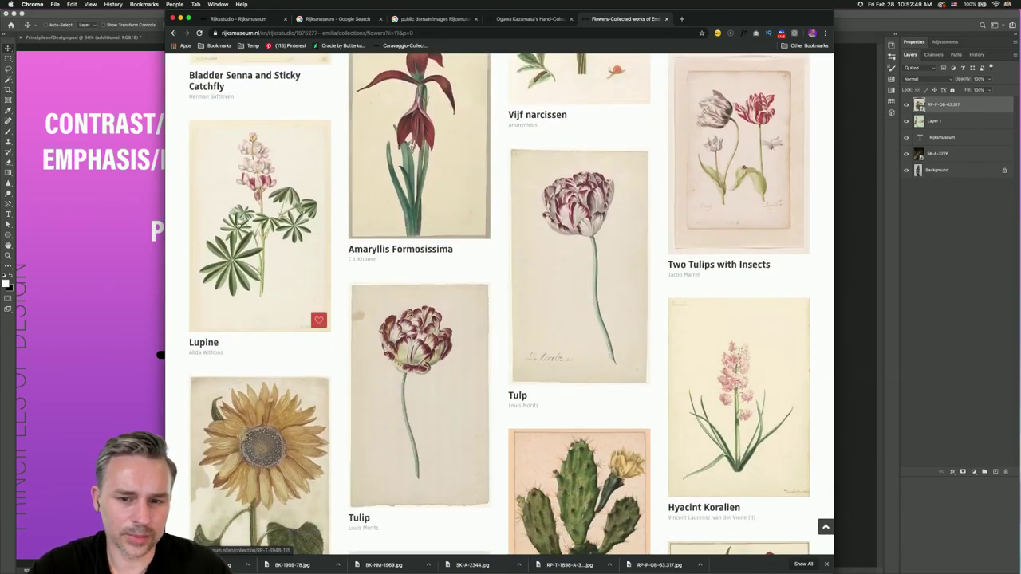
pyautogui.click(449, 364)
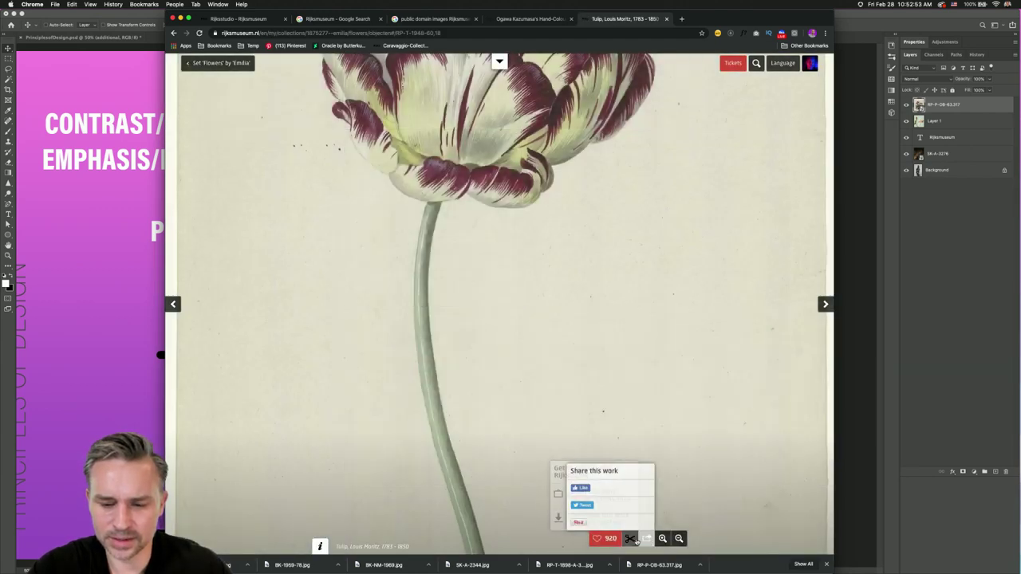
pyautogui.click(610, 526)
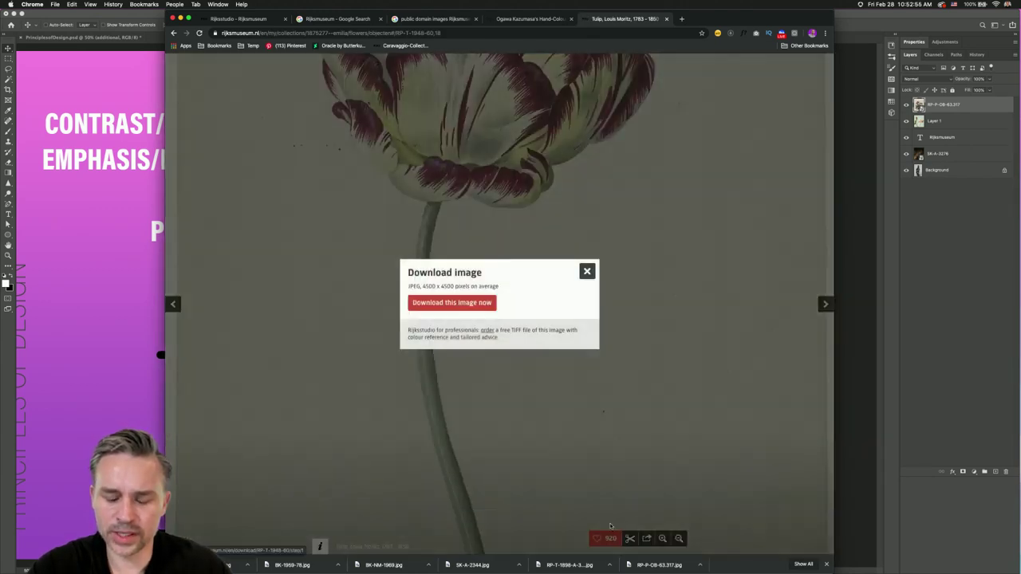
pyautogui.click(479, 303)
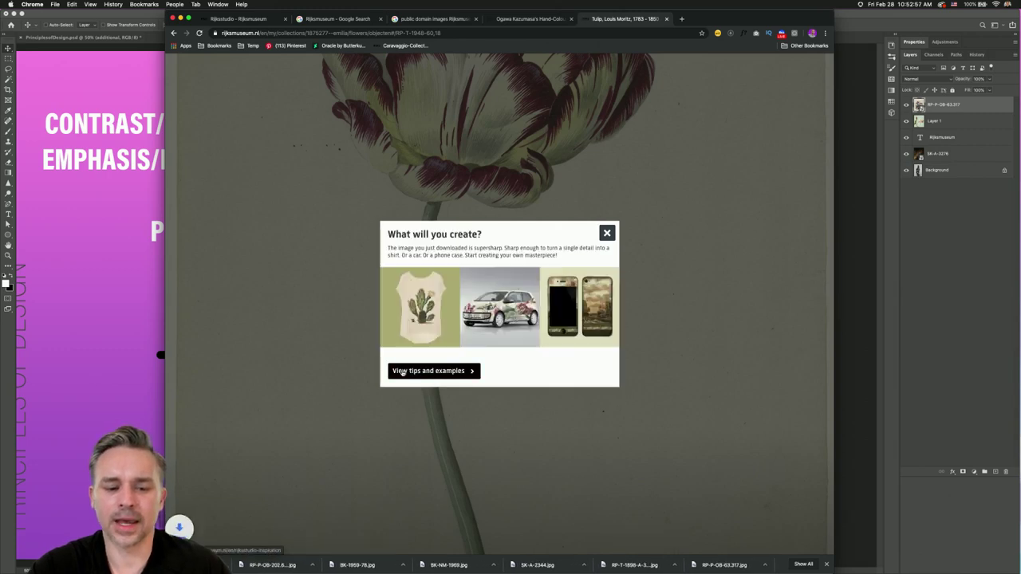
pyautogui.click(608, 233)
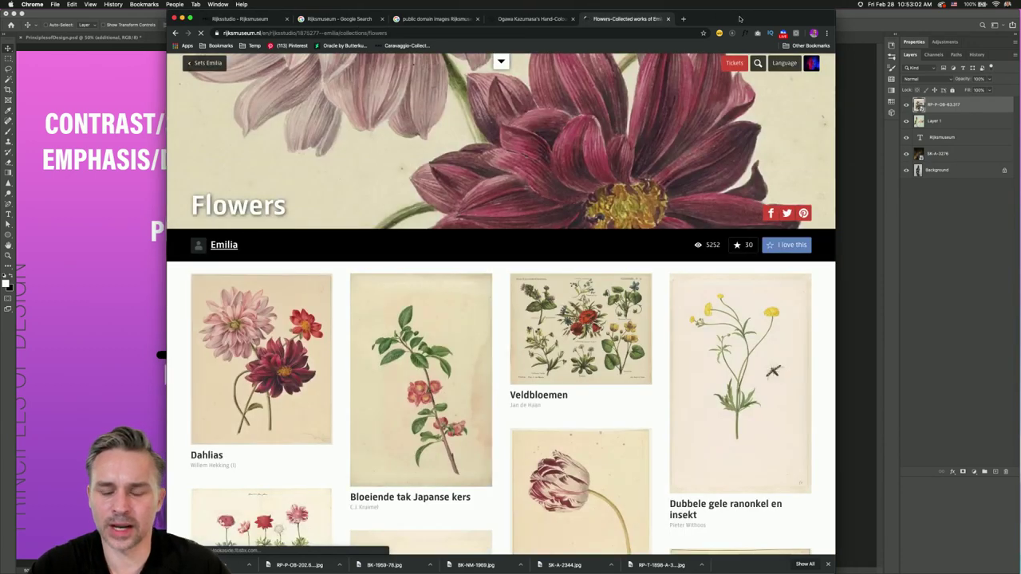
# - Reposition the browser window, then return to the collector's sets overview and dismiss the welcome popup
pyautogui.moveTo(734, 11); pyautogui.dragTo(856, 11)
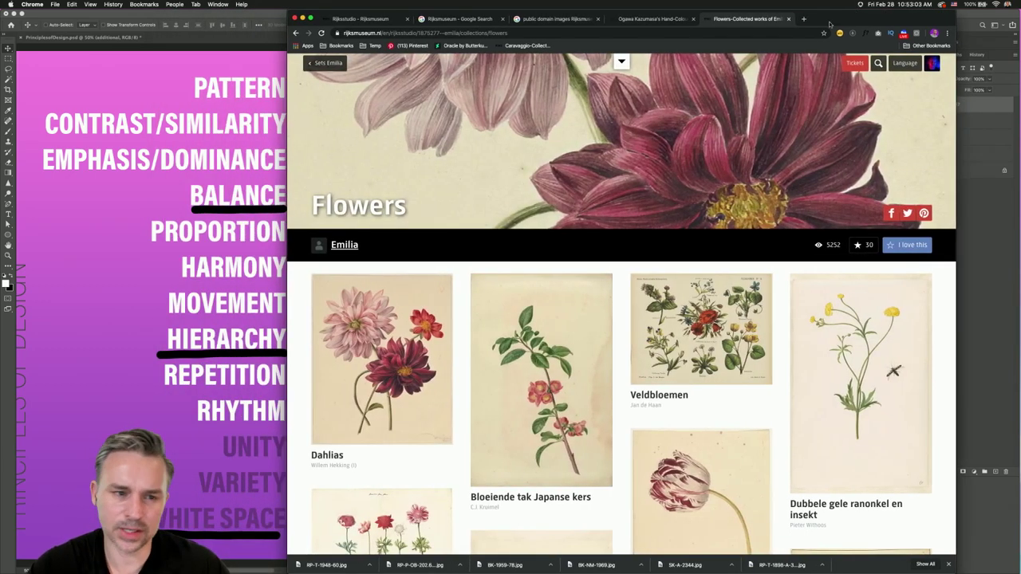
pyautogui.moveTo(318, 15); pyautogui.dragTo(345, 13)
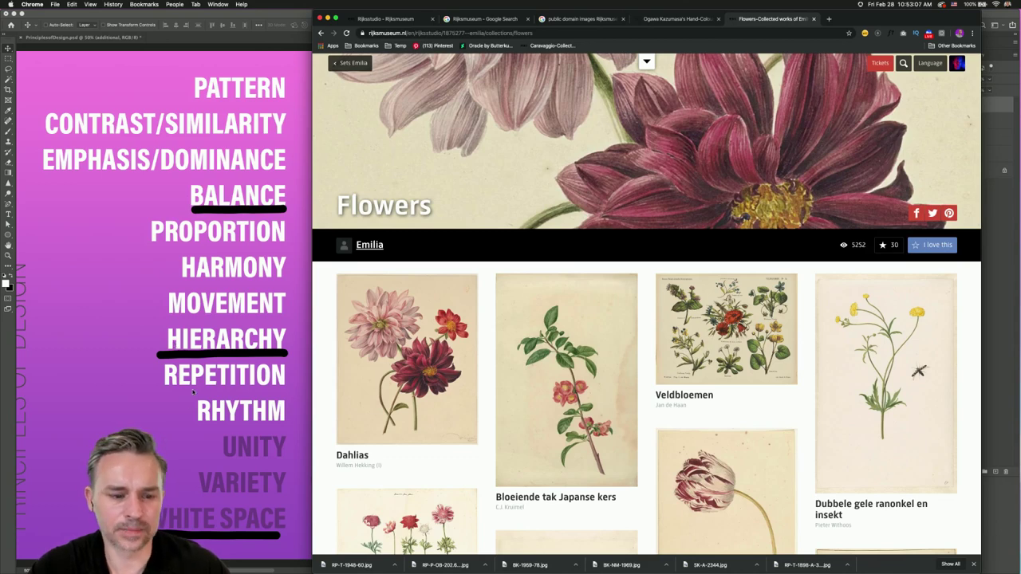
pyautogui.moveTo(876, 14); pyautogui.dragTo(753, 13)
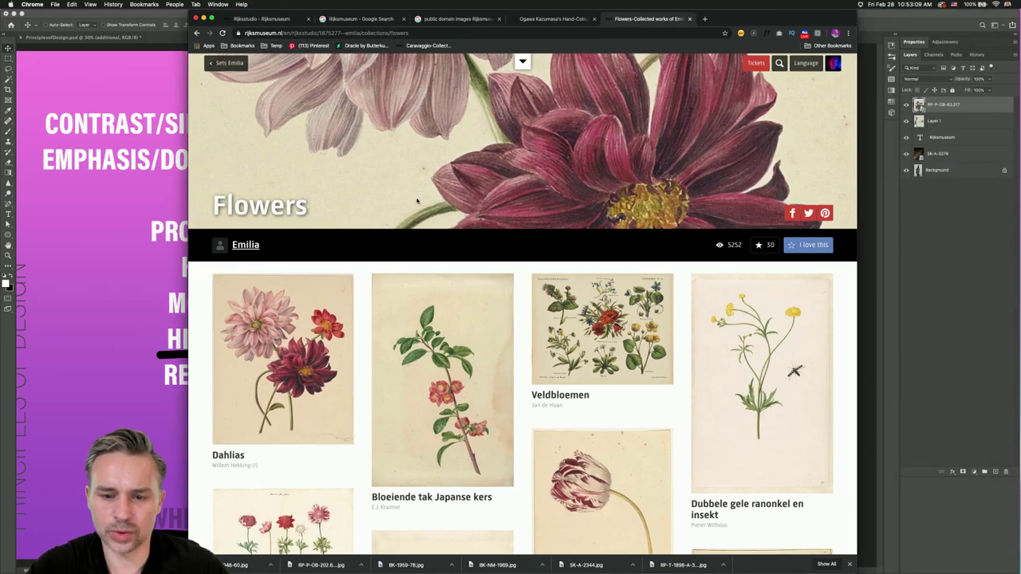
pyautogui.click(231, 63)
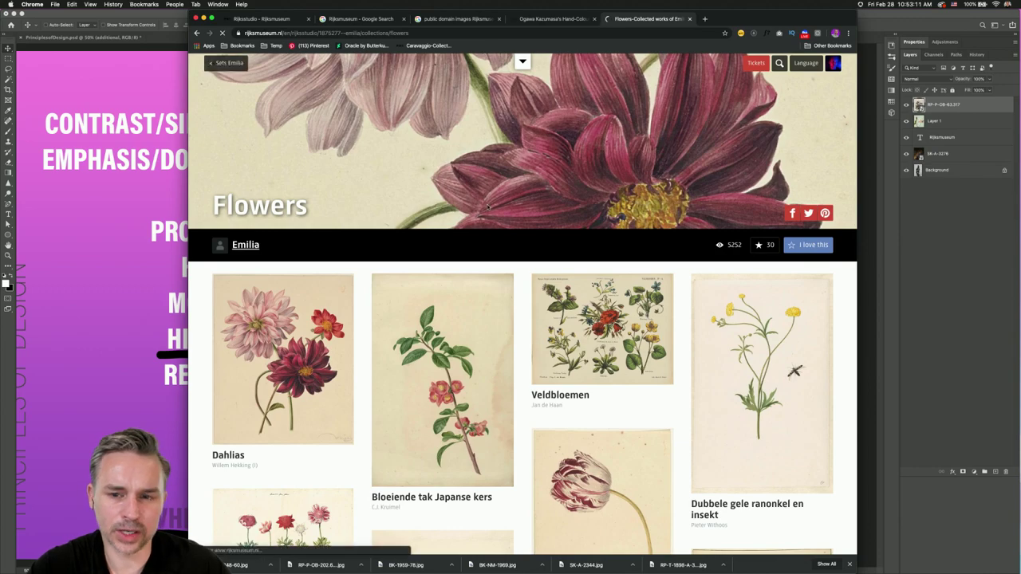
pyautogui.scroll(-5, 501, 238)
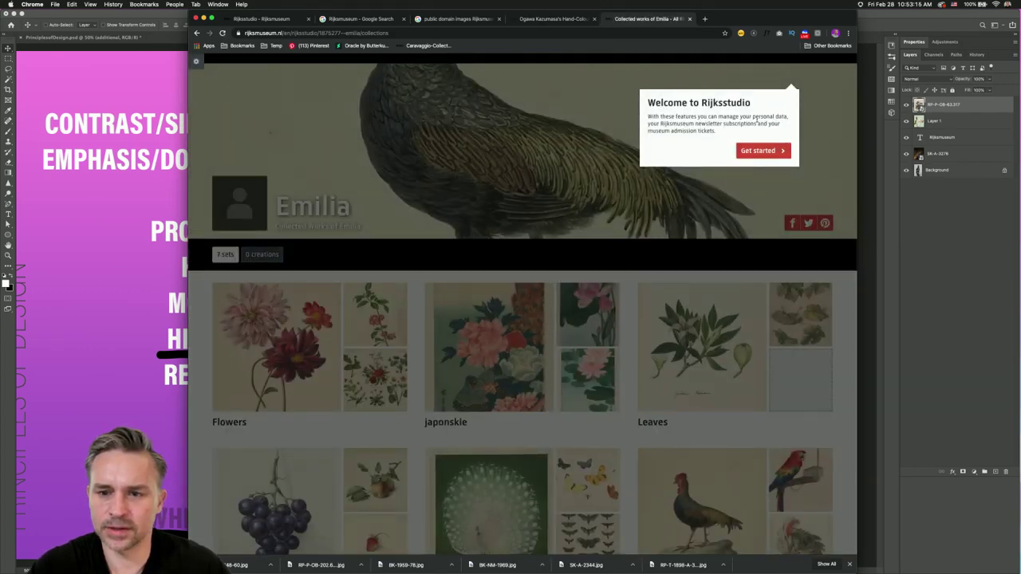
pyautogui.click(455, 110)
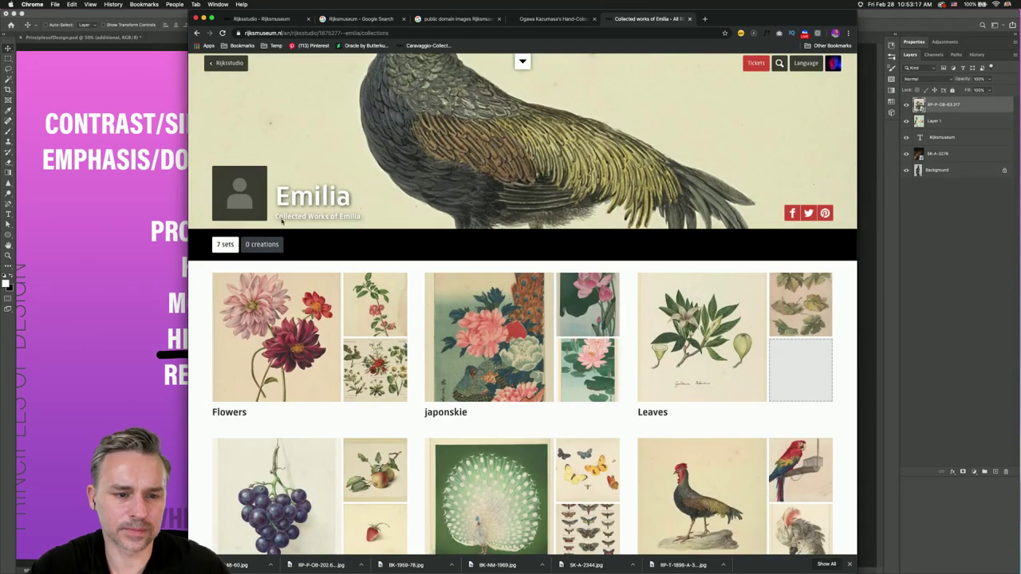
pyautogui.click(779, 63)
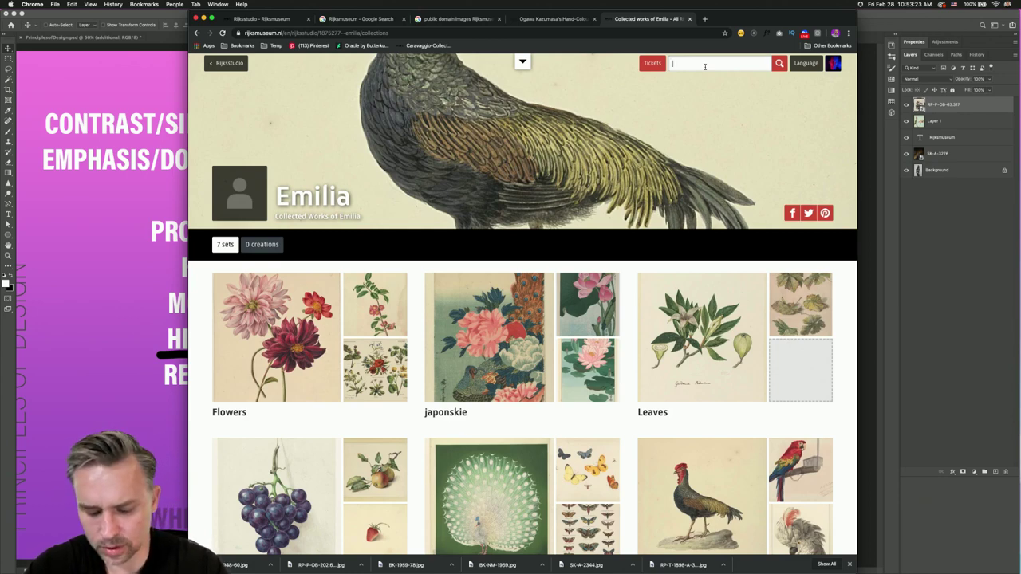
# - Search for 'landscapes' and open Winter Landscape with Ice Skaters
pyautogui.write('landscap')
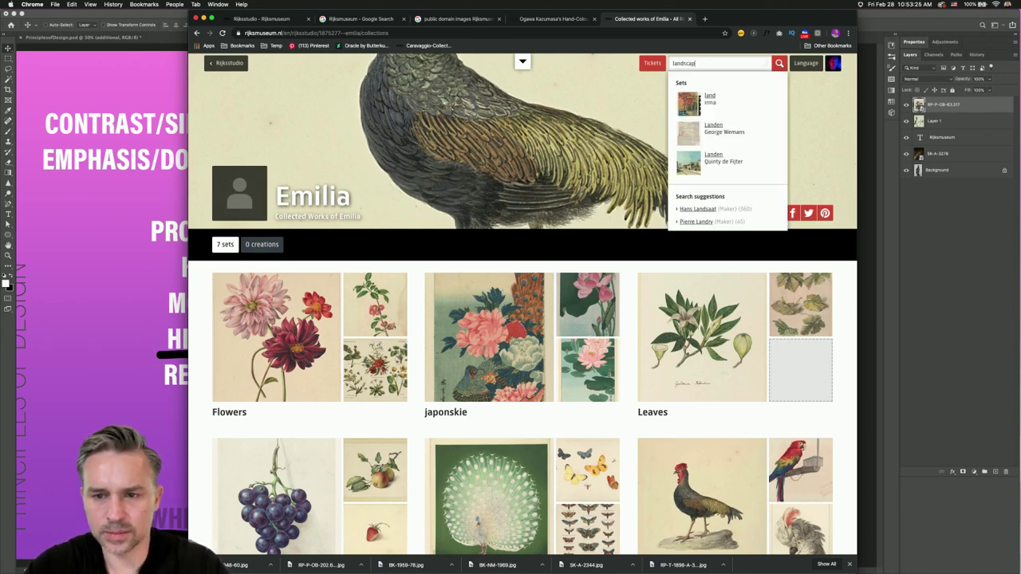
pyautogui.write('es')
pyautogui.press('Return')
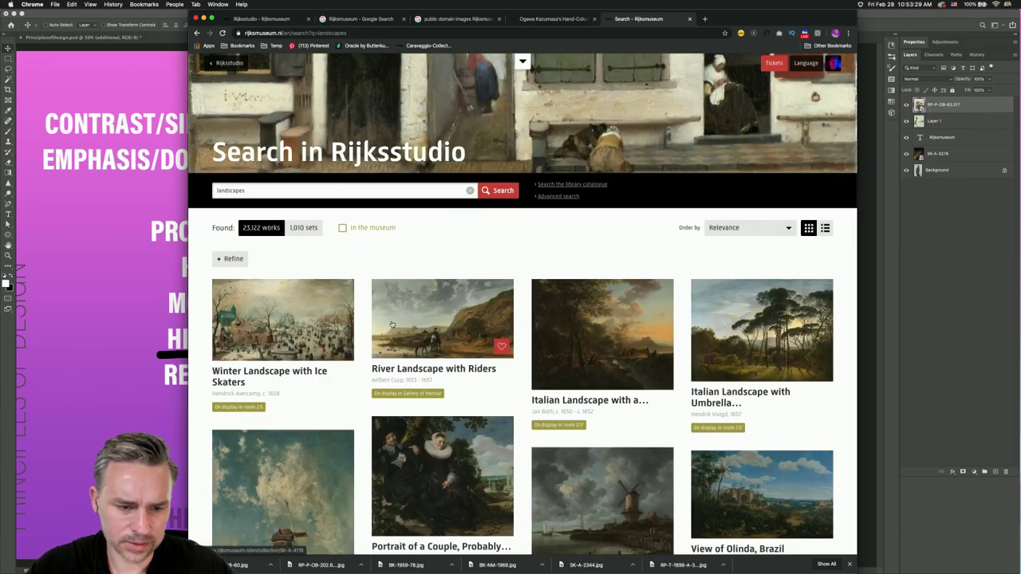
pyautogui.click(236, 336)
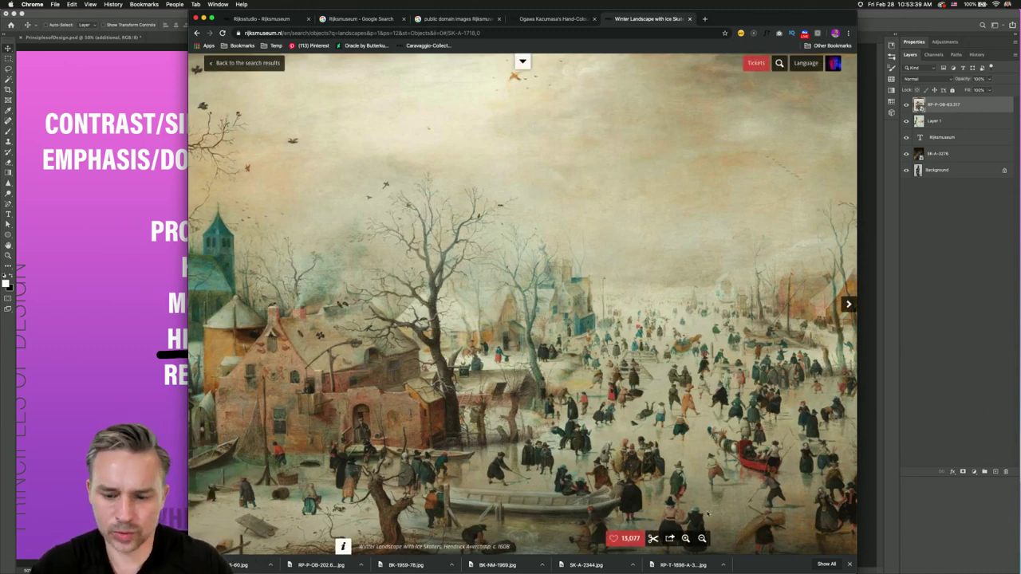
# - Download the full-size painting image, then close the file options and the popup
pyautogui.click(652, 539)
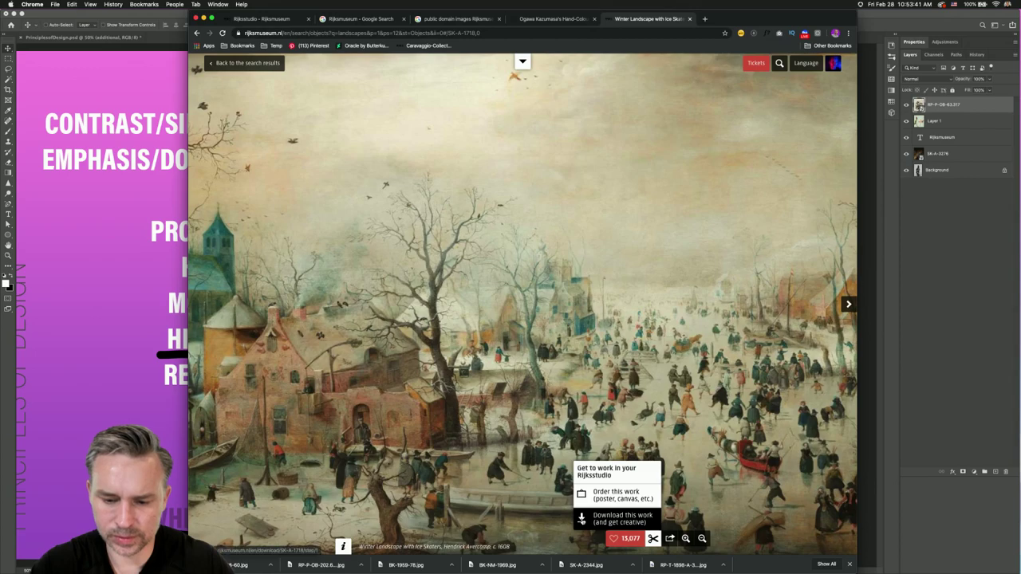
pyautogui.click(618, 519)
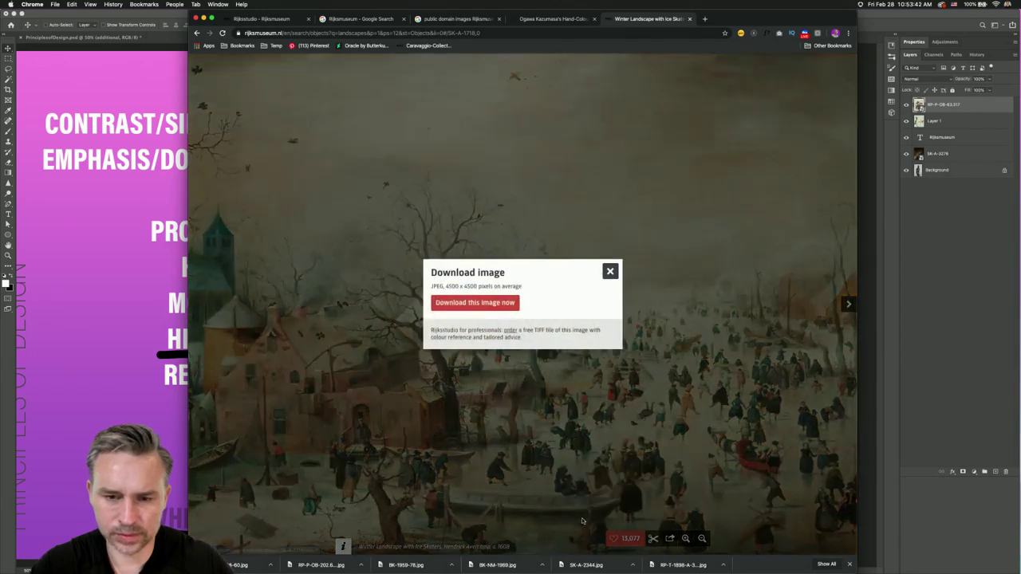
pyautogui.click(463, 310)
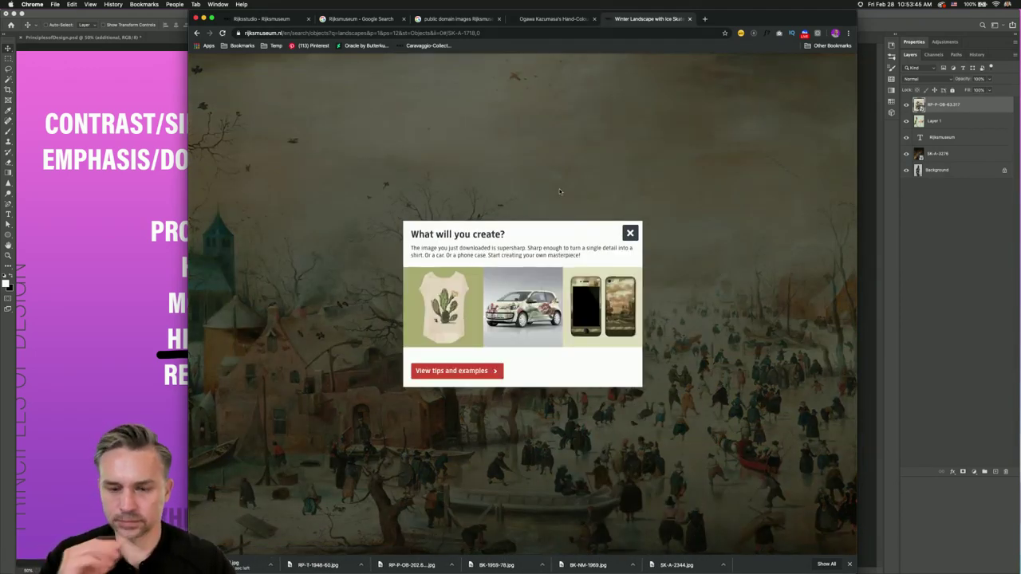
pyautogui.click(269, 564)
pyautogui.press('Escape')
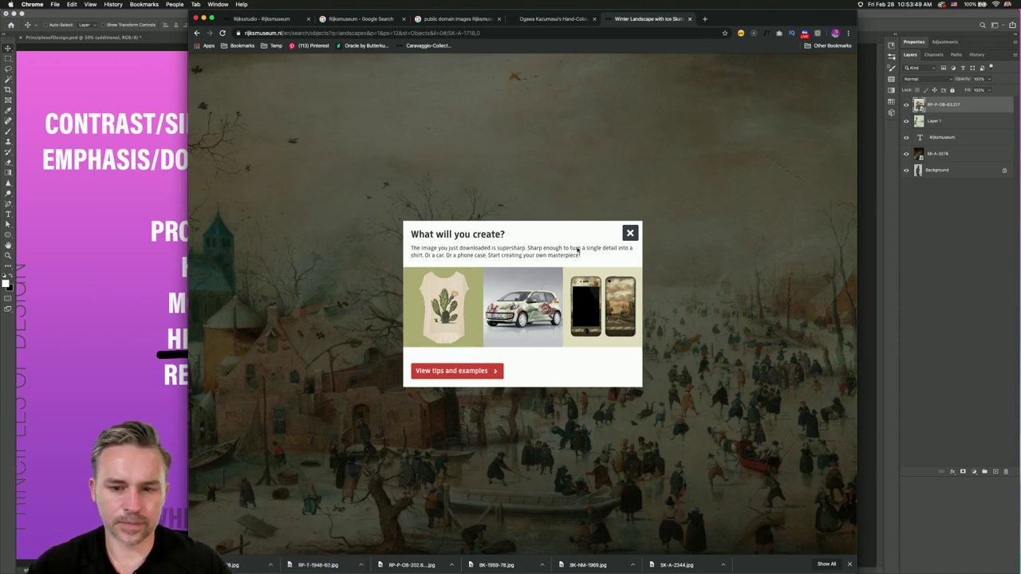
pyautogui.click(630, 233)
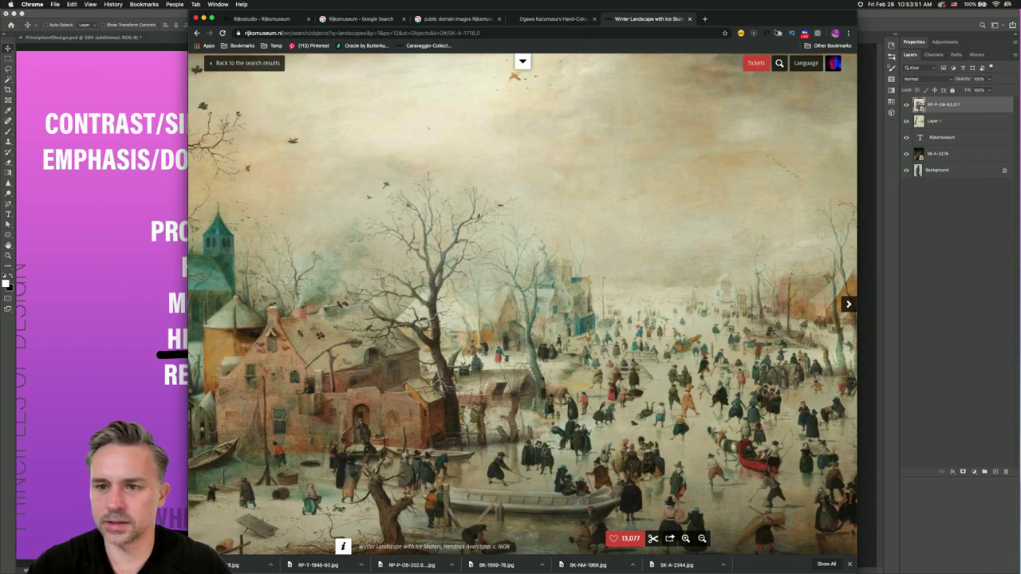
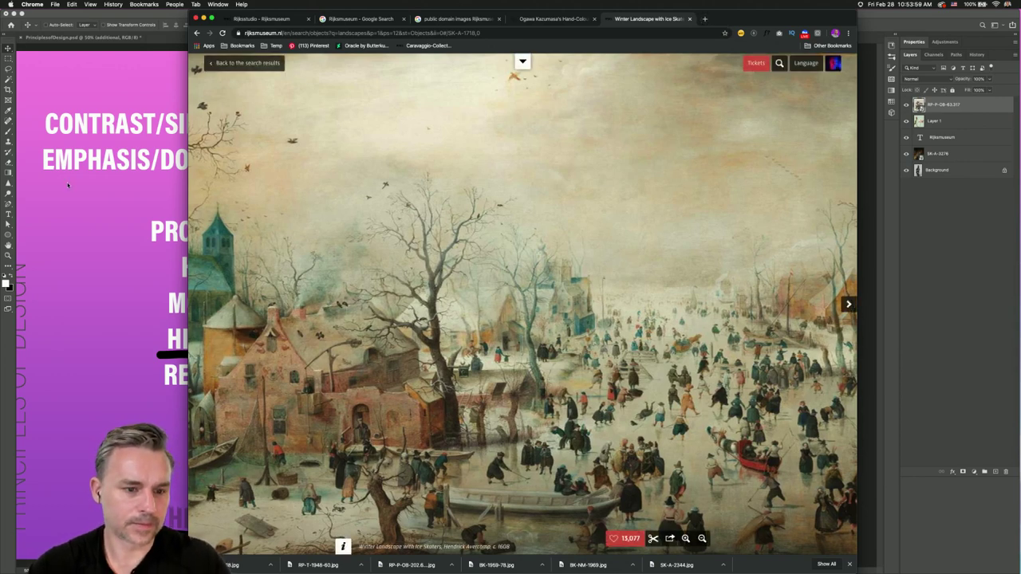
# - Go back to the Rijksstudio landscapes search results and open the Downloads folder in Finder
pyautogui.click(232, 63)
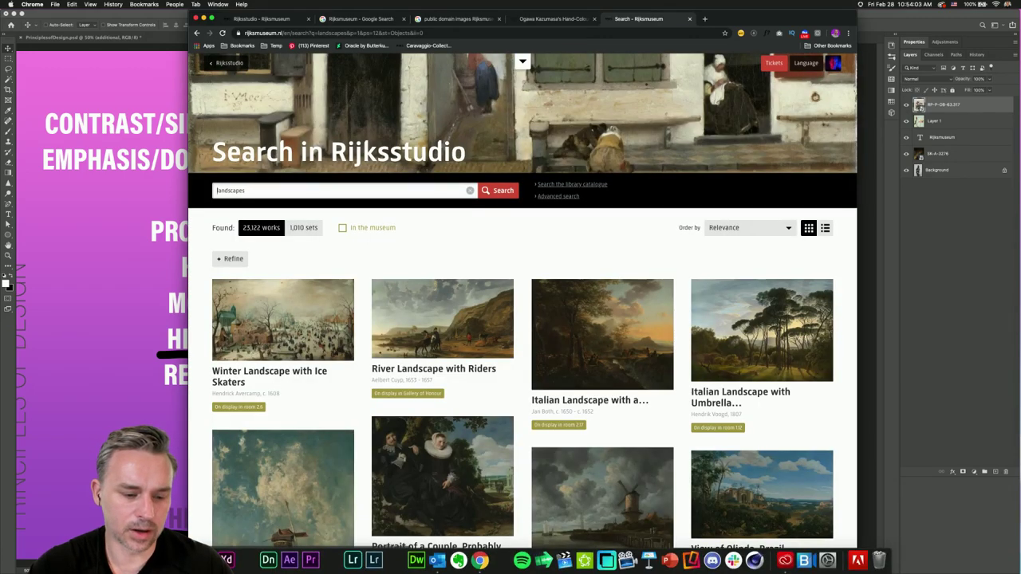
pyautogui.click(205, 561)
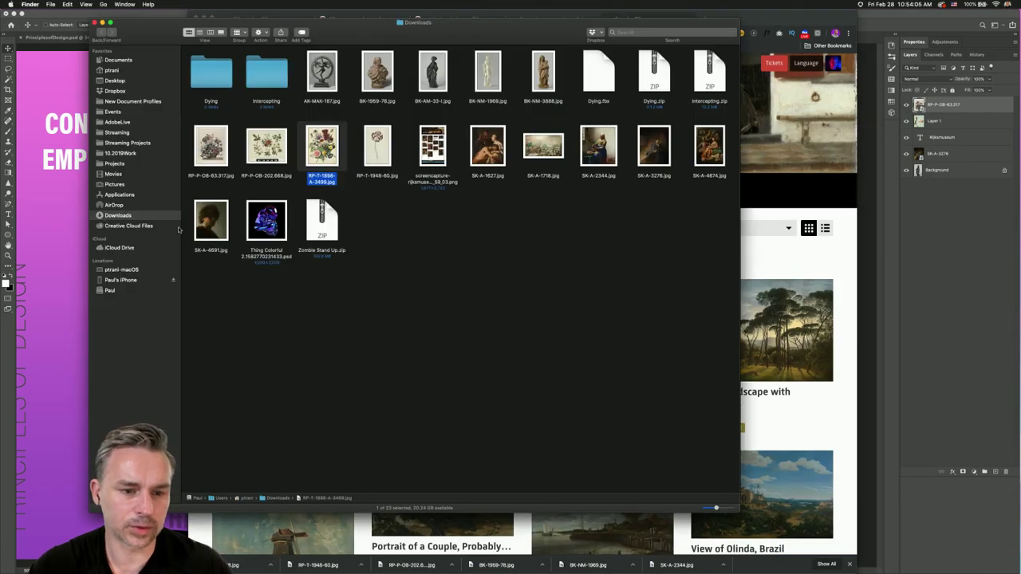
# - Look over the downloaded files in Finder, then bring Chrome forward with a new tab
pyautogui.moveTo(192, 24); pyautogui.dragTo(313, 41)
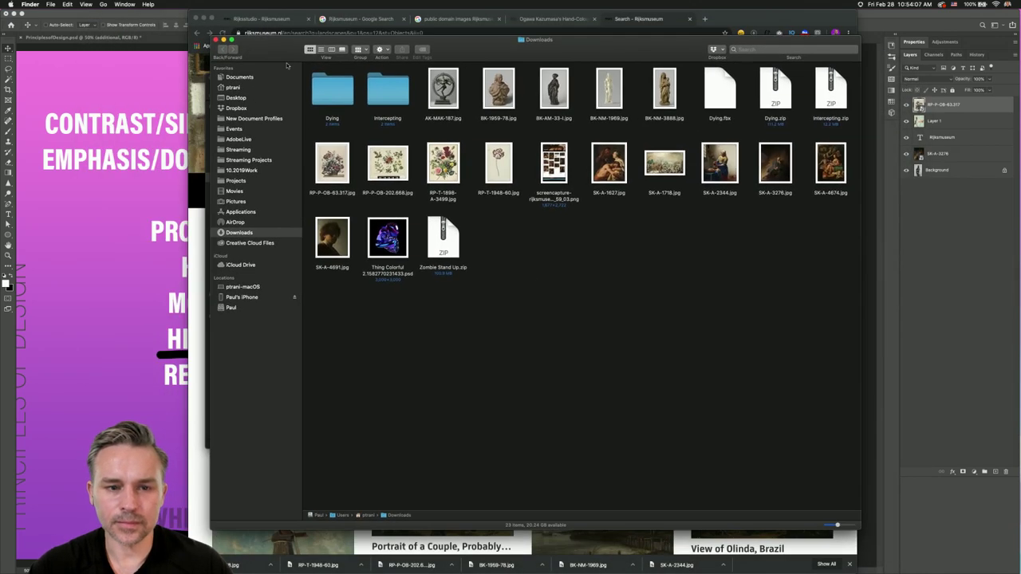
pyautogui.click(433, 244)
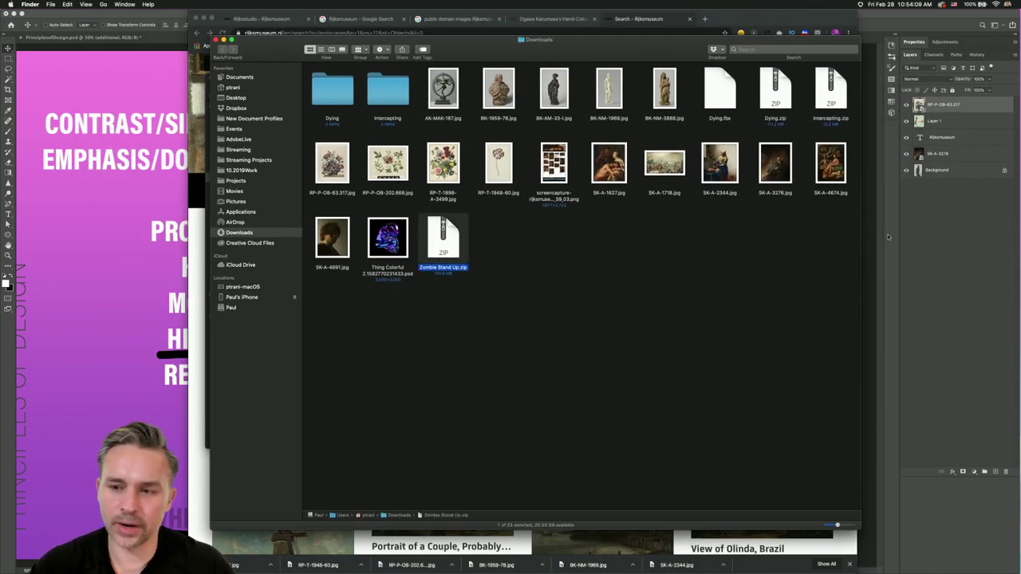
pyautogui.click(559, 239)
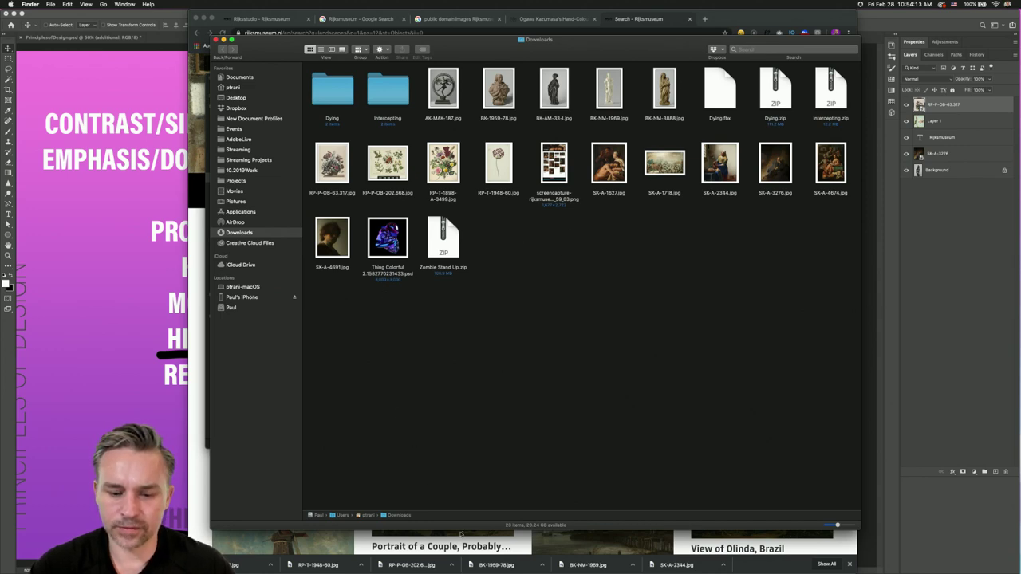
pyautogui.click(461, 534)
pyautogui.click(706, 19)
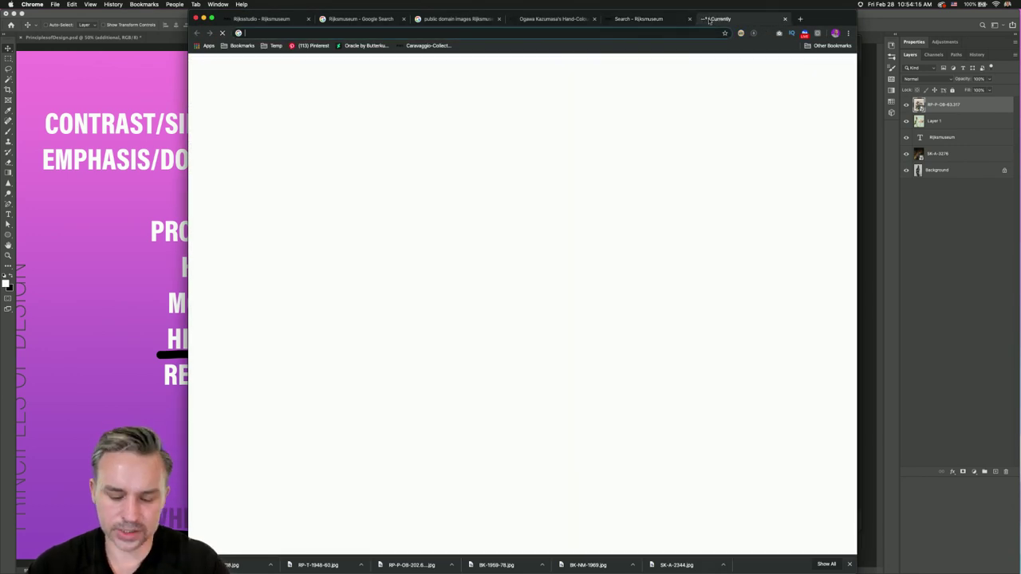
# - Go to the Mixamo site and sign in with the personal account
pyautogui.write('mix')
pyautogui.press('Return')
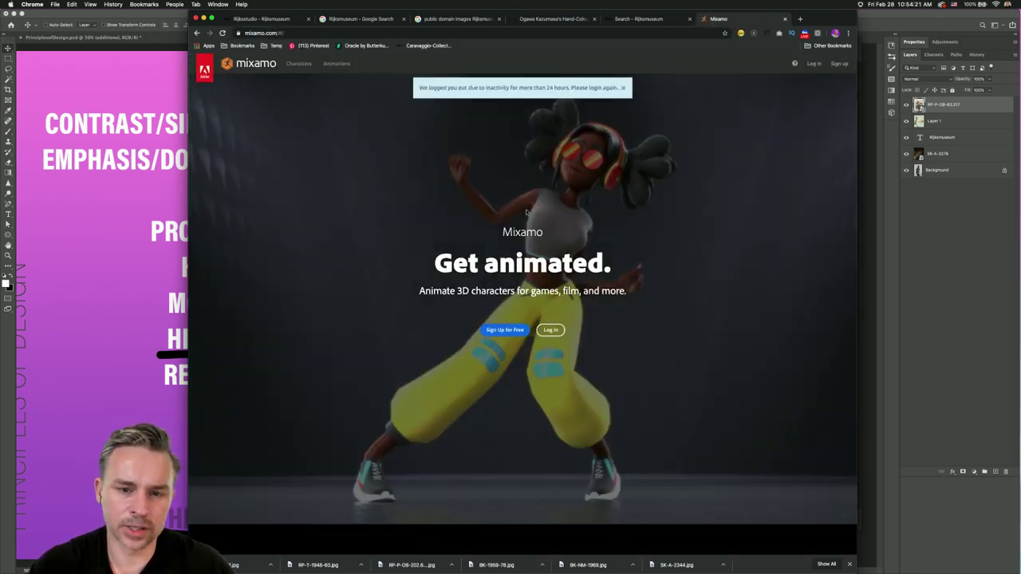
pyautogui.click(813, 63)
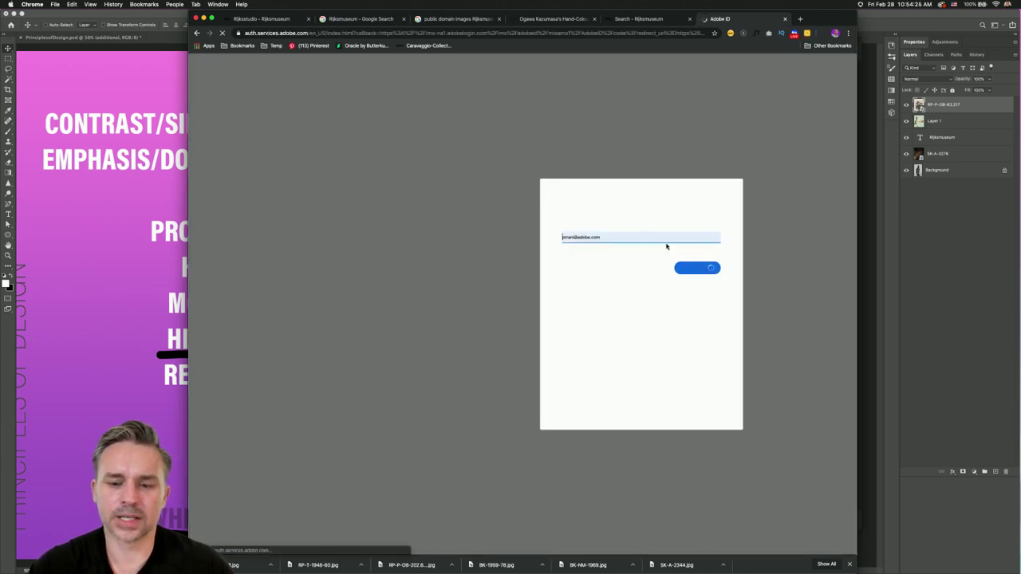
pyautogui.click(691, 284)
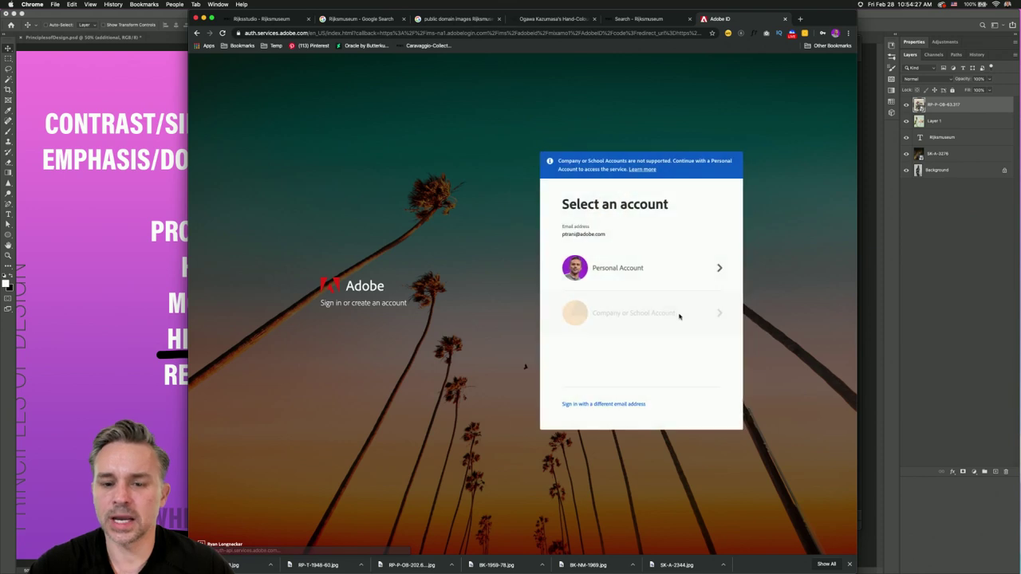
pyautogui.click(627, 268)
pyautogui.click(692, 304)
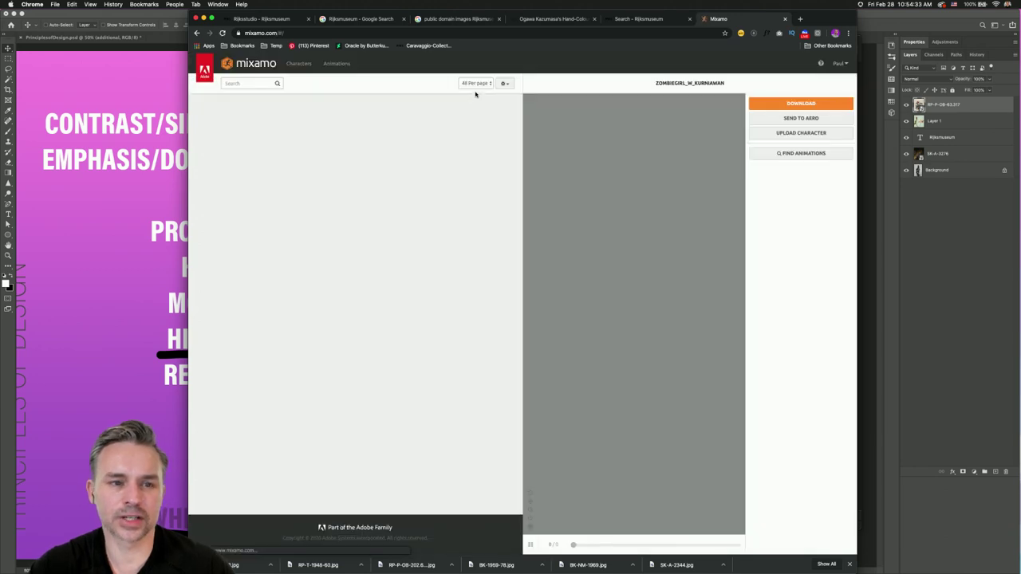
# - Preview the Jumping and Rifle Punch animations on the zombie girl, then close the tab and hide Chrome
pyautogui.click(299, 64)
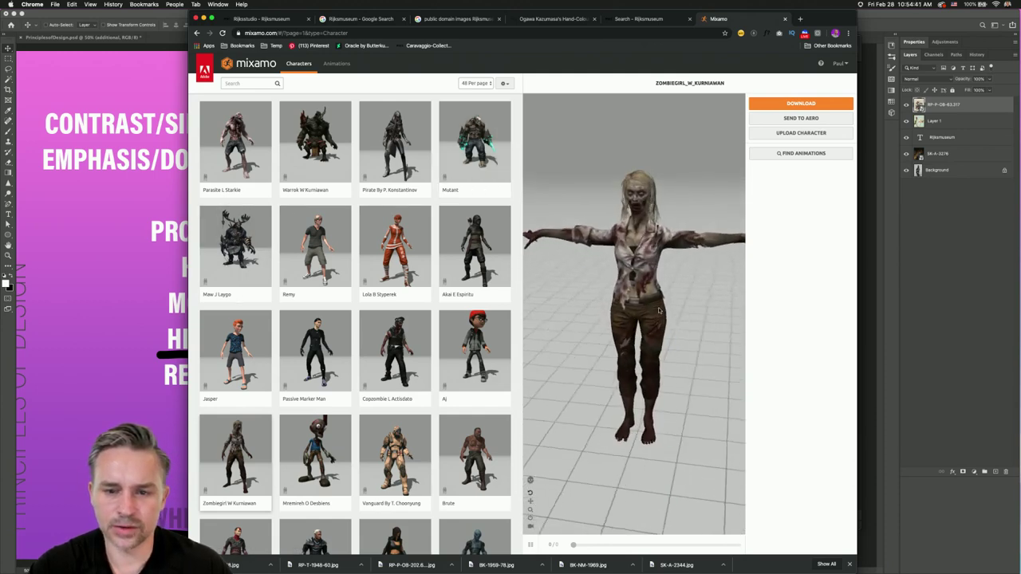
pyautogui.click(337, 63)
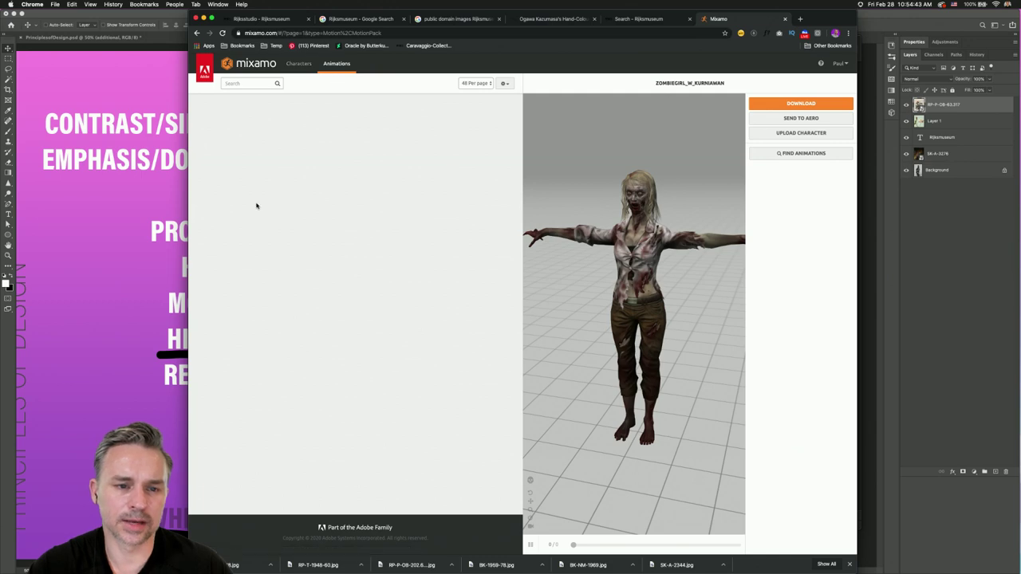
pyautogui.click(290, 121)
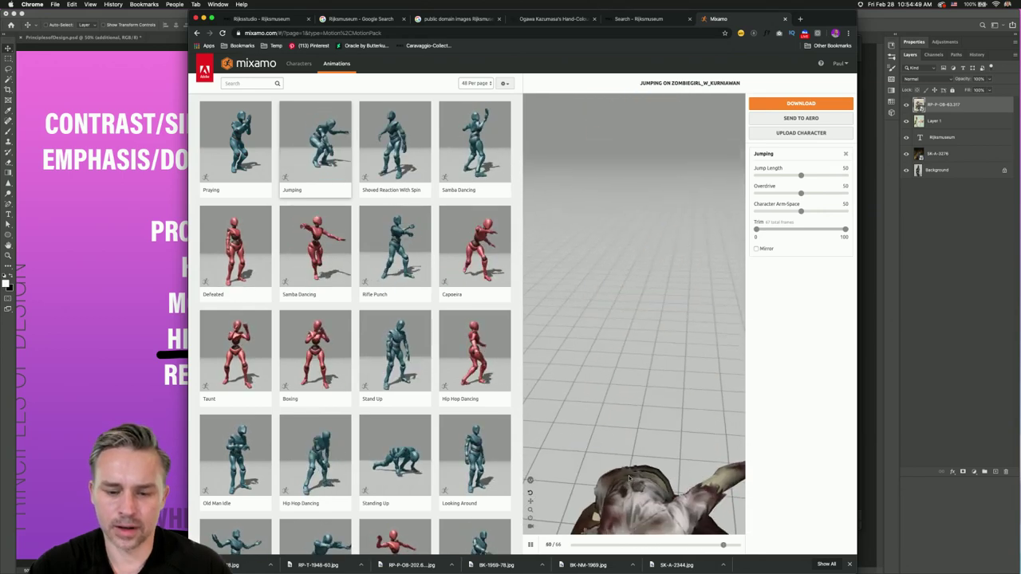
pyautogui.click(397, 279)
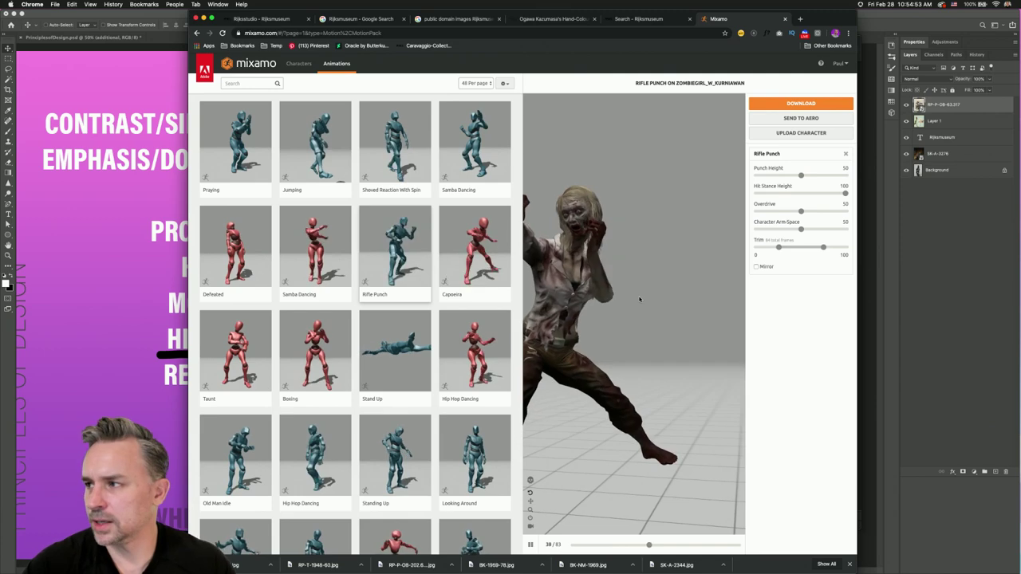
pyautogui.click(785, 19)
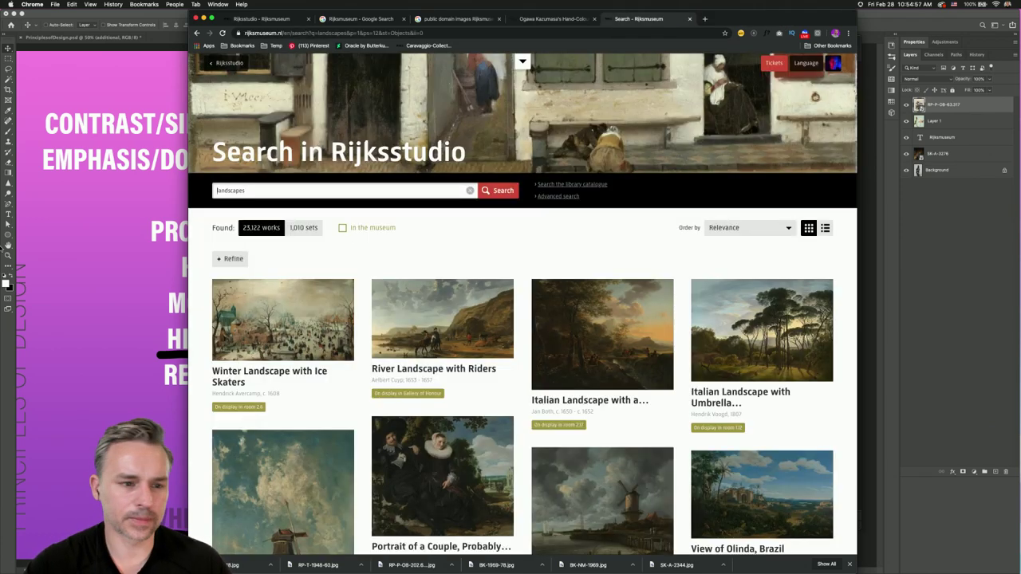
pyautogui.press('super+h')
# - Trash Zombie Stand Up.zip and the screen capture PNG from Downloads
pyautogui.click(143, 560)
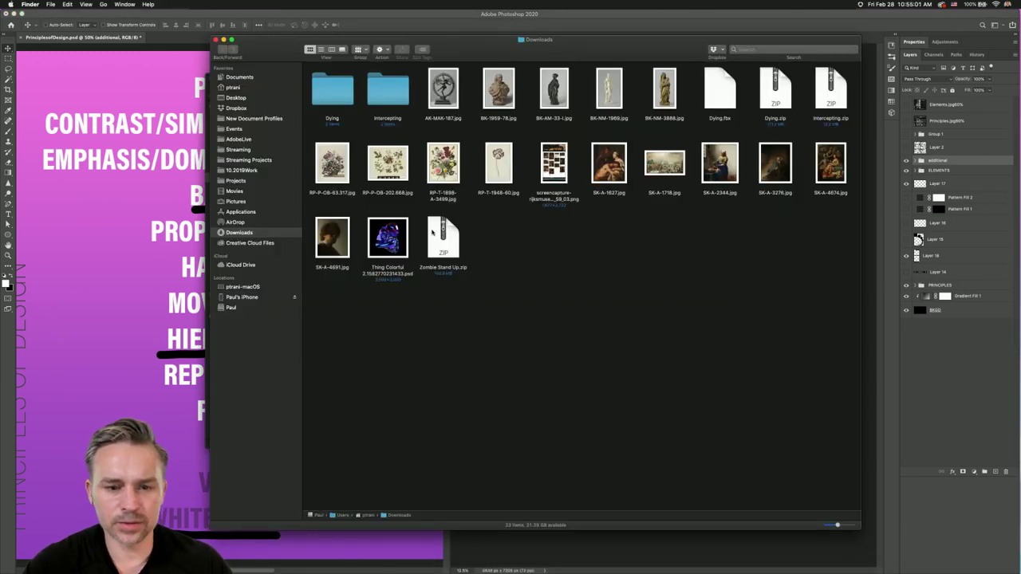
pyautogui.moveTo(432, 231); pyautogui.dragTo(878, 562)
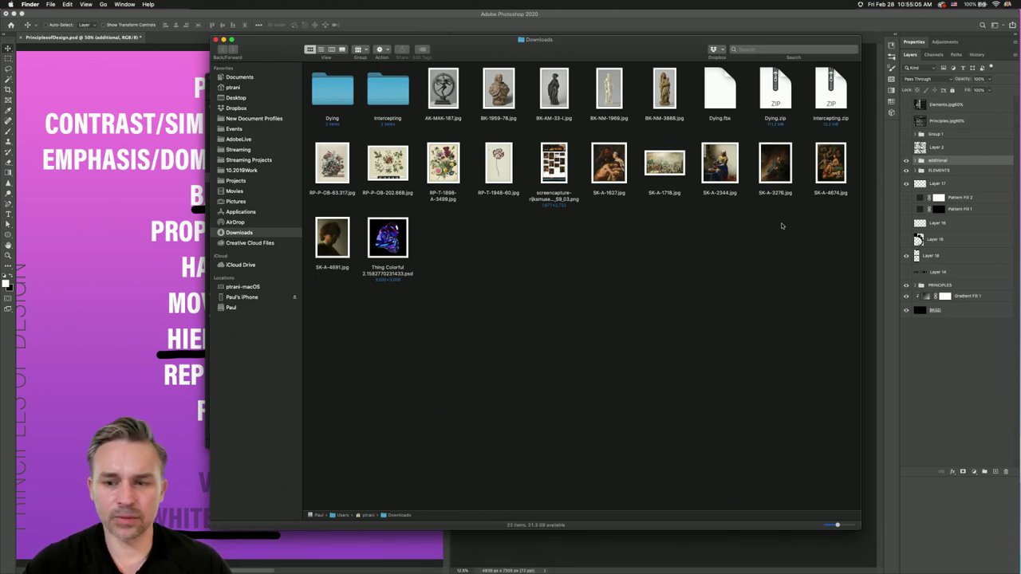
pyautogui.moveTo(834, 250); pyautogui.dragTo(311, 140)
pyautogui.click(501, 256)
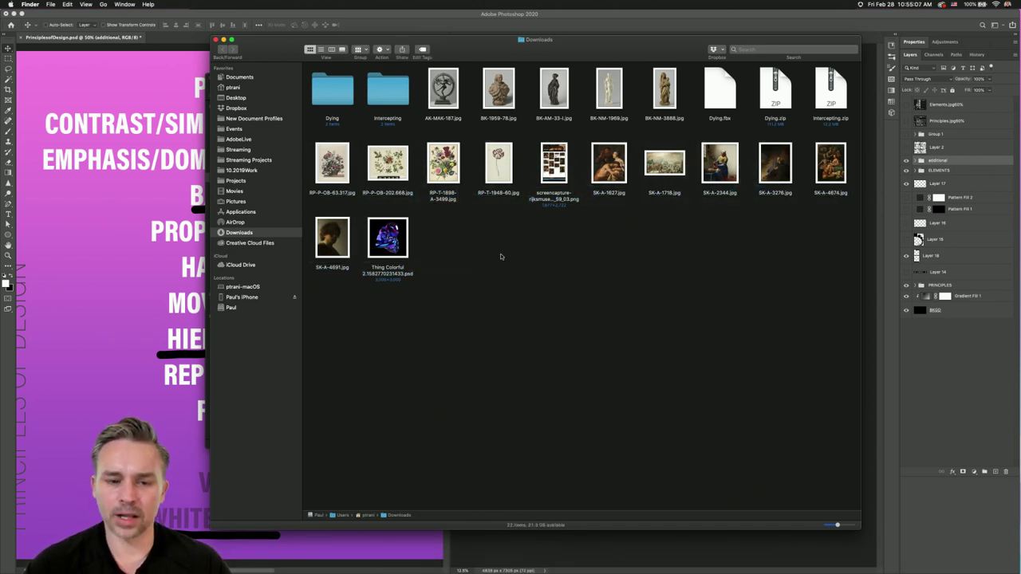
pyautogui.moveTo(501, 256); pyautogui.dragTo(515, 277)
pyautogui.moveTo(531, 230); pyautogui.dragTo(879, 560)
pyautogui.click(595, 236)
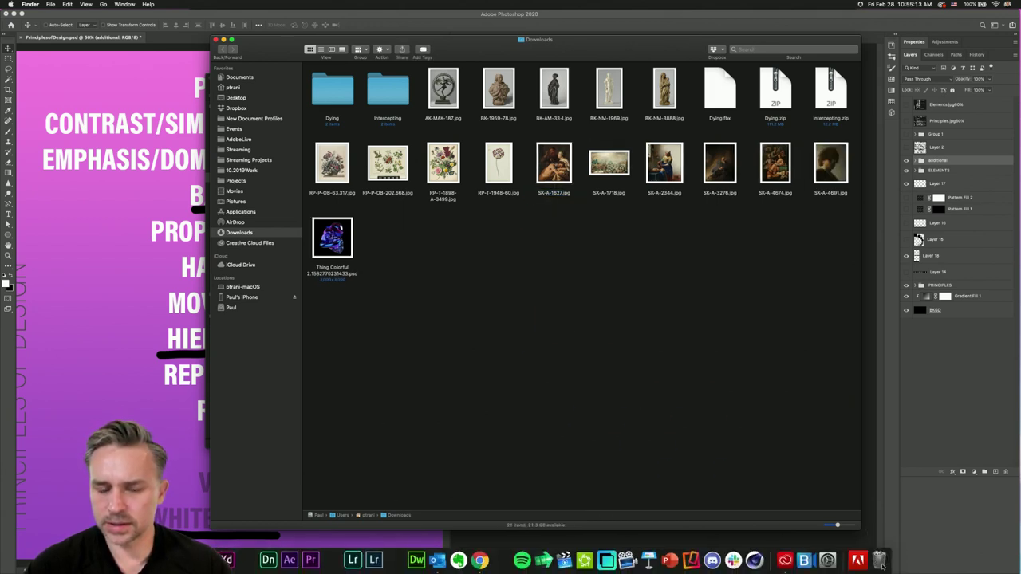
# - Preview the Thing Colorful PSD and move it to the Desktop, then return to Photoshop
pyautogui.click(319, 260)
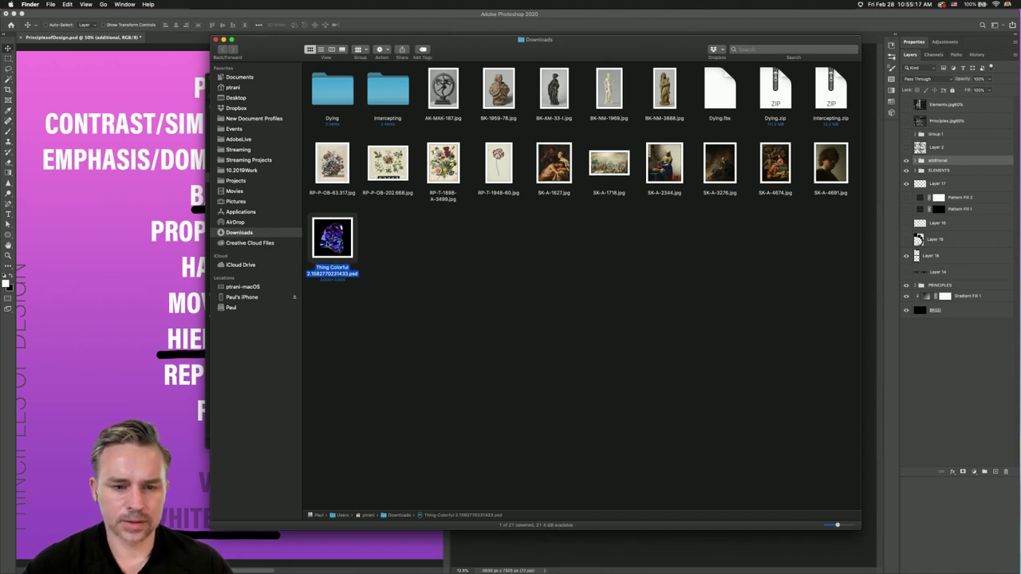
pyautogui.press('space')
pyautogui.press('space')
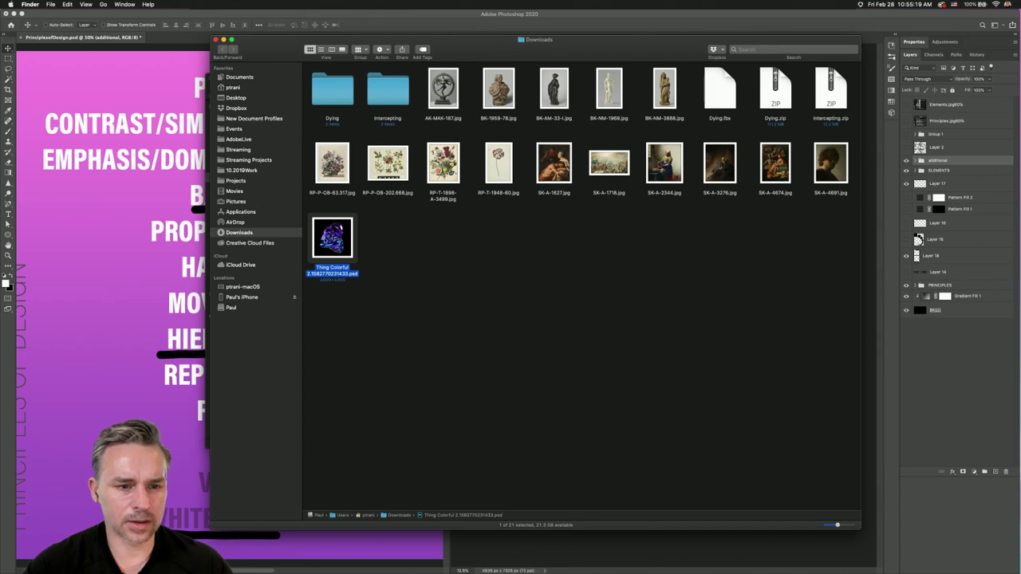
pyautogui.moveTo(332, 238); pyautogui.dragTo(260, 100)
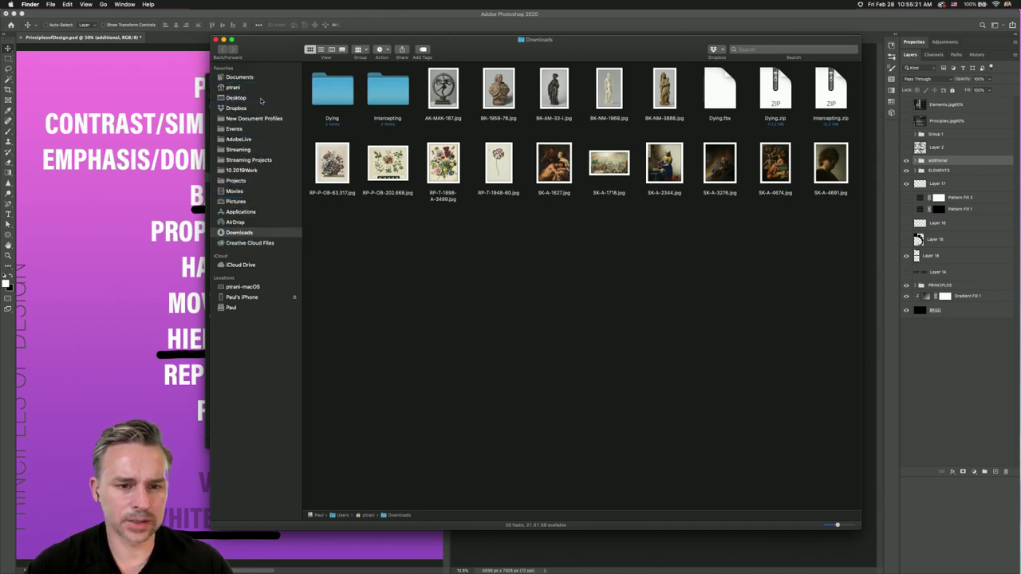
pyautogui.moveTo(829, 209); pyautogui.dragTo(713, 157)
pyautogui.click(636, 266)
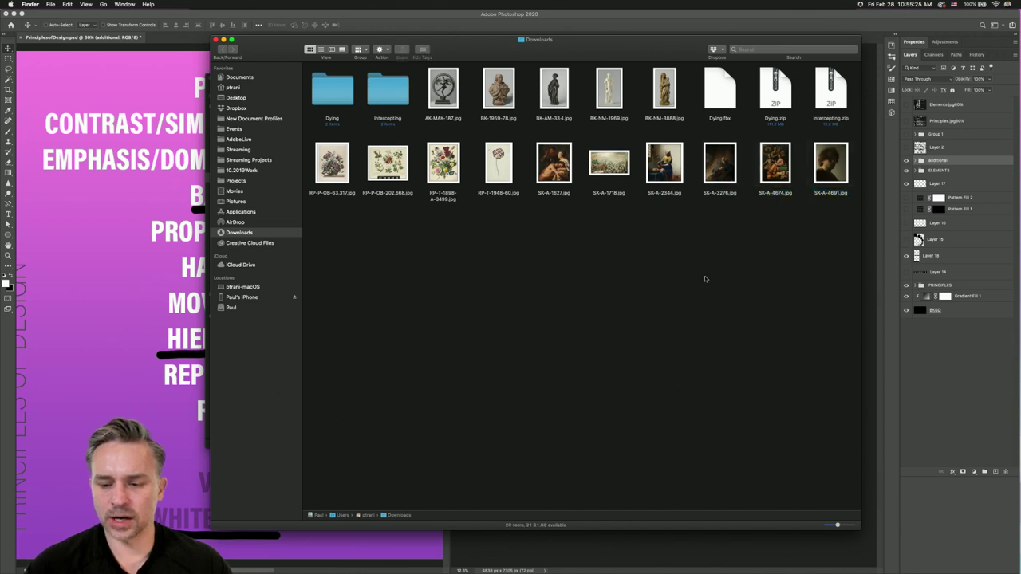
pyautogui.click(939, 372)
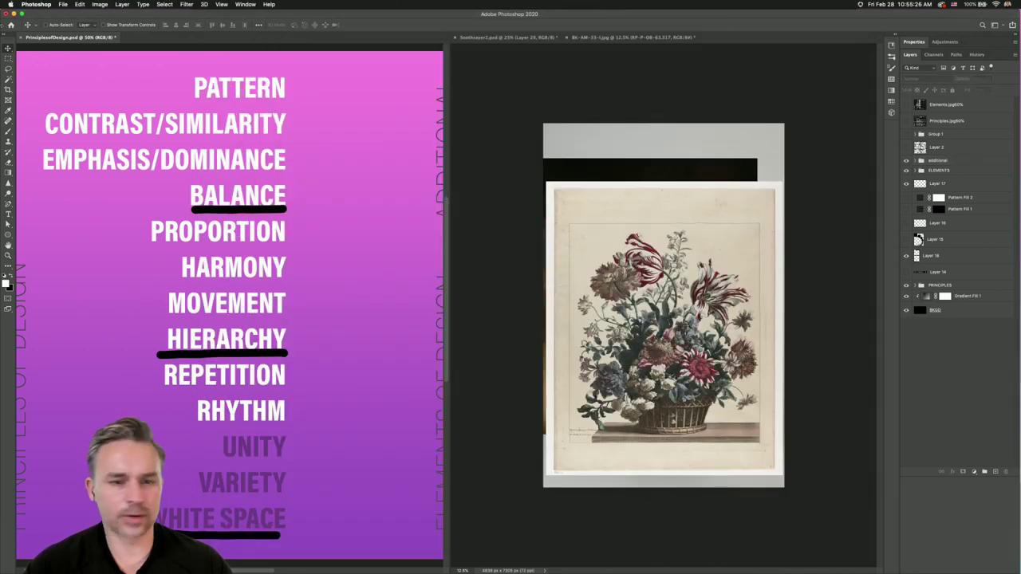
# - Start File > Scripts > Load Files into Stack, keeping Files as the source
pyautogui.click(62, 4)
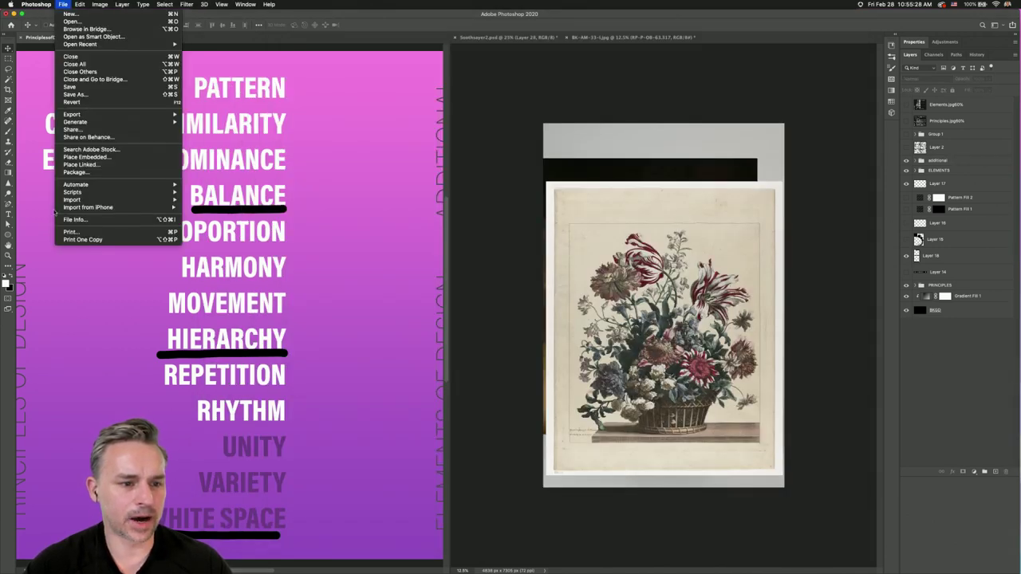
pyautogui.click(600, 112)
pyautogui.click(62, 4)
pyautogui.moveTo(76, 185)
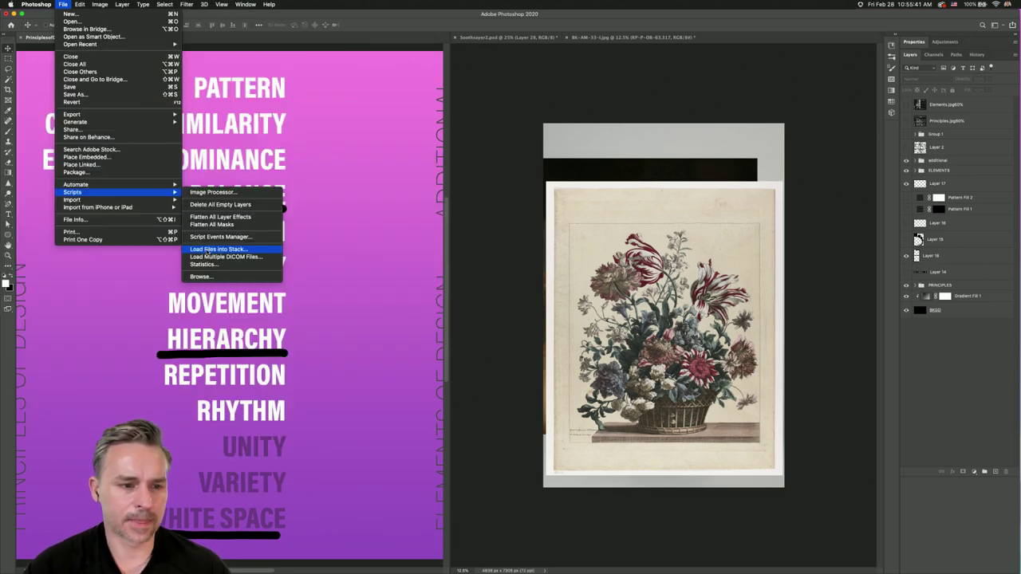
pyautogui.click(207, 250)
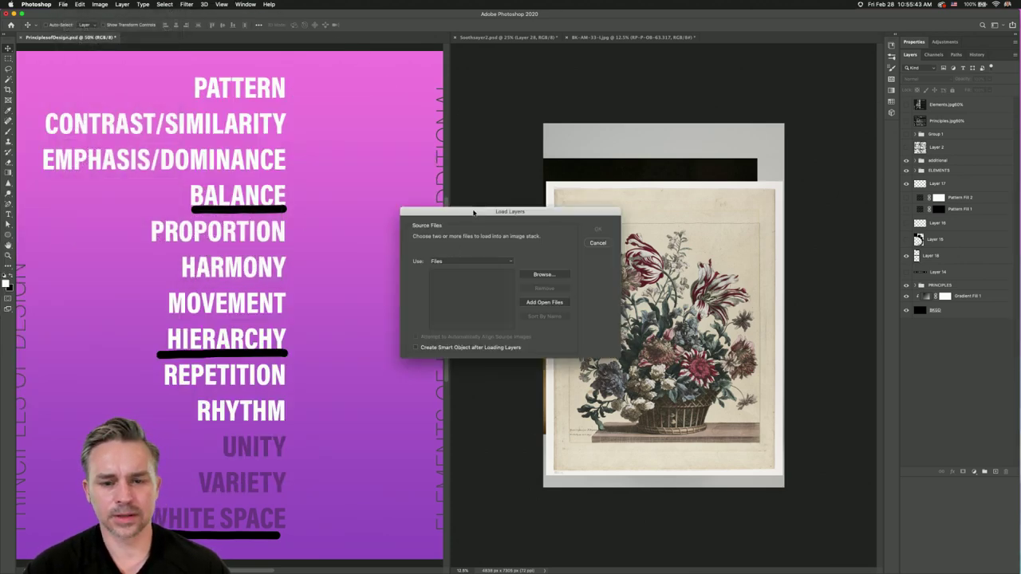
pyautogui.moveTo(473, 212); pyautogui.dragTo(534, 168)
pyautogui.click(539, 214)
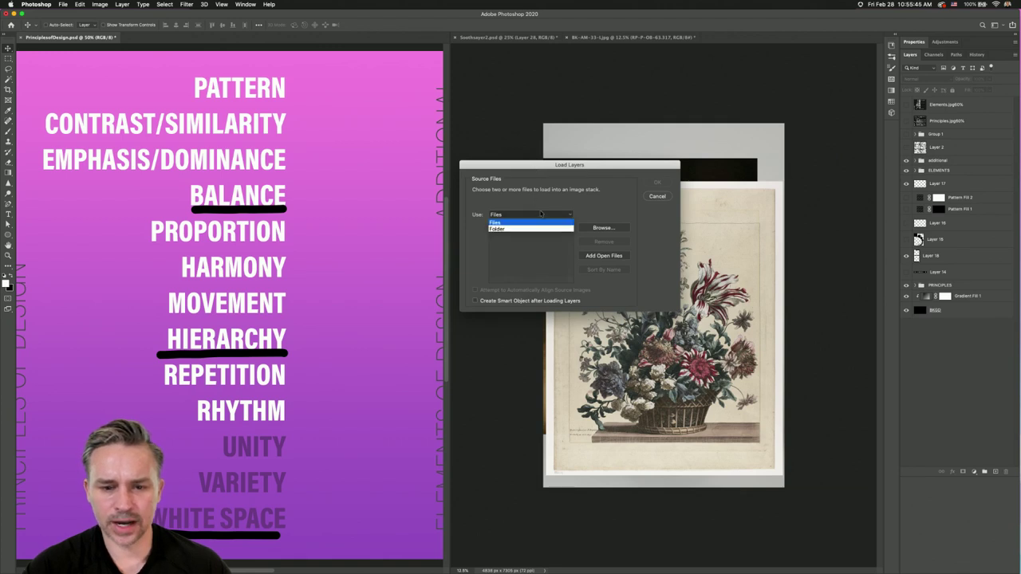
pyautogui.click(541, 215)
# - Add the Downloads artwork JPGs, including BK-NM-3688, AK-MAK-187, BK-1959-78 and BK-AM-33-1
pyautogui.click(603, 229)
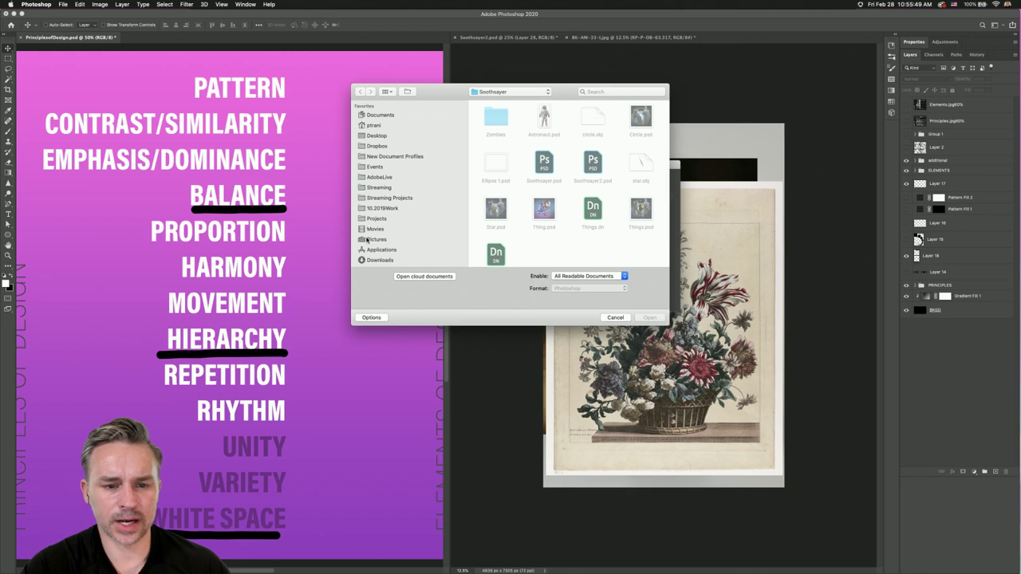
pyautogui.scroll(-1, 368, 240)
pyautogui.click(372, 241)
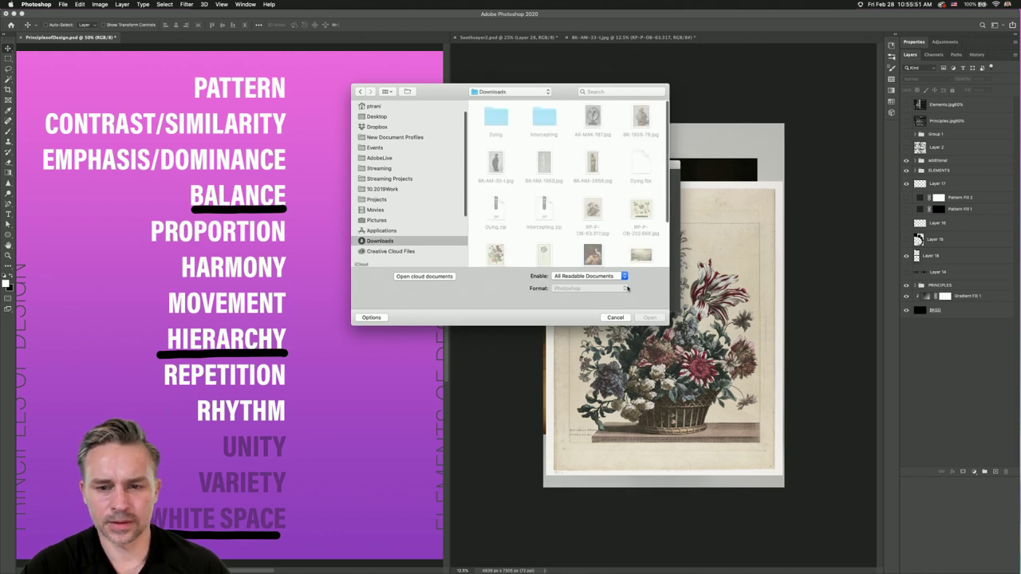
pyautogui.moveTo(670, 327); pyautogui.dragTo(724, 407)
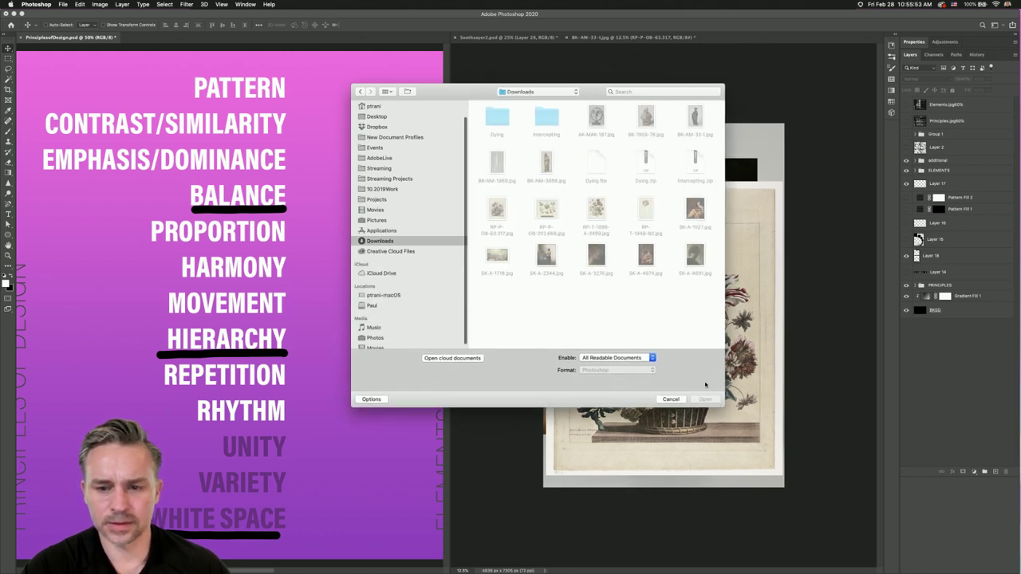
pyautogui.moveTo(701, 306); pyautogui.dragTo(482, 156)
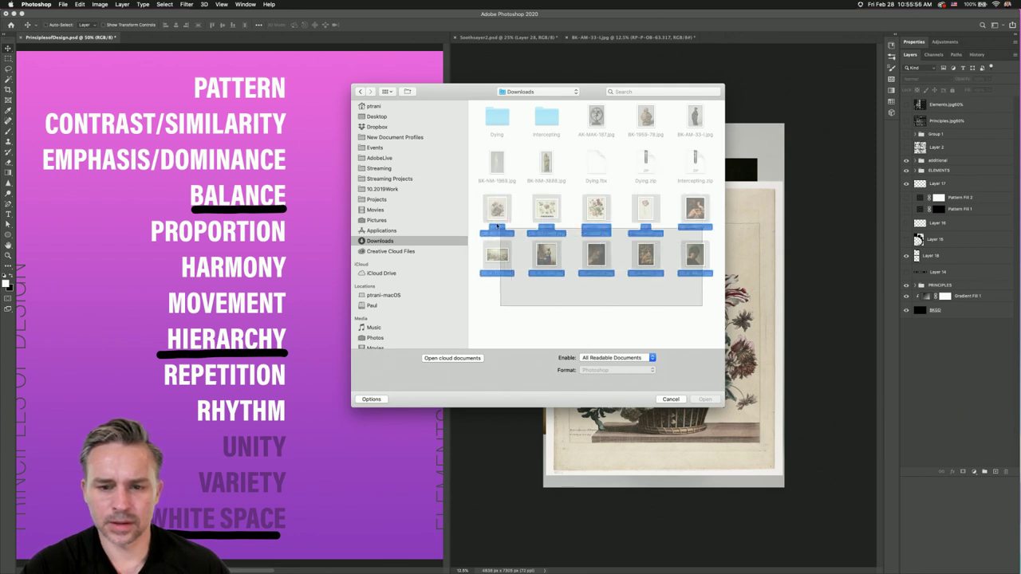
pyautogui.keyDown('super'); pyautogui.click(545, 163); pyautogui.keyUp('super')
pyautogui.keyDown('super'); pyautogui.click(597, 118); pyautogui.keyUp('super')
pyautogui.keyDown('super'); pyautogui.click(646, 118); pyautogui.keyUp('super')
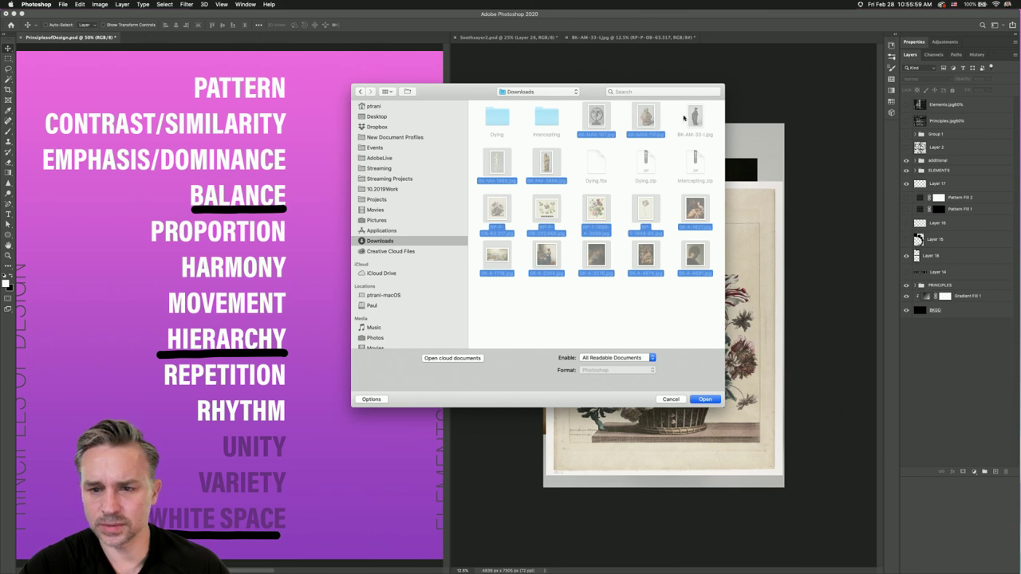
pyautogui.keyDown('super'); pyautogui.click(695, 118); pyautogui.keyUp('super')
pyautogui.click(707, 400)
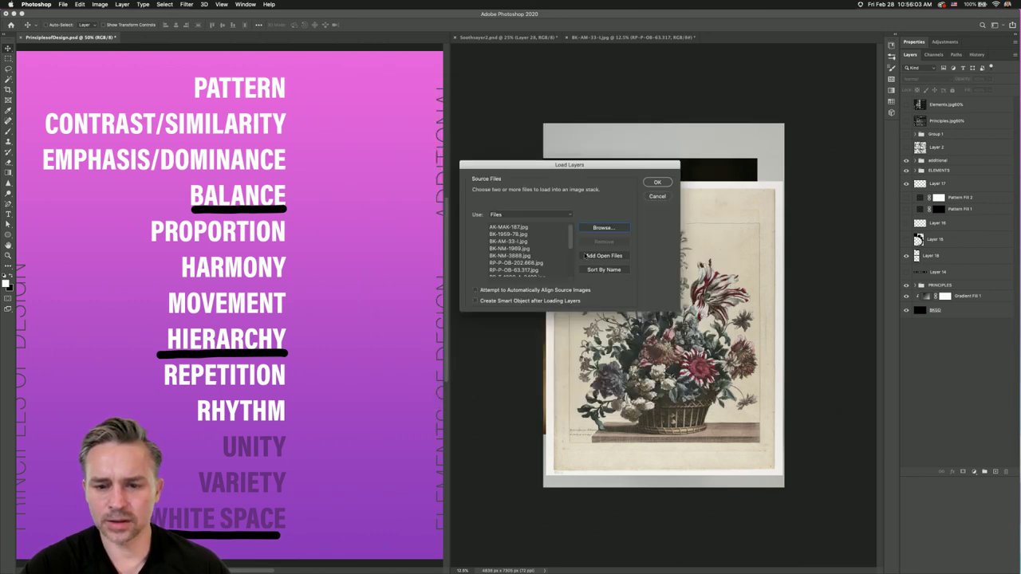
# - Load the listed JPGs as layers into a new Untitled-1 document, dismissing the smart-object warning
pyautogui.click(654, 182)
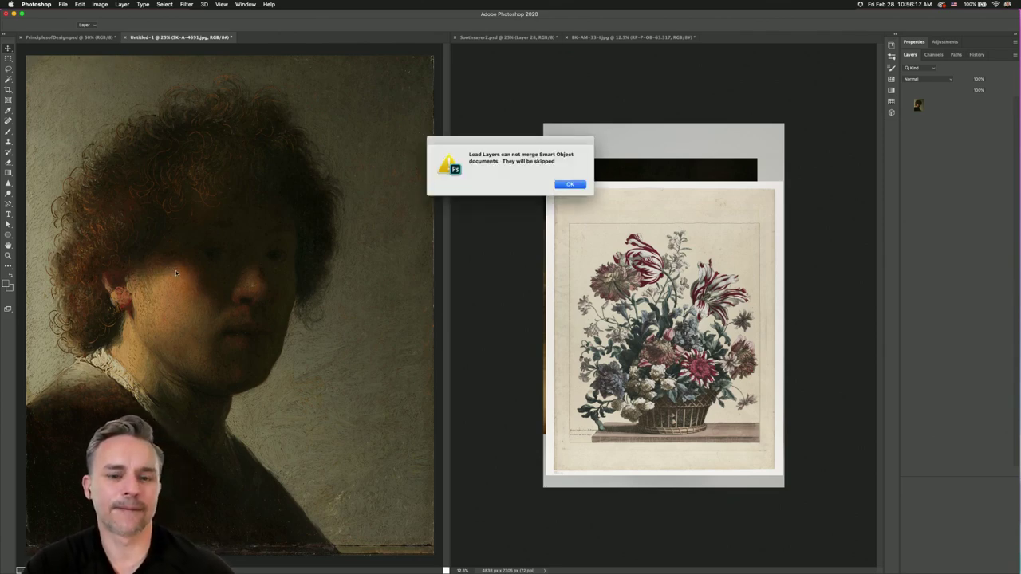
pyautogui.click(569, 184)
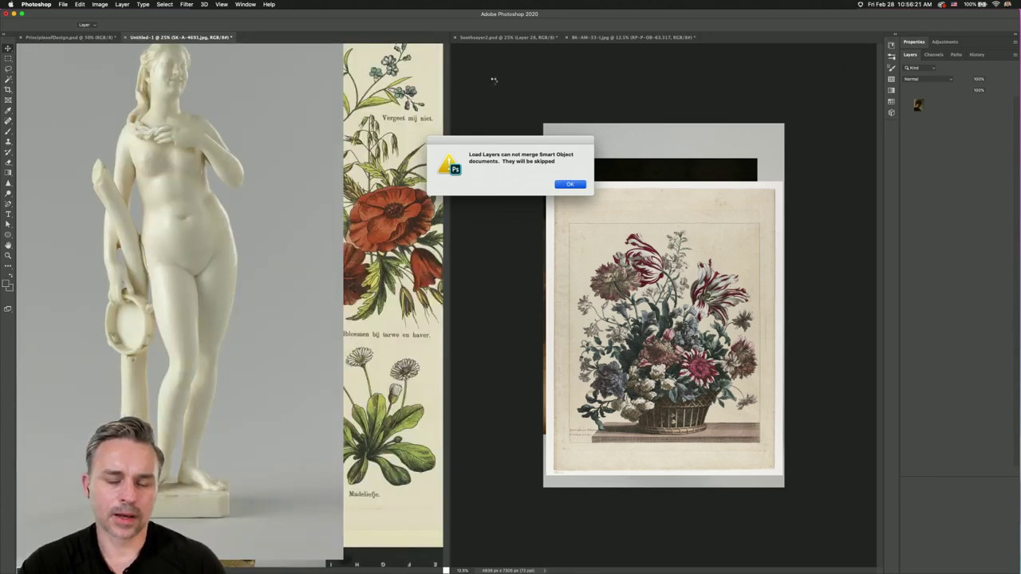
pyautogui.press('Return')
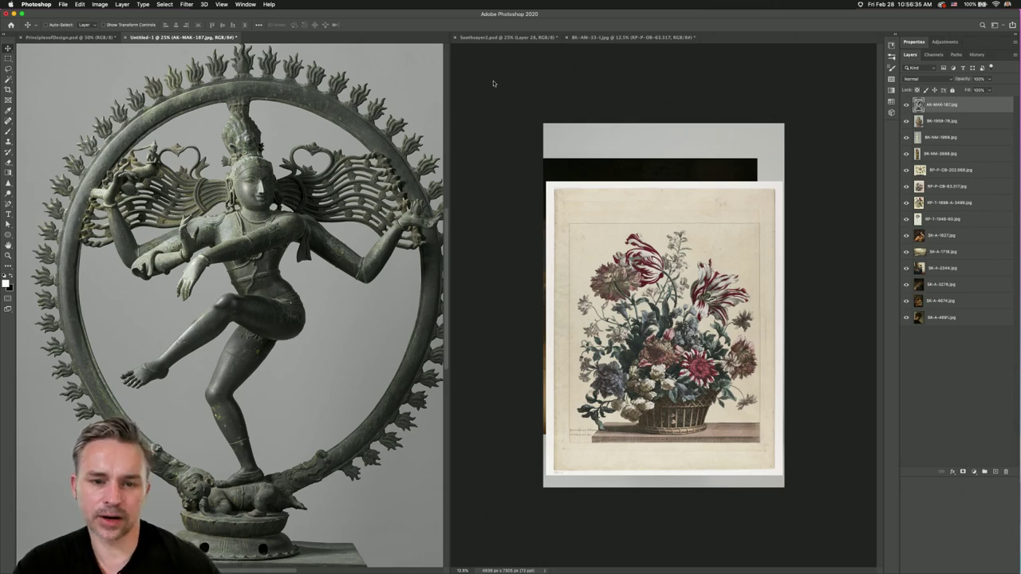
pyautogui.click(8, 59)
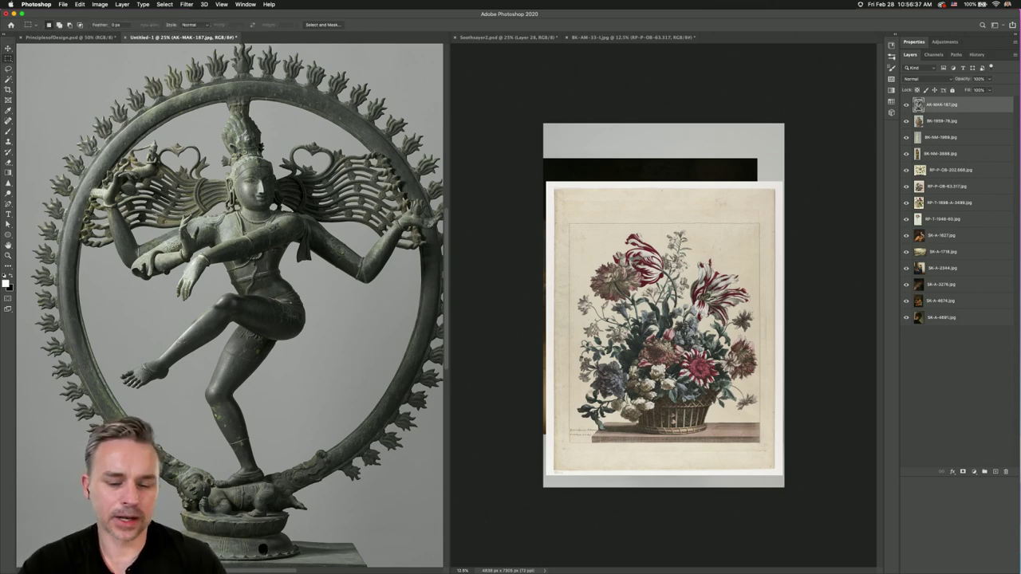
pyautogui.moveTo(523, 569)
pyautogui.click(479, 560)
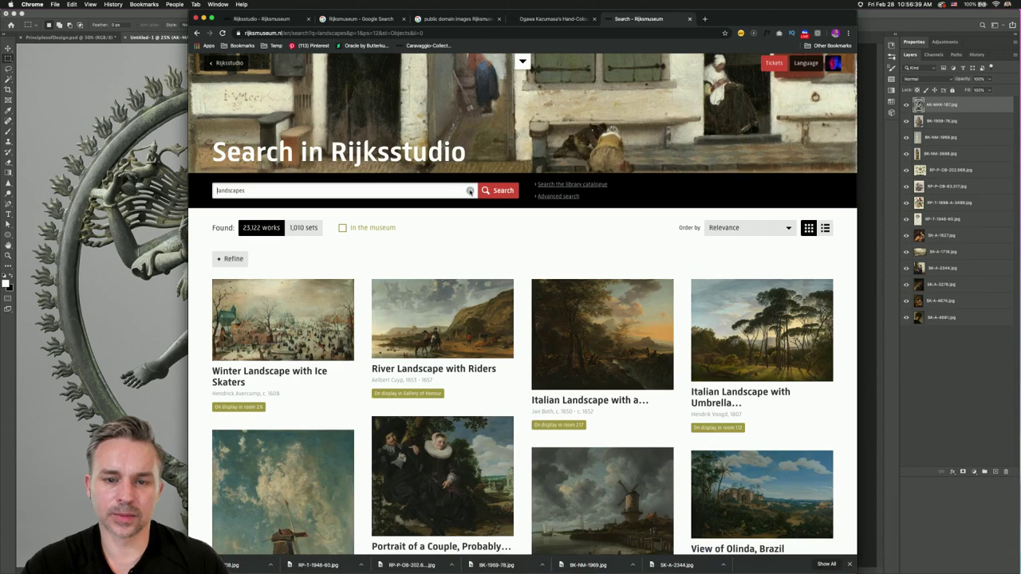
pyautogui.press('super+Tab')
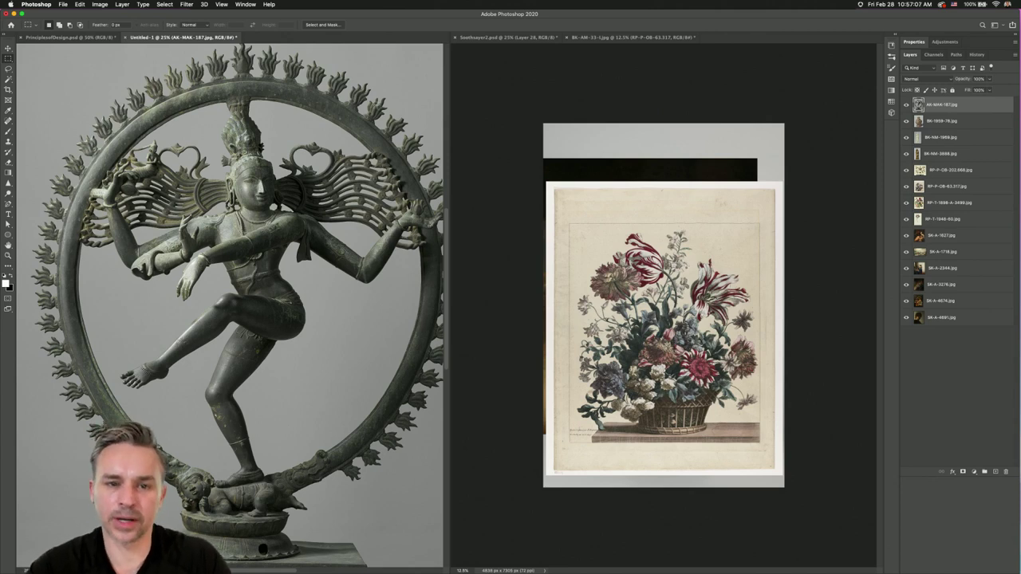
# - Copy the Rijksmuseum text layer from the flower-basket print into Untitled-1
pyautogui.click(561, 56)
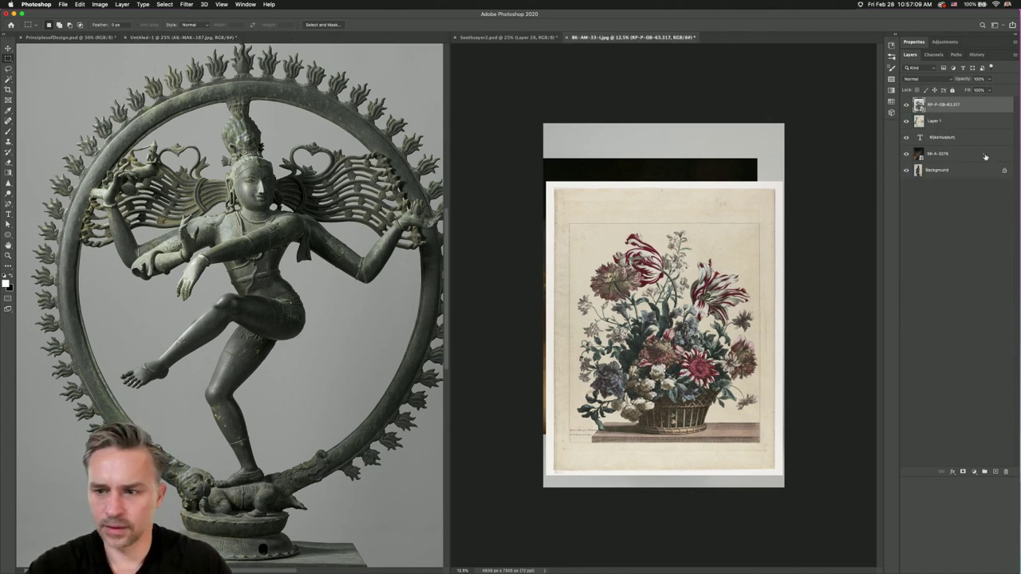
pyautogui.moveTo(939, 137); pyautogui.dragTo(293, 159)
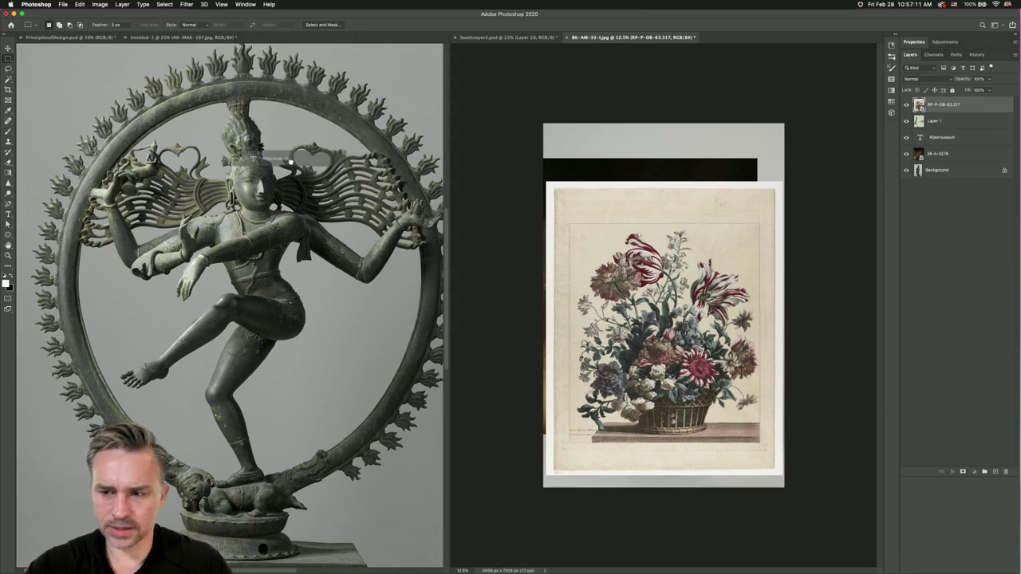
pyautogui.click(571, 38)
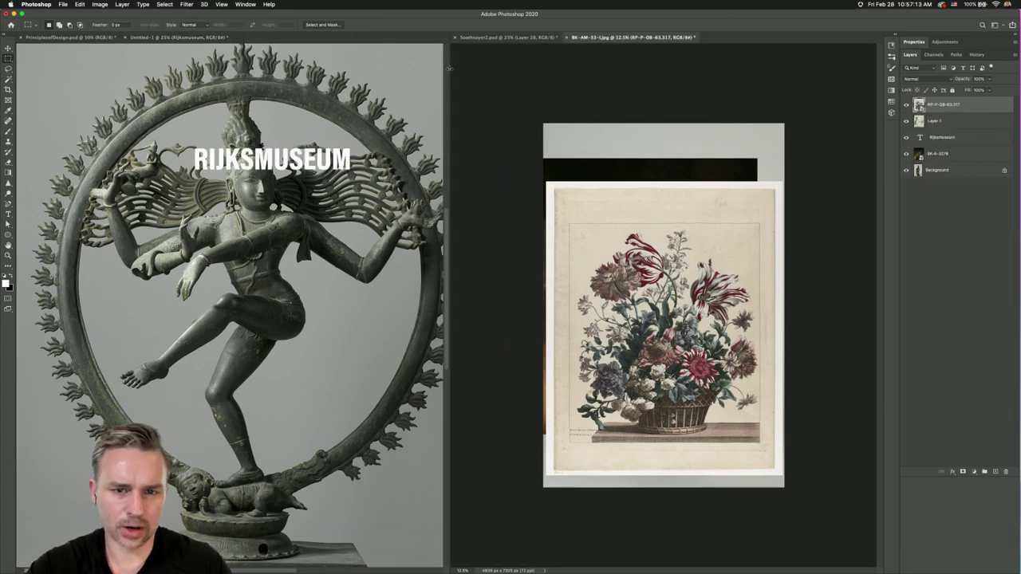
pyautogui.click(566, 37)
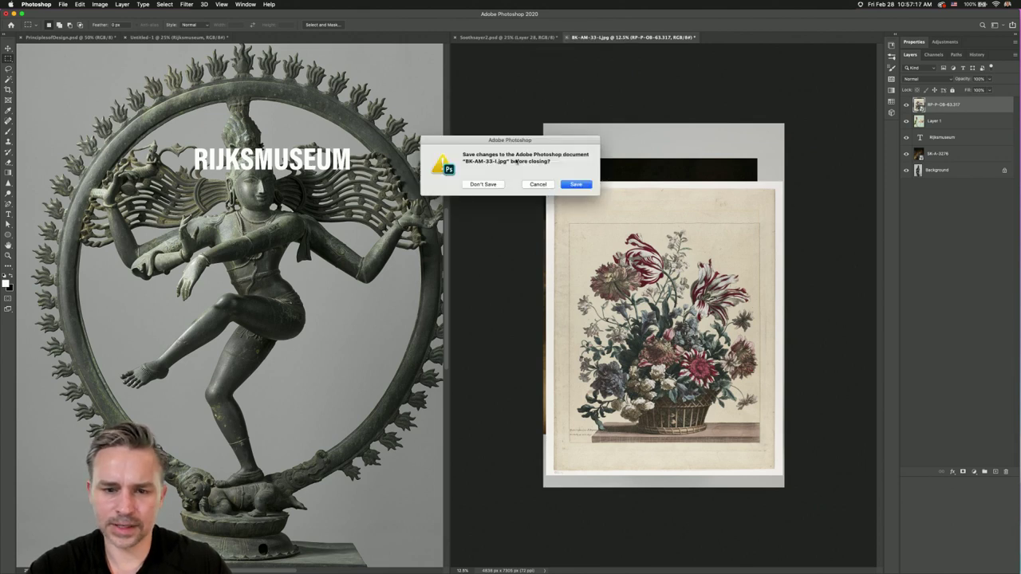
pyautogui.click(539, 185)
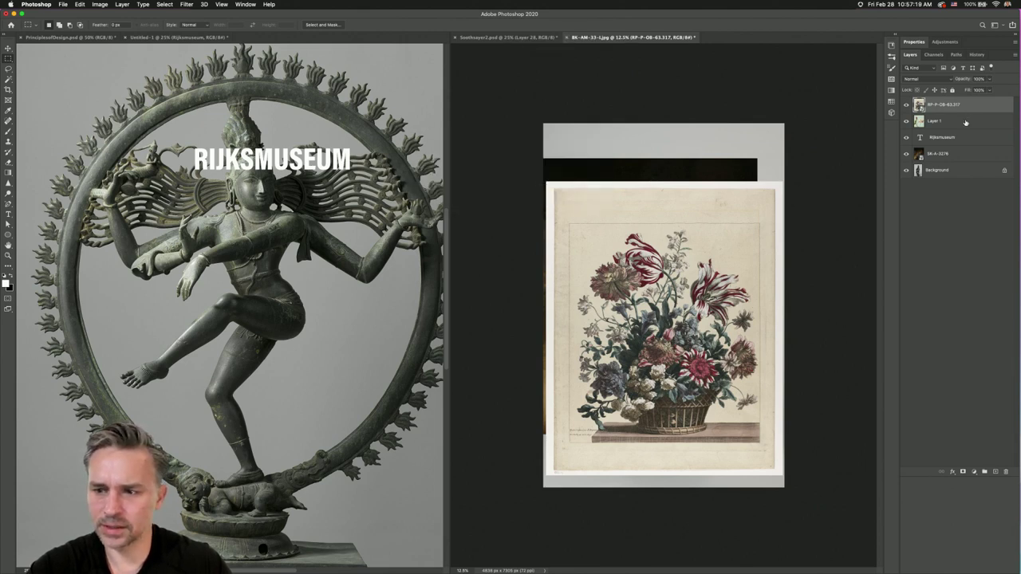
# - Copy the lotus Layer 1 into Untitled-1 and close the print without saving
pyautogui.moveTo(965, 122); pyautogui.dragTo(289, 163)
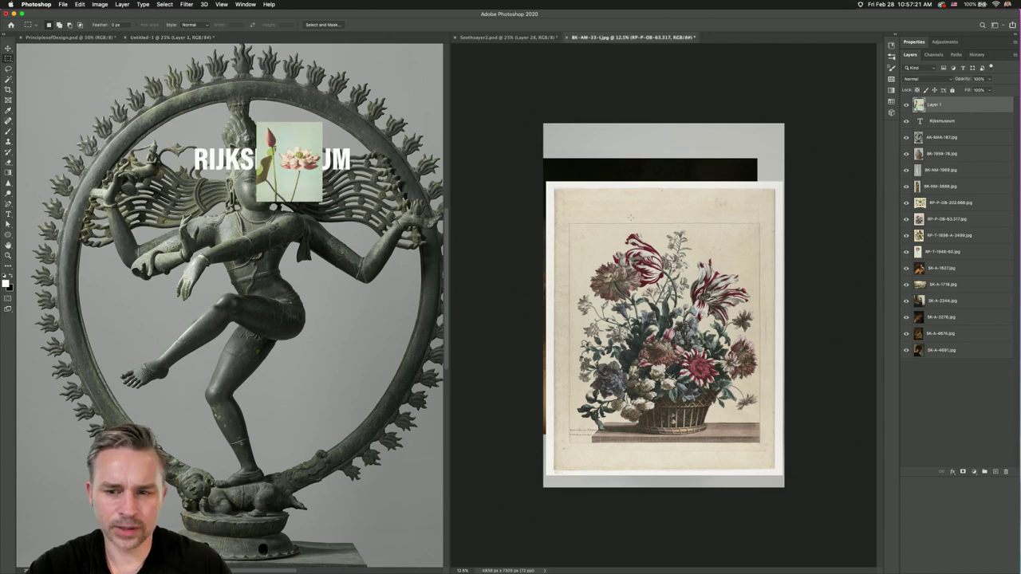
pyautogui.click(567, 37)
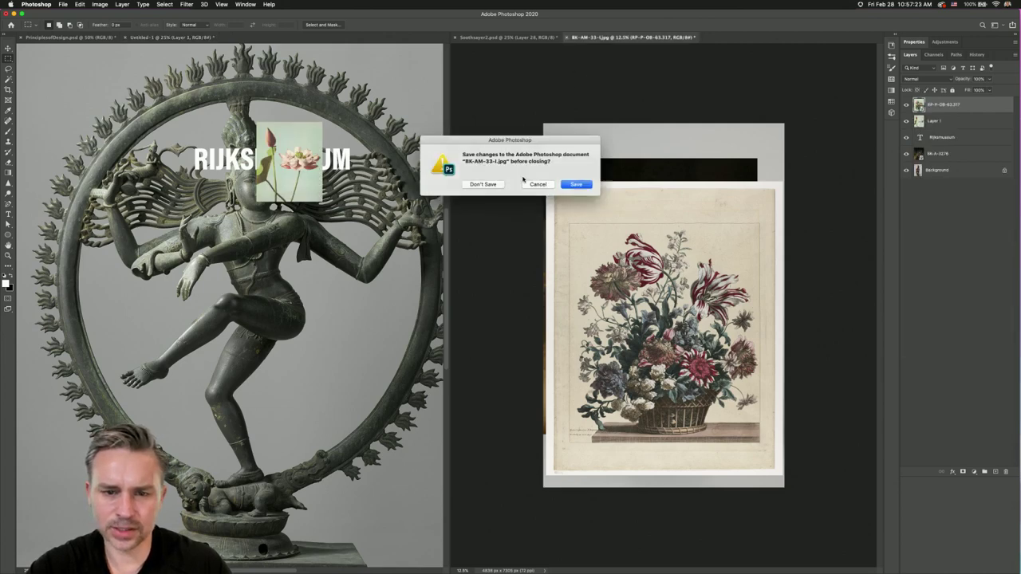
pyautogui.click(481, 187)
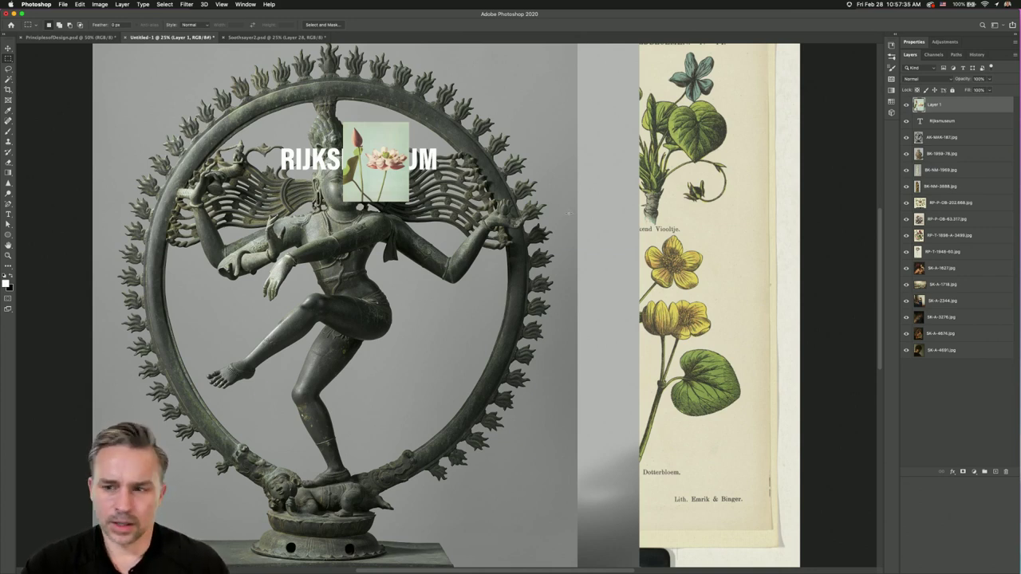
# - Nudge the RP-P-OB-202.668 botanical print layer slightly with the Move tool
pyautogui.click(939, 204)
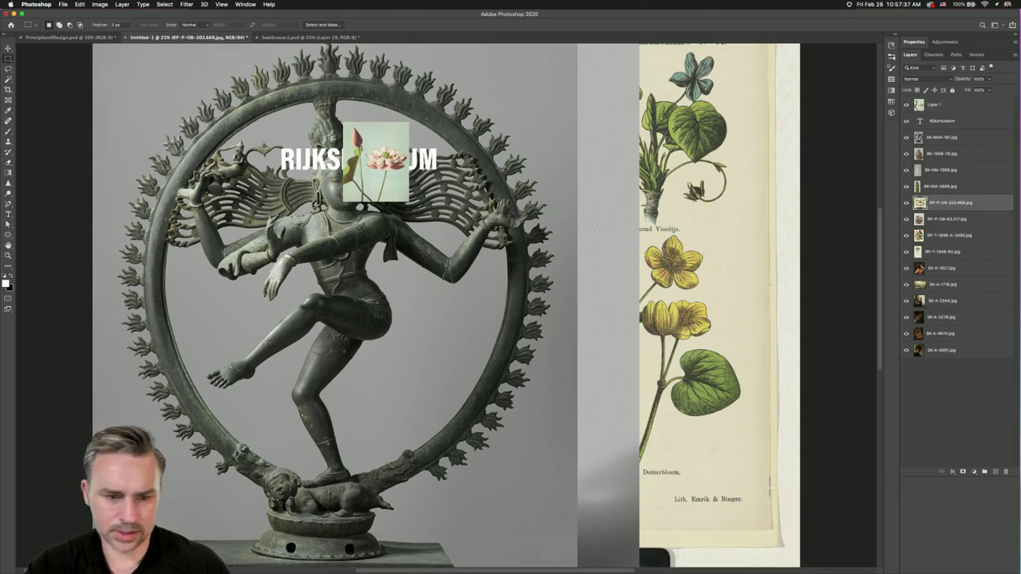
pyautogui.click(8, 48)
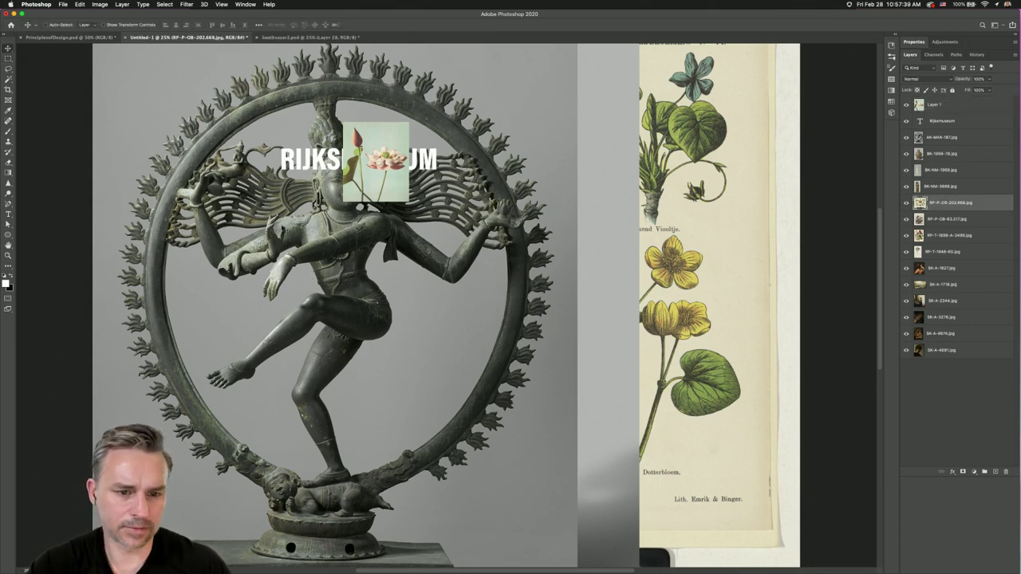
pyautogui.moveTo(339, 261)
pyautogui.mouseDown()
pyautogui.moveTo(559, 270)
pyautogui.moveTo(279, 238)
pyautogui.moveTo(343, 257)
pyautogui.mouseUp()
# - Convert AK-MAK-187, BK-1959-78 and BK-NM-1969 layers into smart objects
pyautogui.click(932, 106)
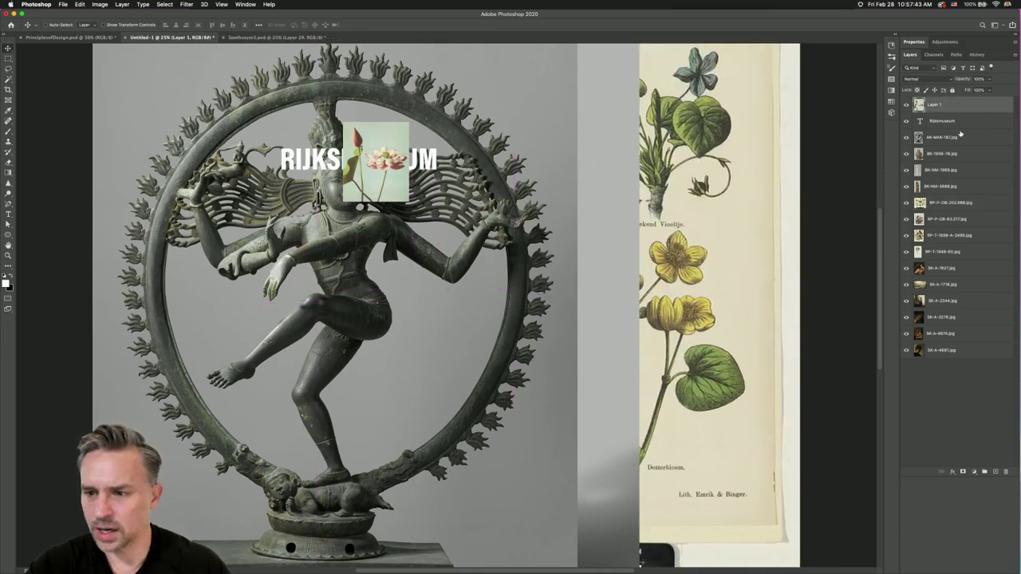
pyautogui.click(960, 135)
pyautogui.rightClick(970, 137)
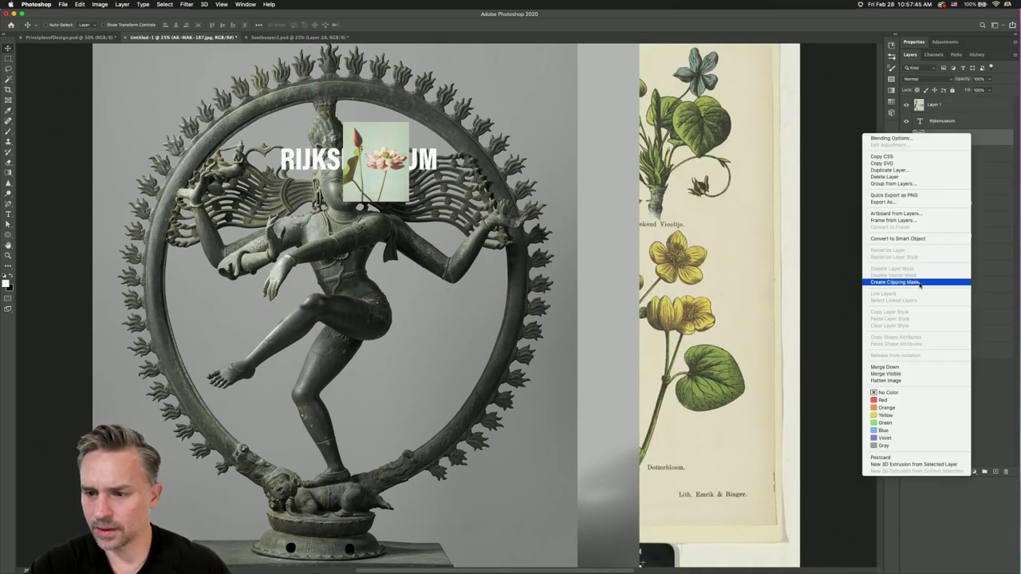
pyautogui.click(924, 239)
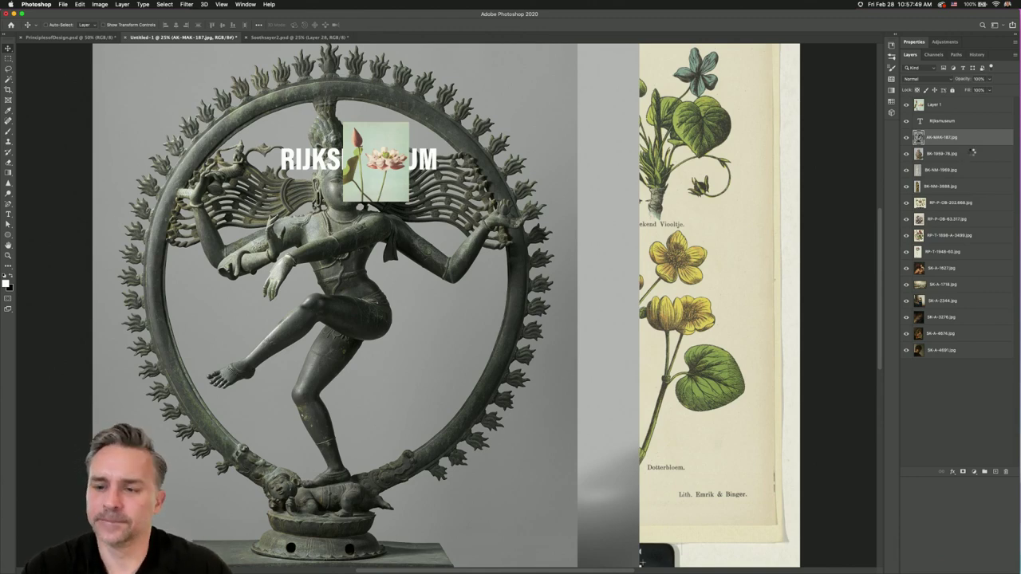
pyautogui.click(971, 153)
pyautogui.rightClick(970, 153)
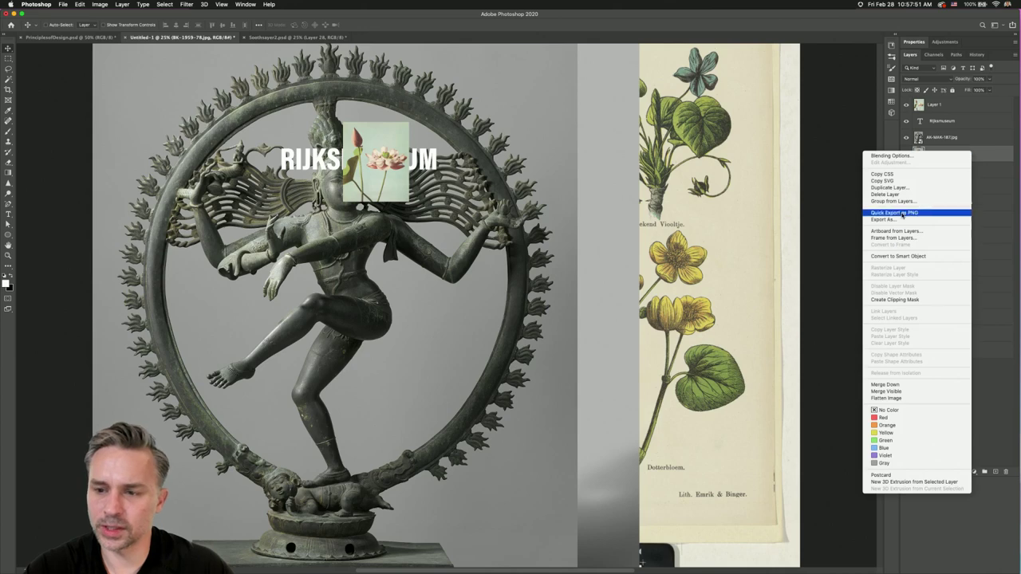
pyautogui.click(961, 257)
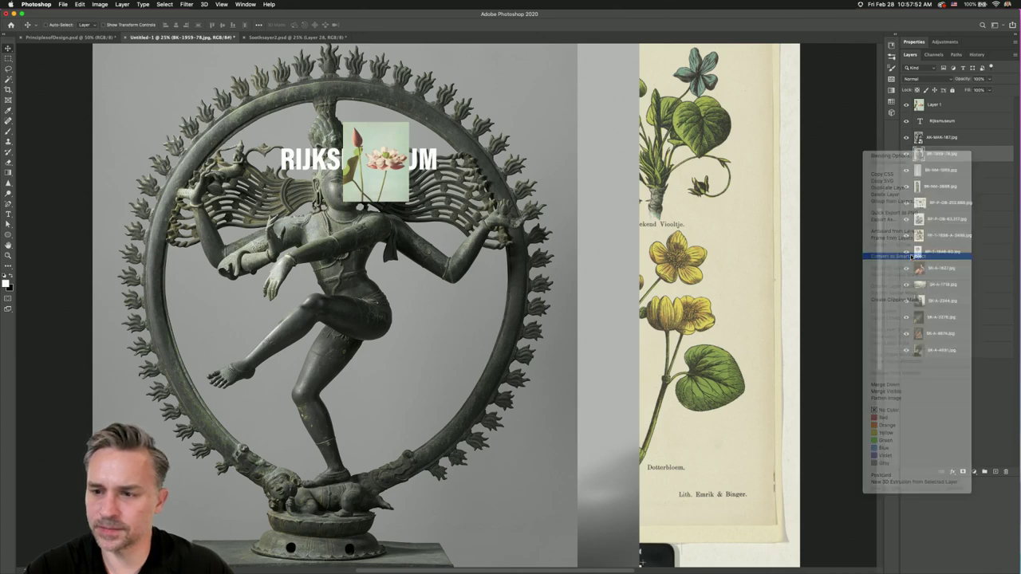
pyautogui.click(974, 171)
pyautogui.rightClick(974, 170)
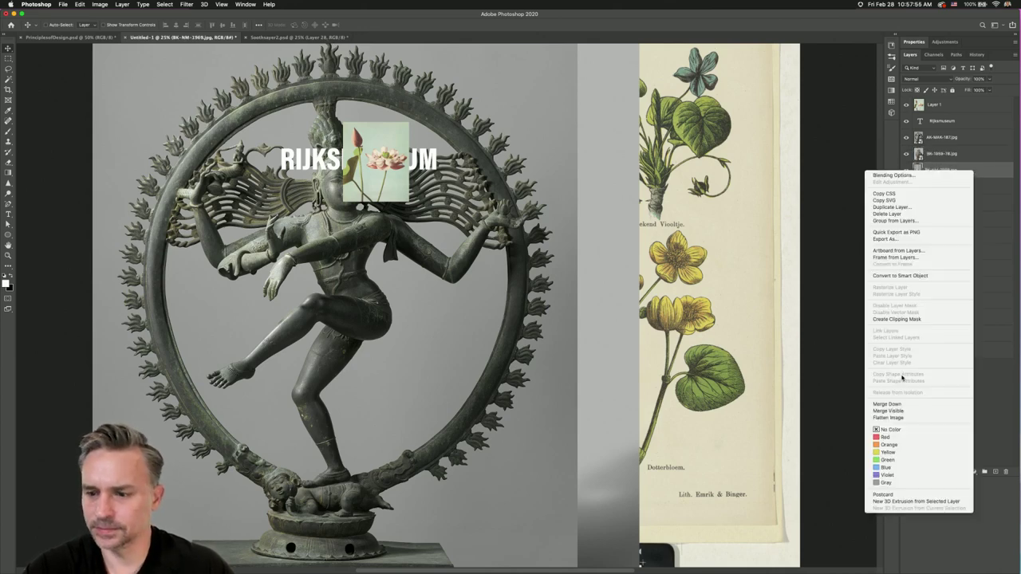
pyautogui.click(913, 276)
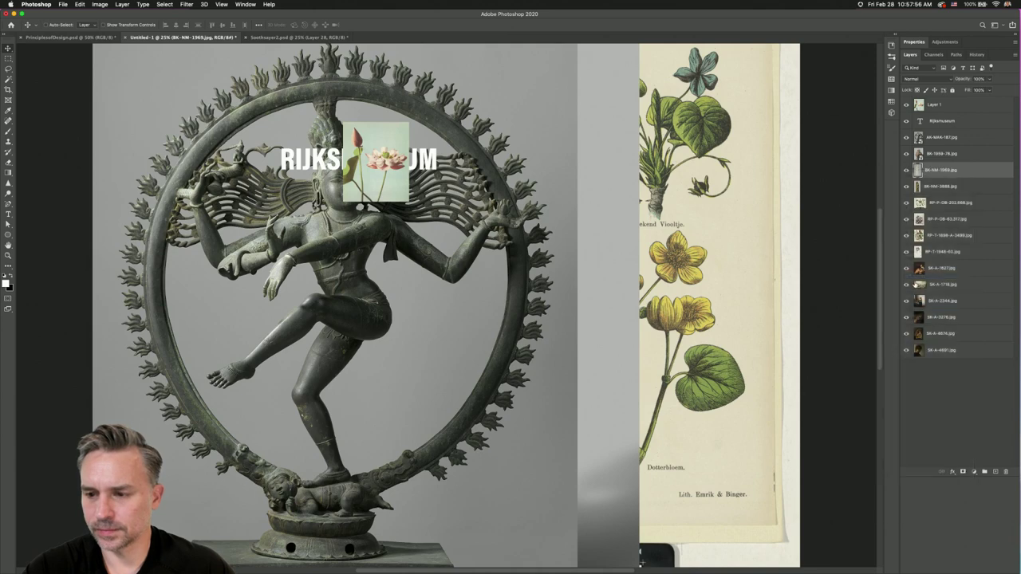
# - Convert BK-NM-3988, RP-F-OB-202.688, RP-F-OB-63.317 and RP-T-1898-A-3499 layers into smart objects
pyautogui.click(975, 188)
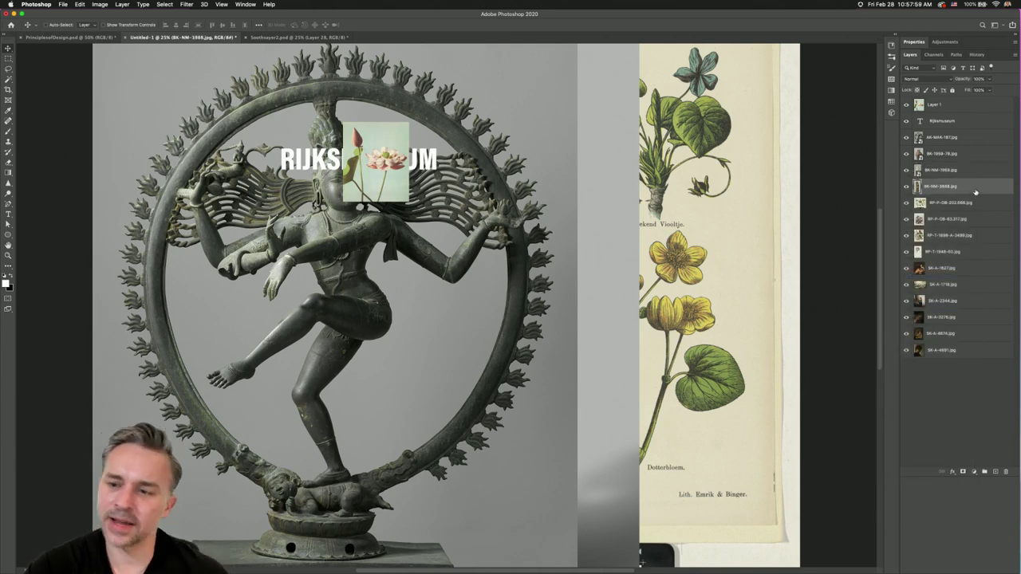
pyautogui.rightClick(971, 188)
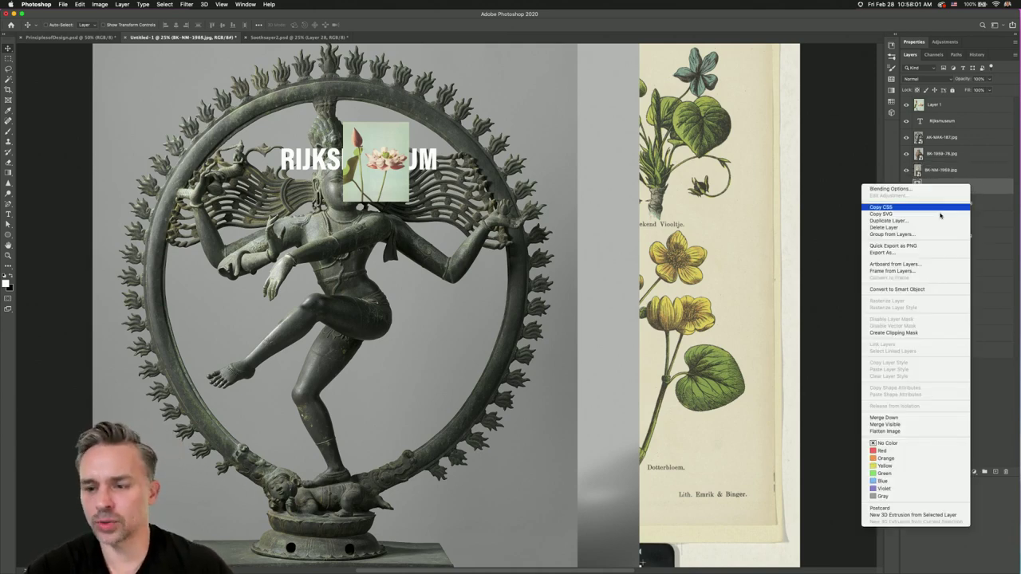
pyautogui.click(888, 289)
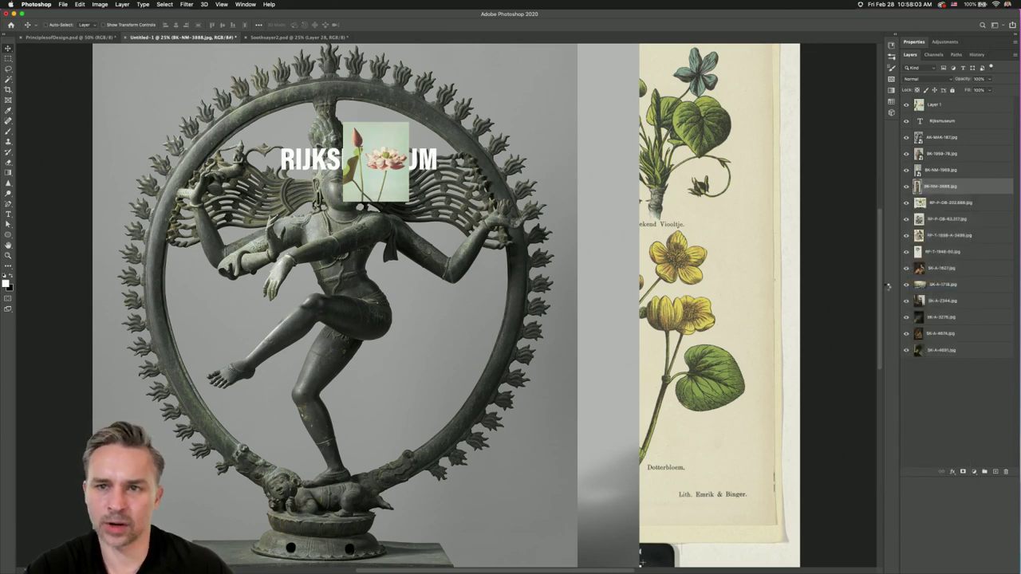
pyautogui.click(974, 204)
pyautogui.rightClick(989, 208)
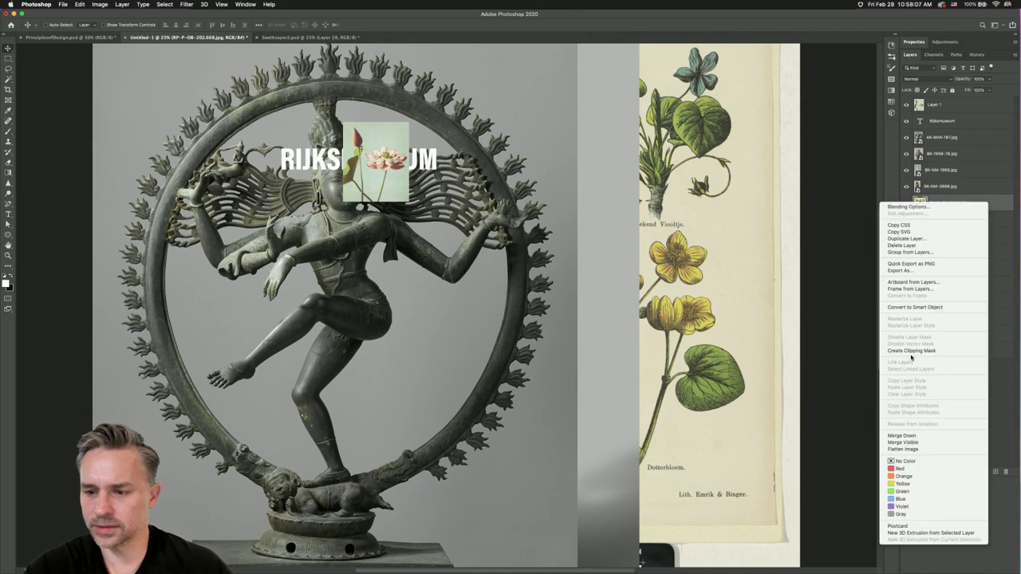
pyautogui.click(916, 307)
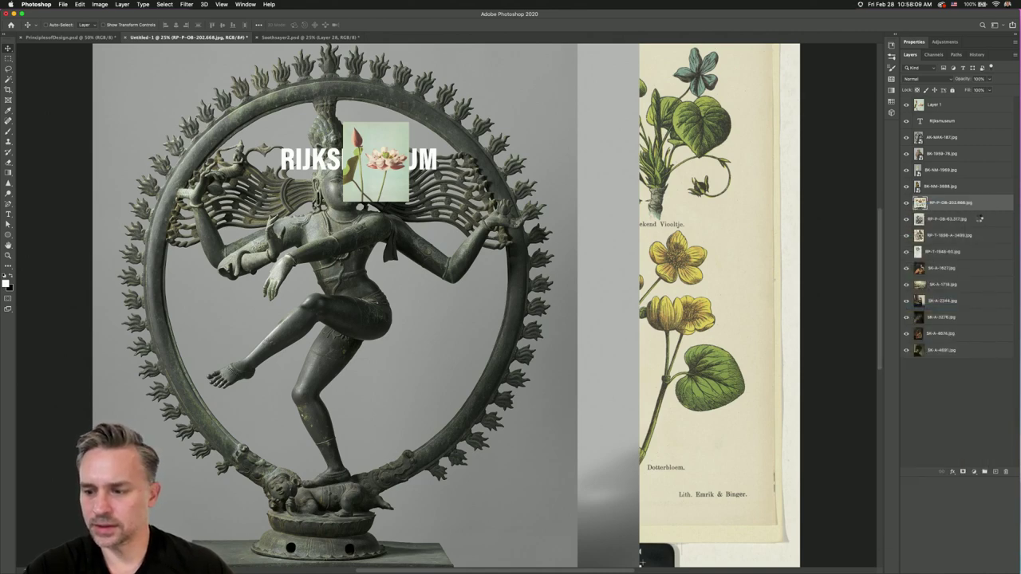
pyautogui.click(980, 220)
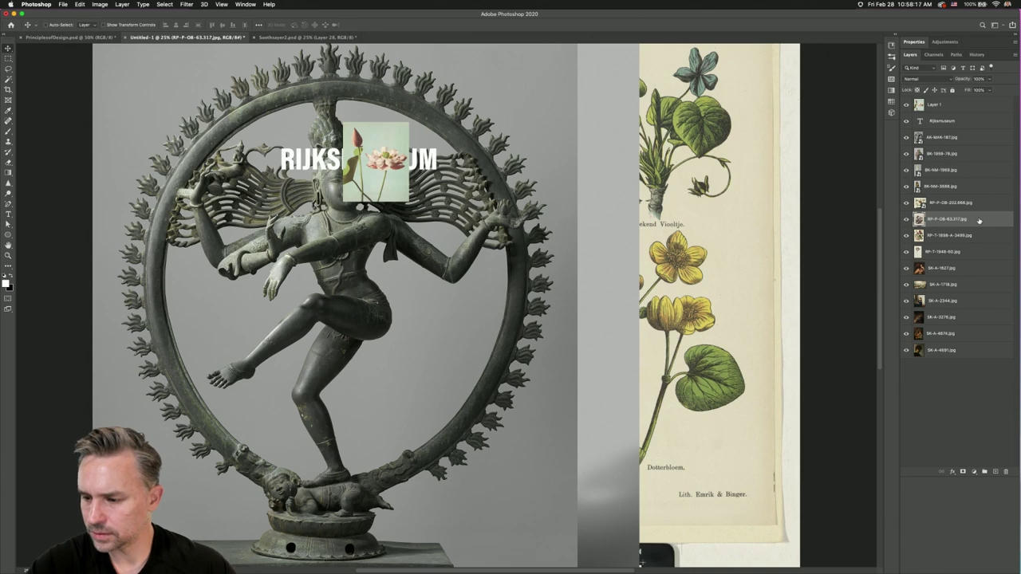
pyautogui.rightClick(984, 222)
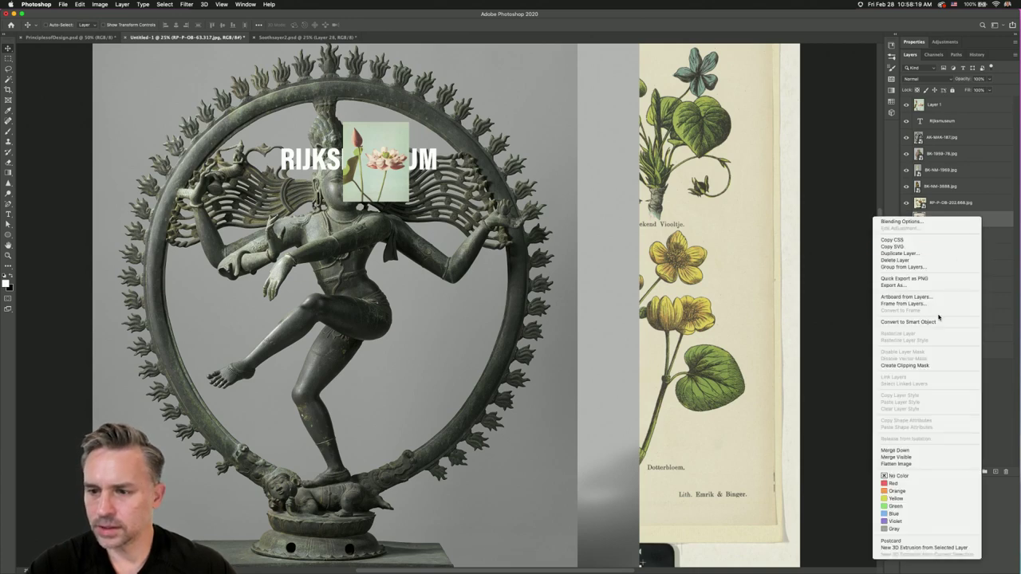
pyautogui.click(908, 323)
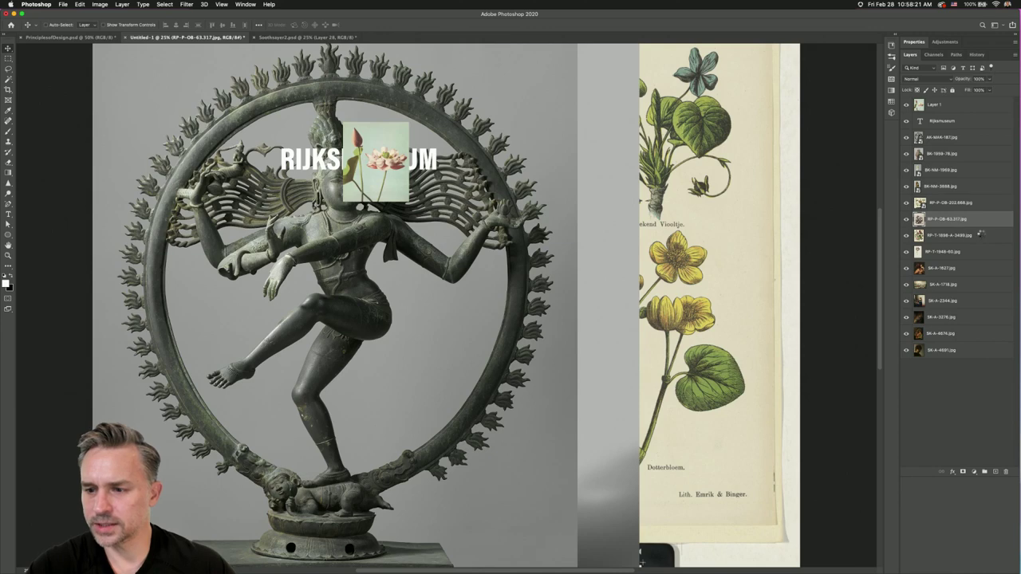
pyautogui.rightClick(982, 234)
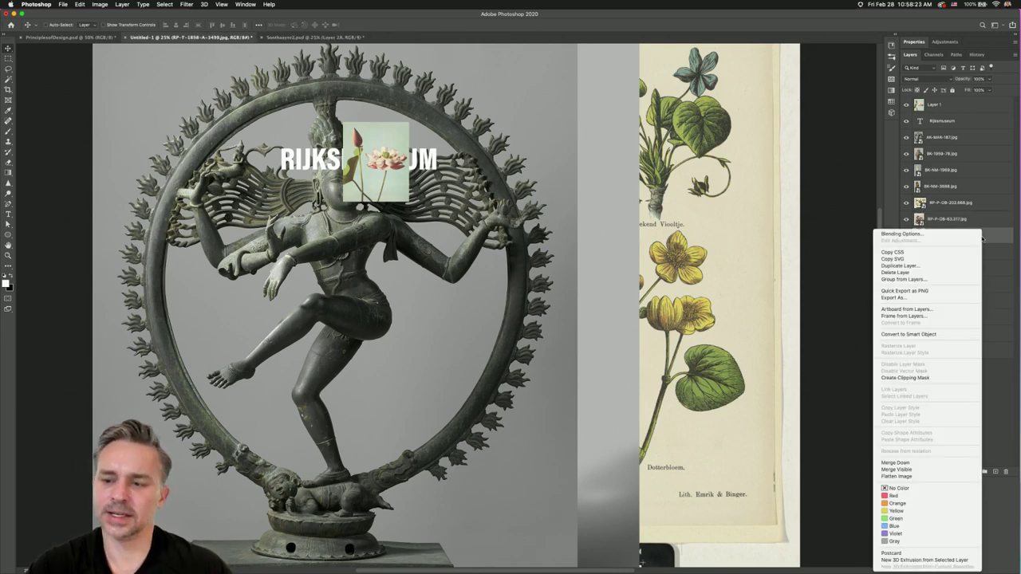
pyautogui.click(913, 334)
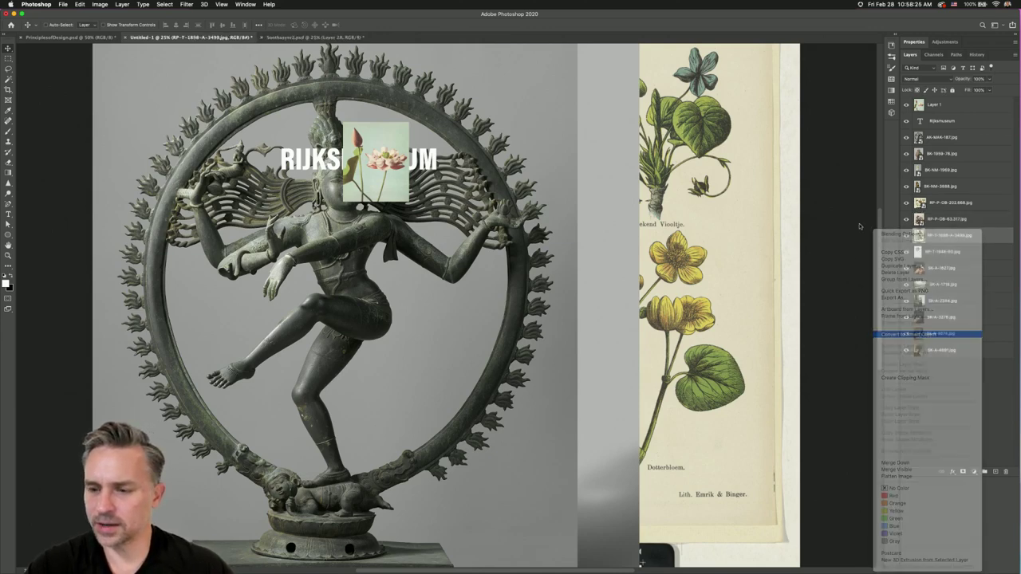
pyautogui.click(976, 252)
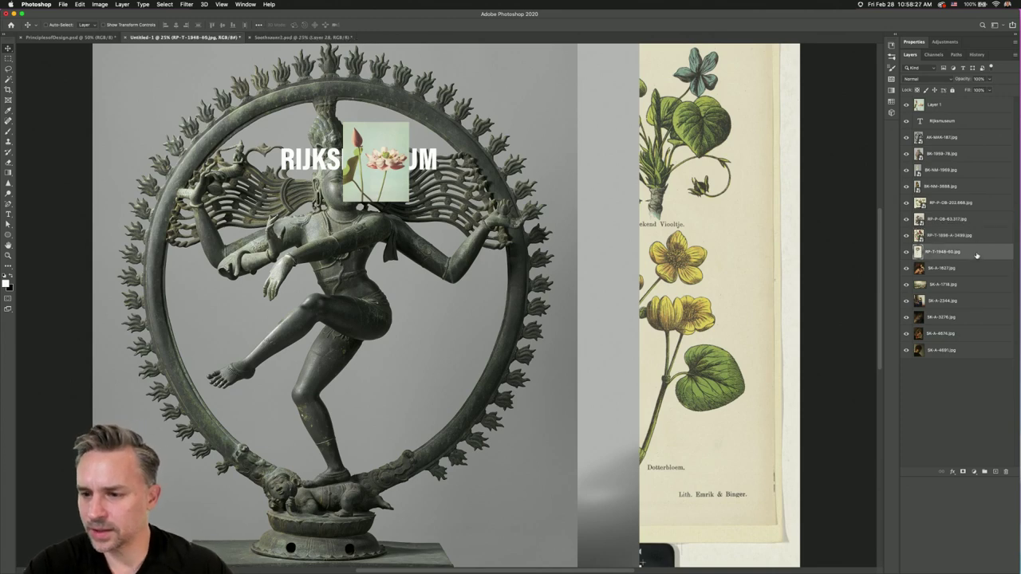
# - Convert RP-T-1948-60, SK-A-1627, SK-A-1718 and SK-A-2344 layers into smart objects
pyautogui.rightClick(976, 253)
pyautogui.click(913, 335)
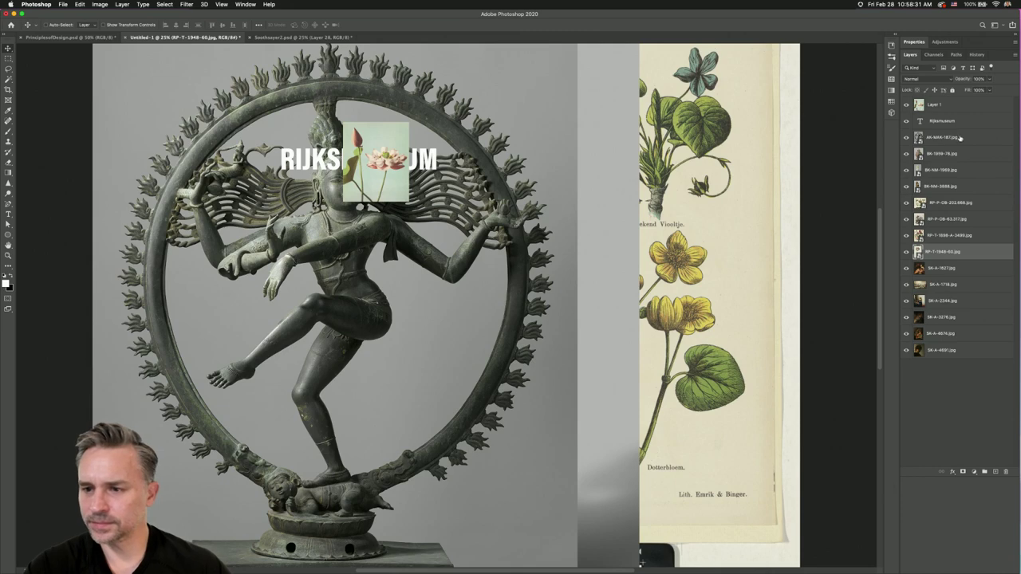
pyautogui.click(971, 270)
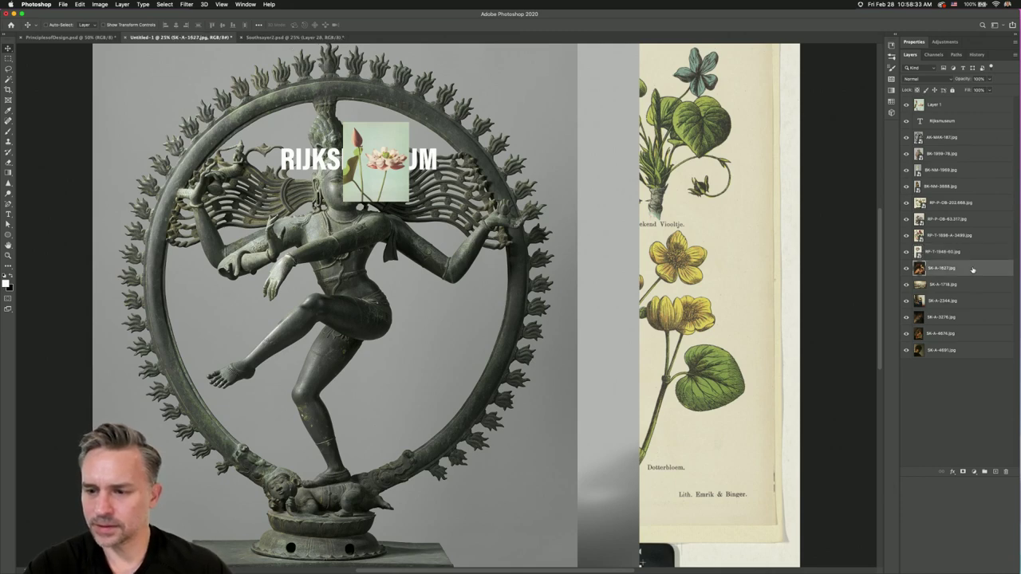
pyautogui.rightClick(972, 269)
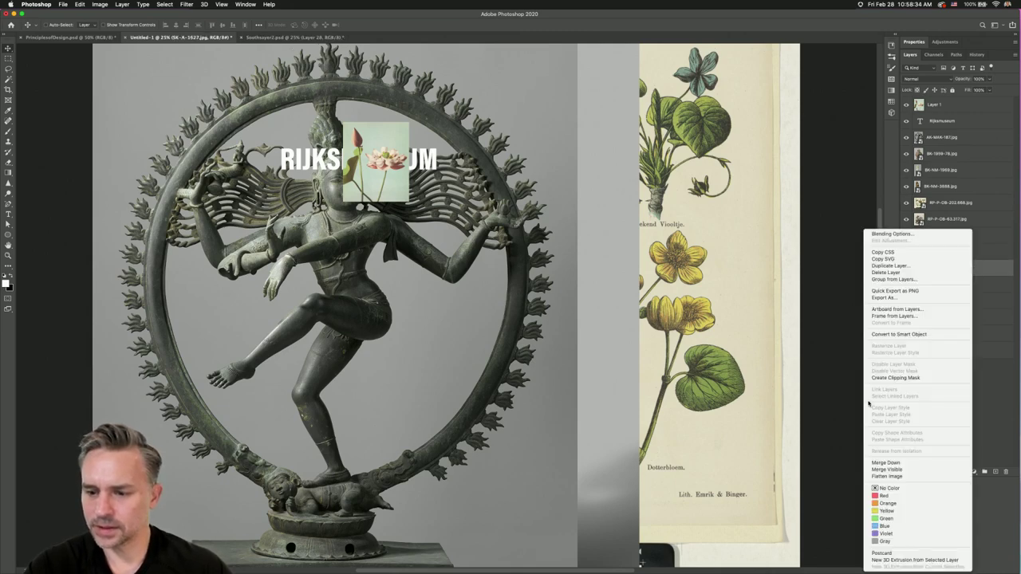
pyautogui.click(909, 334)
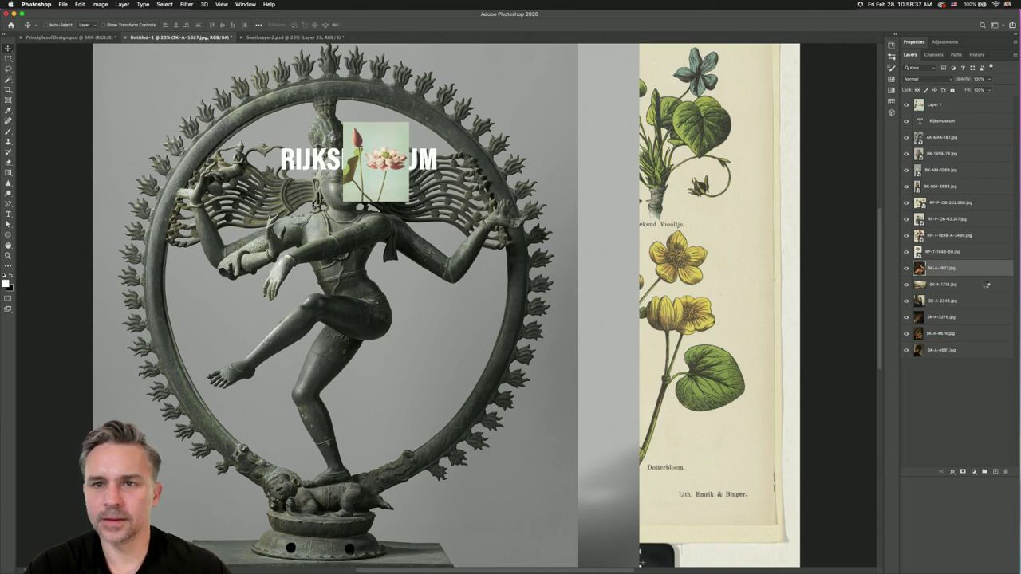
pyautogui.click(985, 285)
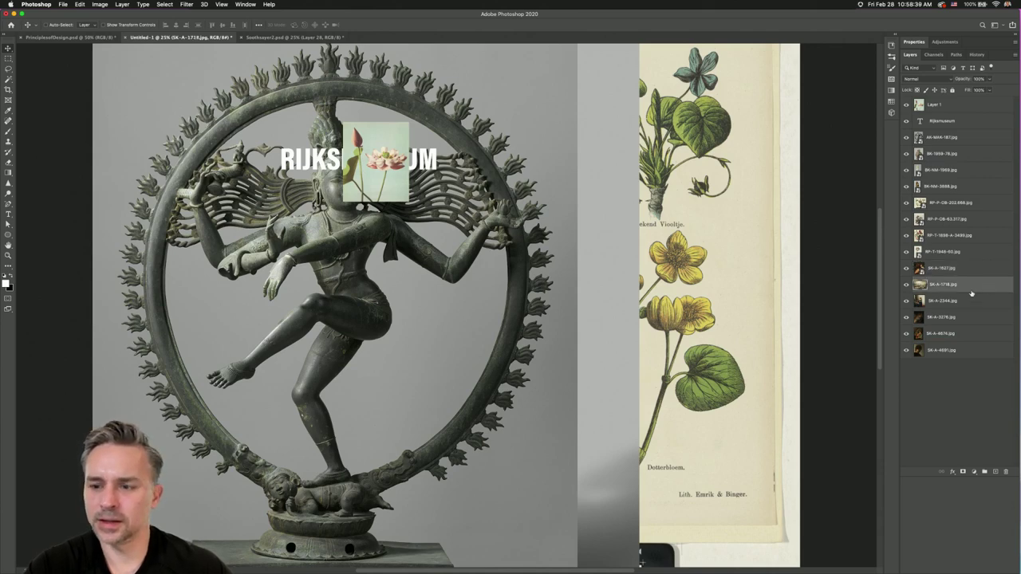
pyautogui.rightClick(972, 293)
pyautogui.click(886, 334)
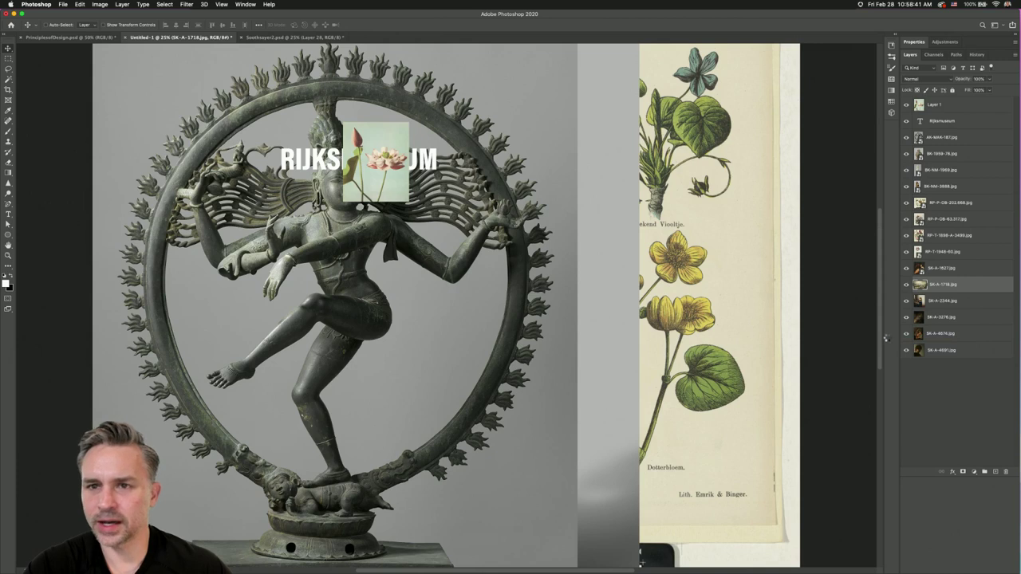
pyautogui.click(977, 302)
pyautogui.rightClick(977, 302)
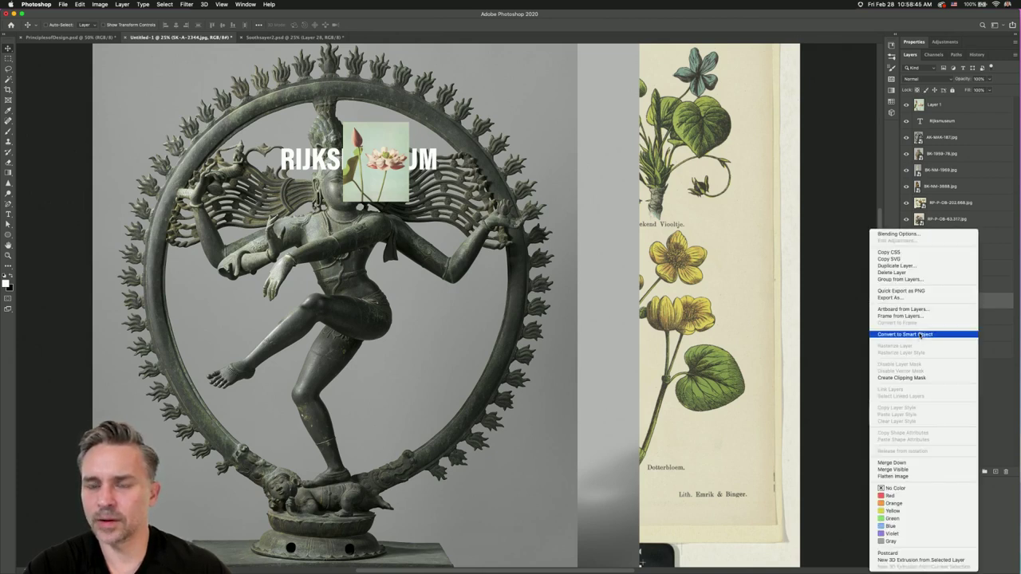
pyautogui.click(921, 335)
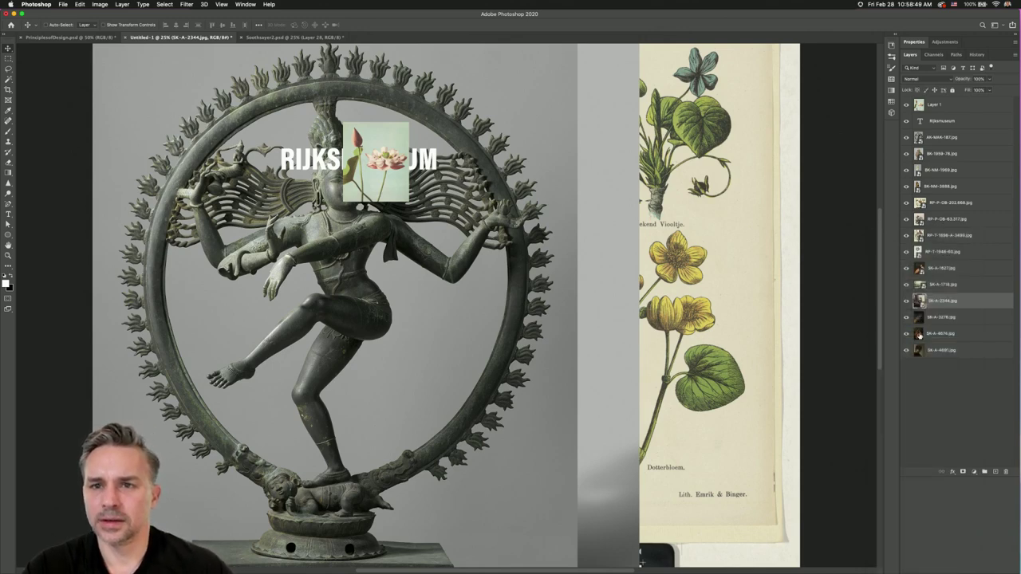
# - Convert SK-A-3276, SK-A-4674 and the last artwork layer into smart objects
pyautogui.click(971, 322)
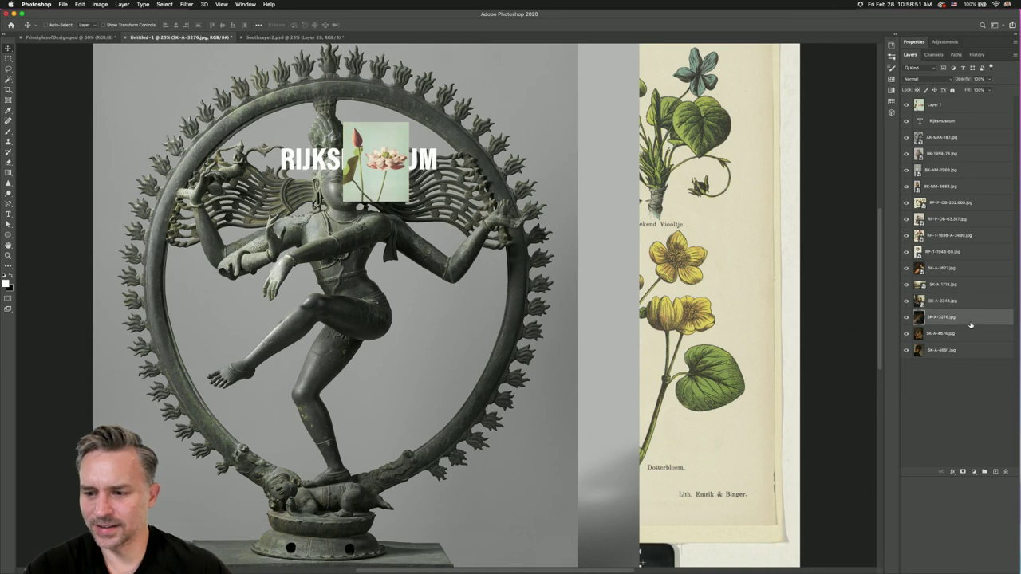
pyautogui.rightClick(971, 325)
pyautogui.click(893, 335)
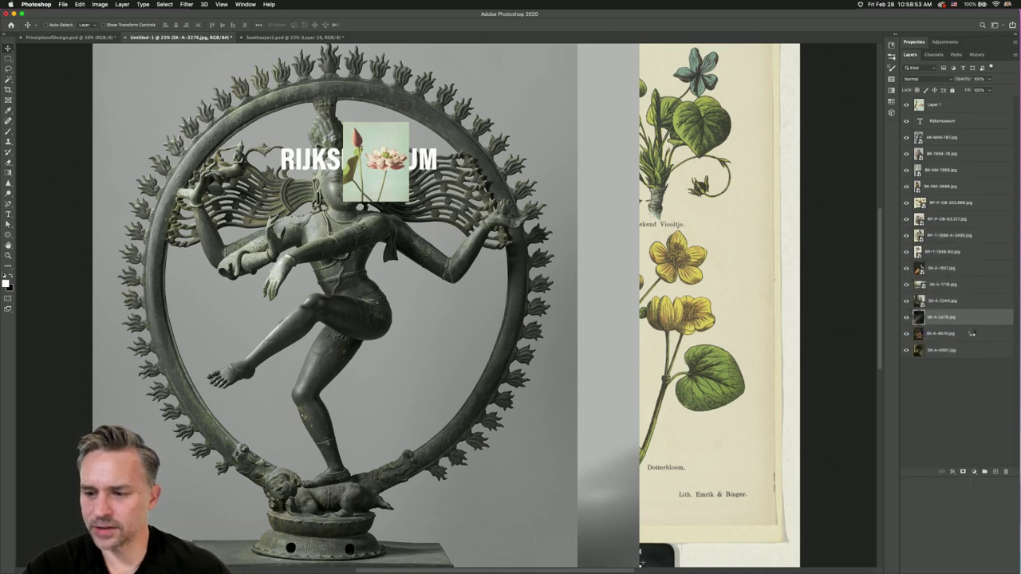
pyautogui.click(972, 333)
pyautogui.rightClick(972, 334)
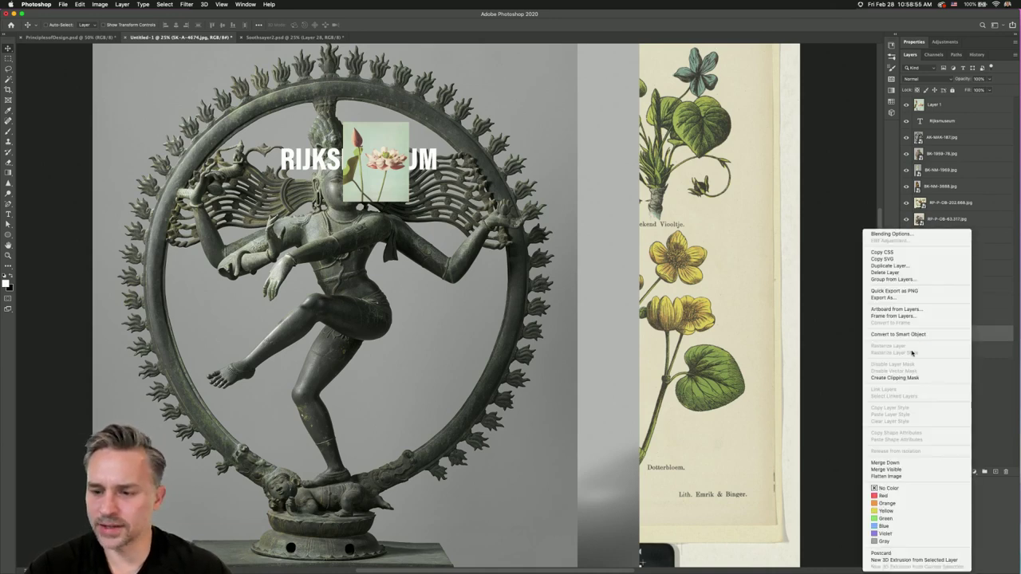
pyautogui.click(912, 335)
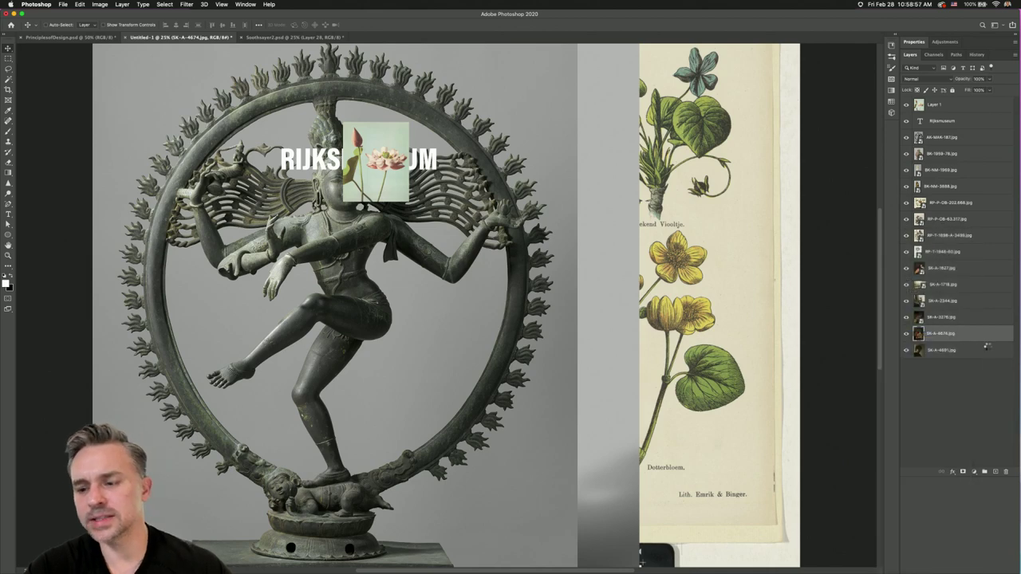
pyautogui.click(981, 350)
pyautogui.rightClick(981, 350)
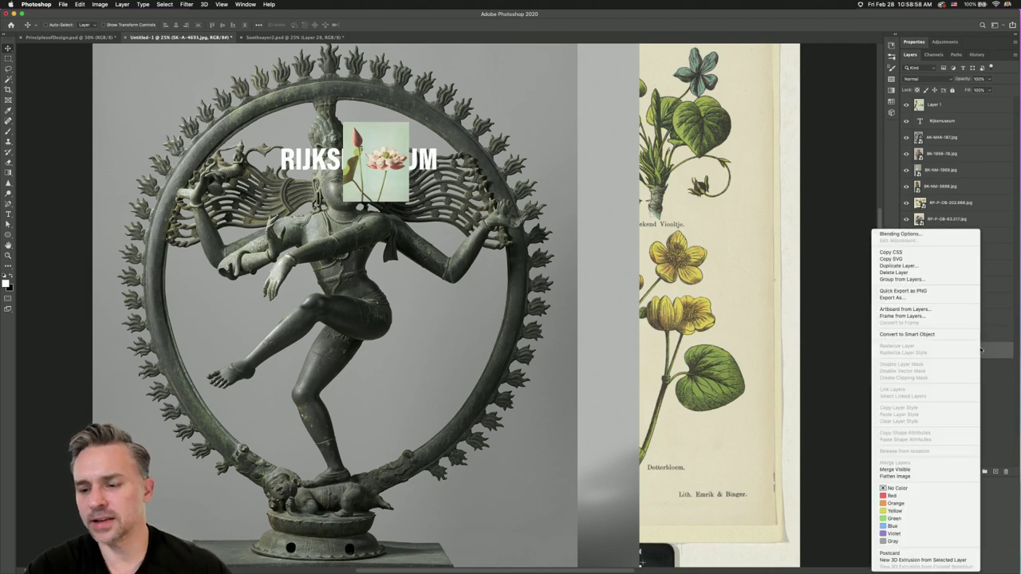
pyautogui.click(912, 335)
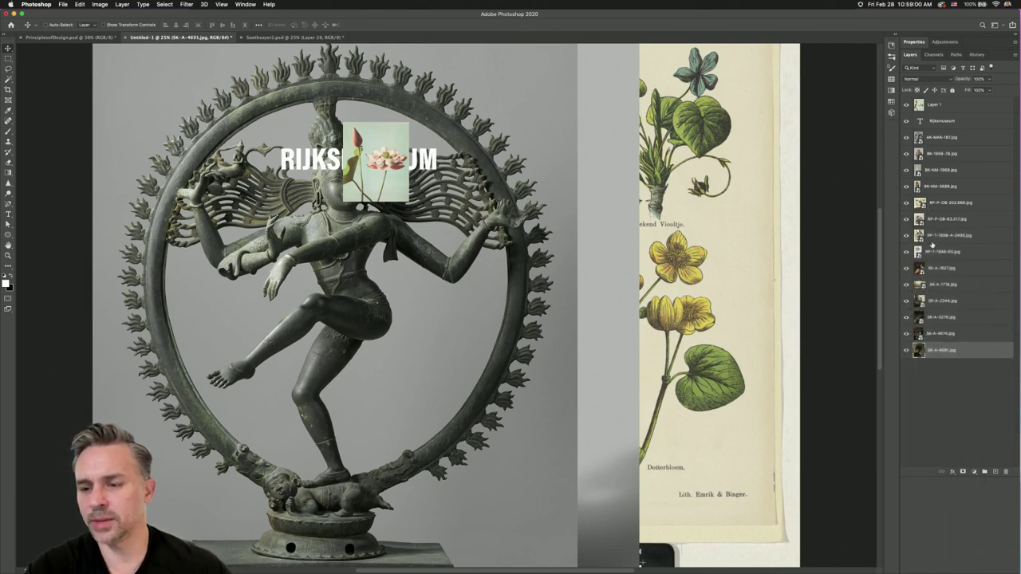
# - Make the lotus Layer 1 a smart object and move it below the Rijksmuseum title
pyautogui.click(941, 106)
pyautogui.rightClick(941, 106)
pyautogui.click(935, 203)
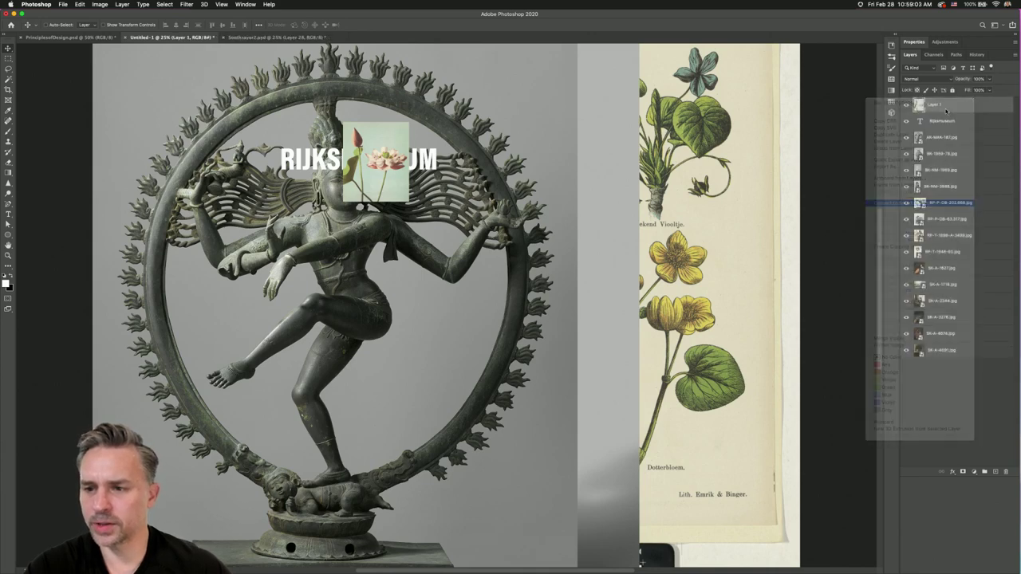
pyautogui.moveTo(964, 111); pyautogui.dragTo(957, 129)
pyautogui.click(953, 138)
# - Scale down all the artwork layers together and shift them toward the upper left
pyautogui.keyDown('shift'); pyautogui.click(972, 354); pyautogui.keyUp('shift')
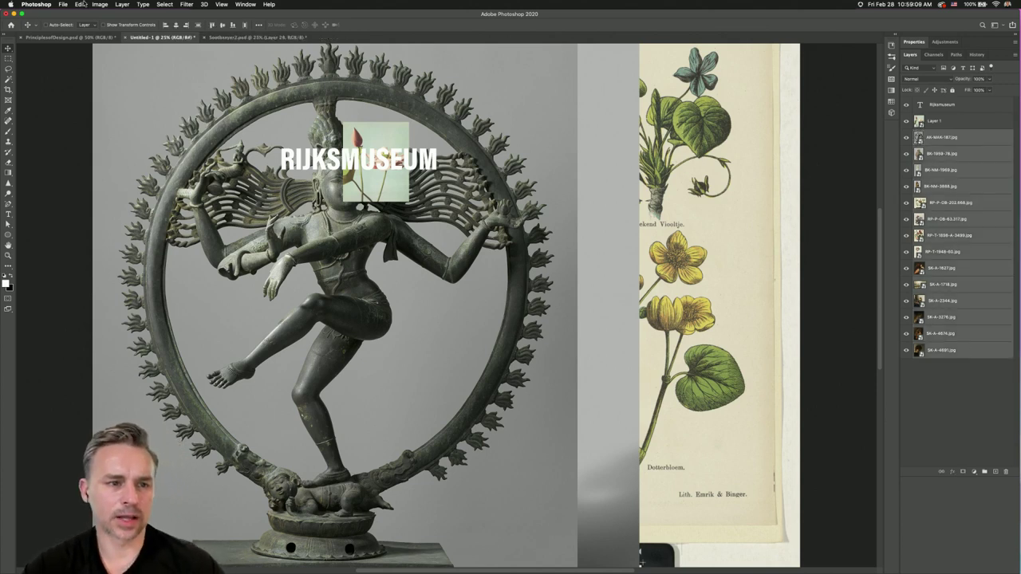
pyautogui.press('super+t')
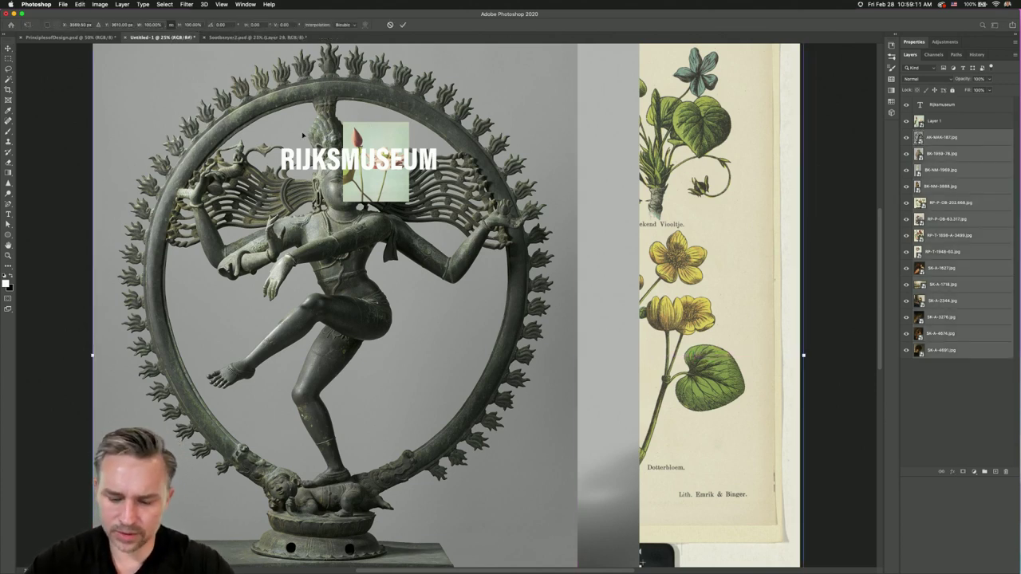
pyautogui.press('super+minus')
pyautogui.press('super+minus')
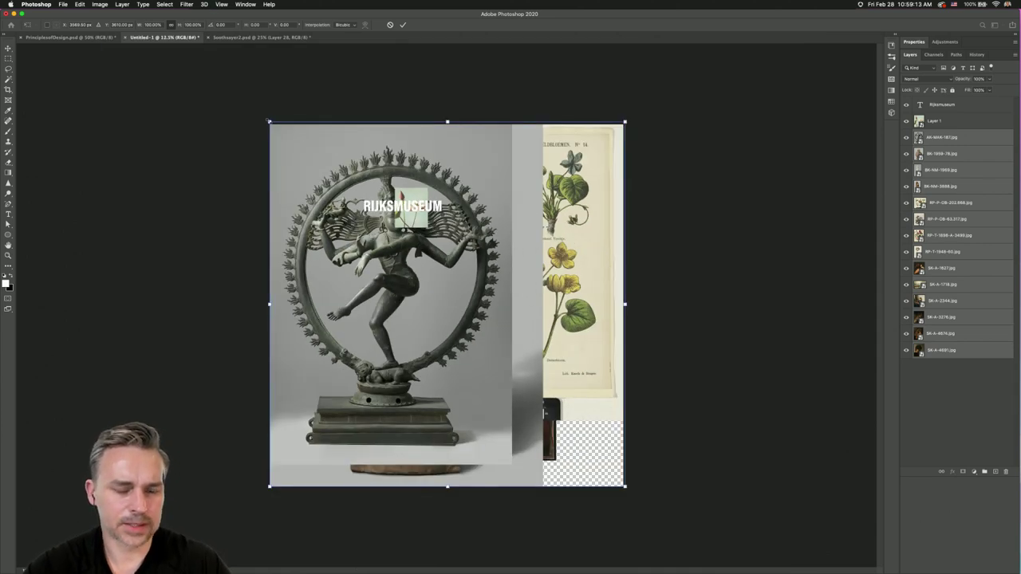
pyautogui.moveTo(269, 122); pyautogui.dragTo(437, 403)
pyautogui.moveTo(538, 425); pyautogui.dragTo(349, 366)
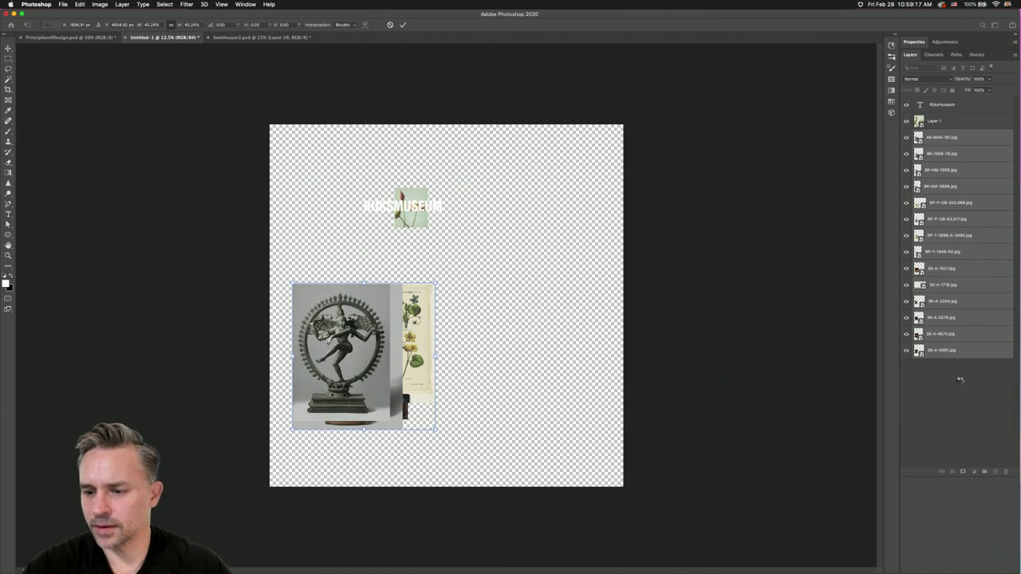
pyautogui.press('Return')
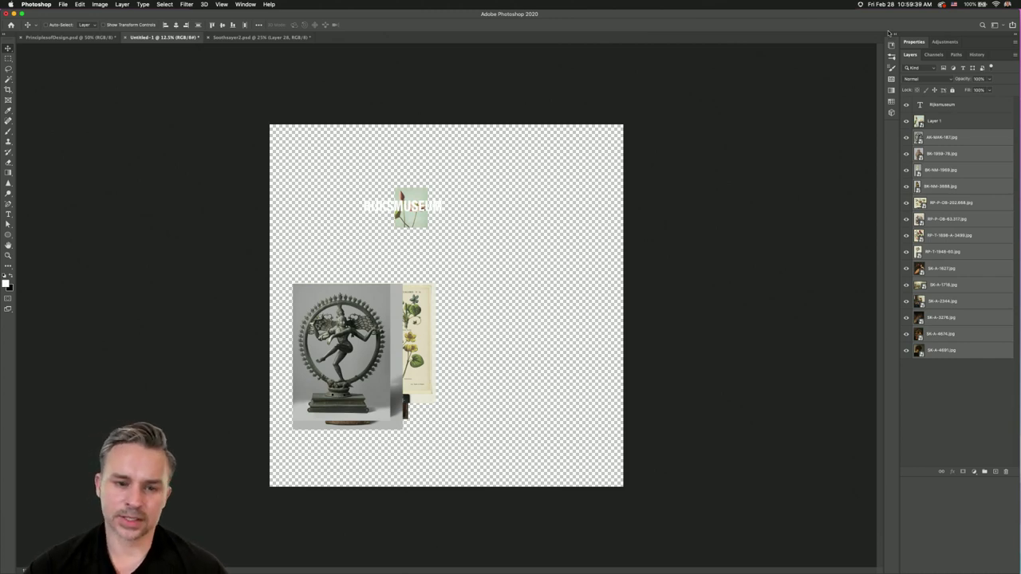
# - Fit the canvas on screen, switch to the Rectangular Marquee, and select the lotus Layer 1
pyautogui.press('super+0')
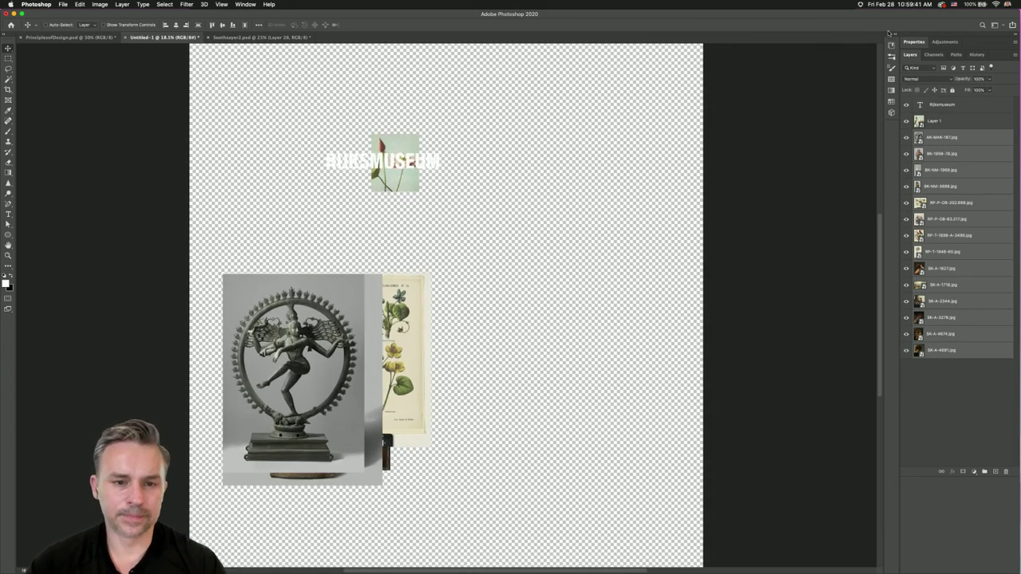
pyautogui.press('m')
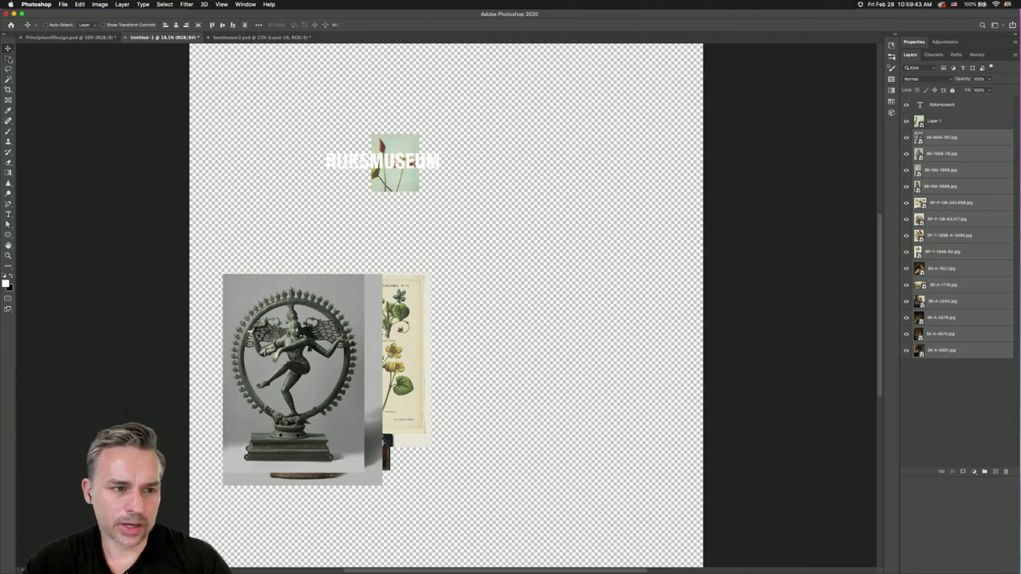
pyautogui.press('alt+super+a')
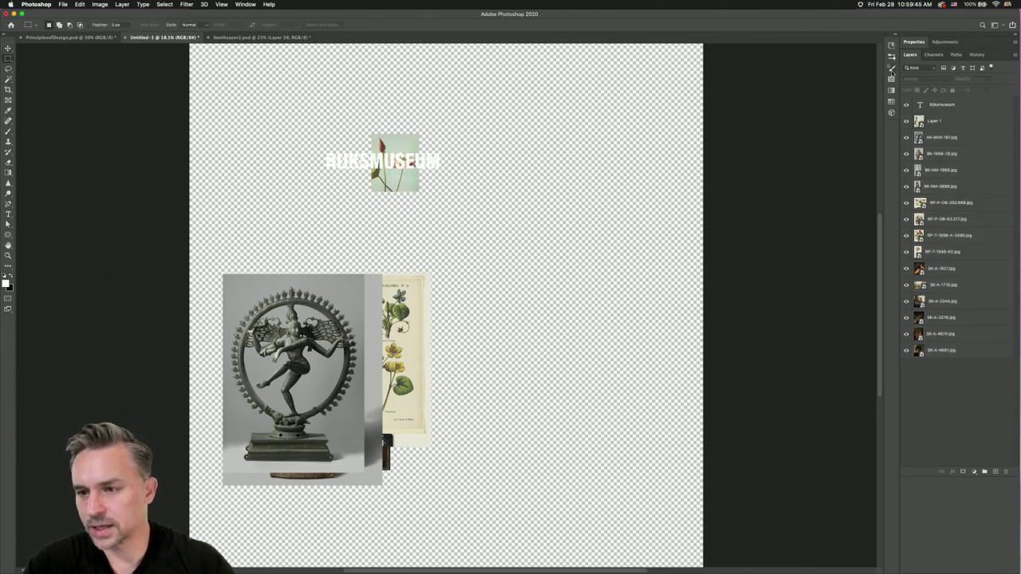
pyautogui.click(962, 119)
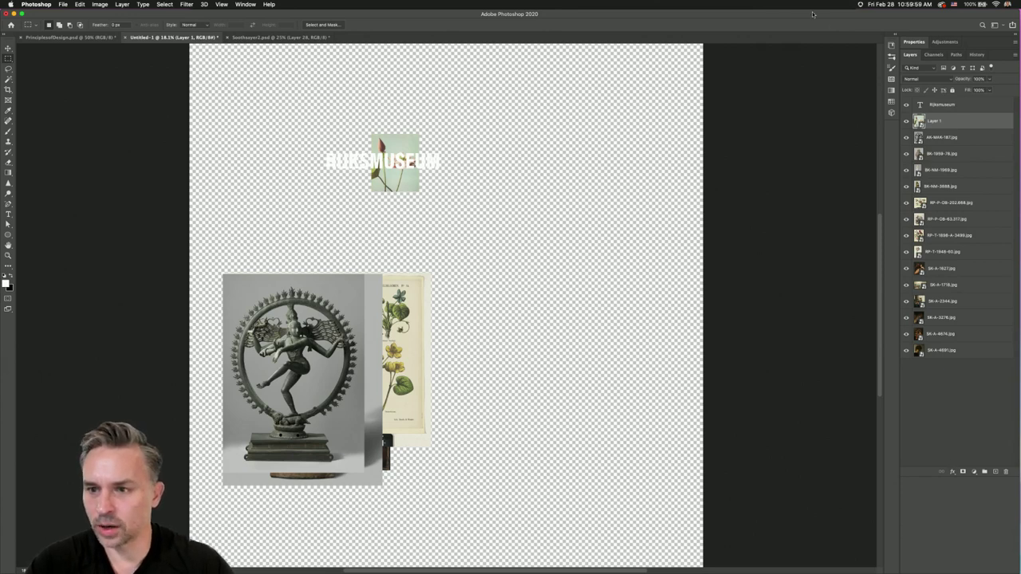
# - Add a dark gradient fill layer, drag it below all the artworks, then select the lotus layer
pyautogui.click(994, 473)
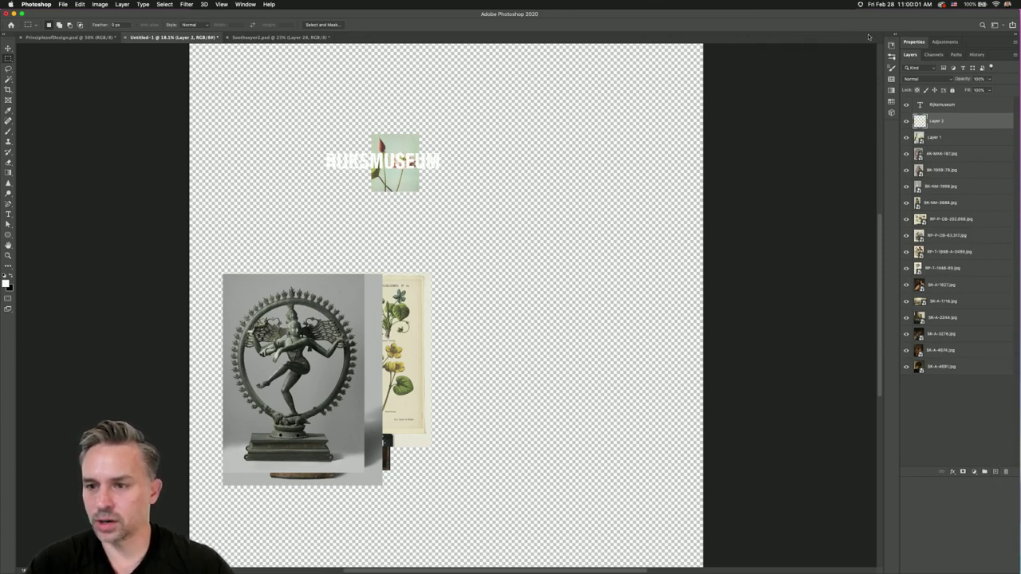
pyautogui.click(895, 36)
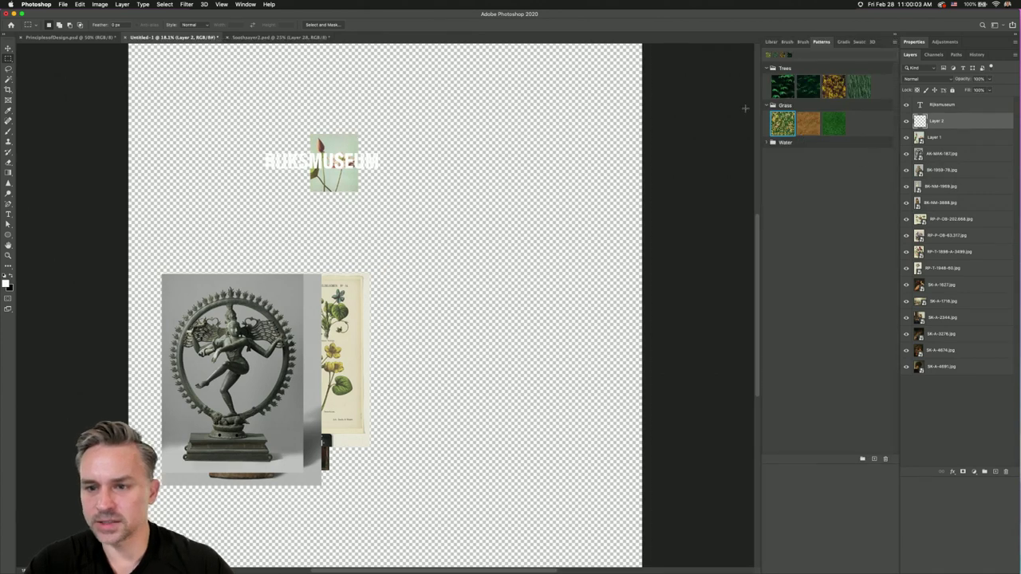
pyautogui.click(843, 41)
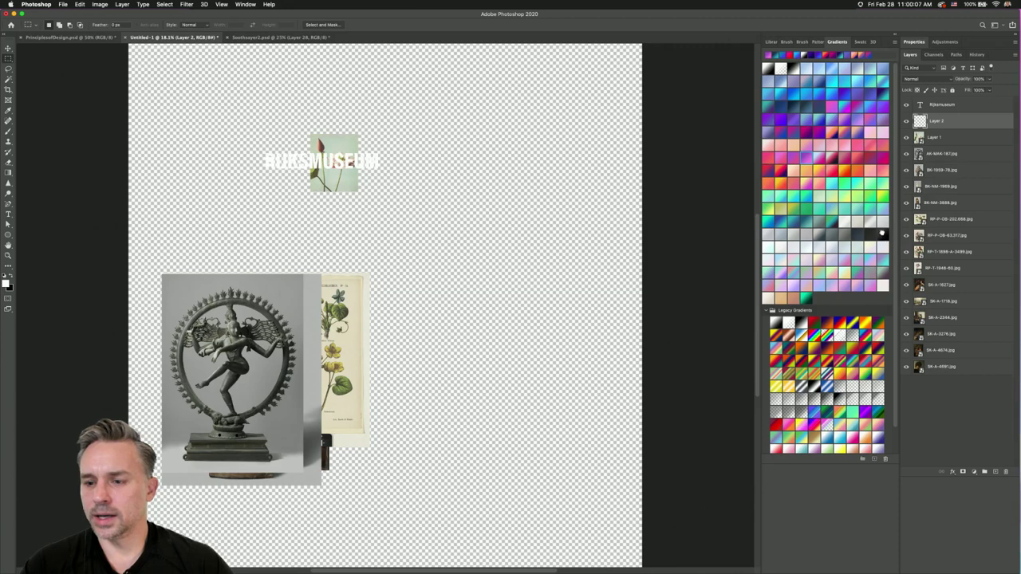
pyautogui.click(880, 234)
pyautogui.moveTo(964, 121); pyautogui.dragTo(960, 367)
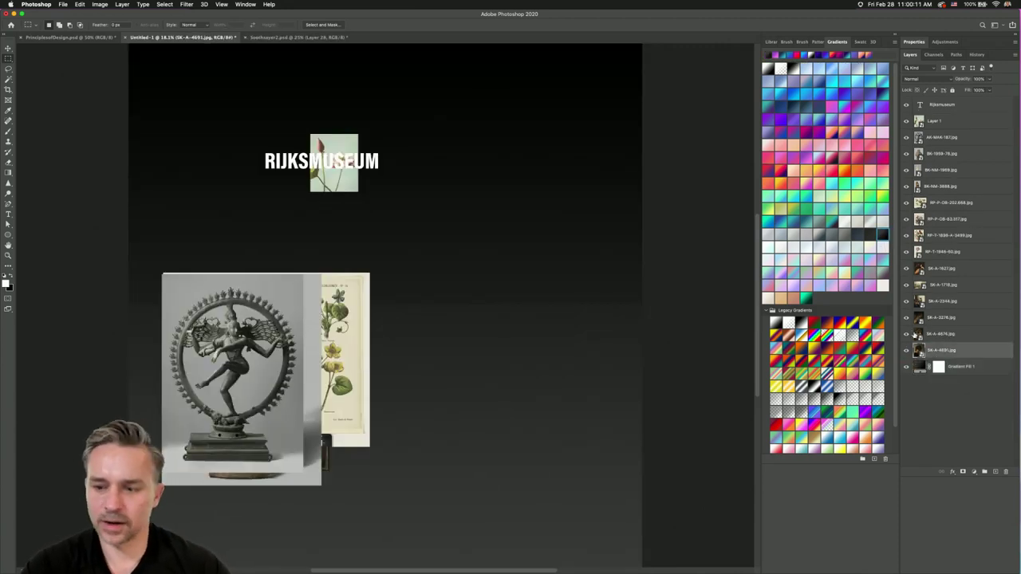
pyautogui.click(8, 48)
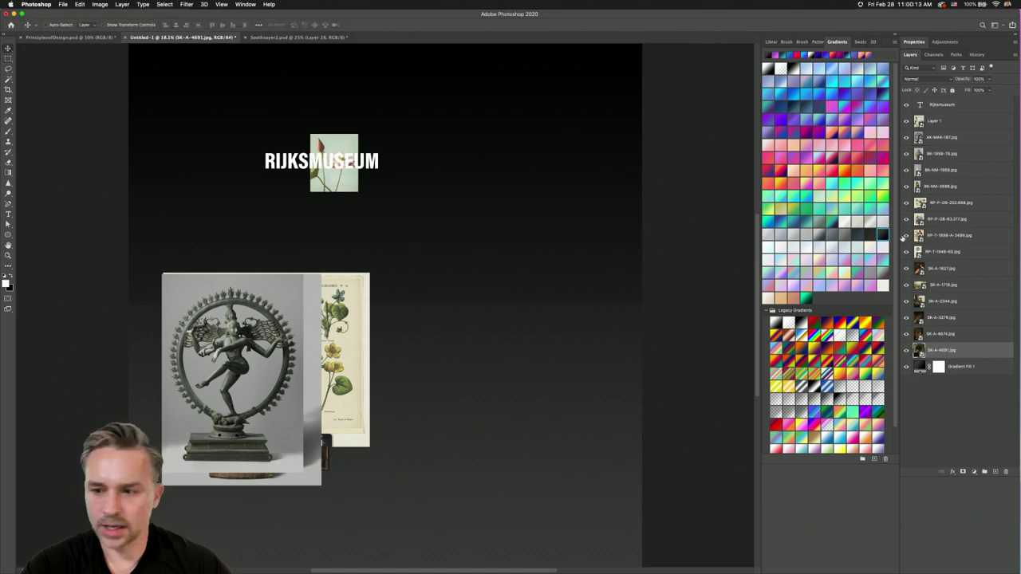
pyautogui.click(951, 121)
# - Scale up the lotus image and move it to the right
pyautogui.press('super+t')
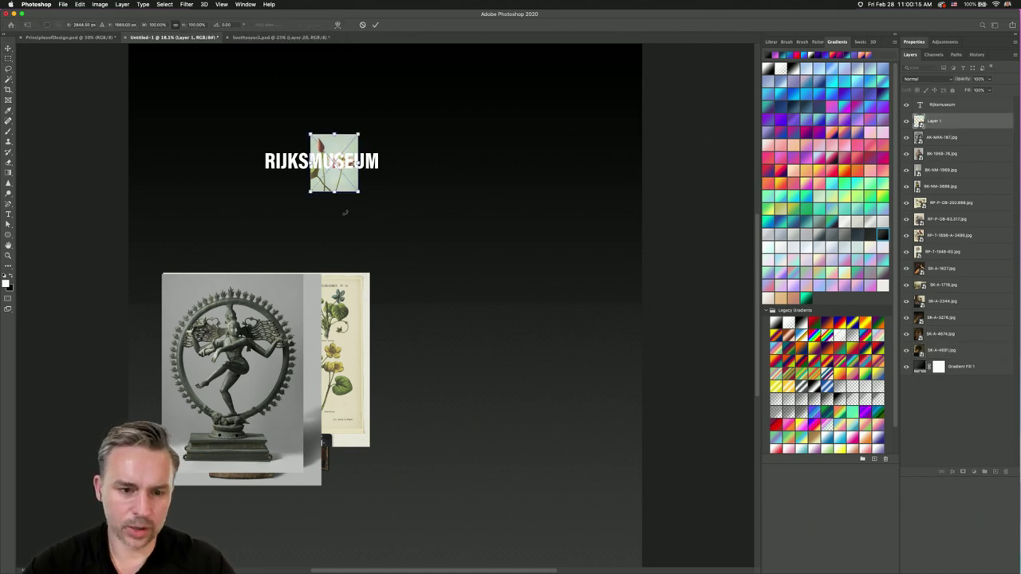
pyautogui.moveTo(359, 190); pyautogui.dragTo(481, 342)
pyautogui.press('Return')
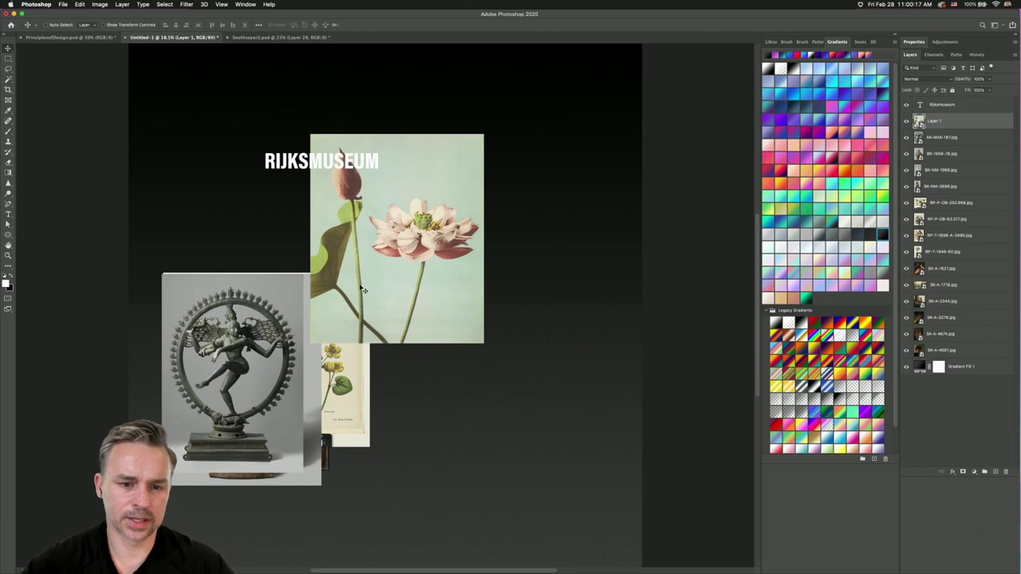
pyautogui.moveTo(363, 291); pyautogui.dragTo(461, 335)
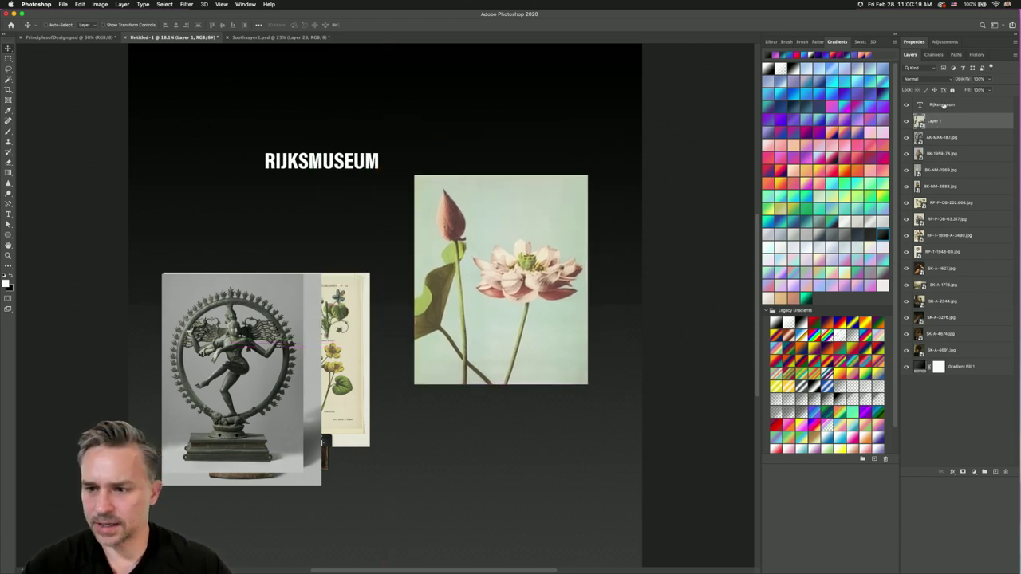
# - Enlarge the RIJKSMUSEUM title and lower it so it crosses the tops of the images
pyautogui.click(965, 104)
pyautogui.moveTo(292, 166); pyautogui.dragTo(212, 133)
pyautogui.hotkey('ctrl', 't')
pyautogui.moveTo(300, 140); pyautogui.dragTo(550, 327)
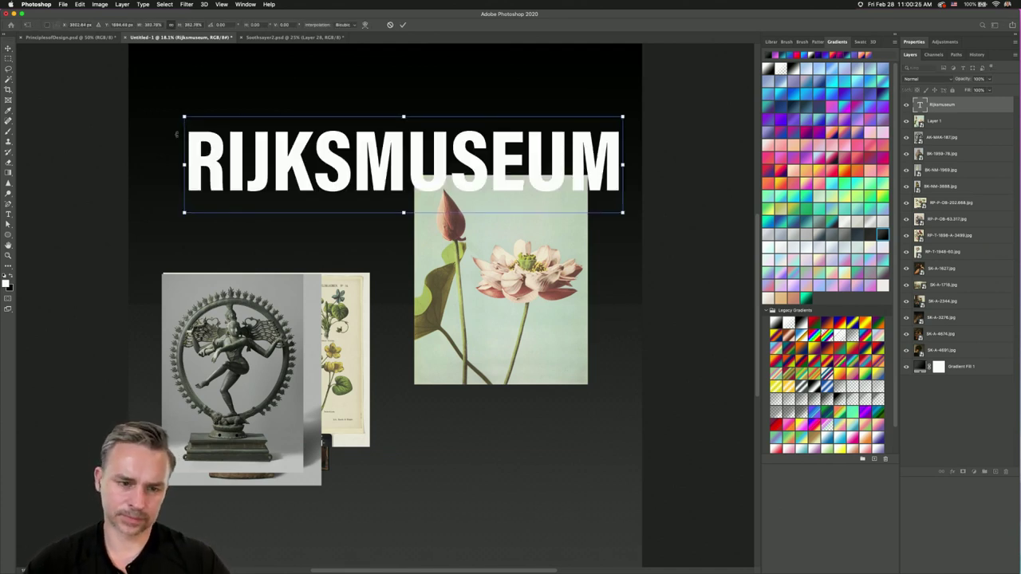
pyautogui.press('Return')
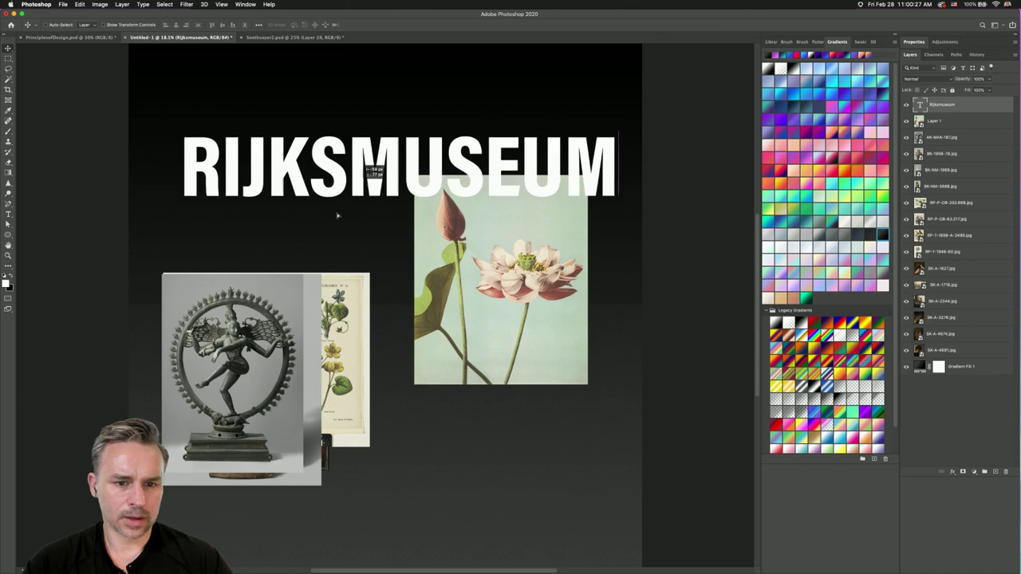
pyautogui.moveTo(422, 155); pyautogui.dragTo(401, 241)
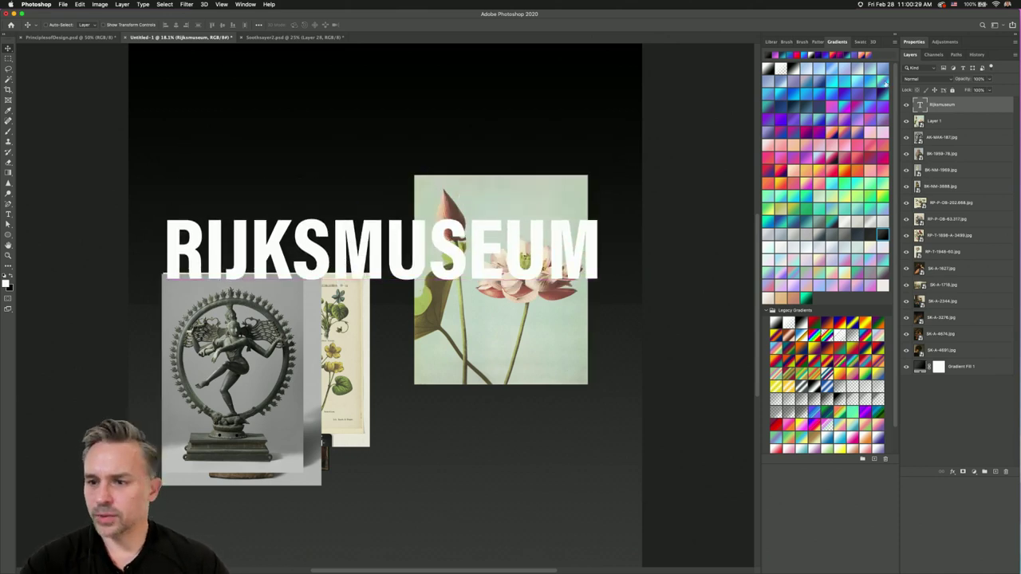
# - Reselect the lotus layer and zoom out to see more of the canvas
pyautogui.click(935, 121)
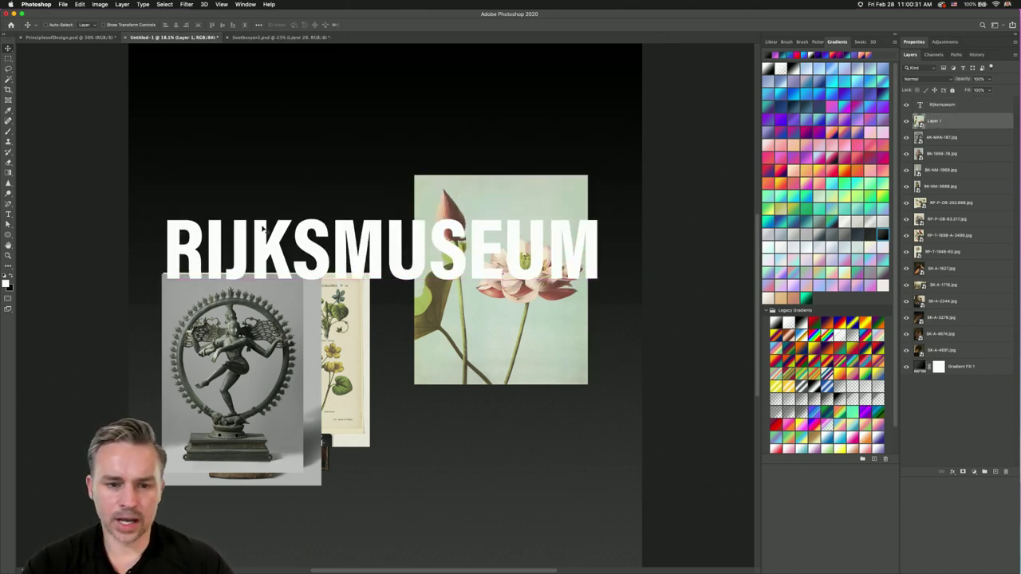
pyautogui.press('super+minus')
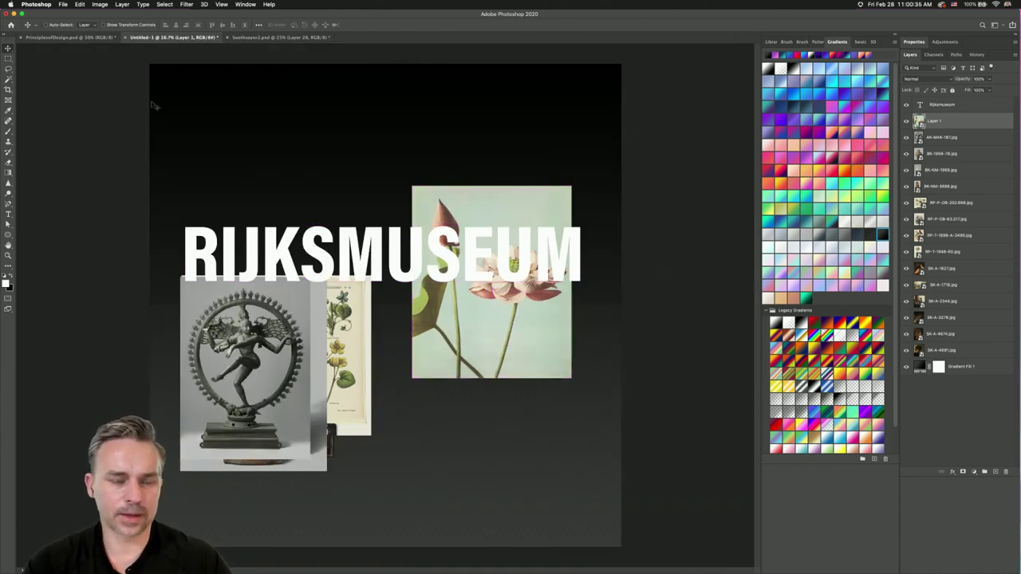
pyautogui.click(99, 4)
pyautogui.press('Escape')
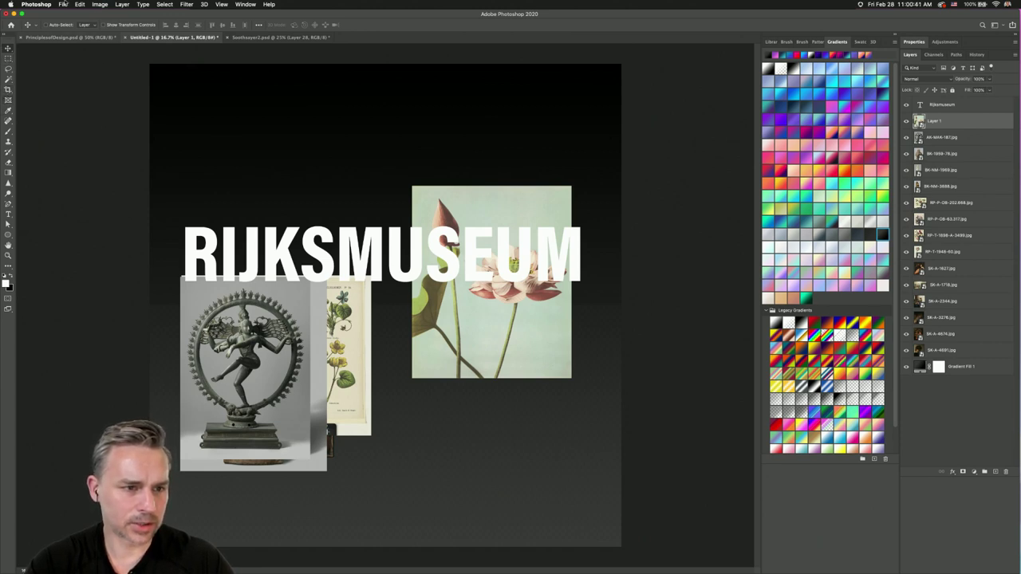
# - Widen the canvas to 9000 pixels via Canvas Size and fit it on screen
pyautogui.click(99, 4)
pyautogui.click(116, 74)
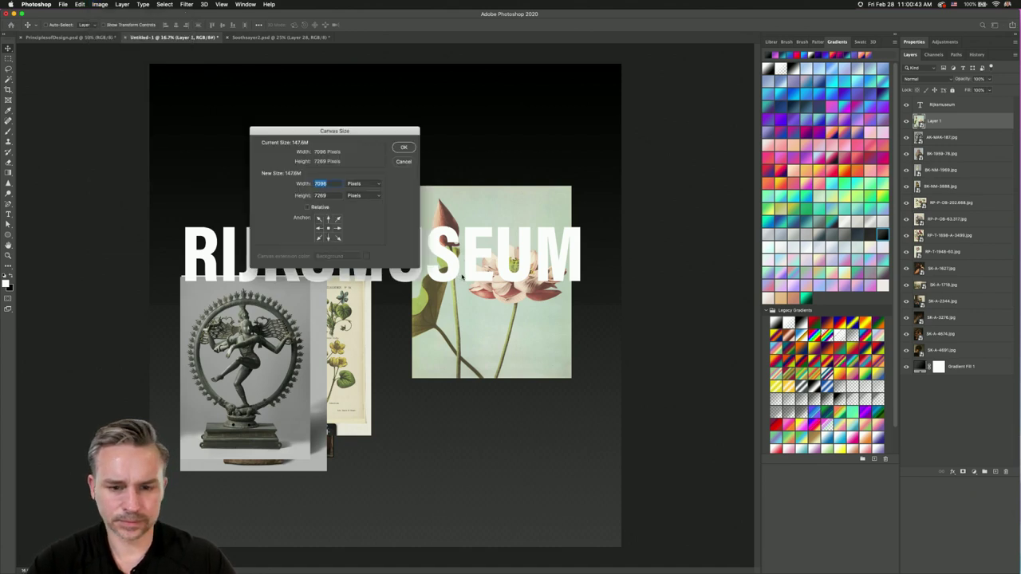
pyautogui.click(403, 162)
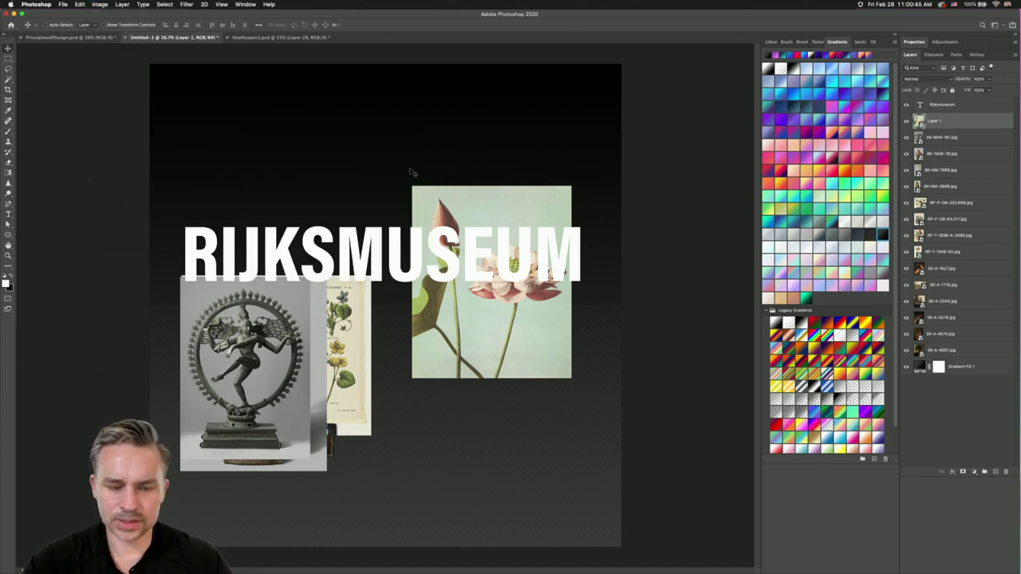
pyautogui.click(100, 4)
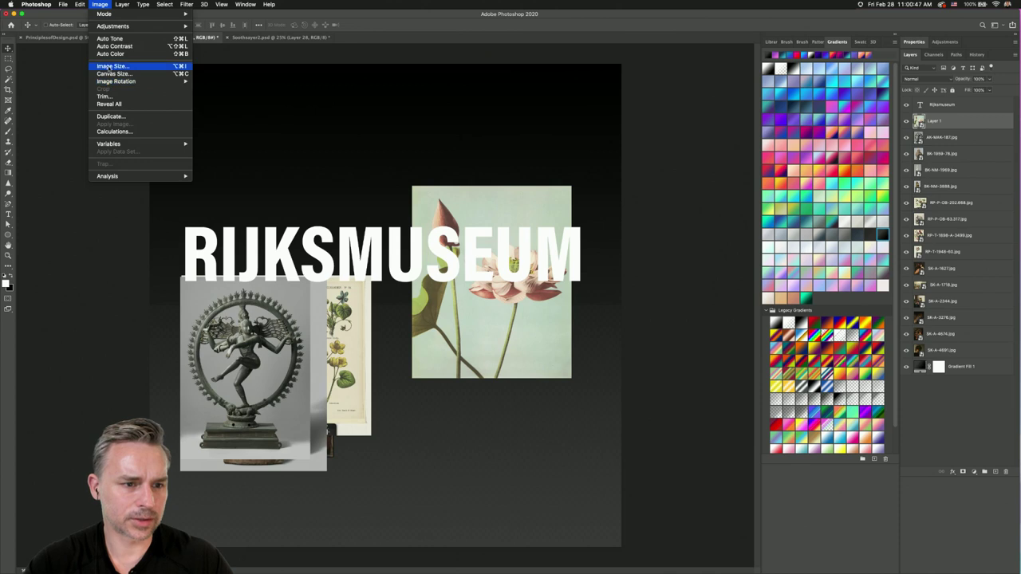
pyautogui.click(396, 272)
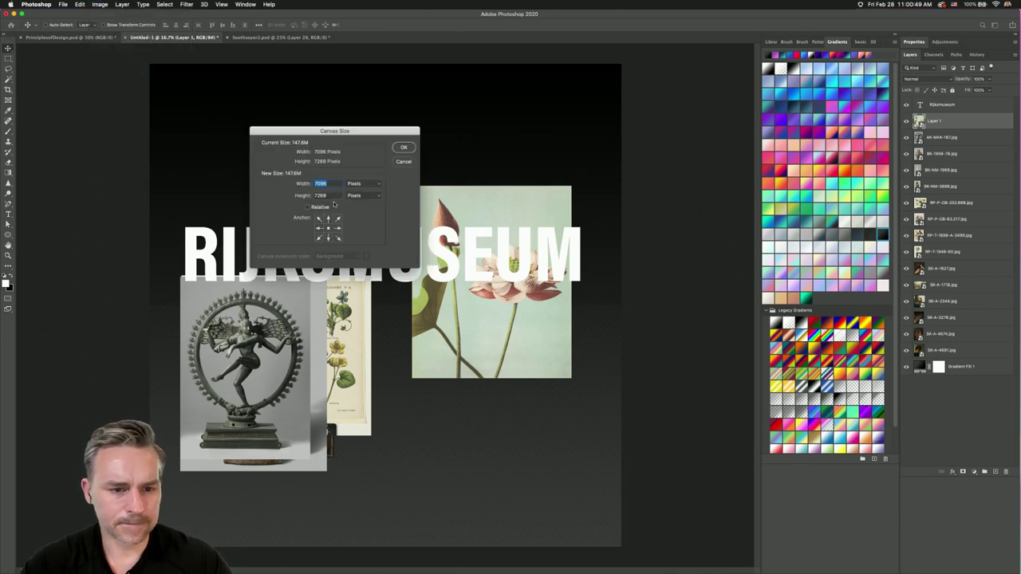
pyautogui.write('9000')
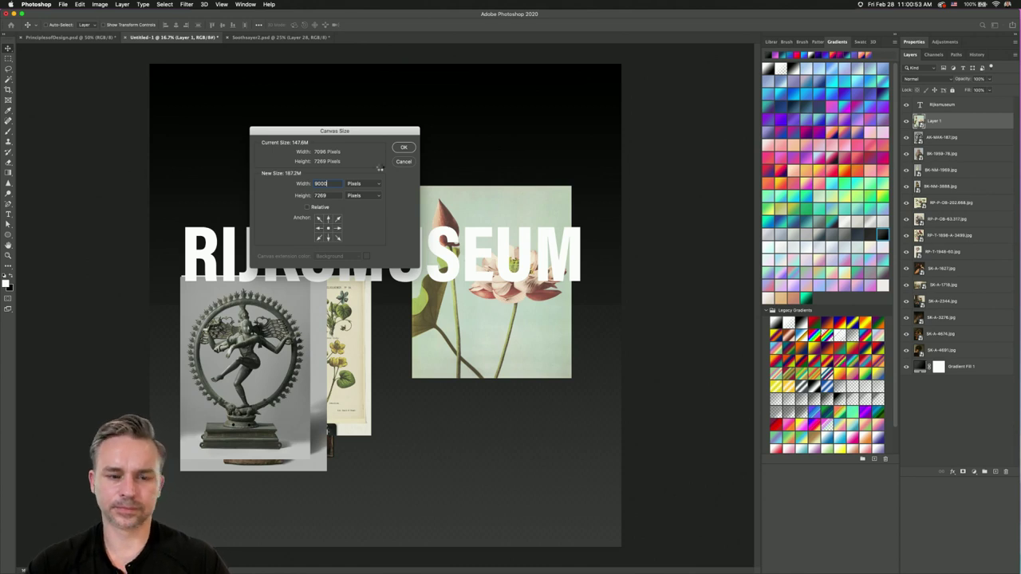
pyautogui.press('Return')
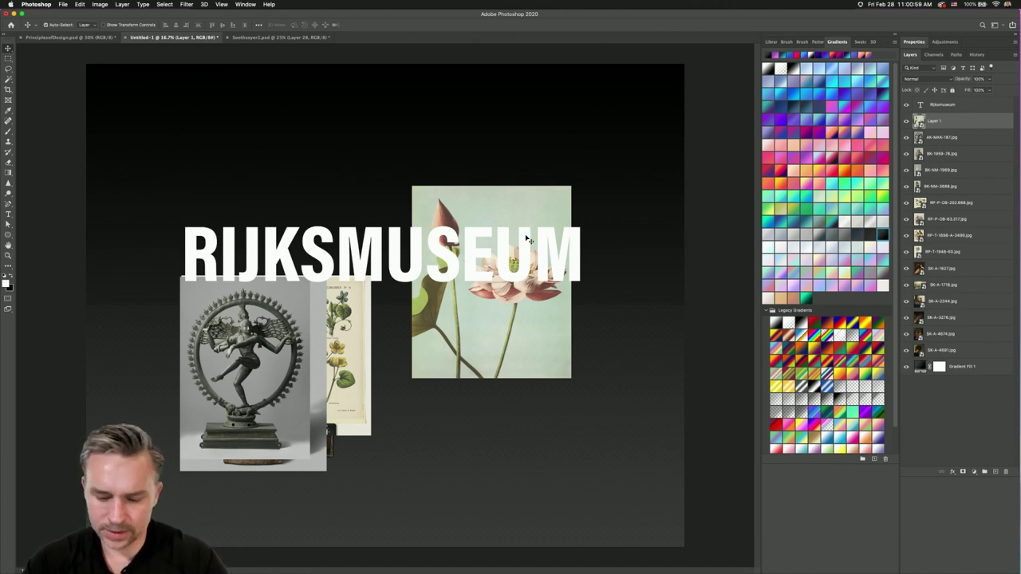
pyautogui.press('super+0')
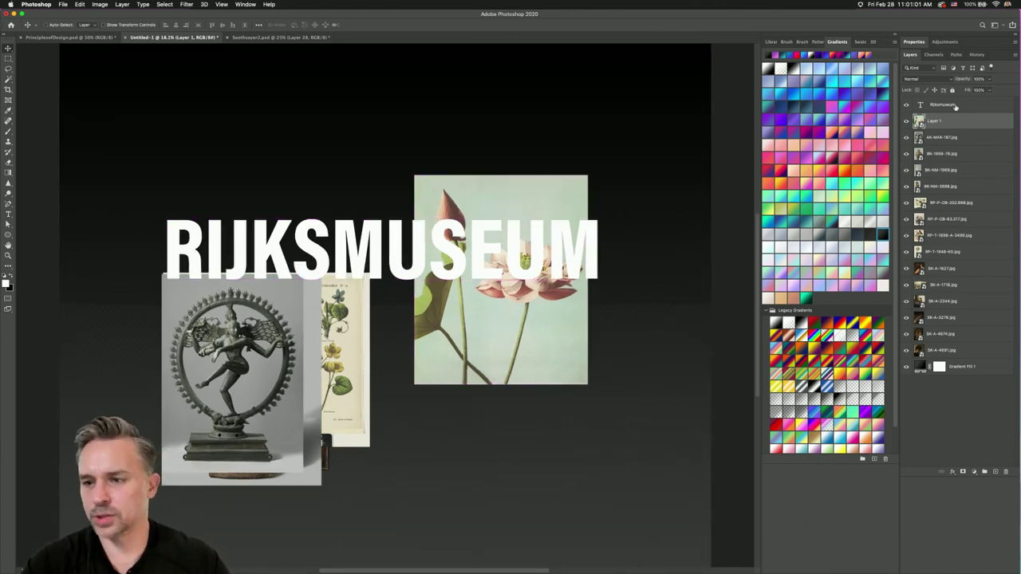
# - Enlarge the RIJKSMUSEUM title toward the left and move it to the canvas centre
pyautogui.click(962, 106)
pyautogui.press('super+t')
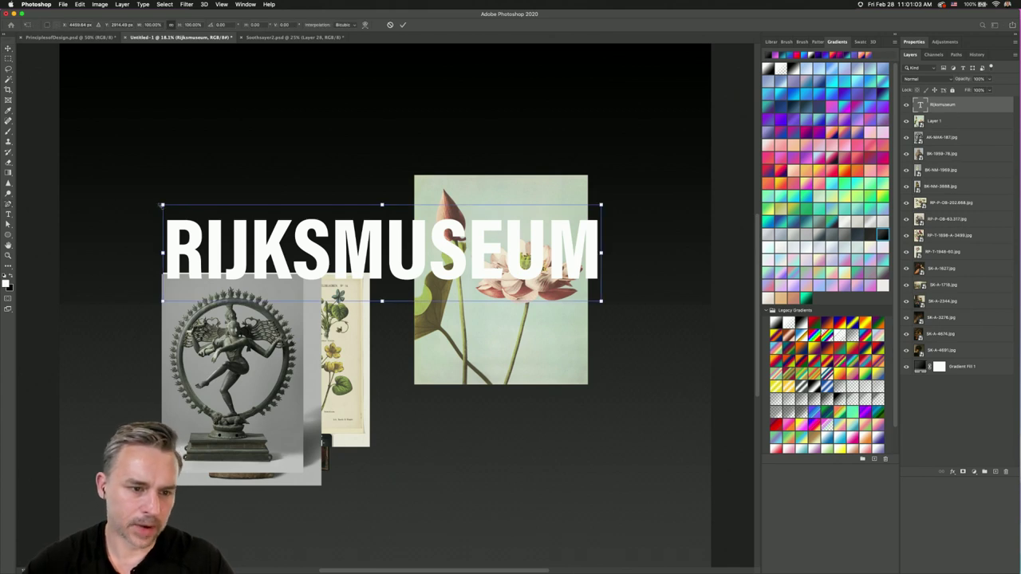
pyautogui.moveTo(160, 204); pyautogui.dragTo(23, 173)
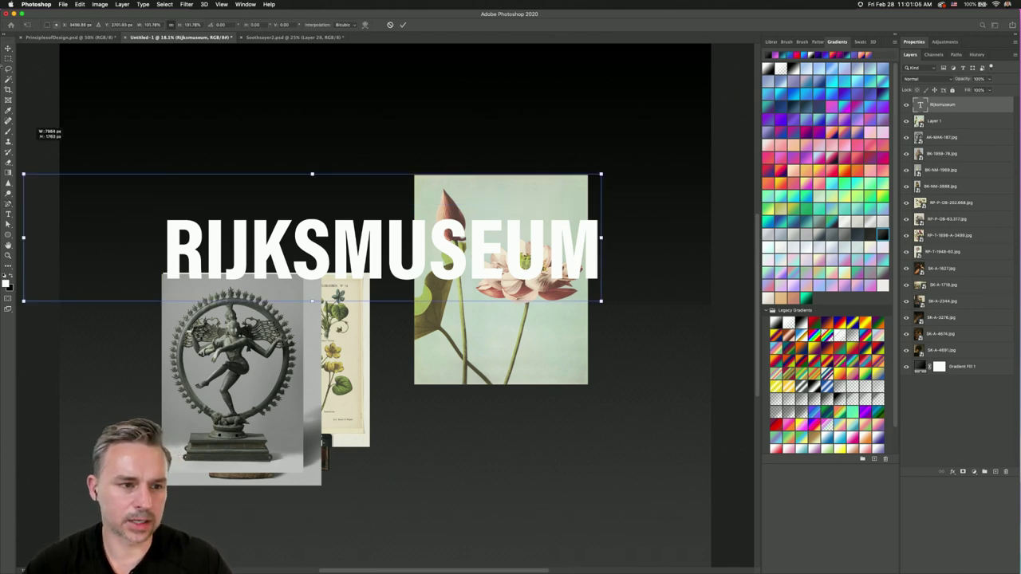
pyautogui.press('Return')
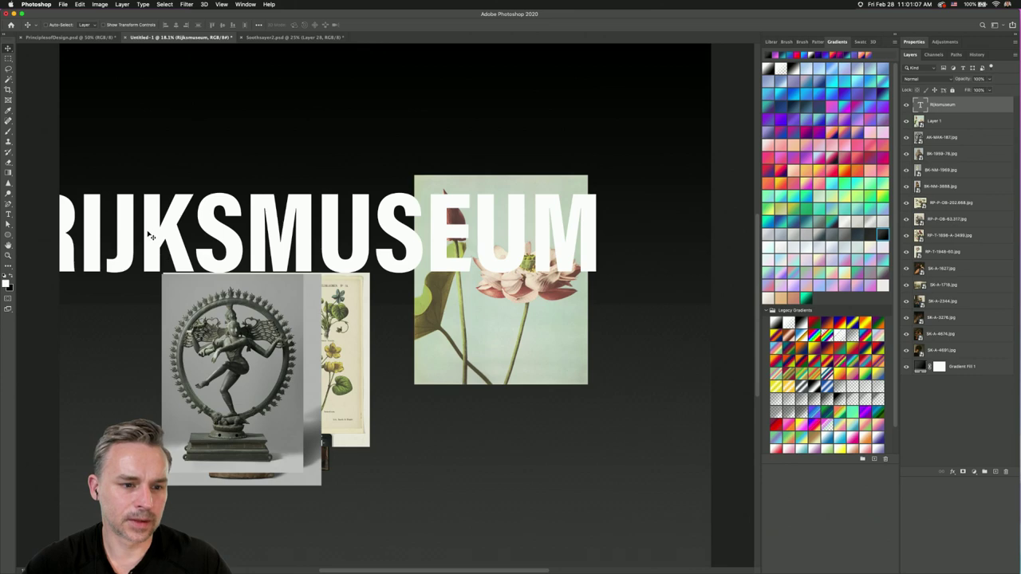
pyautogui.moveTo(149, 234); pyautogui.dragTo(216, 321)
# - Hide the lotus, Shiva and Madonna images and move the SK-A-1627 painting aside to the right
pyautogui.click(954, 123)
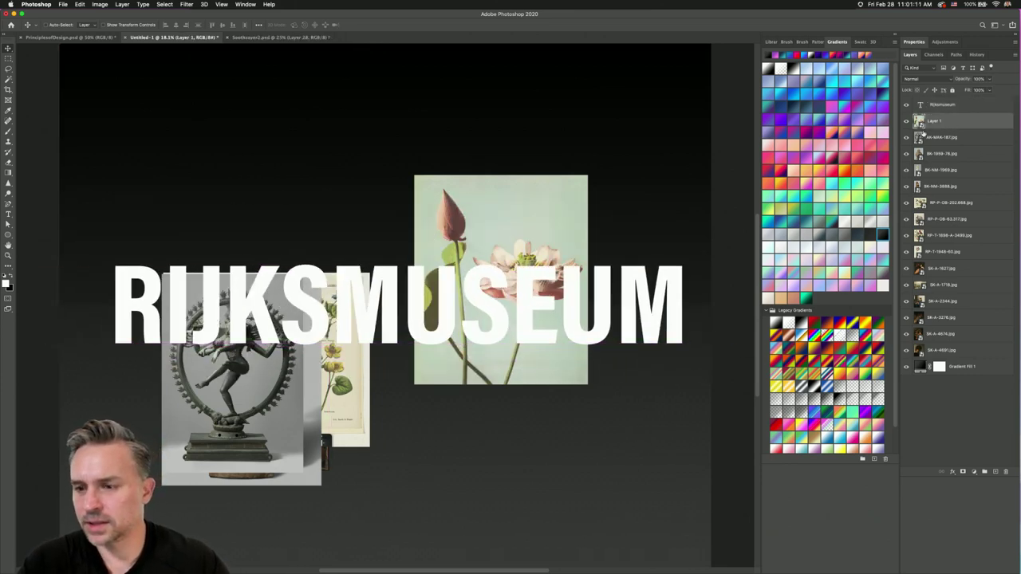
pyautogui.press('super+comma')
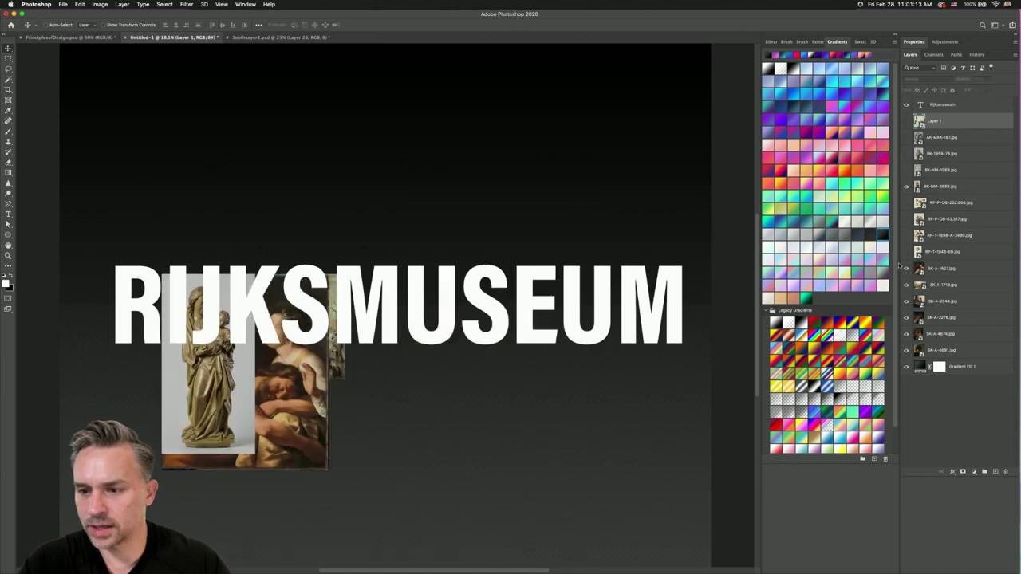
pyautogui.click(907, 188)
pyautogui.click(946, 271)
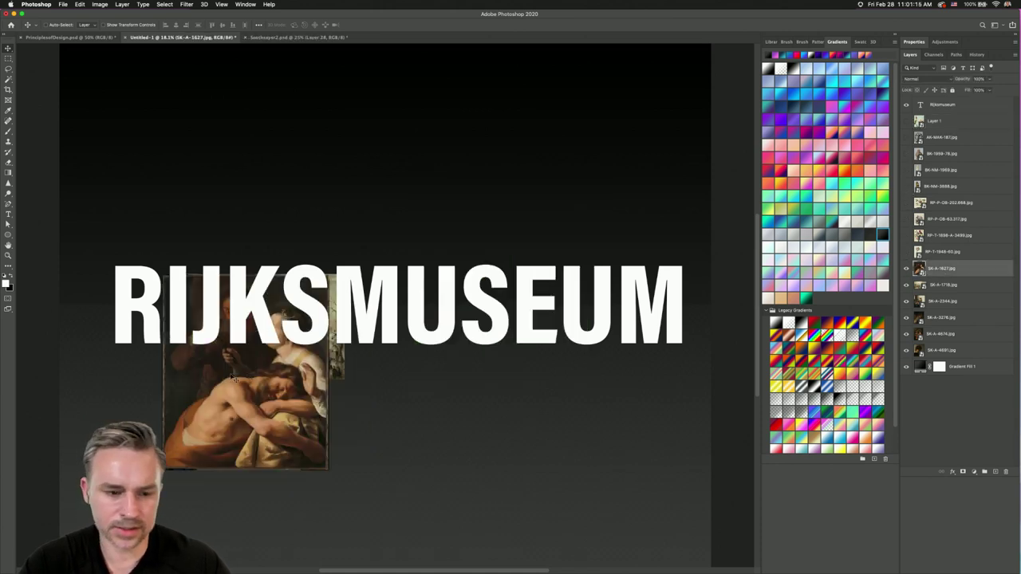
pyautogui.moveTo(231, 376)
pyautogui.mouseDown()
pyautogui.moveTo(470, 166)
pyautogui.moveTo(552, 162)
pyautogui.moveTo(520, 181)
pyautogui.moveTo(508, 173)
pyautogui.moveTo(469, 436)
pyautogui.mouseUp()
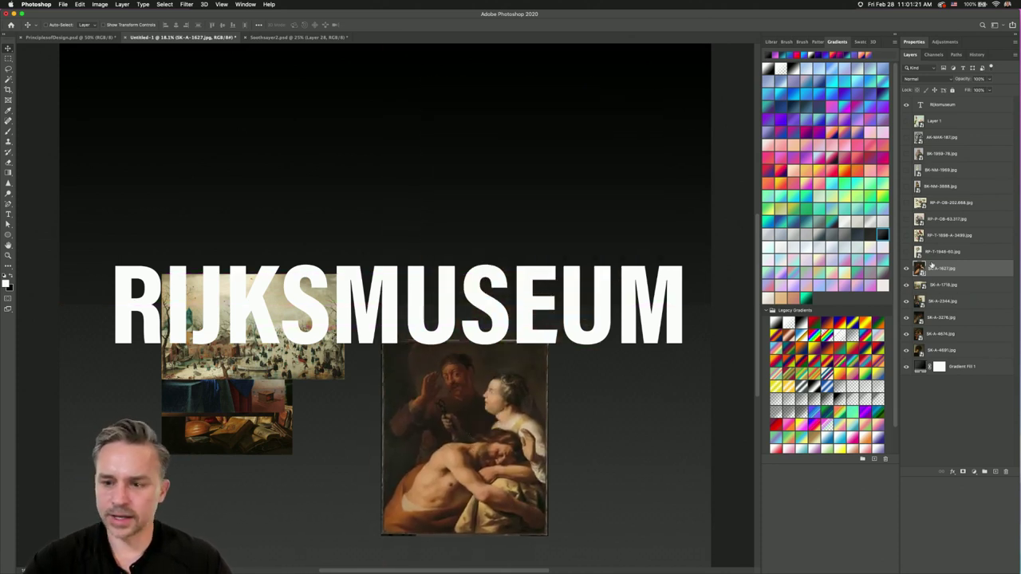
pyautogui.click(949, 103)
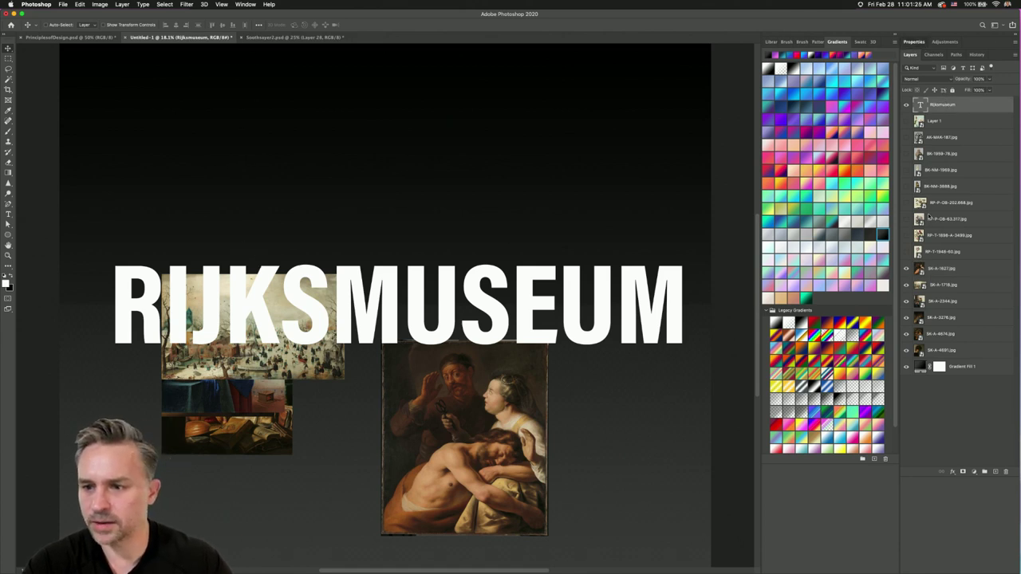
pyautogui.click(913, 42)
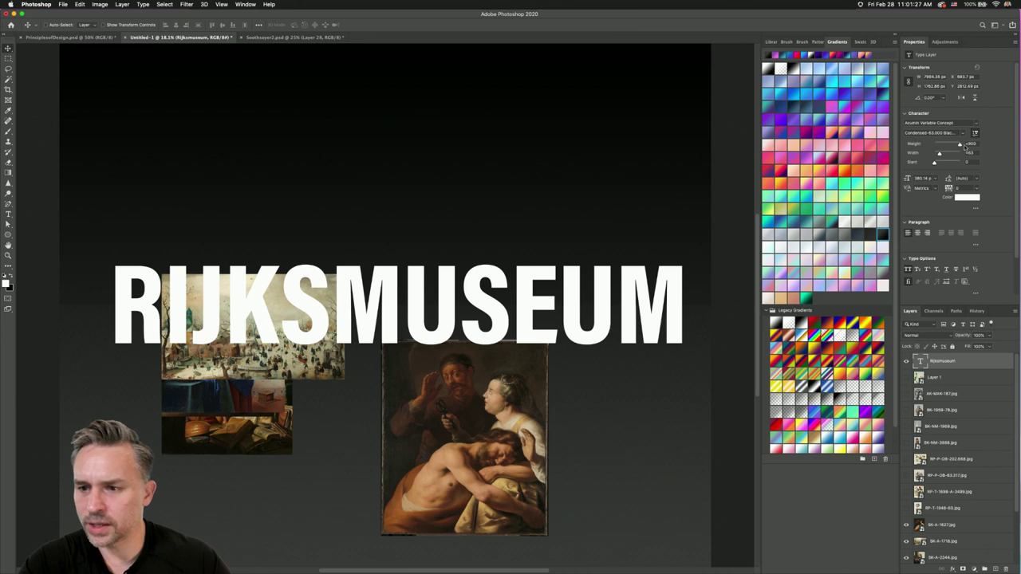
# - Widen the RIJKSMUSEUM letters, tighten their tracking, and re-centre the title across the canvas
pyautogui.click(967, 151)
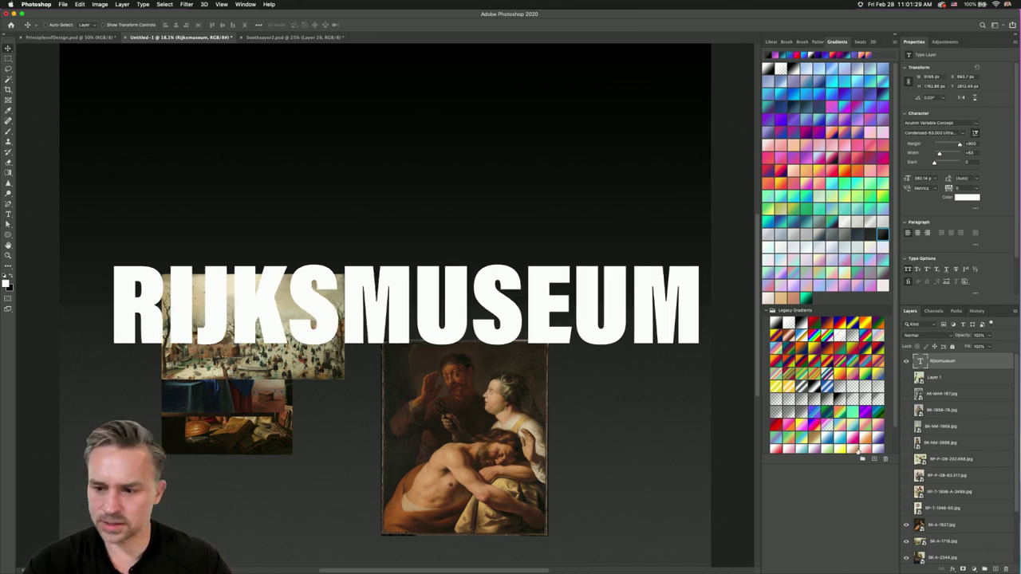
pyautogui.moveTo(237, 318); pyautogui.dragTo(208, 288)
pyautogui.moveTo(392, 369); pyautogui.dragTo(395, 370)
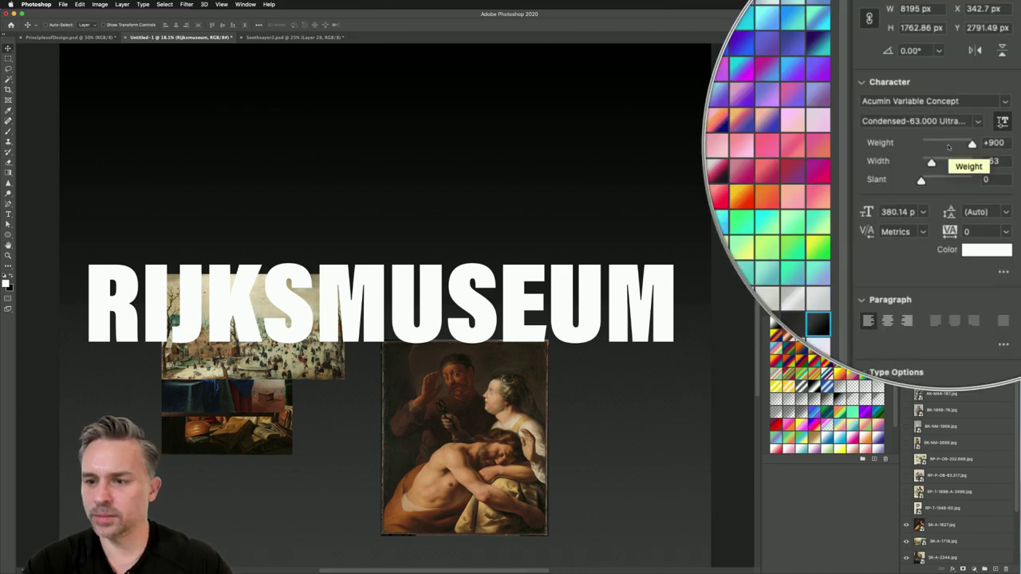
pyautogui.moveTo(939, 153); pyautogui.dragTo(951, 154)
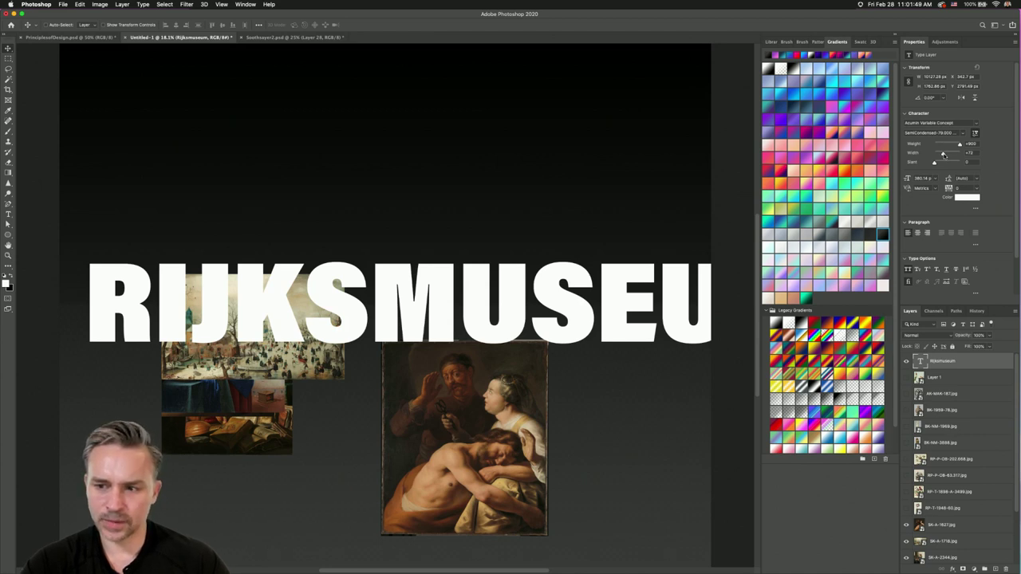
pyautogui.moveTo(944, 153); pyautogui.dragTo(942, 154)
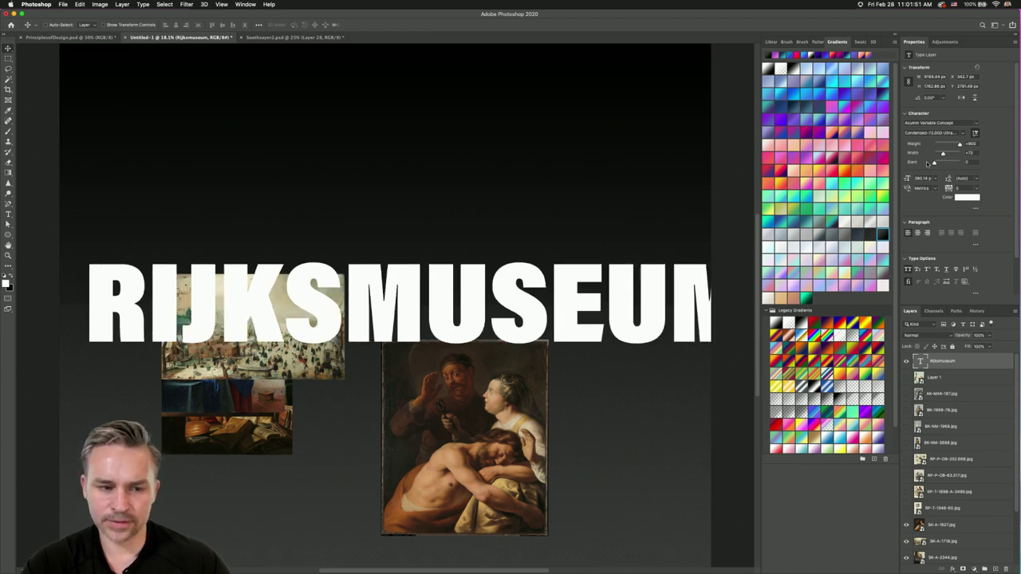
pyautogui.moveTo(190, 305); pyautogui.dragTo(166, 306)
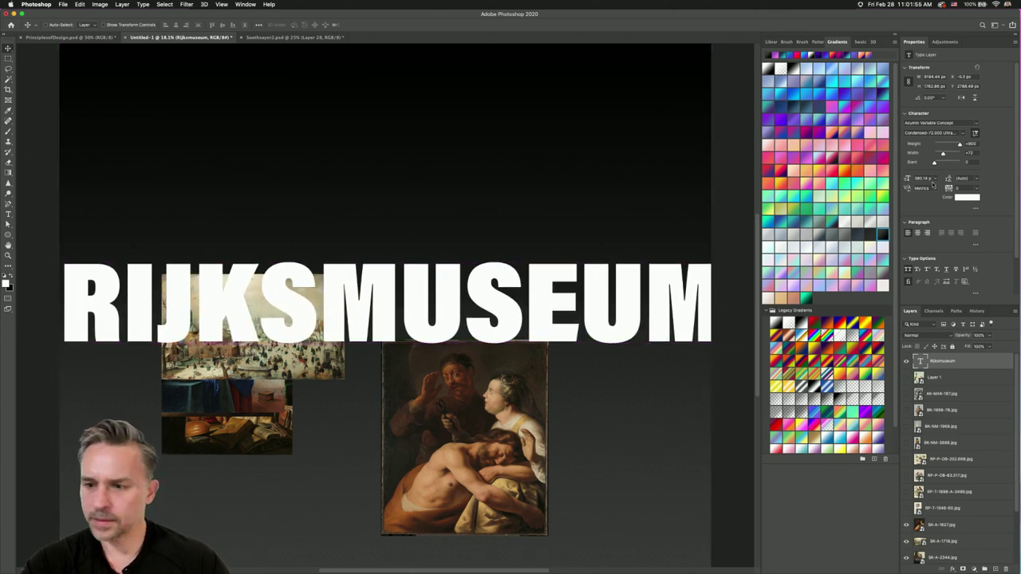
pyautogui.click(979, 188)
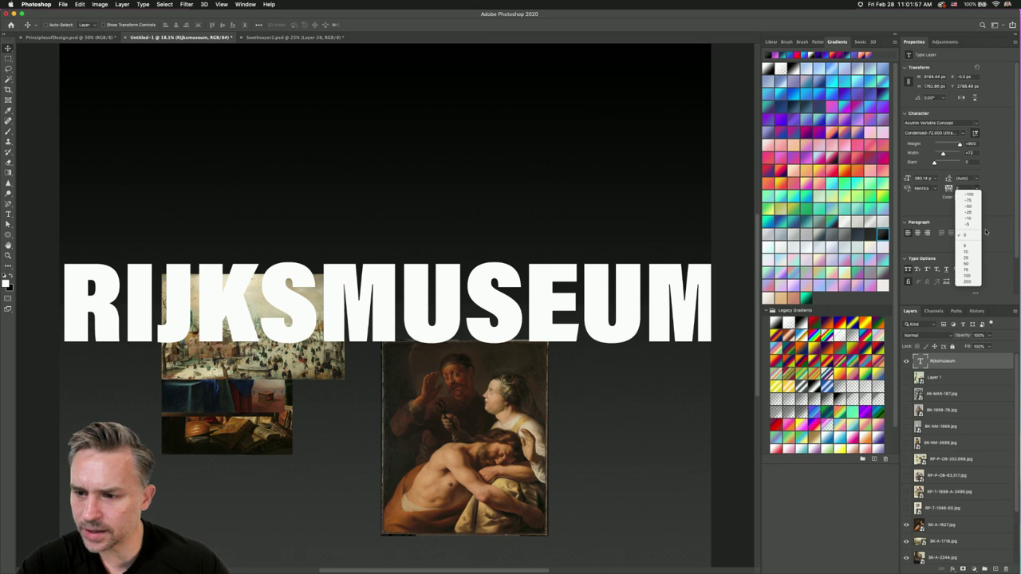
pyautogui.click(969, 207)
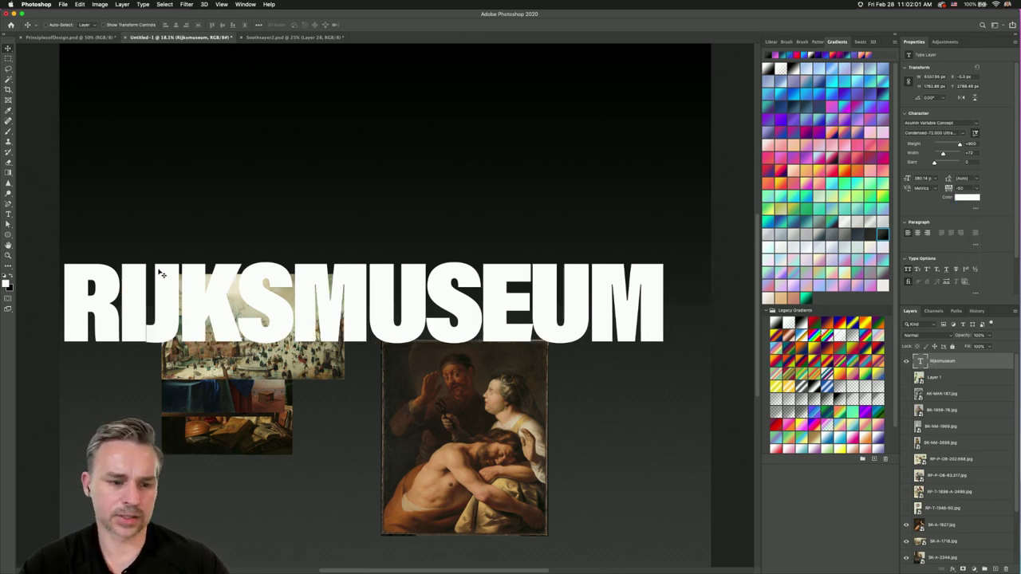
pyautogui.moveTo(263, 275); pyautogui.dragTo(277, 272)
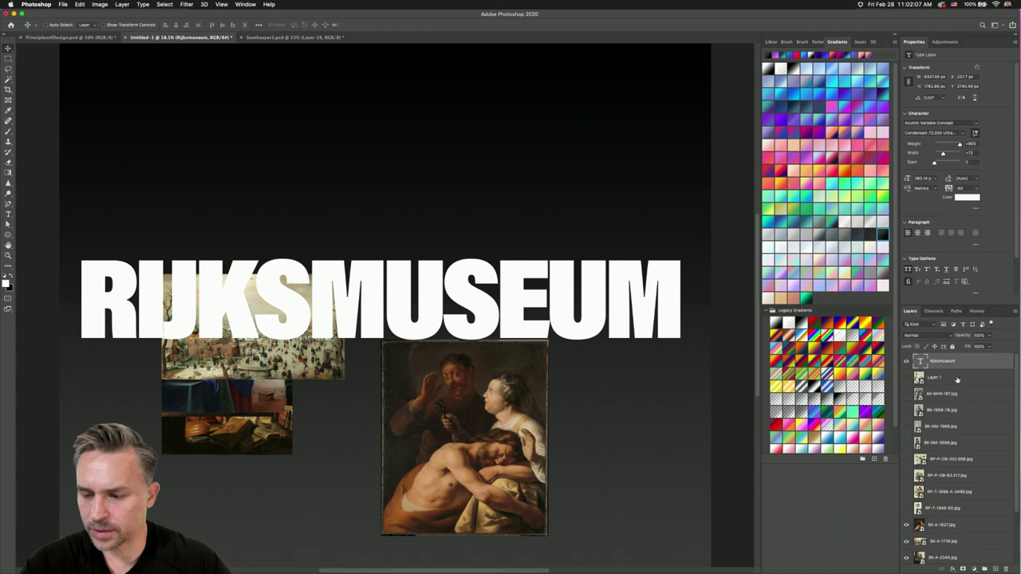
# - Move the text layer beneath the paintings, just above Gradient Fill 1, and hide all paintings
pyautogui.doubleClick(970, 45)
pyautogui.moveTo(950, 106); pyautogui.dragTo(949, 357)
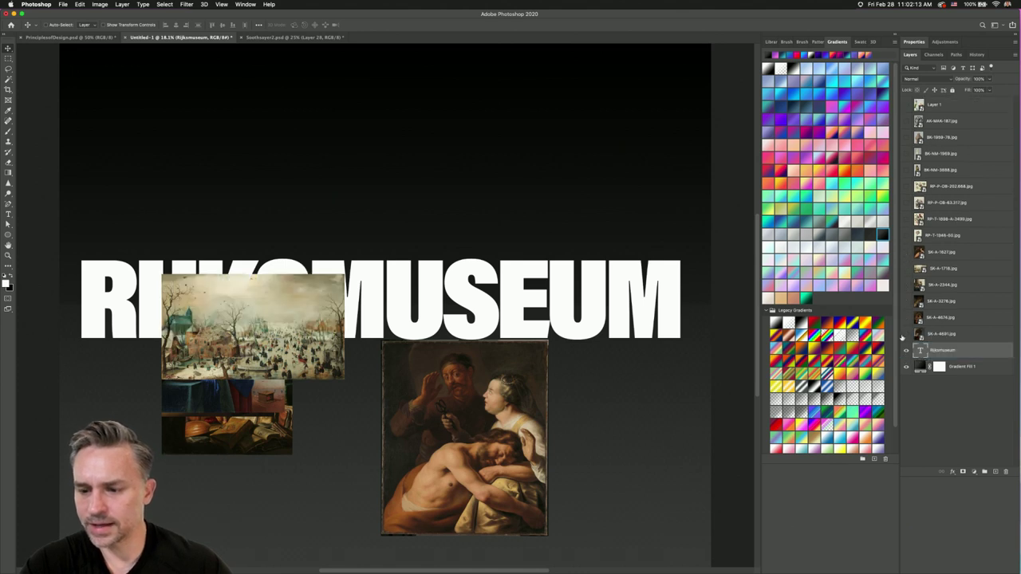
pyautogui.click(938, 352)
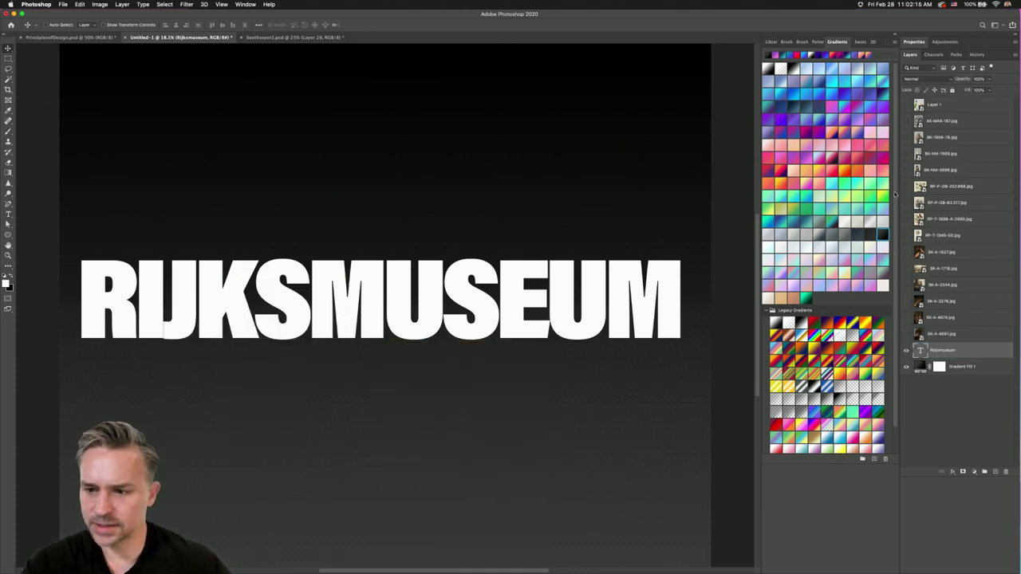
# - Show the RP-T-1948-60 tulip image and clip it into the letters UM
pyautogui.click(942, 236)
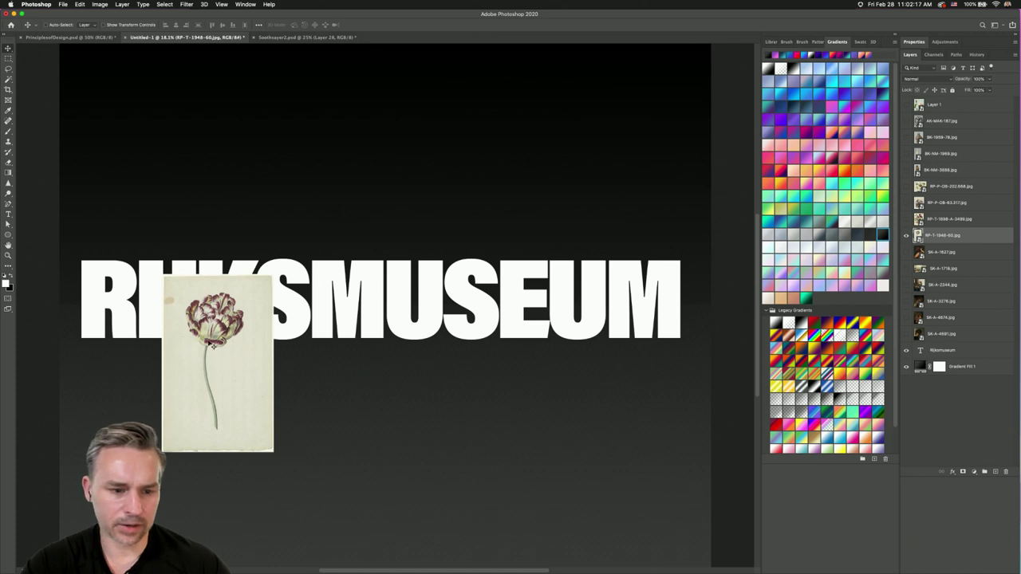
pyautogui.moveTo(213, 345); pyautogui.dragTo(606, 314)
pyautogui.moveTo(928, 235); pyautogui.dragTo(946, 335)
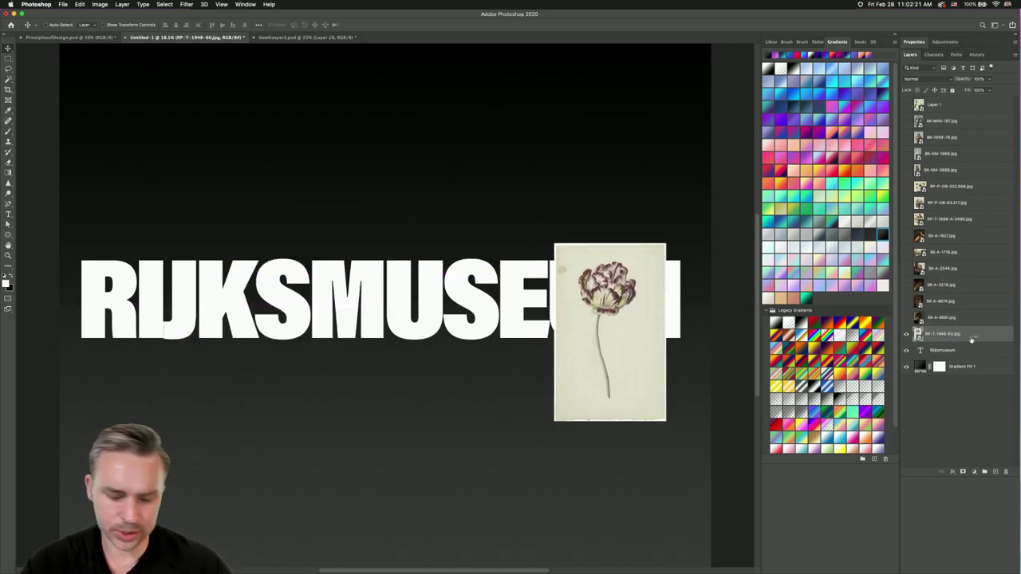
pyautogui.keyDown('alt'); pyautogui.click(972, 338); pyautogui.keyUp('alt')
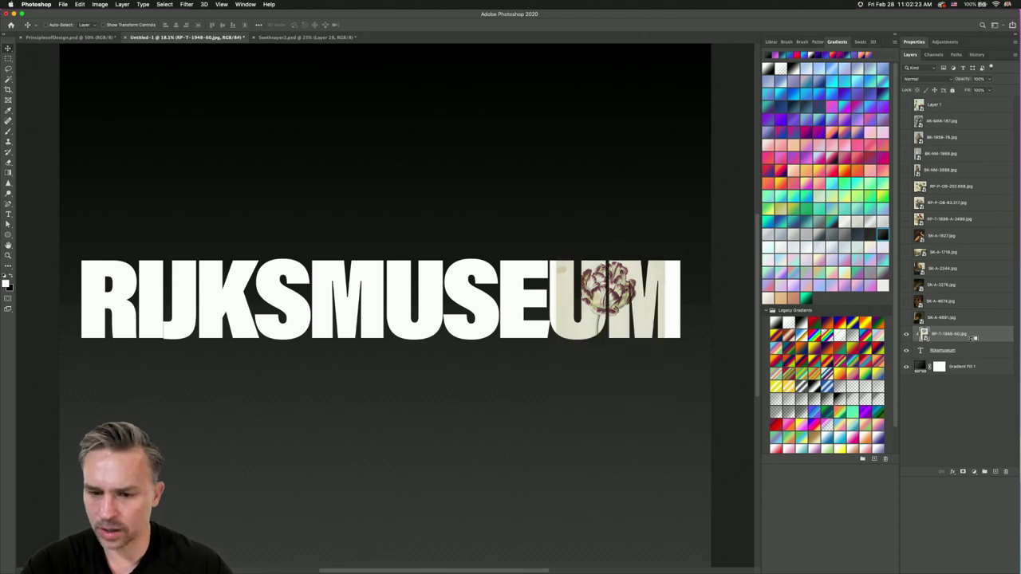
pyautogui.moveTo(475, 352); pyautogui.dragTo(533, 326)
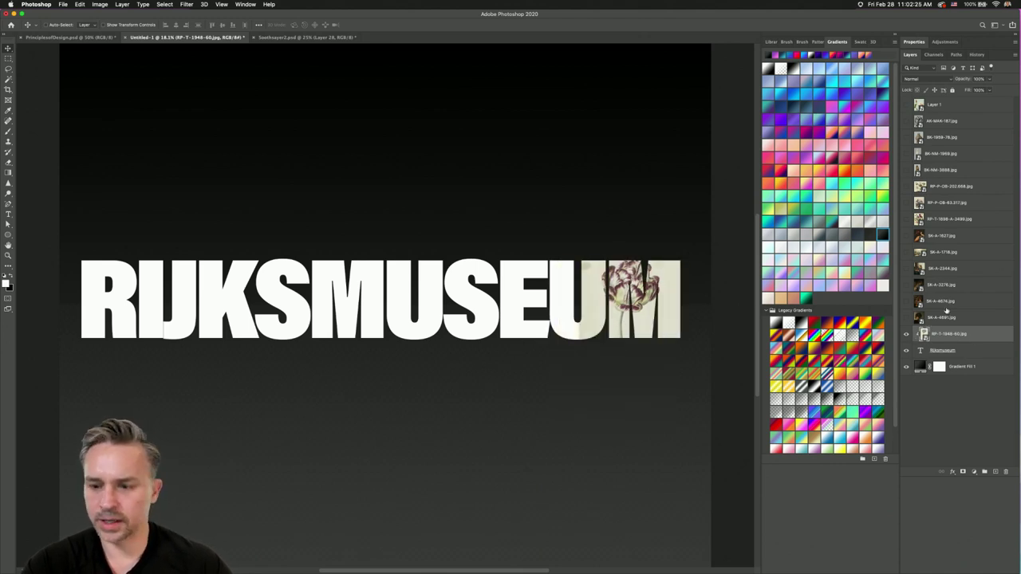
# - Show the RP-T-1898-A-3499 bouquet and clip it into the SEU letters
pyautogui.click(906, 219)
pyautogui.click(965, 219)
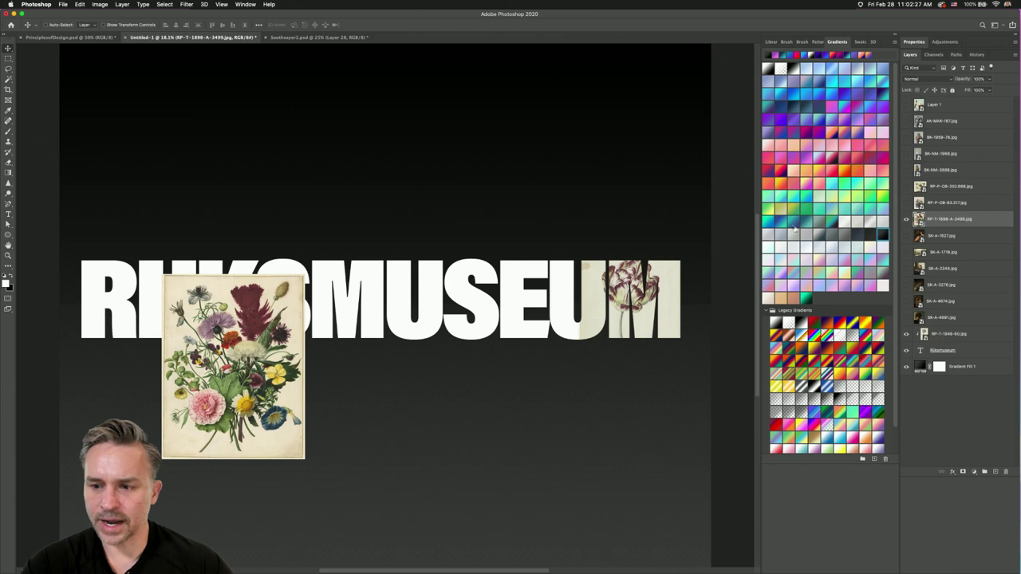
pyautogui.moveTo(219, 364); pyautogui.dragTo(509, 315)
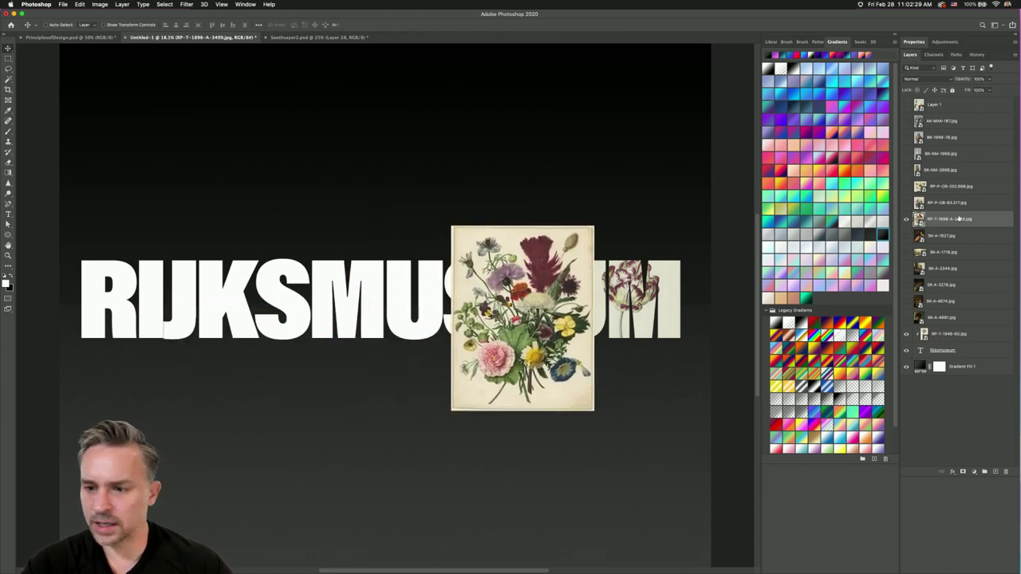
pyautogui.moveTo(958, 219); pyautogui.dragTo(961, 319)
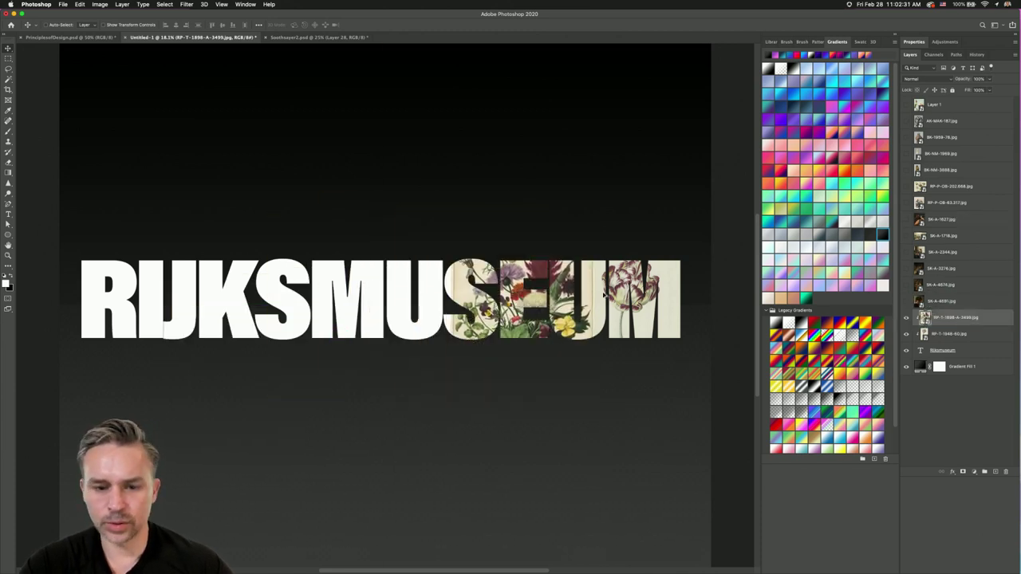
pyautogui.moveTo(498, 276)
pyautogui.mouseDown()
pyautogui.moveTo(481, 266)
pyautogui.moveTo(494, 262)
pyautogui.mouseUp()
# - Show the SK-A-2344 Milkmaid painting and clip it into the MU letters
pyautogui.click(906, 252)
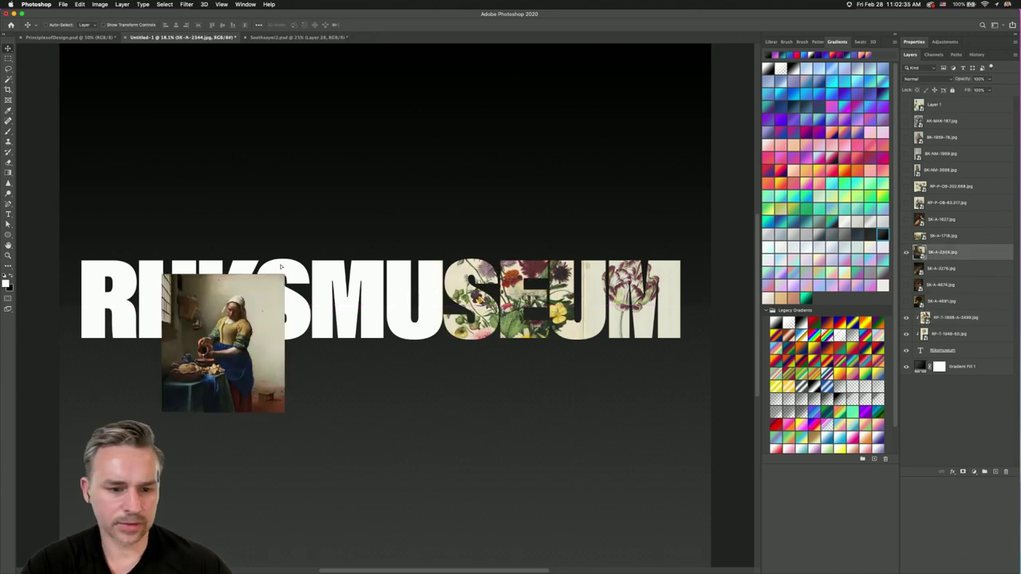
pyautogui.moveTo(281, 268); pyautogui.dragTo(401, 242)
pyautogui.moveTo(953, 301); pyautogui.dragTo(952, 303)
pyautogui.moveTo(305, 321); pyautogui.dragTo(408, 301)
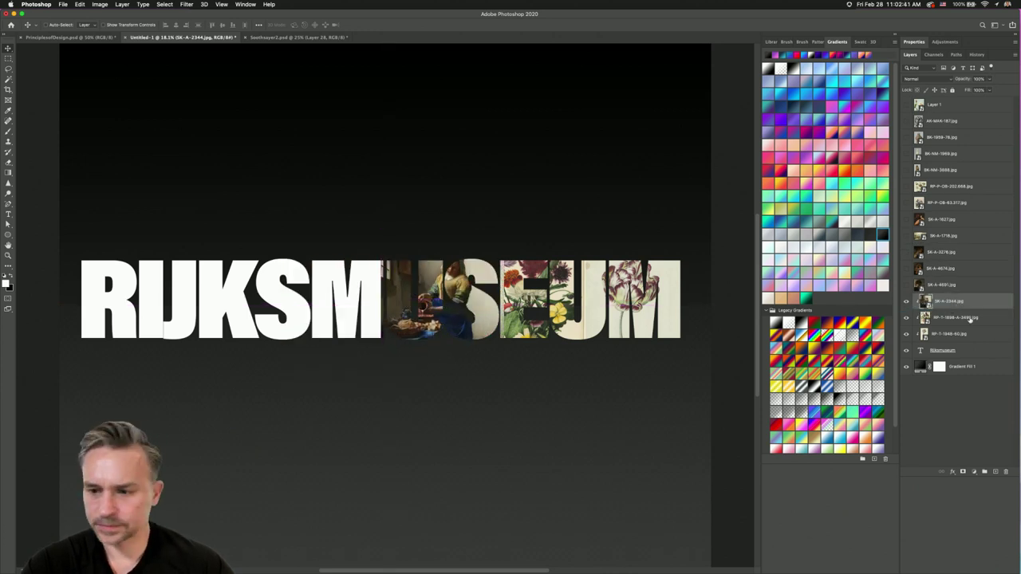
# - Show the RP-P-OB-63.317 flower basket and clip it over the S and M
pyautogui.click(906, 202)
pyautogui.click(949, 203)
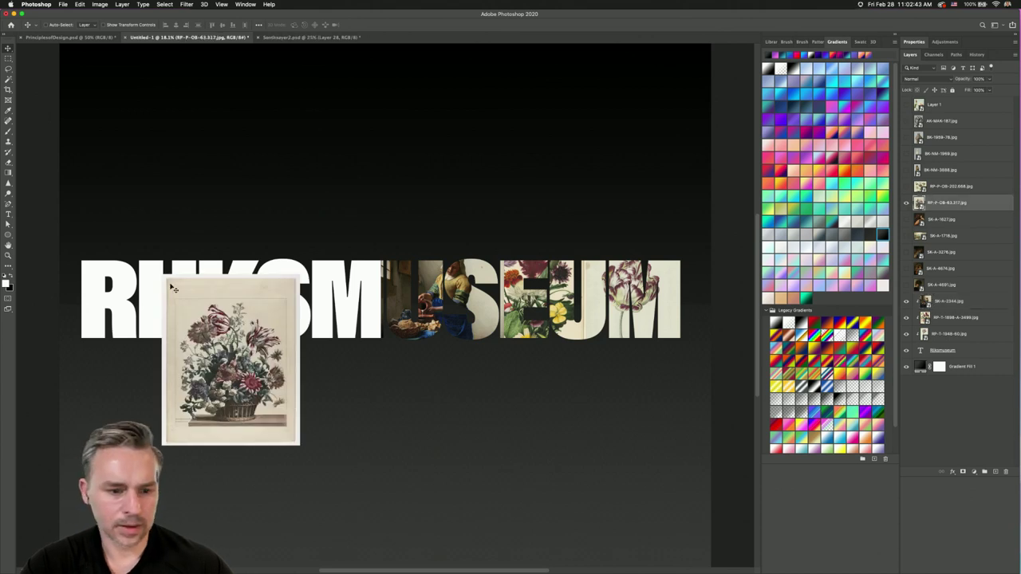
pyautogui.moveTo(209, 305); pyautogui.dragTo(304, 250)
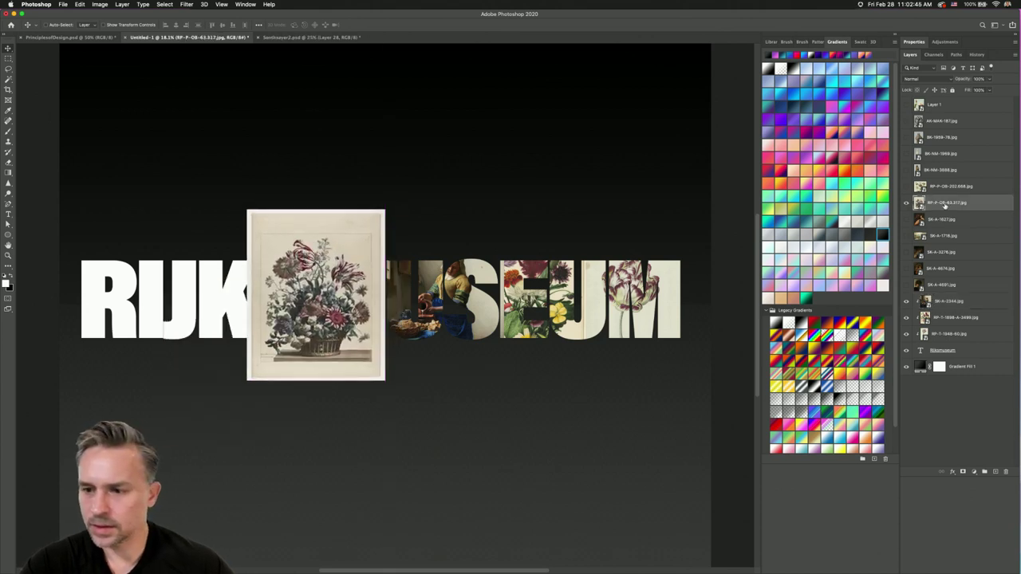
pyautogui.moveTo(944, 205); pyautogui.dragTo(948, 279)
pyautogui.keyDown('alt'); pyautogui.click(953, 292); pyautogui.keyUp('alt')
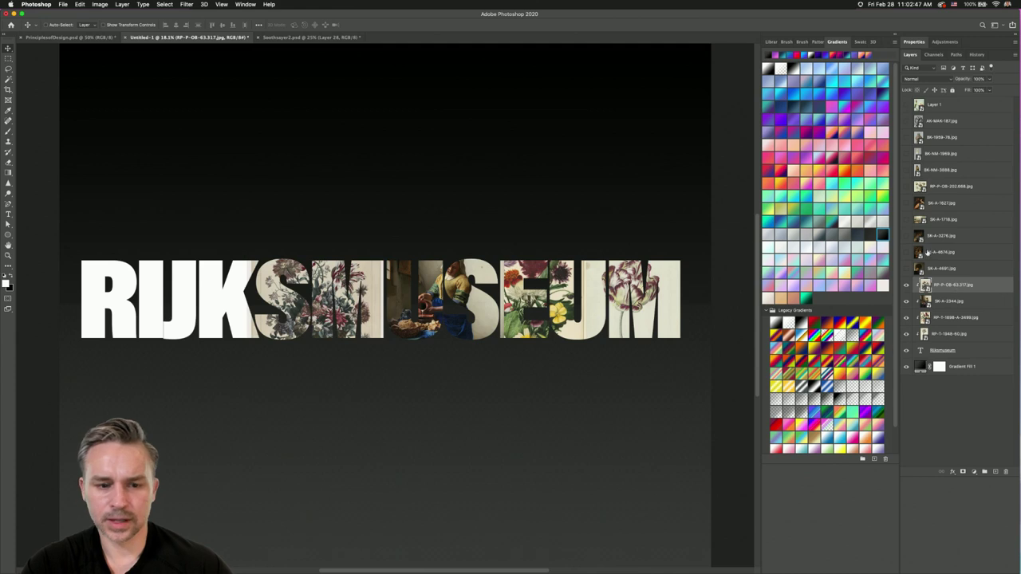
# - Show the botanical print and clip it into the RIJKS letters
pyautogui.click(906, 186)
pyautogui.click(949, 185)
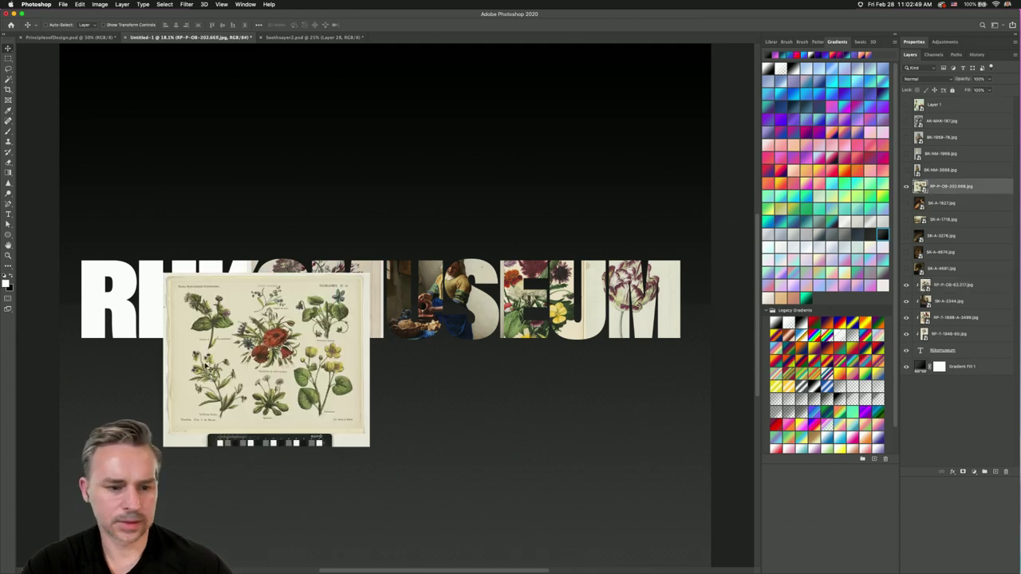
pyautogui.moveTo(226, 348); pyautogui.dragTo(129, 315)
pyautogui.moveTo(953, 186); pyautogui.dragTo(968, 276)
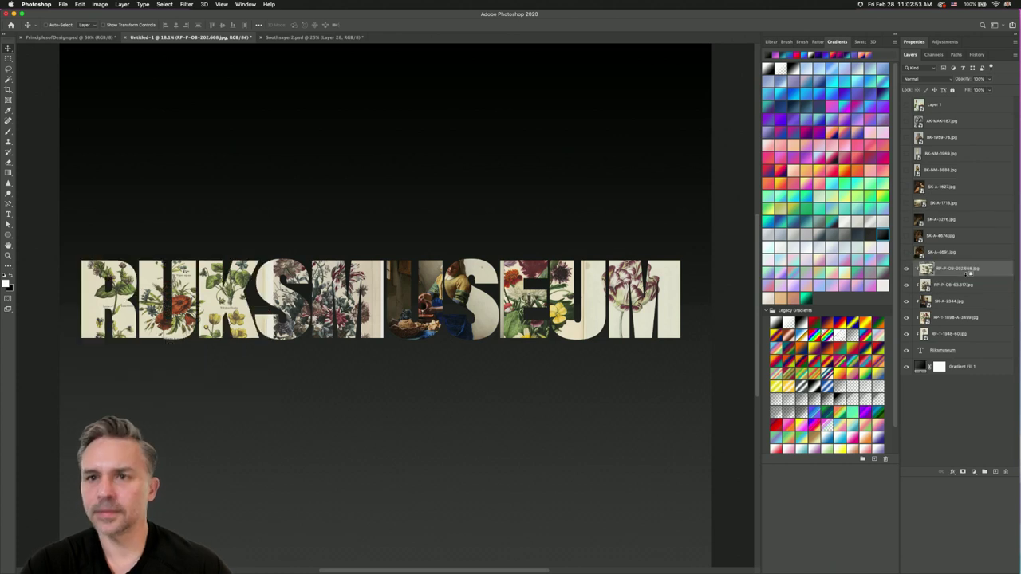
pyautogui.keyDown('alt'); pyautogui.click(967, 276); pyautogui.keyUp('alt')
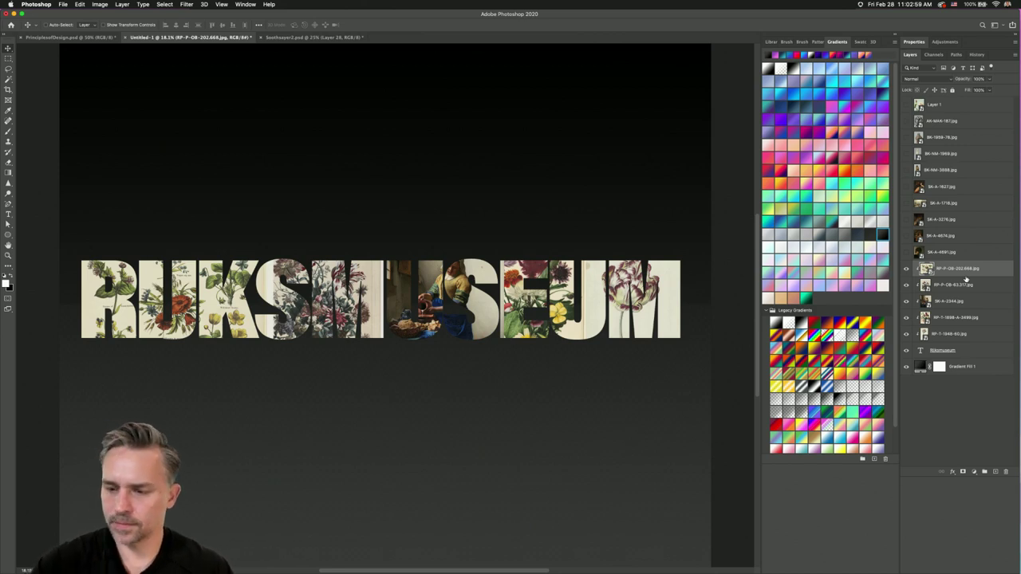
# - Clip the winter landscape into the first letters and undock the PrinciplesofDesign document
pyautogui.click(905, 202)
pyautogui.click(946, 205)
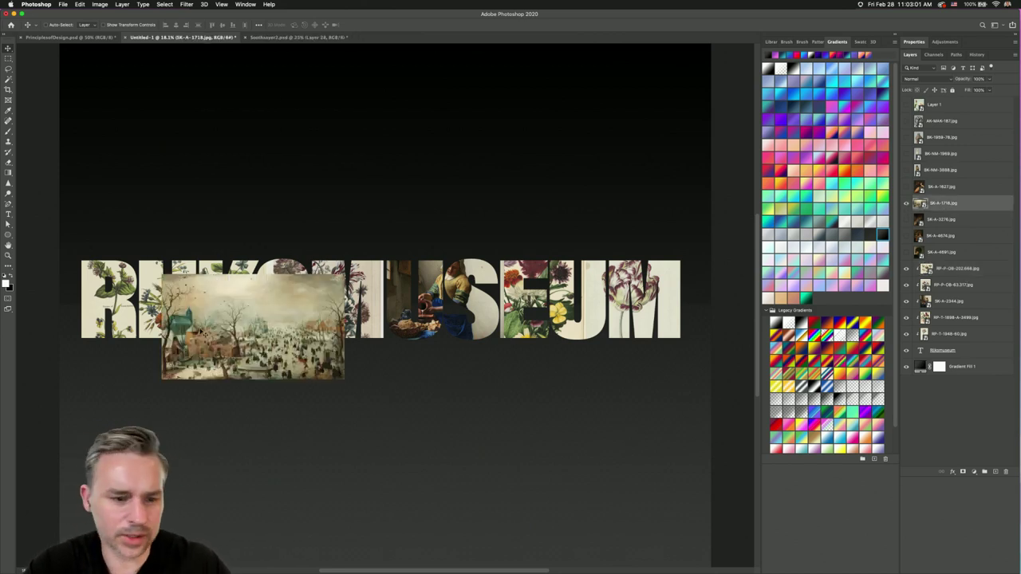
pyautogui.moveTo(251, 309)
pyautogui.mouseDown()
pyautogui.moveTo(218, 266)
pyautogui.moveTo(440, 478)
pyautogui.moveTo(243, 323)
pyautogui.moveTo(216, 420)
pyautogui.moveTo(178, 302)
pyautogui.moveTo(220, 288)
pyautogui.moveTo(170, 306)
pyautogui.mouseUp()
pyautogui.moveTo(963, 200); pyautogui.dragTo(951, 265)
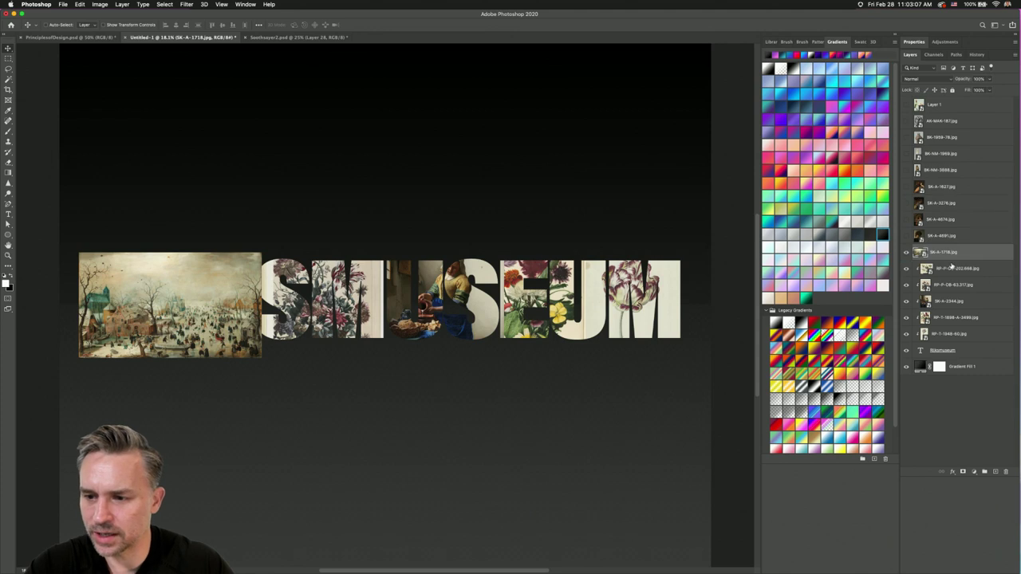
pyautogui.keyDown('alt'); pyautogui.click(965, 258); pyautogui.keyUp('alt')
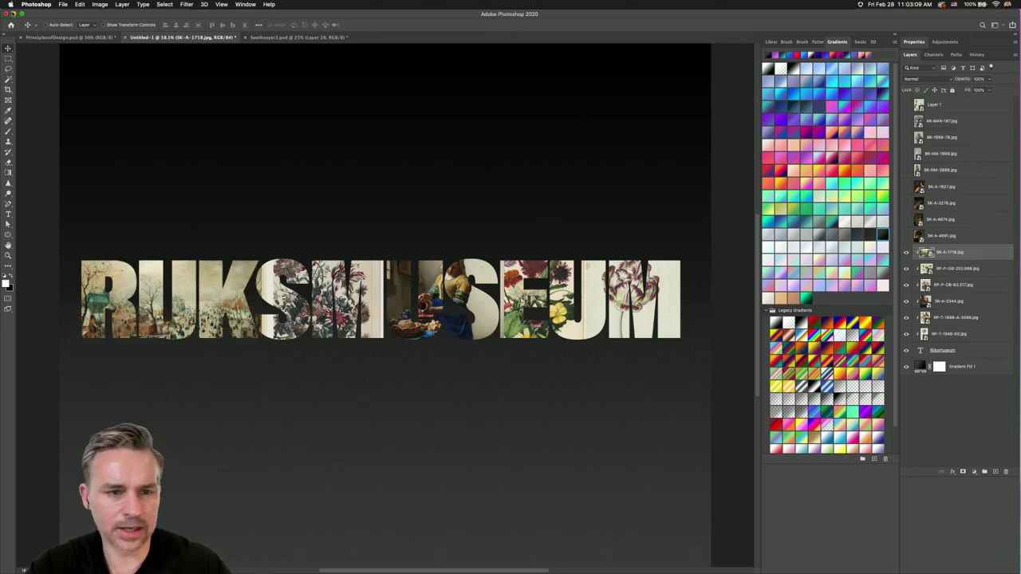
pyautogui.moveTo(63, 37); pyautogui.dragTo(15, 148)
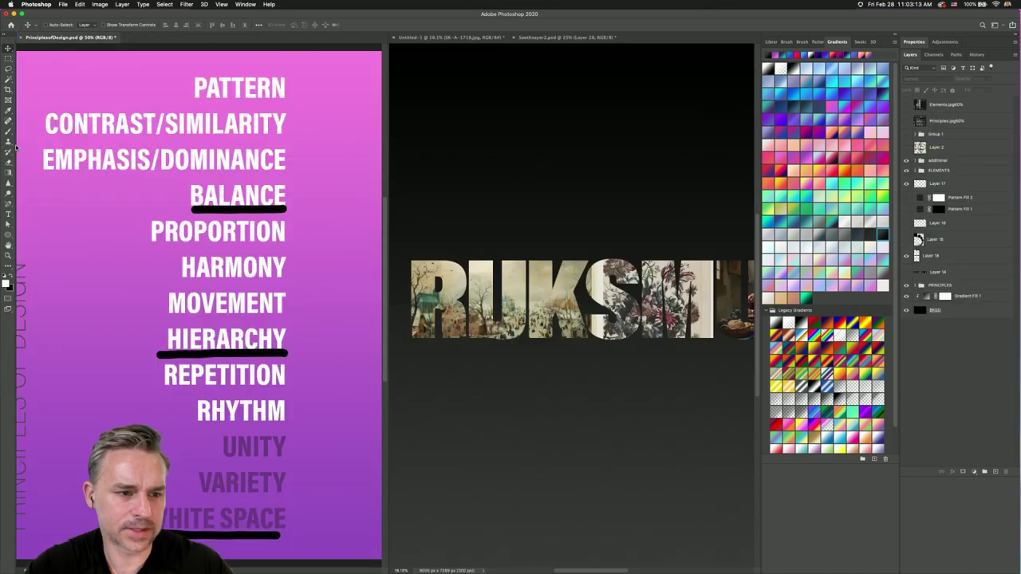
# - Dismiss the no-layers alert, widen the RIJKSMUSEUM pane, and collapse the Gradients panel
pyautogui.click(175, 203)
pyautogui.click(571, 185)
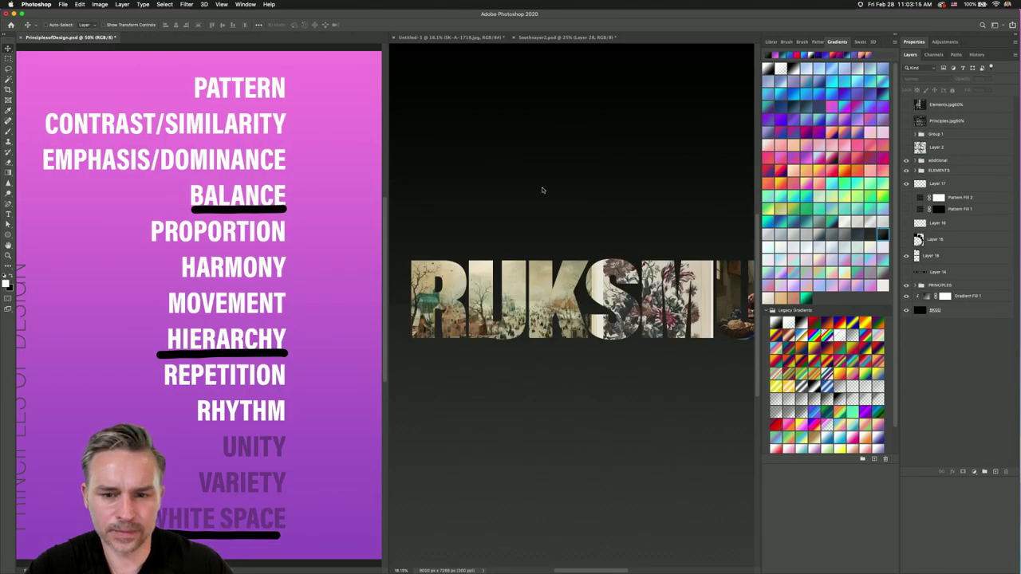
pyautogui.moveTo(389, 171); pyautogui.dragTo(266, 180)
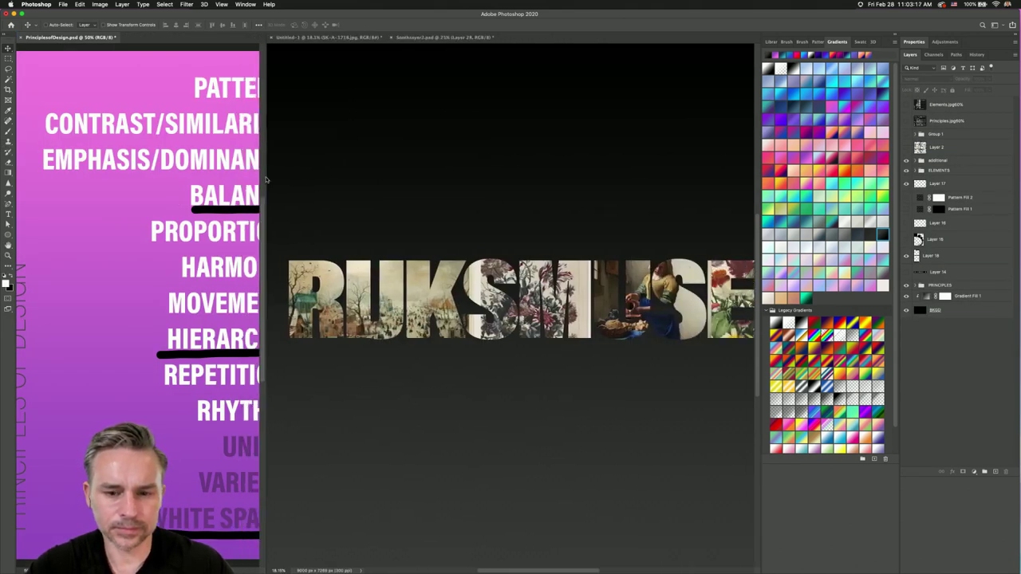
pyautogui.click(895, 37)
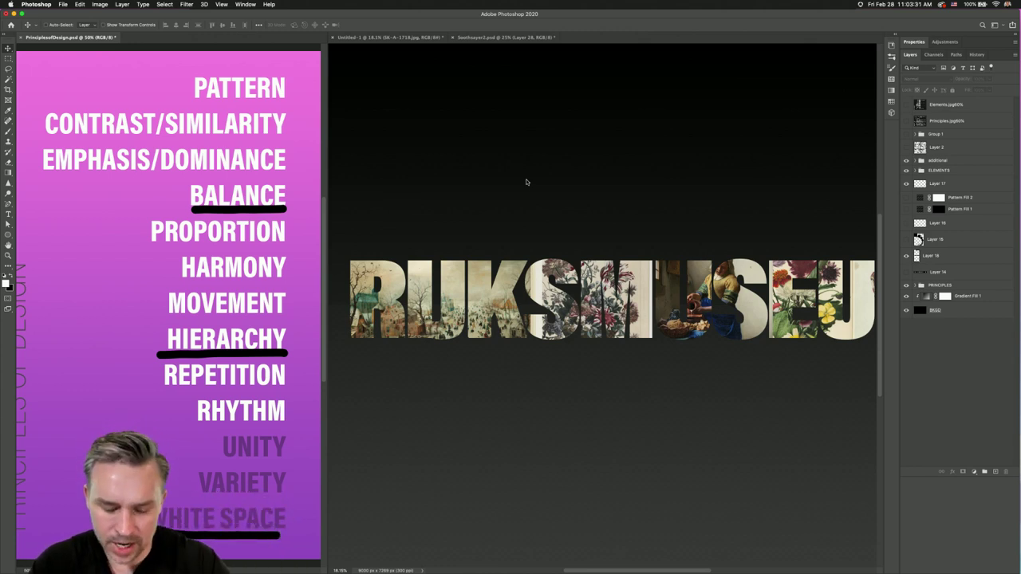
# - Activate Untitled-1 and zoom out to 12.5% to see the whole title canvas
pyautogui.press('super+minus')
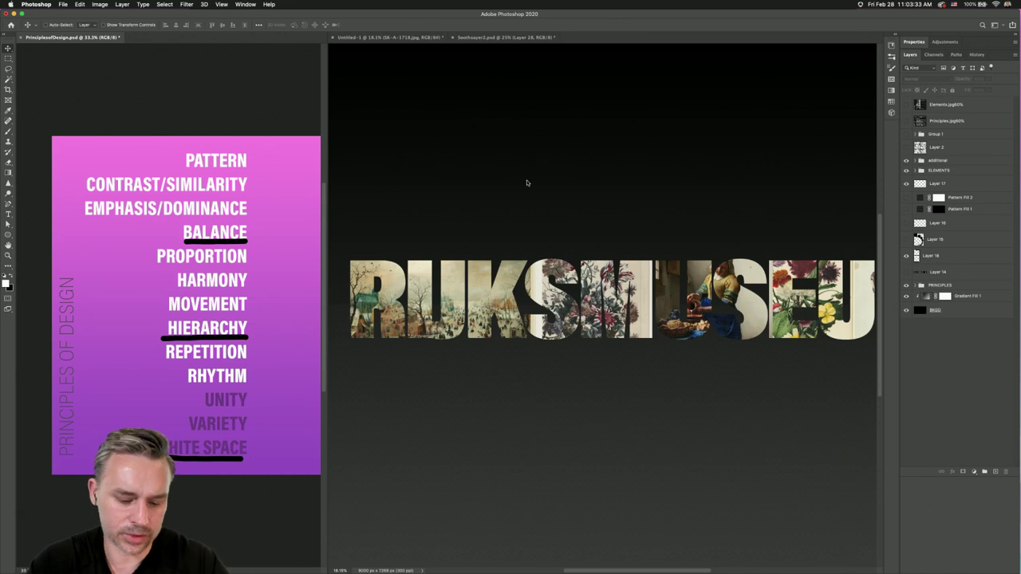
pyautogui.press('super+plus')
pyautogui.click(559, 203)
pyautogui.hscroll(5, 597, 233)
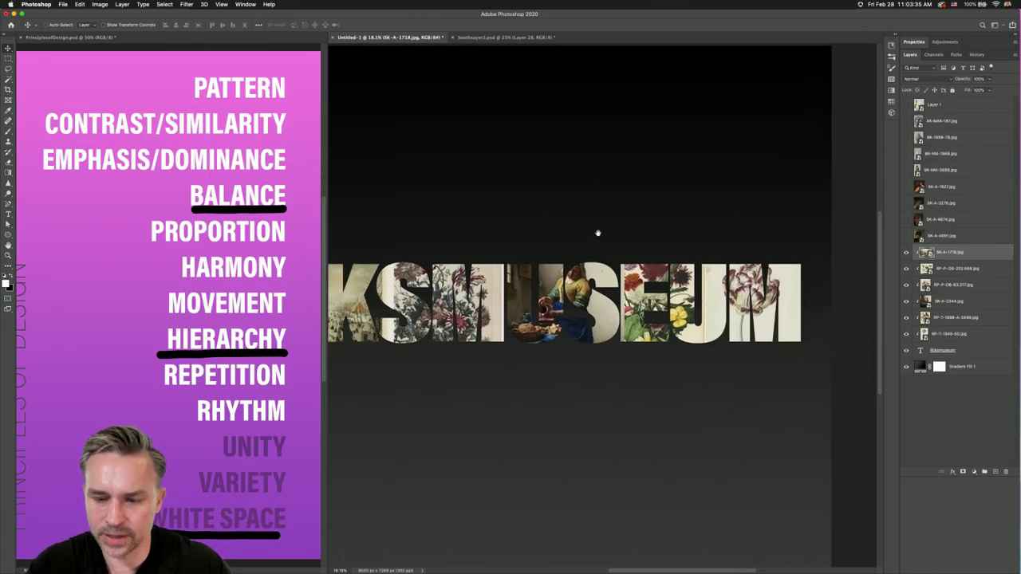
pyautogui.scroll(-2, 597, 233)
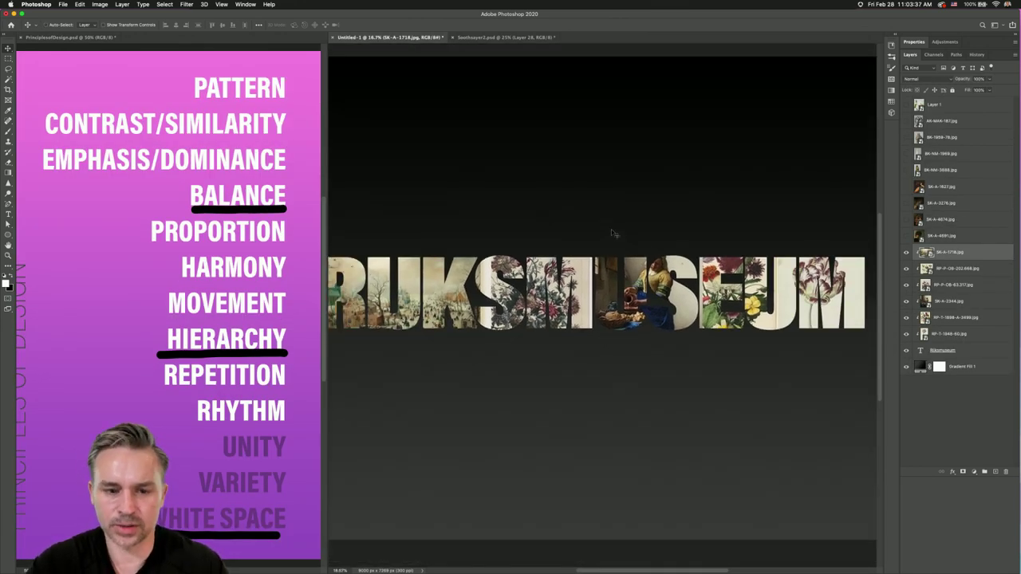
pyautogui.press('super+minus')
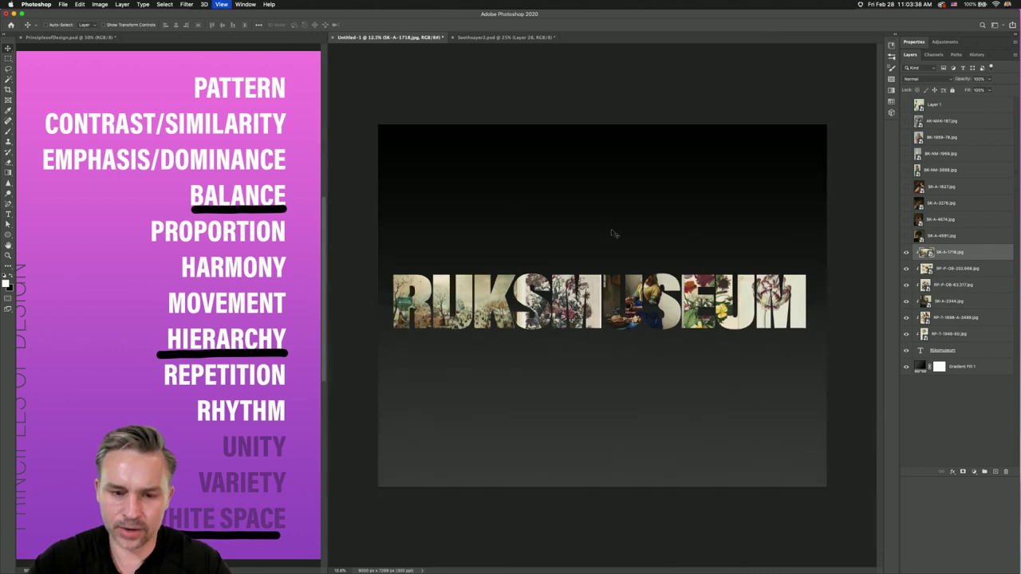
# - Raise the title's tracking from -50, set it to 370 pt, and shift it left
pyautogui.click(941, 350)
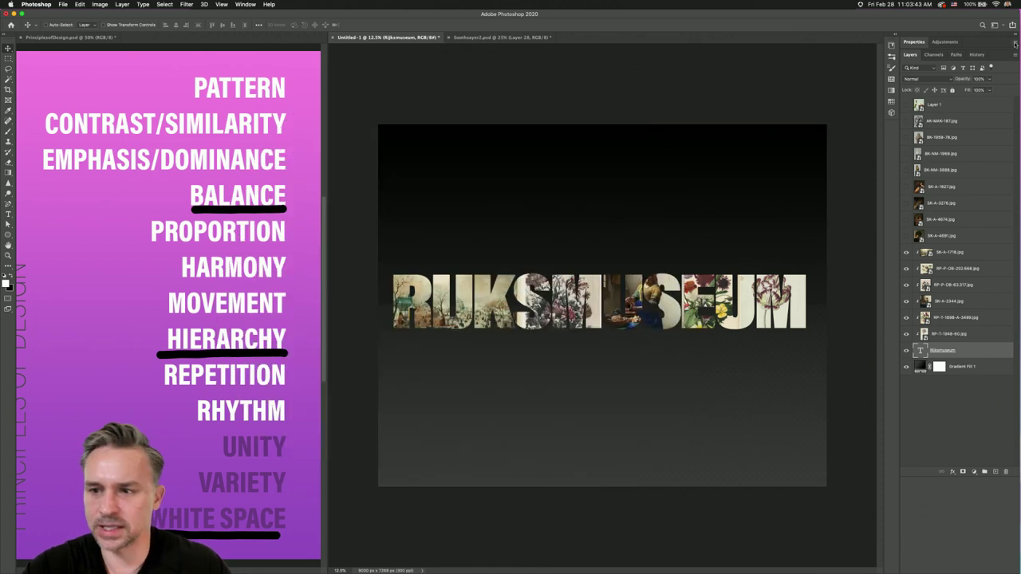
pyautogui.click(916, 42)
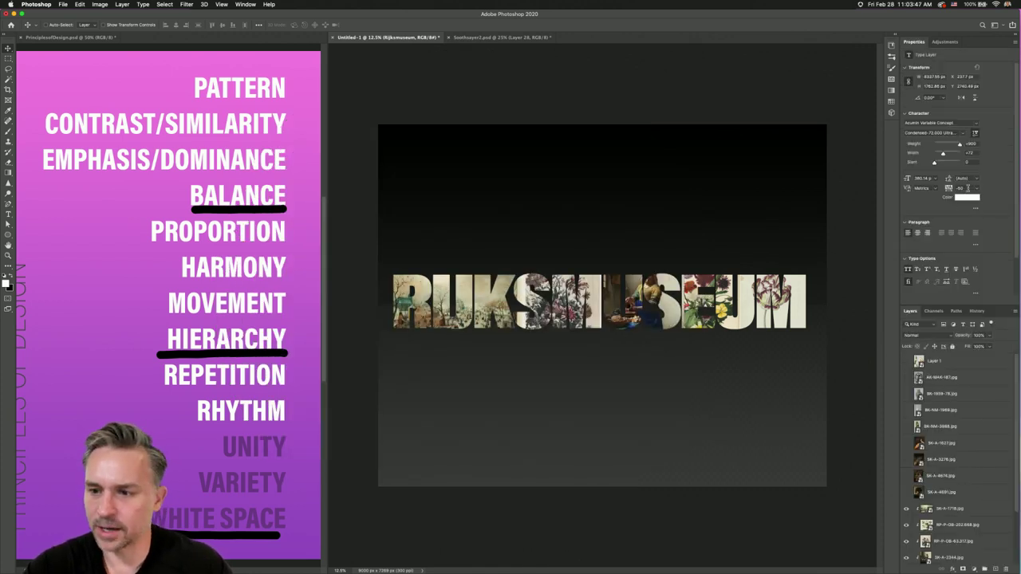
pyautogui.click(959, 188)
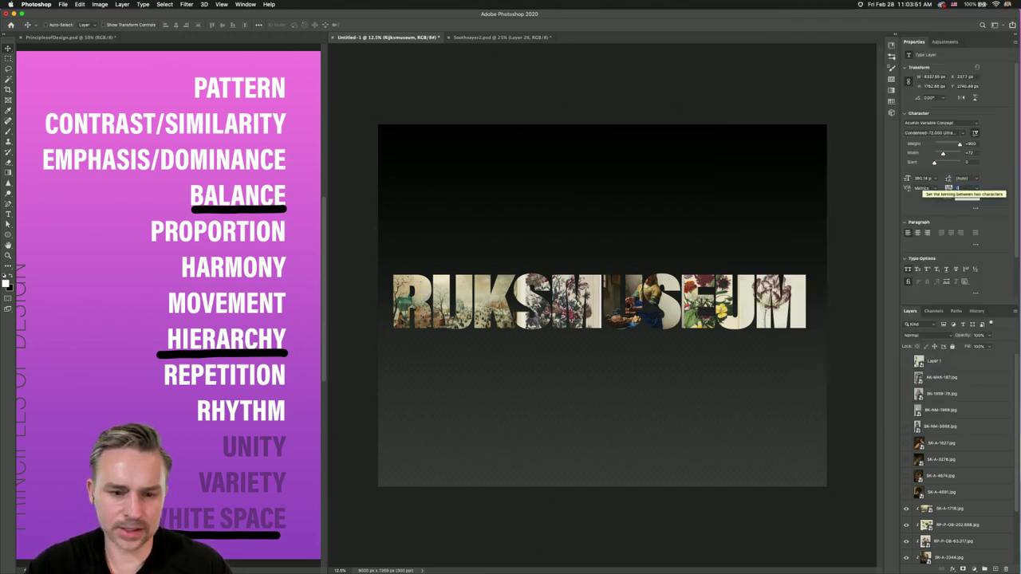
pyautogui.hotkey('shift', 'Up')
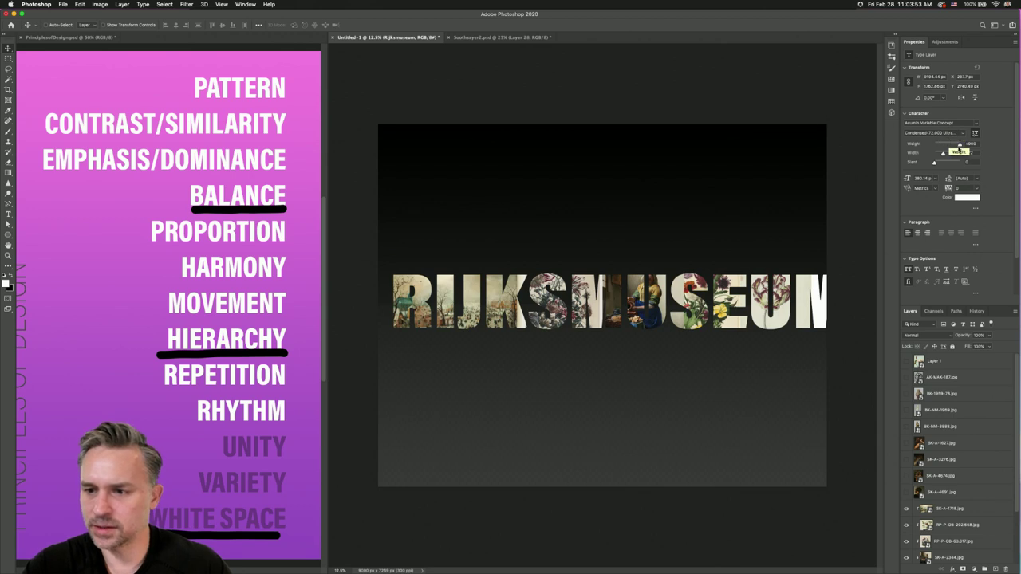
pyautogui.click(917, 179)
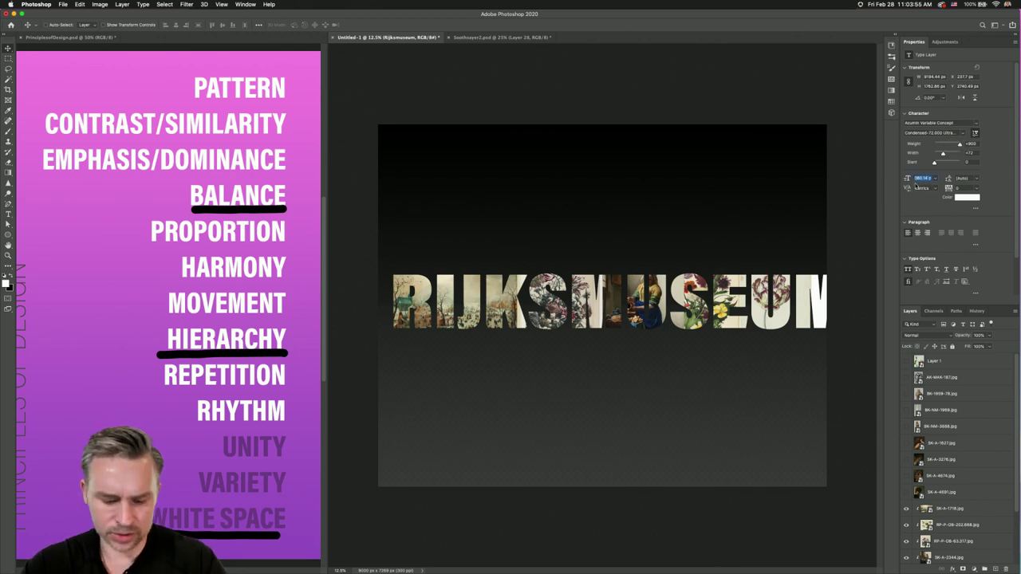
pyautogui.write('370')
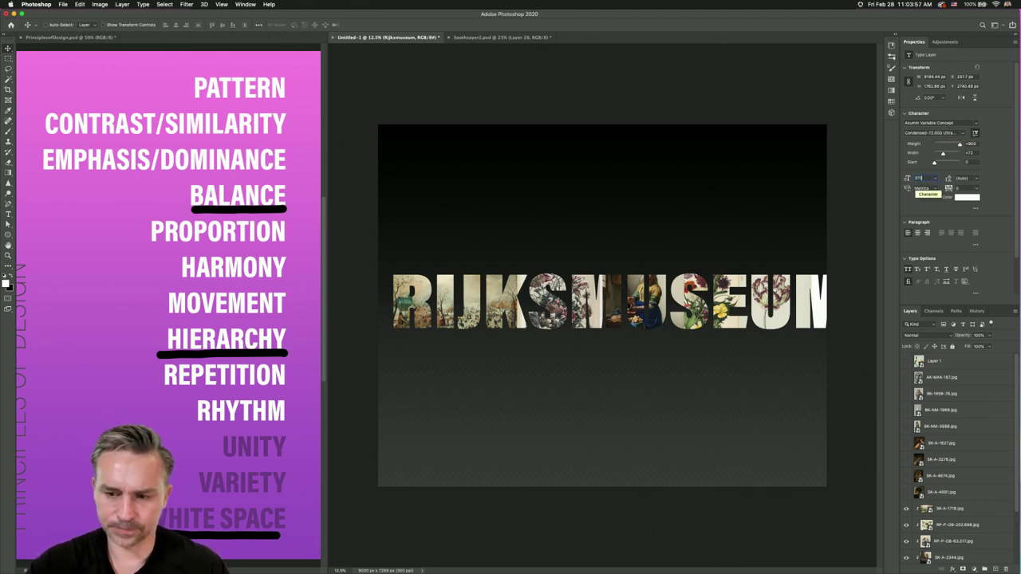
pyautogui.press('Return')
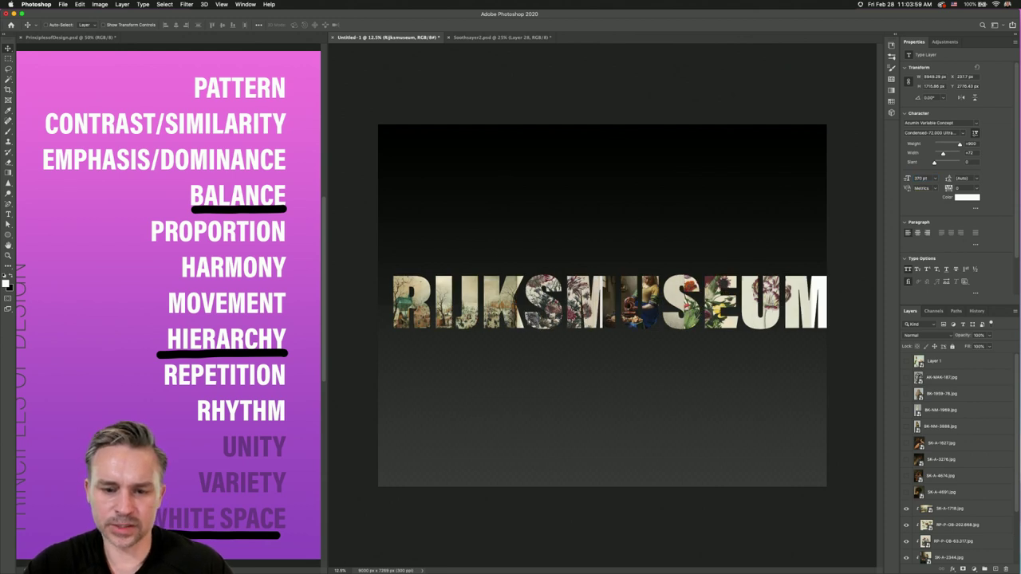
pyautogui.moveTo(533, 326); pyautogui.dragTo(529, 305)
pyautogui.scroll(-2, 949, 447)
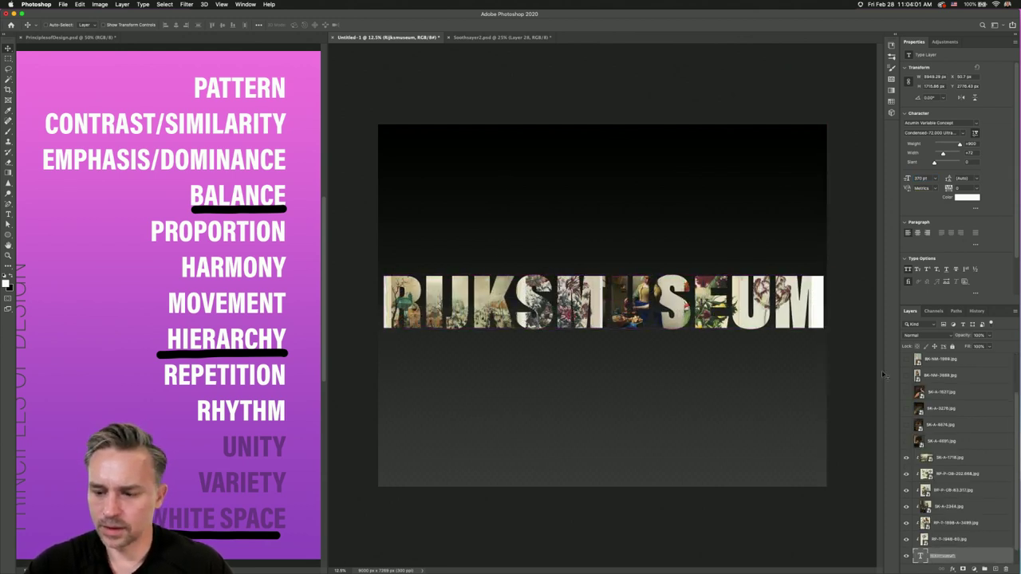
pyautogui.doubleClick(977, 41)
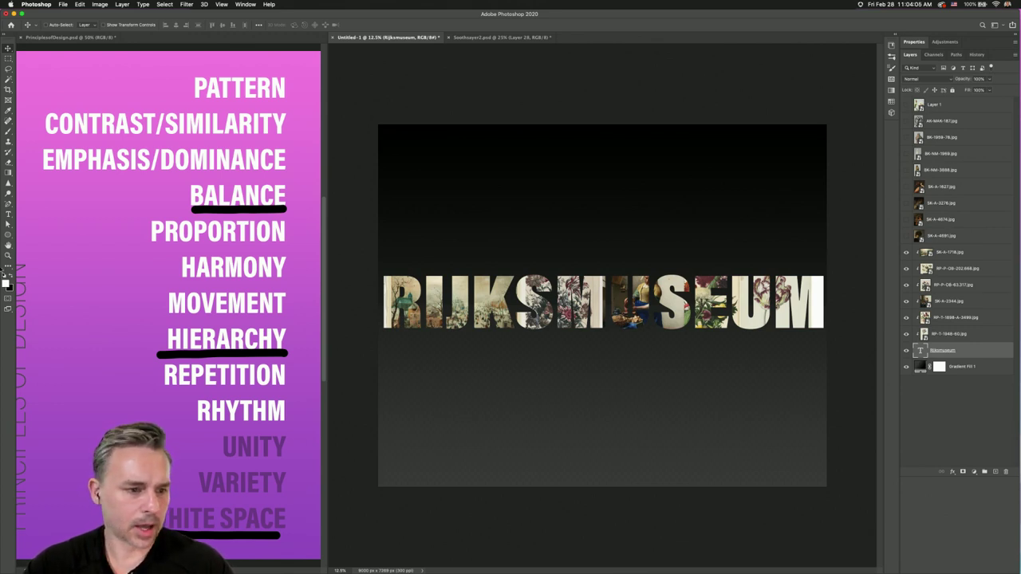
# - Duplicate the Rijksmuseum text layer and cut the copy down to RIJKS
pyautogui.click(8, 215)
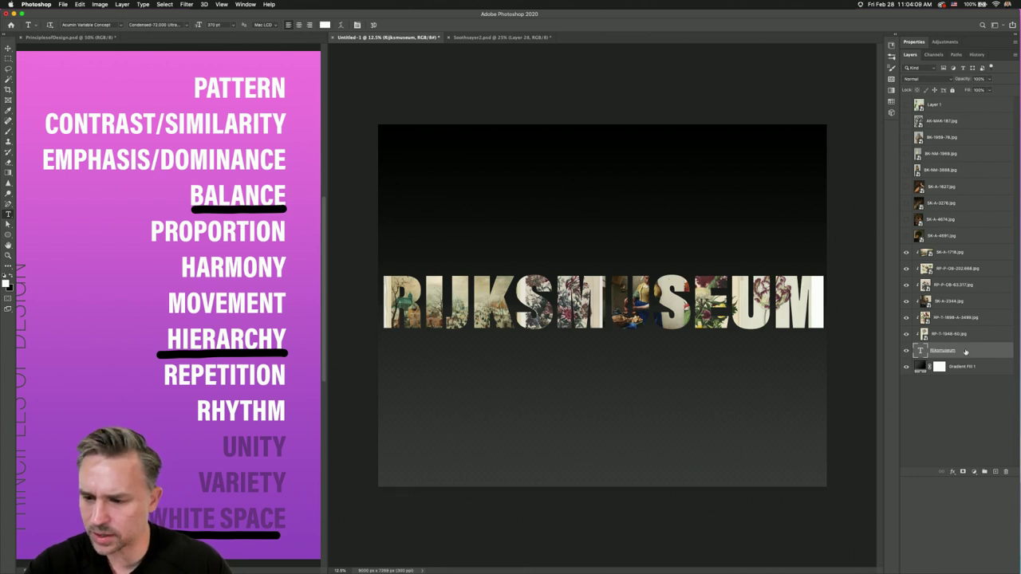
pyautogui.moveTo(966, 351); pyautogui.dragTo(993, 471)
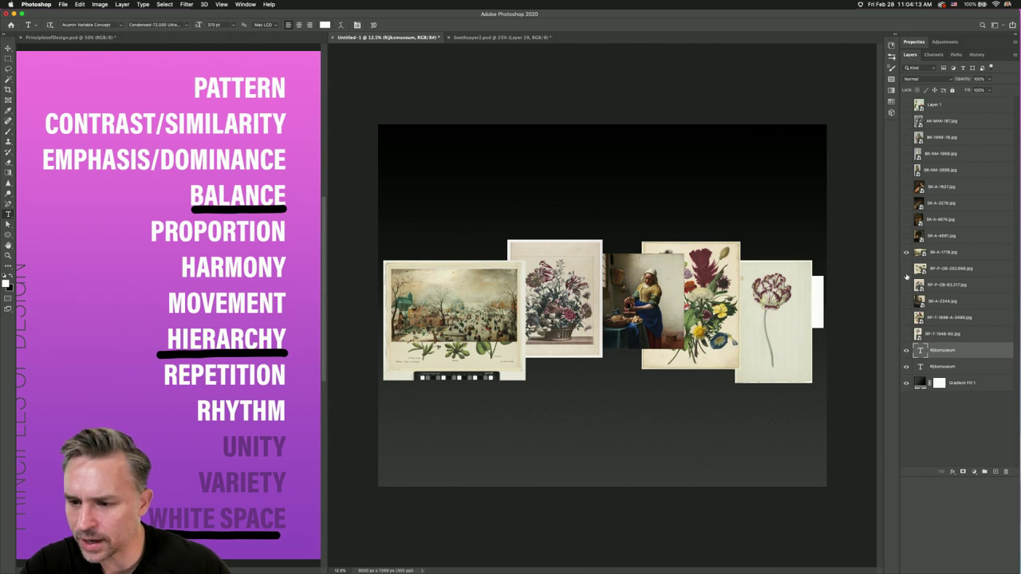
pyautogui.click(906, 366)
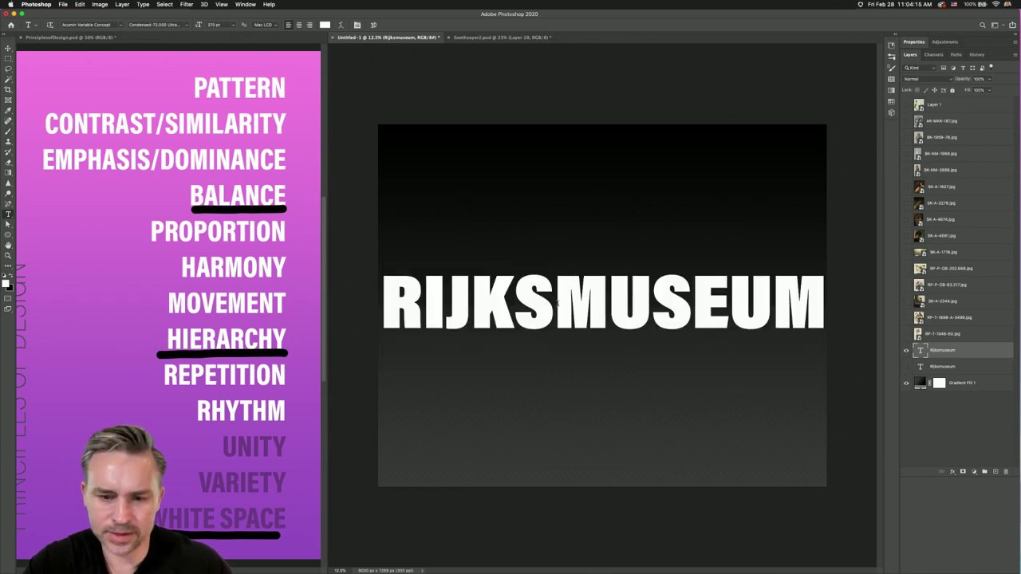
pyautogui.moveTo(554, 303); pyautogui.dragTo(827, 307)
pyautogui.press('BackSpace')
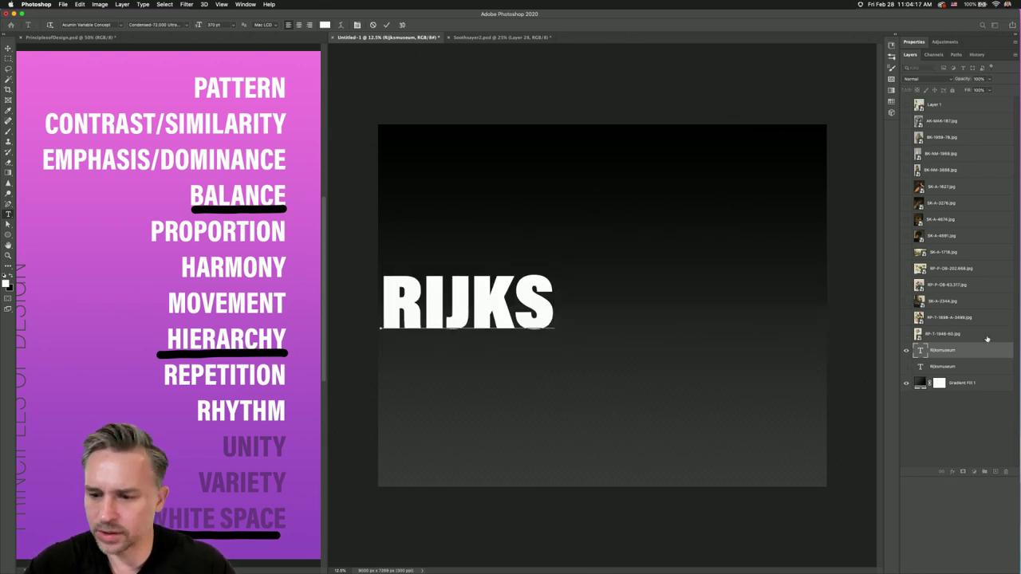
pyautogui.click(906, 369)
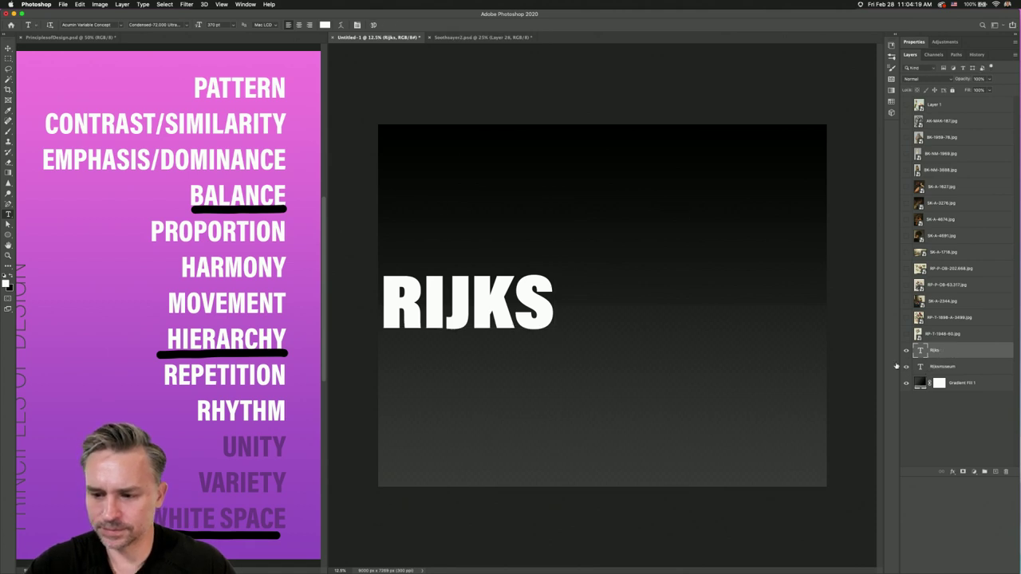
pyautogui.click(938, 369)
pyautogui.moveTo(550, 294); pyautogui.dragTo(319, 293)
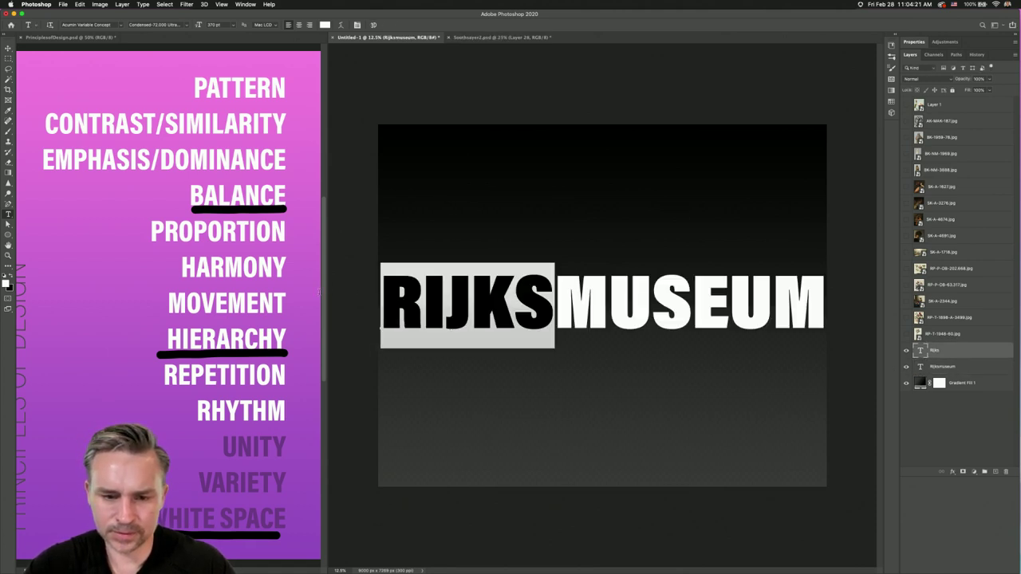
pyautogui.press('super+h')
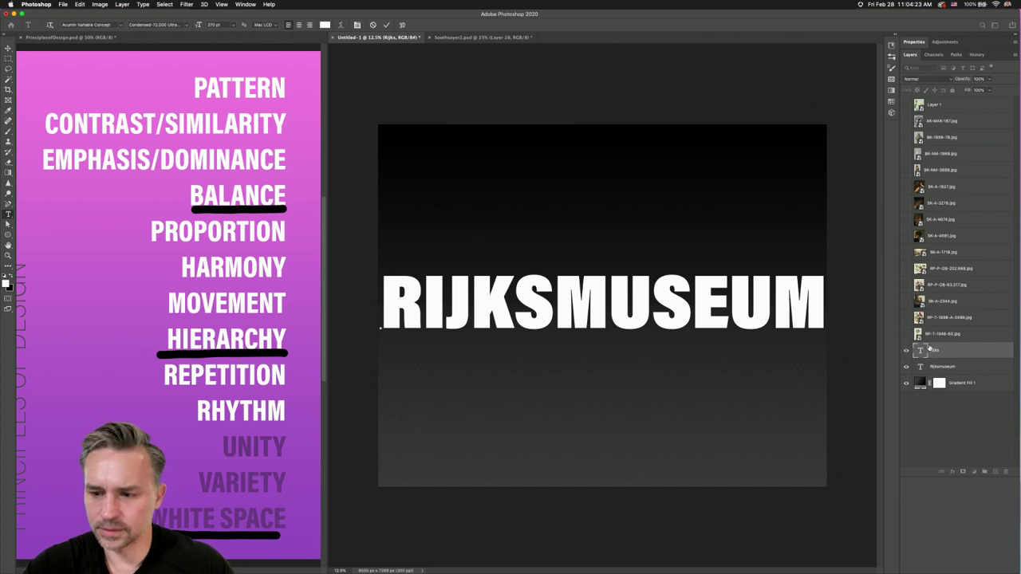
pyautogui.moveTo(929, 349); pyautogui.dragTo(936, 371)
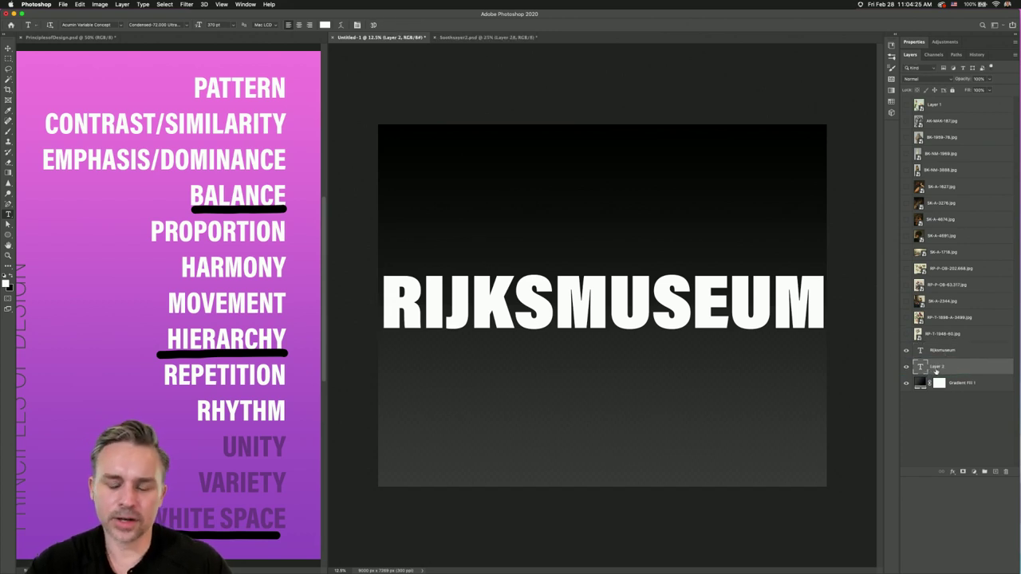
# - Delete RIJKS from the original text, leaving MUSEUM, and duplicate that layer
pyautogui.click(931, 351)
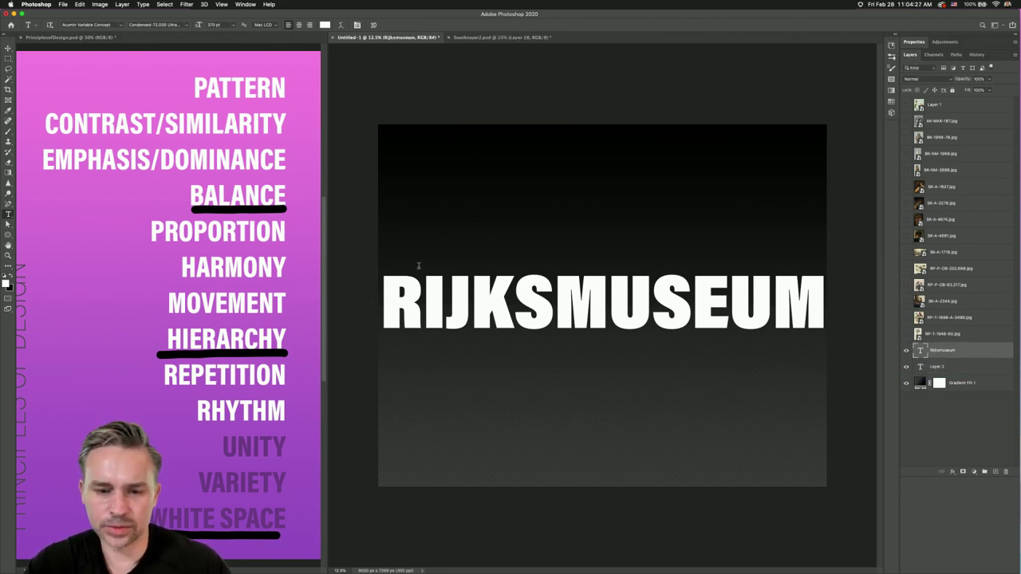
pyautogui.moveTo(557, 293); pyautogui.dragTo(289, 279)
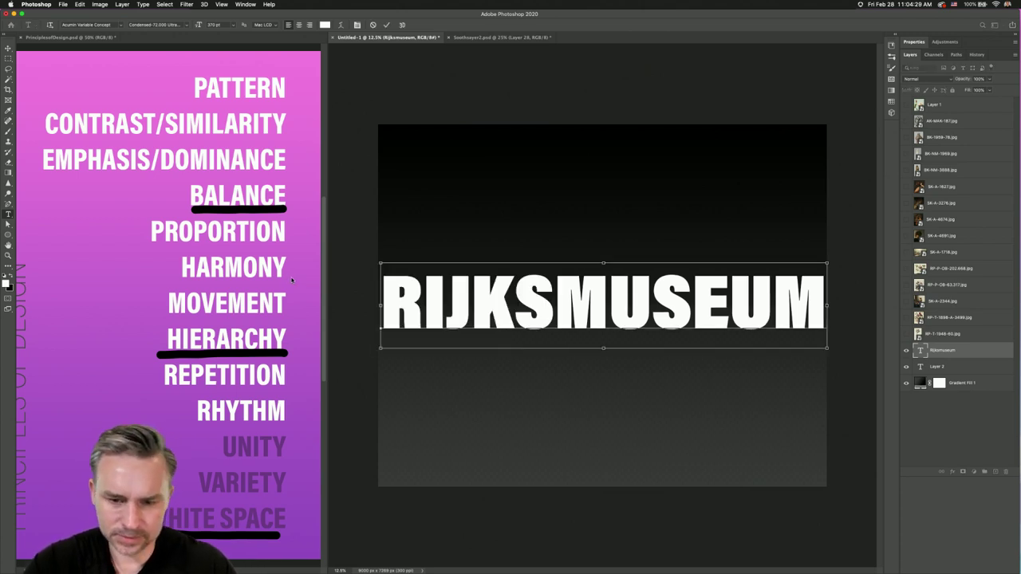
pyautogui.press('BackSpace')
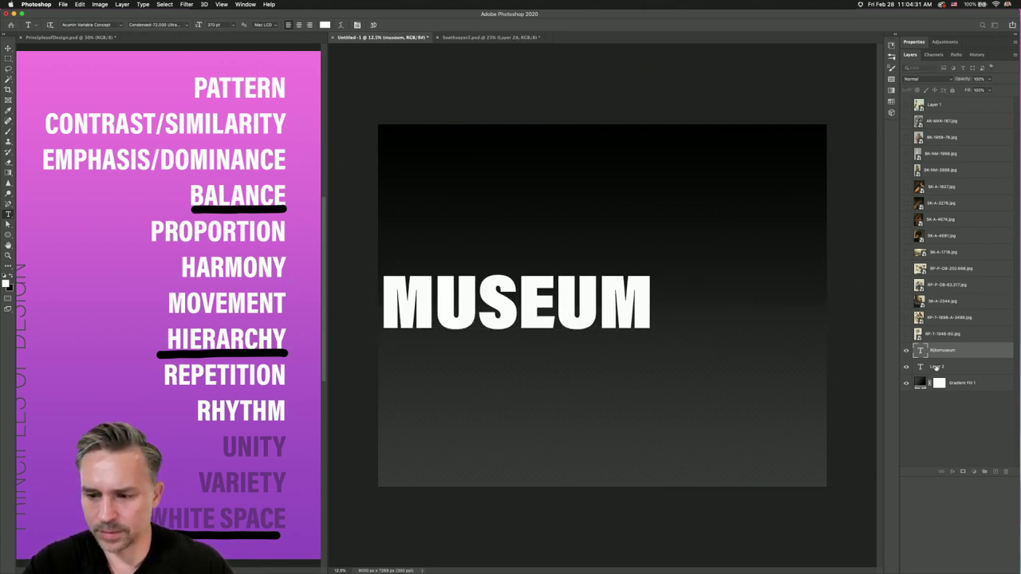
pyautogui.click(936, 367)
pyautogui.moveTo(947, 351); pyautogui.dragTo(997, 471)
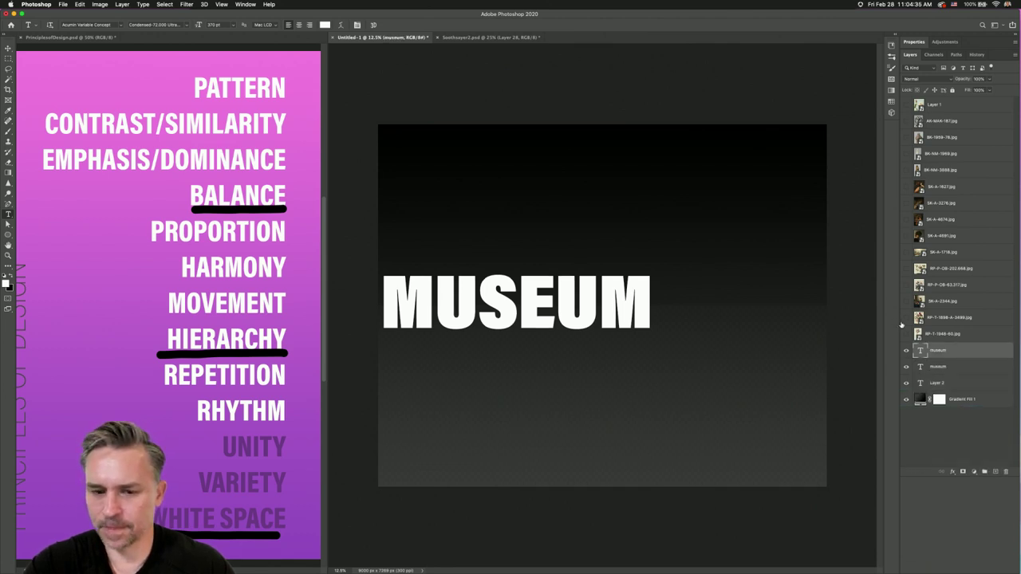
# - Make the copy read RIJKS, move it above MUSEUM, and delete the spare Layer 2
pyautogui.click(435, 319)
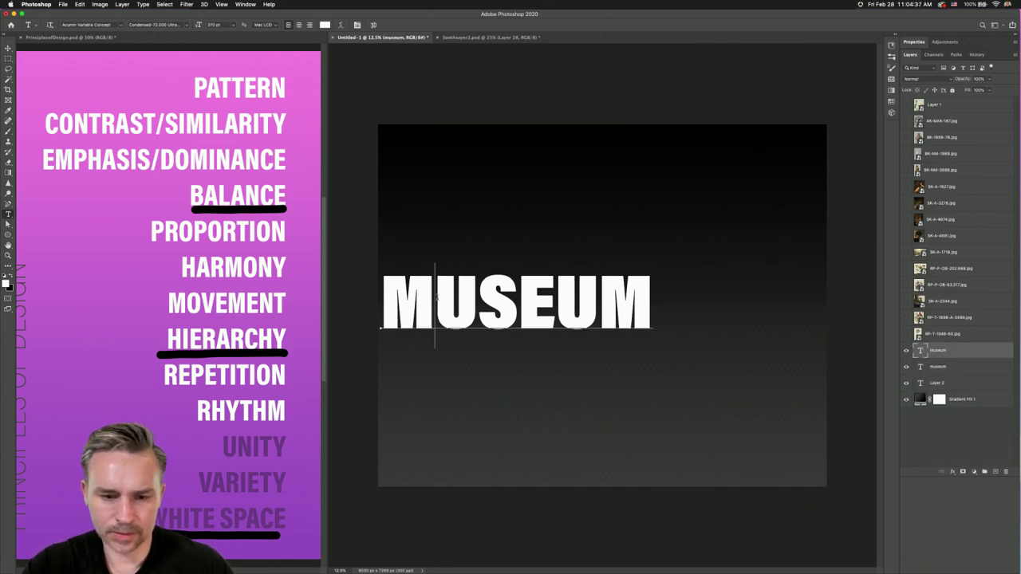
pyautogui.doubleClick(434, 319)
pyautogui.click(438, 299)
pyautogui.press('Escape')
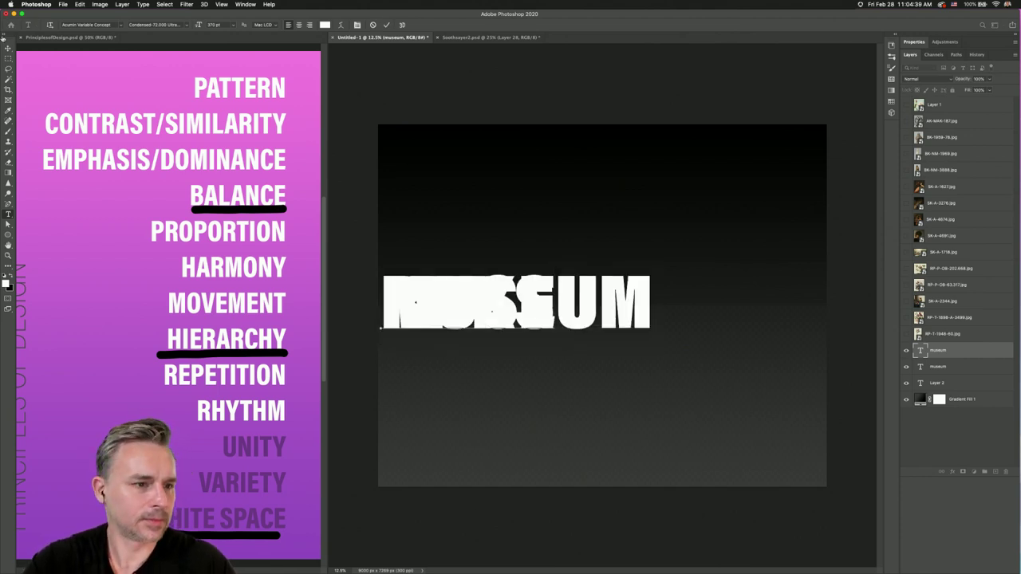
pyautogui.press('v')
pyautogui.moveTo(435, 298); pyautogui.dragTo(435, 237)
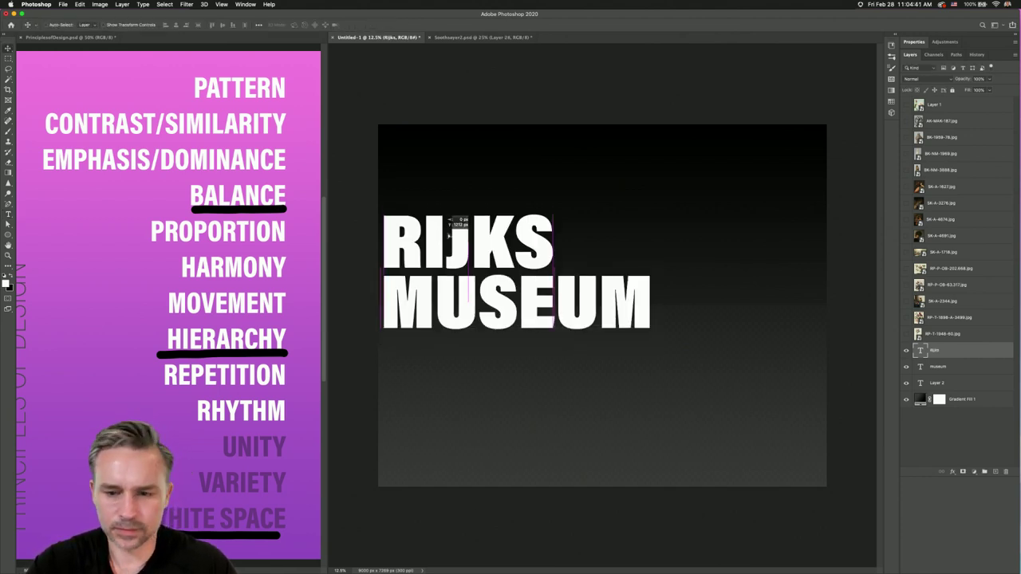
pyautogui.moveTo(944, 384); pyautogui.dragTo(1006, 472)
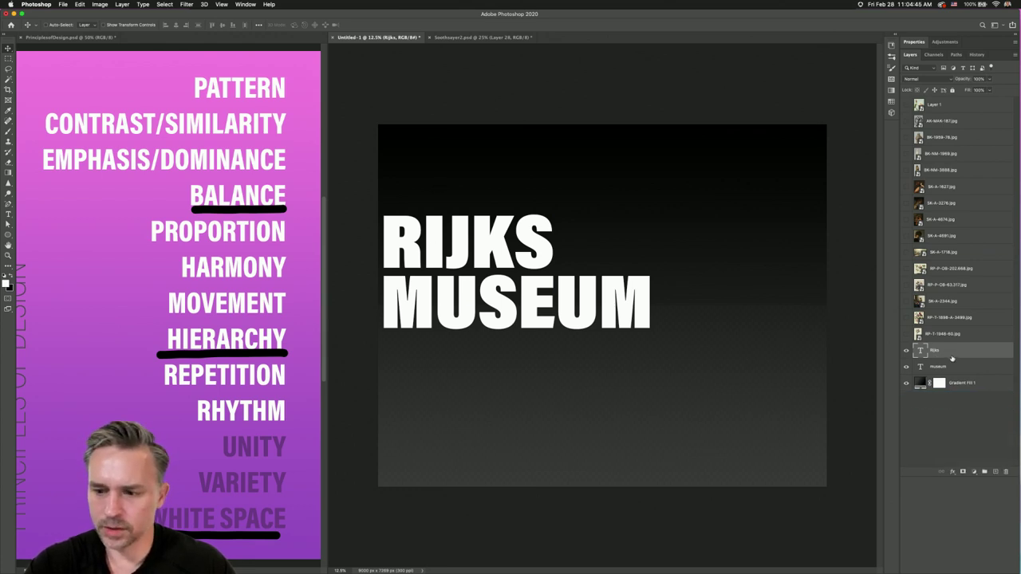
pyautogui.press('super+t')
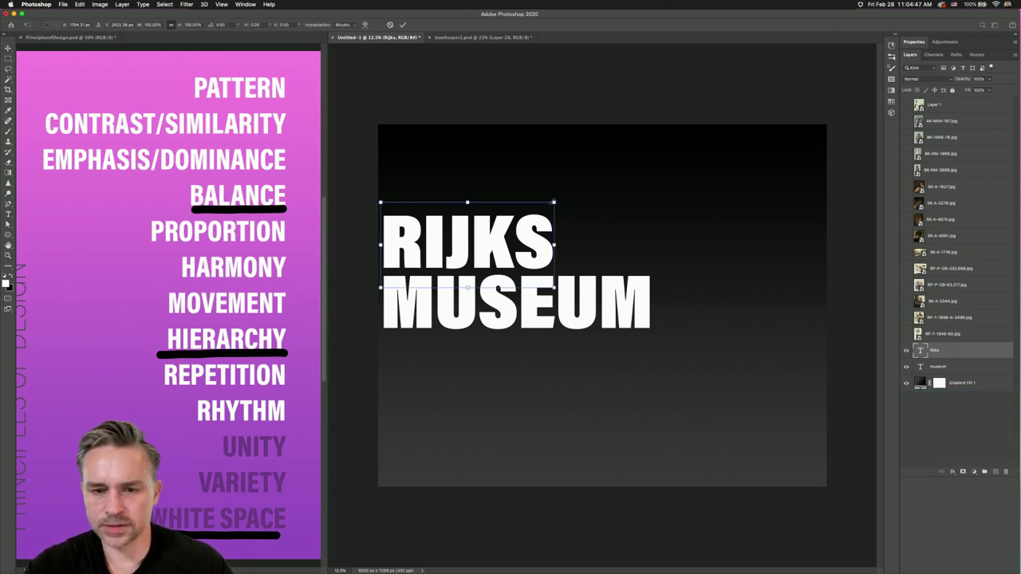
# - Enlarge RIJKS toward MUSEUM's width and nudge it down closer to MUSEUM
pyautogui.moveTo(557, 201); pyautogui.dragTo(647, 147)
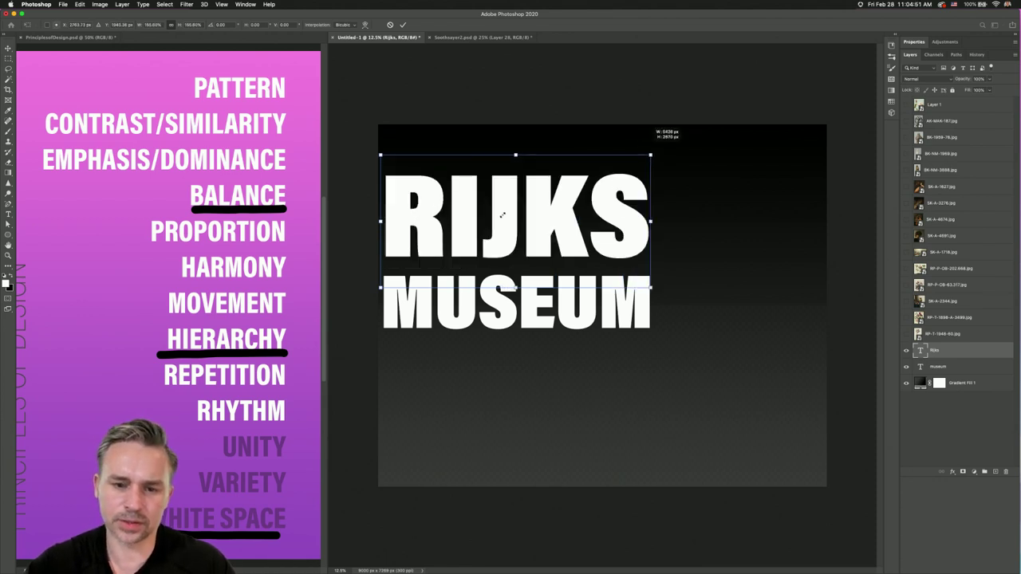
pyautogui.press('Return')
pyautogui.moveTo(502, 217); pyautogui.dragTo(592, 280)
# - Scale RIJKS and MUSEUM up together and centre the stacked title on the canvas
pyautogui.keyDown('shift'); pyautogui.click(949, 365); pyautogui.keyUp('shift')
pyautogui.hotkey('ctrl', 't')
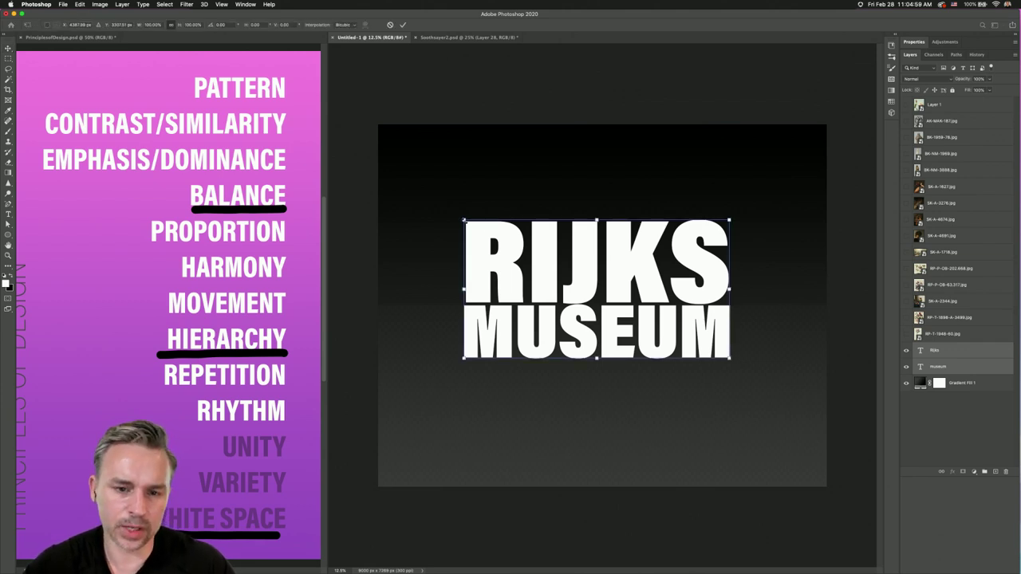
pyautogui.moveTo(464, 220); pyautogui.dragTo(353, 159)
pyautogui.moveTo(360, 217); pyautogui.dragTo(418, 261)
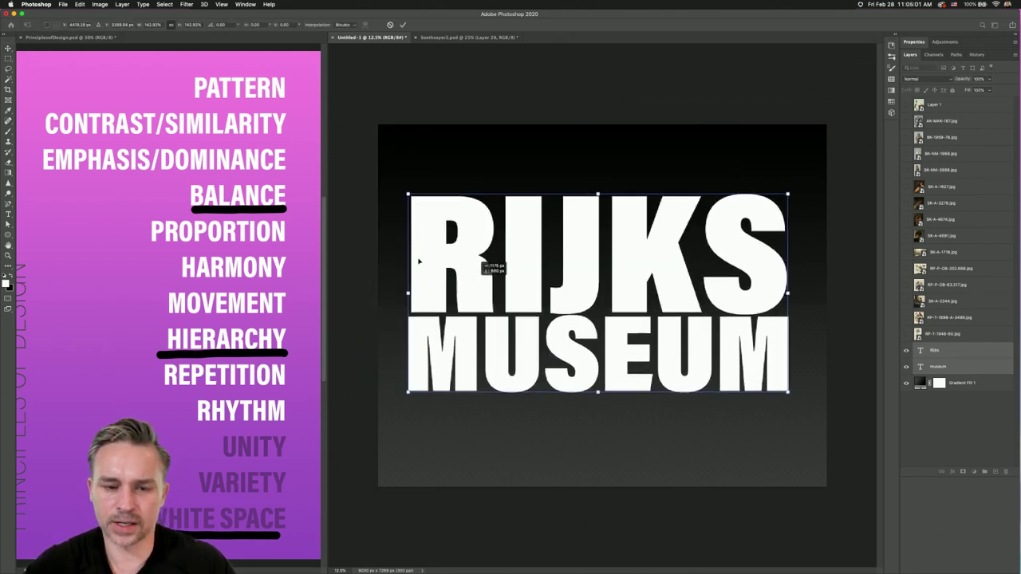
pyautogui.moveTo(408, 194); pyautogui.dragTo(376, 178)
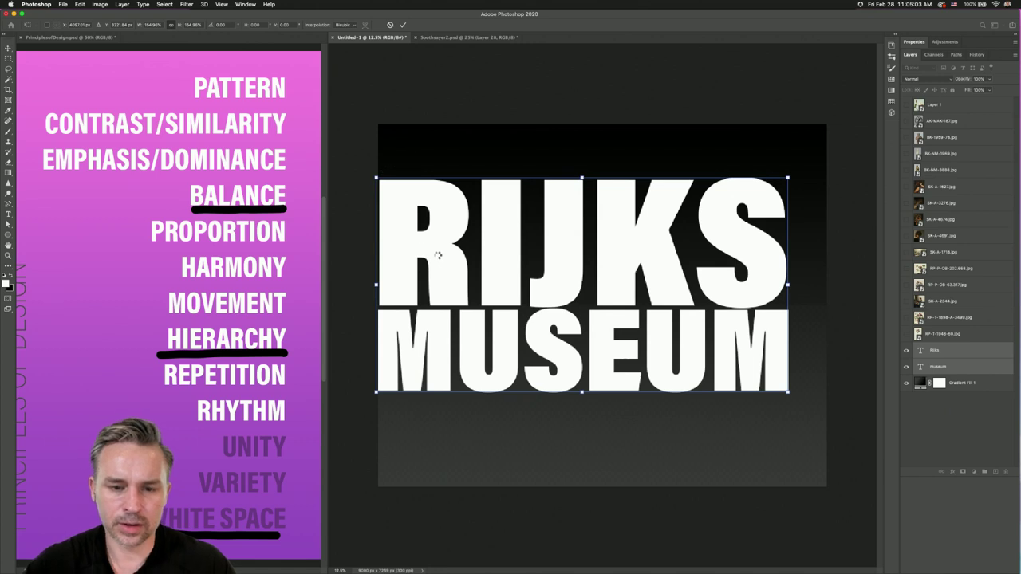
pyautogui.press('Return')
pyautogui.moveTo(447, 269); pyautogui.dragTo(461, 273)
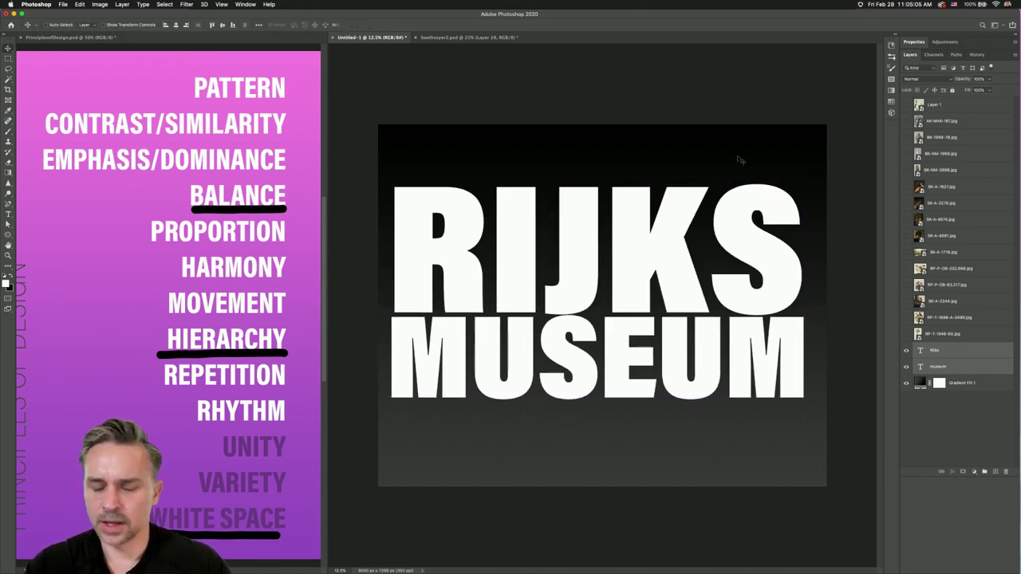
# - Show the tulip artwork RP-T-1948-60.jpg, clip it into RIJKS, and position it inside the S
pyautogui.click(964, 383)
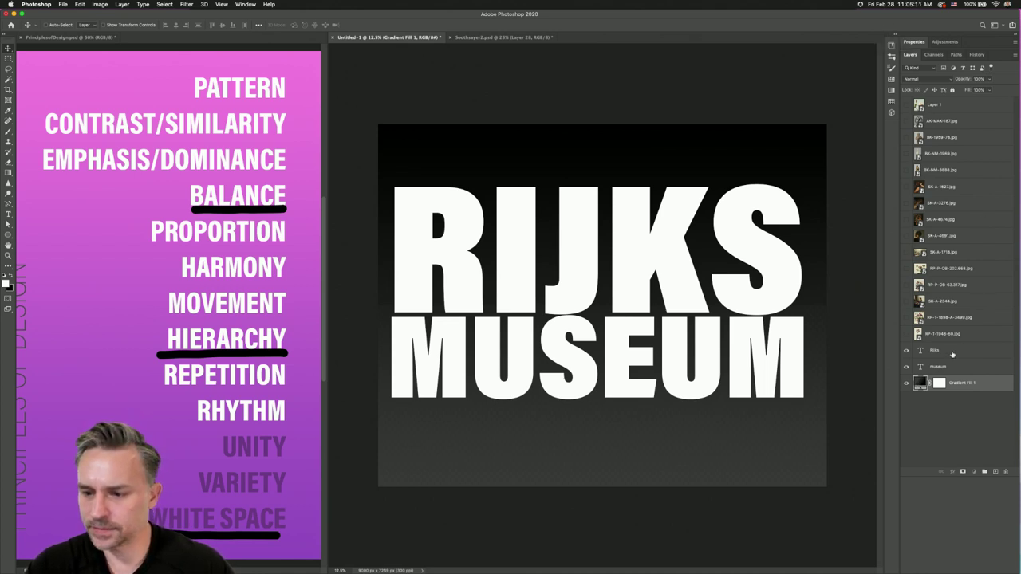
pyautogui.click(956, 356)
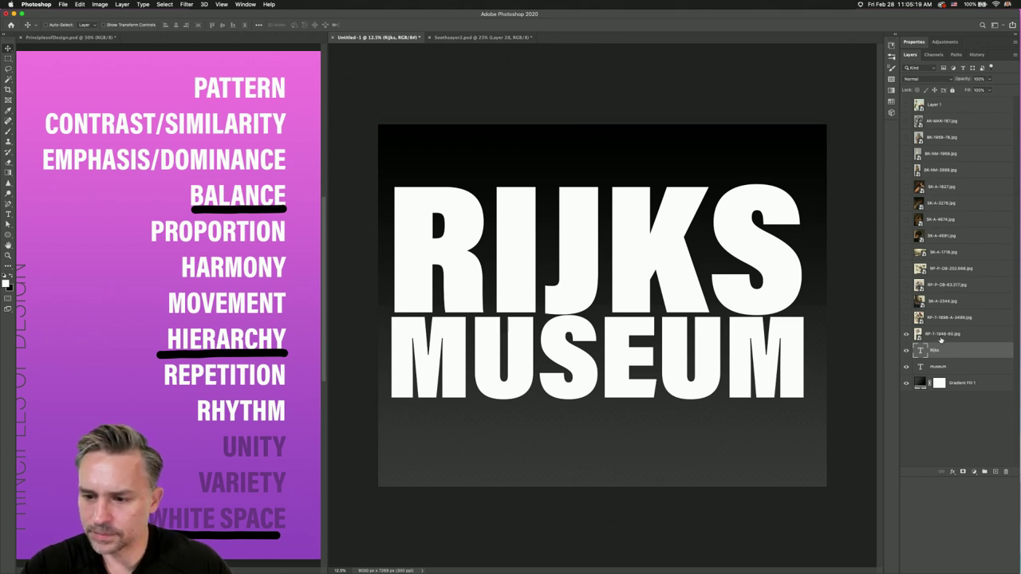
pyautogui.click(942, 338)
pyautogui.keyDown('alt'); pyautogui.click(941, 342); pyautogui.keyUp('alt')
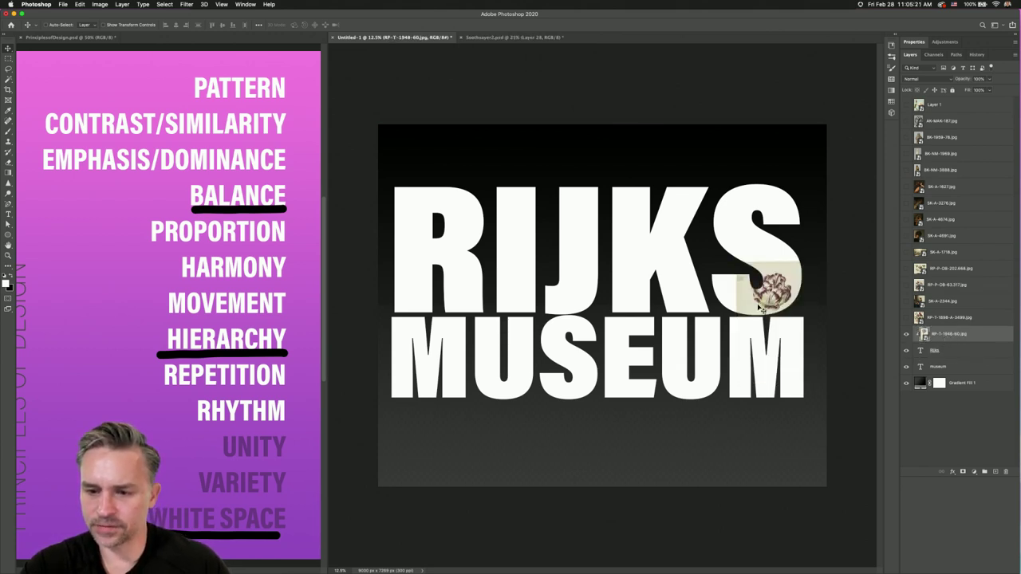
pyautogui.moveTo(760, 307); pyautogui.dragTo(719, 238)
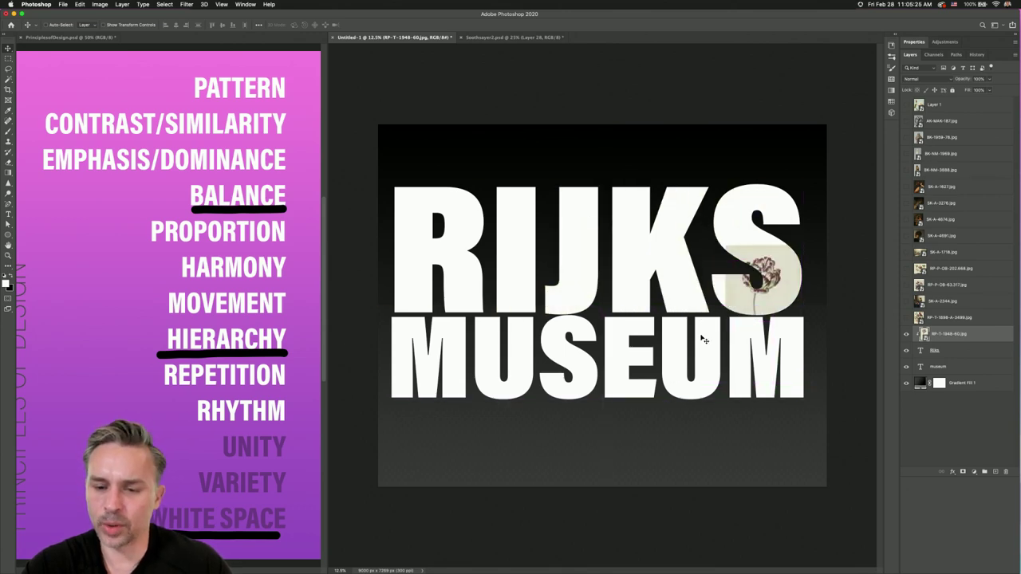
# - Select both the Rijks and museum text layers together
pyautogui.click(936, 349)
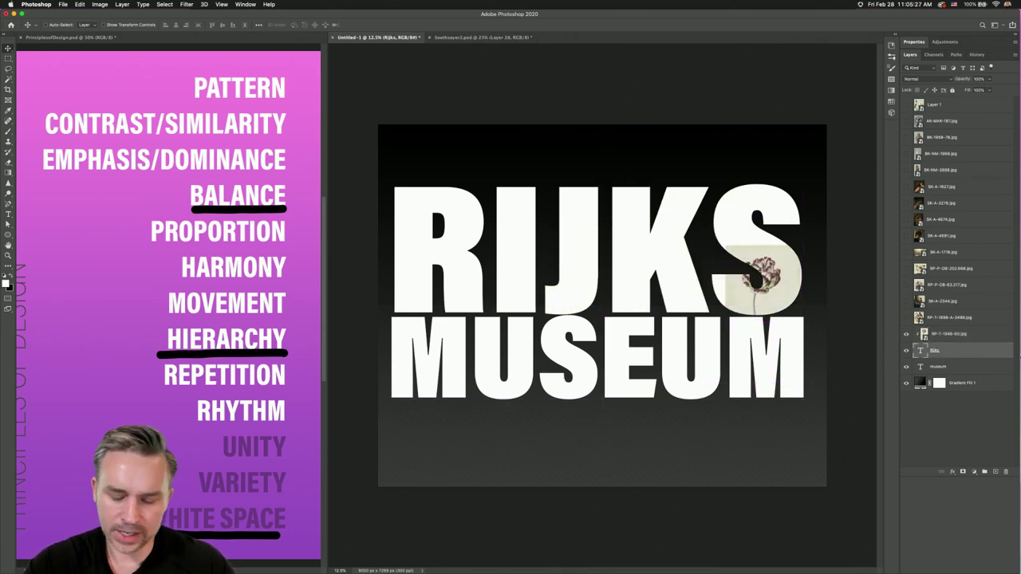
pyautogui.click(947, 335)
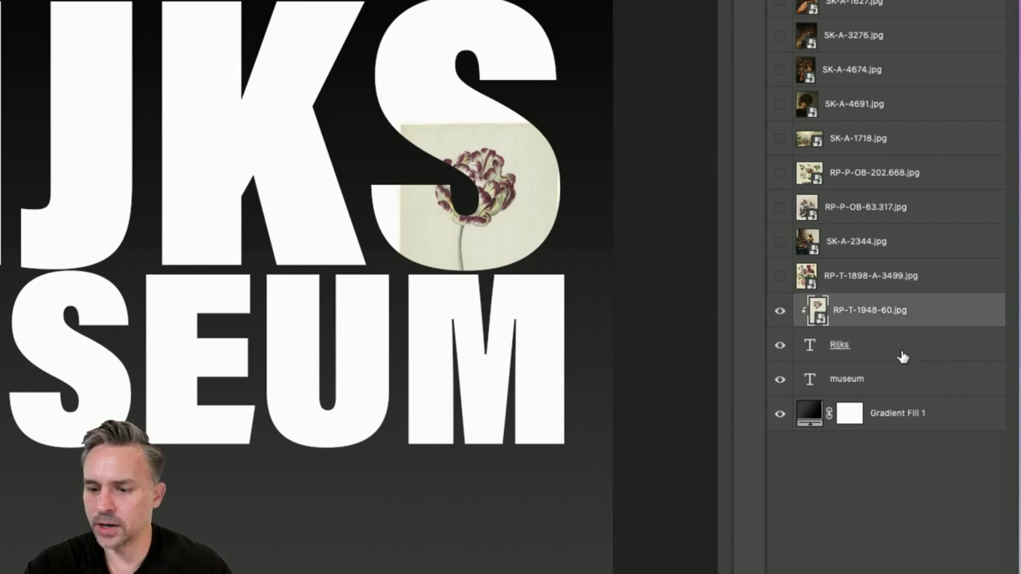
pyautogui.click(903, 357)
pyautogui.keyDown('shift'); pyautogui.click(913, 381); pyautogui.keyUp('shift')
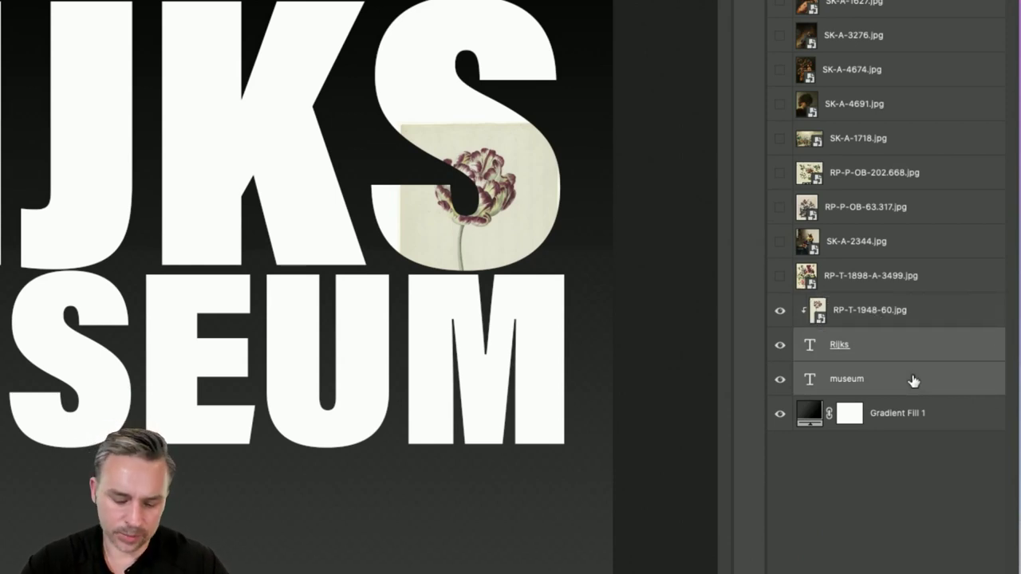
# - Group the Rijks and museum layers as 'text', with the tulip artwork moved above the group
pyautogui.hotkey('ctrl', 'g')
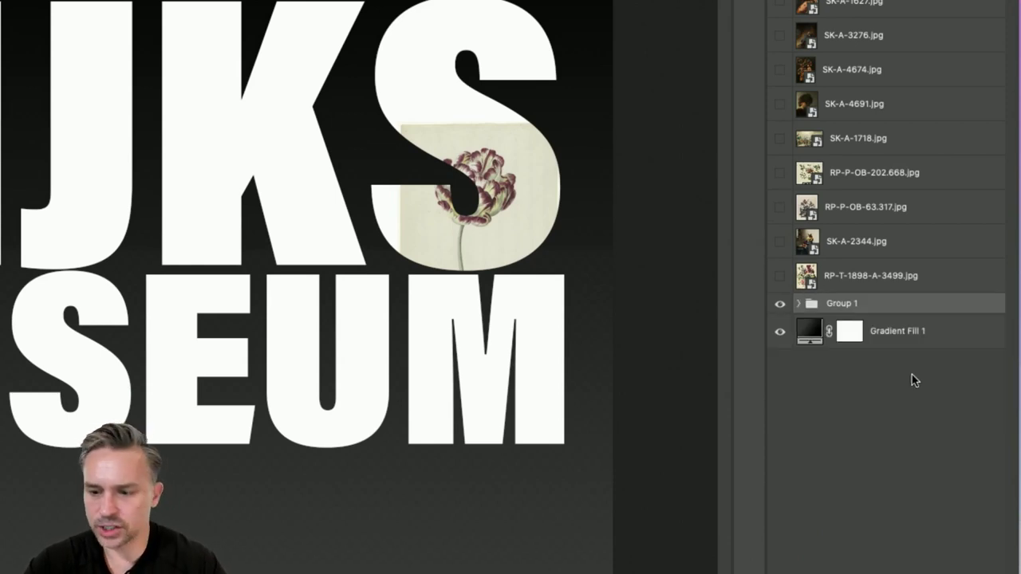
pyautogui.click(798, 305)
pyautogui.moveTo(869, 327); pyautogui.dragTo(872, 293)
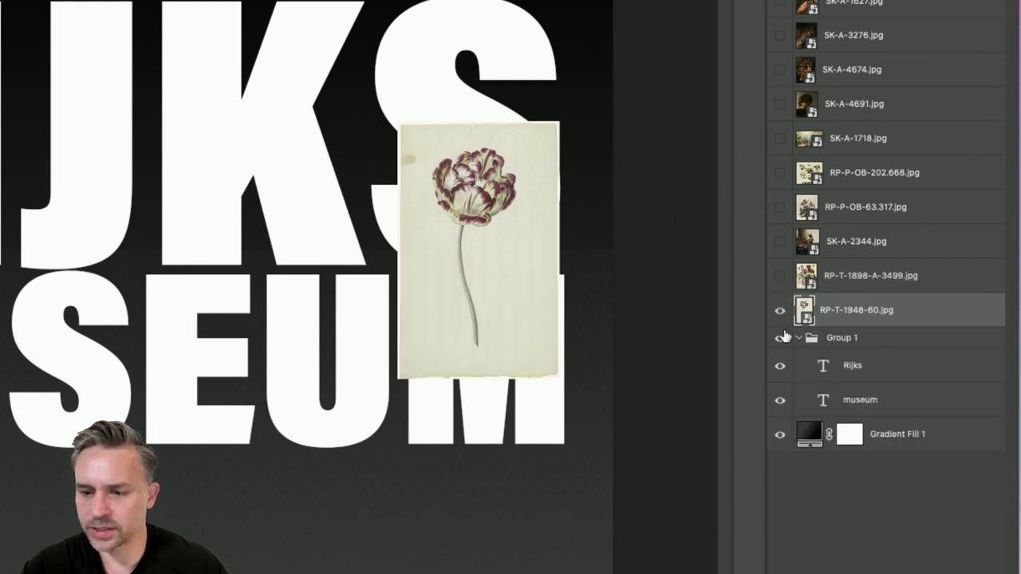
pyautogui.doubleClick(842, 337)
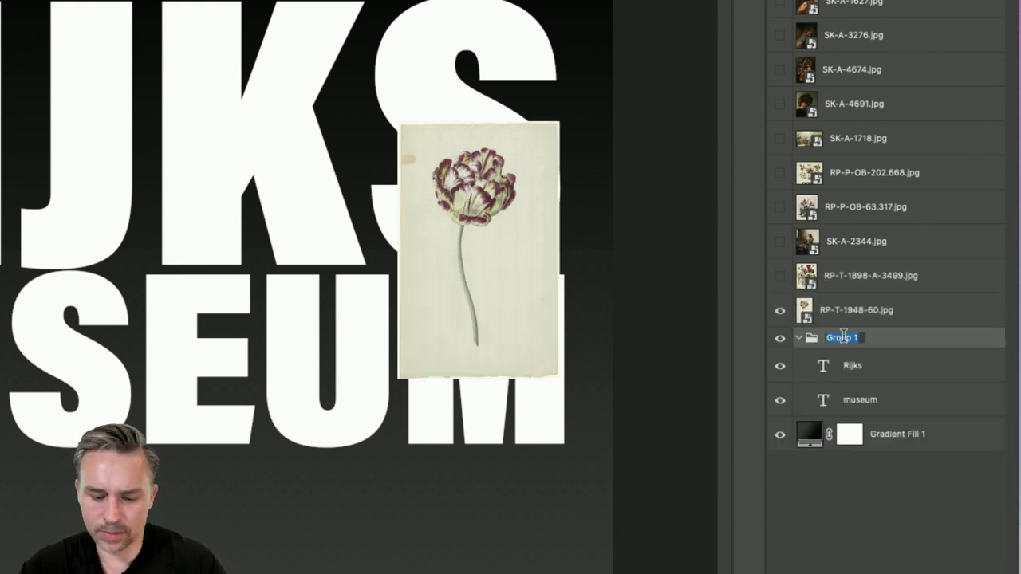
pyautogui.write('text')
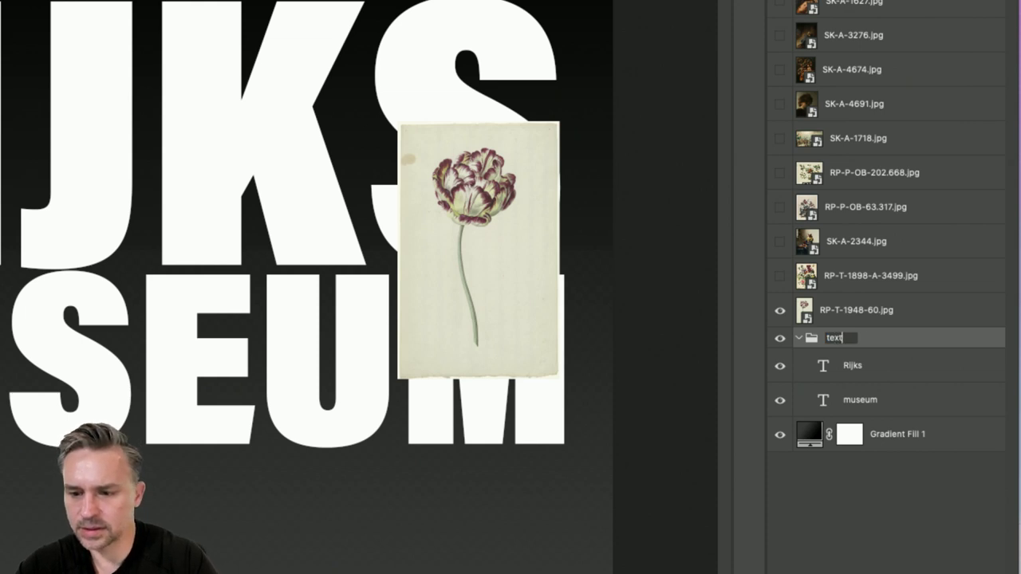
pyautogui.press('Return')
# - Clip the tulip artwork to the text group
pyautogui.click(799, 337)
pyautogui.moveTo(829, 337); pyautogui.dragTo(841, 321)
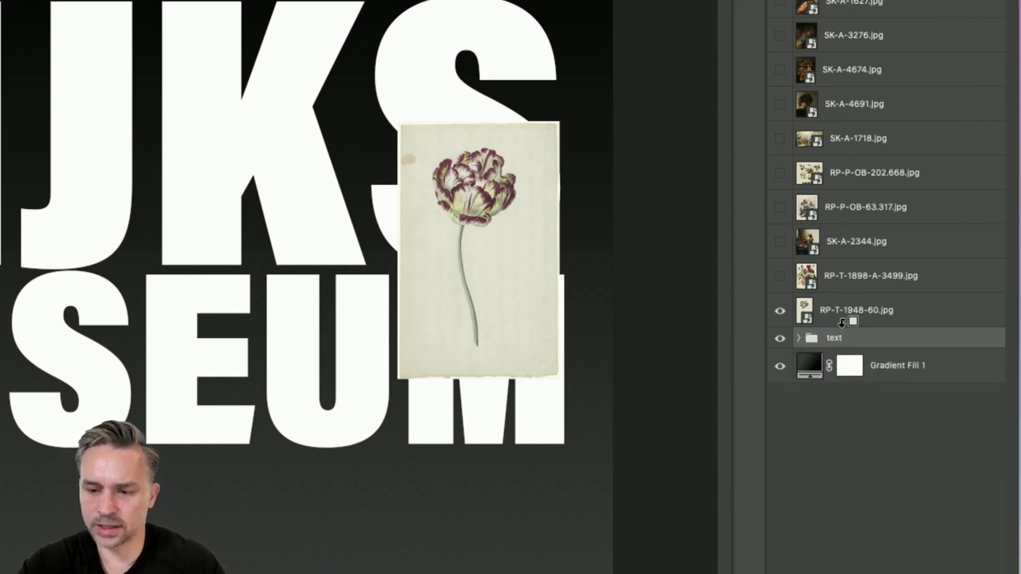
pyautogui.keyDown('alt'); pyautogui.click(841, 322); pyautogui.keyUp('alt')
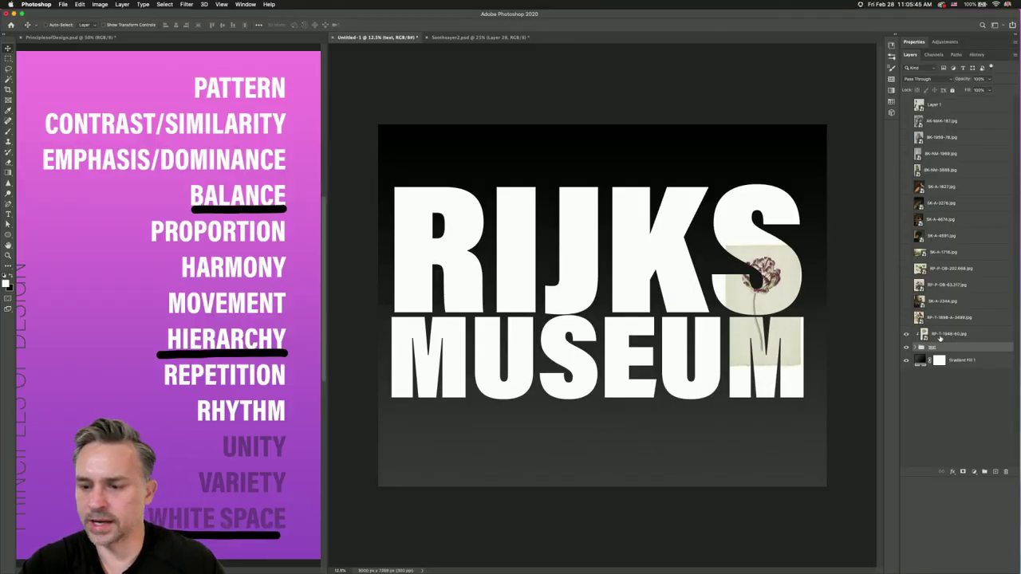
# - Clip the bouquet print RP-T-1898-A-3499.jpg into the letters and nudge the tulip right in the M
pyautogui.click(939, 335)
pyautogui.moveTo(686, 255); pyautogui.dragTo(705, 323)
pyautogui.click(906, 317)
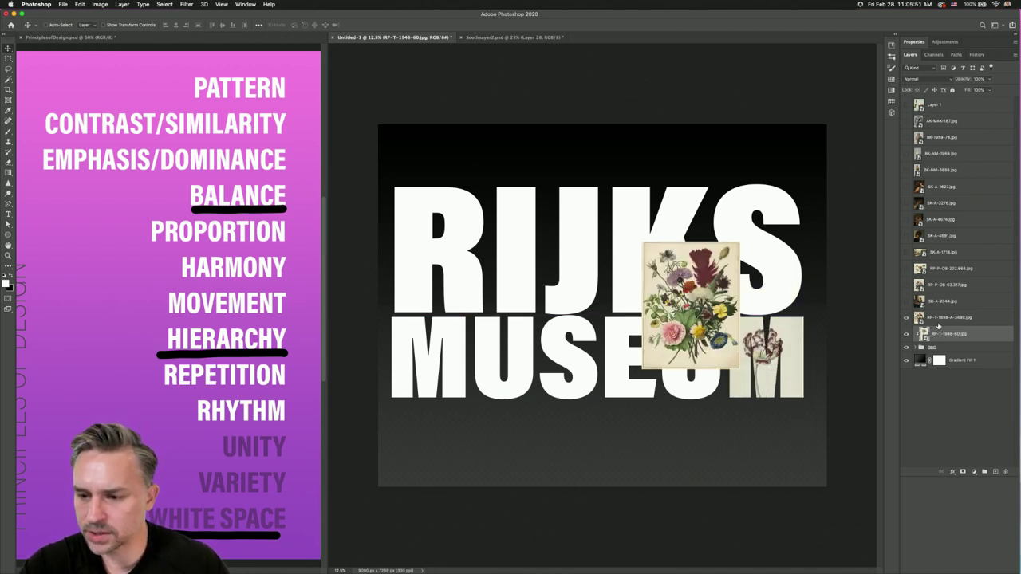
pyautogui.keyDown('alt'); pyautogui.click(947, 323); pyautogui.keyUp('alt')
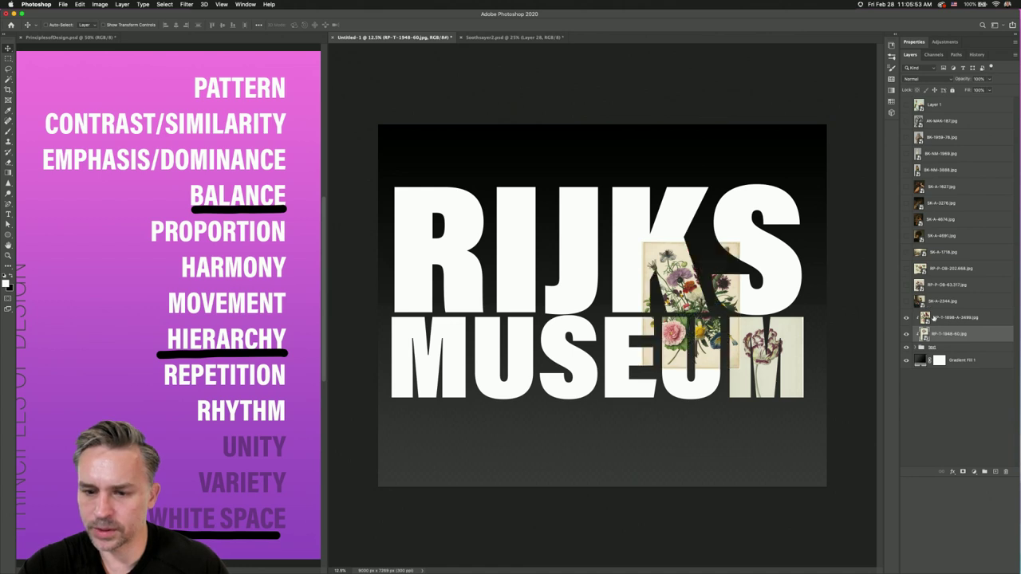
pyautogui.moveTo(712, 243); pyautogui.dragTo(736, 242)
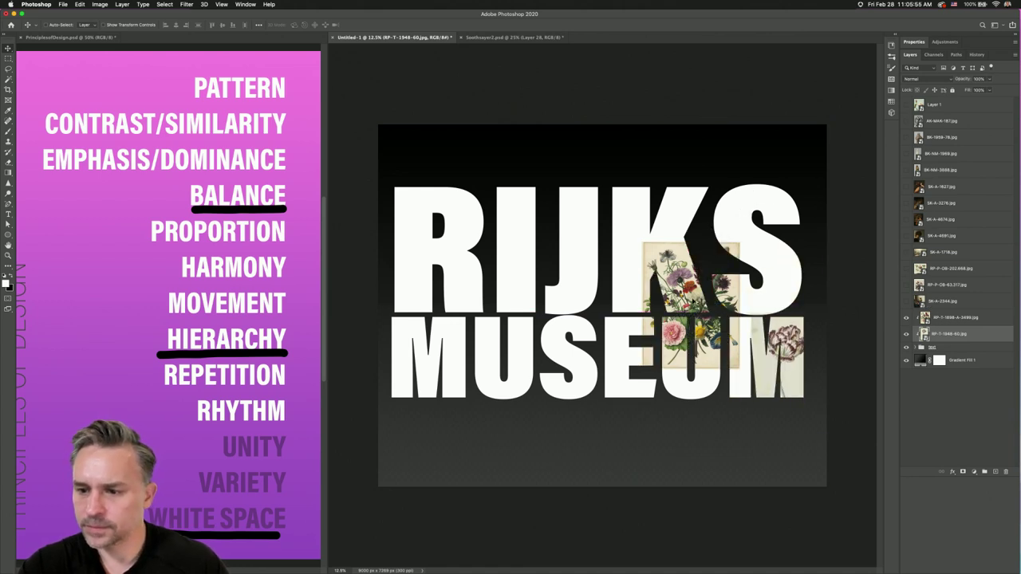
pyautogui.click(963, 360)
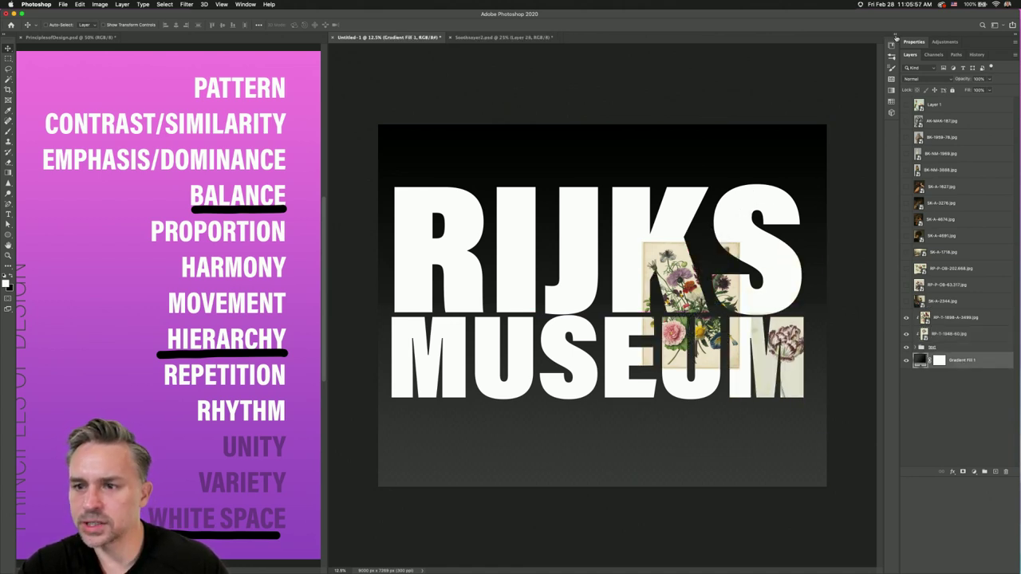
# - Apply a pale grey-white gradient preset to the Gradient Fill 1 background layer
pyautogui.click(895, 37)
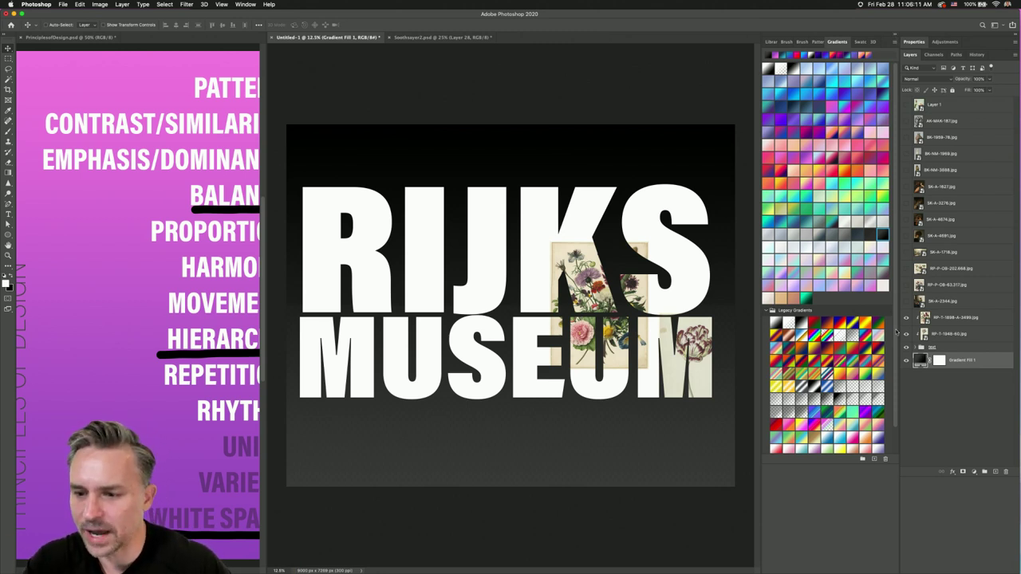
pyautogui.moveTo(882, 293); pyautogui.dragTo(972, 368)
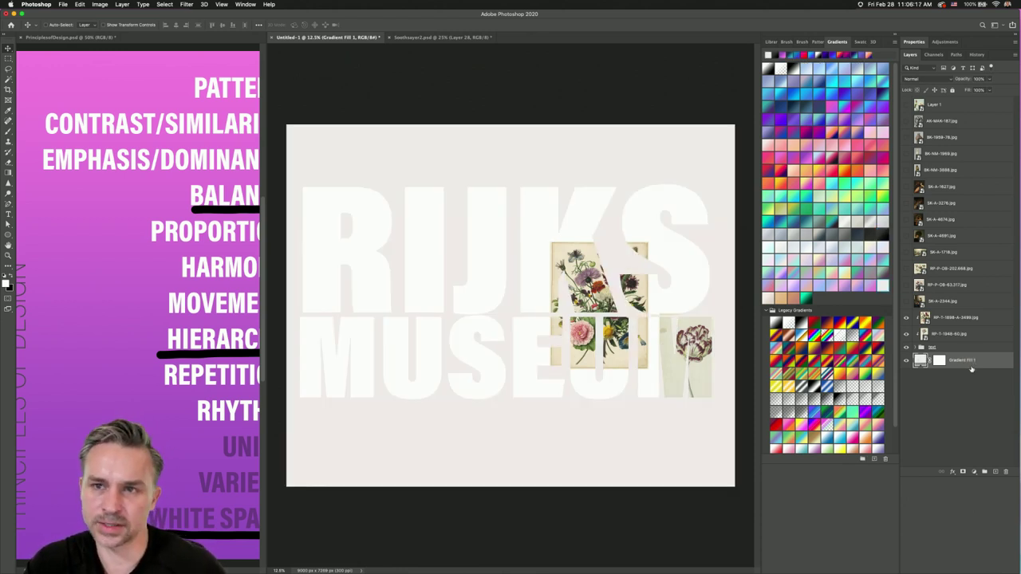
pyautogui.click(953, 334)
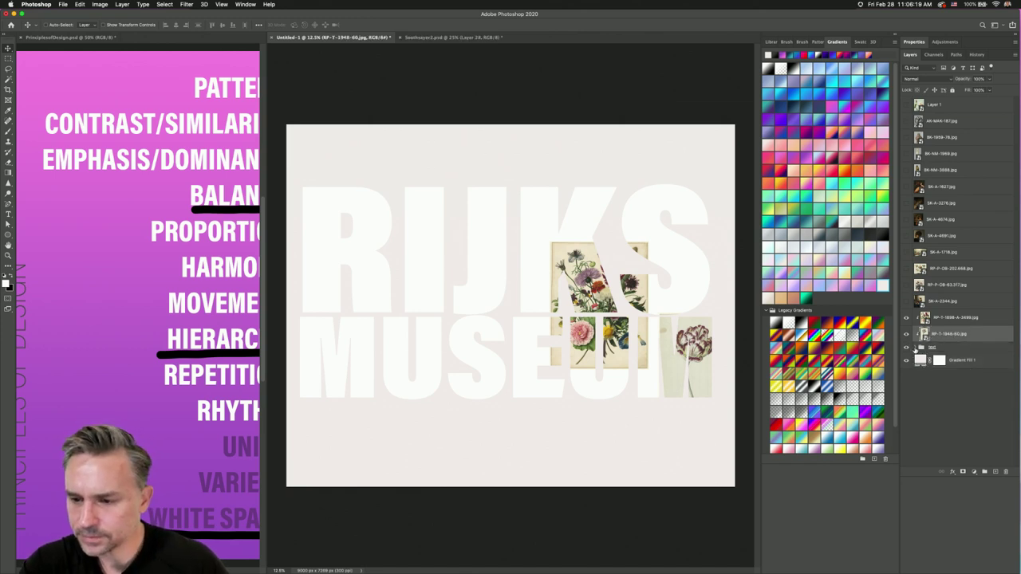
pyautogui.click(920, 347)
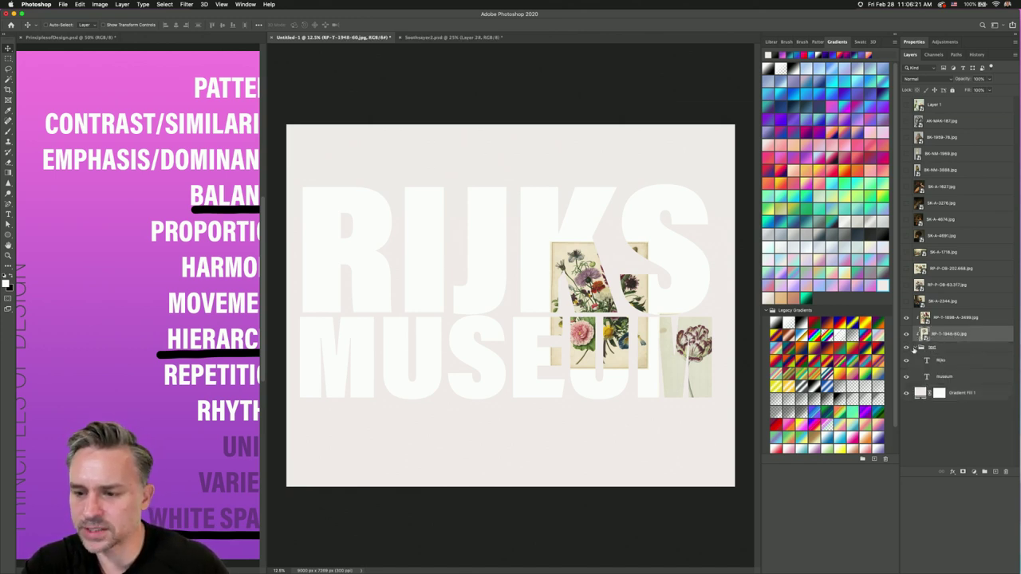
pyautogui.click(945, 361)
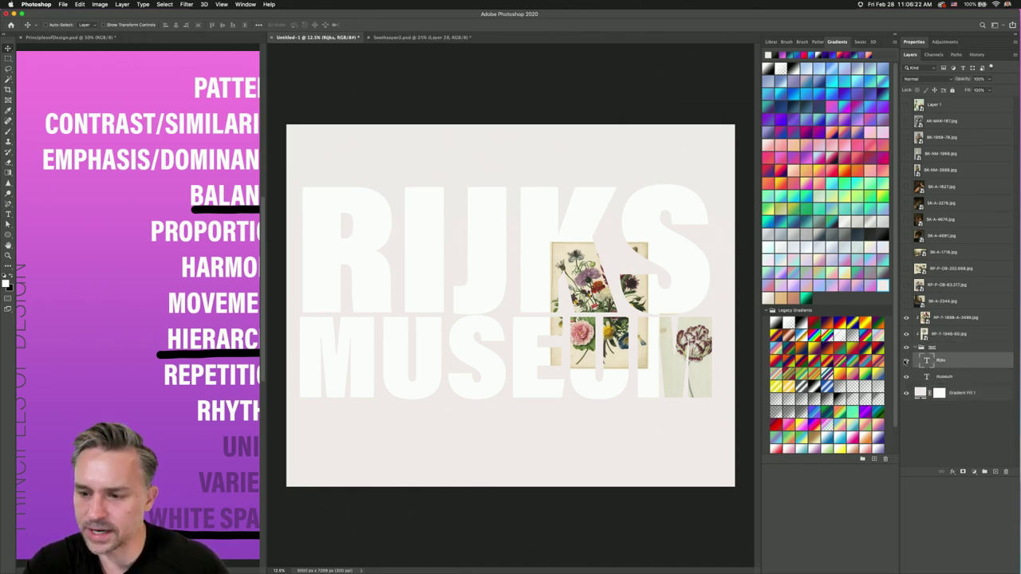
# - Clip the portrait artwork into the Rijks text and enlarge it to fill the R
pyautogui.click(919, 301)
pyautogui.click(935, 239)
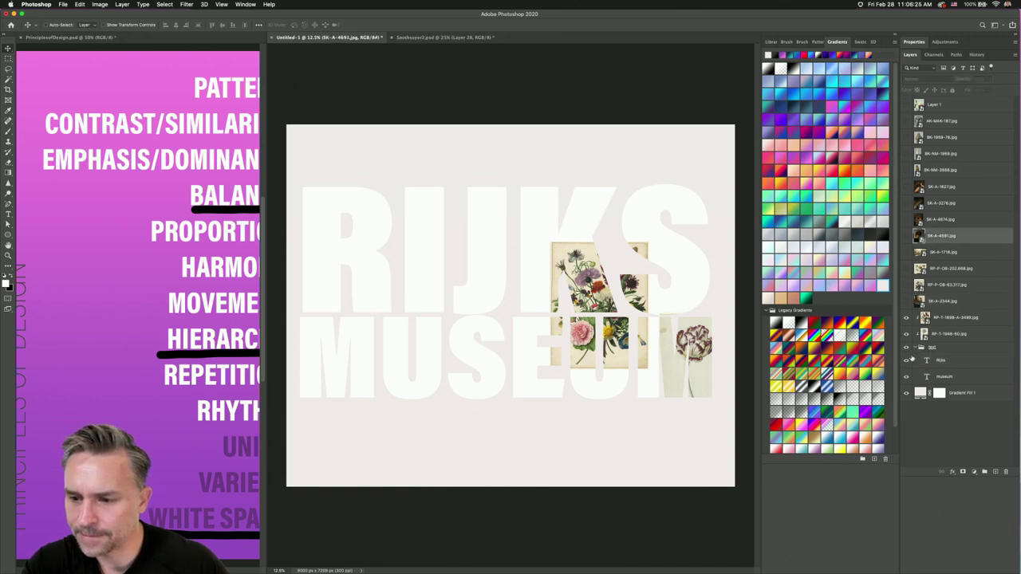
pyautogui.moveTo(943, 255); pyautogui.dragTo(906, 317)
pyautogui.click(907, 345)
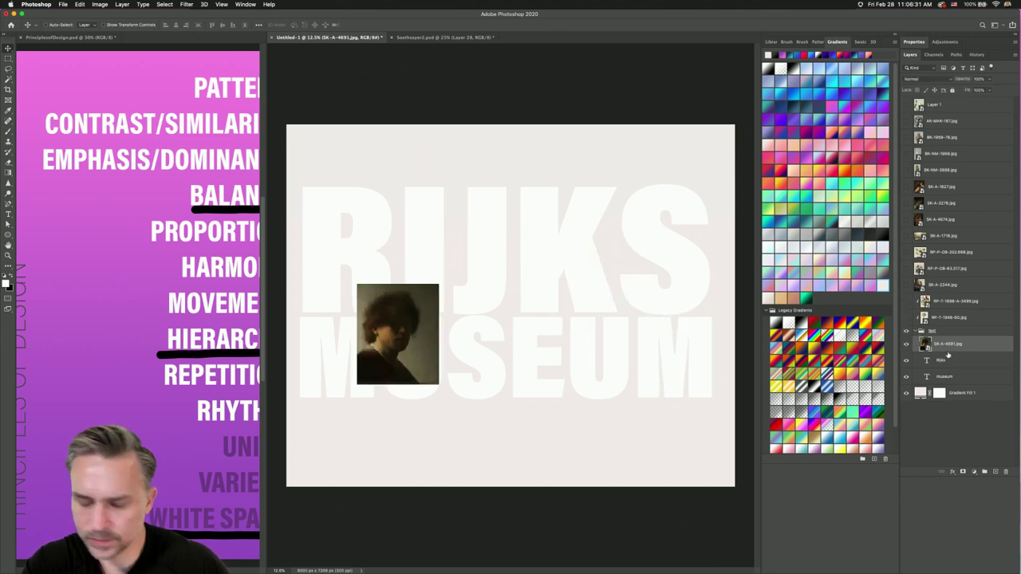
pyautogui.keyDown('alt'); pyautogui.click(950, 351); pyautogui.keyUp('alt')
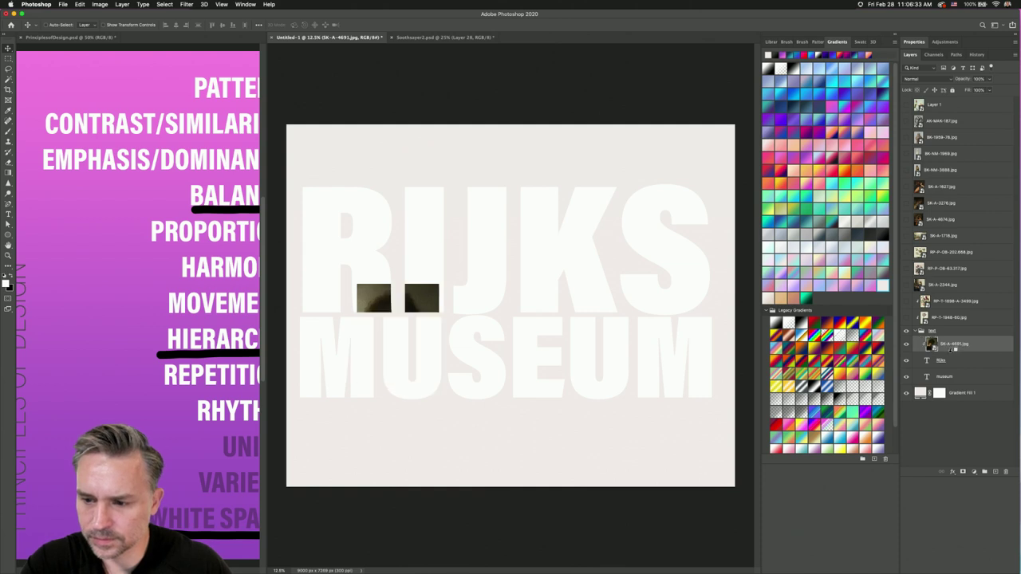
pyautogui.moveTo(372, 308); pyautogui.dragTo(315, 219)
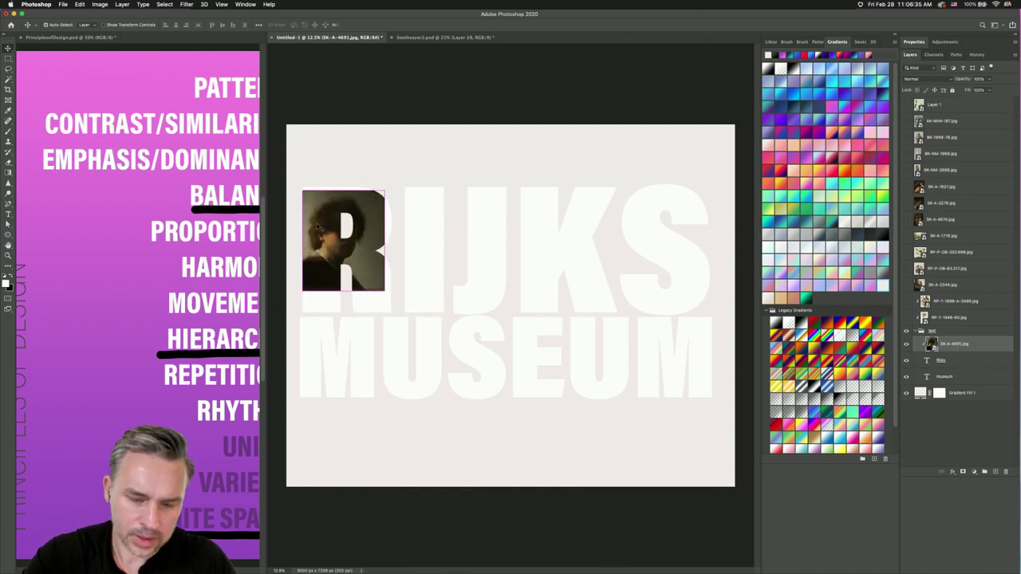
pyautogui.hotkey('ctrl', 't')
pyautogui.moveTo(387, 291); pyautogui.dragTo(422, 336)
pyautogui.press('Return')
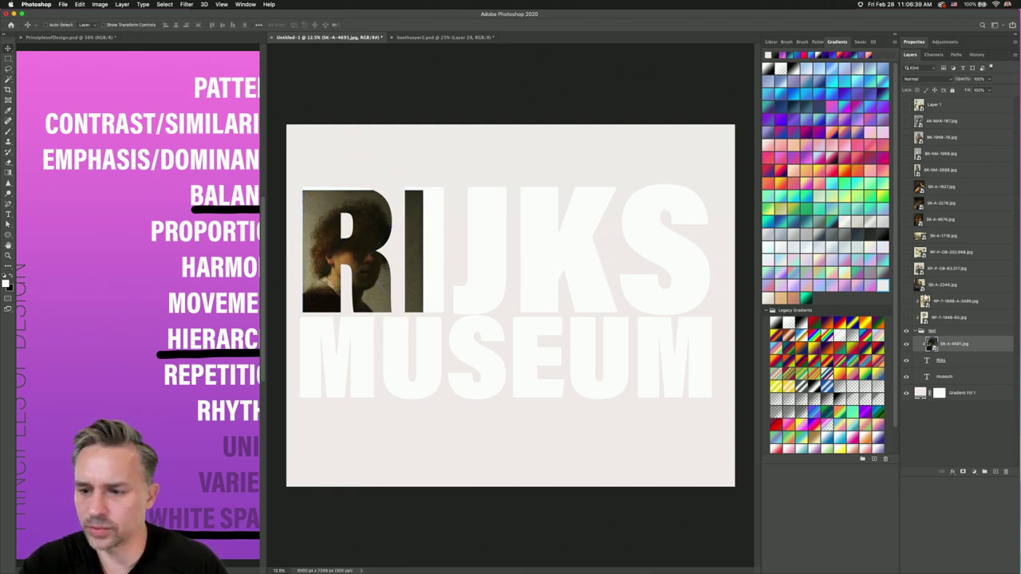
# - Show the SK-A-4674.jpg painting and move its layer into the text group
pyautogui.click(905, 317)
pyautogui.click(946, 318)
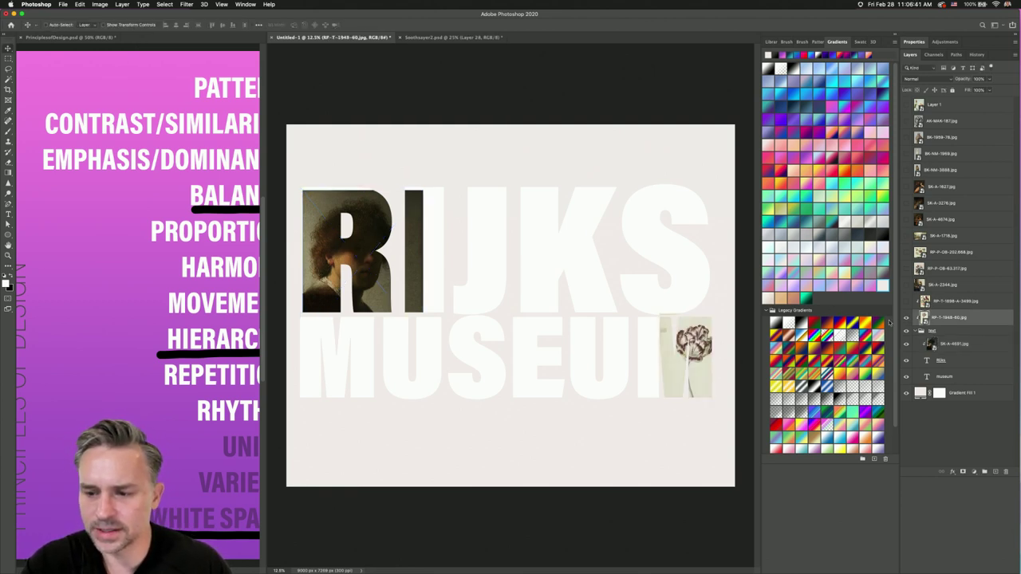
pyautogui.click(906, 317)
pyautogui.click(905, 220)
pyautogui.click(989, 221)
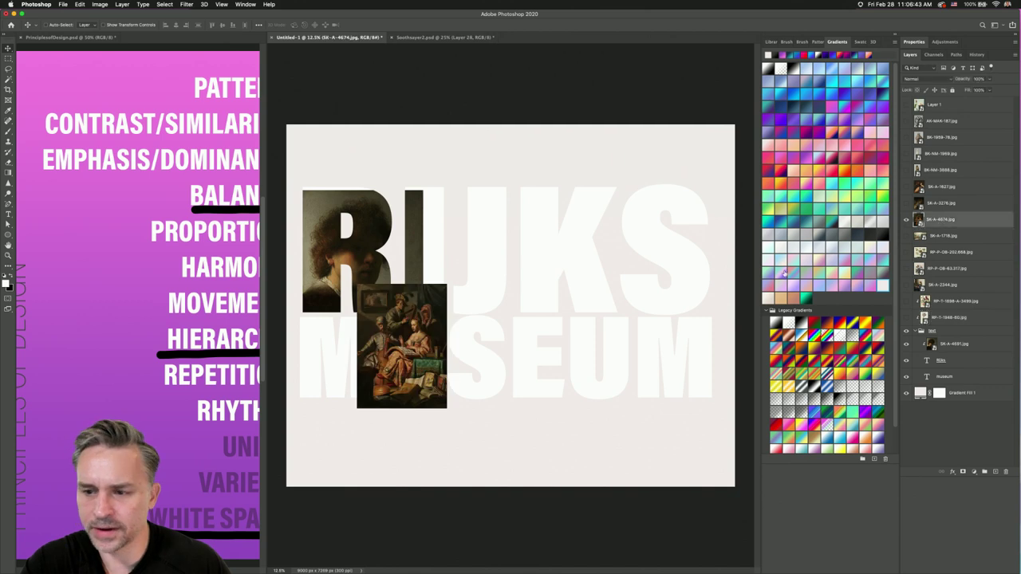
pyautogui.moveTo(945, 229); pyautogui.dragTo(937, 336)
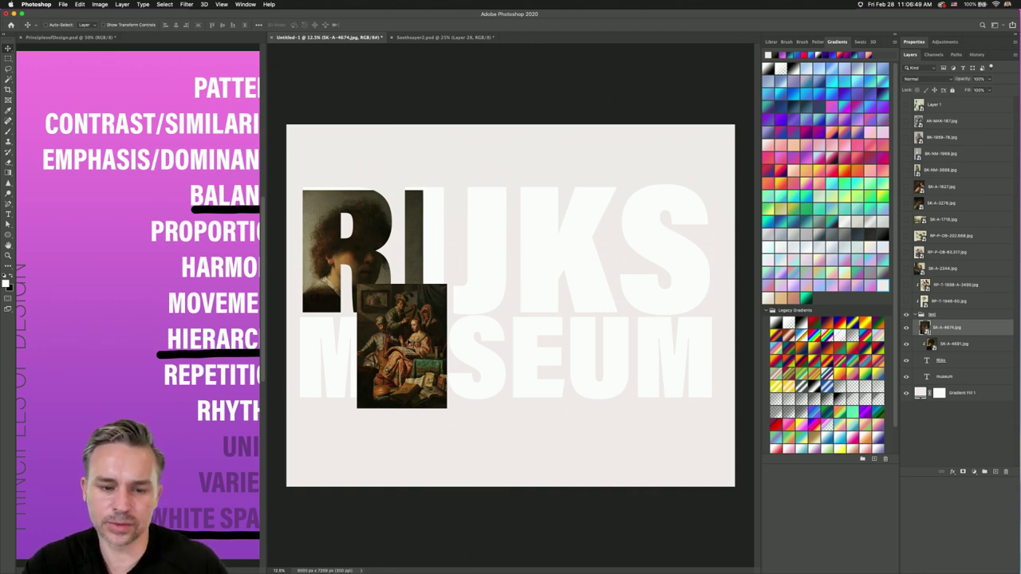
# - Clip SK-A-4674.jpg into the K, enlarging and nudging it into place
pyautogui.moveTo(407, 322)
pyautogui.mouseDown()
pyautogui.moveTo(499, 216)
pyautogui.moveTo(479, 334)
pyautogui.mouseUp()
pyautogui.moveTo(506, 238)
pyautogui.mouseDown()
pyautogui.moveTo(520, 258)
pyautogui.moveTo(540, 408)
pyautogui.mouseUp()
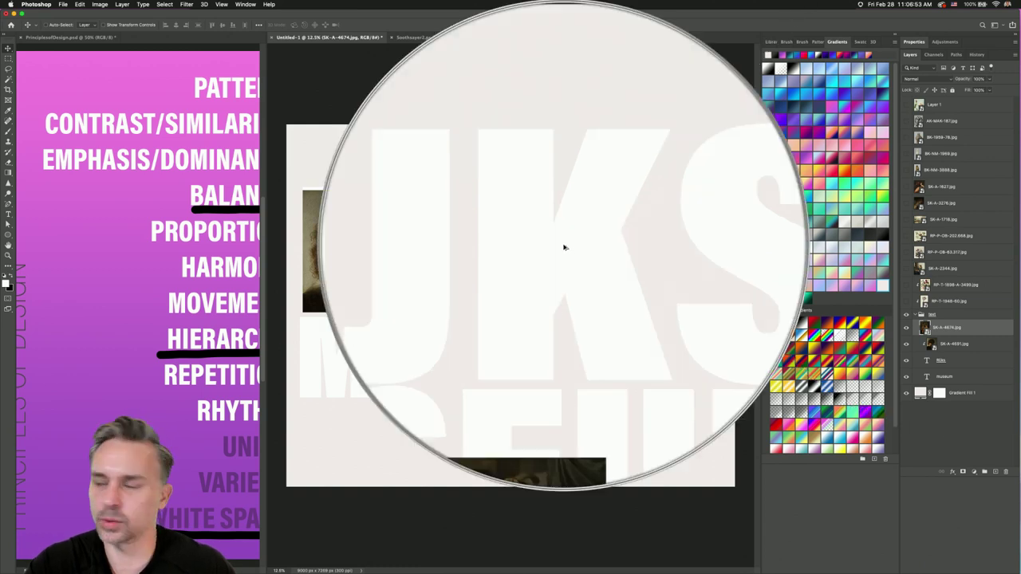
pyautogui.moveTo(545, 389); pyautogui.dragTo(558, 212)
pyautogui.moveTo(922, 328); pyautogui.dragTo(958, 332)
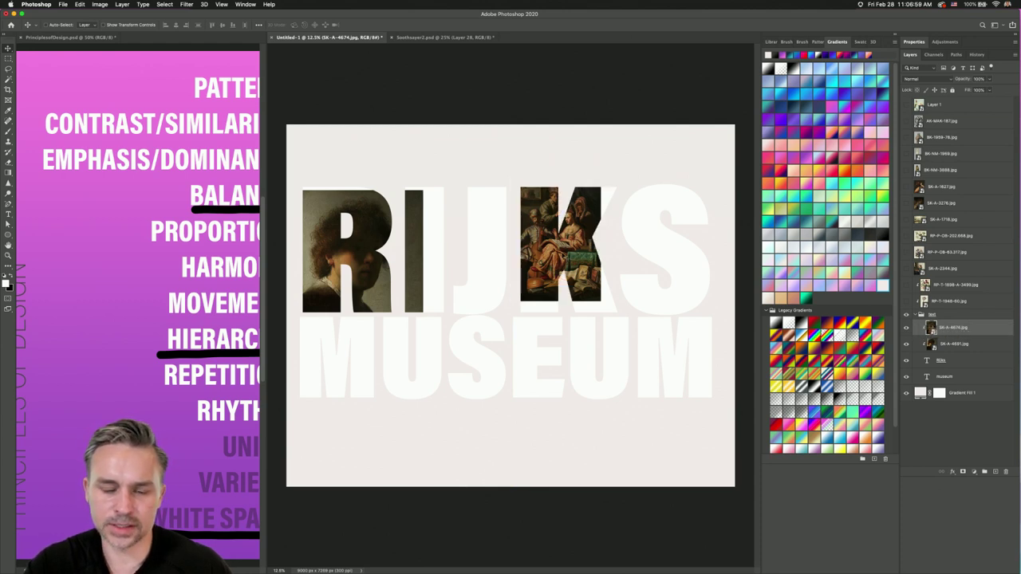
pyautogui.moveTo(563, 259); pyautogui.dragTo(572, 267)
pyautogui.press('super+t')
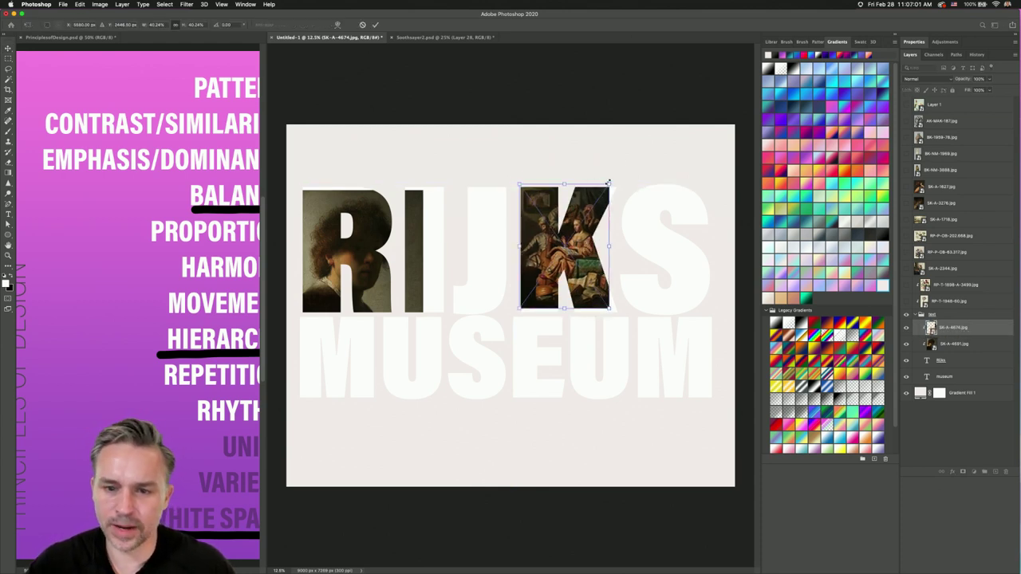
pyautogui.moveTo(608, 183); pyautogui.dragTo(626, 164)
pyautogui.press('Return')
pyautogui.moveTo(552, 239); pyautogui.dragTo(551, 225)
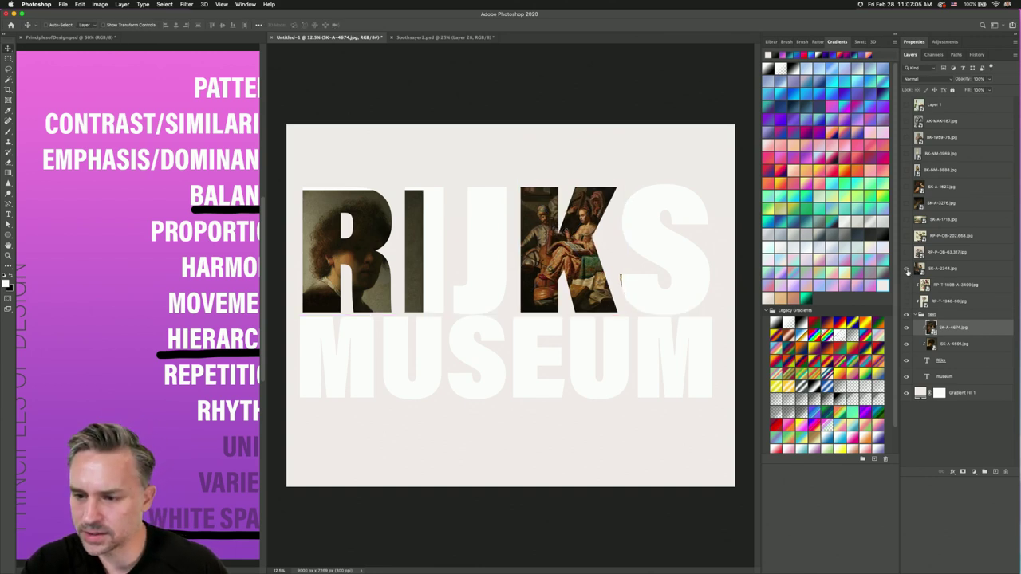
# - Show the Milkmaid painting and move it down-left over MUSEUM
pyautogui.click(906, 271)
pyautogui.click(925, 269)
pyautogui.moveTo(550, 276)
pyautogui.mouseDown()
pyautogui.moveTo(501, 265)
pyautogui.moveTo(471, 375)
pyautogui.moveTo(496, 342)
pyautogui.mouseUp()
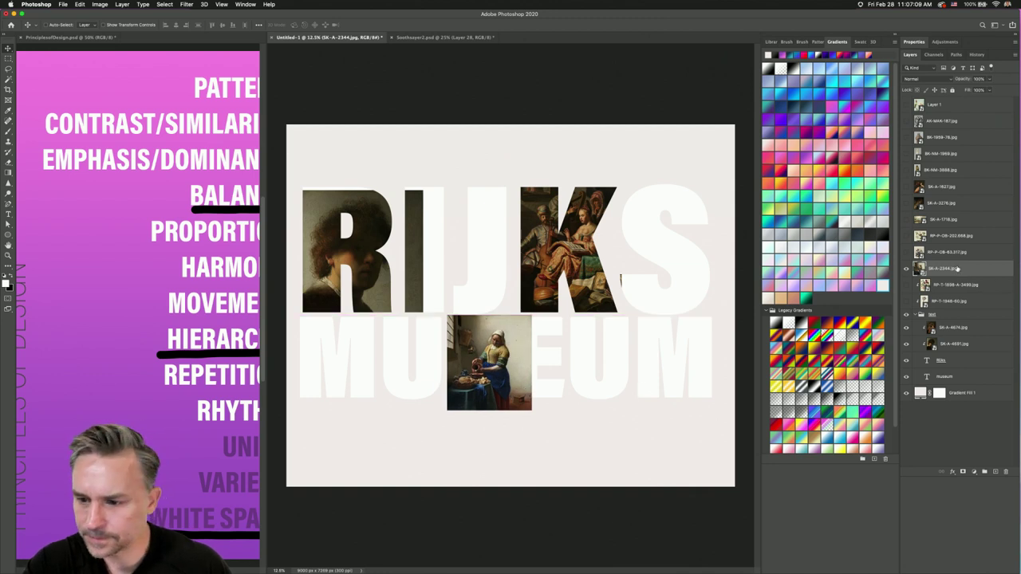
# - Enlarge the Milkmaid painting and clip it into the MUSEUM text
pyautogui.moveTo(956, 269); pyautogui.dragTo(943, 368)
pyautogui.press('super+t')
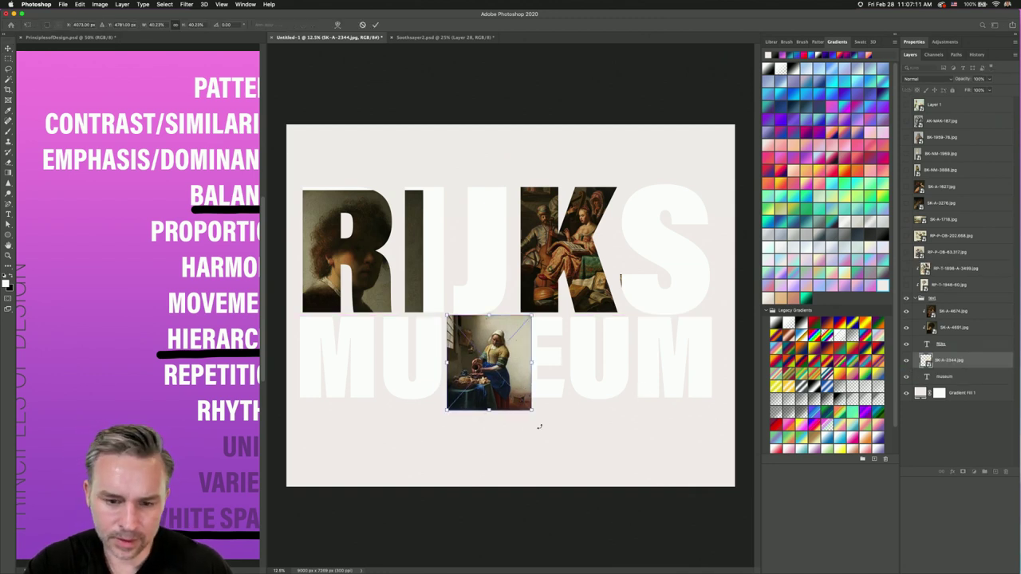
pyautogui.moveTo(545, 421)
pyautogui.mouseDown()
pyautogui.moveTo(657, 498)
pyautogui.moveTo(635, 487)
pyautogui.mouseUp()
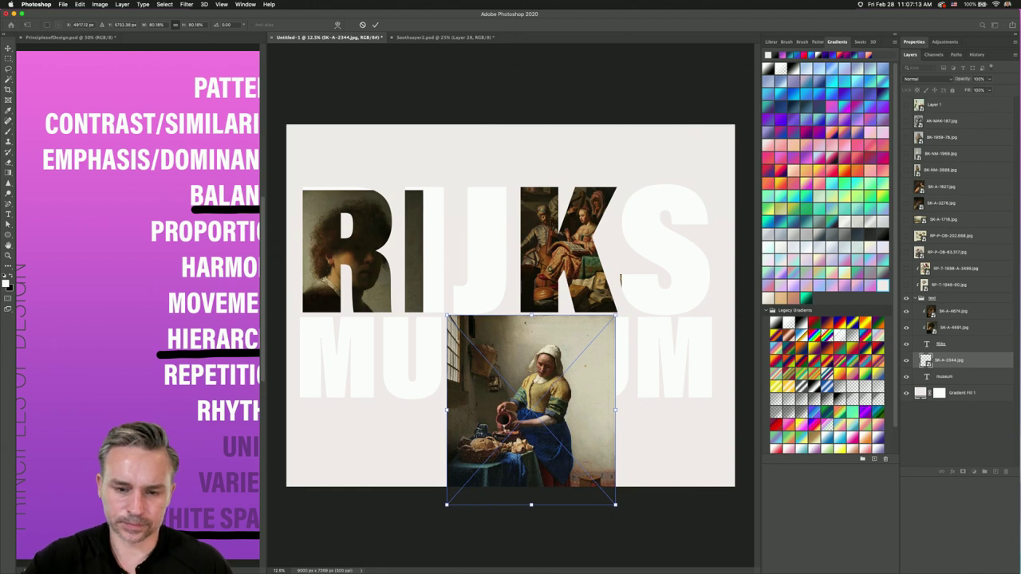
pyautogui.press('Return')
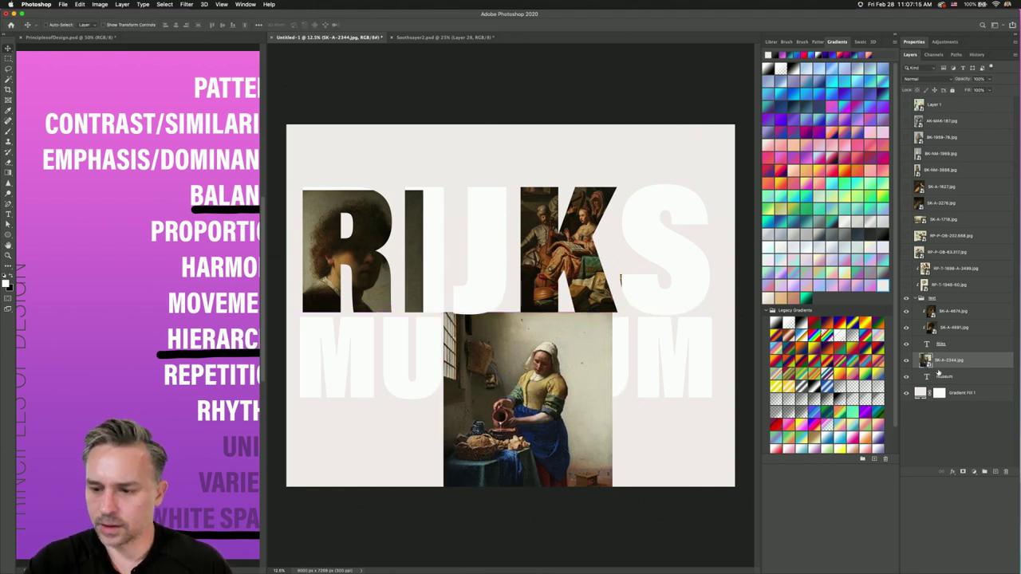
pyautogui.keyDown('alt'); pyautogui.click(952, 368); pyautogui.keyUp('alt')
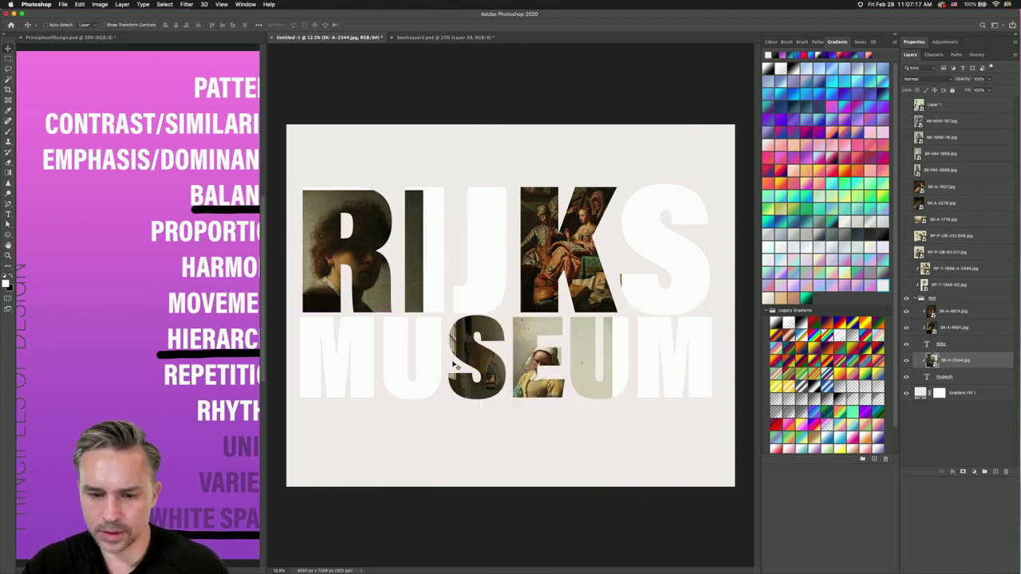
pyautogui.moveTo(455, 364)
pyautogui.mouseDown()
pyautogui.moveTo(469, 343)
pyautogui.moveTo(457, 351)
pyautogui.mouseUp()
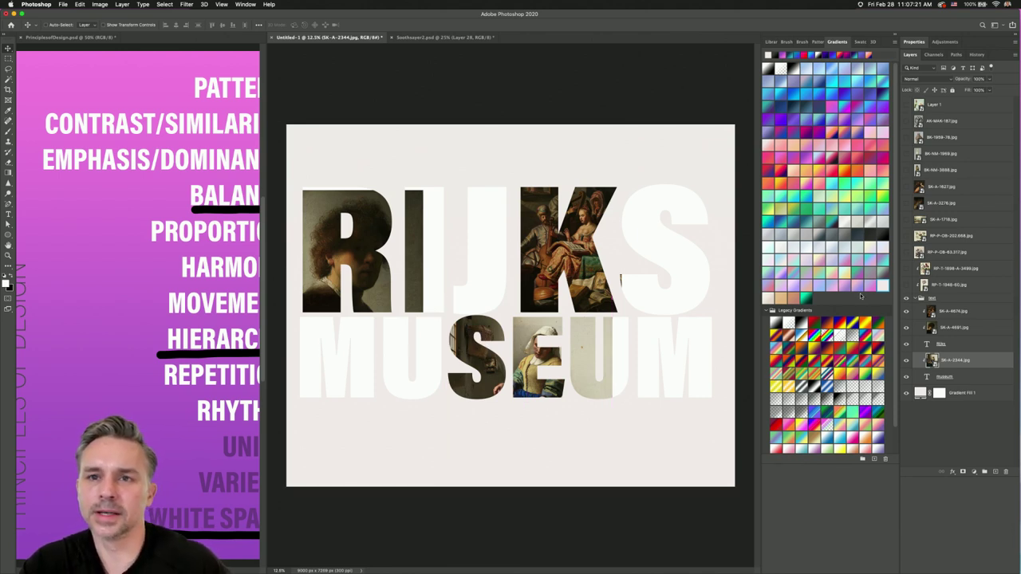
# - Clip SK-A-3276.jpg into MUSEUM, scaled and placed to show through the final M
pyautogui.click(905, 203)
pyautogui.moveTo(941, 202); pyautogui.dragTo(938, 356)
pyautogui.keyDown('alt'); pyautogui.click(961, 352); pyautogui.keyUp('alt')
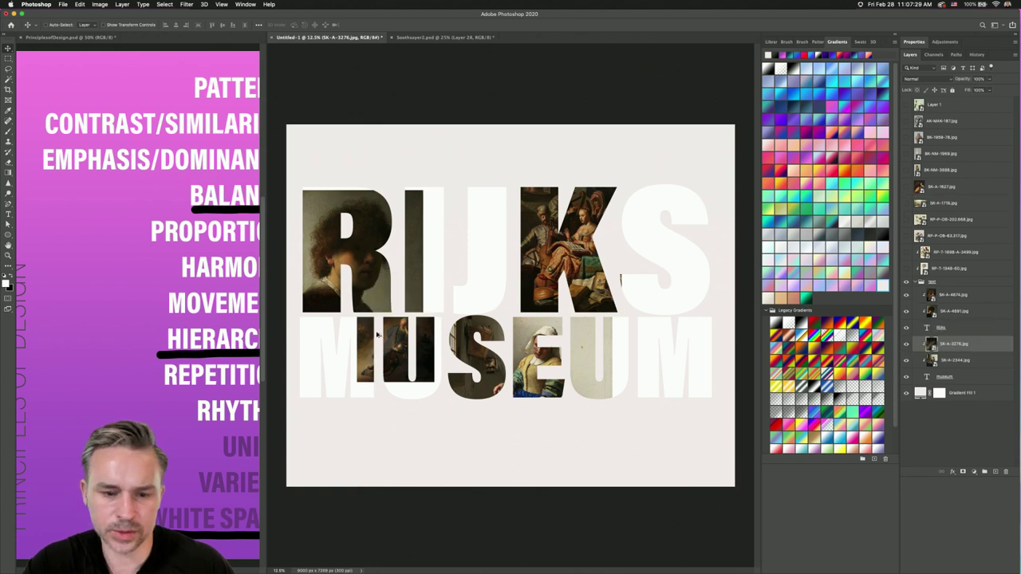
pyautogui.moveTo(397, 354); pyautogui.dragTo(409, 376)
pyautogui.hotkey('ctrl', 't')
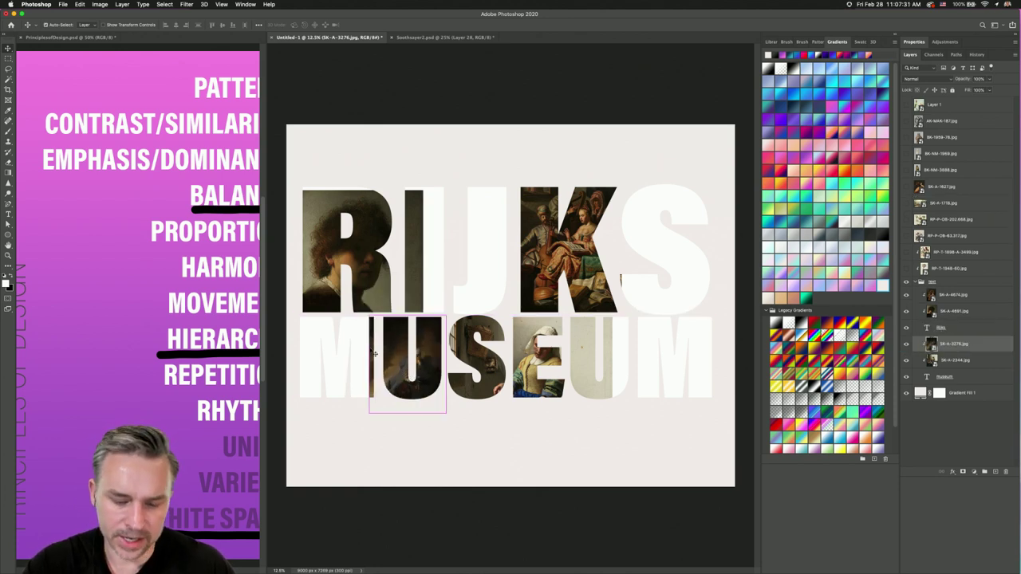
pyautogui.moveTo(367, 316); pyautogui.dragTo(309, 239)
pyautogui.moveTo(376, 360); pyautogui.dragTo(656, 404)
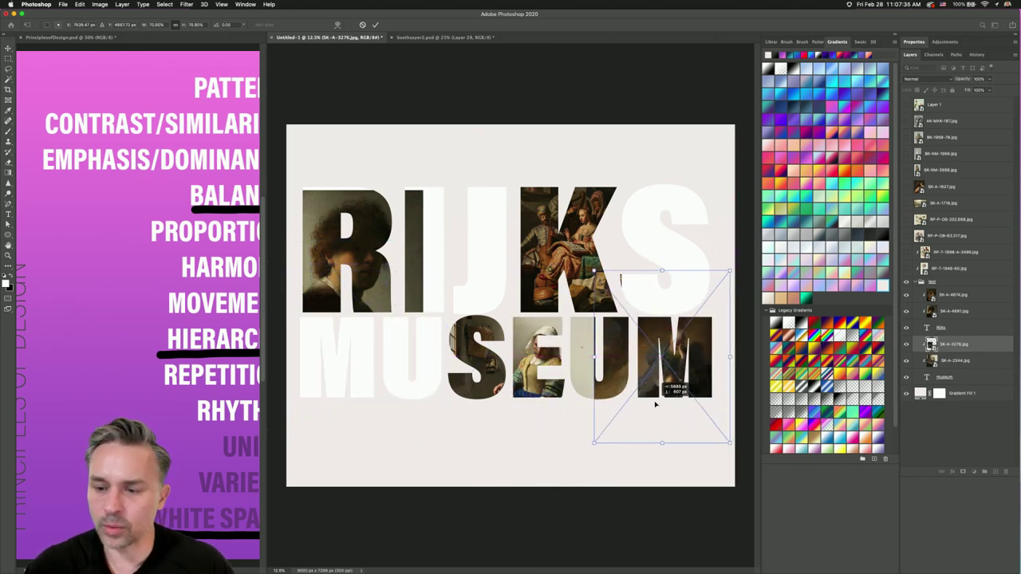
pyautogui.press('Return')
# - Show RP-P-OB-202.668.jpg, move it into the text group, and enlarge it over RIJKS's I and J
pyautogui.click(906, 220)
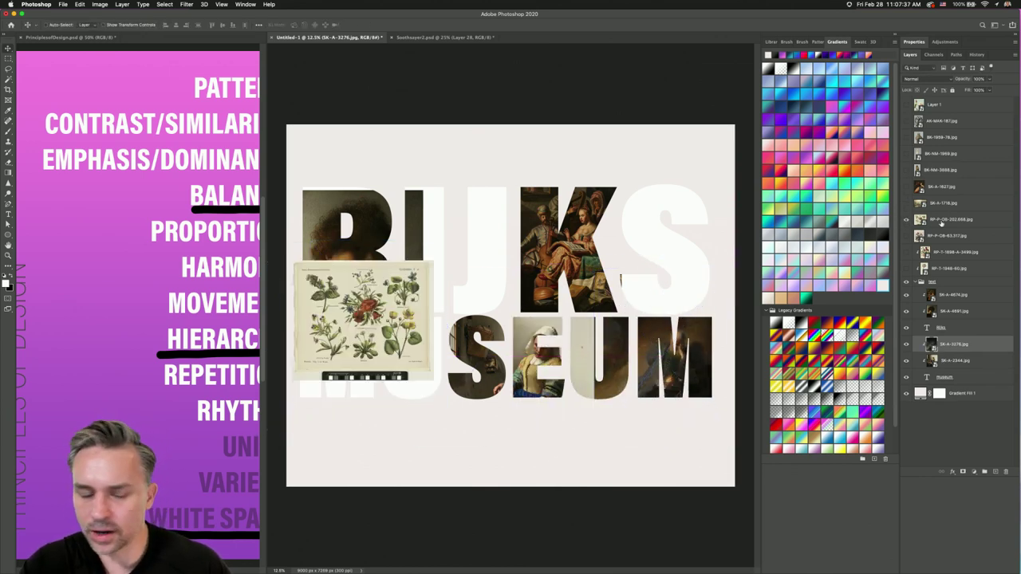
pyautogui.click(918, 220)
pyautogui.moveTo(335, 263); pyautogui.dragTo(359, 311)
pyautogui.moveTo(948, 223); pyautogui.dragTo(944, 292)
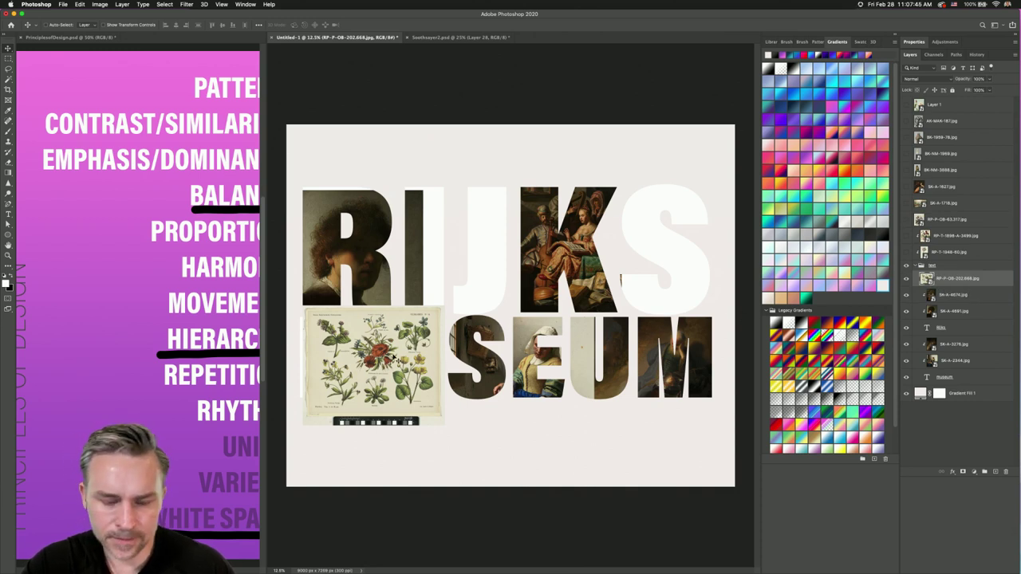
pyautogui.moveTo(362, 355); pyautogui.dragTo(447, 237)
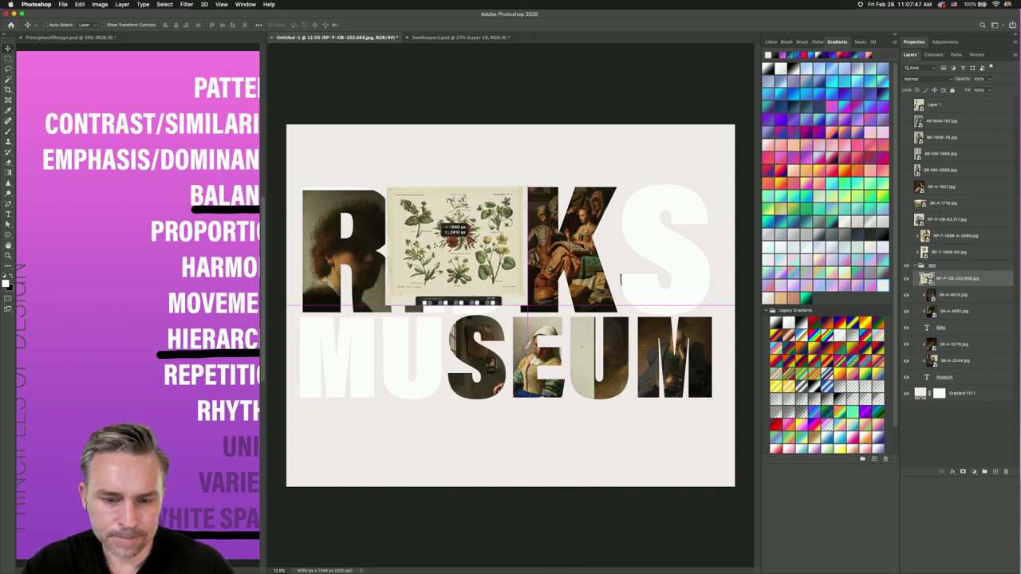
pyautogui.press('super+t')
pyautogui.moveTo(525, 304); pyautogui.dragTo(557, 335)
pyautogui.press('Return')
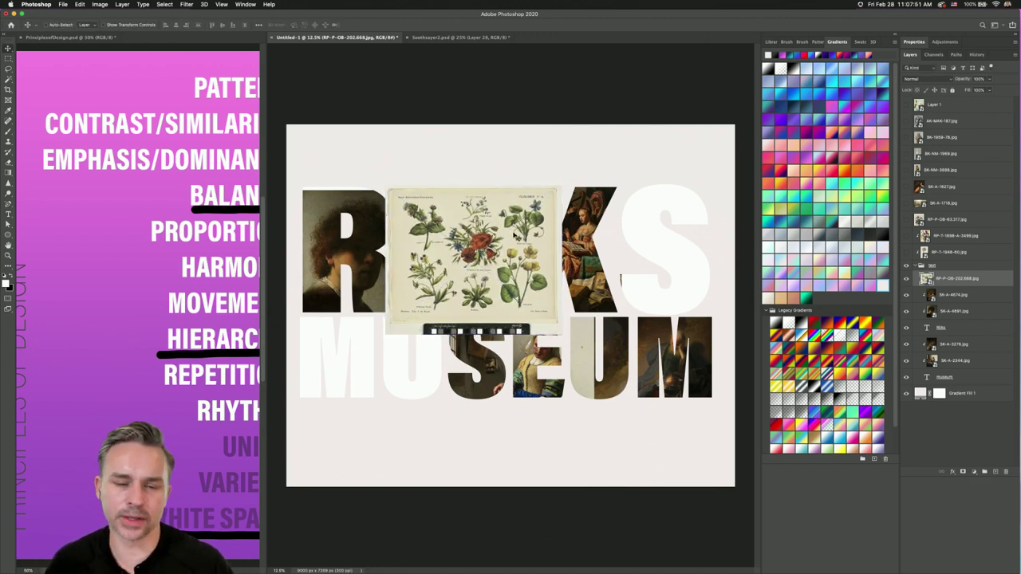
pyautogui.click(101, 252)
pyautogui.hscroll(5, 171, 271)
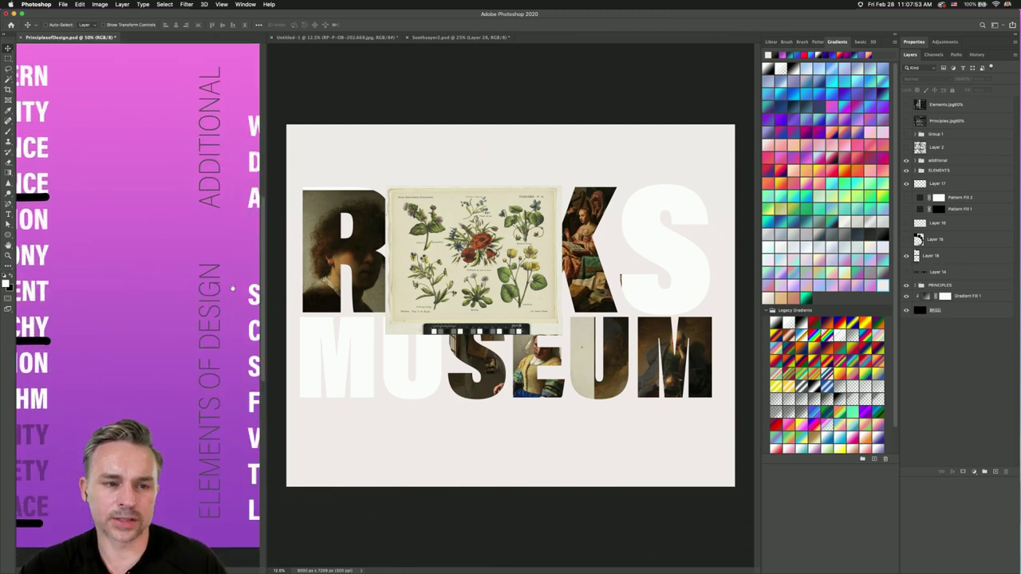
pyautogui.hscroll(5, 171, 292)
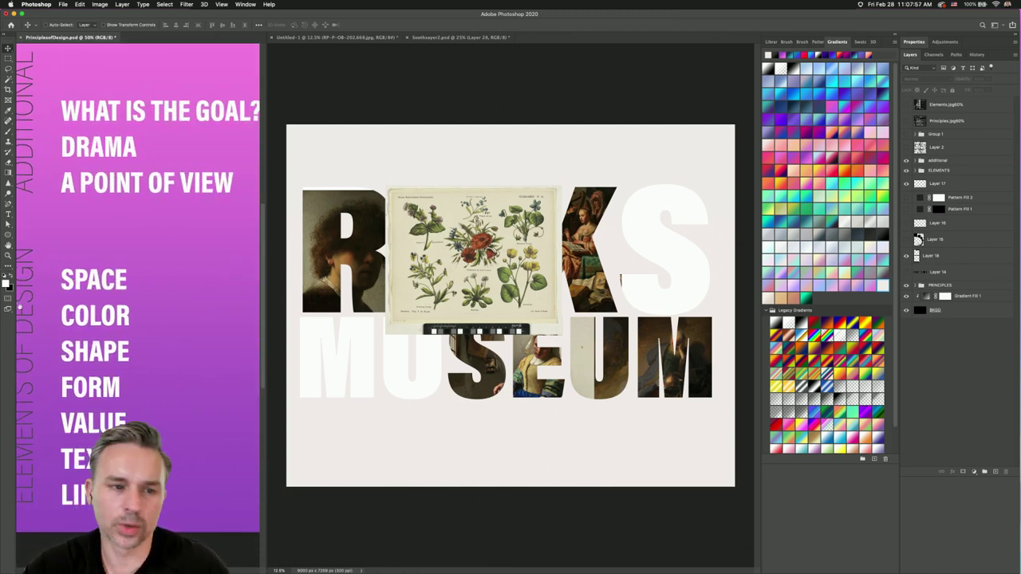
pyautogui.hscroll(-10, 66, 311)
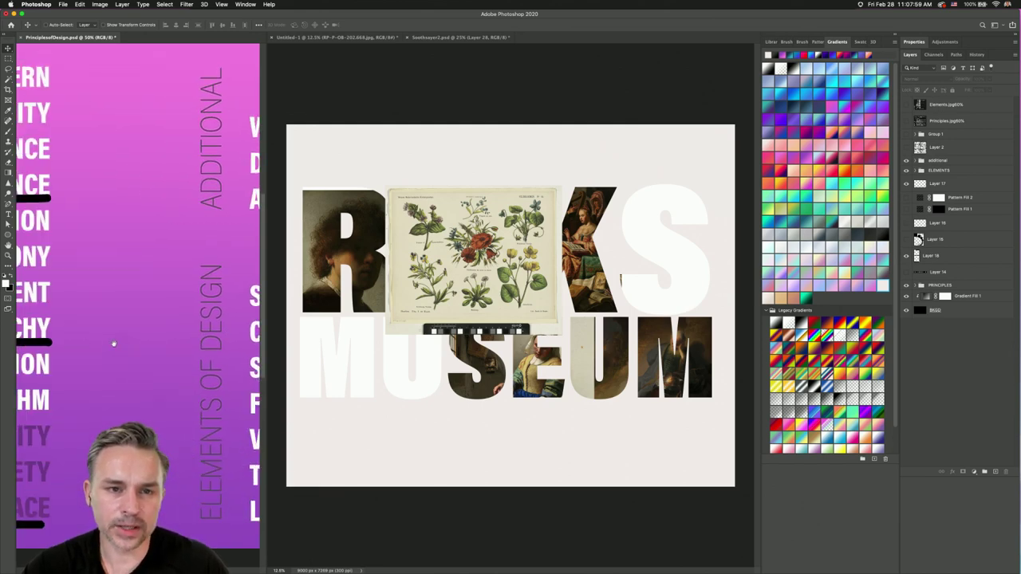
# - Return to the Rijksstudio feed and open The Holy Kinship painting's page
pyautogui.moveTo(648, 571)
pyautogui.click(459, 571)
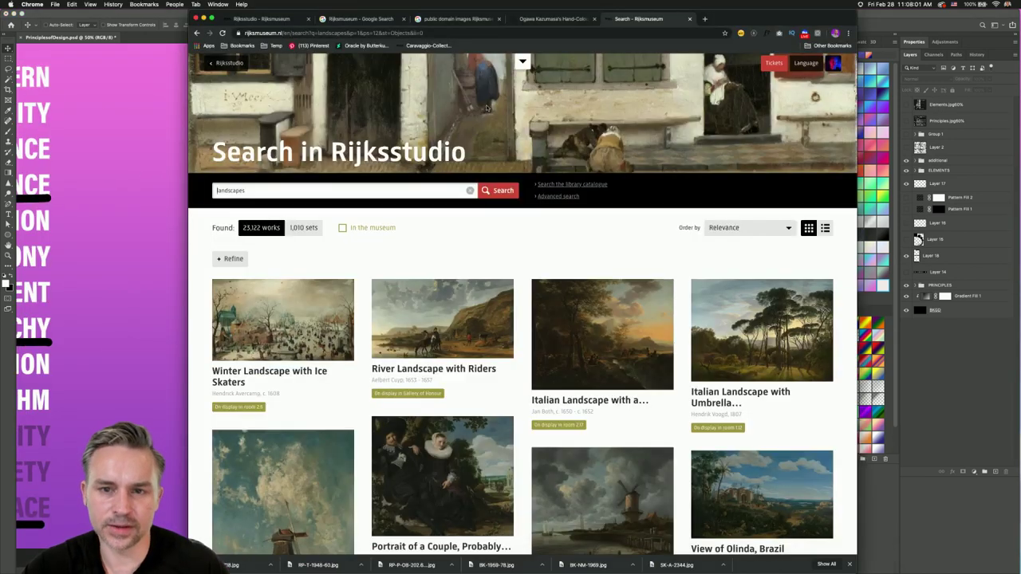
pyautogui.scroll(-1, 390, 183)
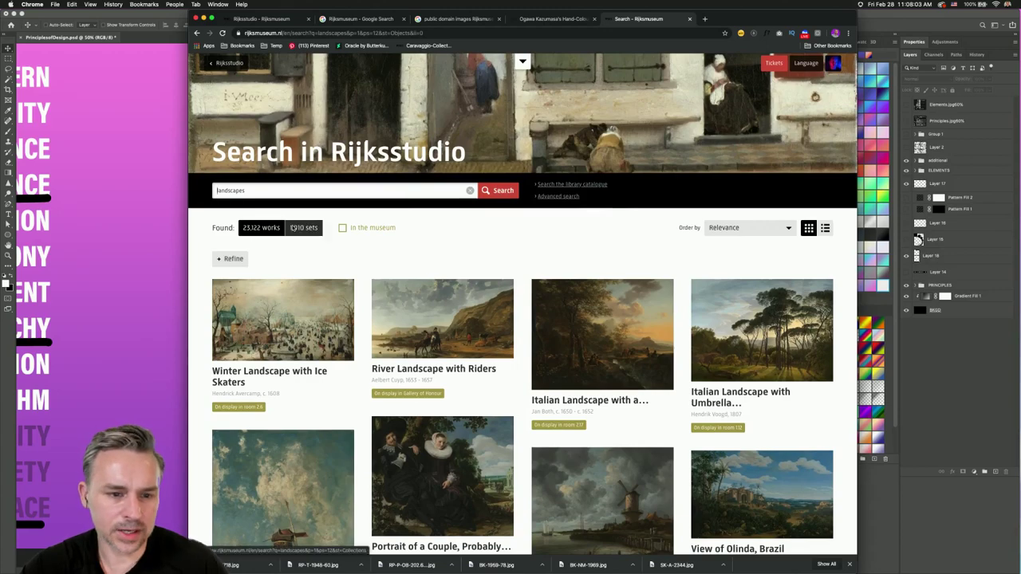
pyautogui.click(219, 66)
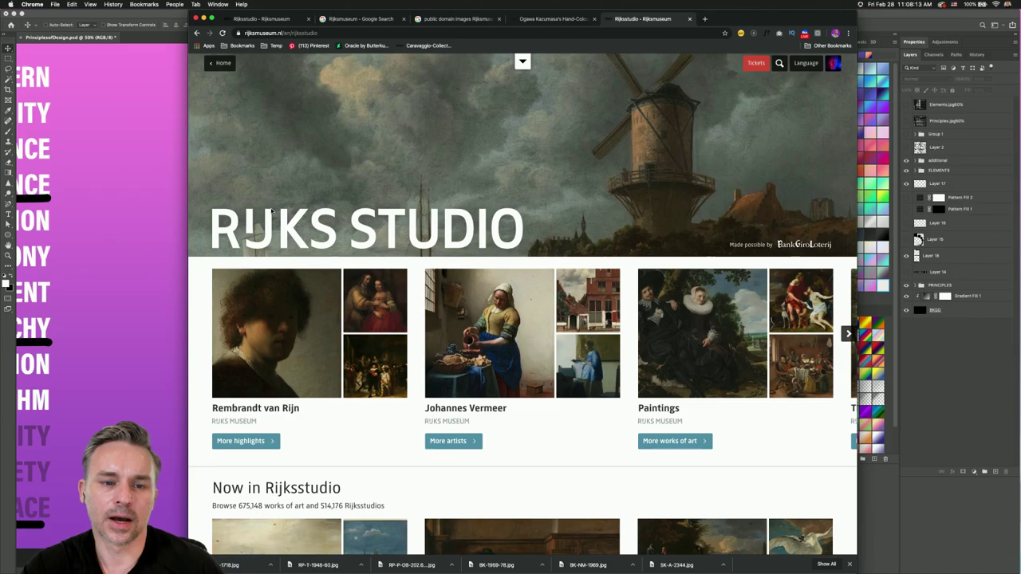
pyautogui.scroll(-5, 399, 199)
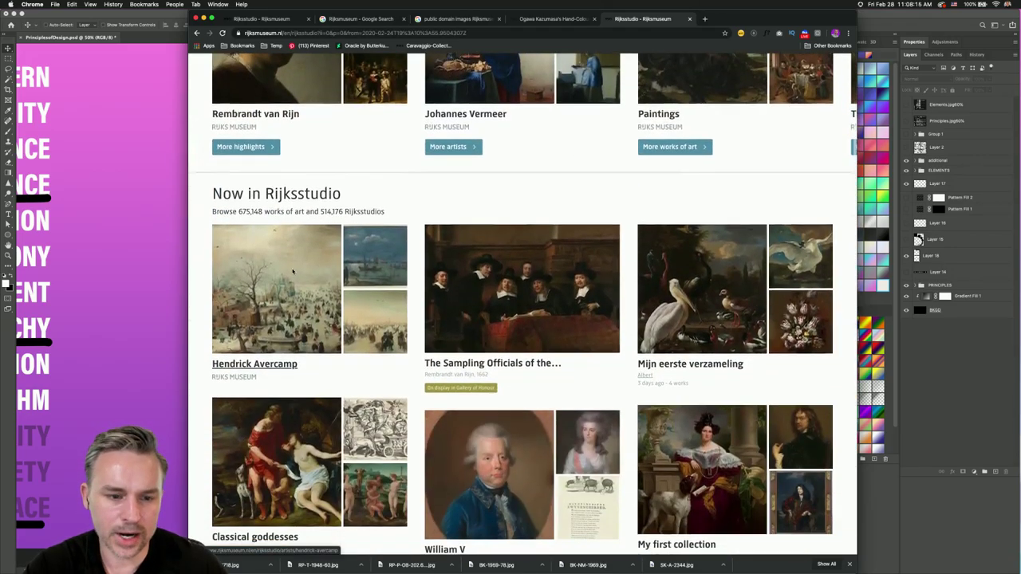
pyautogui.scroll(5, 291, 272)
pyautogui.scroll(-10, 359, 303)
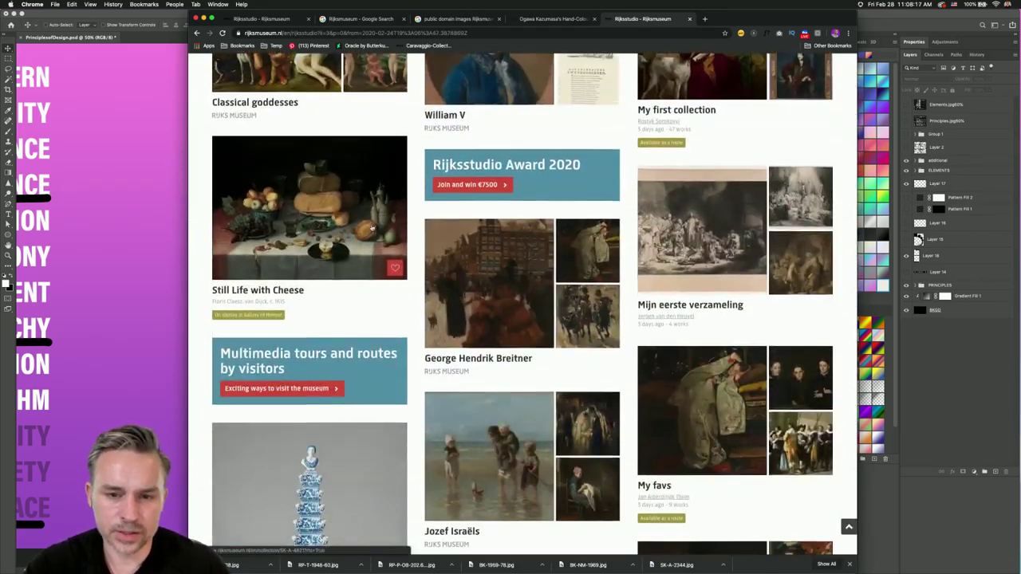
pyautogui.scroll(-4, 423, 343)
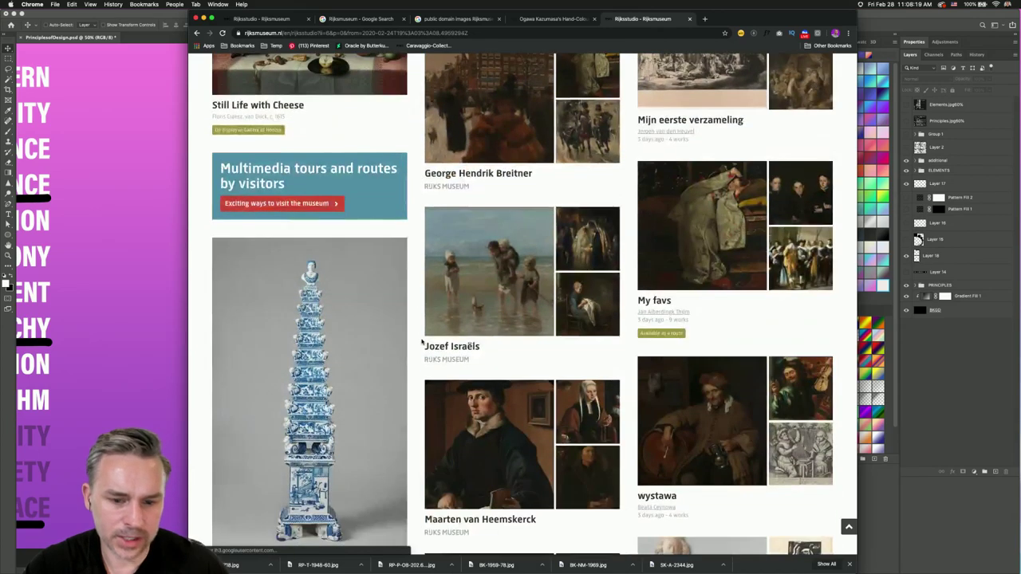
pyautogui.scroll(-4, 415, 343)
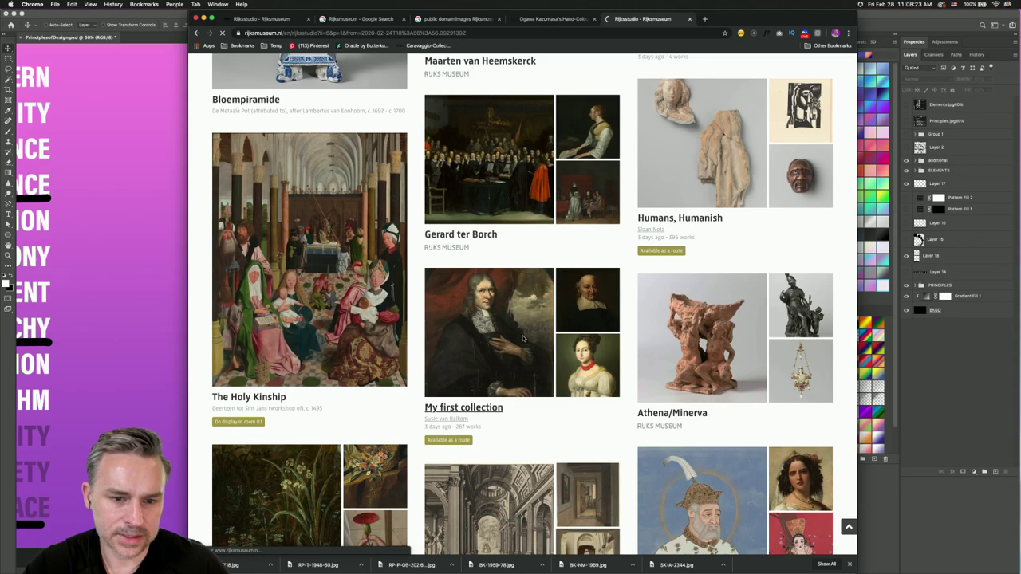
pyautogui.click(395, 374)
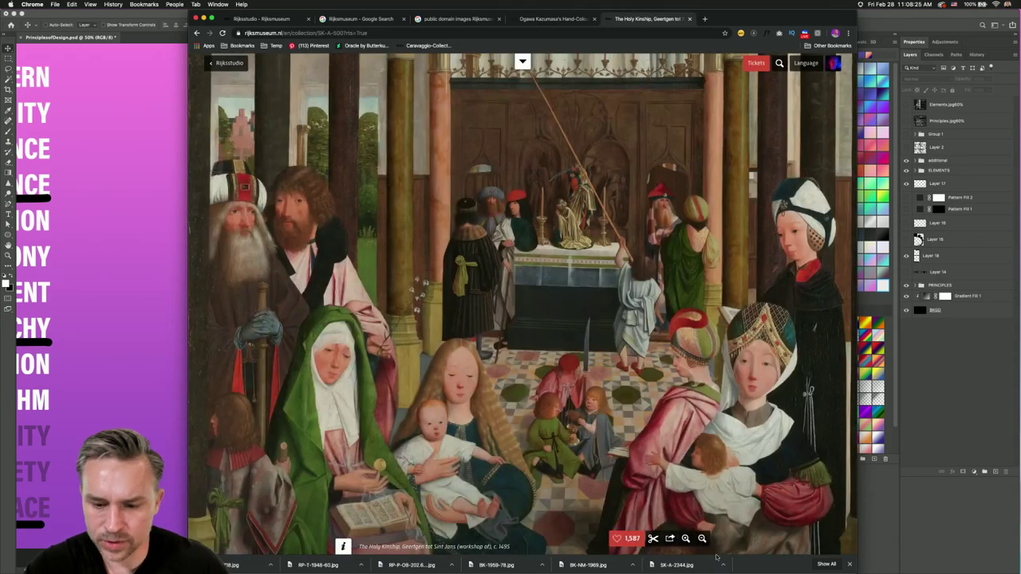
# - Download The Holy Kinship image from its Rijksstudio page
pyautogui.click(652, 539)
pyautogui.click(621, 518)
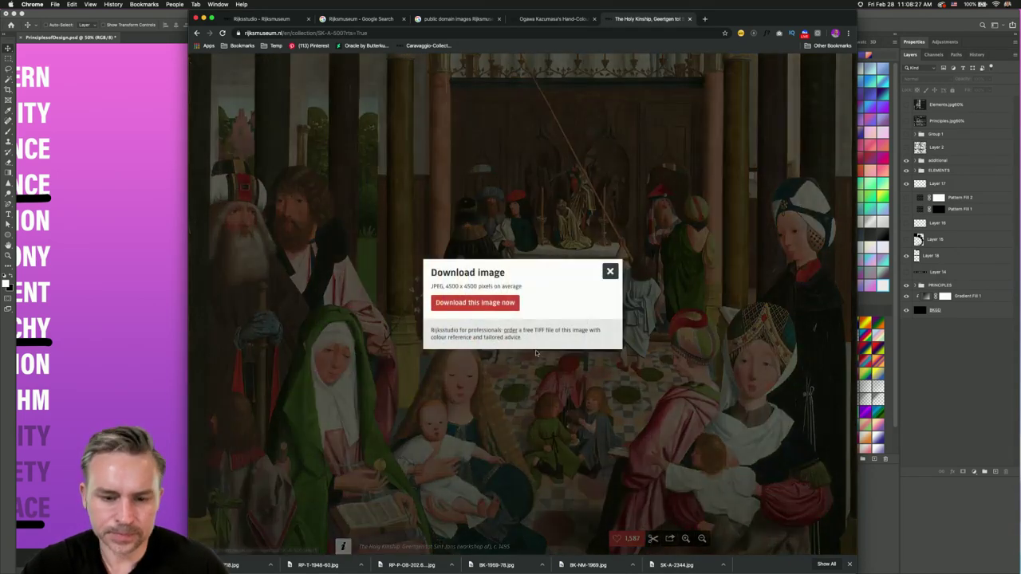
pyautogui.click(508, 304)
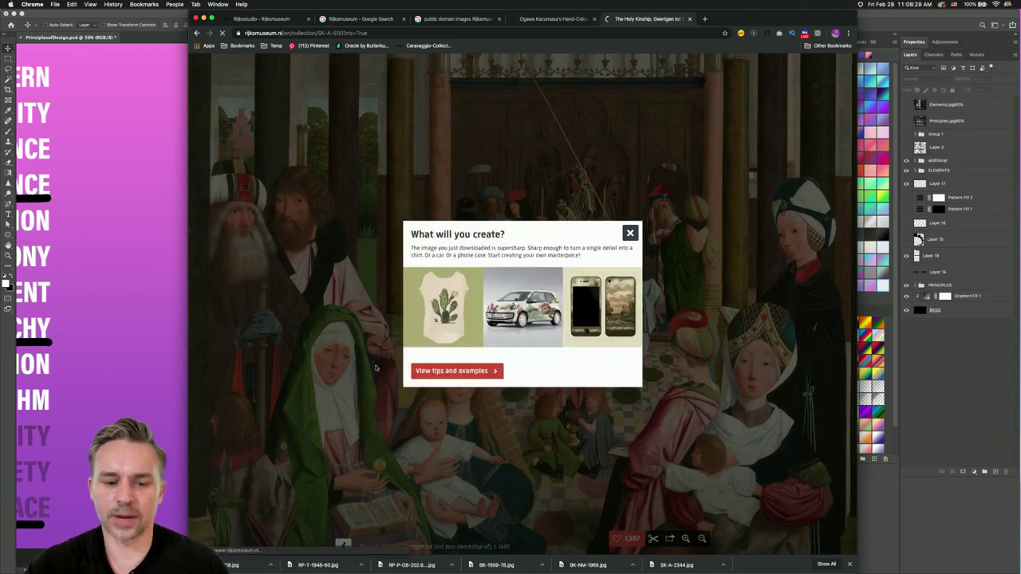
# - Reveal the downloaded SK-A-500.jpg in Finder and return to Photoshop
pyautogui.click(270, 565)
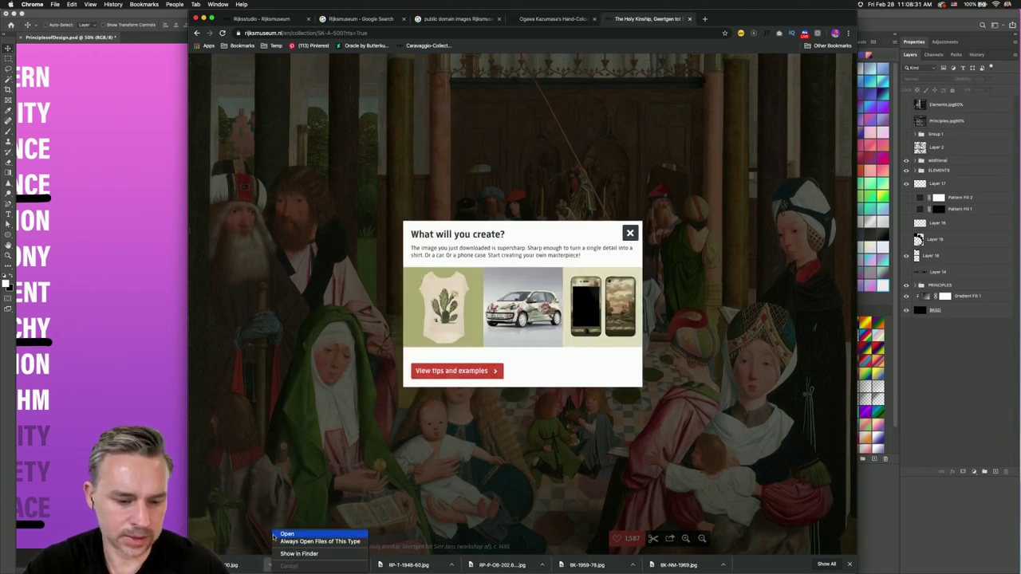
pyautogui.click(287, 554)
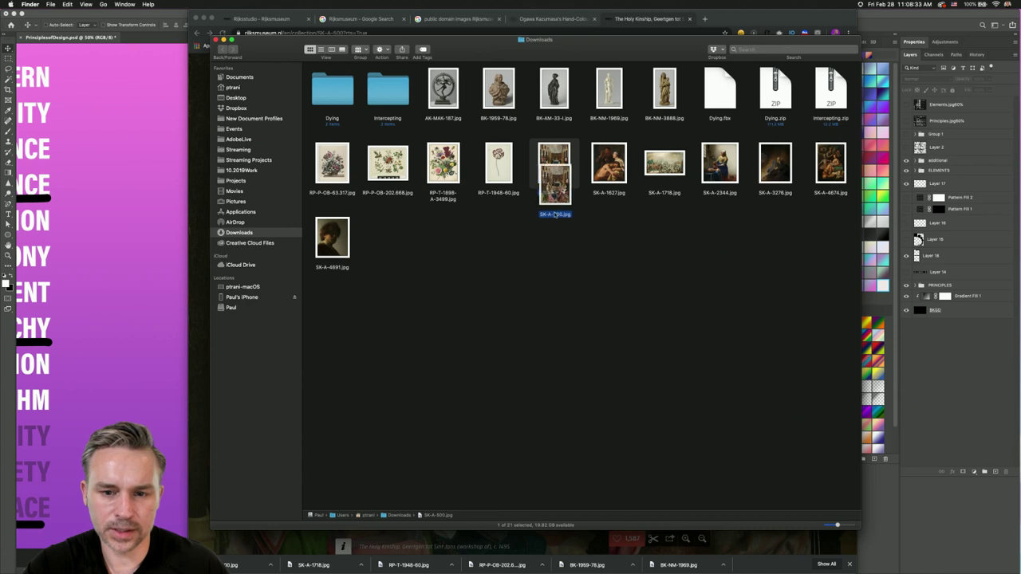
pyautogui.moveTo(211, 556)
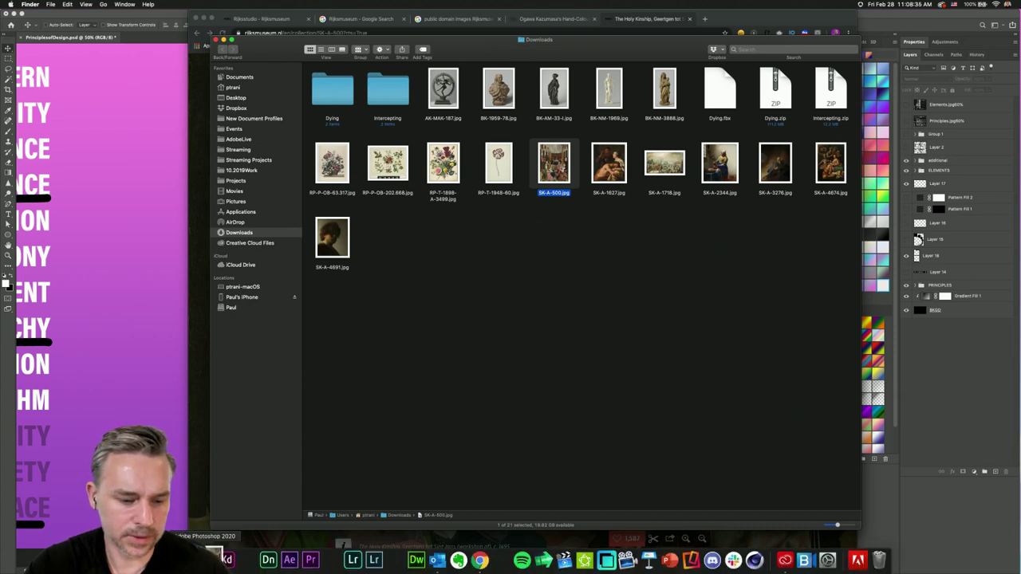
pyautogui.click(208, 558)
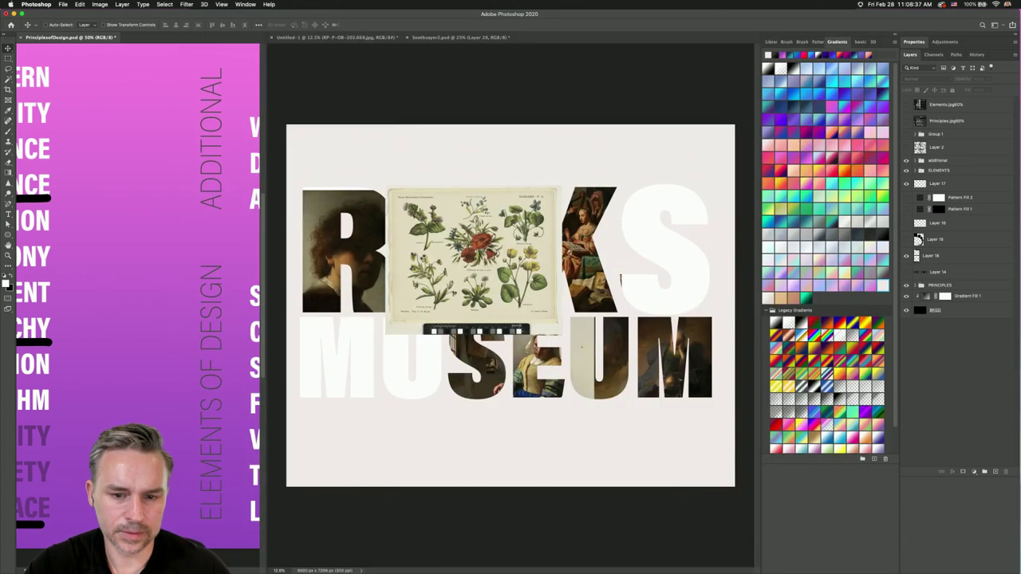
# - Copy the whole SK-A-500.jpg painting into Untitled-1 as a new layer and close the source
pyautogui.press('super+a')
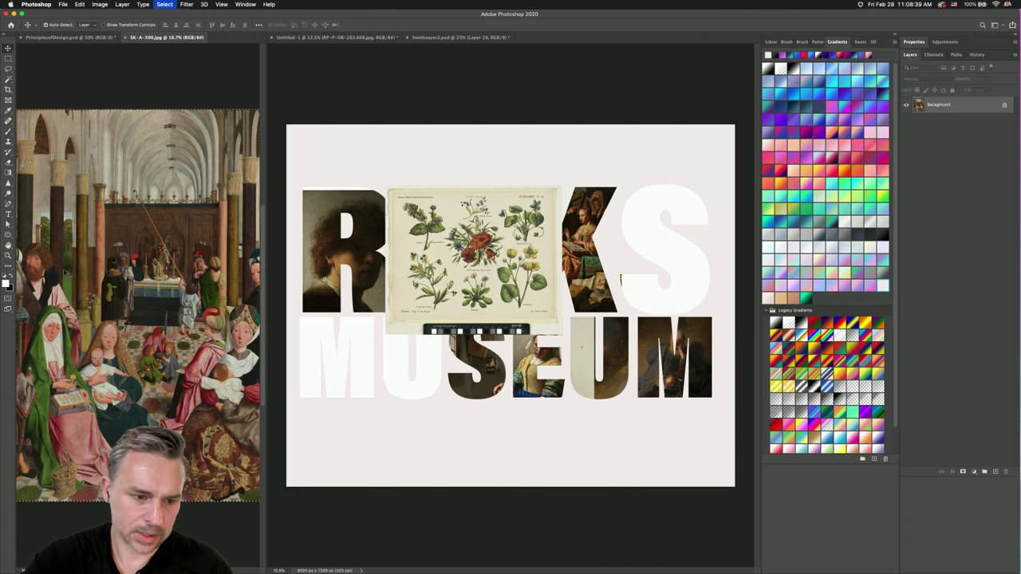
pyautogui.press('super+c')
pyautogui.hotkey('ctrl', 'Tab')
pyautogui.press('super+v')
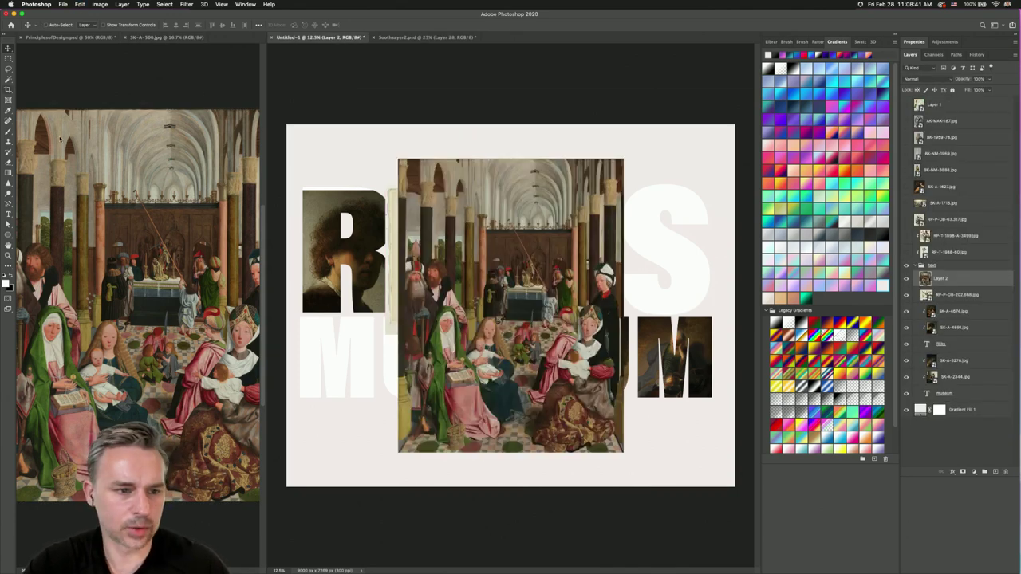
pyautogui.press('super+w')
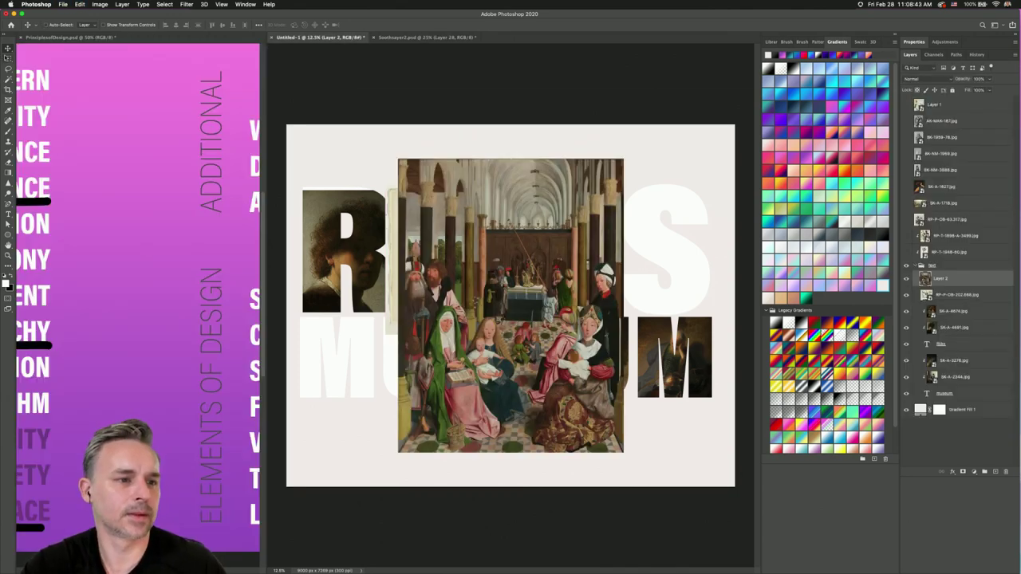
pyautogui.press('m')
pyautogui.hotkey('ctrl', 'Tab')
pyautogui.hscroll(-5, 218, 197)
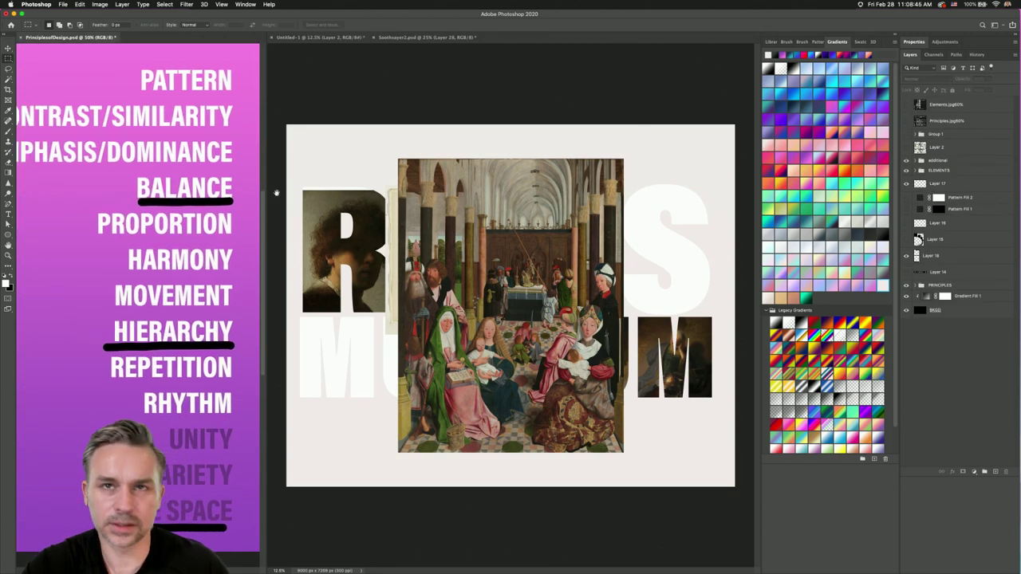
pyautogui.hotkey('ctrl', 'Tab')
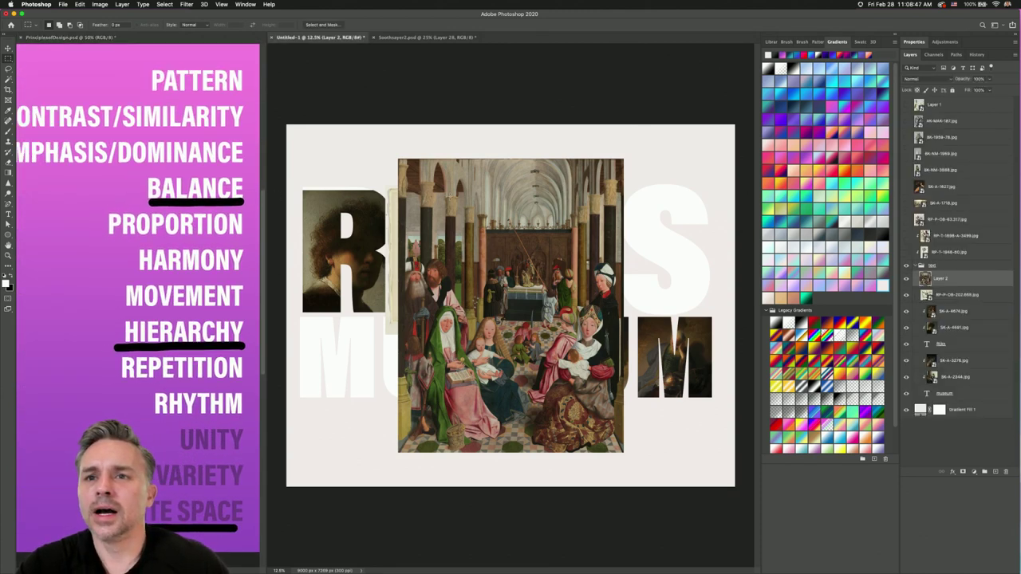
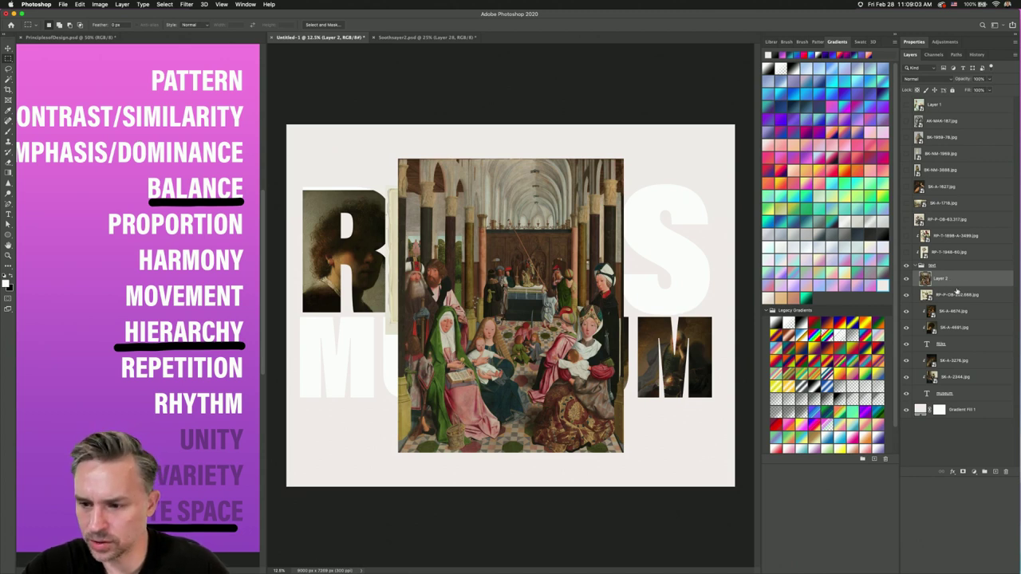
# - Clip the botanical print and church painting into the lettering, shifting the painting right inside RIJKS
pyautogui.click(957, 295)
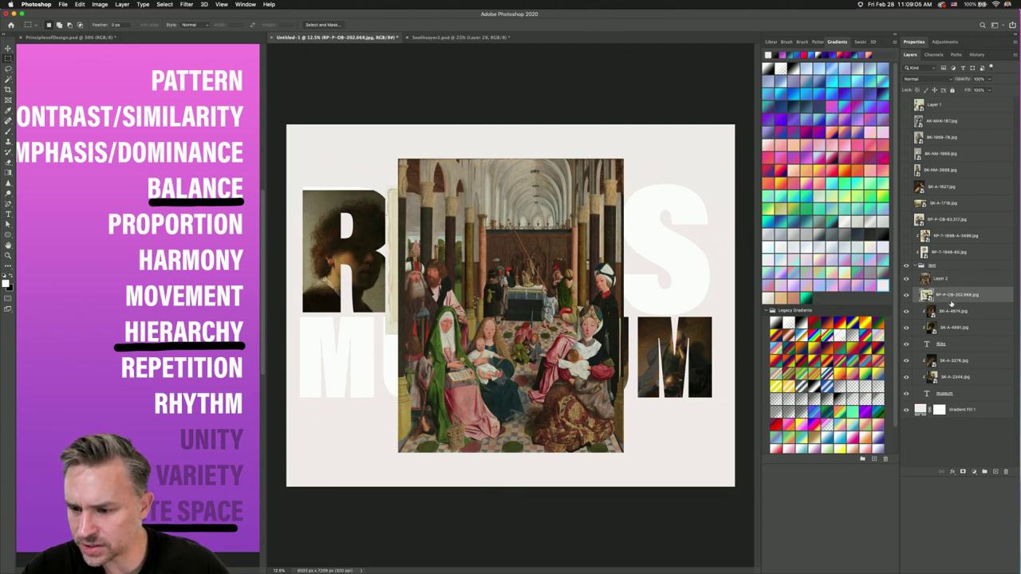
pyautogui.keyDown('alt'); pyautogui.click(950, 285); pyautogui.keyUp('alt')
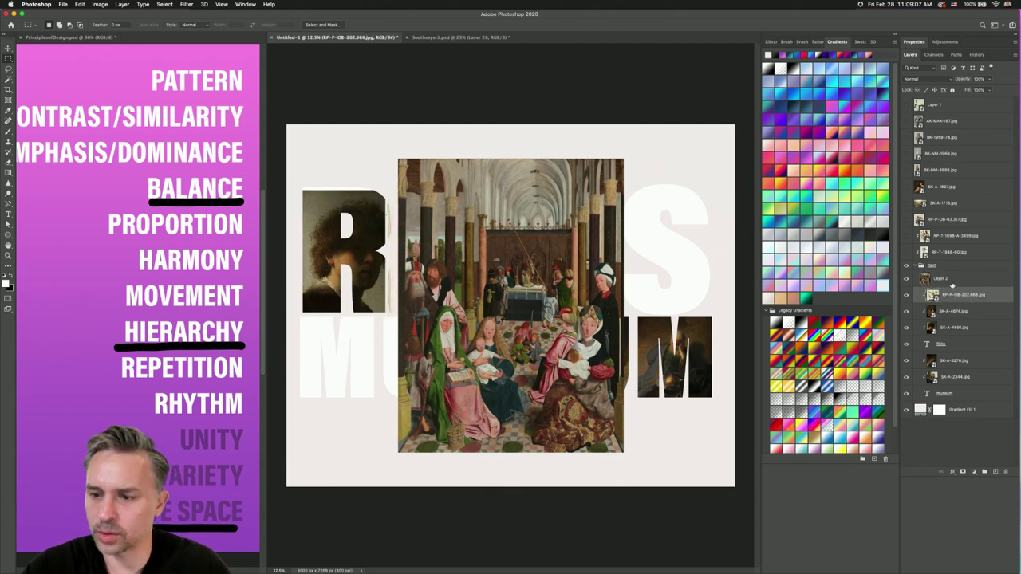
pyautogui.keyDown('alt'); pyautogui.click(954, 284); pyautogui.keyUp('alt')
pyautogui.click(953, 280)
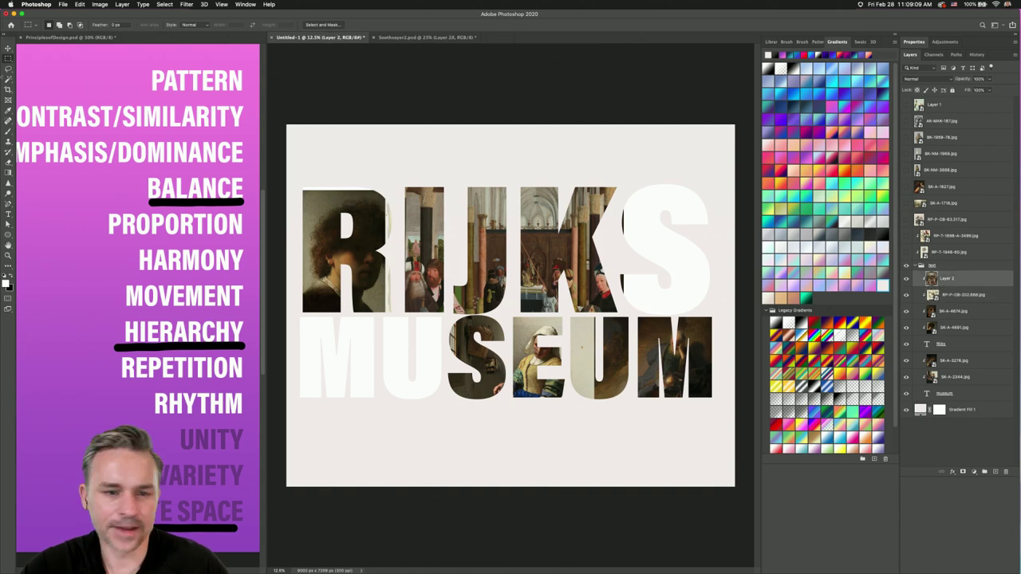
pyautogui.press('v')
pyautogui.moveTo(500, 227); pyautogui.dragTo(659, 225)
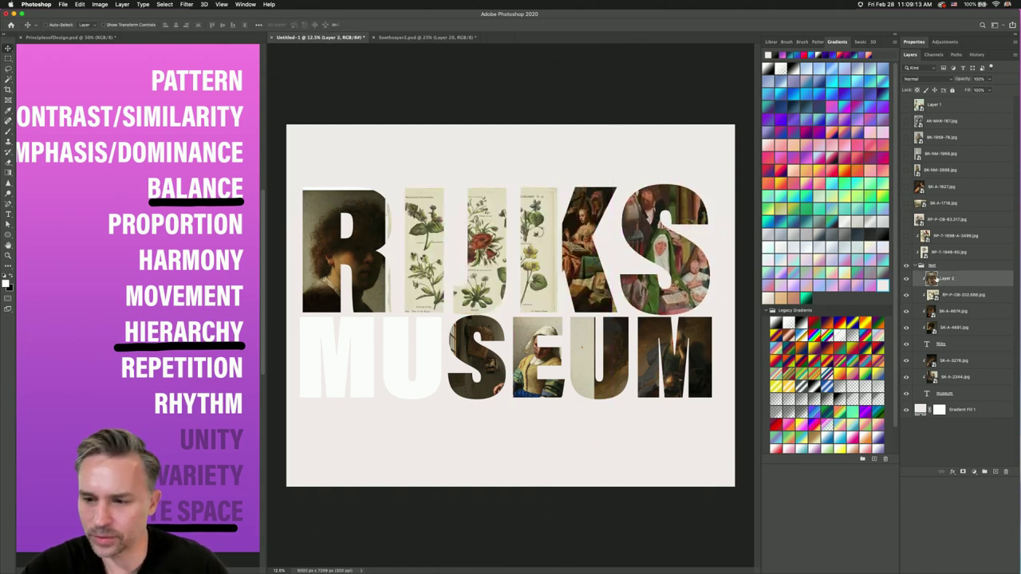
# - Stack the botanical print above Layer 2 and position it in the middle RIJKS letters
pyautogui.click(943, 297)
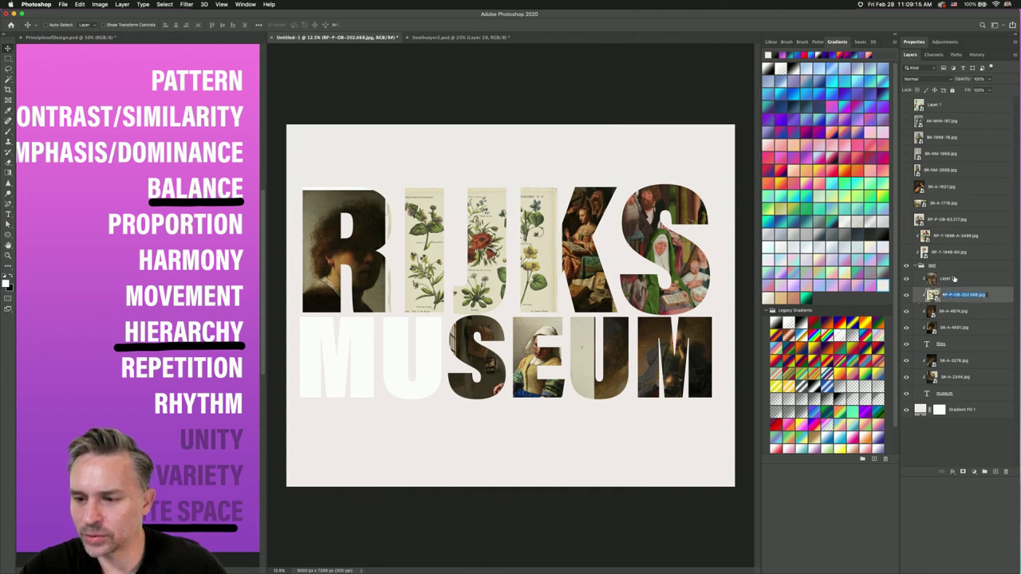
pyautogui.doubleClick(989, 277)
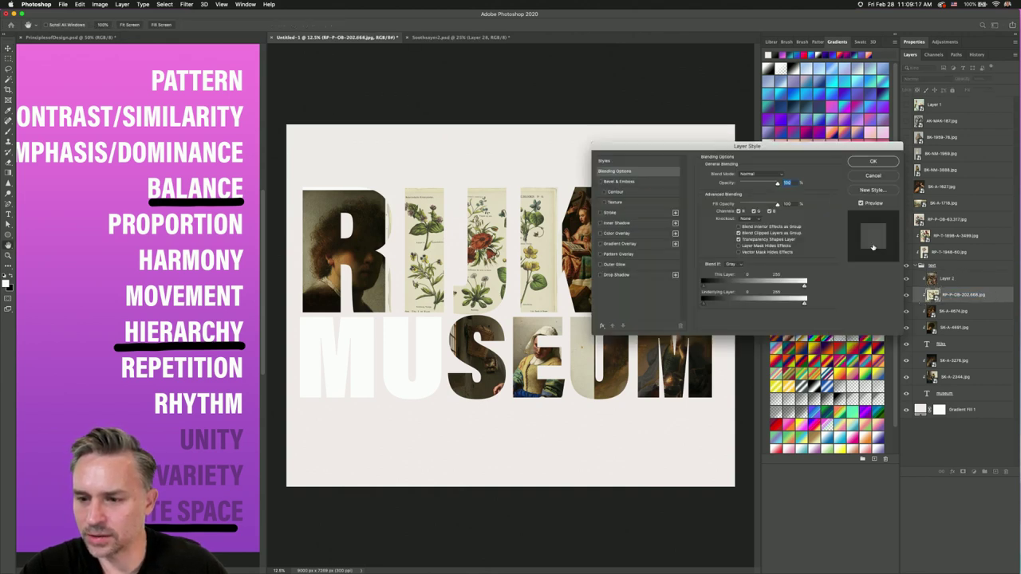
pyautogui.click(857, 178)
pyautogui.moveTo(972, 299); pyautogui.dragTo(990, 277)
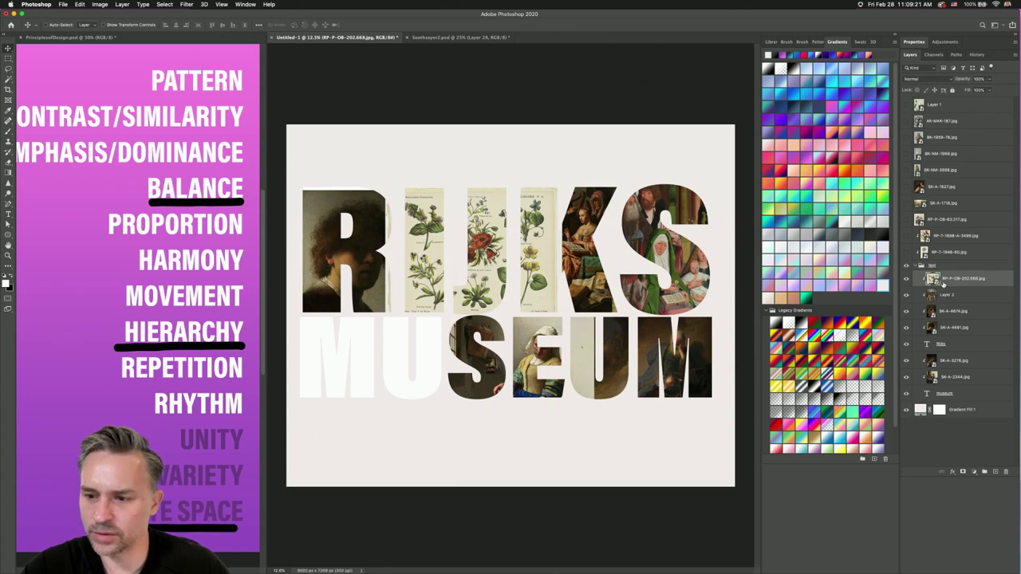
pyautogui.moveTo(515, 256); pyautogui.dragTo(516, 250)
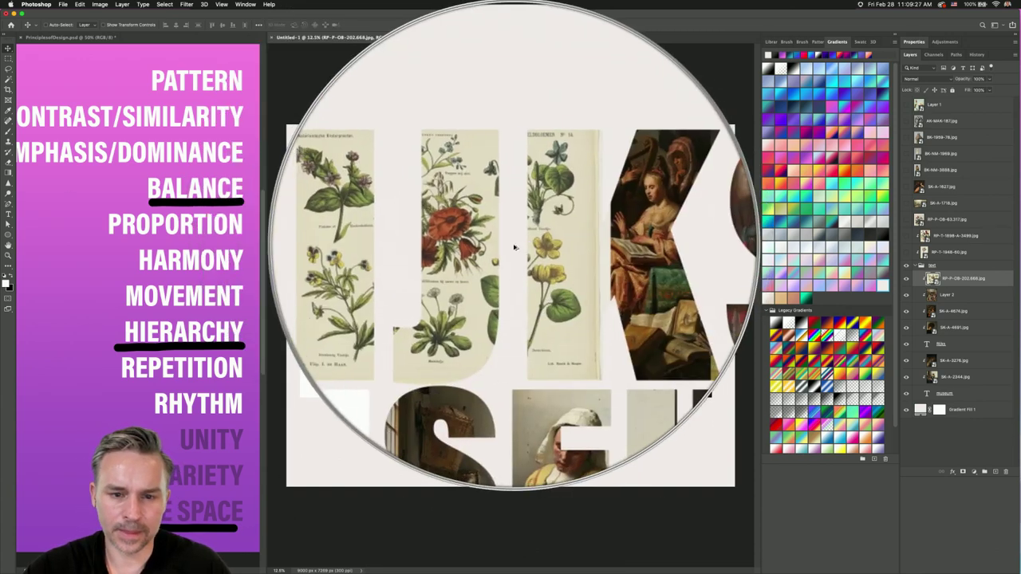
pyautogui.click(974, 472)
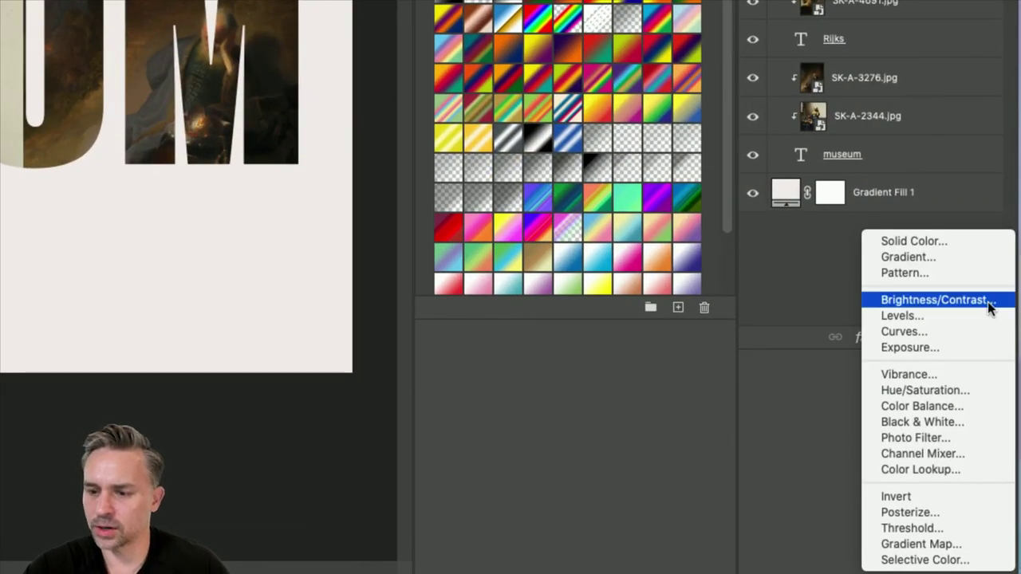
# - Add a Brightness/Contrast adjustment at -62 brightness, clipped only to the botanical print
pyautogui.click(989, 307)
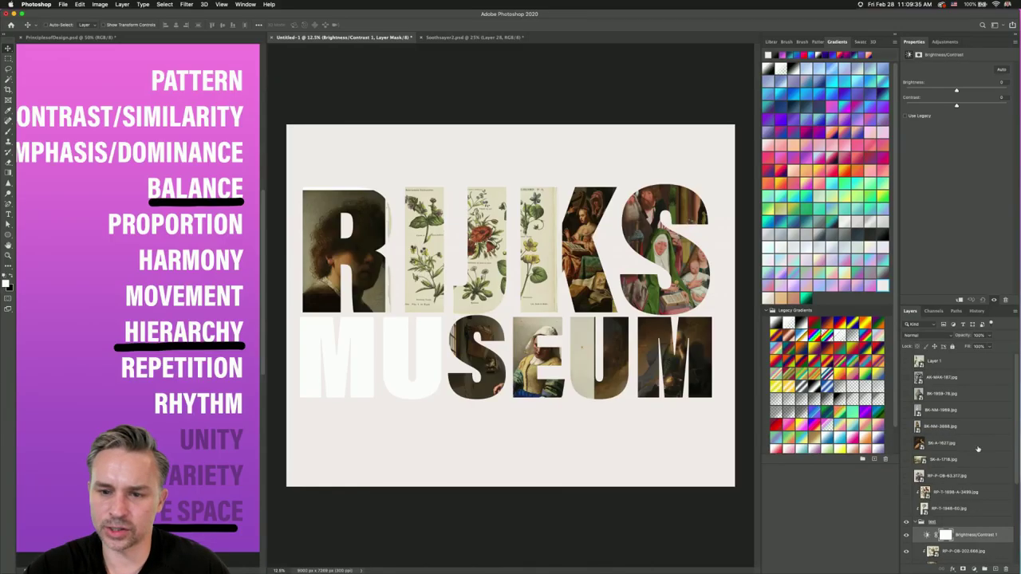
pyautogui.click(935, 90)
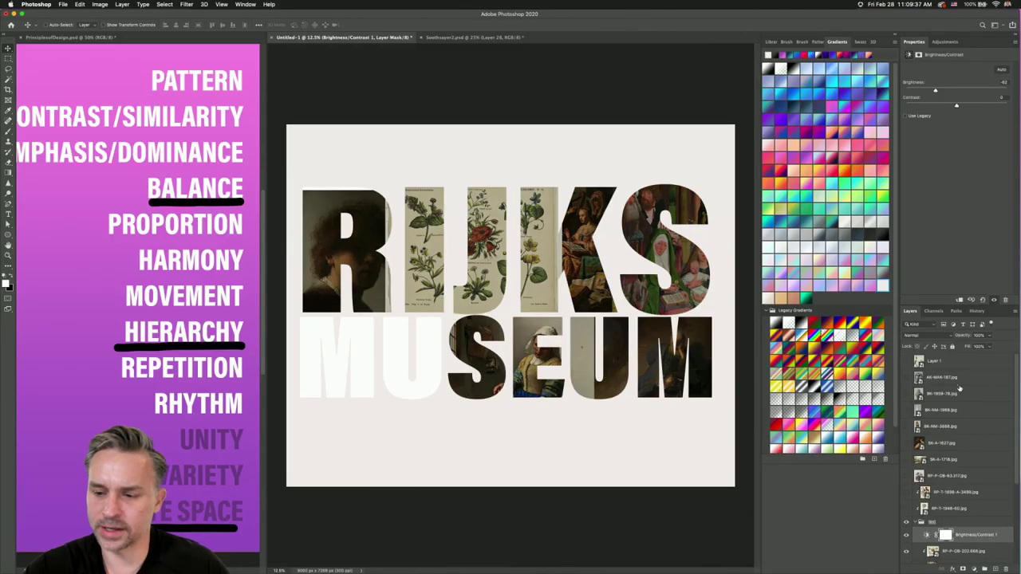
pyautogui.scroll(-5, 961, 423)
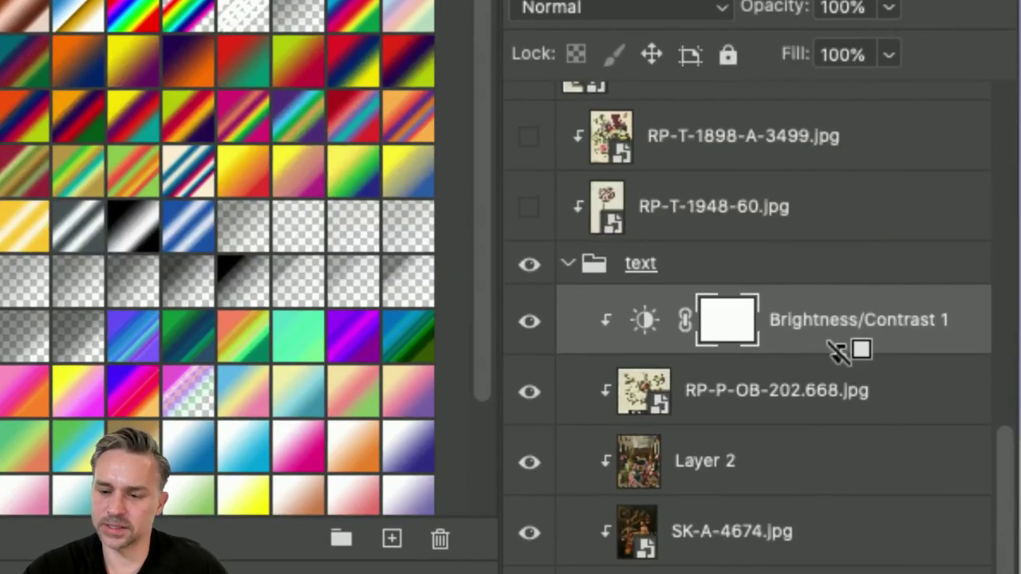
pyautogui.keyDown('alt'); pyautogui.click(839, 354); pyautogui.keyUp('alt')
pyautogui.click(648, 390)
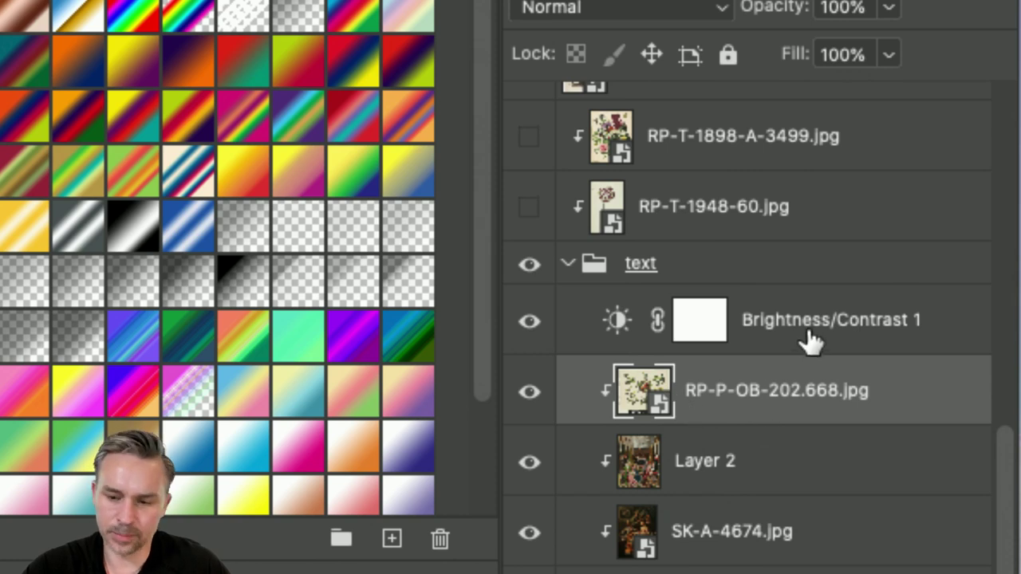
pyautogui.moveTo(819, 335); pyautogui.dragTo(844, 345)
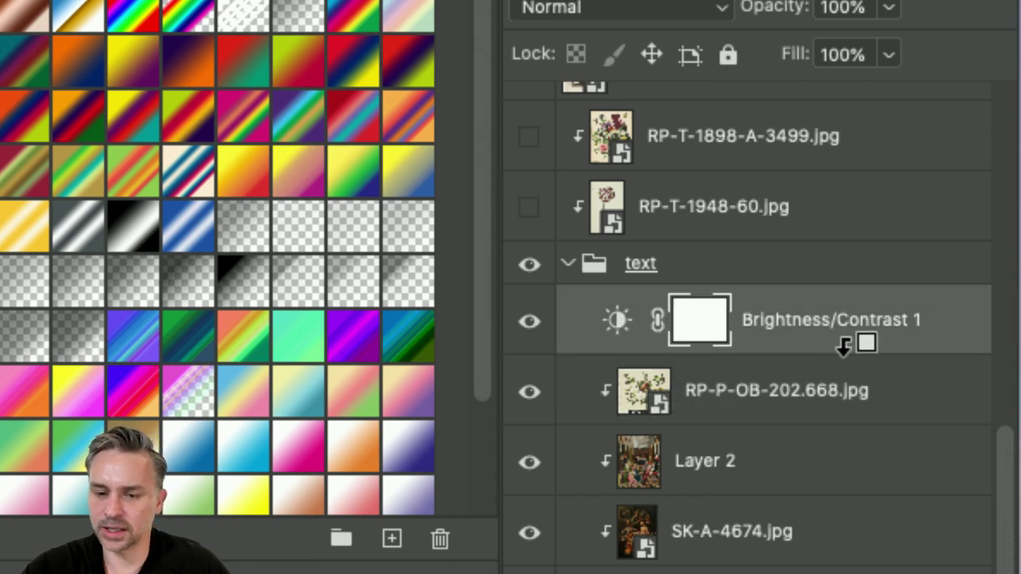
pyautogui.keyDown('alt'); pyautogui.click(844, 345); pyautogui.keyUp('alt')
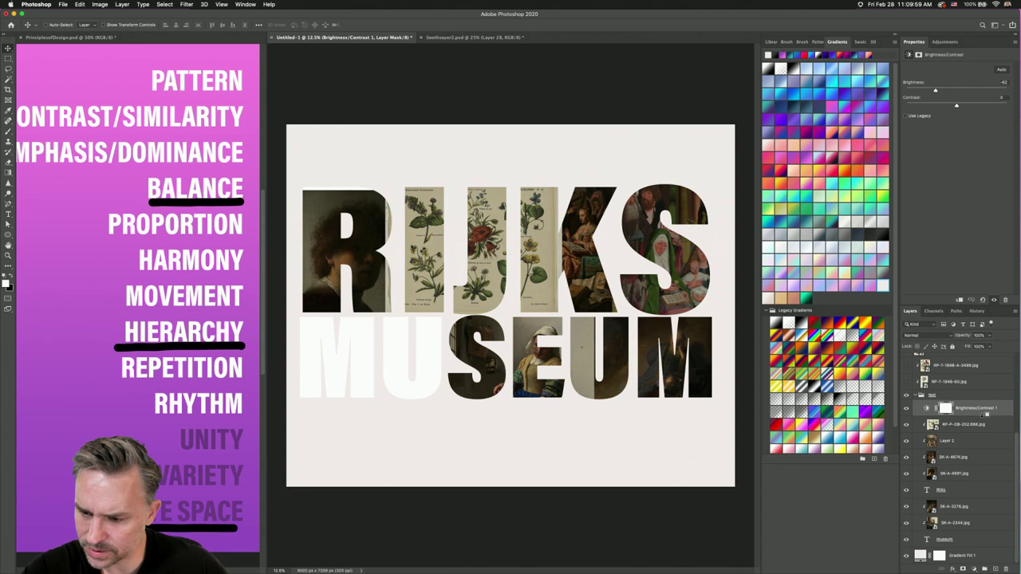
# - Toggle the adjustment to compare before and after, then select the botanical print smart object
pyautogui.click(906, 408)
pyautogui.click(905, 408)
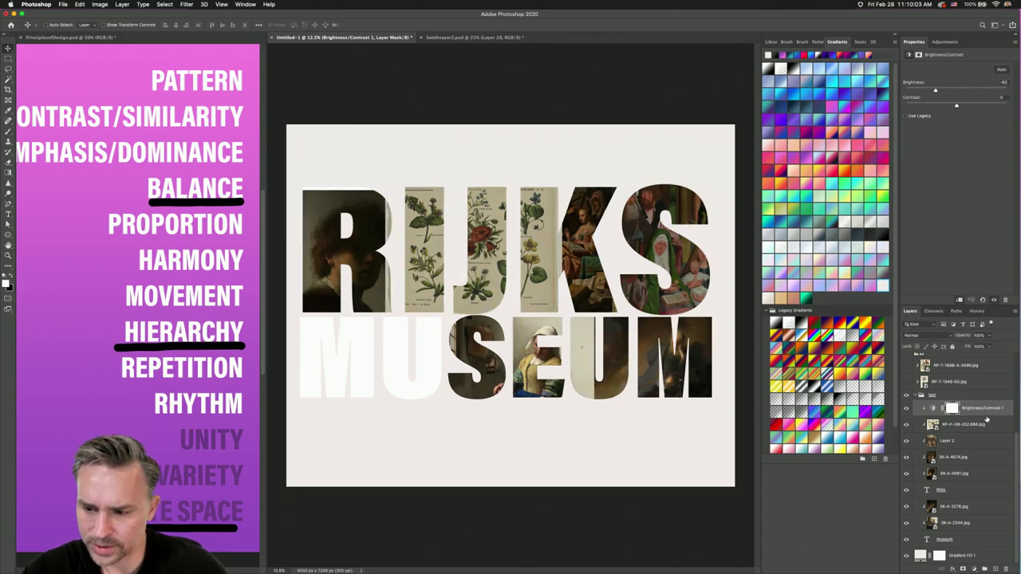
pyautogui.click(957, 413)
pyautogui.click(957, 428)
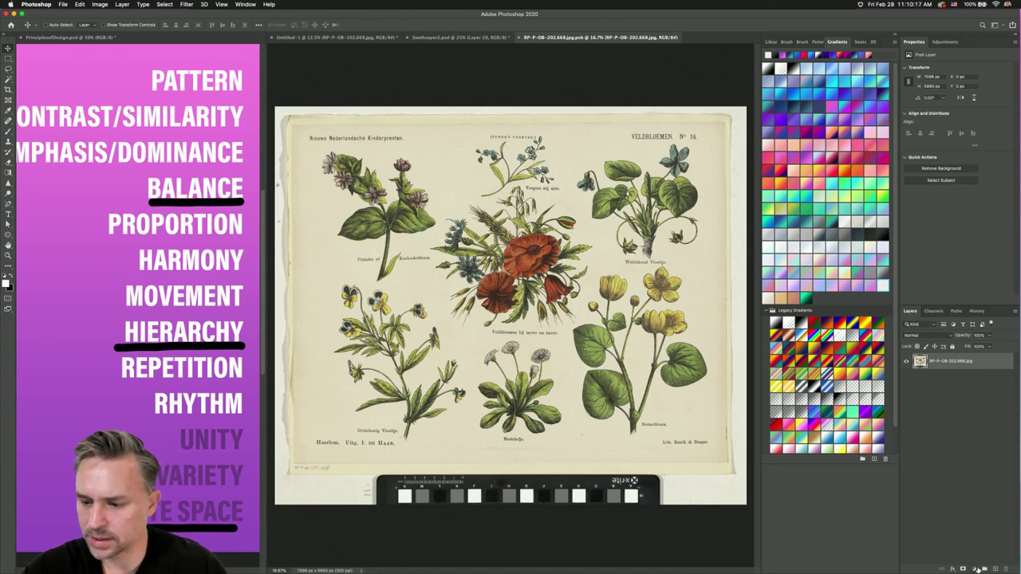
# - In the print's .psb, add Brightness -91 and Contrast 49, save, and close back to the layout
pyautogui.click(978, 570)
pyautogui.click(978, 569)
pyautogui.click(995, 569)
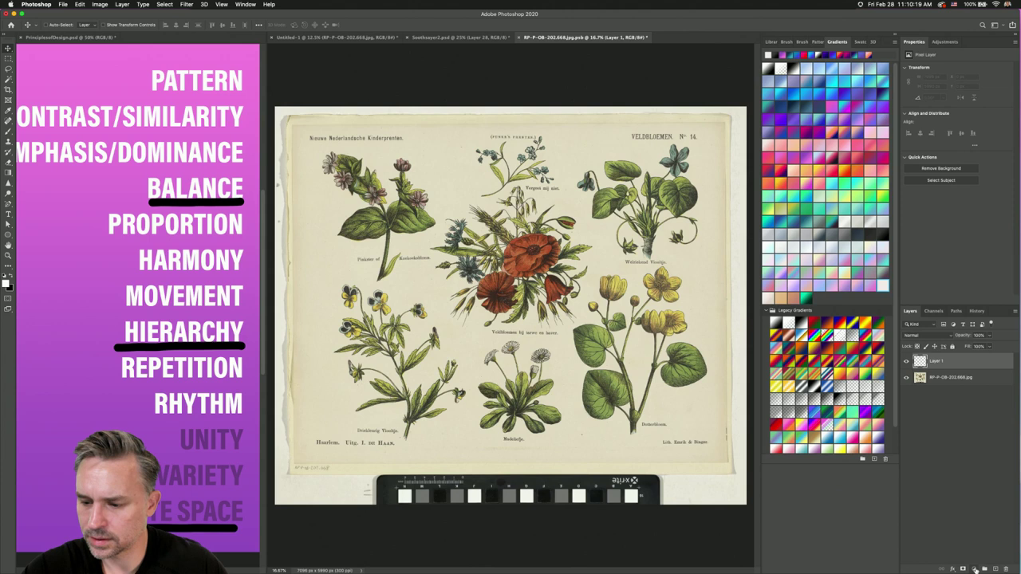
pyautogui.click(975, 570)
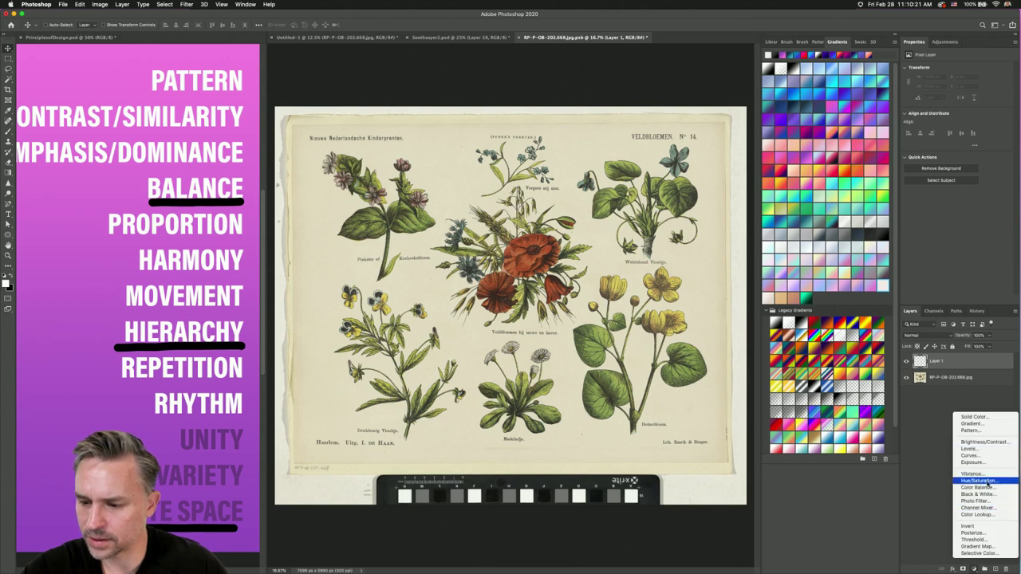
pyautogui.click(992, 443)
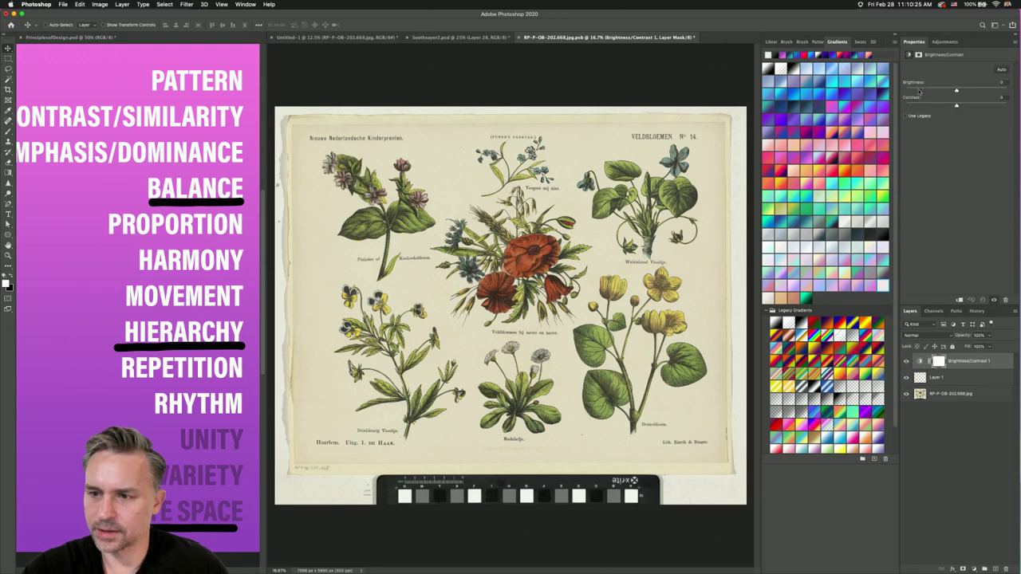
pyautogui.click(926, 90)
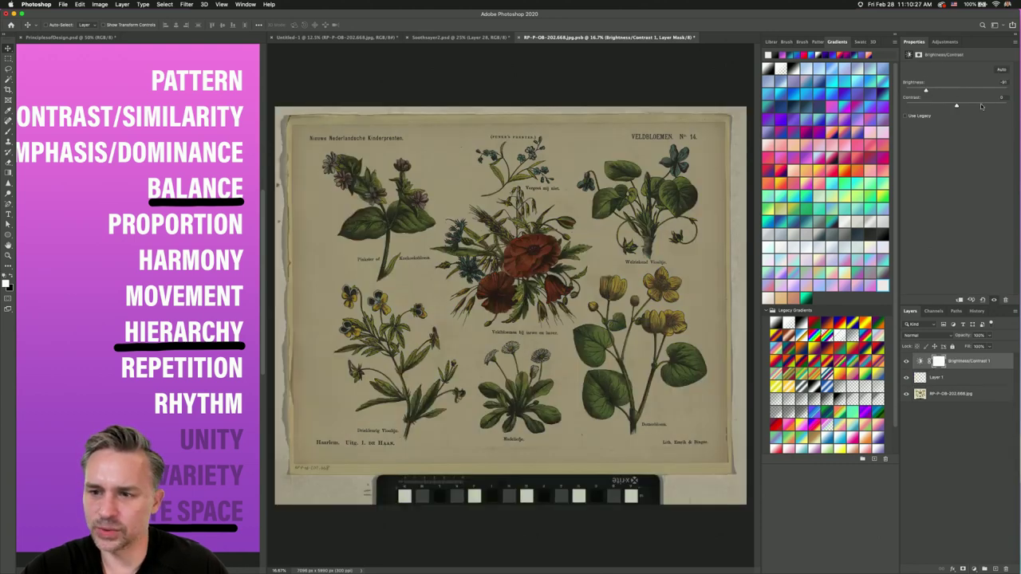
pyautogui.click(980, 104)
pyautogui.press('cmd+s')
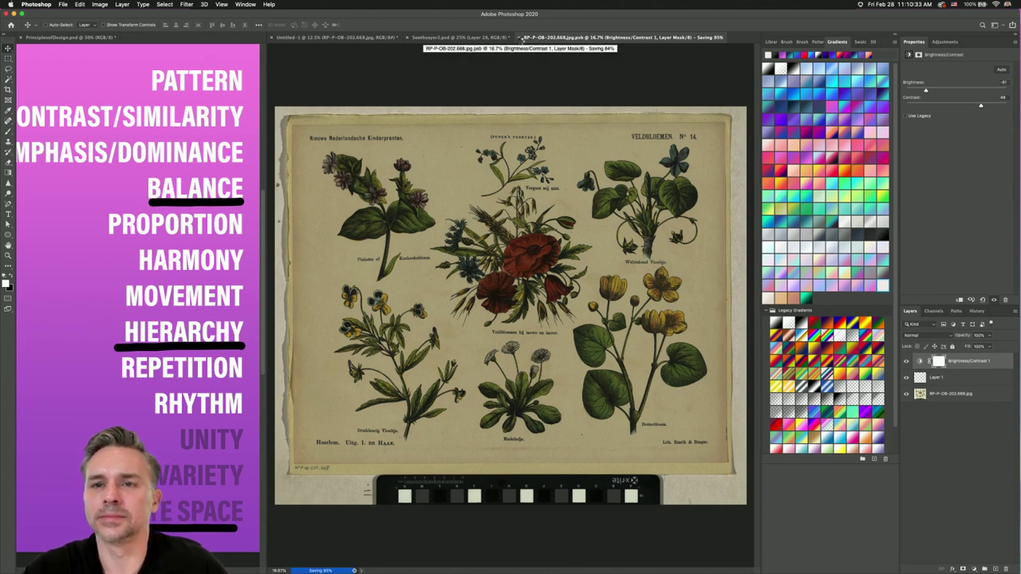
pyautogui.click(520, 37)
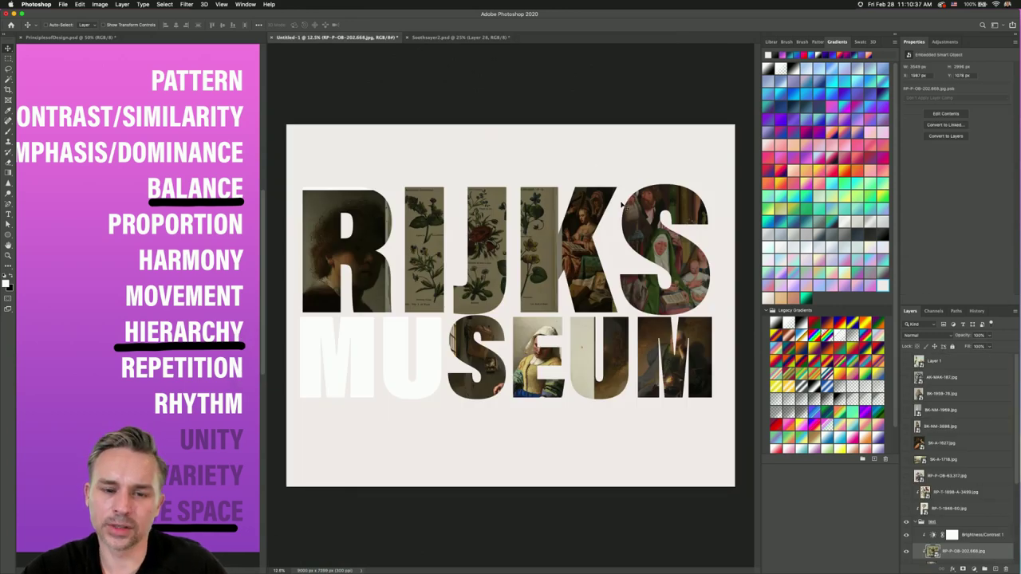
# - Hide the darkening Brightness/Contrast adjustment over the botanical print
pyautogui.doubleClick(981, 49)
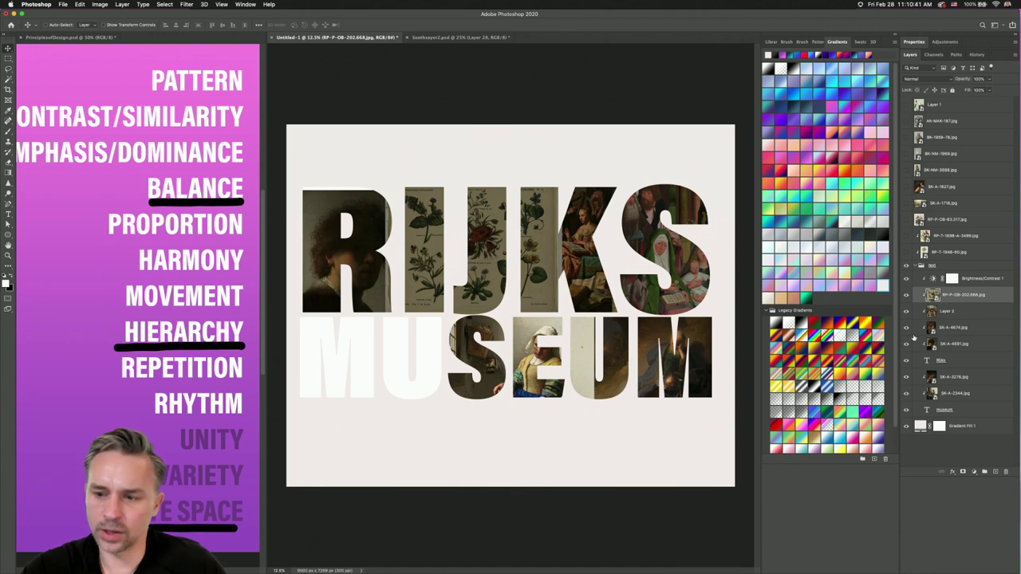
pyautogui.click(952, 279)
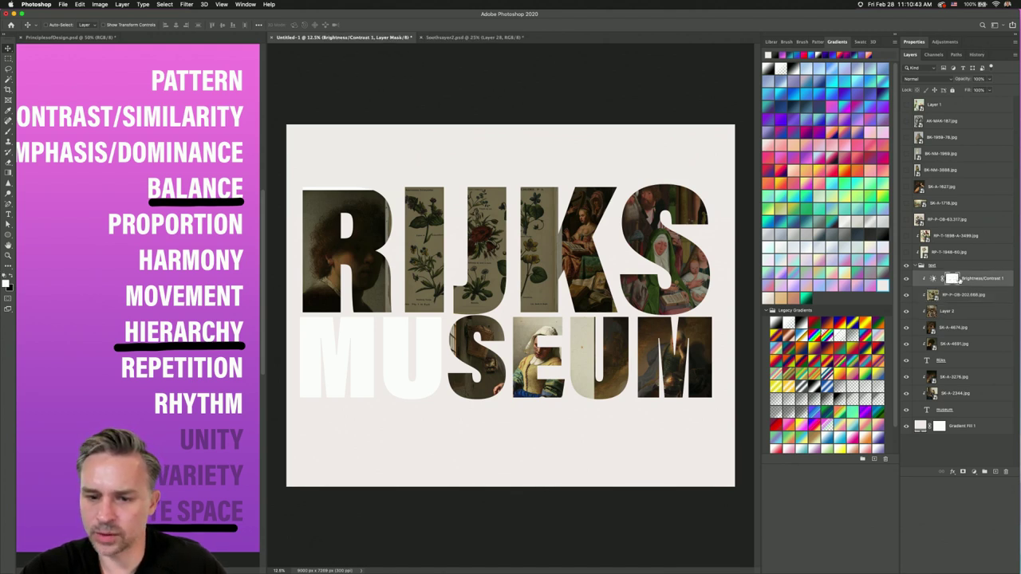
pyautogui.click(963, 295)
pyautogui.click(906, 279)
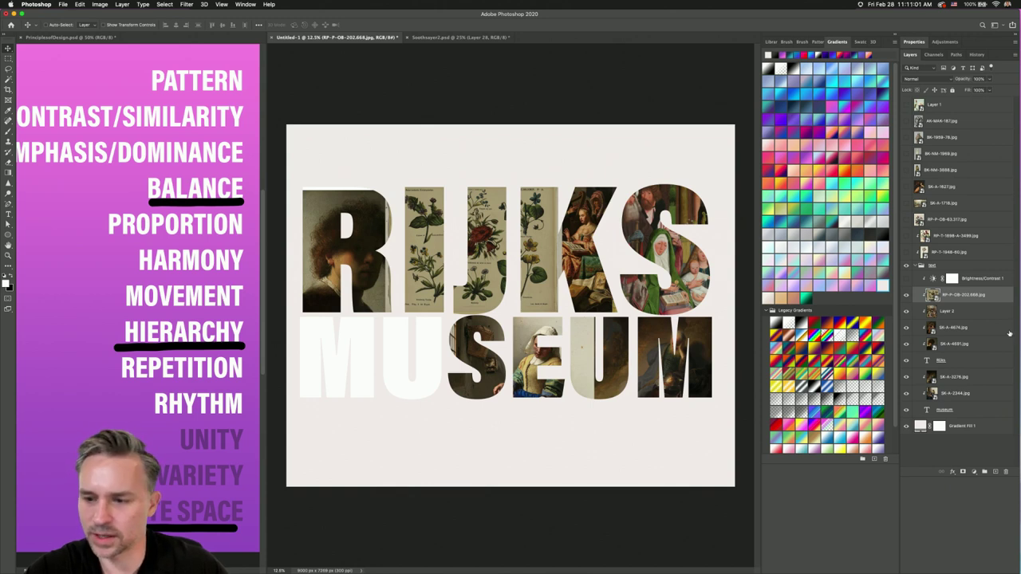
# - Collapse the text group and make the SK-A-1627.jpg painting visible and selected
pyautogui.click(954, 252)
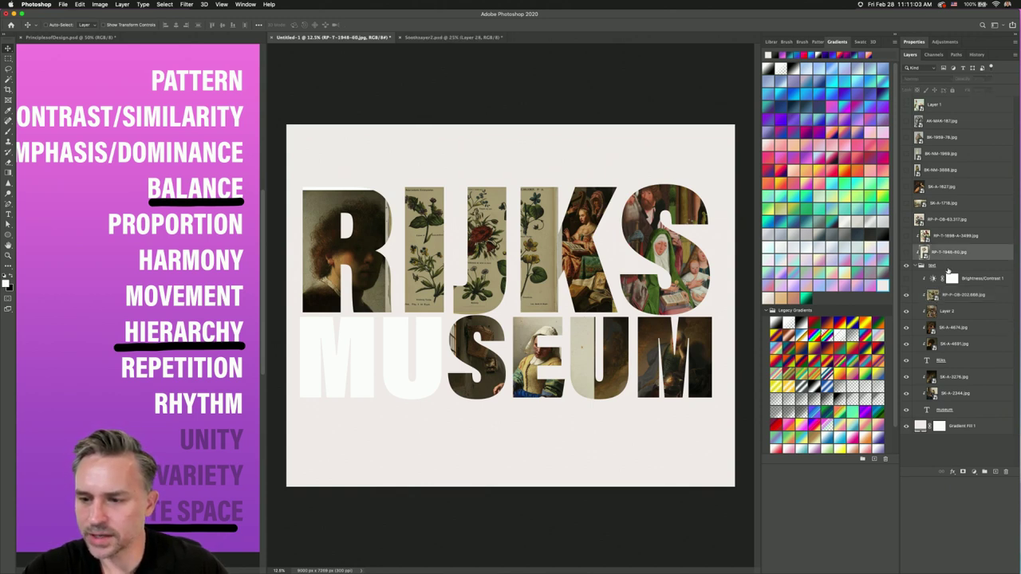
pyautogui.click(945, 266)
pyautogui.click(918, 267)
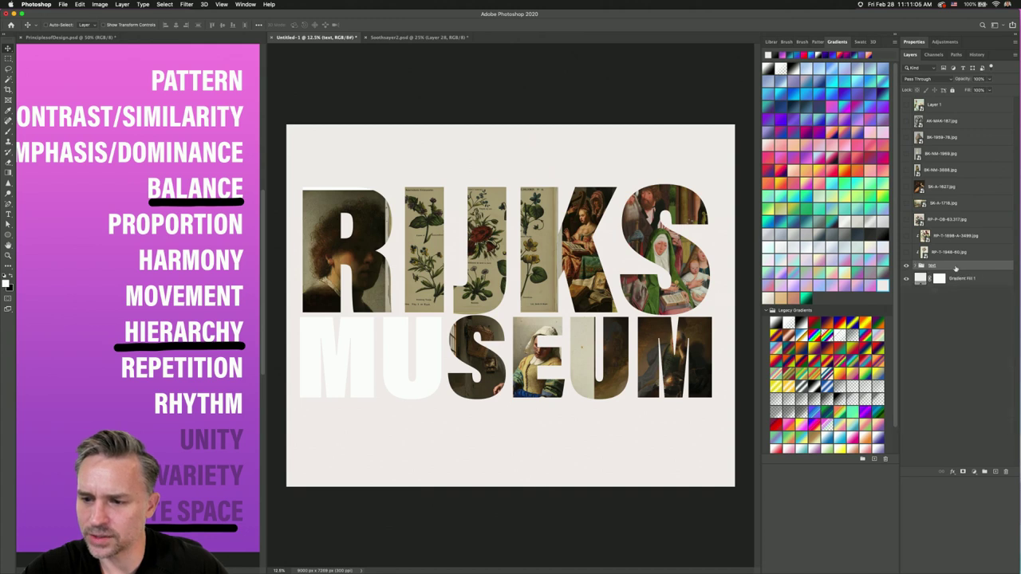
pyautogui.doubleClick(973, 268)
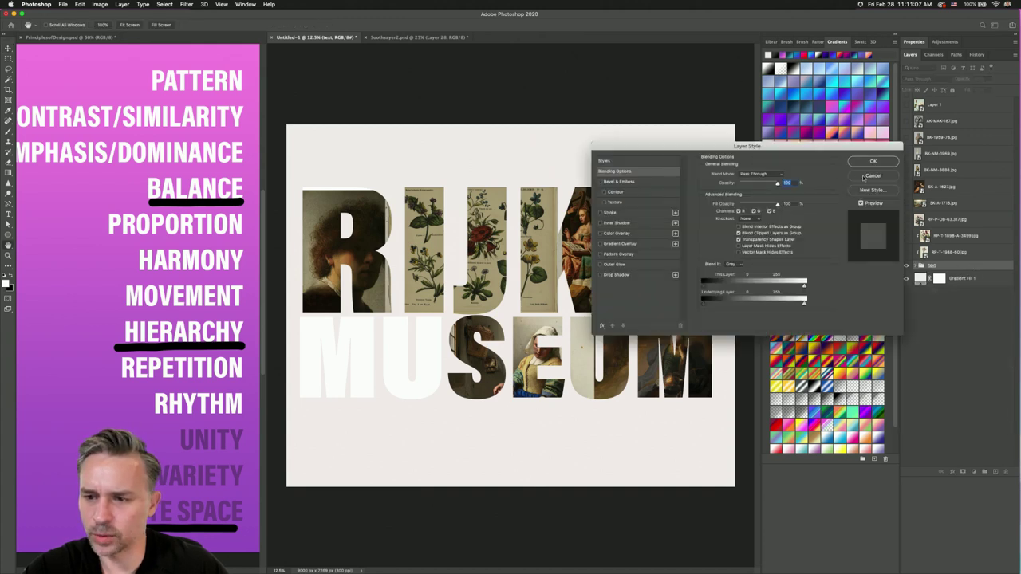
pyautogui.click(872, 175)
pyautogui.click(906, 185)
pyautogui.click(945, 186)
# - Place SK-A-1627 over the MU letters, then show BK-1959-78 and clip it into MUSEUM
pyautogui.press('v')
pyautogui.moveTo(475, 371); pyautogui.dragTo(305, 356)
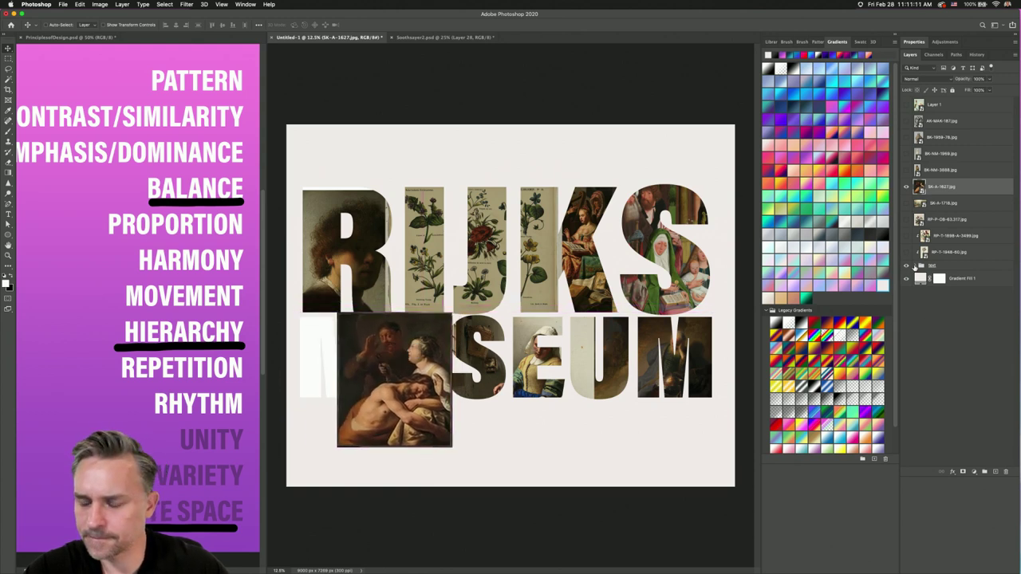
pyautogui.click(914, 265)
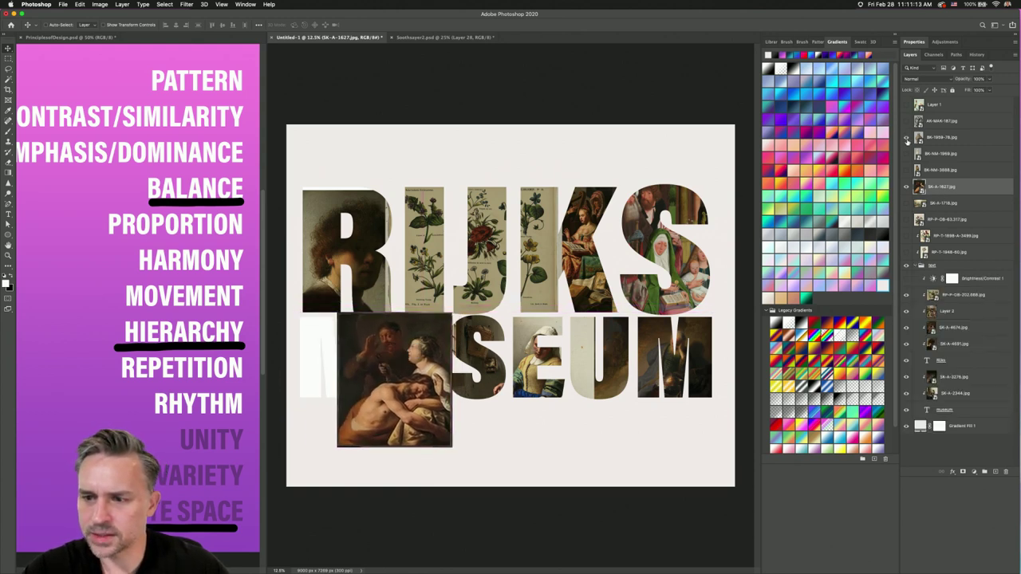
pyautogui.click(906, 137)
pyautogui.click(941, 137)
pyautogui.moveTo(391, 295); pyautogui.dragTo(460, 306)
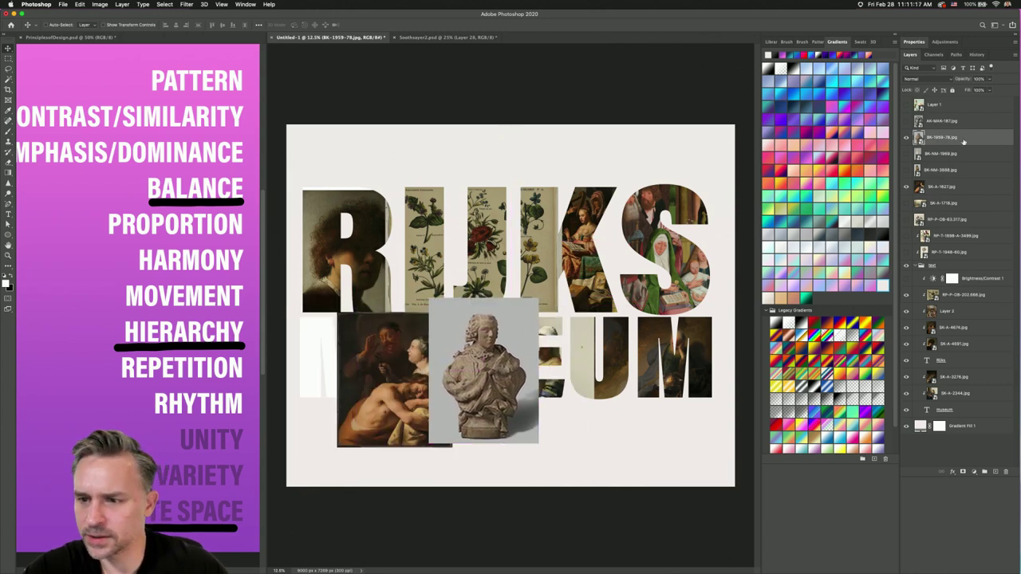
pyautogui.moveTo(941, 139)
pyautogui.mouseDown()
pyautogui.moveTo(961, 393)
pyautogui.moveTo(964, 374)
pyautogui.mouseUp()
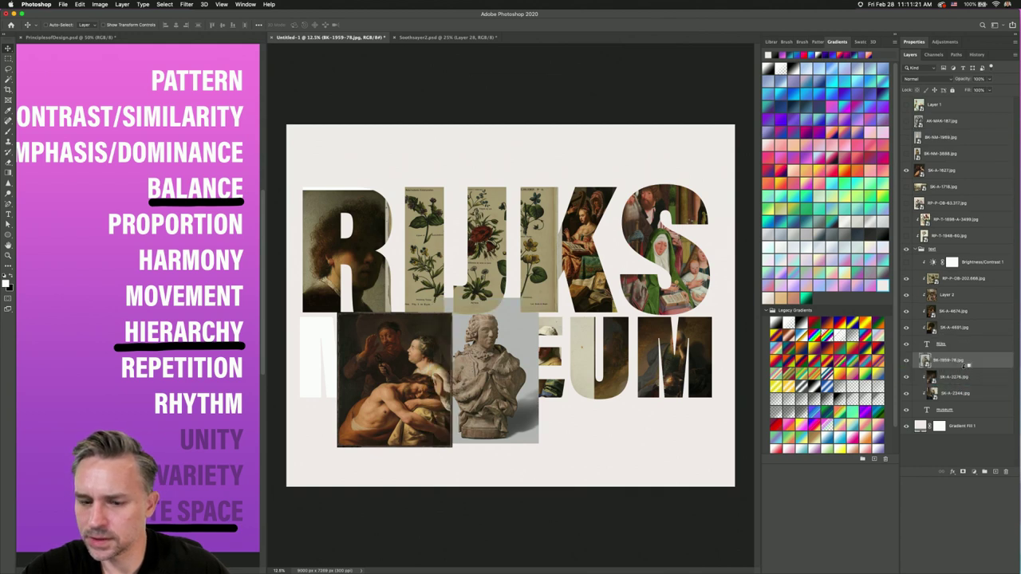
pyautogui.keyDown('alt'); pyautogui.click(963, 369); pyautogui.keyUp('alt')
# - Show the AK-MAK-187 statue, stack it below the Brightness/Contrast adjustment, and move it into the J
pyautogui.click(906, 121)
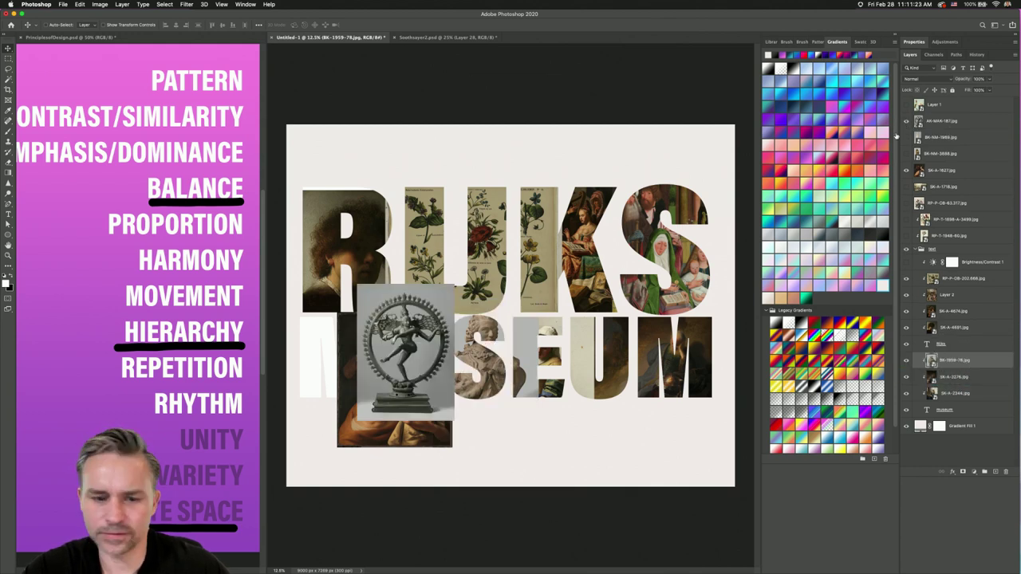
pyautogui.click(943, 122)
pyautogui.moveTo(405, 328); pyautogui.dragTo(642, 382)
pyautogui.moveTo(950, 124); pyautogui.dragTo(967, 266)
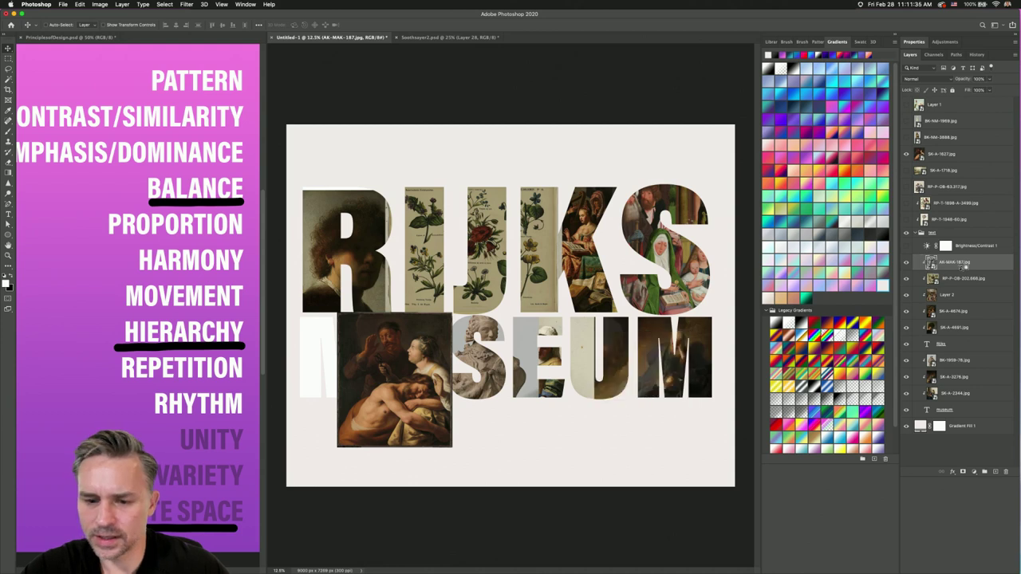
pyautogui.moveTo(574, 388); pyautogui.dragTo(262, 243)
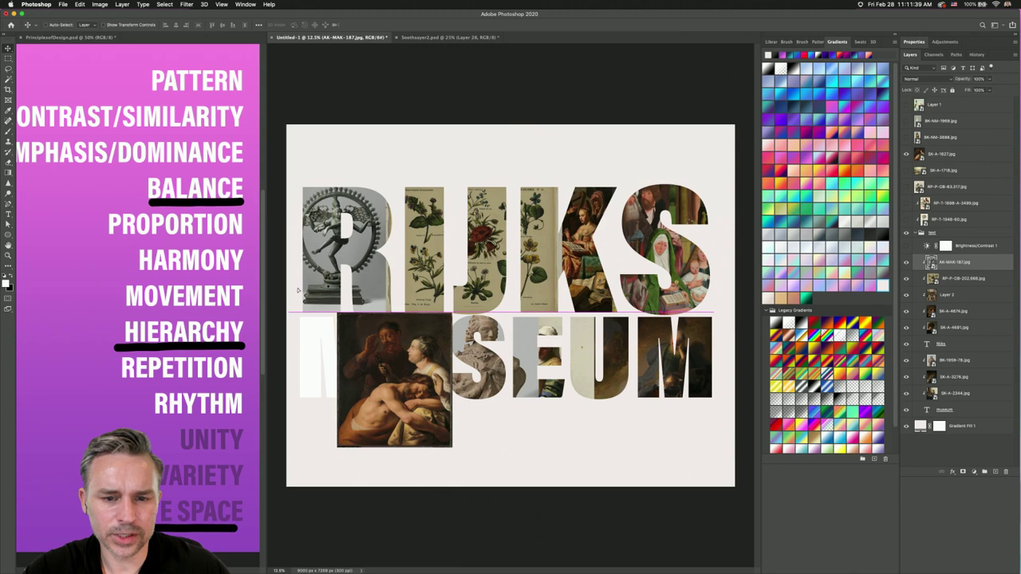
pyautogui.moveTo(297, 290); pyautogui.dragTo(503, 241)
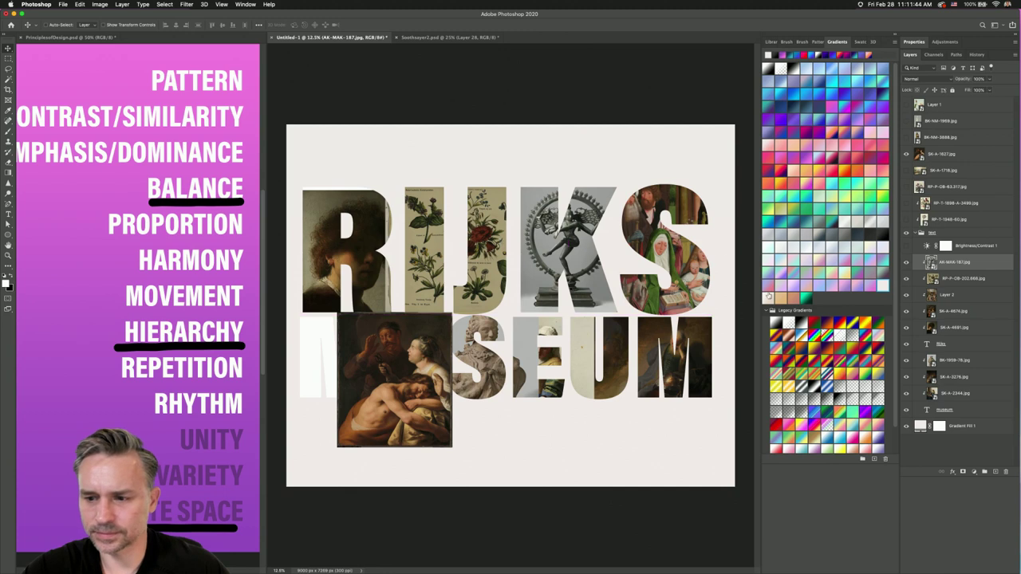
# - Reposition the botanical print within RIJKS and hide the statue image in the S
pyautogui.click(961, 278)
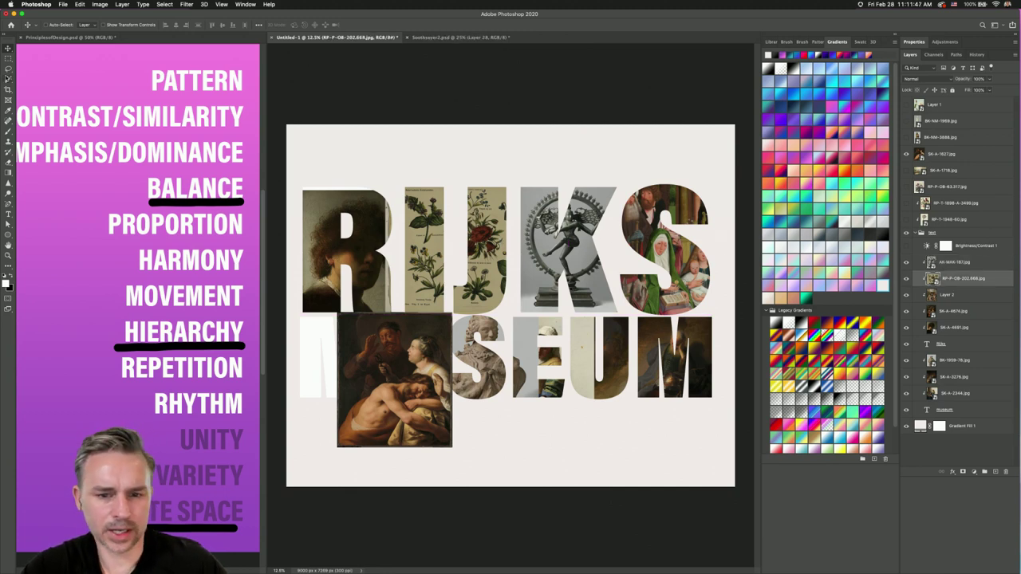
pyautogui.moveTo(529, 247); pyautogui.dragTo(678, 239)
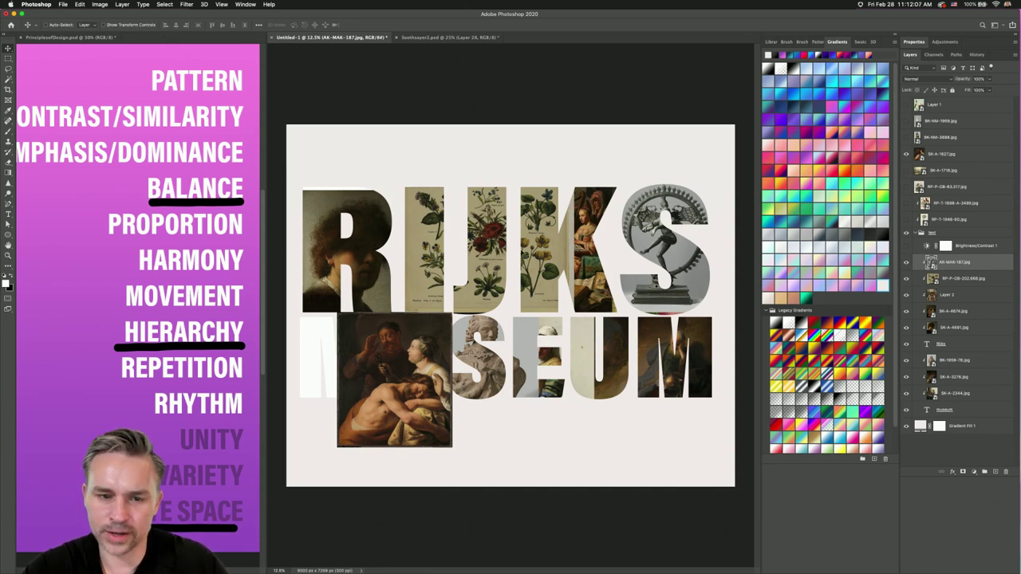
pyautogui.click(907, 264)
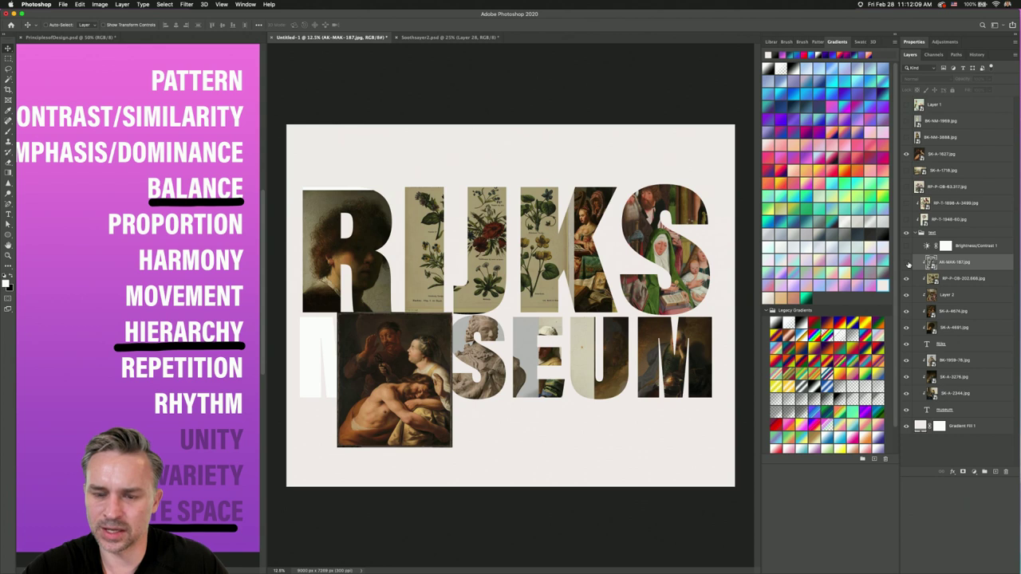
pyautogui.click(906, 264)
pyautogui.click(907, 264)
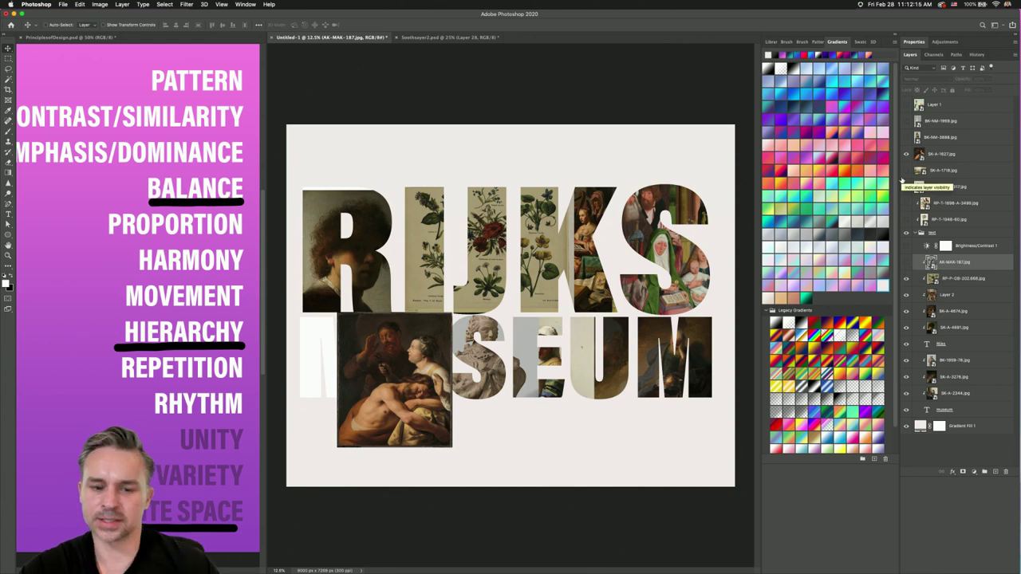
# - Move the SK-A-1627 painting into the MUSEUM clipping group and position it within the letters
pyautogui.click(935, 157)
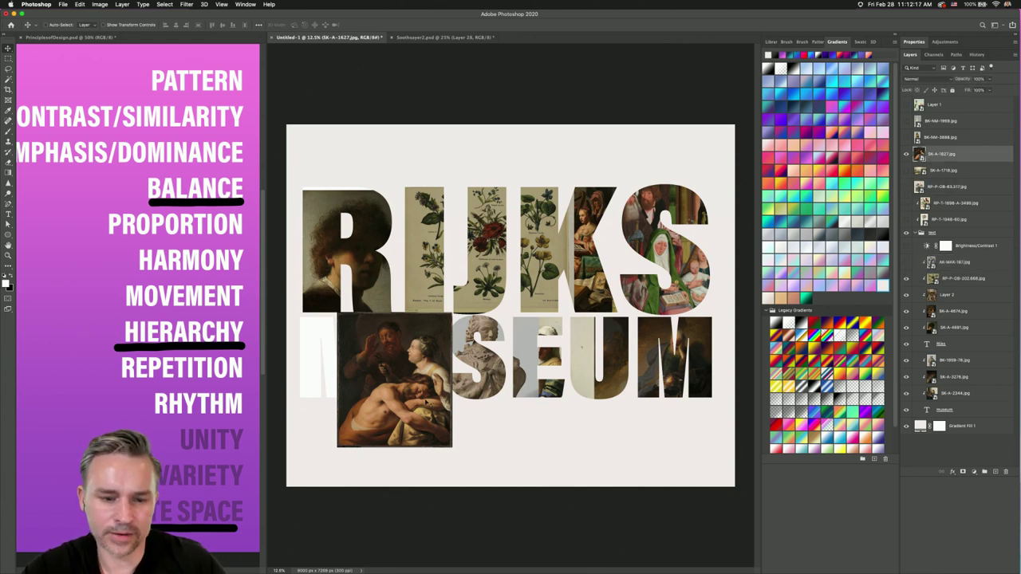
pyautogui.moveTo(429, 398)
pyautogui.mouseDown()
pyautogui.moveTo(490, 391)
pyautogui.moveTo(488, 375)
pyautogui.mouseUp()
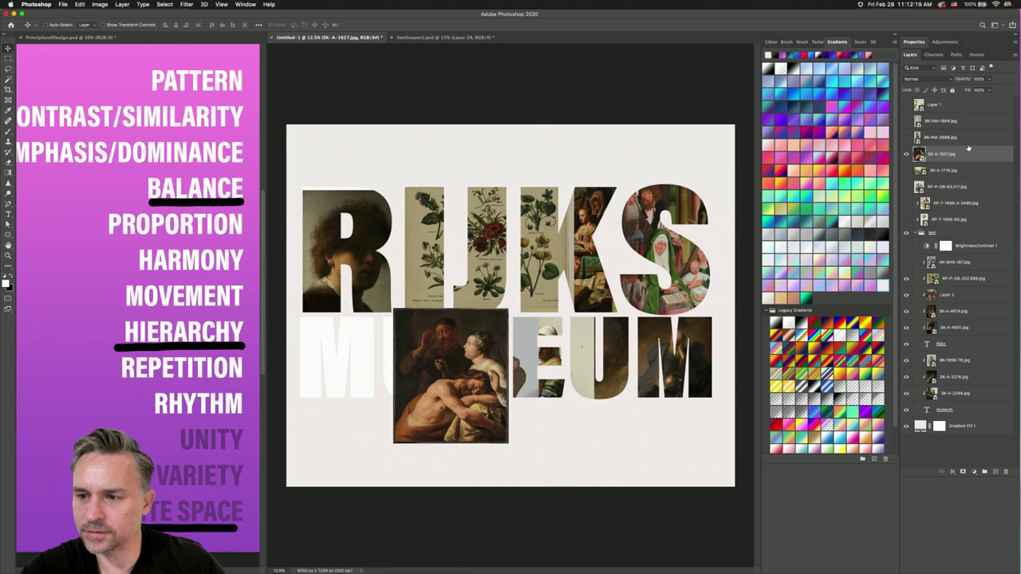
pyautogui.moveTo(931, 232)
pyautogui.mouseDown()
pyautogui.moveTo(954, 272)
pyautogui.moveTo(962, 349)
pyautogui.mouseUp()
pyautogui.moveTo(437, 371); pyautogui.dragTo(438, 356)
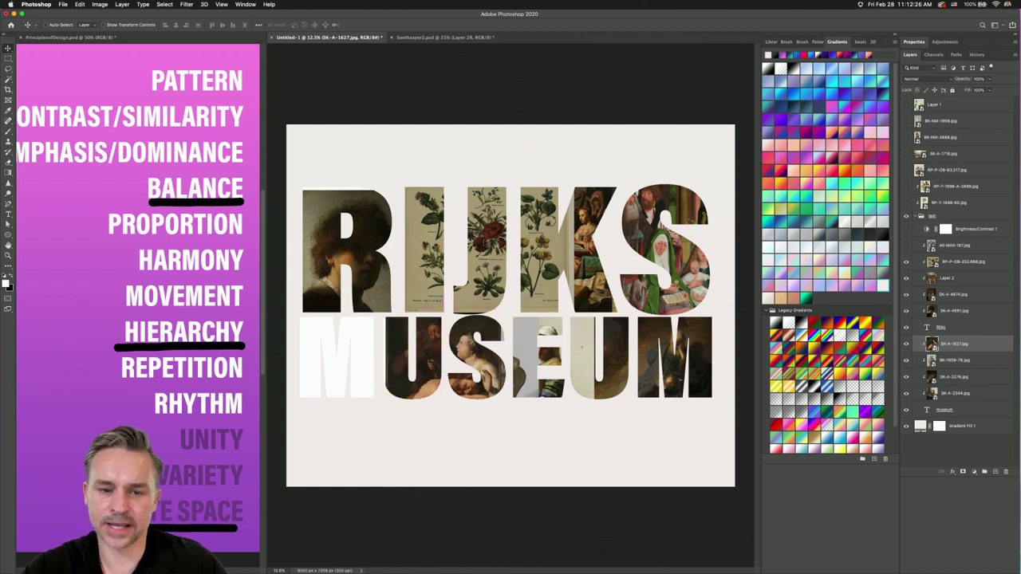
# - Swap the white BK-NM-1959 statue for the BK-NM-3888 Madonna, placed in the I of RIJKS
pyautogui.click(905, 121)
pyautogui.click(906, 121)
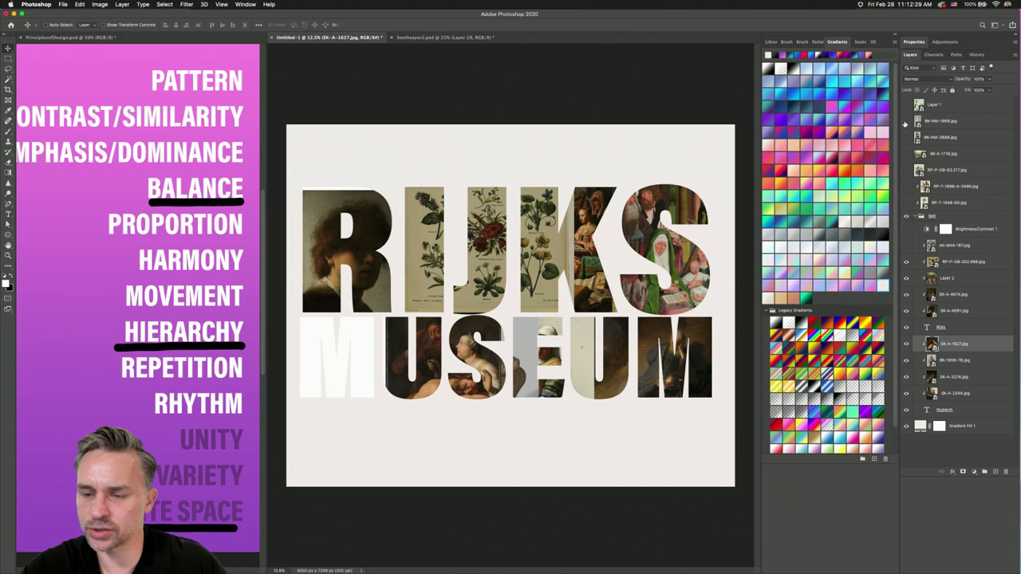
pyautogui.click(905, 121)
pyautogui.click(917, 122)
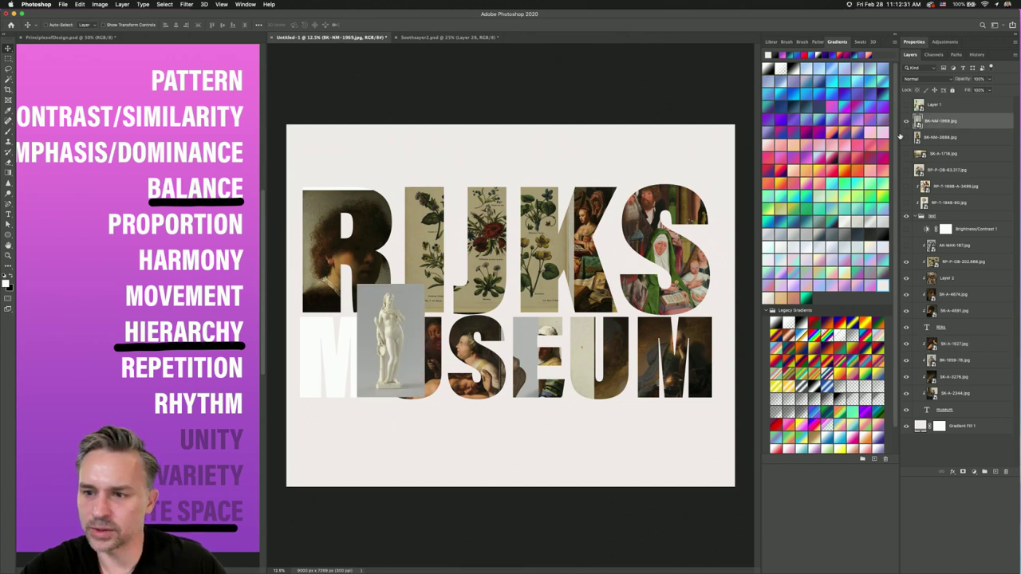
pyautogui.click(906, 137)
pyautogui.click(917, 137)
pyautogui.click(905, 122)
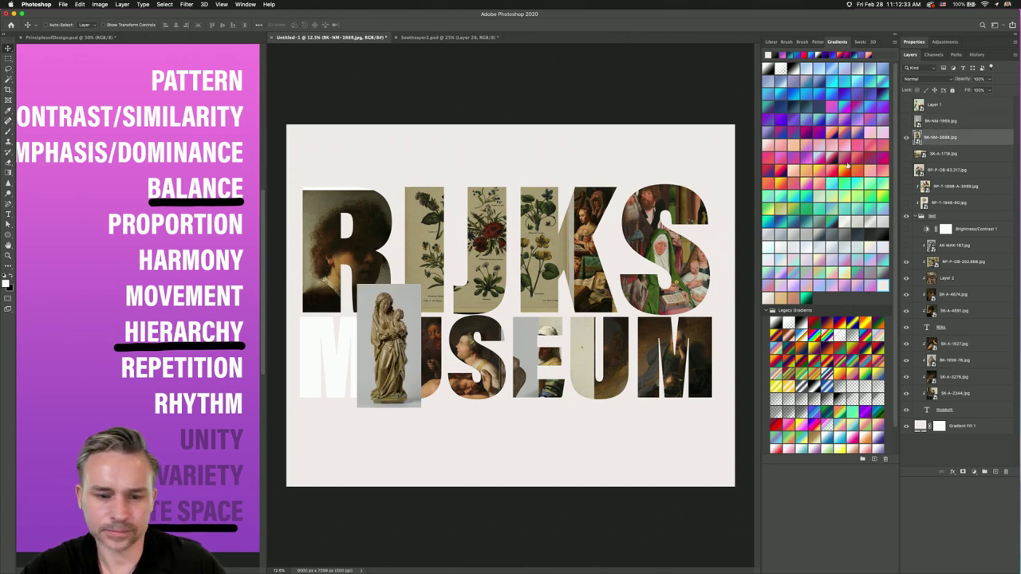
pyautogui.moveTo(401, 317); pyautogui.dragTo(427, 206)
pyautogui.moveTo(968, 138); pyautogui.dragTo(951, 253)
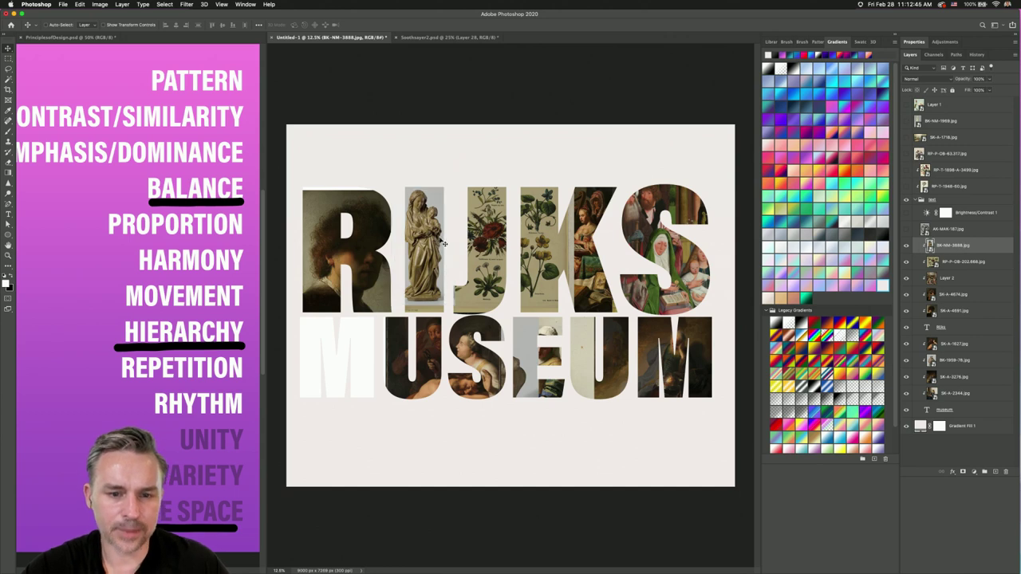
pyautogui.moveTo(443, 242)
pyautogui.mouseDown()
pyautogui.moveTo(445, 227)
pyautogui.moveTo(440, 244)
pyautogui.mouseUp()
# - Enlarge the Madonna statue over the I and marquee-select a rectangle around it
pyautogui.hotkey('ctrl', 't')
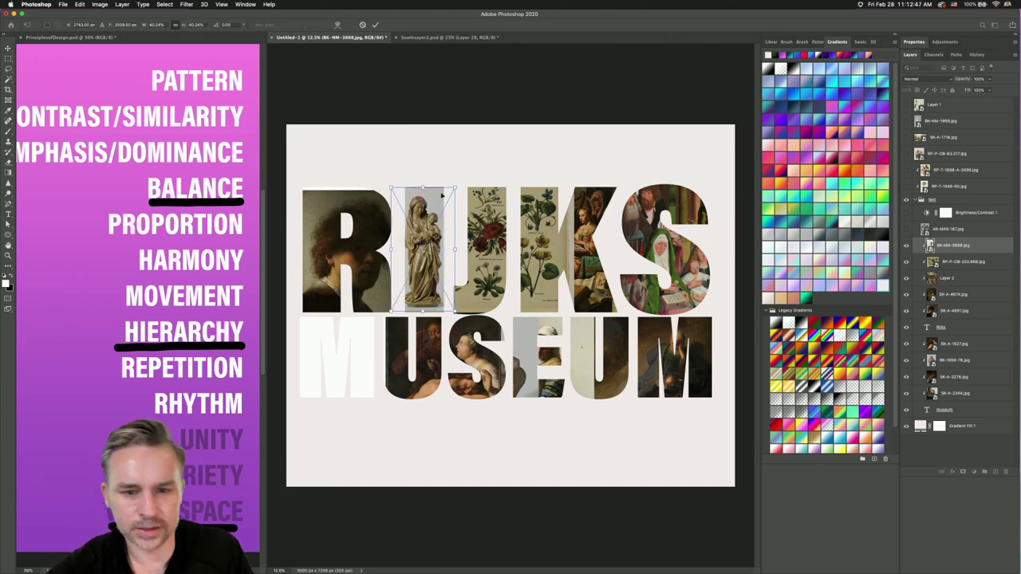
pyautogui.moveTo(454, 190); pyautogui.dragTo(501, 126)
pyautogui.moveTo(446, 239); pyautogui.dragTo(429, 220)
pyautogui.press('Return')
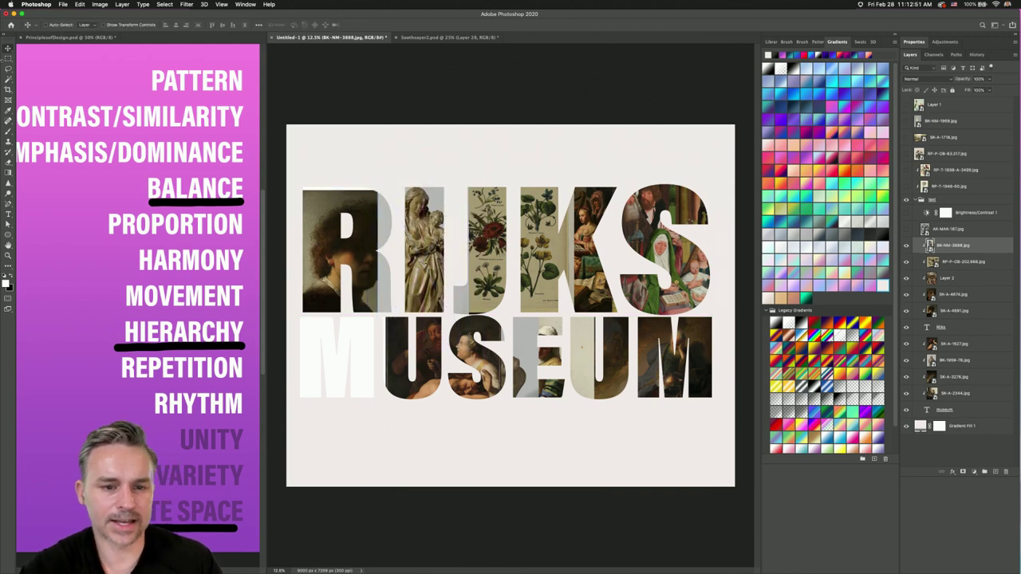
pyautogui.click(8, 58)
pyautogui.moveTo(398, 182); pyautogui.dragTo(445, 314)
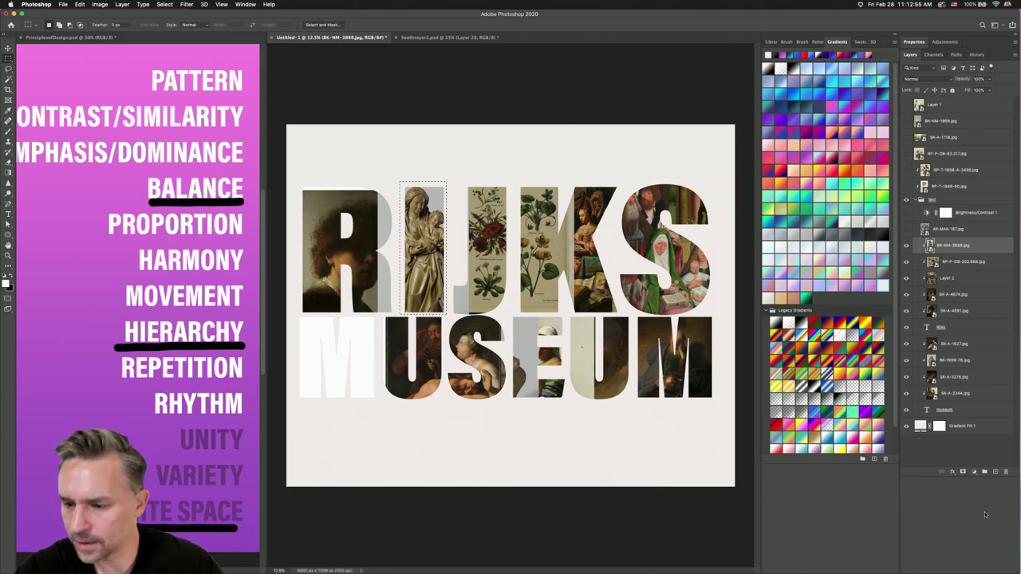
# - Mask the Madonna statue to the I, then show SK-A-1718 and clip it into MUSEUM
pyautogui.click(962, 472)
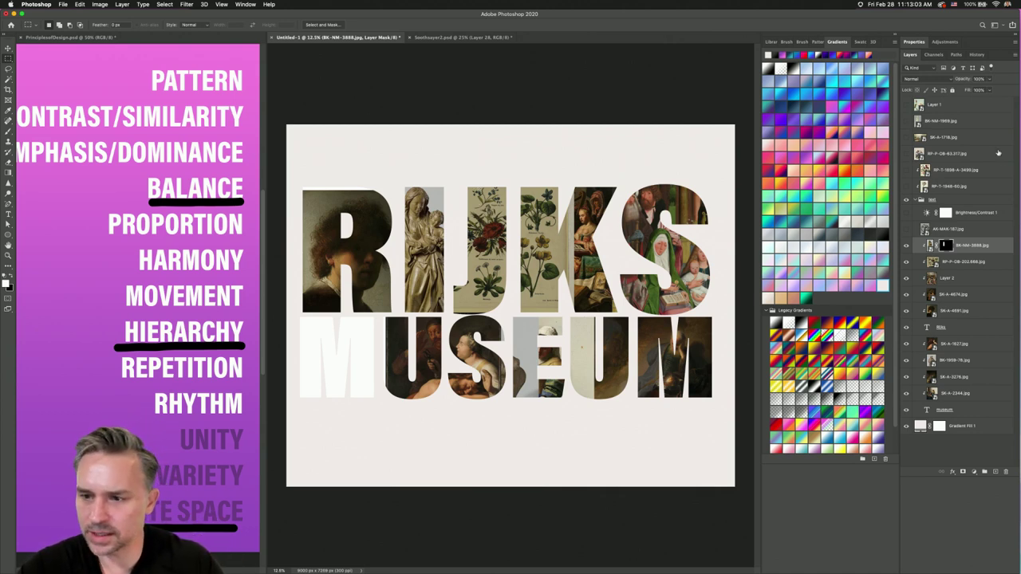
pyautogui.click(906, 139)
pyautogui.moveTo(945, 138); pyautogui.dragTo(965, 330)
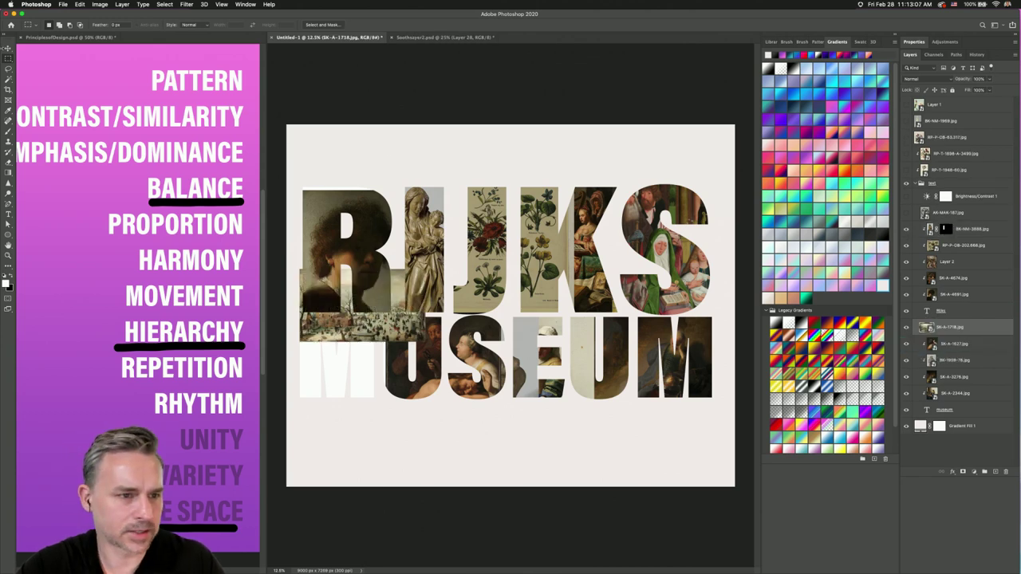
pyautogui.press('v')
pyautogui.moveTo(479, 277); pyautogui.dragTo(469, 402)
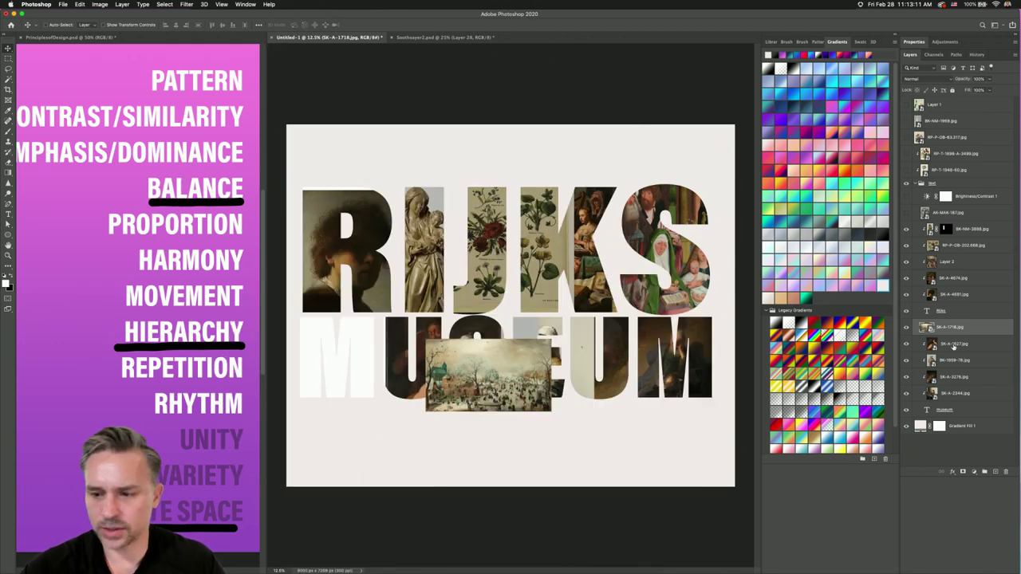
pyautogui.keyDown('alt'); pyautogui.click(965, 335); pyautogui.keyUp('alt')
# - Enlarge the winter landscape over the M and U and collapse the gradient presets
pyautogui.moveTo(485, 352); pyautogui.dragTo(351, 328)
pyautogui.hotkey('ctrl', 't')
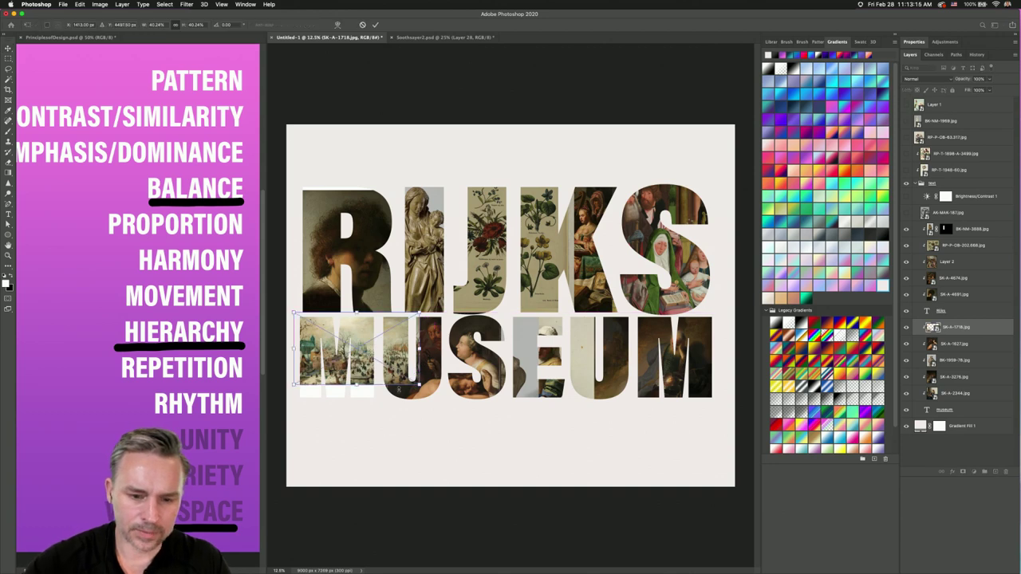
pyautogui.moveTo(415, 386); pyautogui.dragTo(456, 409)
pyautogui.press('Return')
pyautogui.moveTo(369, 358); pyautogui.dragTo(322, 359)
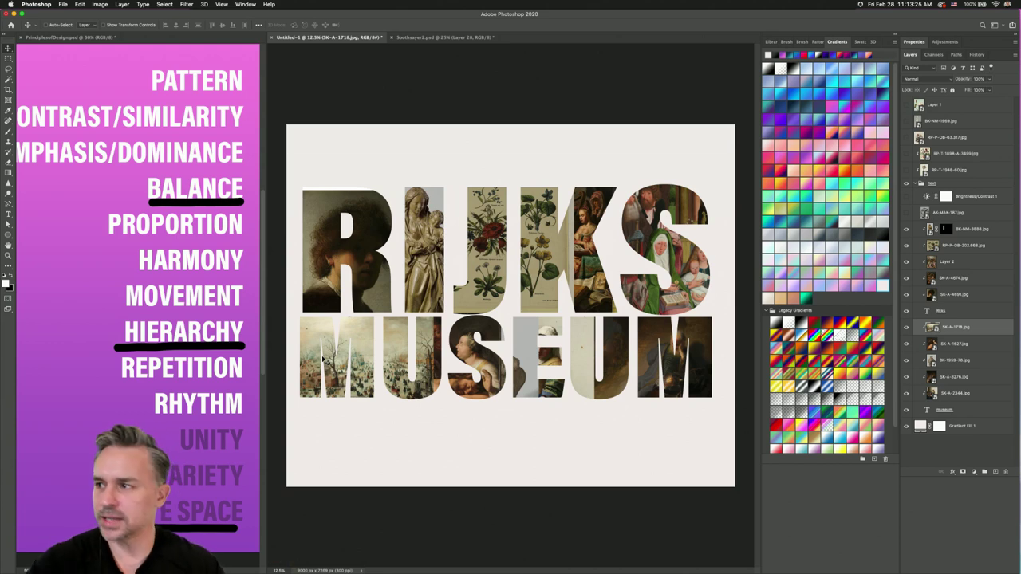
pyautogui.click(893, 34)
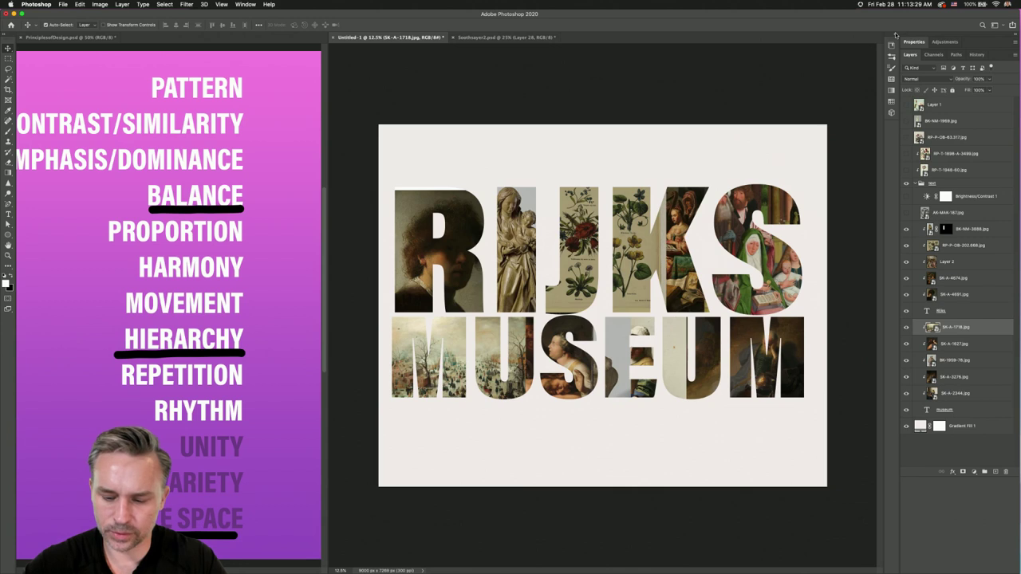
# - Shift the winter painting toward U, S, E and move the SK-A-1627 painting into the M
pyautogui.press('super+equal')
pyautogui.press('super+minus')
pyautogui.press('super+minus')
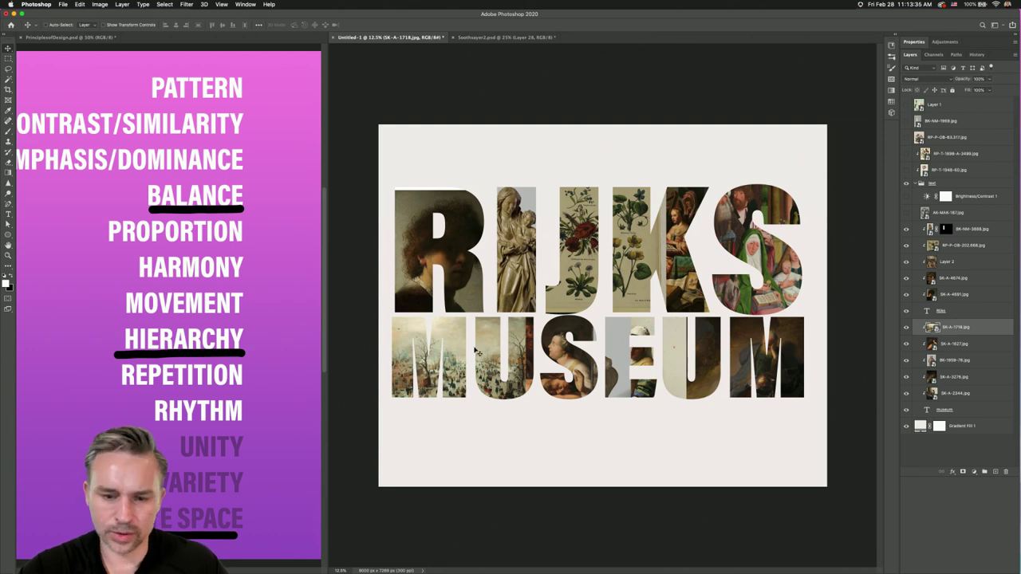
pyautogui.moveTo(477, 352); pyautogui.dragTo(630, 339)
pyautogui.click(953, 344)
pyautogui.moveTo(558, 351); pyautogui.dragTo(435, 364)
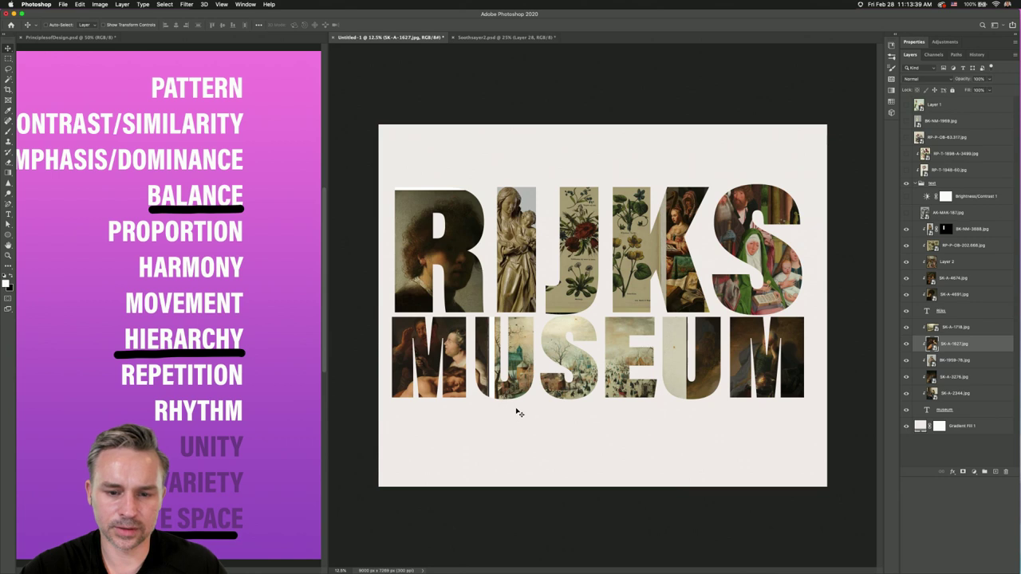
pyautogui.click(954, 328)
pyautogui.moveTo(592, 366)
pyautogui.mouseDown()
pyautogui.moveTo(592, 355)
pyautogui.moveTo(568, 357)
pyautogui.moveTo(642, 375)
pyautogui.moveTo(636, 360)
pyautogui.moveTo(607, 355)
pyautogui.moveTo(559, 370)
pyautogui.moveTo(550, 438)
pyautogui.moveTo(614, 374)
pyautogui.moveTo(551, 369)
pyautogui.moveTo(599, 369)
pyautogui.moveTo(580, 344)
pyautogui.moveTo(542, 375)
pyautogui.moveTo(551, 397)
pyautogui.mouseUp()
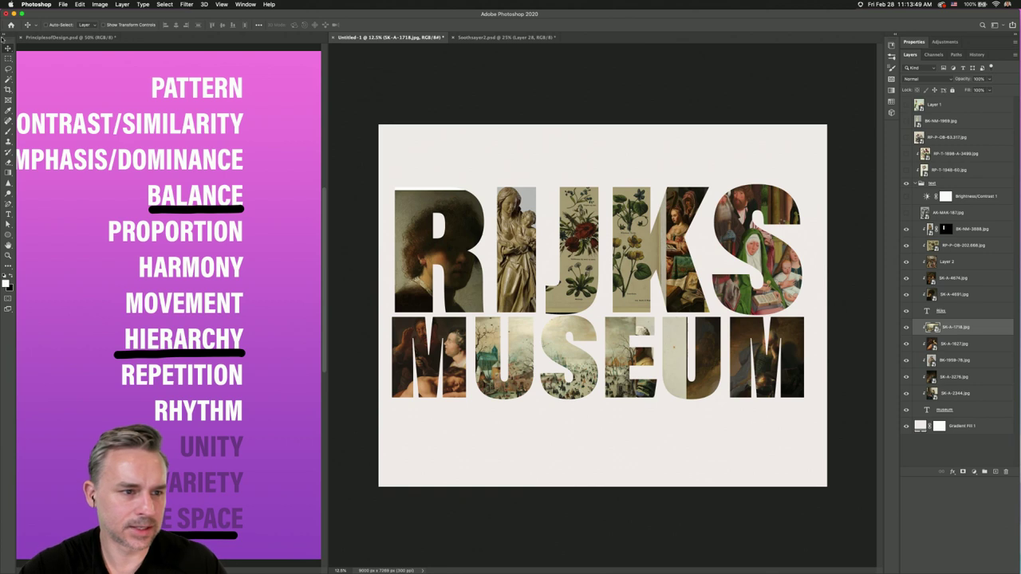
# - Mask the winter landscape to the US letters and the BK-1959-78 image to the E
pyautogui.press('m')
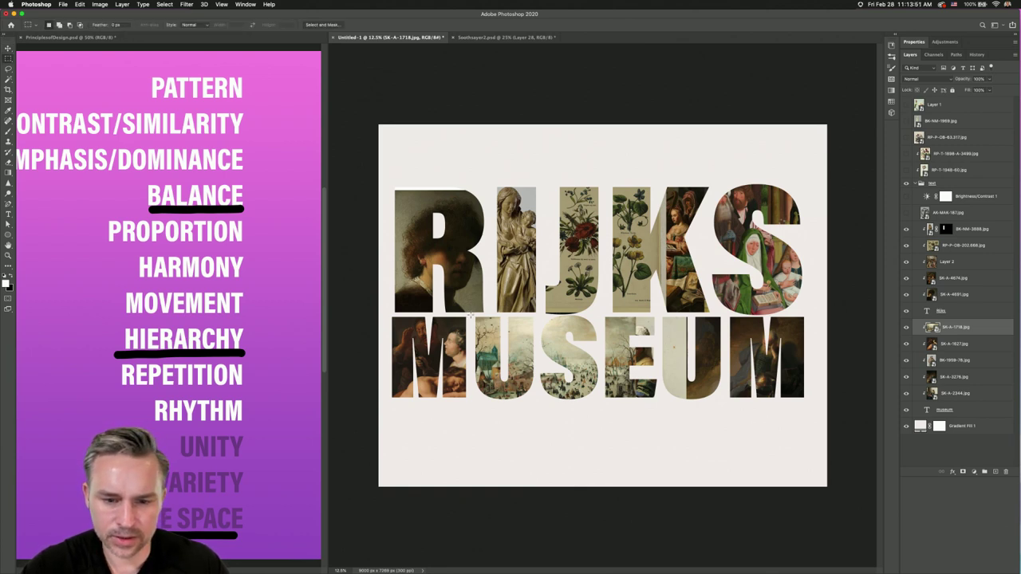
pyautogui.moveTo(471, 316); pyautogui.dragTo(599, 418)
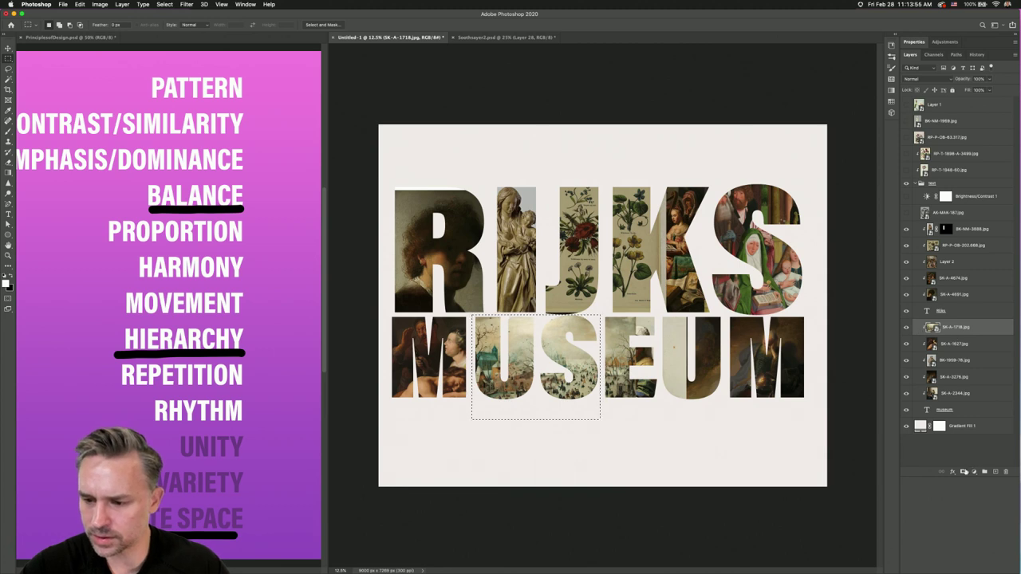
pyautogui.click(963, 471)
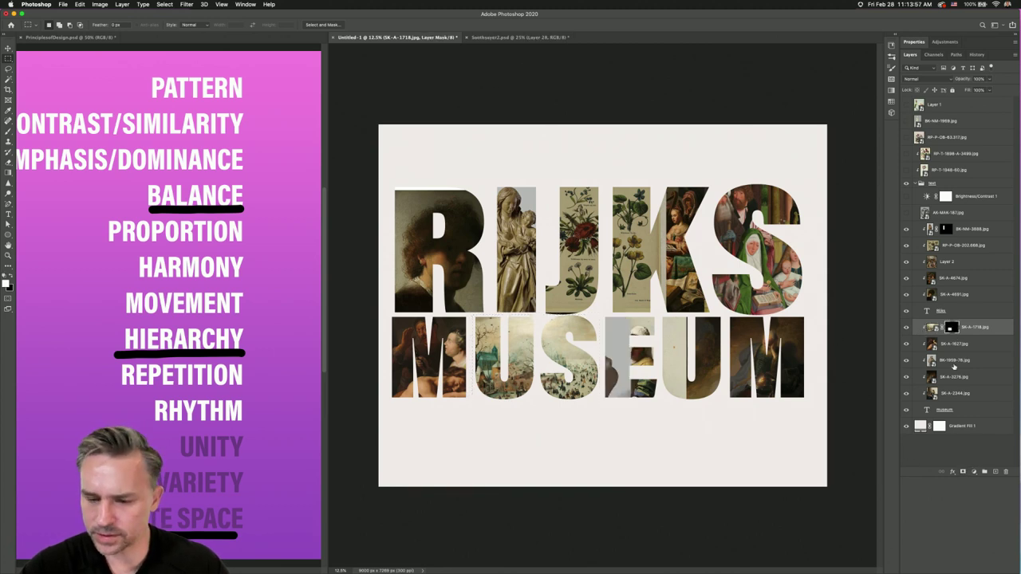
pyautogui.click(955, 361)
pyautogui.press('v')
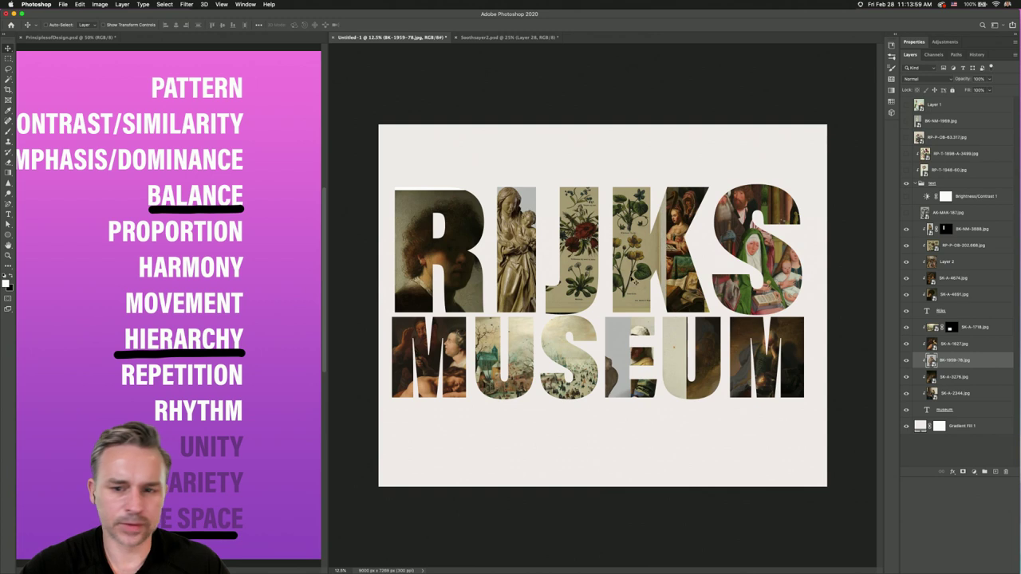
pyautogui.moveTo(569, 290); pyautogui.dragTo(624, 257)
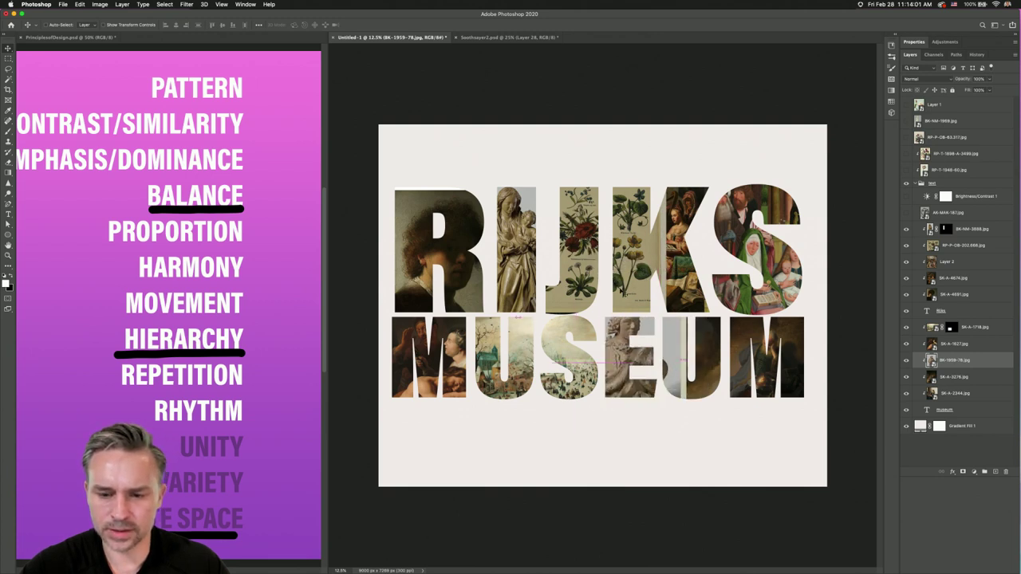
pyautogui.click(7, 59)
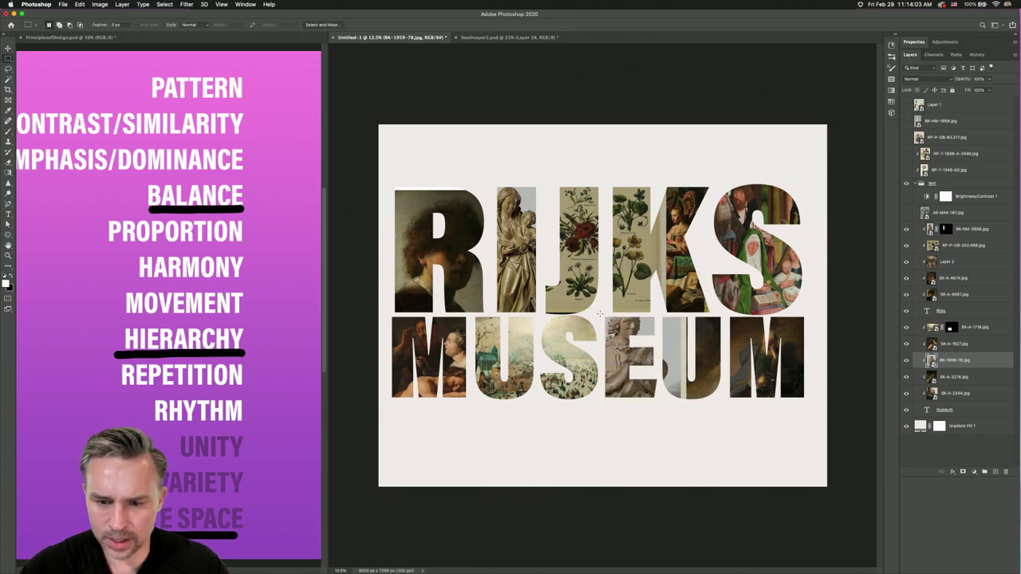
pyautogui.moveTo(600, 313); pyautogui.dragTo(659, 404)
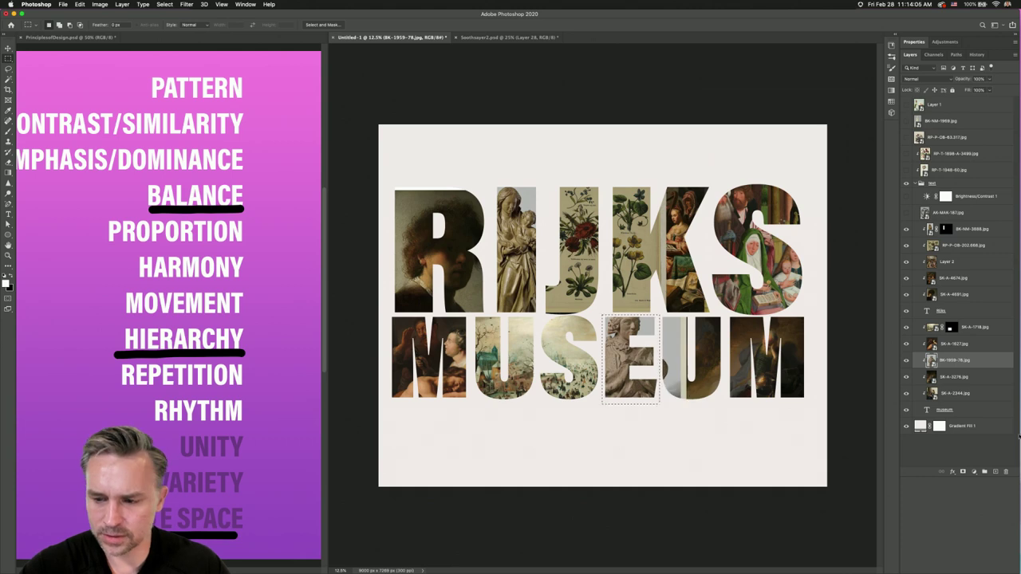
pyautogui.click(961, 473)
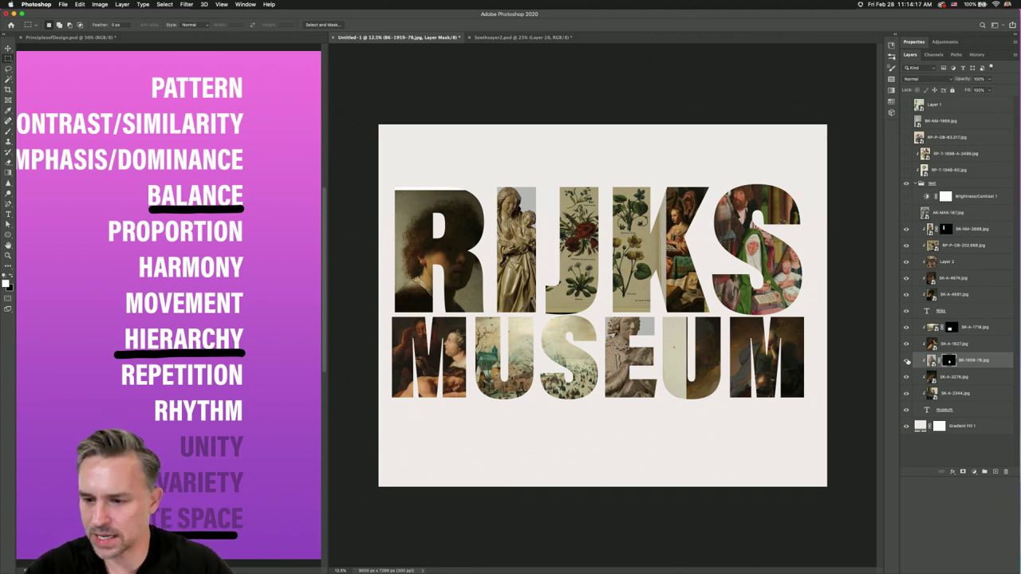
# - Reposition the SK-A-2344 painting inside the second U of MUSEUM
pyautogui.click(906, 394)
pyautogui.click(906, 394)
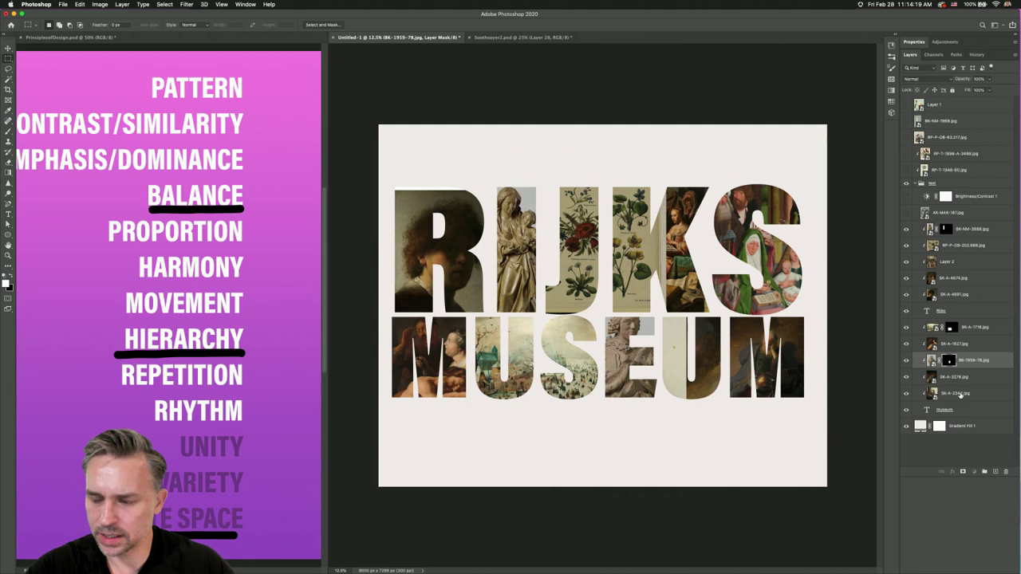
pyautogui.click(961, 395)
pyautogui.press('v')
pyautogui.moveTo(721, 364); pyautogui.dragTo(770, 336)
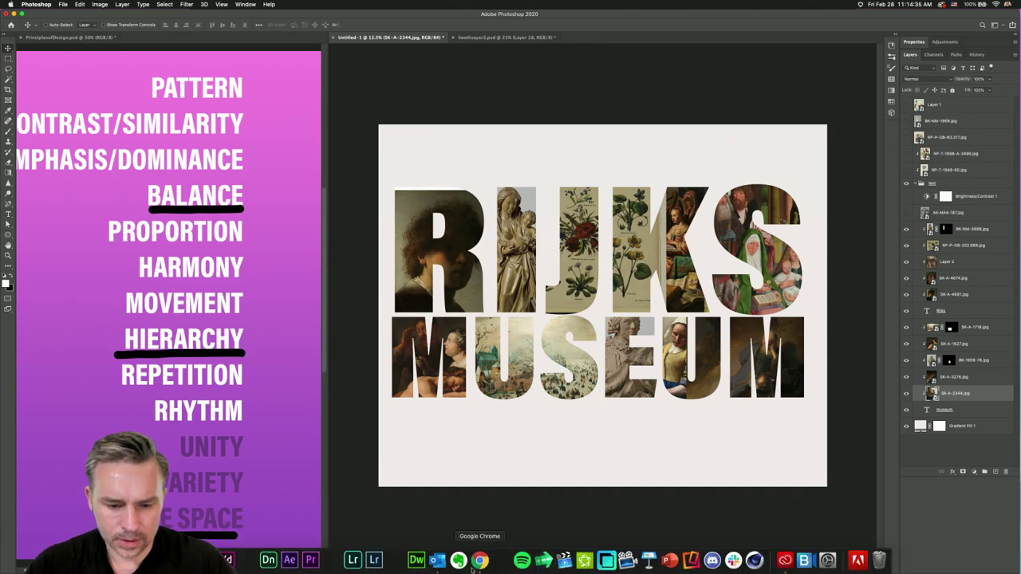
# - Dismiss the clipboard export warning and bring Chrome forward, closing the What will you create? popup
pyautogui.click(478, 558)
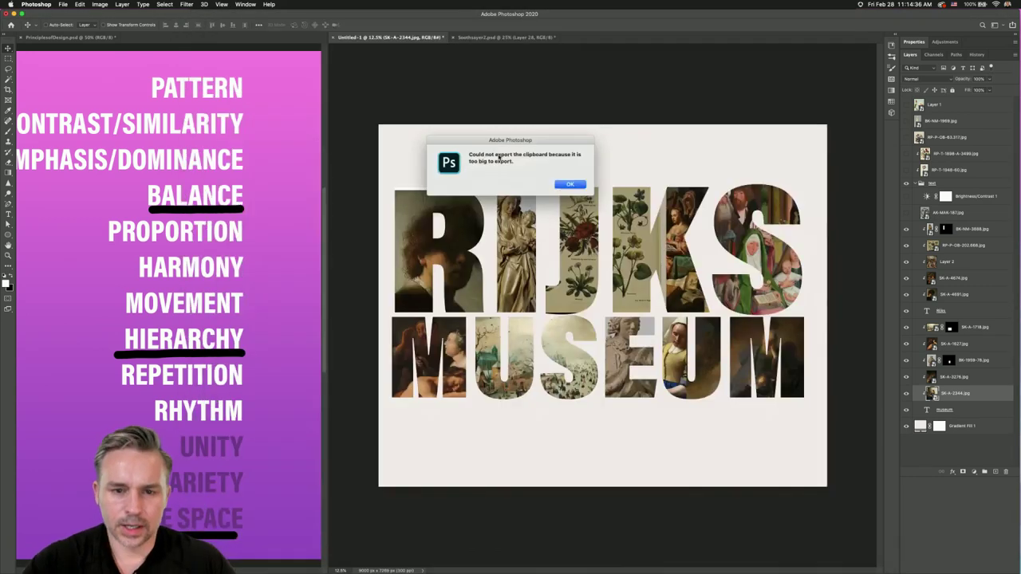
pyautogui.click(570, 183)
pyautogui.click(479, 561)
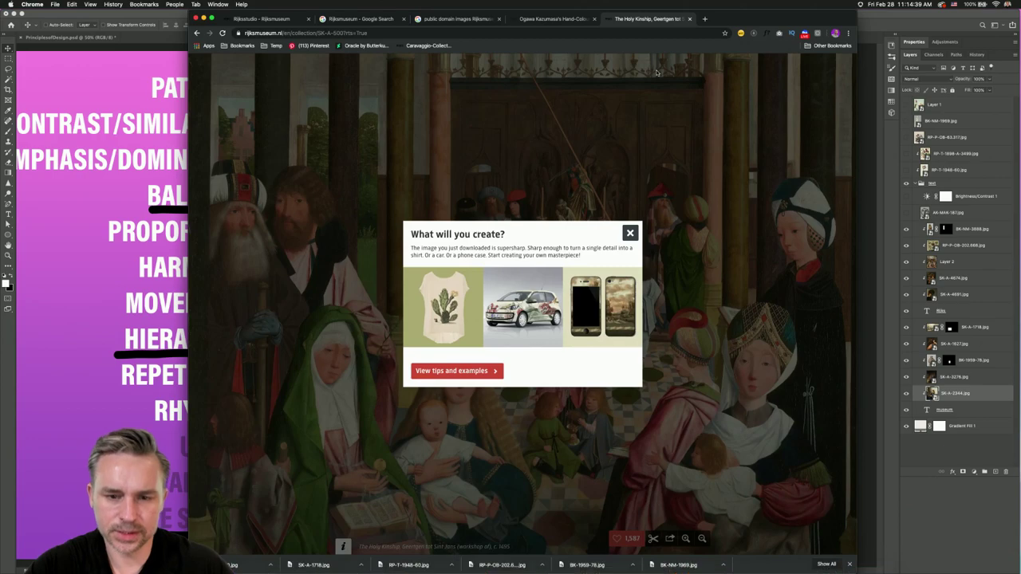
pyautogui.click(451, 185)
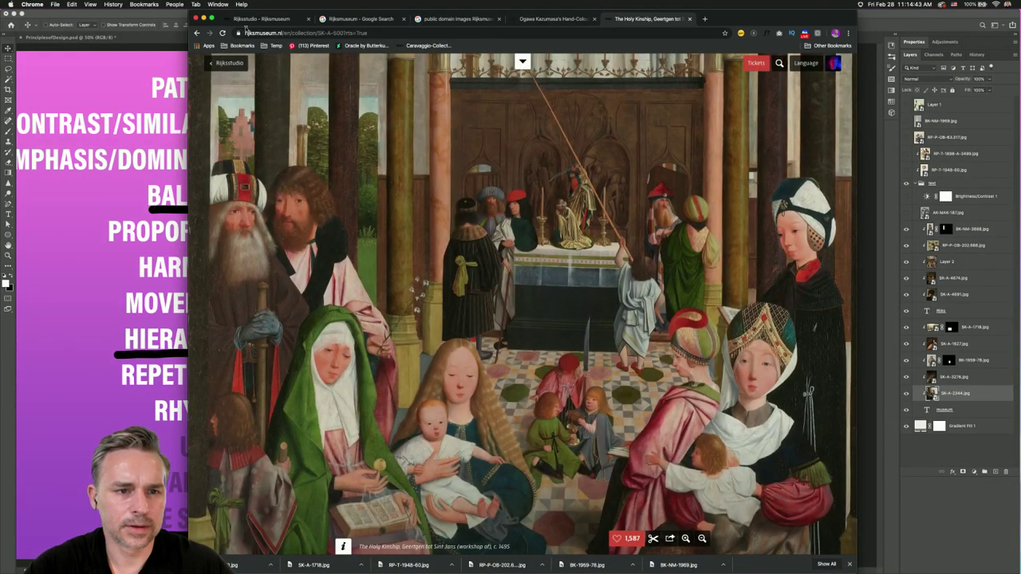
# - Select the Rijksmuseum street address in the Google results, then return to Photoshop
pyautogui.click(263, 19)
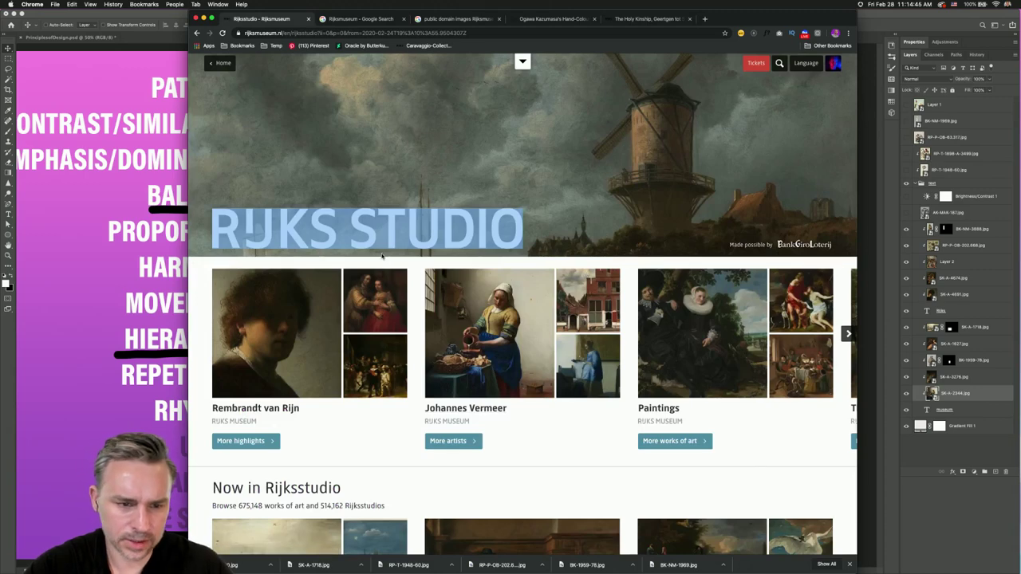
pyautogui.click(332, 20)
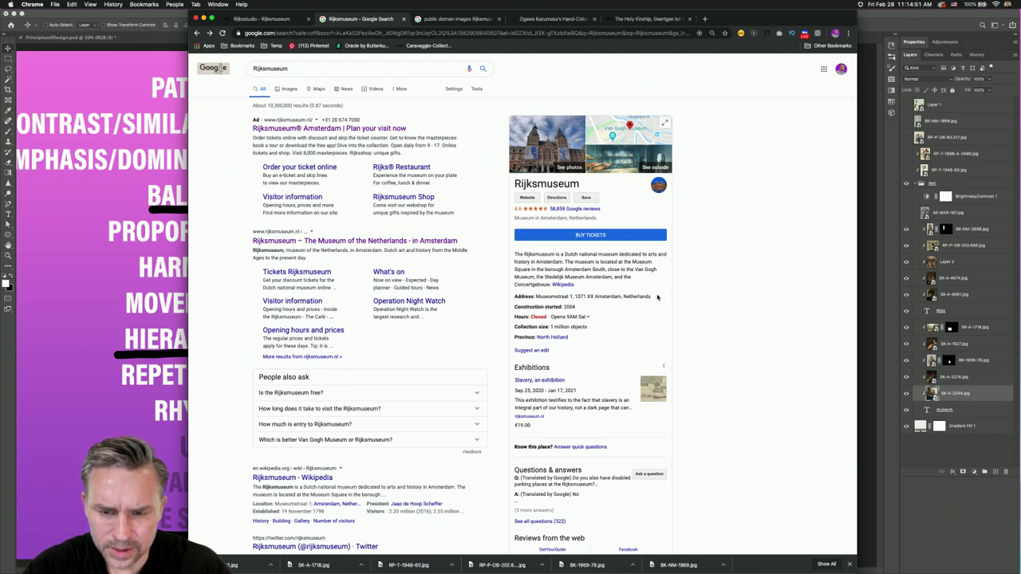
pyautogui.moveTo(658, 297); pyautogui.dragTo(535, 297)
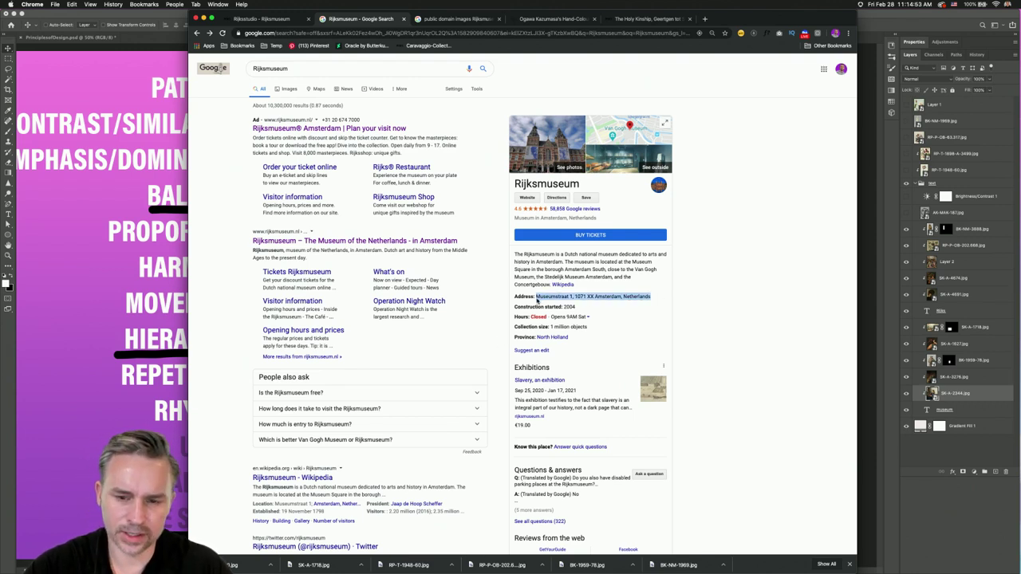
pyautogui.click(868, 13)
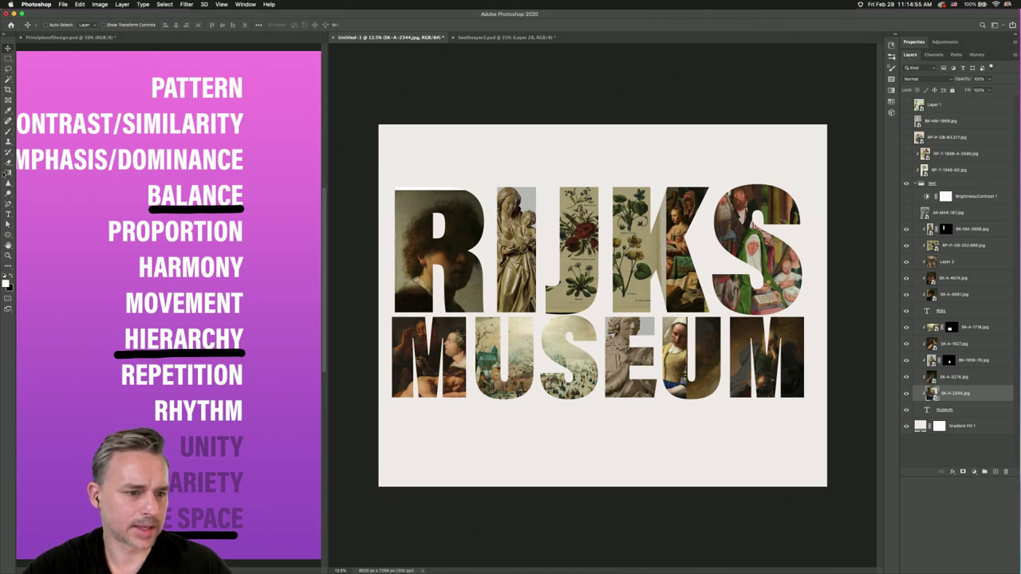
# - Create a new text layer on the canvas and paste the museum's address into it
pyautogui.click(8, 214)
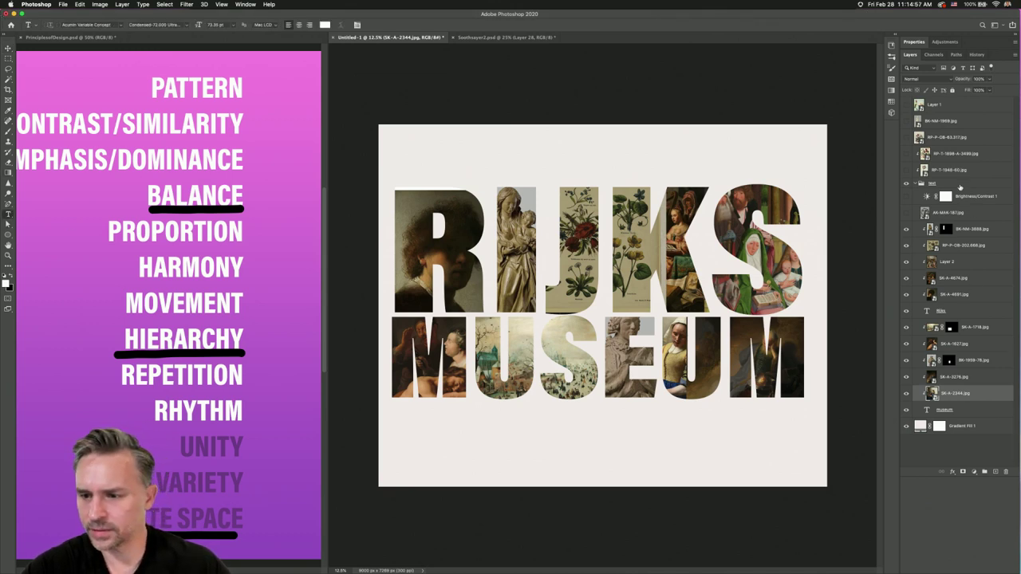
pyautogui.click(963, 213)
pyautogui.click(948, 170)
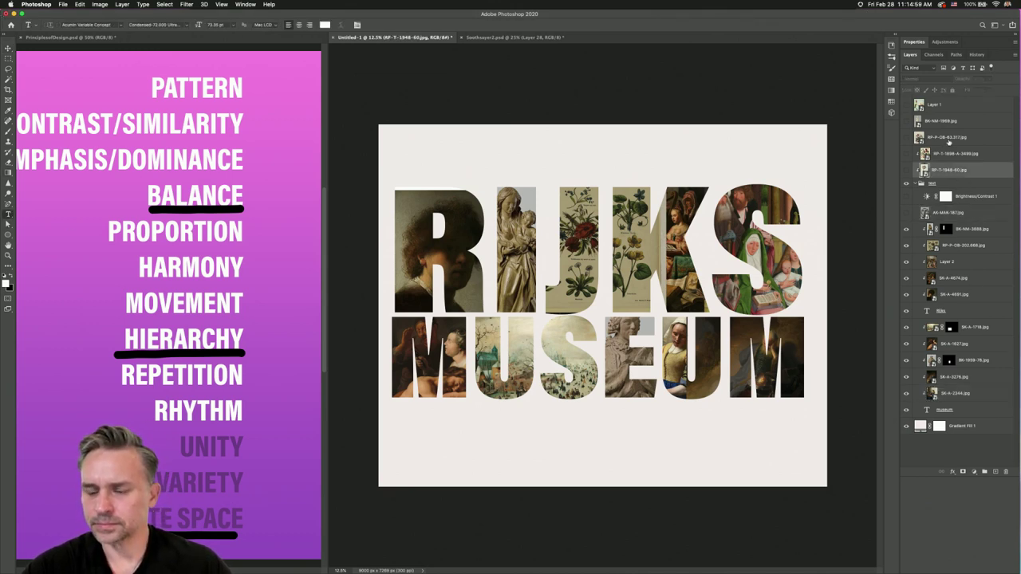
pyautogui.click(948, 139)
pyautogui.click(467, 151)
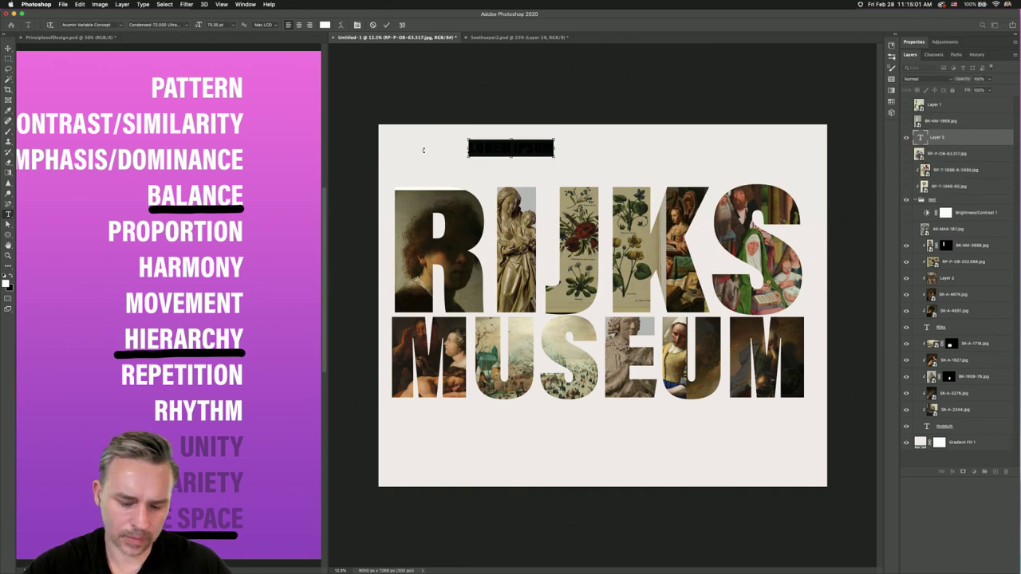
pyautogui.write('MUSEUMSTRAAT 1, 1071 XX AMSTERDAM, NETHERLANDS')
# - Style the address text black, Light weight, 36 pt
pyautogui.press('cmd+a')
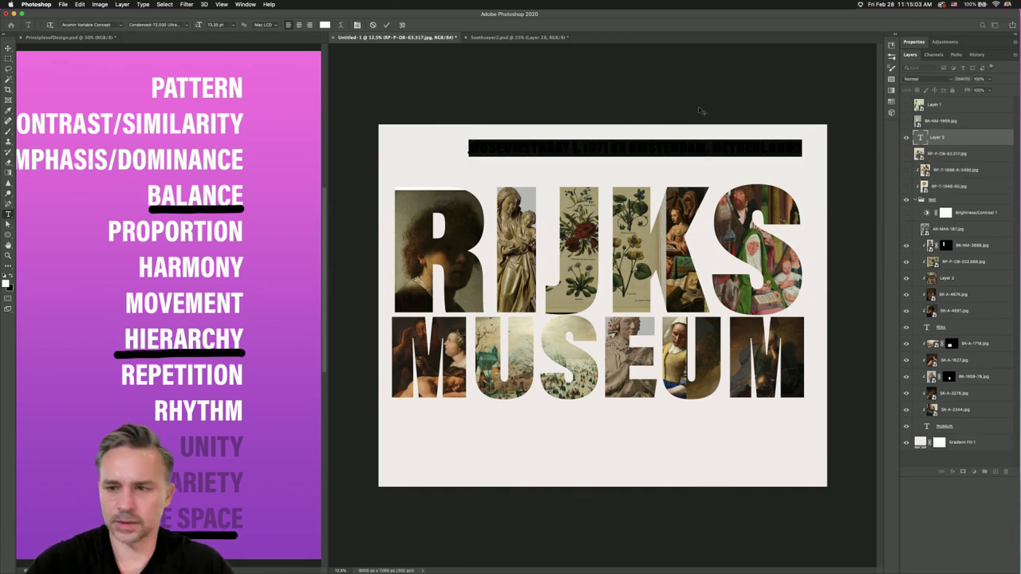
pyautogui.click(914, 42)
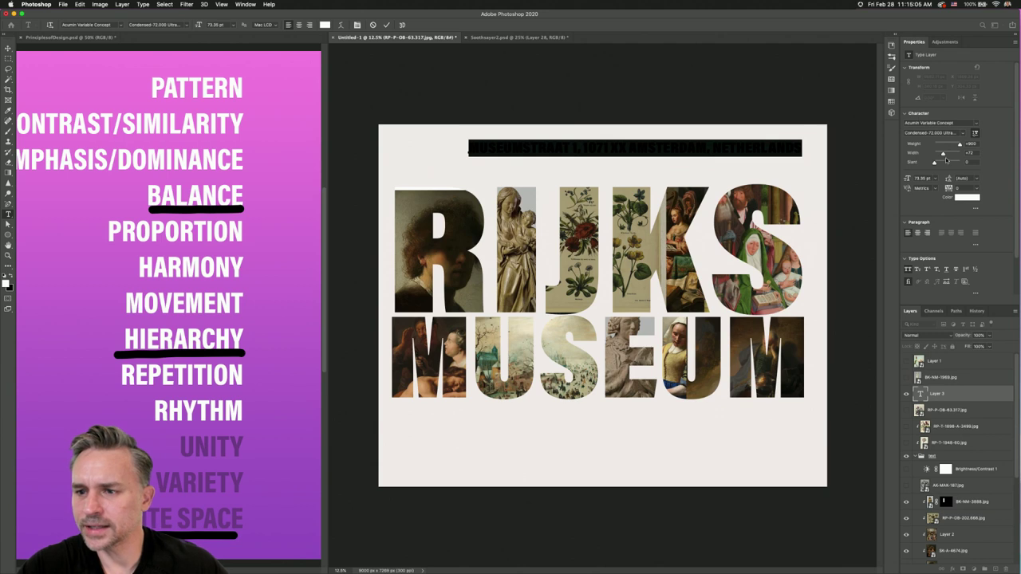
pyautogui.click(966, 197)
pyautogui.moveTo(470, 259); pyautogui.dragTo(452, 305)
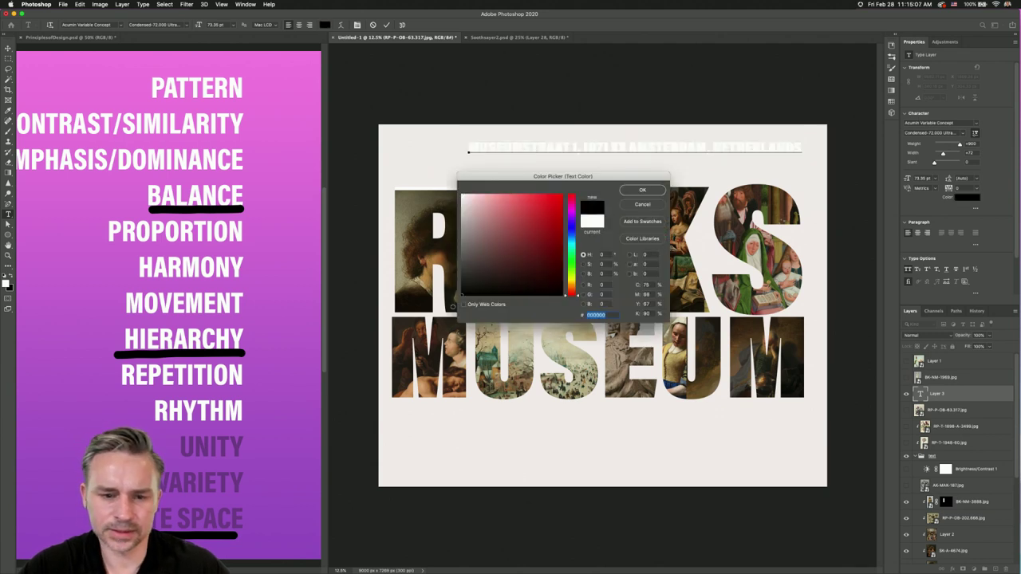
pyautogui.click(642, 190)
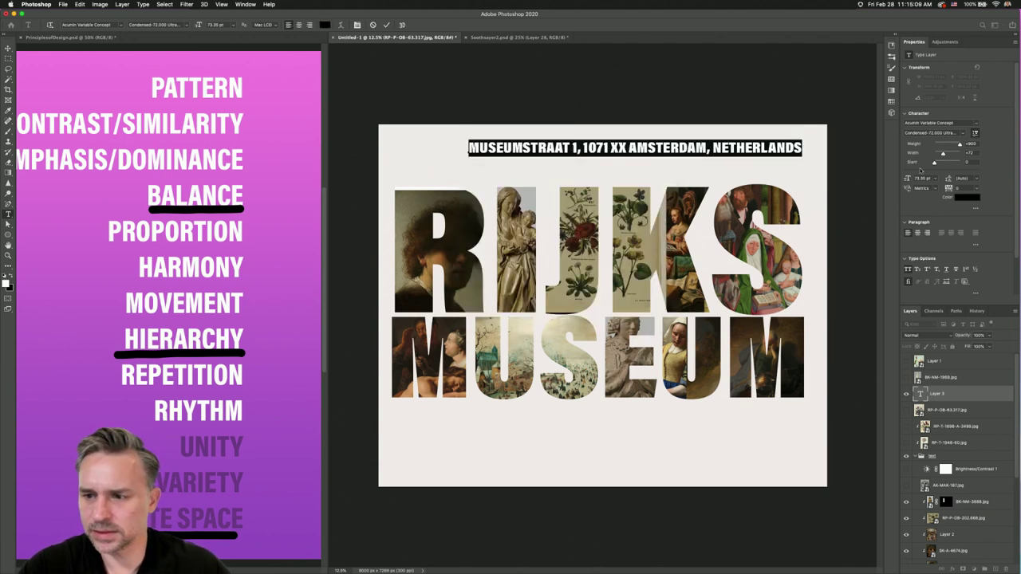
pyautogui.click(941, 145)
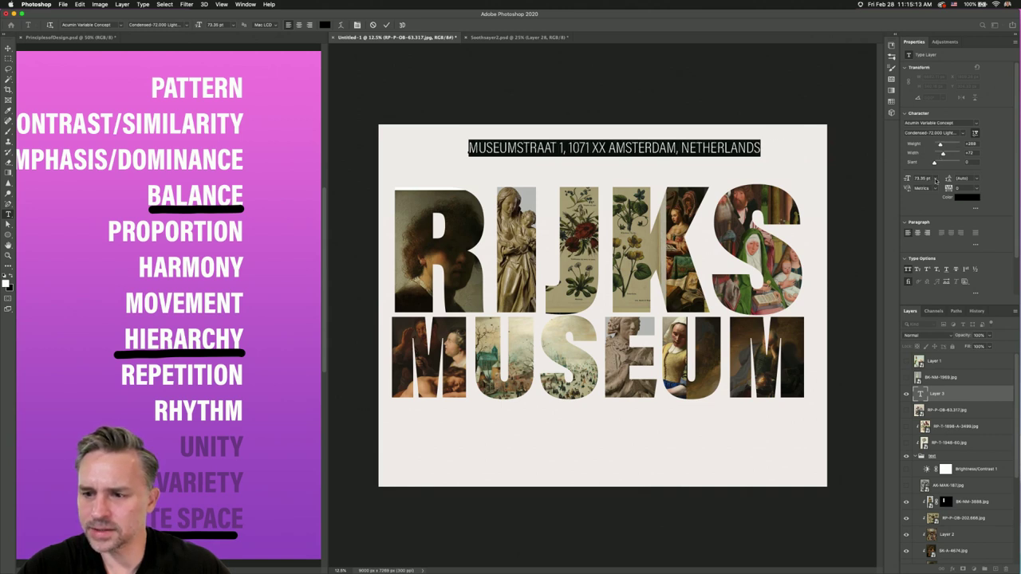
pyautogui.click(936, 180)
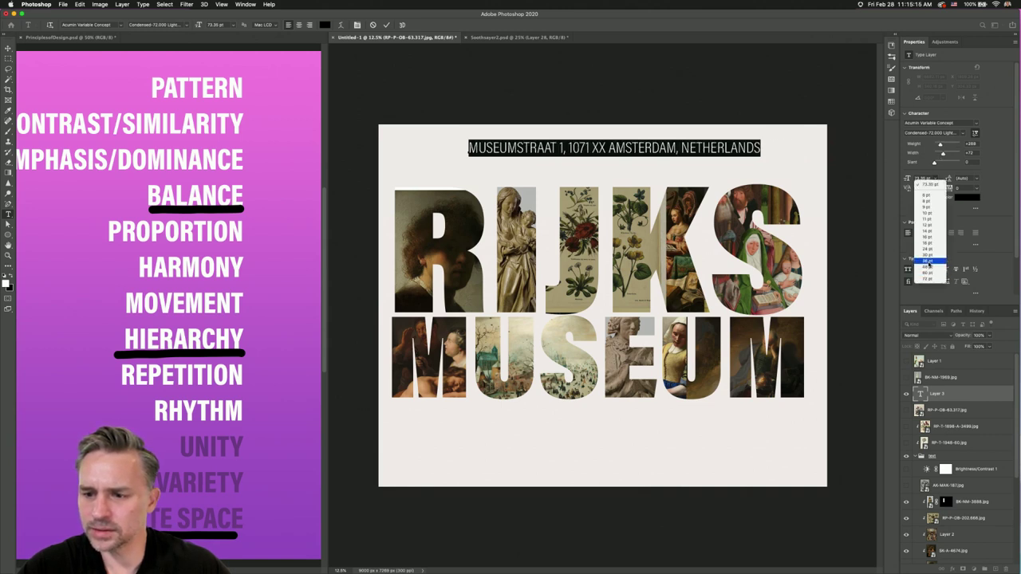
pyautogui.click(928, 262)
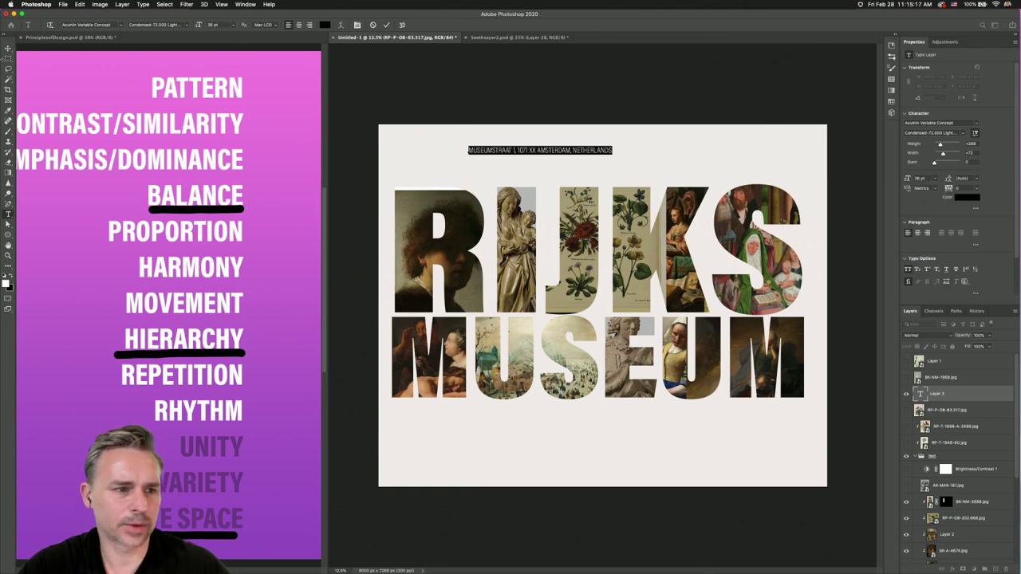
# - Move and resize the address line to sit right-aligned beneath MUSEUM
pyautogui.click(8, 48)
pyautogui.moveTo(497, 154); pyautogui.dragTo(632, 435)
pyautogui.hotkey('ctrl', 't')
pyautogui.press('Return')
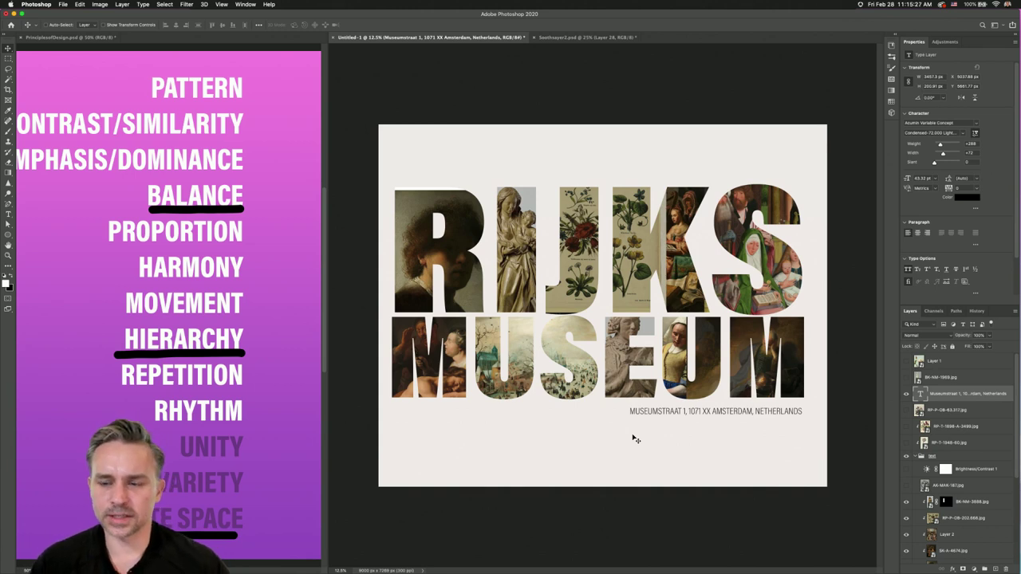
# - Save the design to the computer's Desktop as Museum.psd
pyautogui.press('super+s')
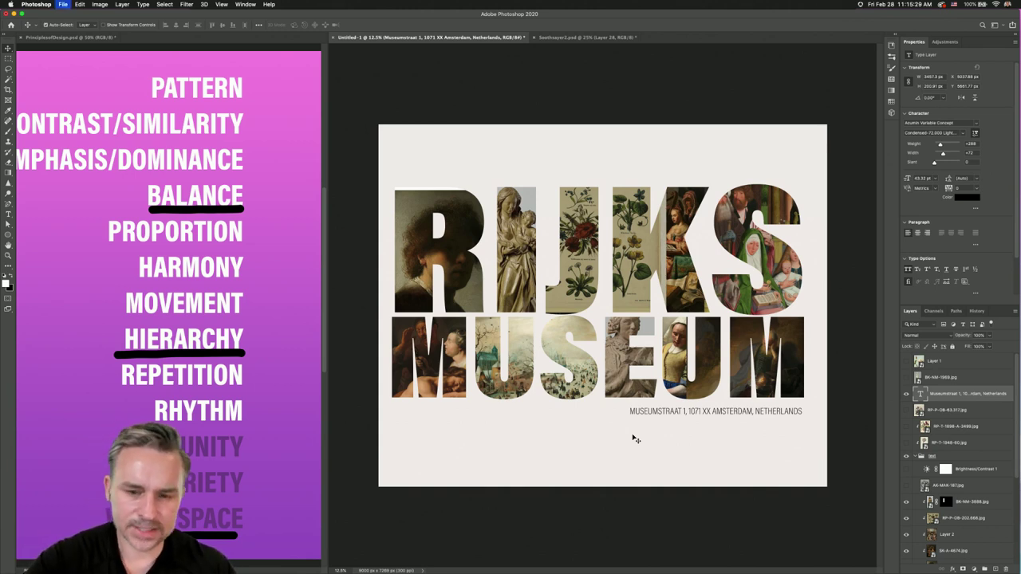
pyautogui.click(391, 275)
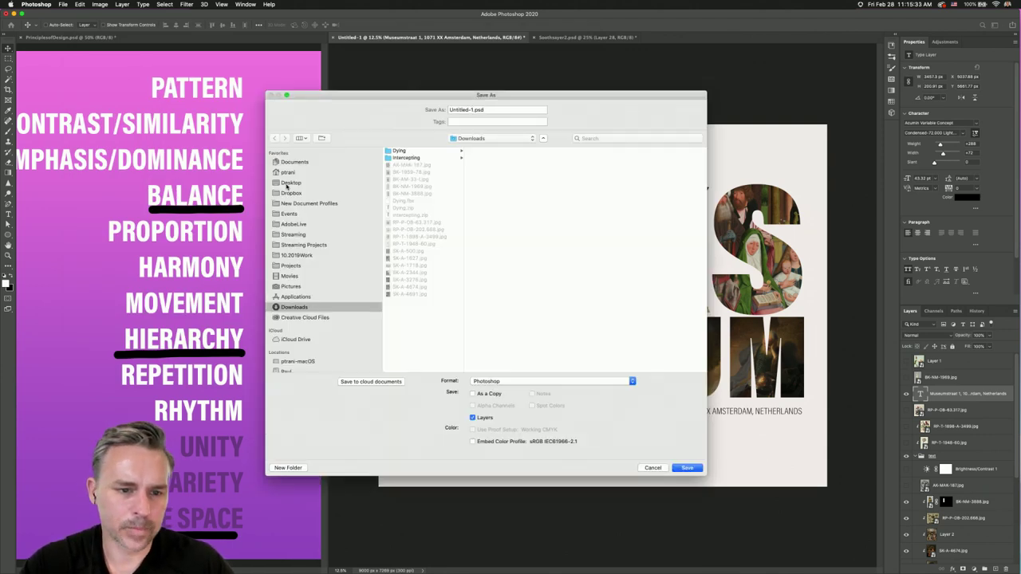
pyautogui.click(288, 184)
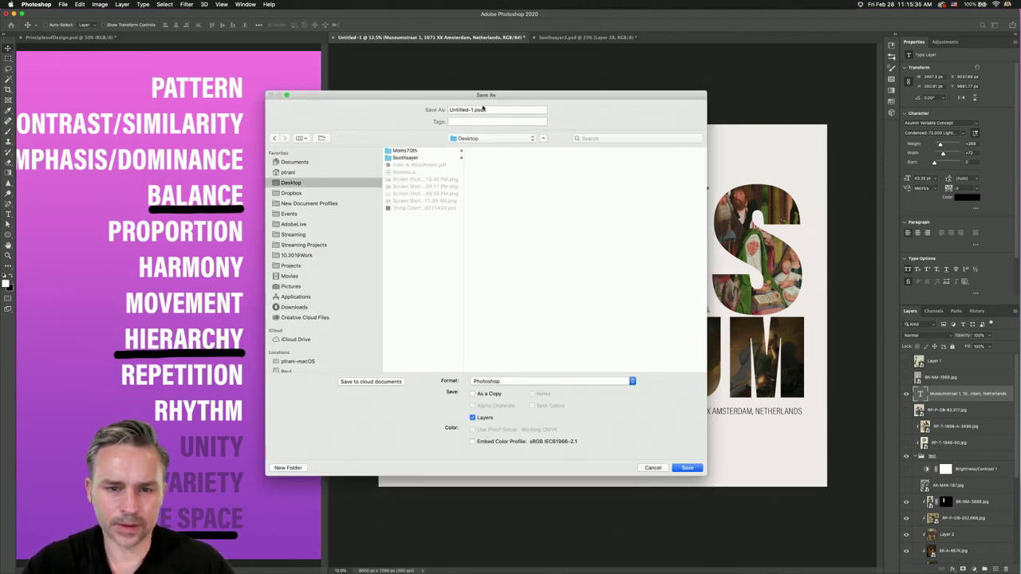
pyautogui.click(472, 109)
pyautogui.write('Museum')
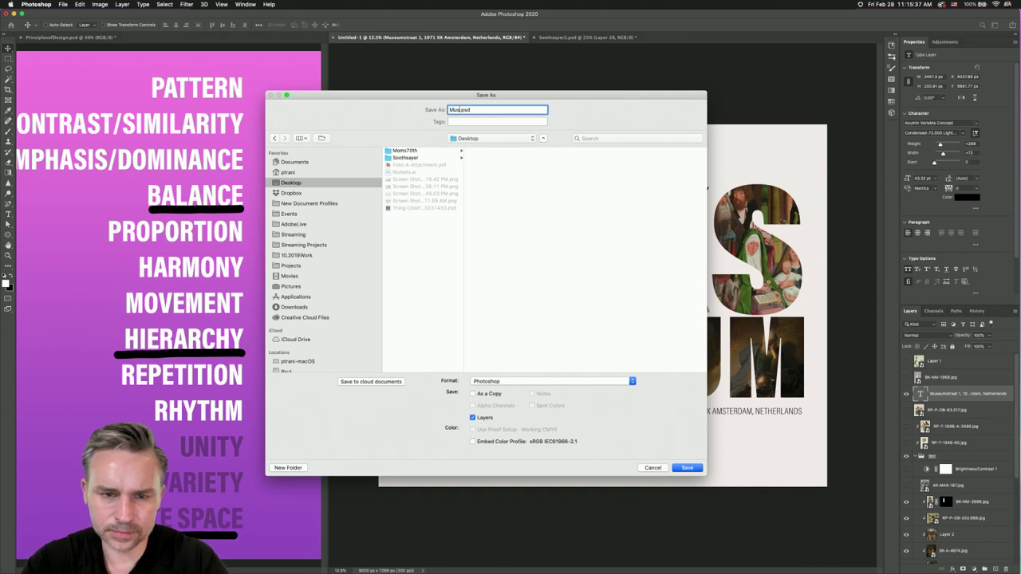
pyautogui.press('Return')
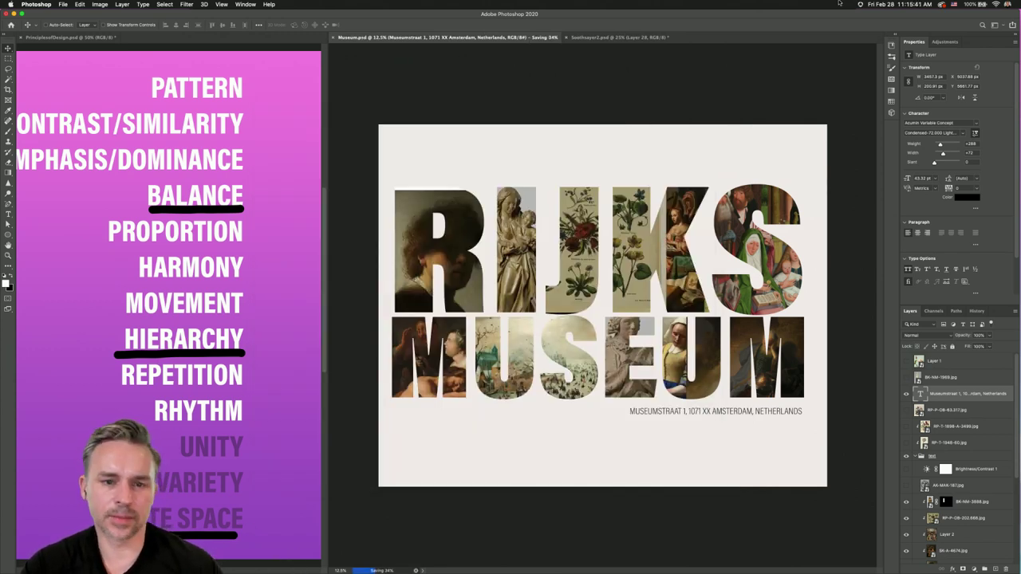
# - Switch to the design-principles document and dismiss the repeated no-layer-selected warnings
pyautogui.click(282, 157)
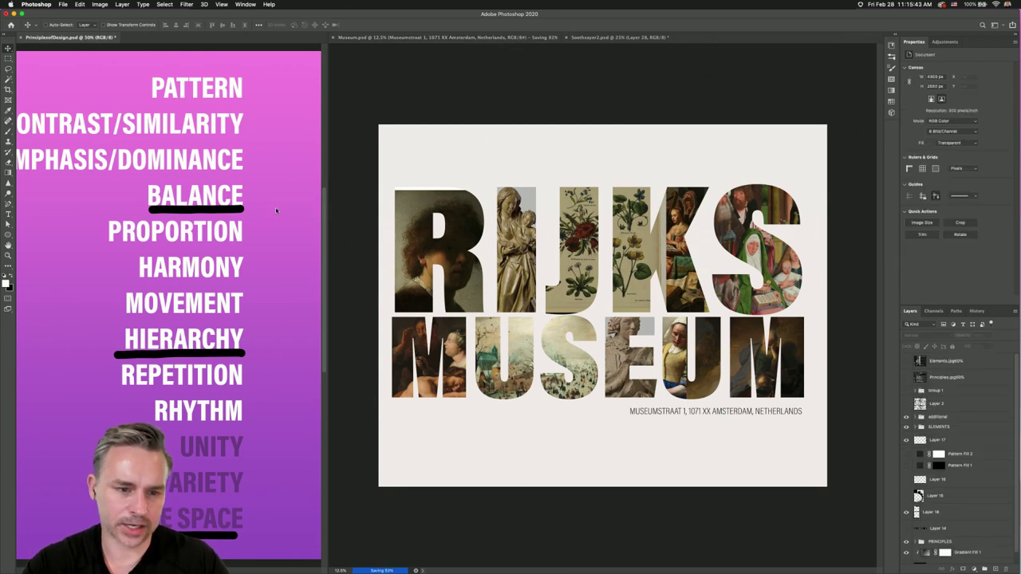
pyautogui.click(122, 299)
pyautogui.press('Return')
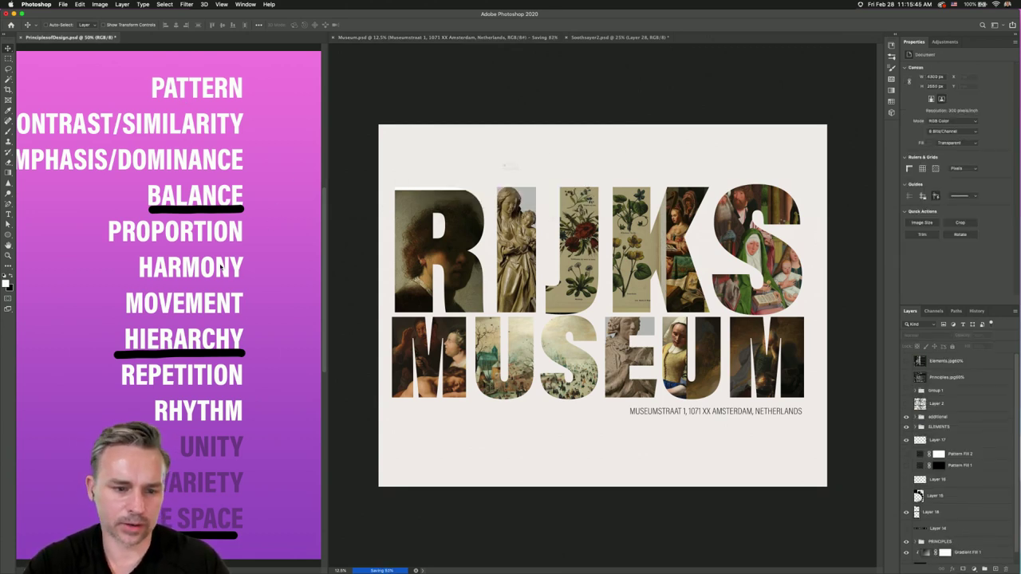
pyautogui.click(511, 201)
pyautogui.press('Return')
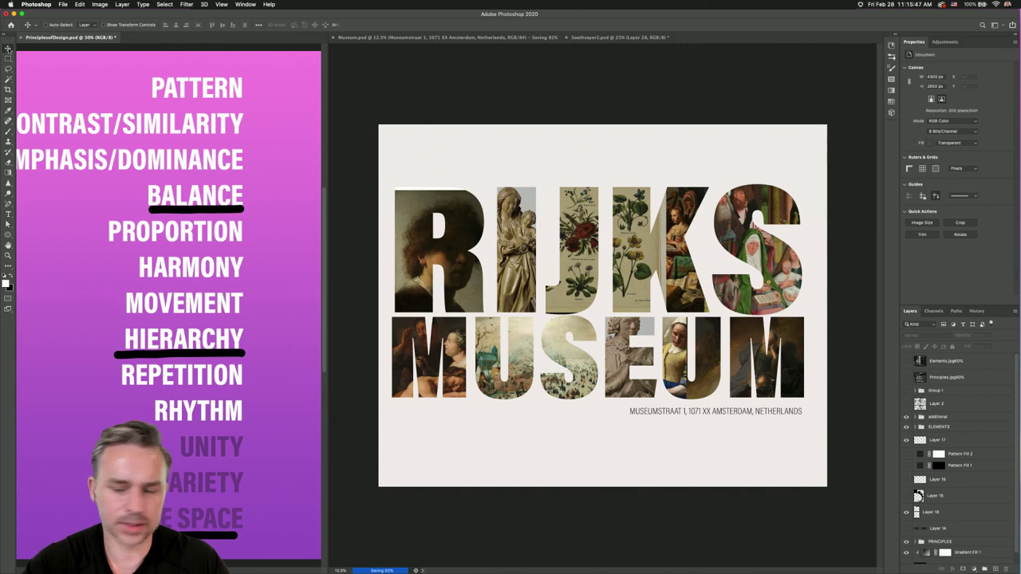
pyautogui.click(251, 255)
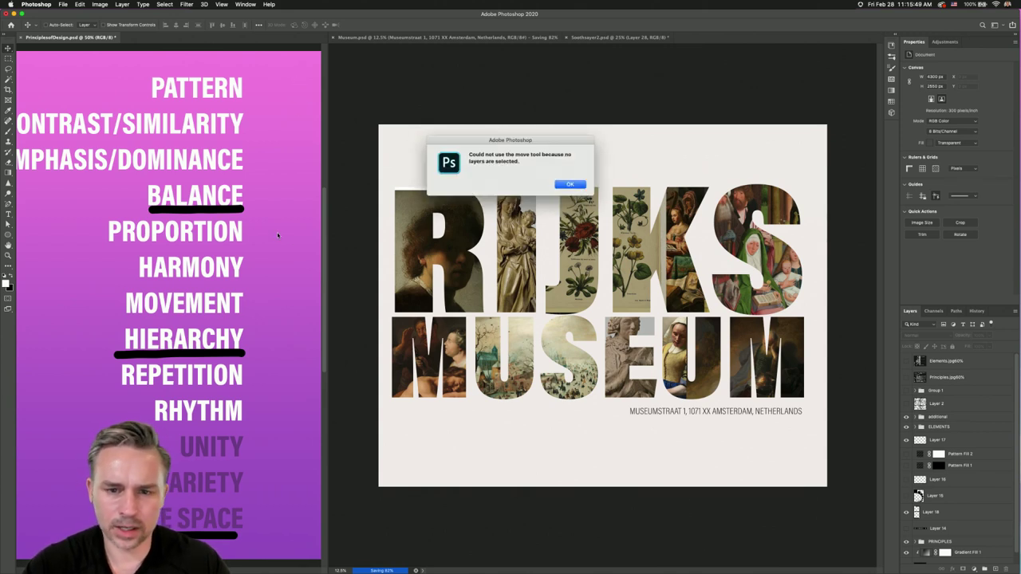
pyautogui.press('Return')
# - Select Layer 18 in the principles document's layer list
pyautogui.scroll(-1, 957, 459)
pyautogui.scroll(-3, 168, 303)
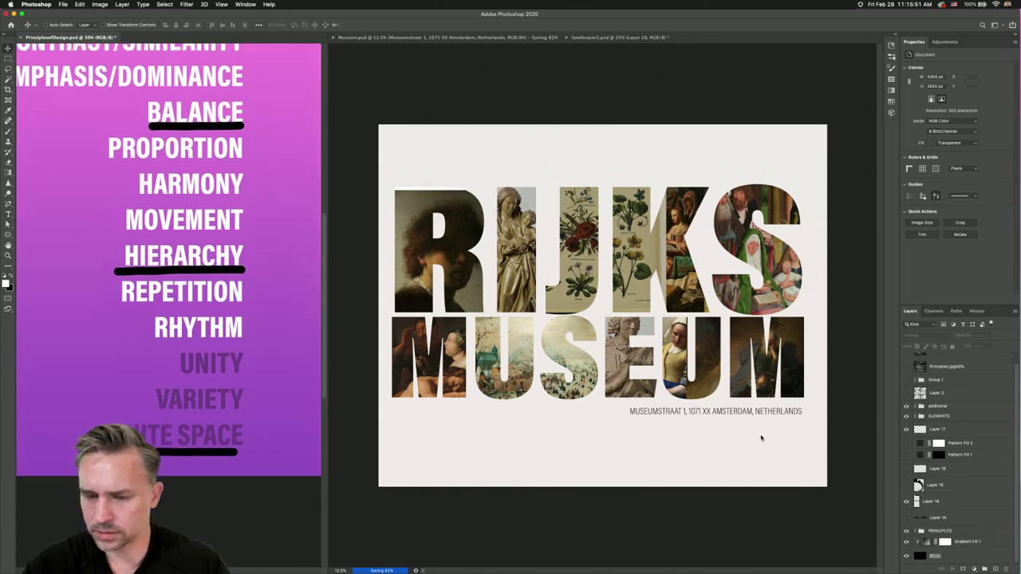
pyautogui.scroll(-3, 206, 180)
pyautogui.click(941, 501)
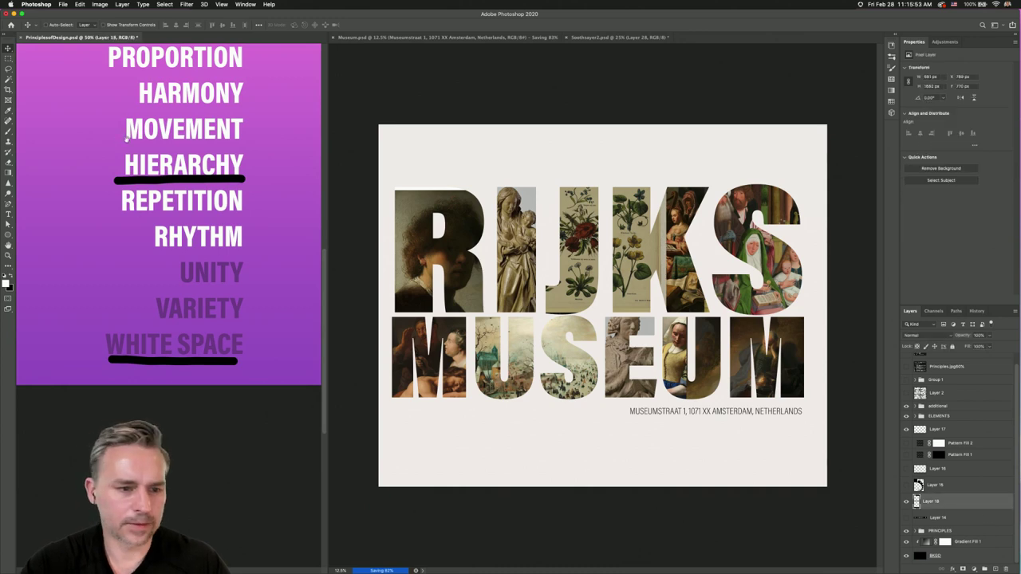
pyautogui.scroll(6, 184, 303)
pyautogui.hscroll(5, 193, 335)
pyautogui.scroll(-1, 98, 354)
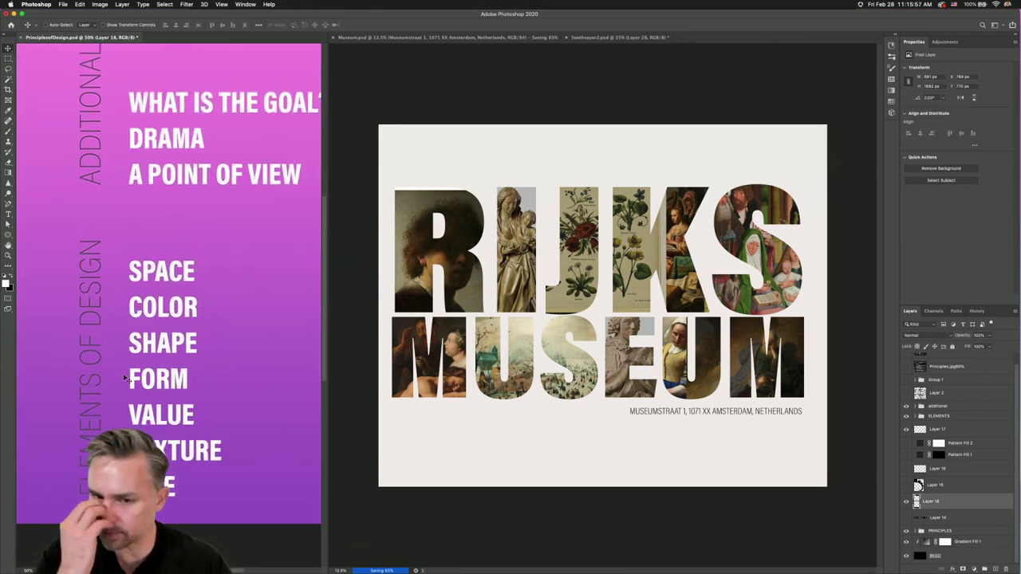
# - Return to the RIJKS MUSEUM design, dismiss the 2 GB save error and select a letter artwork layer
pyautogui.click(612, 264)
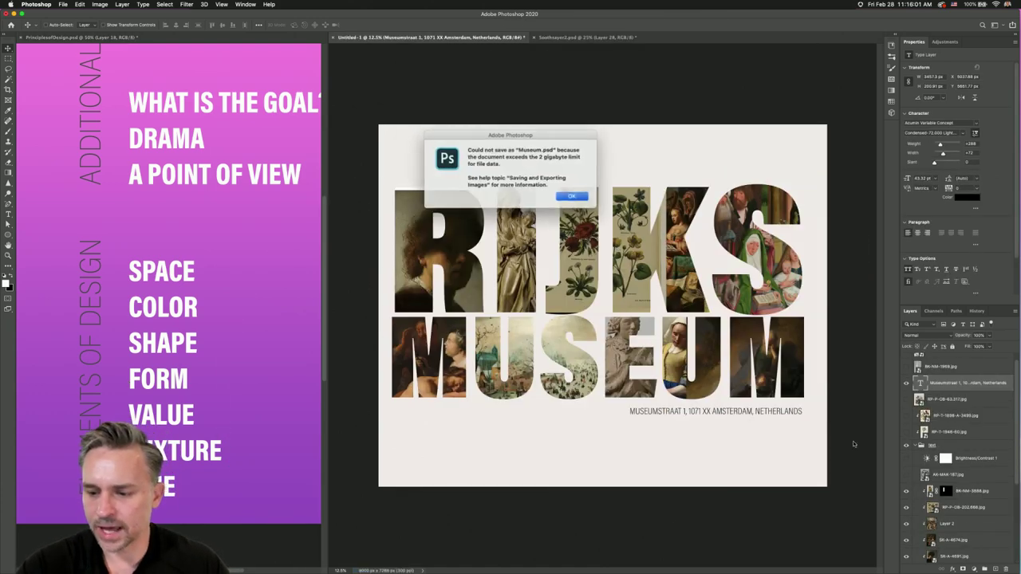
pyautogui.click(570, 196)
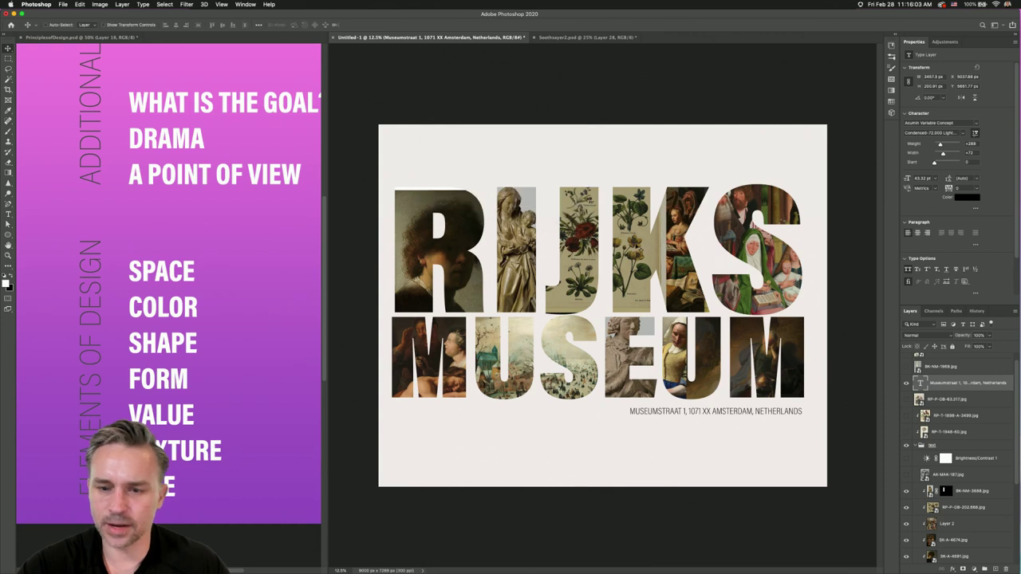
pyautogui.click(975, 491)
pyautogui.scroll(-8, 954, 503)
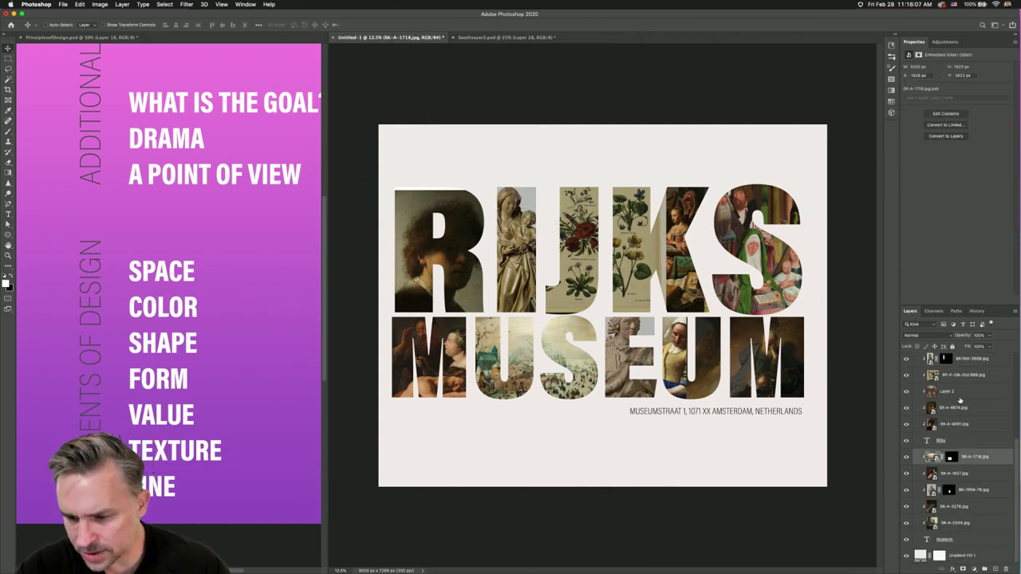
# - Delete Brightness/Contrast 1 and Layer 1 from the RP-P-OB-202.668 print and save the .psb
pyautogui.click(957, 392)
pyautogui.click(953, 378)
pyautogui.click(906, 376)
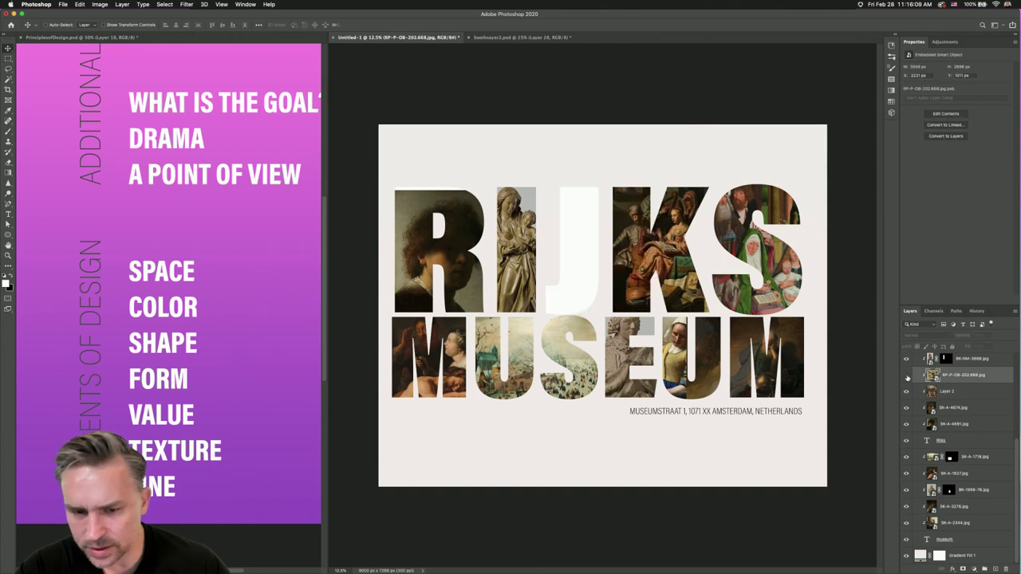
pyautogui.click(907, 375)
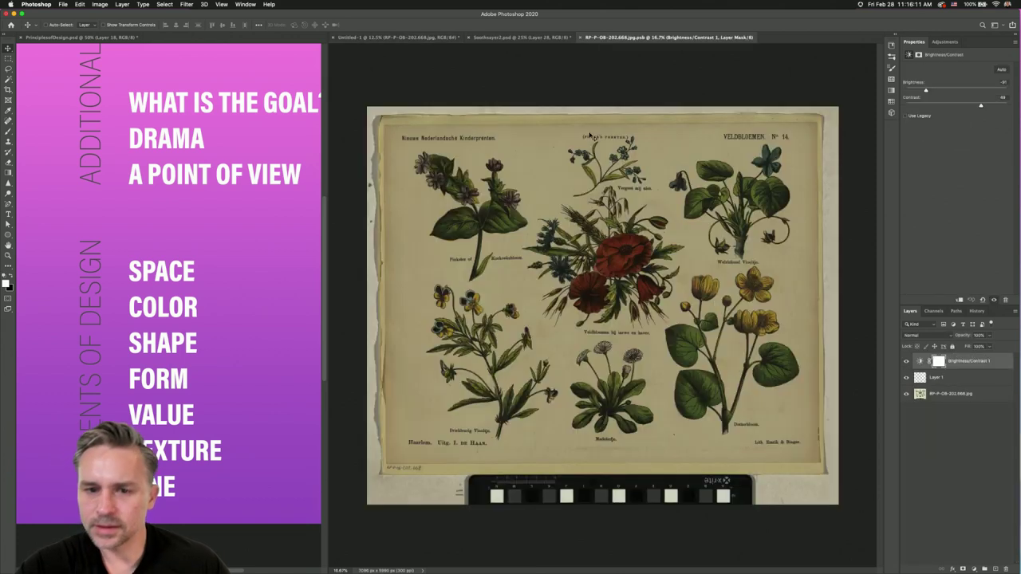
pyautogui.click(906, 361)
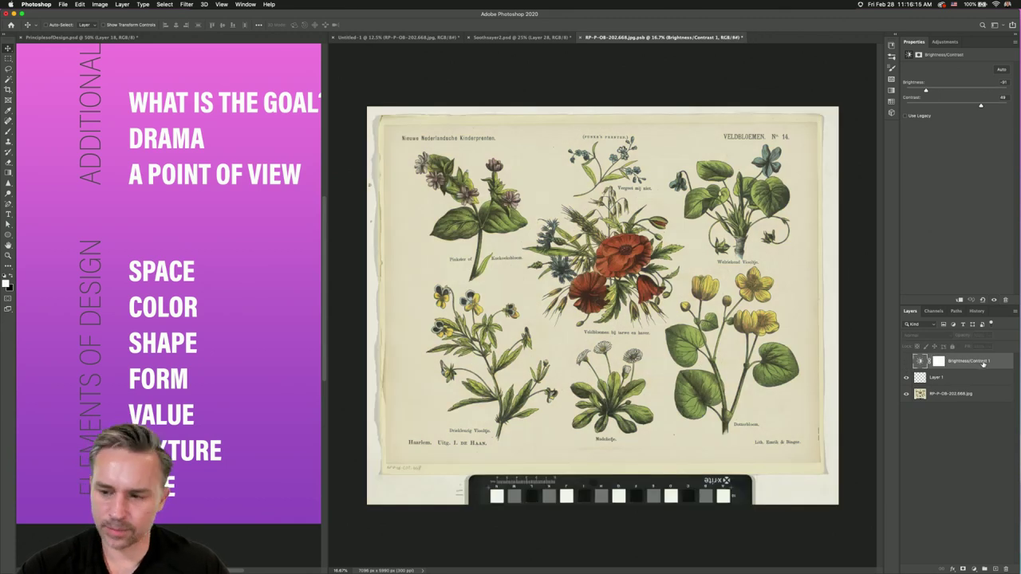
pyautogui.click(974, 379)
pyautogui.click(1008, 569)
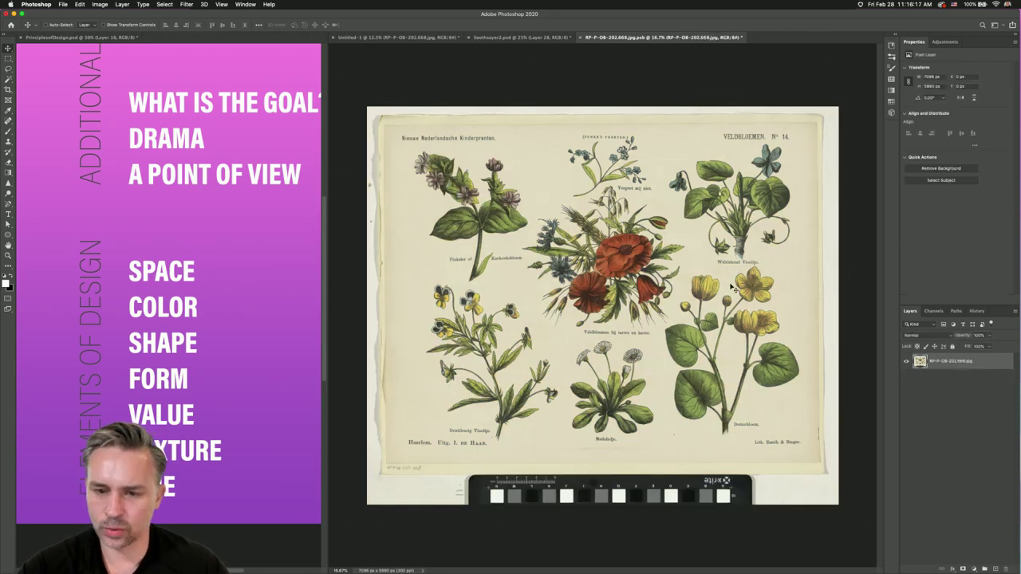
pyautogui.press('cmd+s')
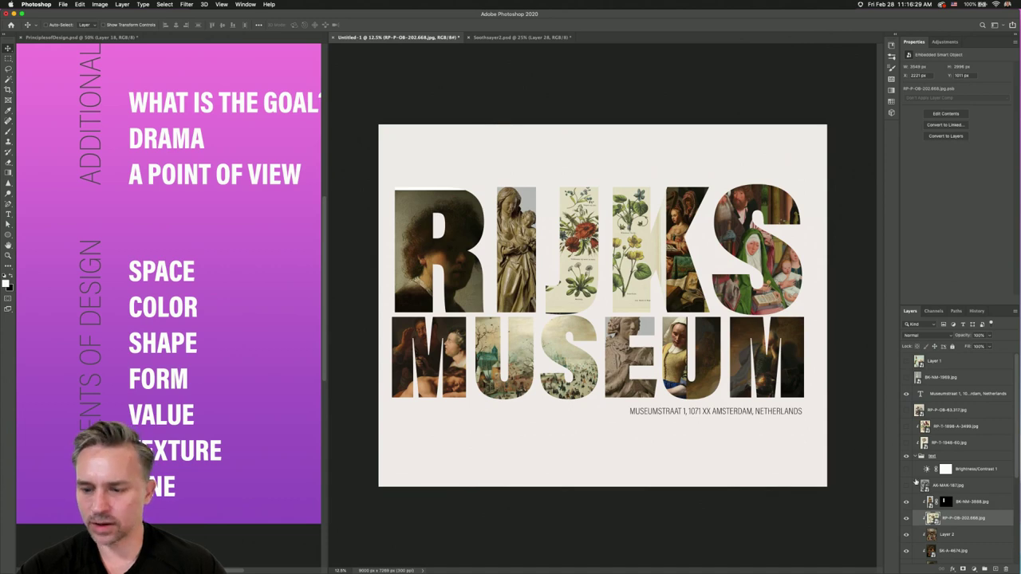
# - Clip the Brightness/Contrast adjustment to the J artwork layer and invert its mask to black
pyautogui.click(906, 470)
pyautogui.click(980, 477)
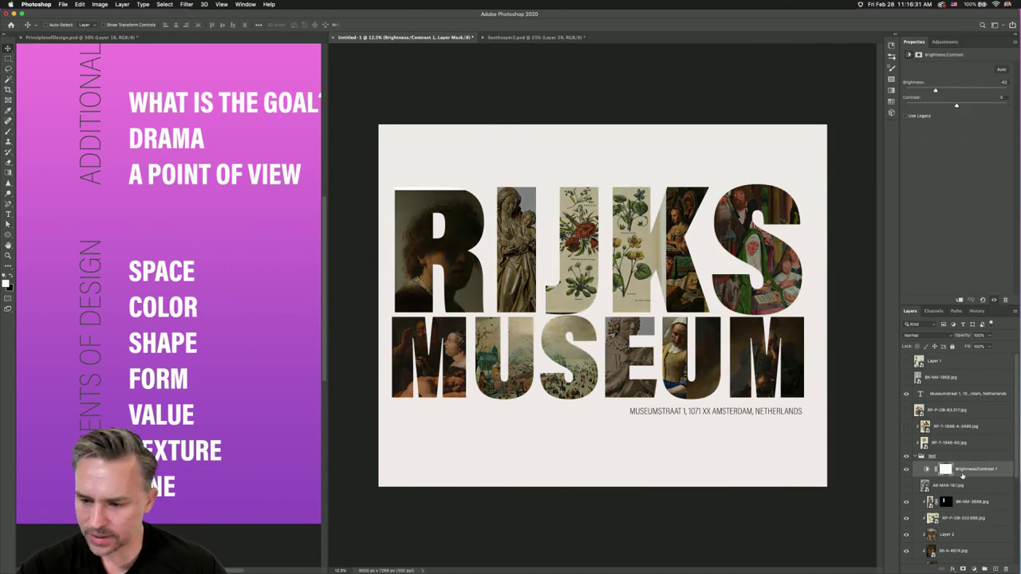
pyautogui.moveTo(962, 474); pyautogui.dragTo(969, 513)
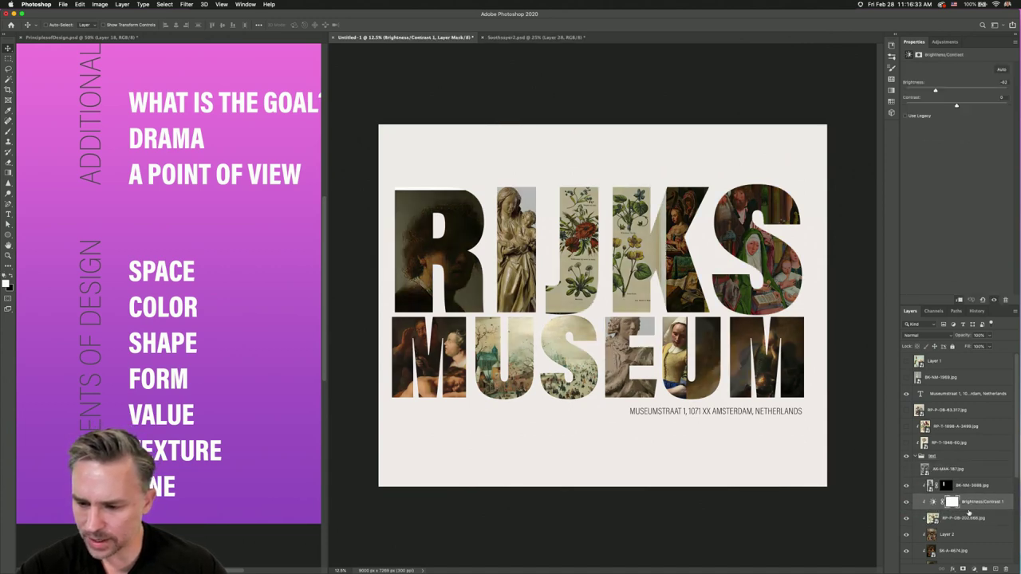
pyautogui.keyDown('alt'); pyautogui.click(973, 508); pyautogui.keyUp('alt')
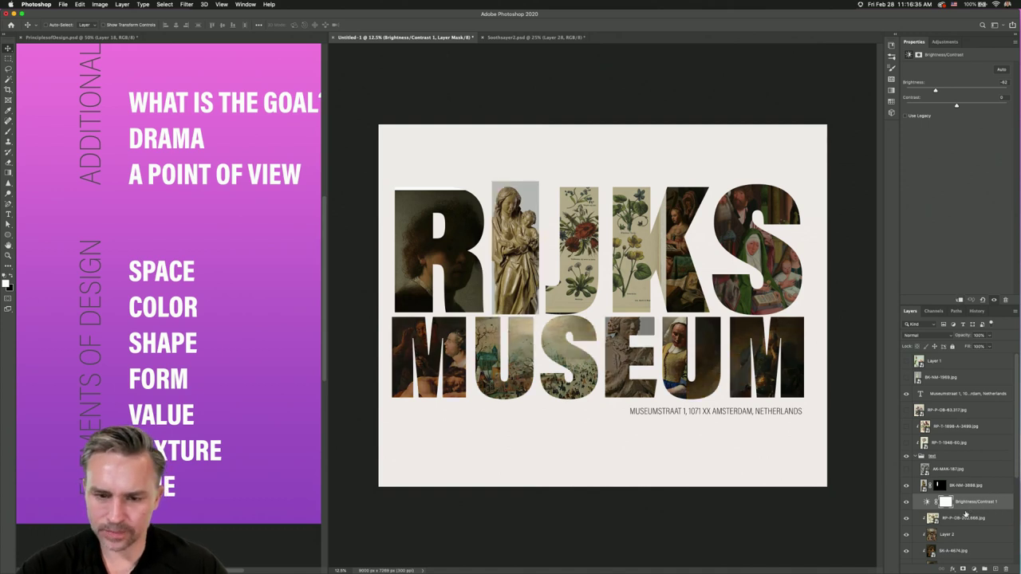
pyautogui.click(906, 501)
pyautogui.click(906, 501)
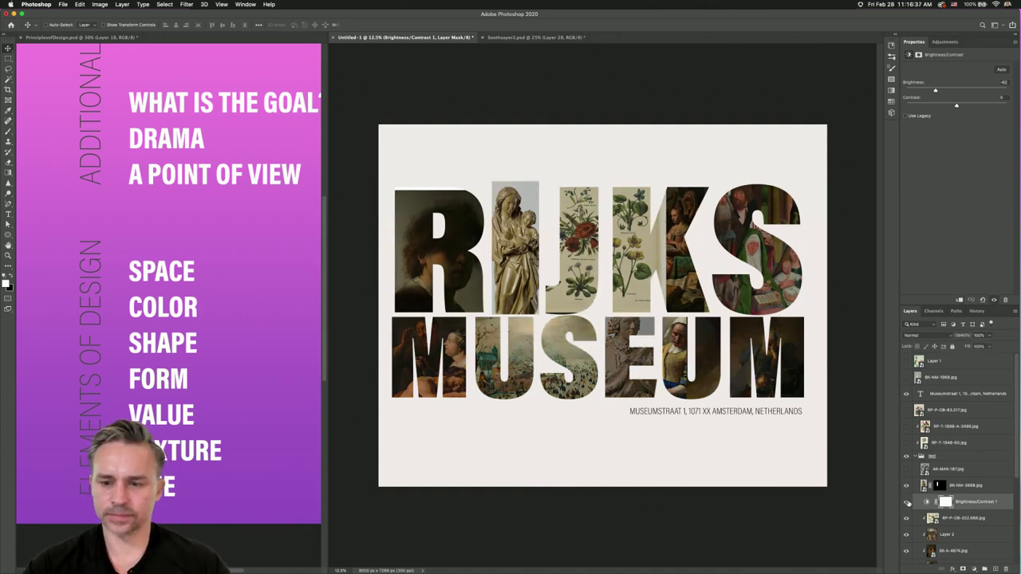
pyautogui.press('super+i')
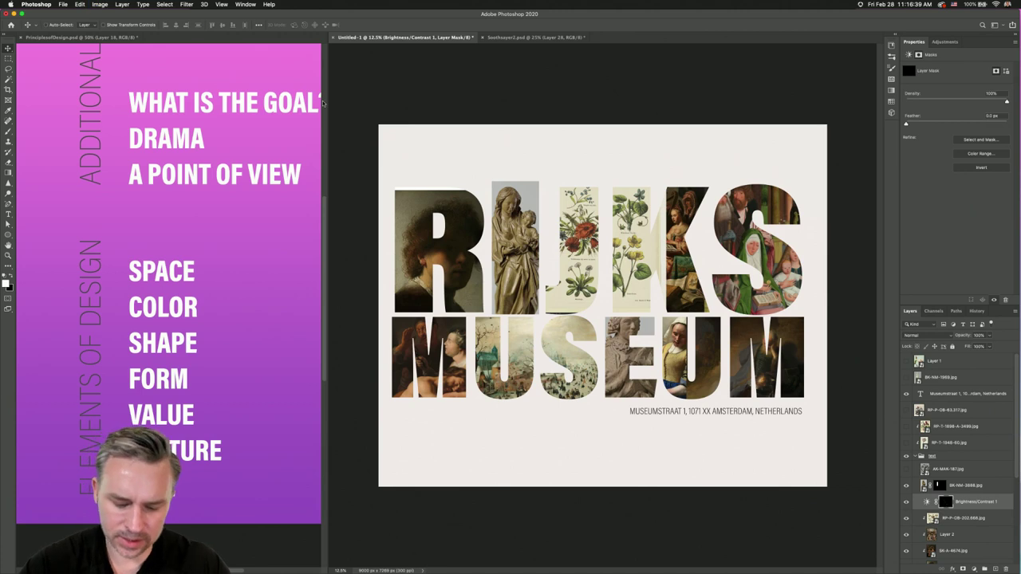
# - Paint on the mask with an enlarged Softy brush, then reselect the adjustment to review it
pyautogui.press('b')
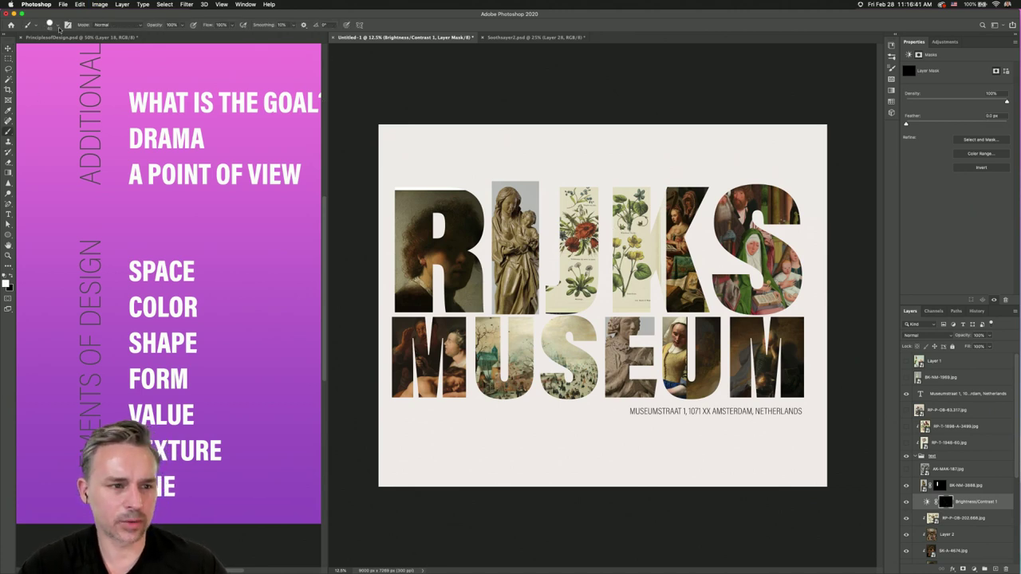
pyautogui.click(60, 25)
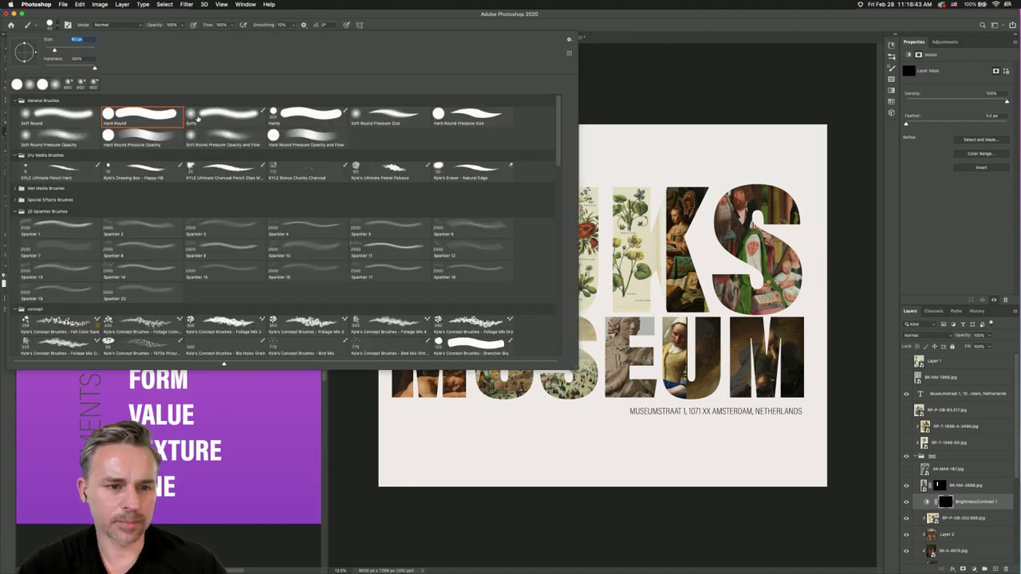
pyautogui.click(197, 117)
pyautogui.press('Return')
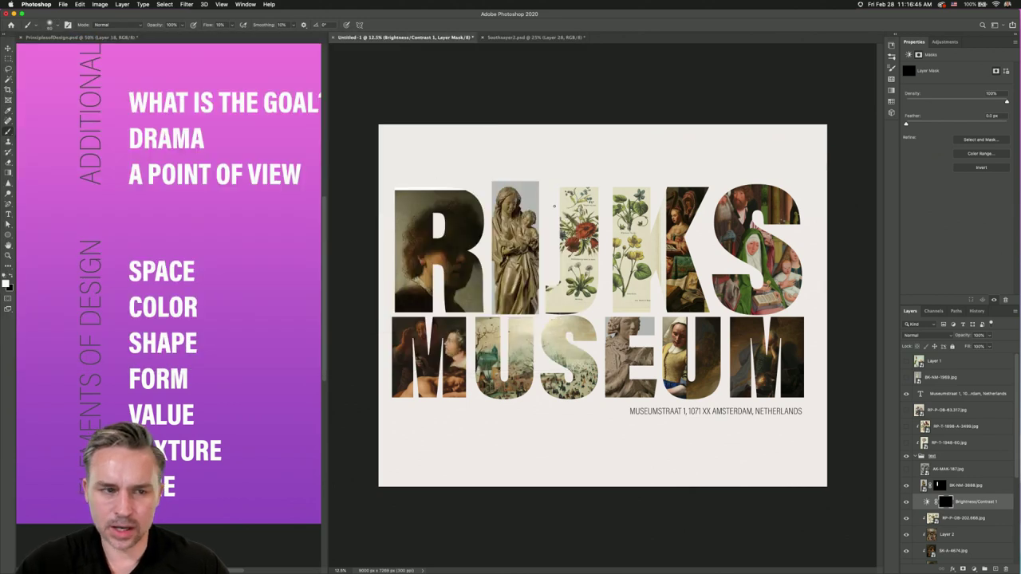
pyautogui.press(']')
pyautogui.press(']')
pyautogui.press(']')
pyautogui.press(']')
pyautogui.press(']')
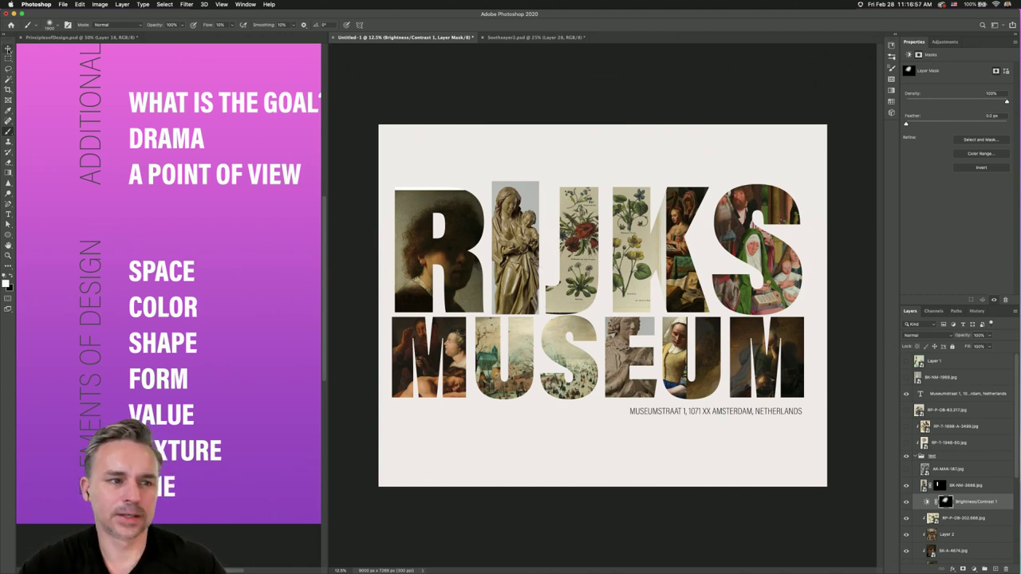
pyautogui.click(8, 49)
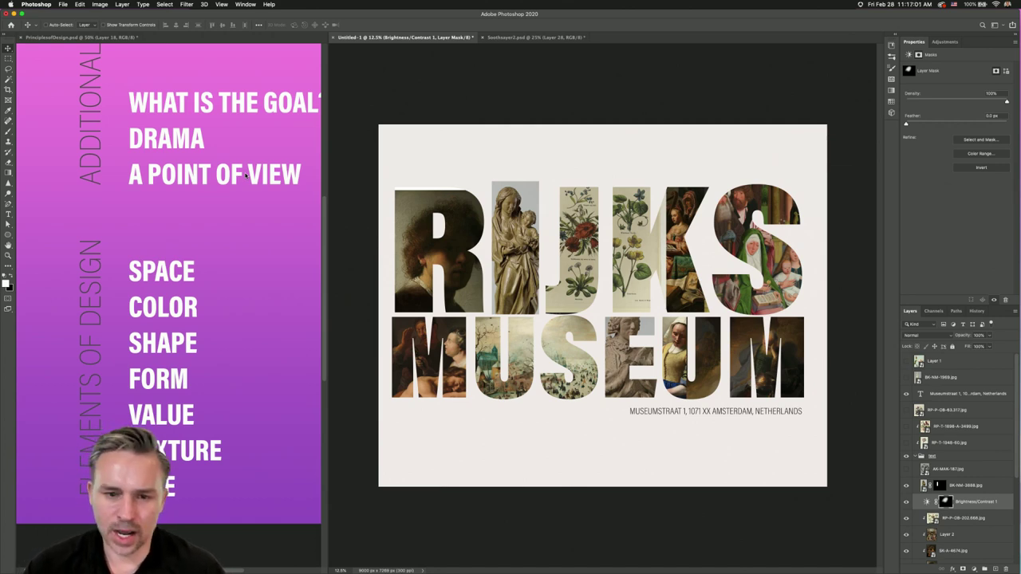
pyautogui.click(965, 490)
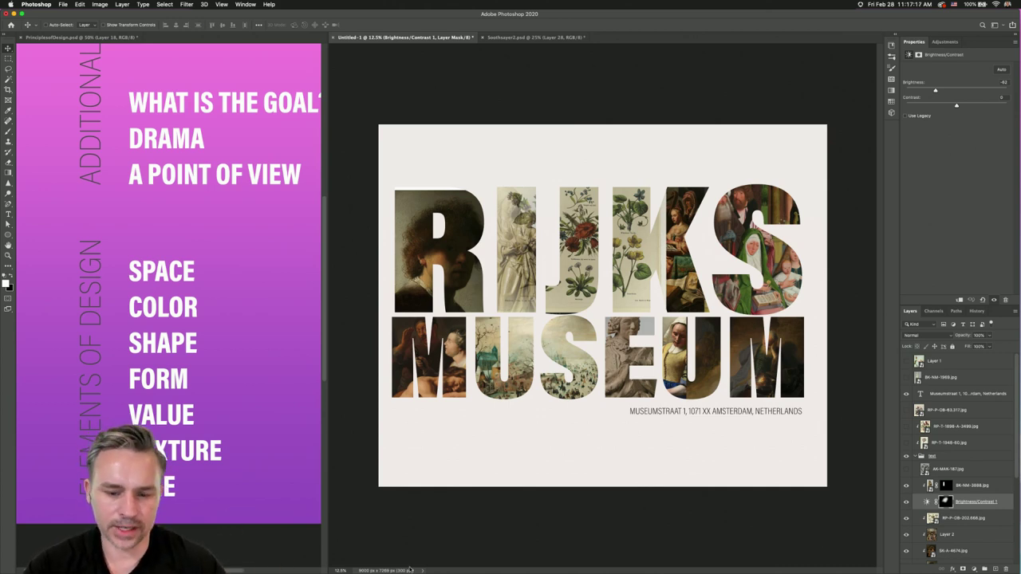
# - Browse the Rijksstudio collections page in Chrome for artworks
pyautogui.click(470, 565)
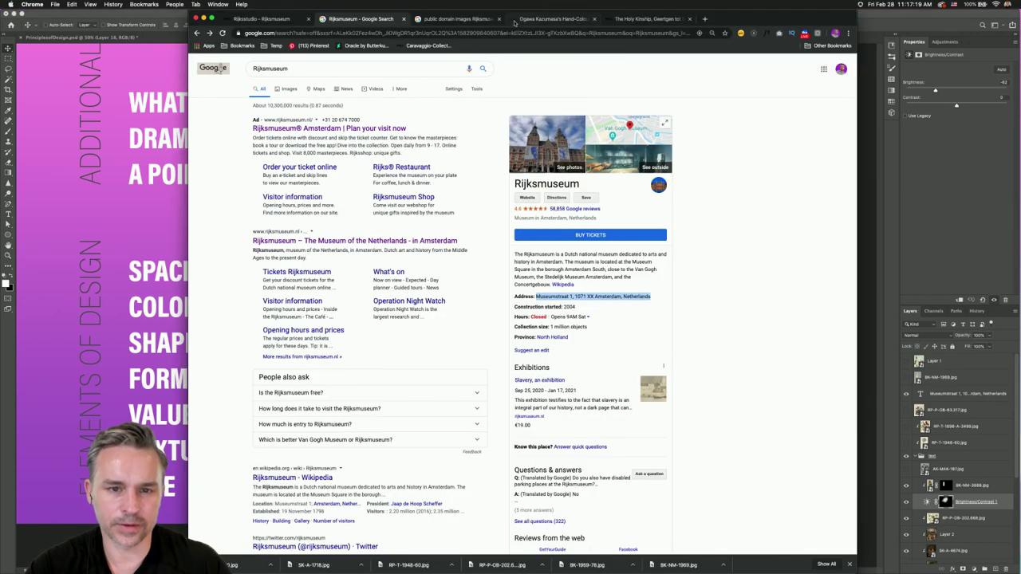
pyautogui.click(631, 21)
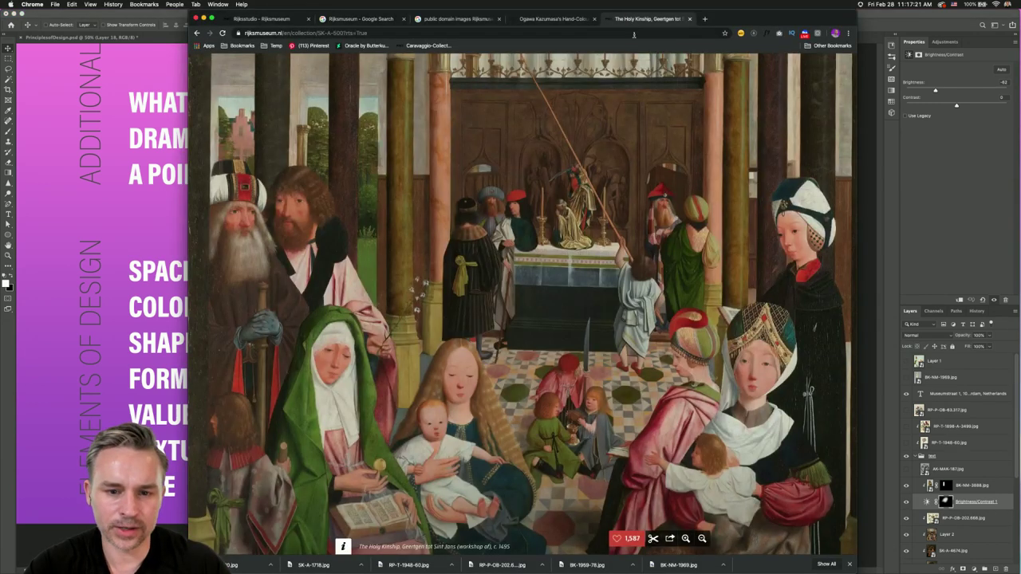
pyautogui.click(225, 62)
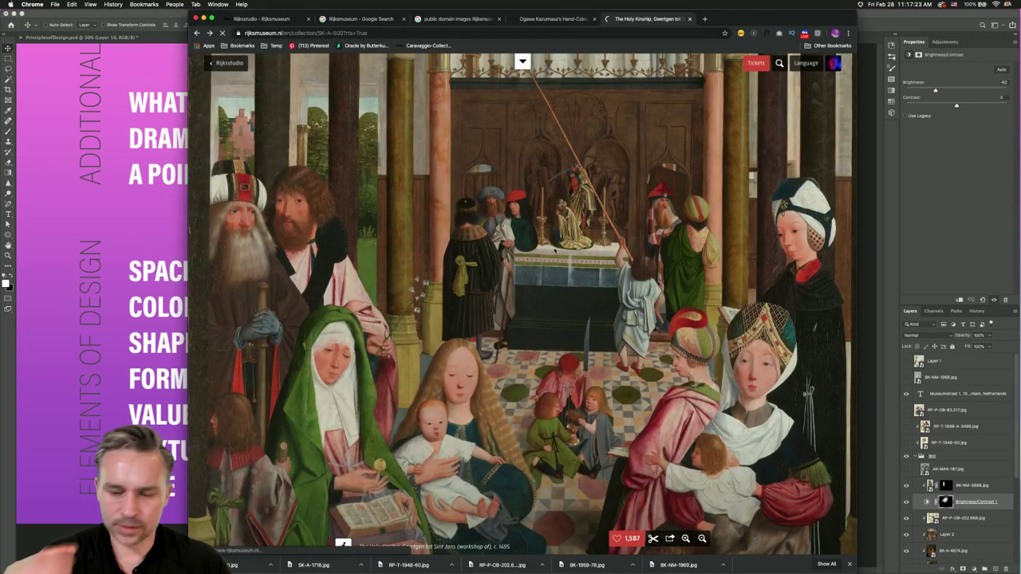
pyautogui.scroll(-10, 359, 240)
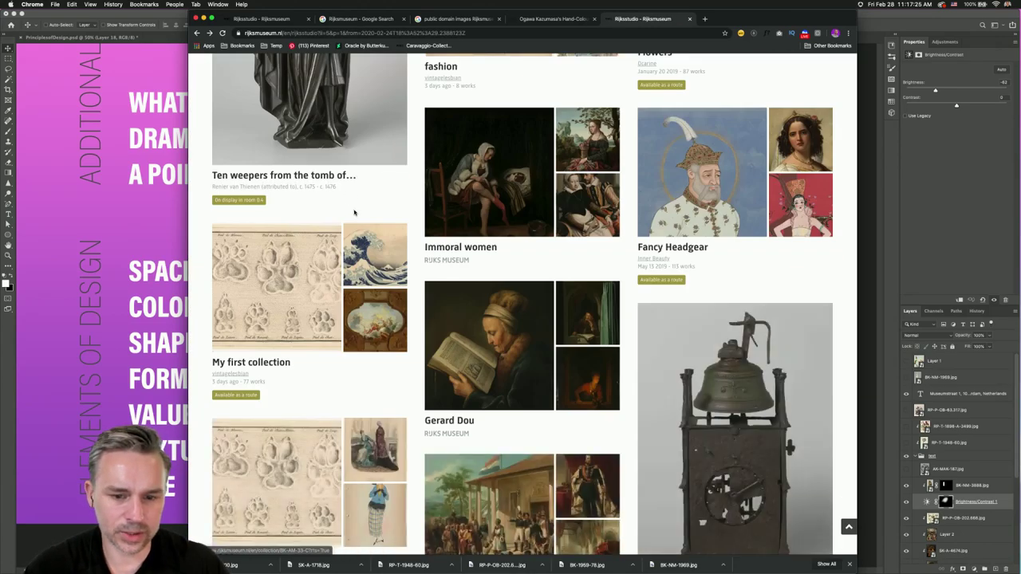
pyautogui.scroll(-4, 460, 137)
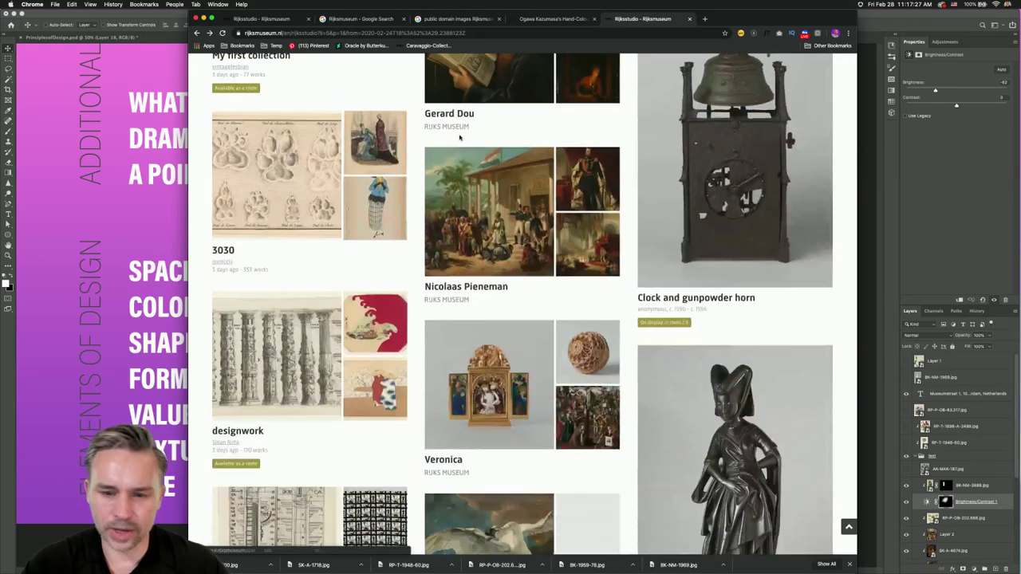
pyautogui.scroll(3, 459, 137)
pyautogui.scroll(2, 459, 137)
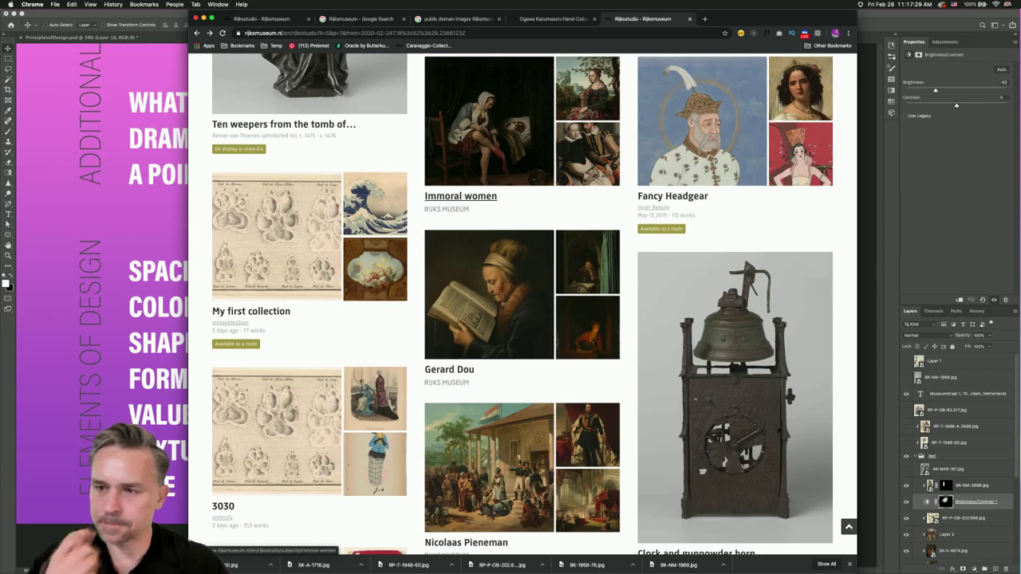
pyautogui.scroll(4, 459, 137)
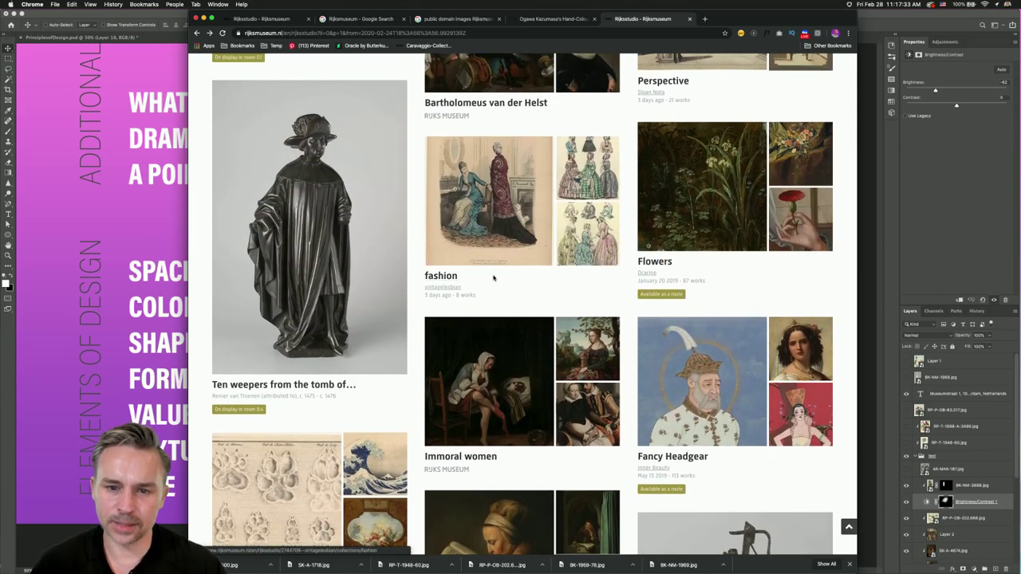
pyautogui.scroll(15, 493, 278)
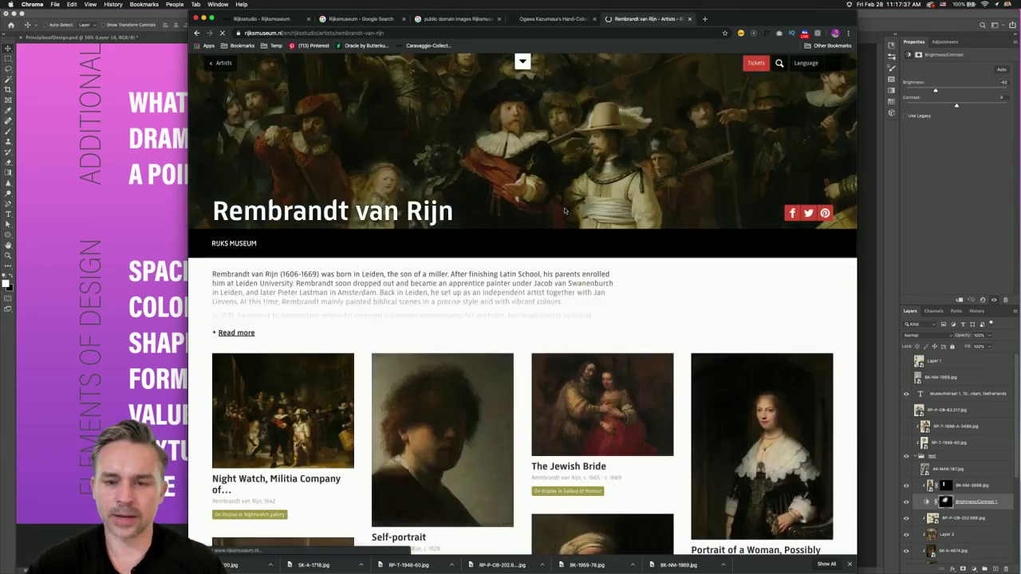
pyautogui.scroll(-5, 621, 225)
pyautogui.scroll(-5, 675, 239)
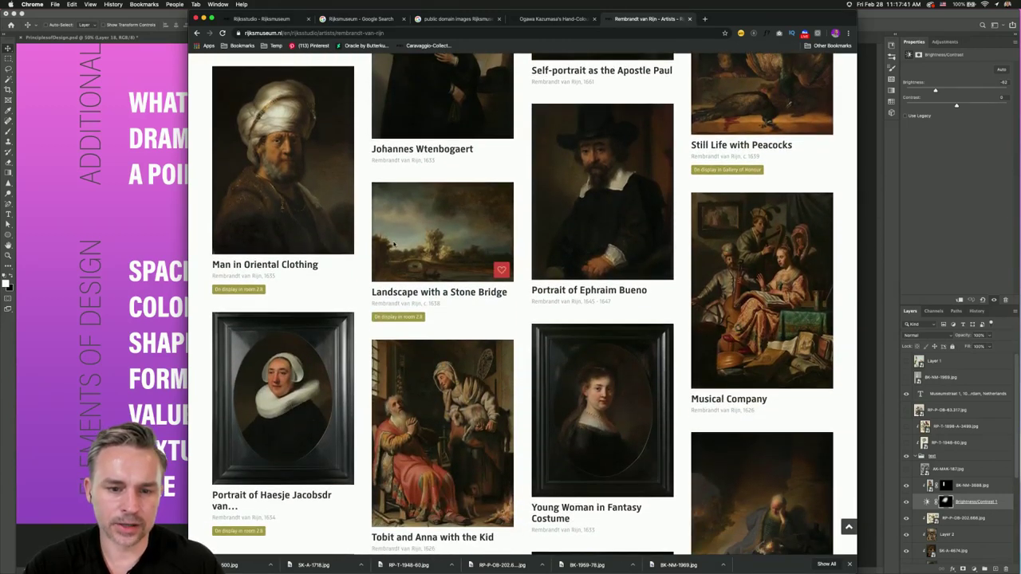
# - Download the full-size image of Landscape with a Stone Bridge
pyautogui.click(502, 270)
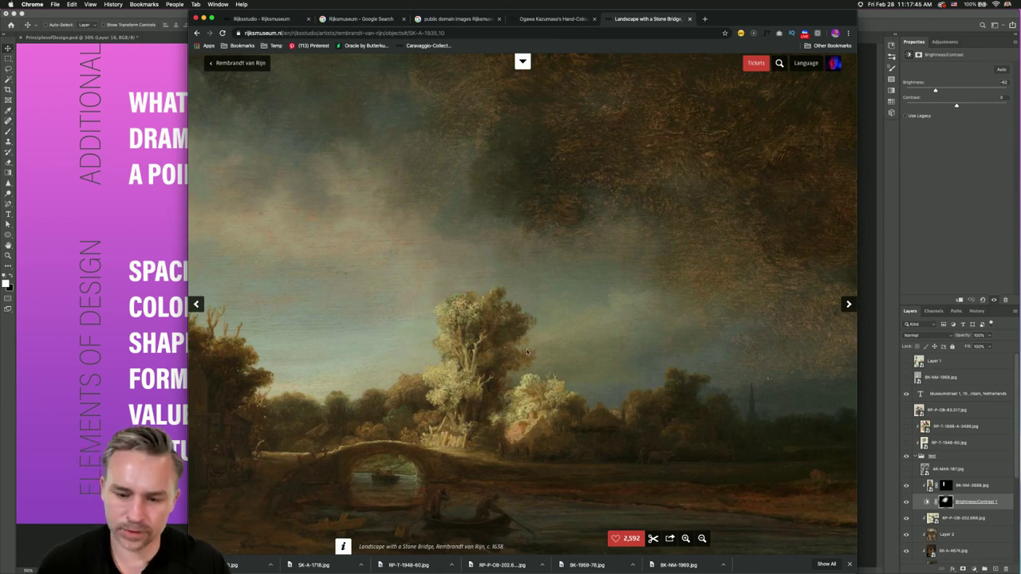
pyautogui.moveTo(650, 536)
pyautogui.click(591, 518)
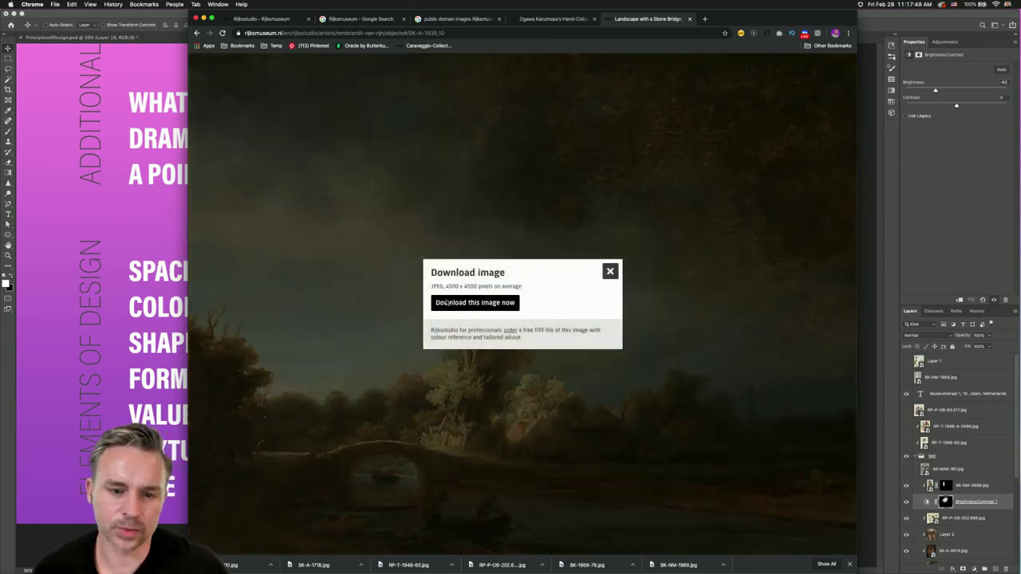
pyautogui.click(446, 301)
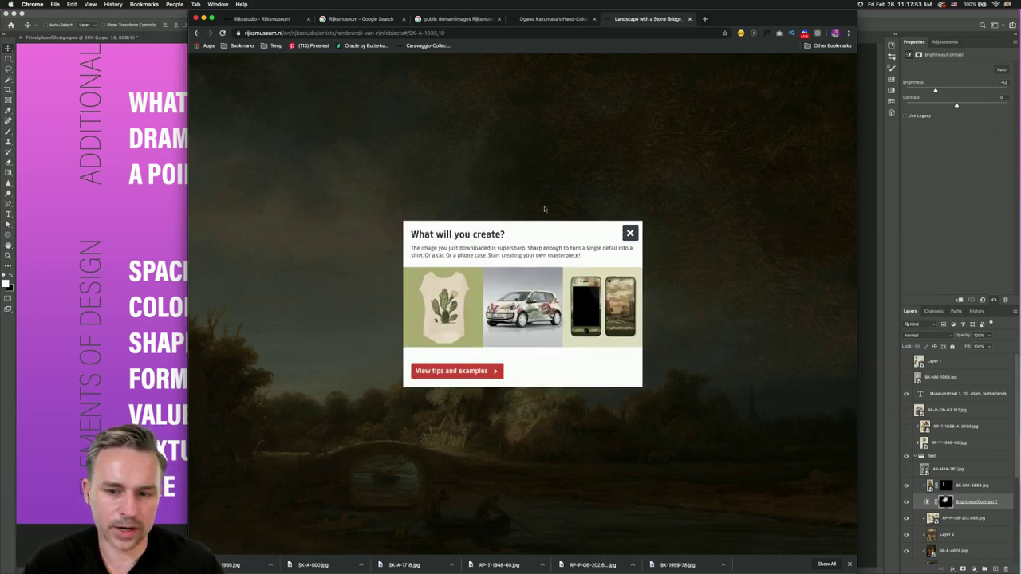
pyautogui.click(629, 233)
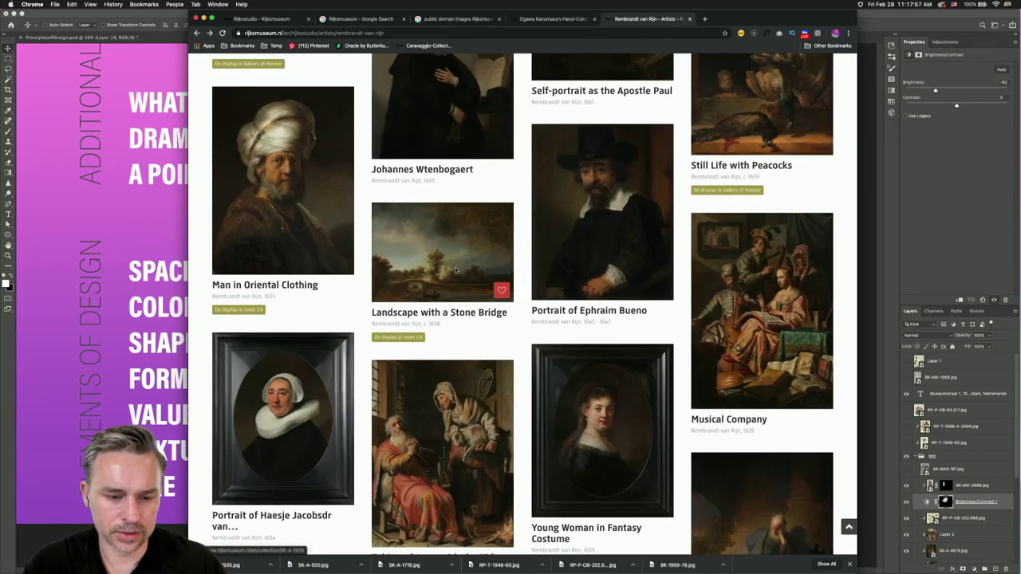
# - Download the image of Rembrandt's Reclining Lion drawing
pyautogui.scroll(-10, 455, 270)
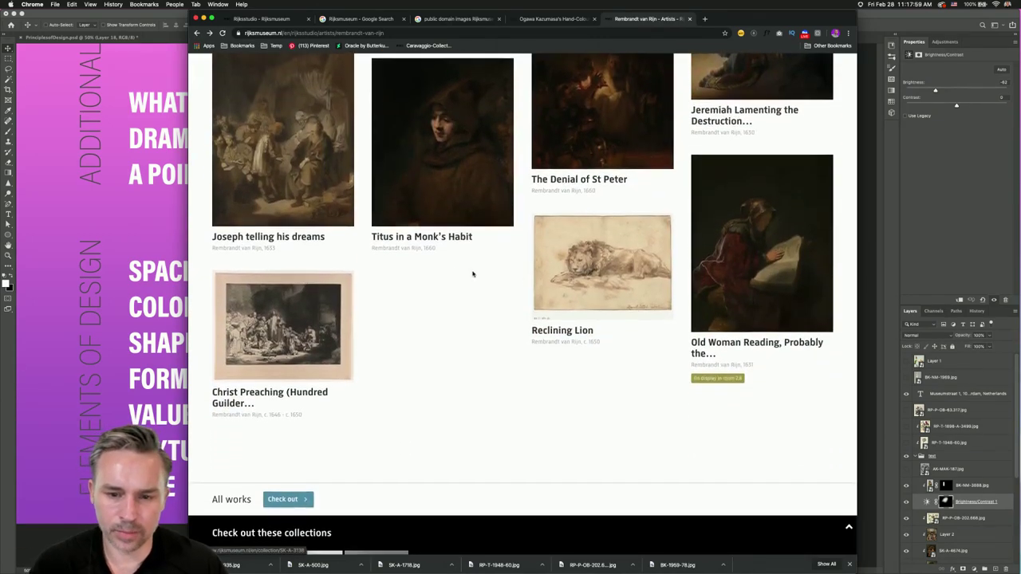
pyautogui.click(566, 274)
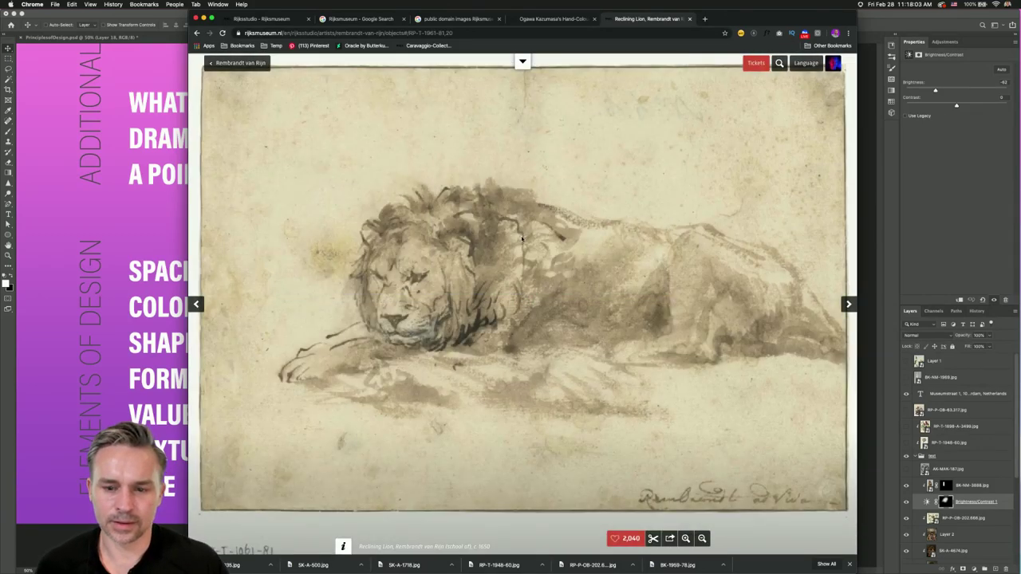
pyautogui.moveTo(653, 539)
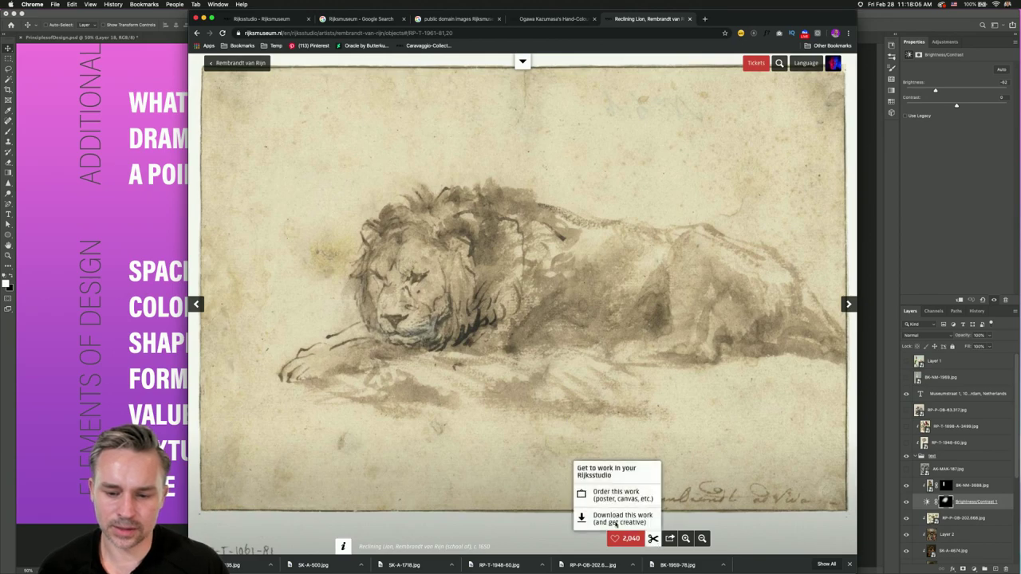
pyautogui.click(602, 522)
pyautogui.click(474, 303)
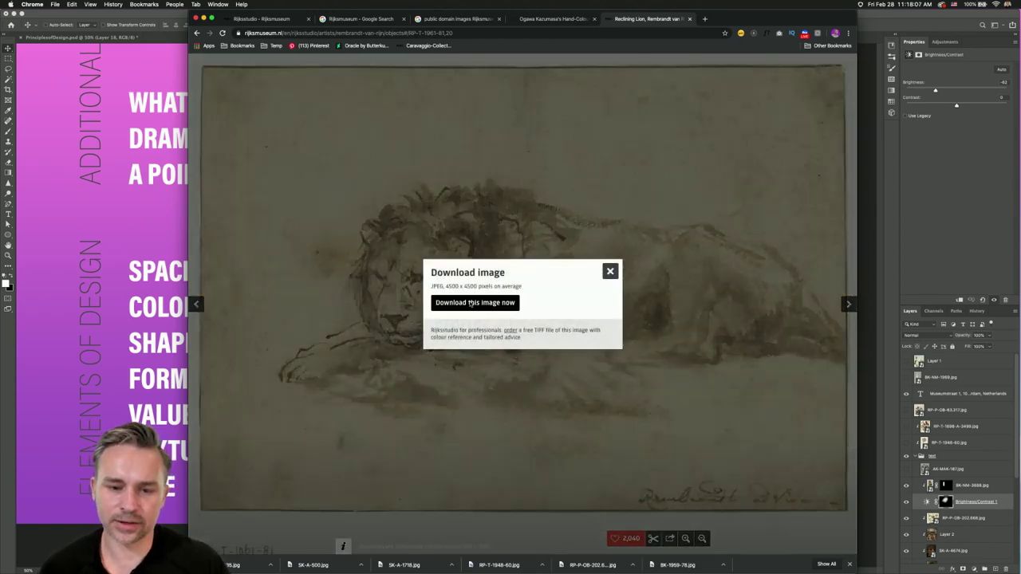
pyautogui.click(648, 254)
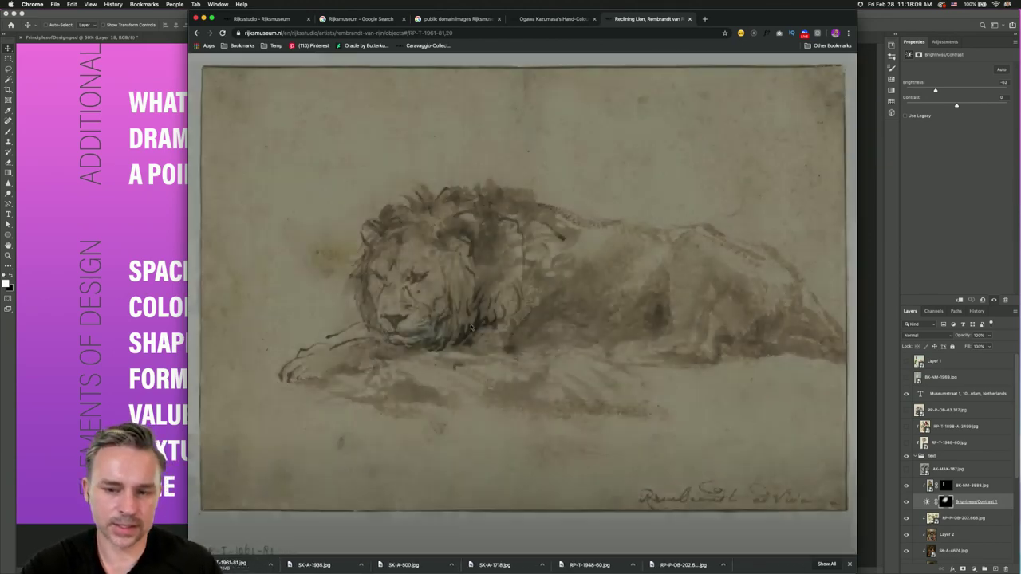
# - Reveal RP-T-1961-81.jpg in Finder and open it in Photoshop
pyautogui.click(277, 558)
pyautogui.click(277, 554)
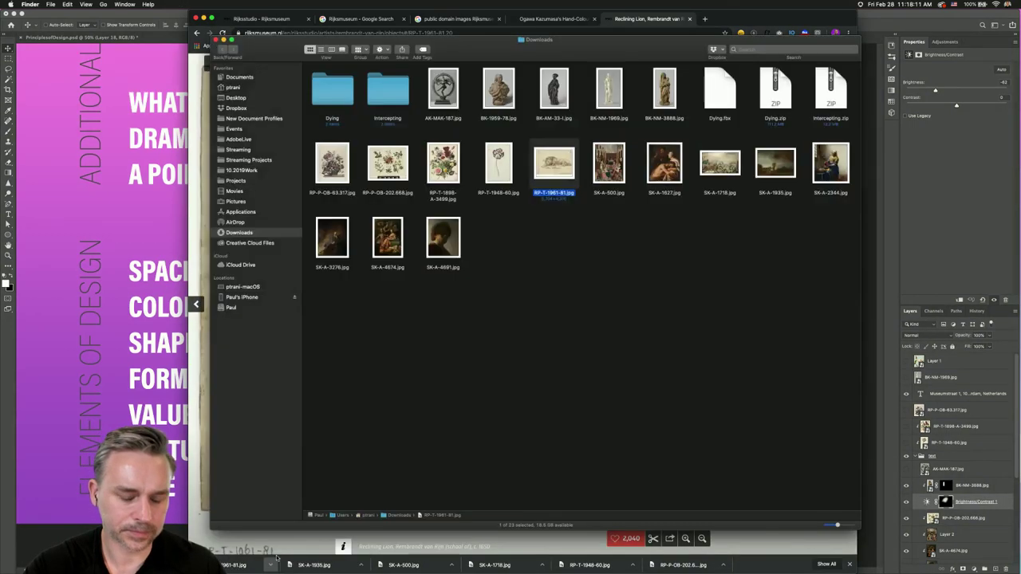
pyautogui.moveTo(206, 561)
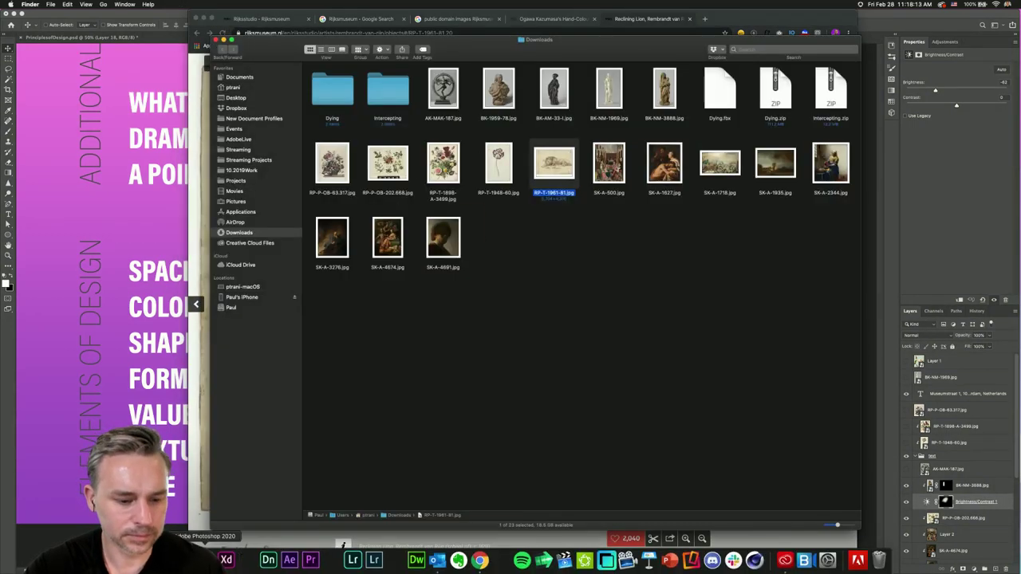
pyautogui.click(206, 560)
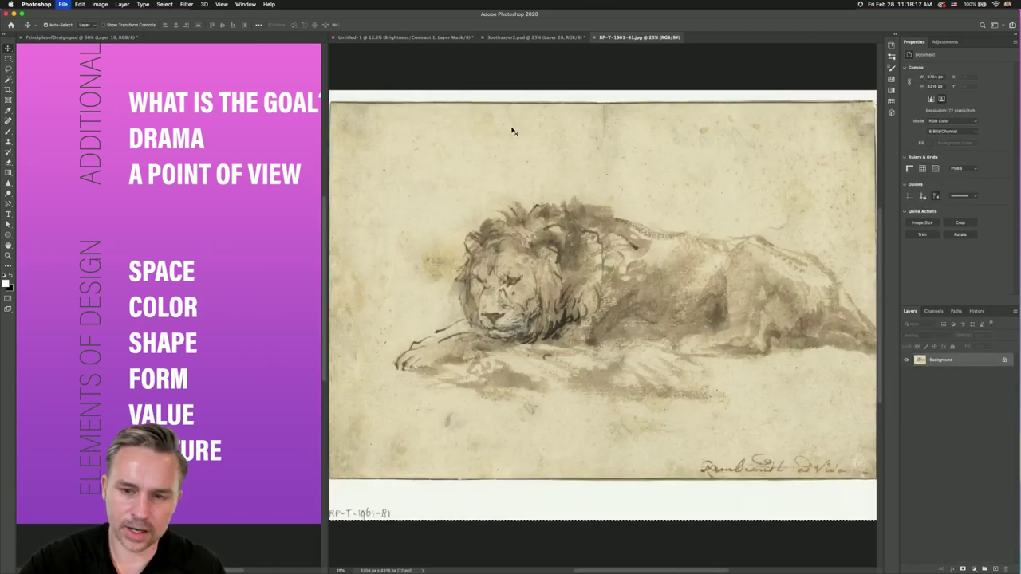
# - Close the lion tab, select Gradient Fill 1 and collapse the text group
pyautogui.press('super+w')
pyautogui.click(919, 457)
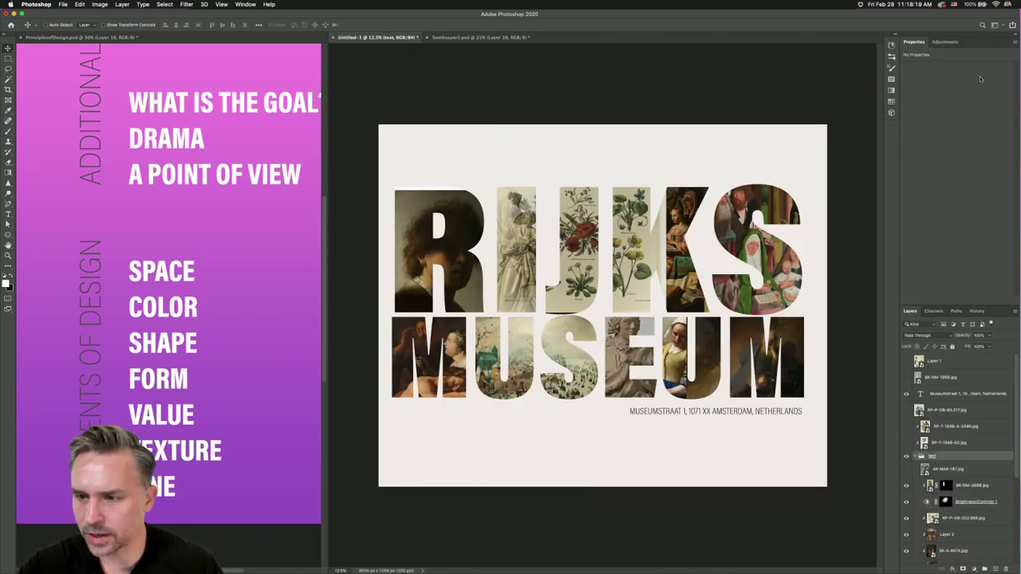
pyautogui.doubleClick(977, 46)
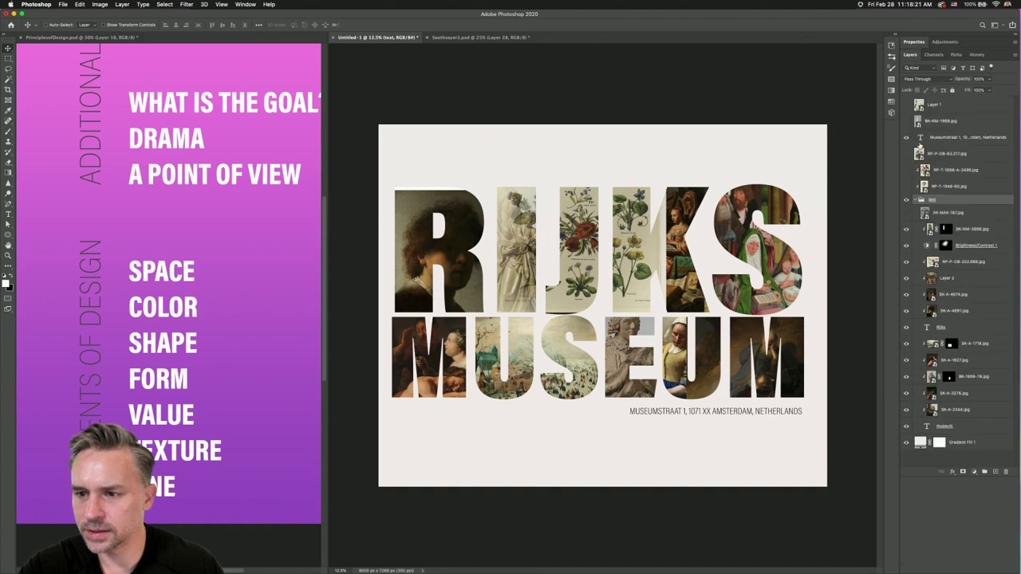
pyautogui.click(969, 442)
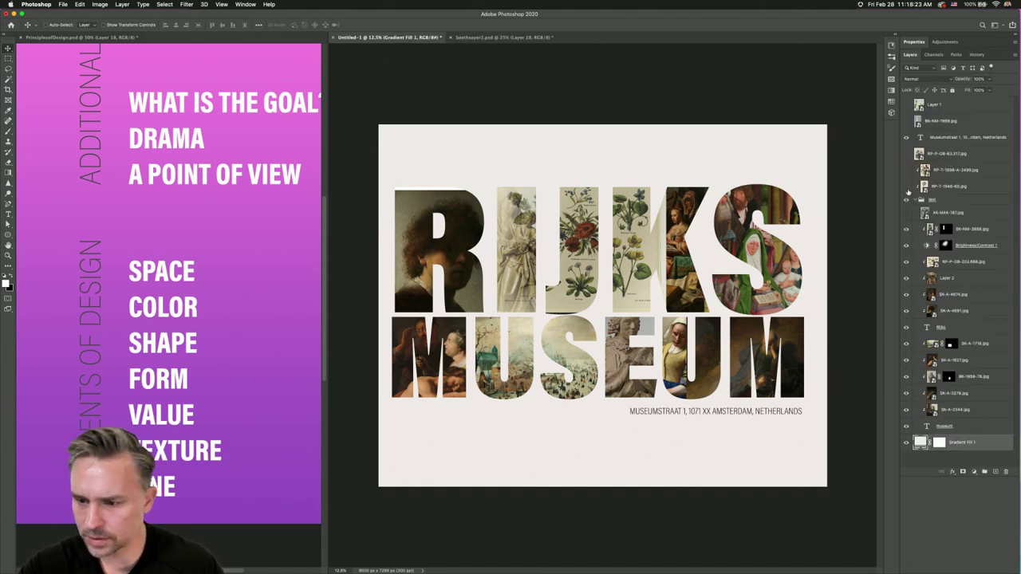
pyautogui.click(917, 200)
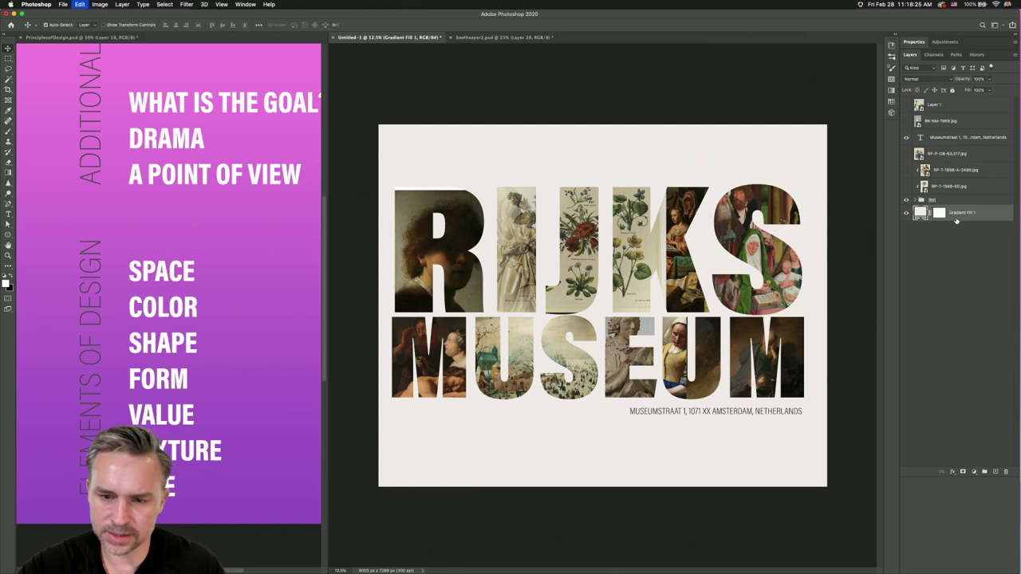
# - Paste the lion drawing and scale it up to cover the whole canvas
pyautogui.press('super+v')
pyautogui.press('super+t')
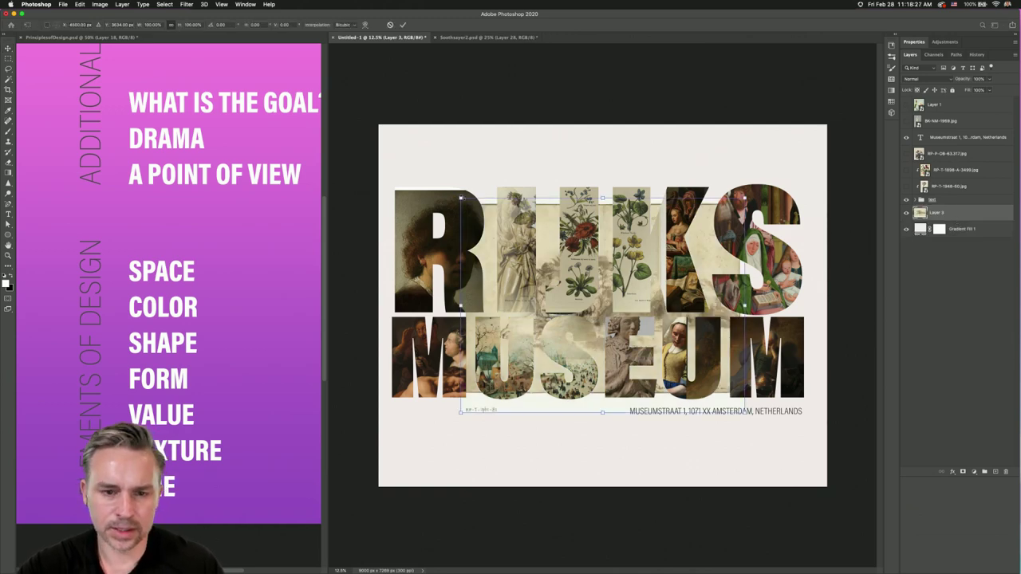
pyautogui.moveTo(461, 197); pyautogui.dragTo(283, 116)
pyautogui.moveTo(502, 339)
pyautogui.mouseDown()
pyautogui.moveTo(483, 307)
pyautogui.moveTo(494, 324)
pyautogui.mouseUp()
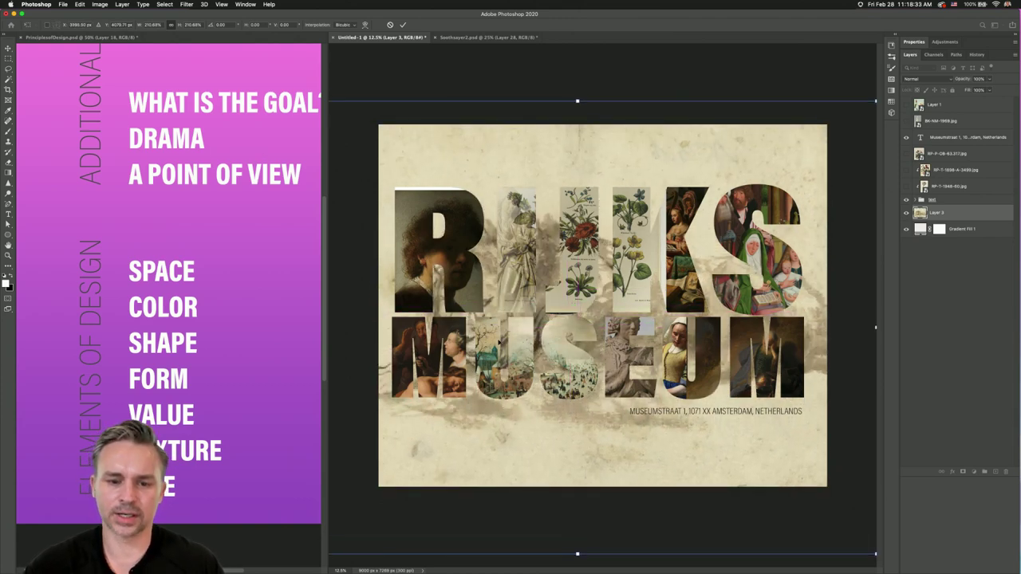
pyautogui.press('Return')
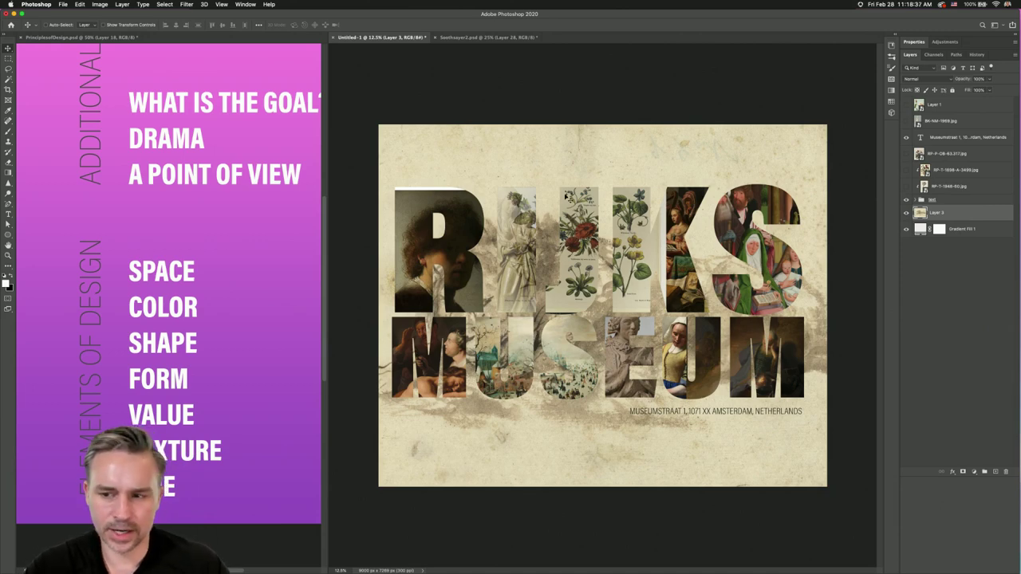
# - Show the RP-P-OB-63.317.jpg bouquet layer and move it into the letters group
pyautogui.click(905, 154)
pyautogui.click(947, 153)
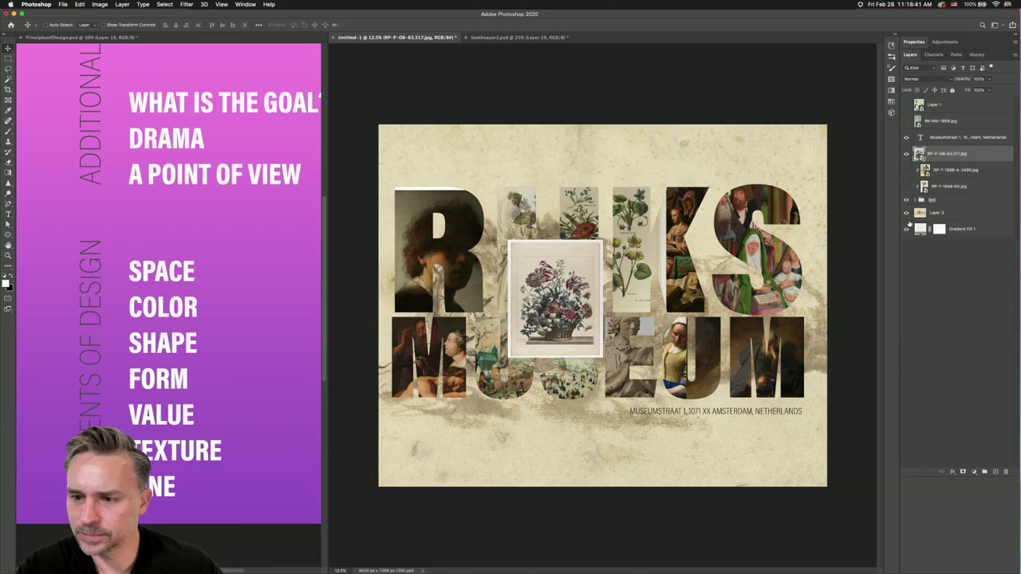
pyautogui.click(914, 200)
pyautogui.moveTo(945, 154); pyautogui.dragTo(965, 335)
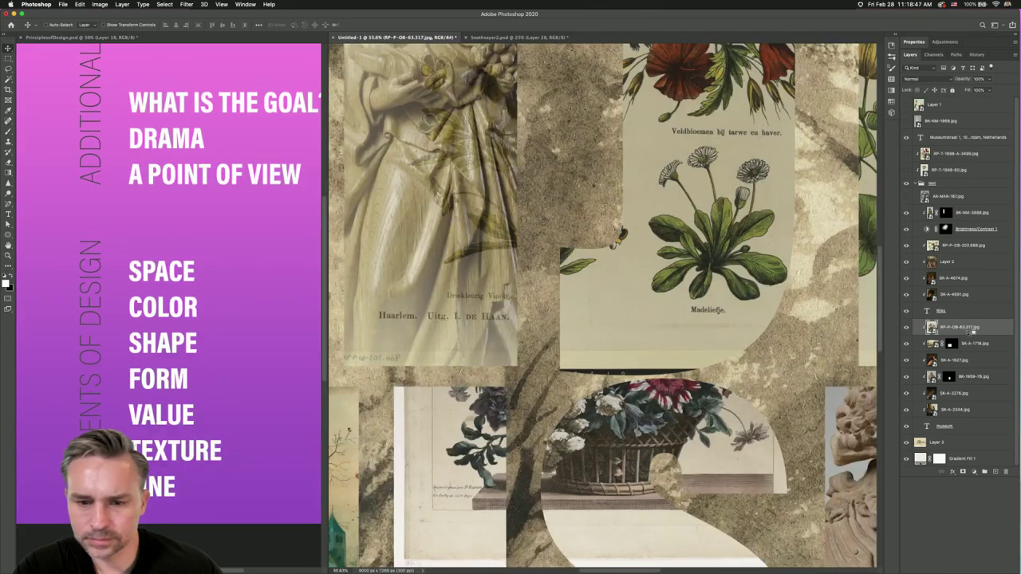
# - Position and enlarge the bouquet over the first U of MUSEUM
pyautogui.press('super+0')
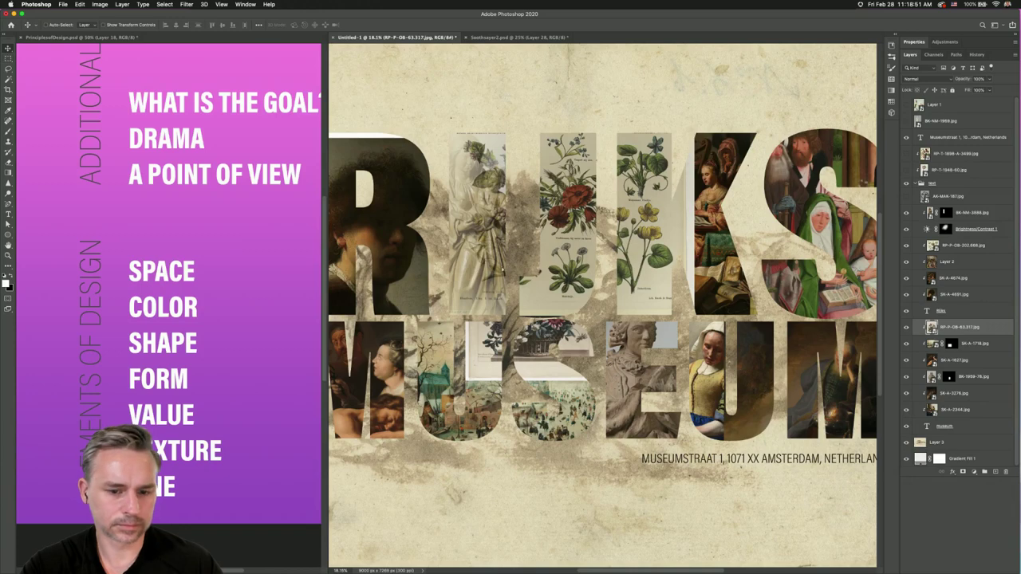
pyautogui.moveTo(551, 275); pyautogui.dragTo(472, 321)
pyautogui.press('super+t')
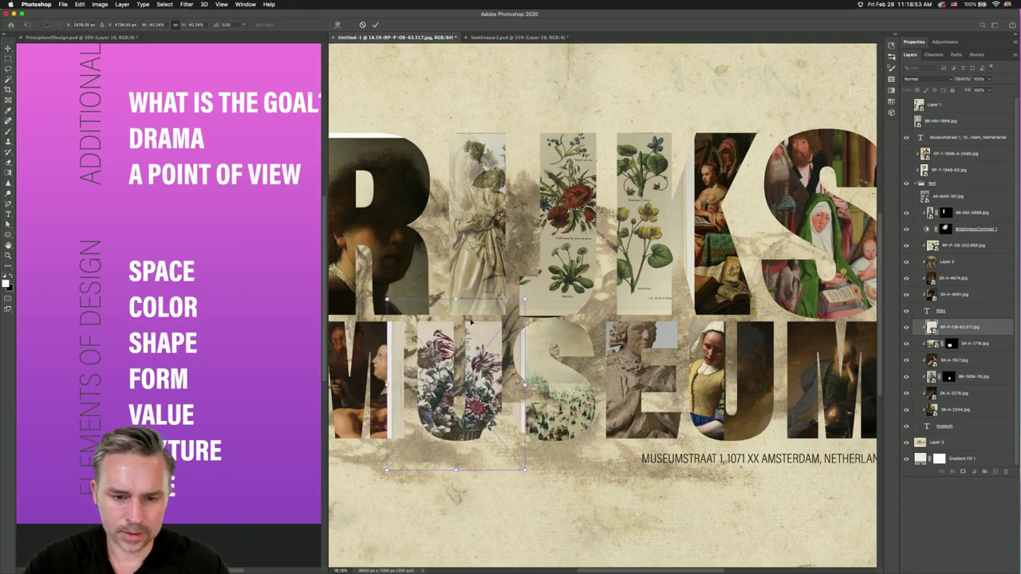
pyautogui.moveTo(524, 299); pyautogui.dragTo(599, 229)
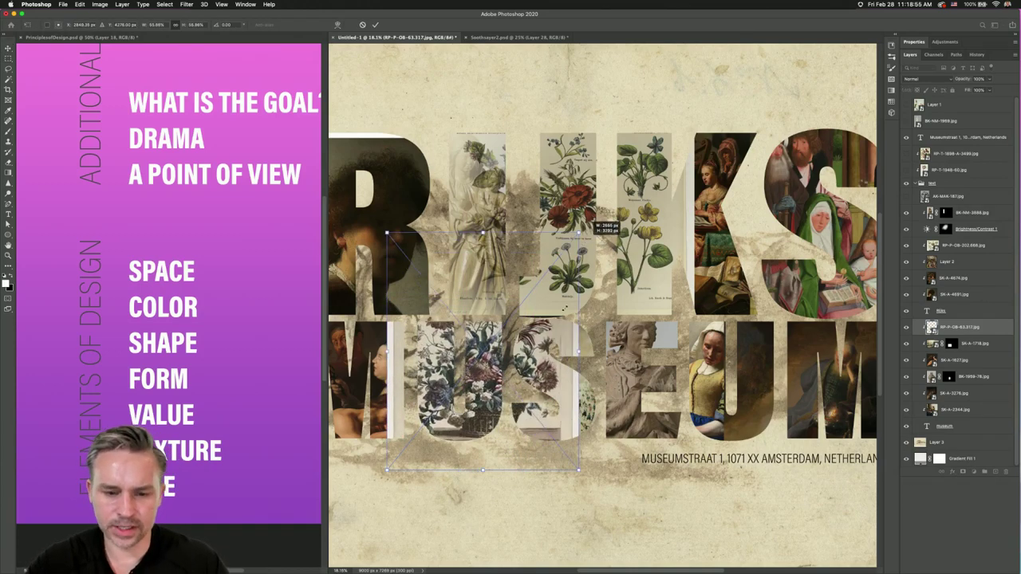
pyautogui.press('Return')
pyautogui.moveTo(509, 389); pyautogui.dragTo(479, 391)
# - Mask the bouquet layer to a rectangular selection around the U
pyautogui.press('m')
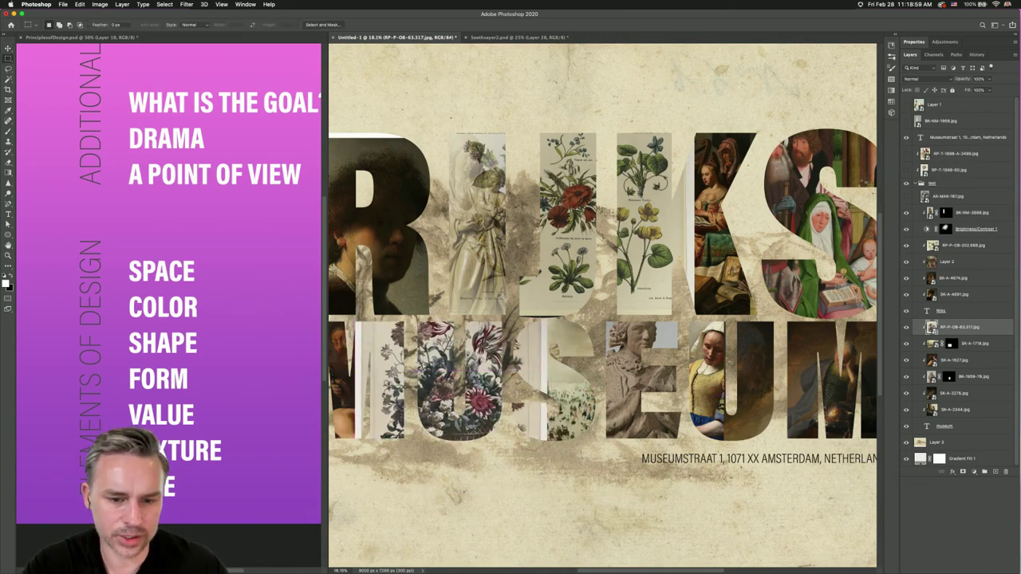
pyautogui.moveTo(415, 319); pyautogui.dragTo(510, 457)
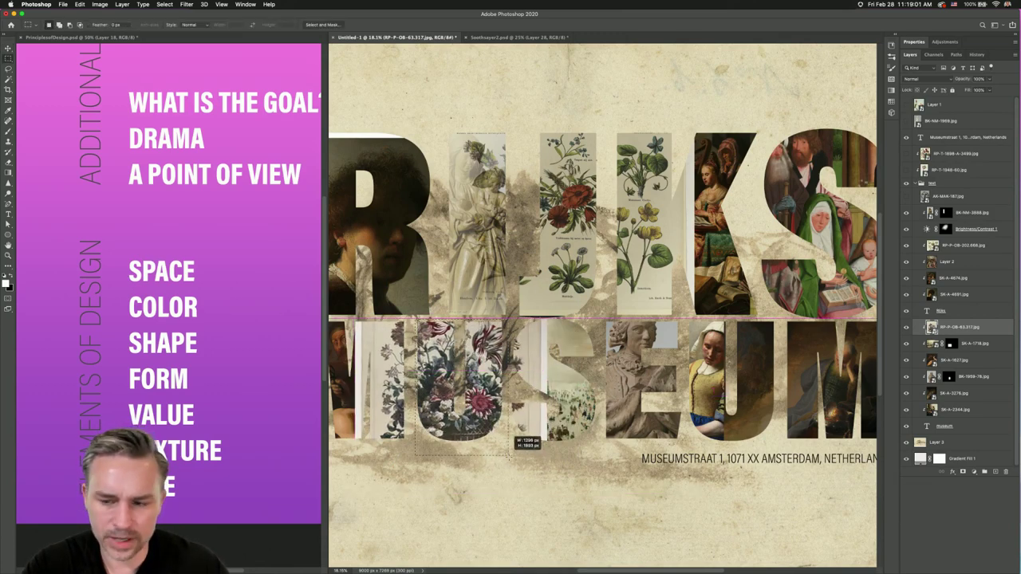
pyautogui.click(963, 471)
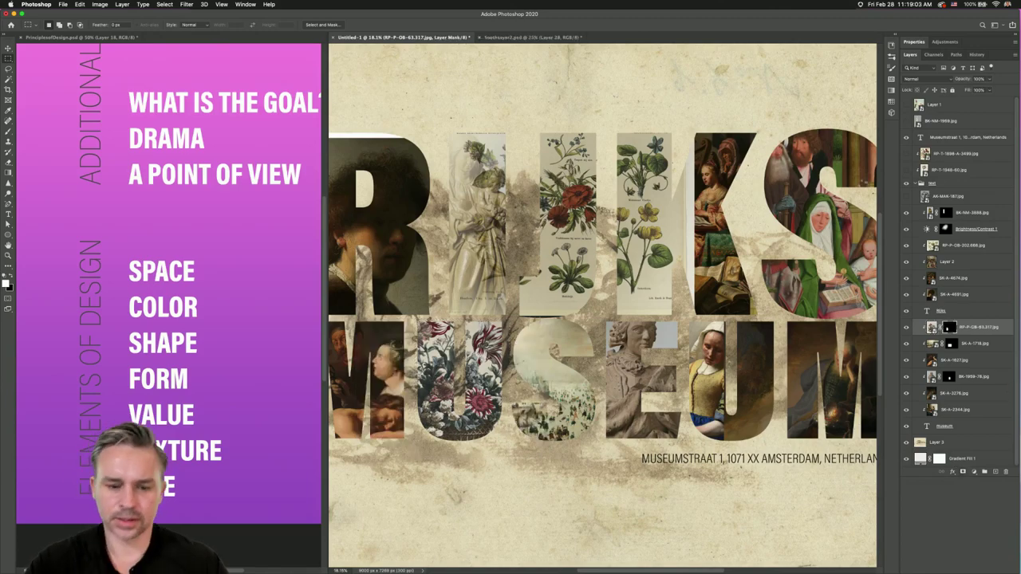
pyautogui.press('super+minus')
pyautogui.press('super+minus')
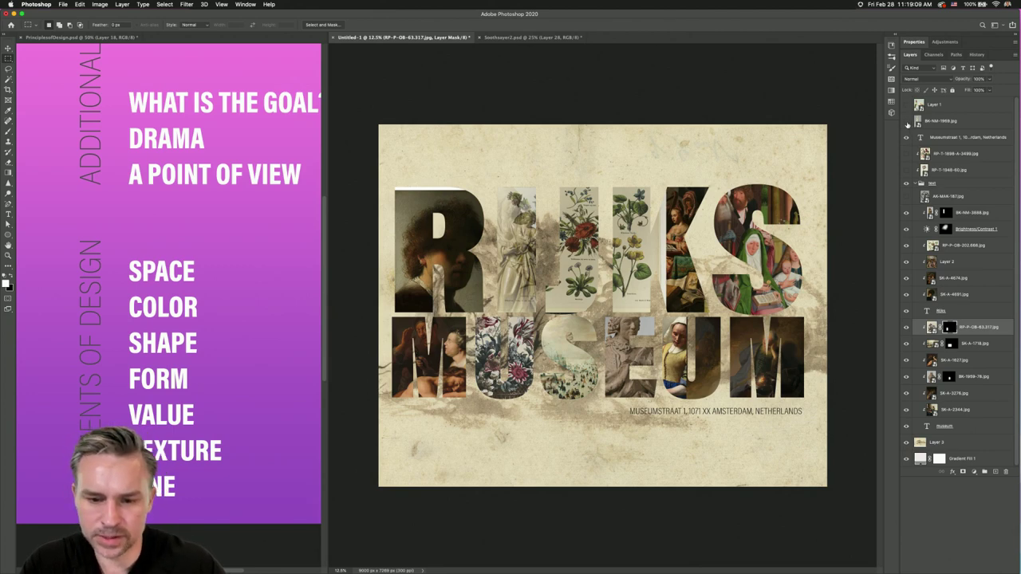
# - Reposition the SK-A-1718 artwork within its letter
pyautogui.click(968, 346)
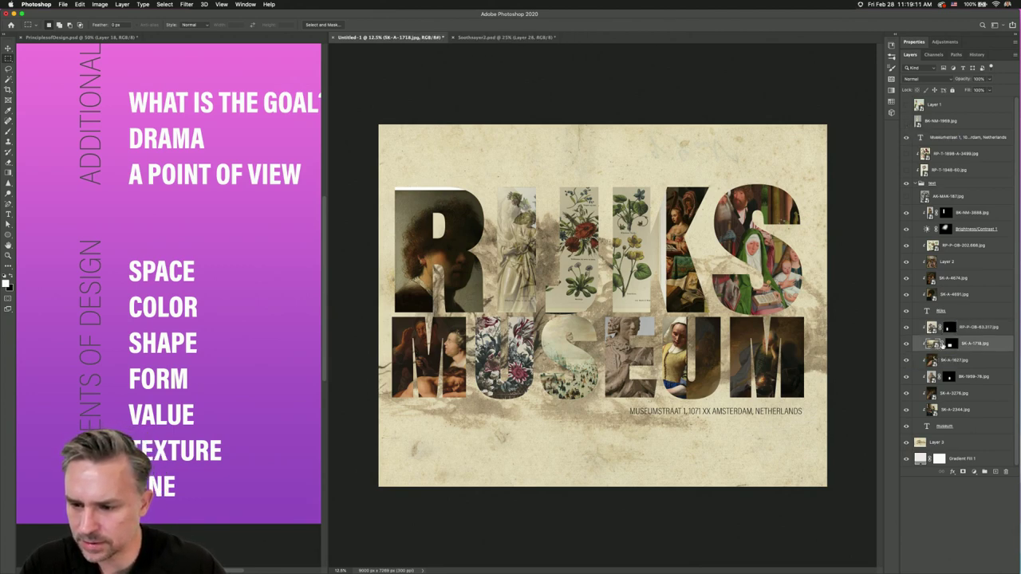
pyautogui.press('v')
pyautogui.moveTo(480, 372); pyautogui.dragTo(553, 346)
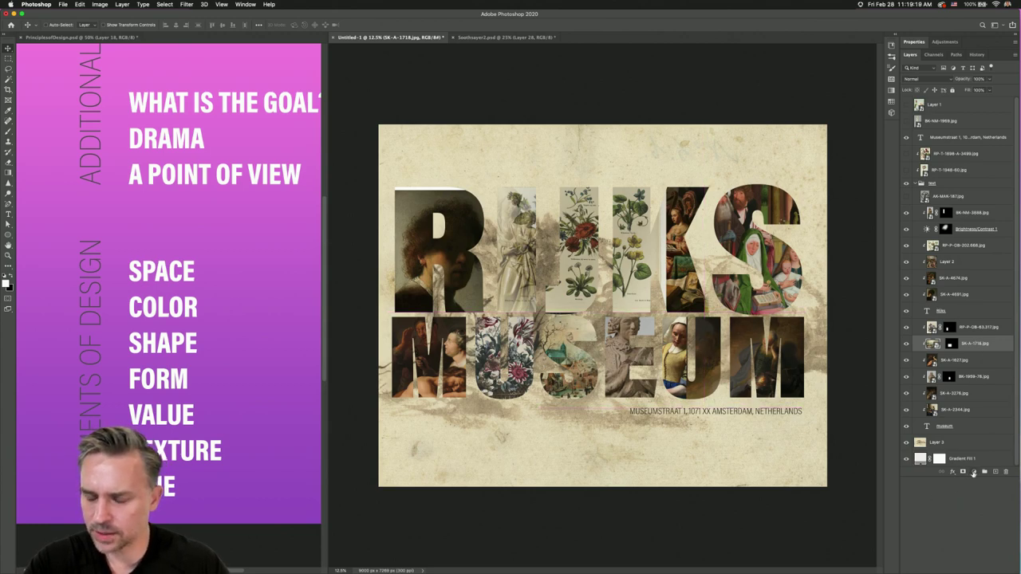
# - Add a Levels layer with black input 79 and invert its mask
pyautogui.click(973, 472)
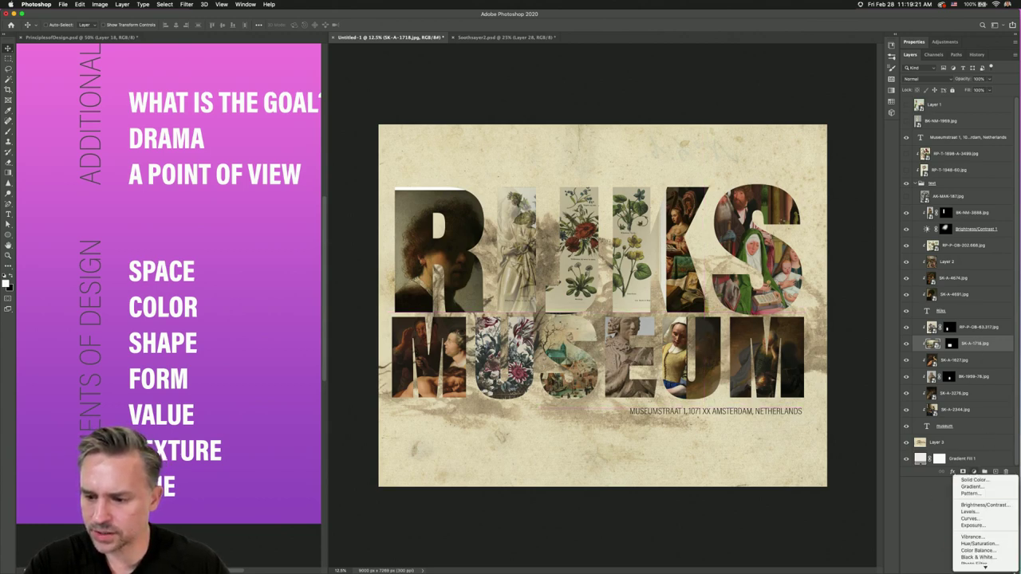
pyautogui.click(1007, 513)
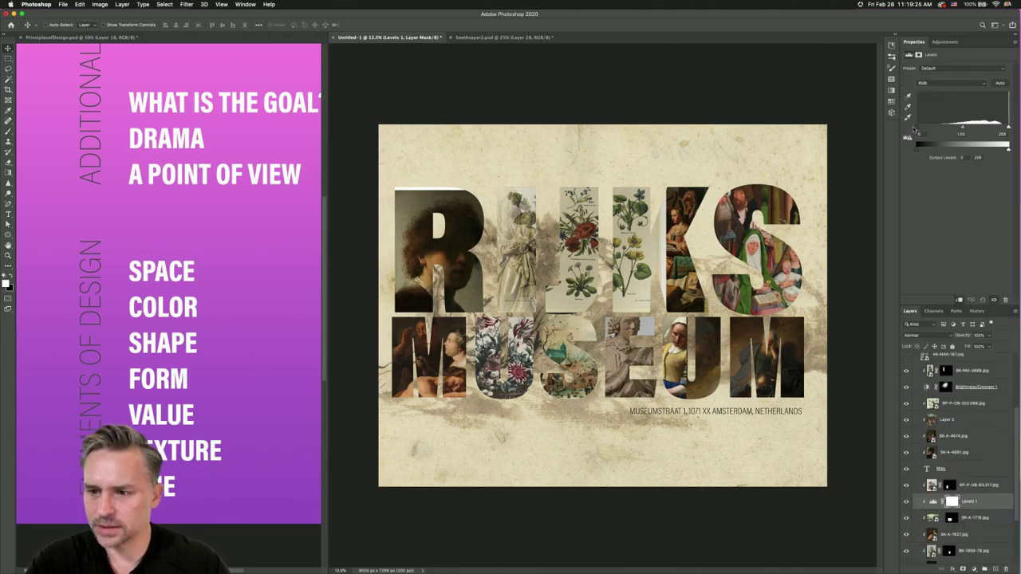
pyautogui.moveTo(914, 127); pyautogui.dragTo(945, 130)
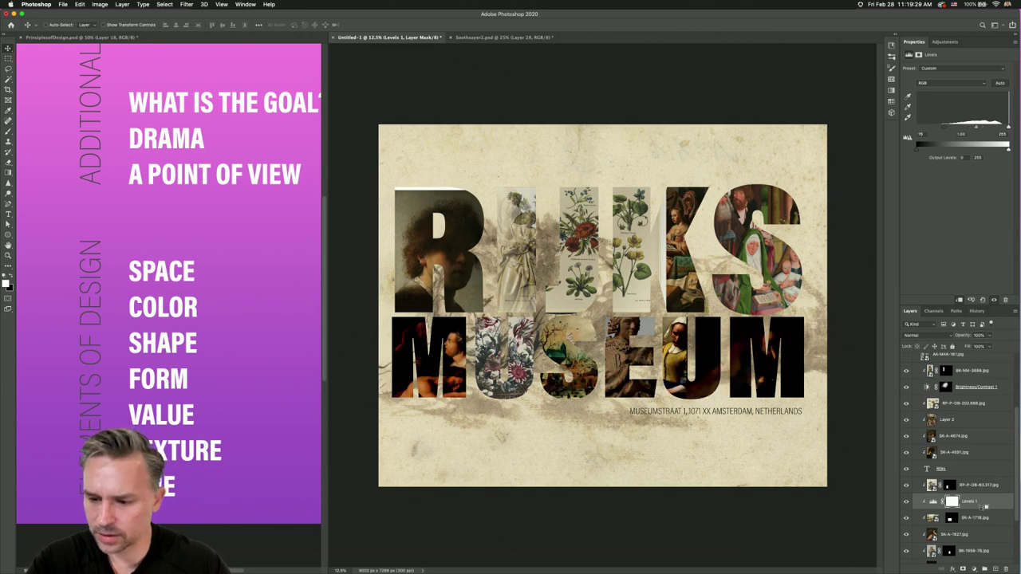
pyautogui.click(952, 502)
pyautogui.hotkey('ctrl', 'i')
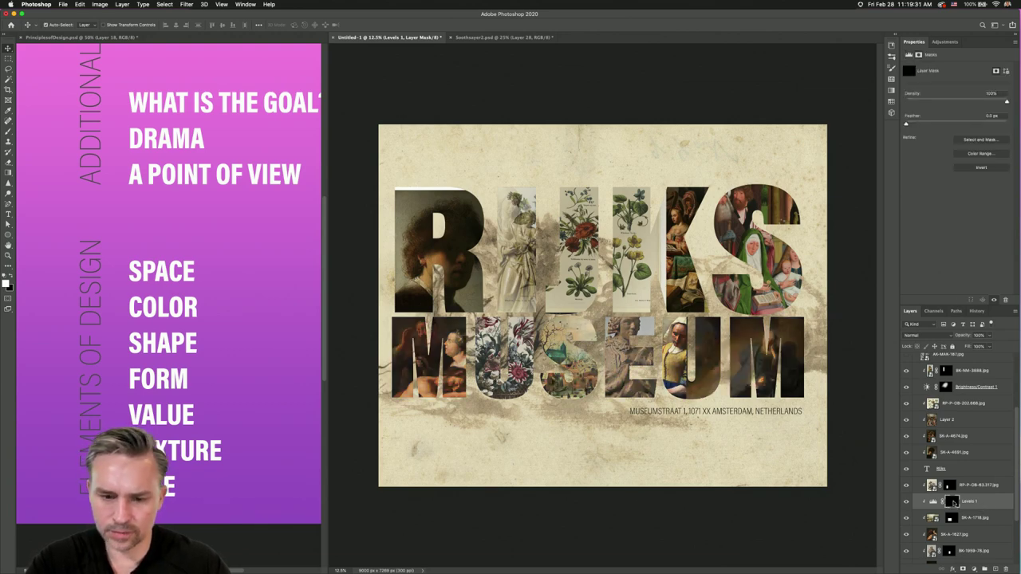
# - Paint the Levels darkening back onto parts of the letters with the brush
pyautogui.press('b')
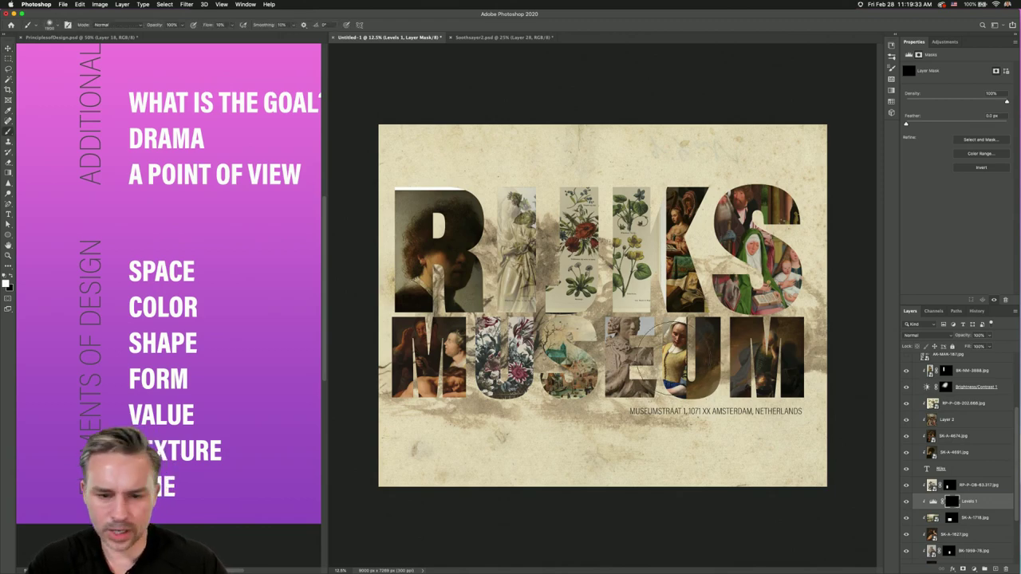
pyautogui.moveTo(566, 363)
pyautogui.mouseDown()
pyautogui.moveTo(594, 308)
pyautogui.moveTo(518, 319)
pyautogui.moveTo(623, 359)
pyautogui.mouseUp()
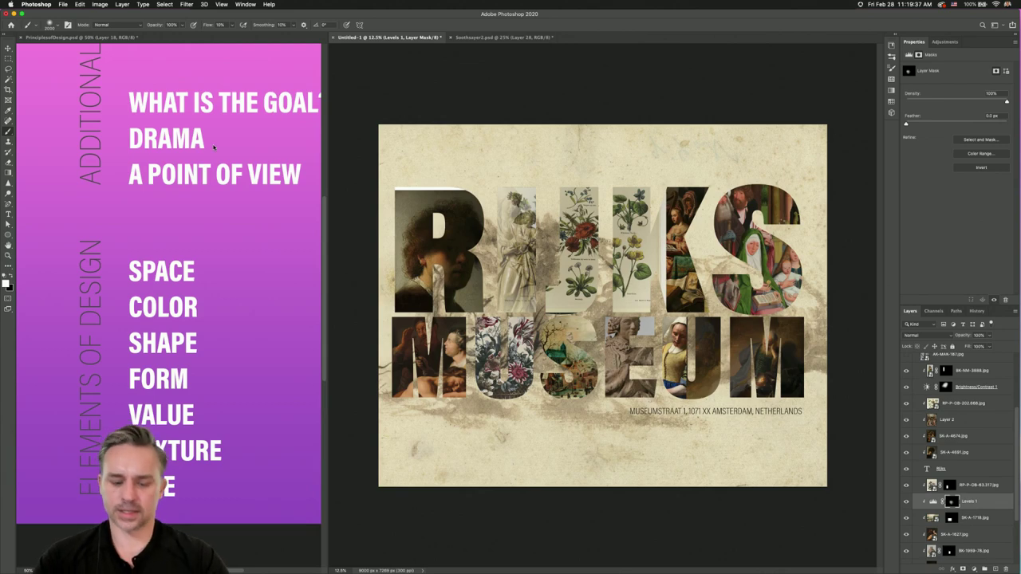
pyautogui.hotkey('ctrl', '-')
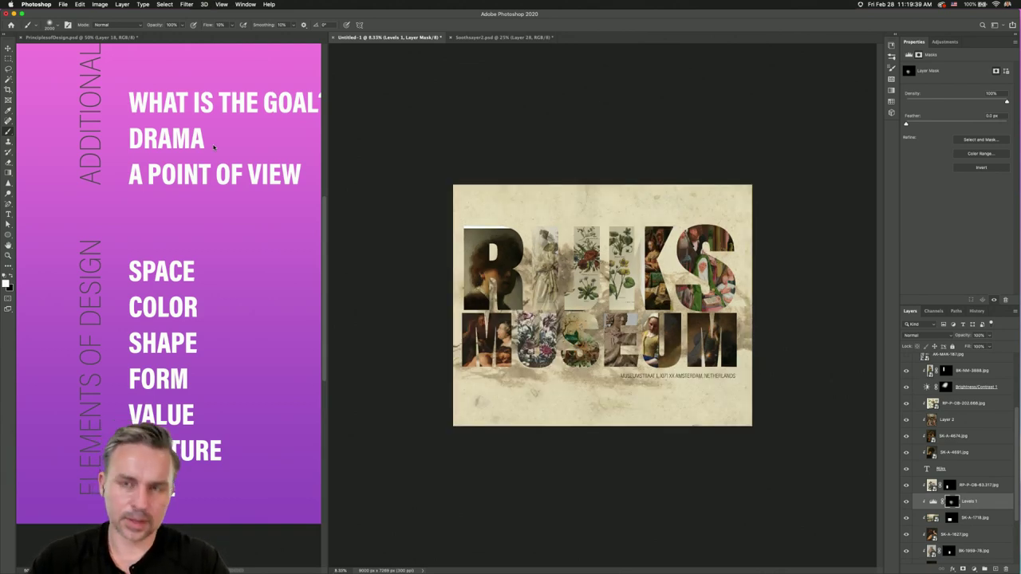
pyautogui.hotkey('ctrl', '+')
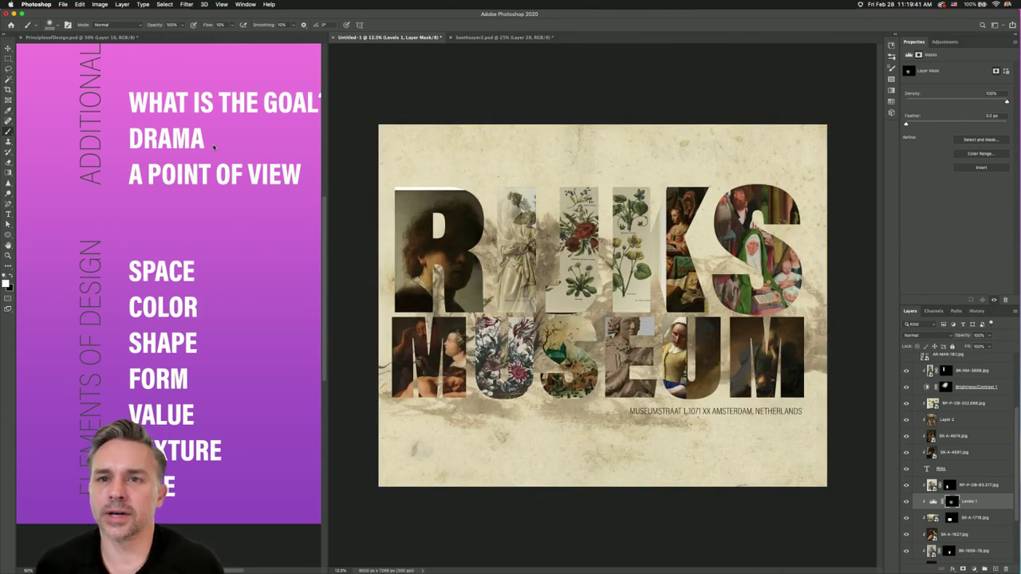
pyautogui.doubleClick(989, 44)
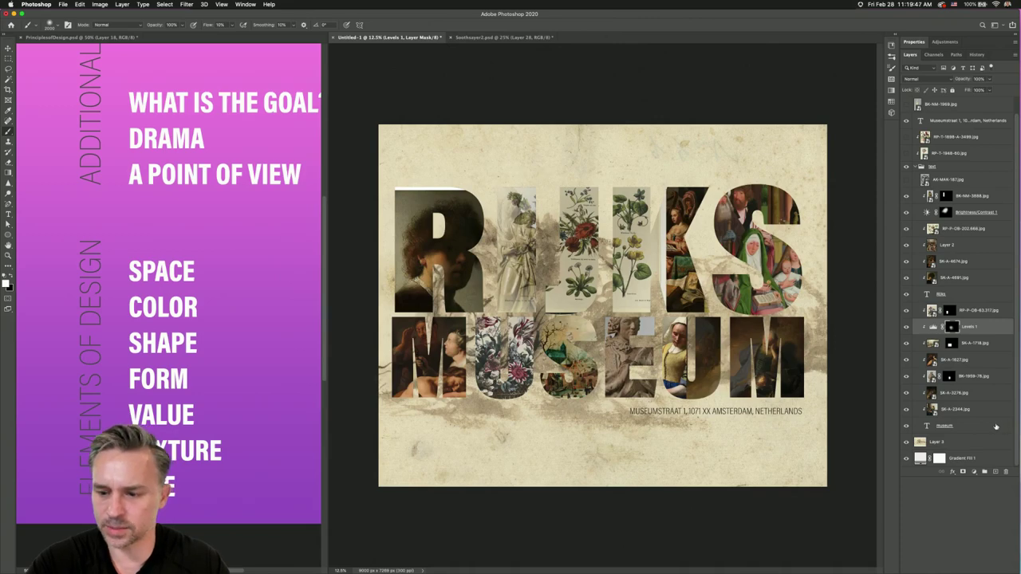
# - Duplicate the Layer 3 paper texture and keep the copy aligned in place
pyautogui.click(936, 443)
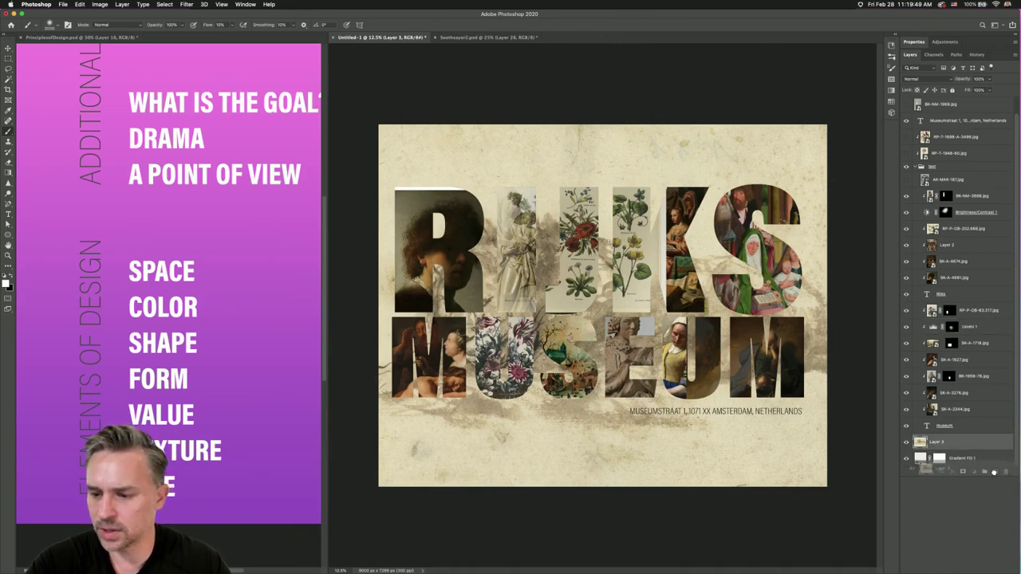
pyautogui.click(994, 472)
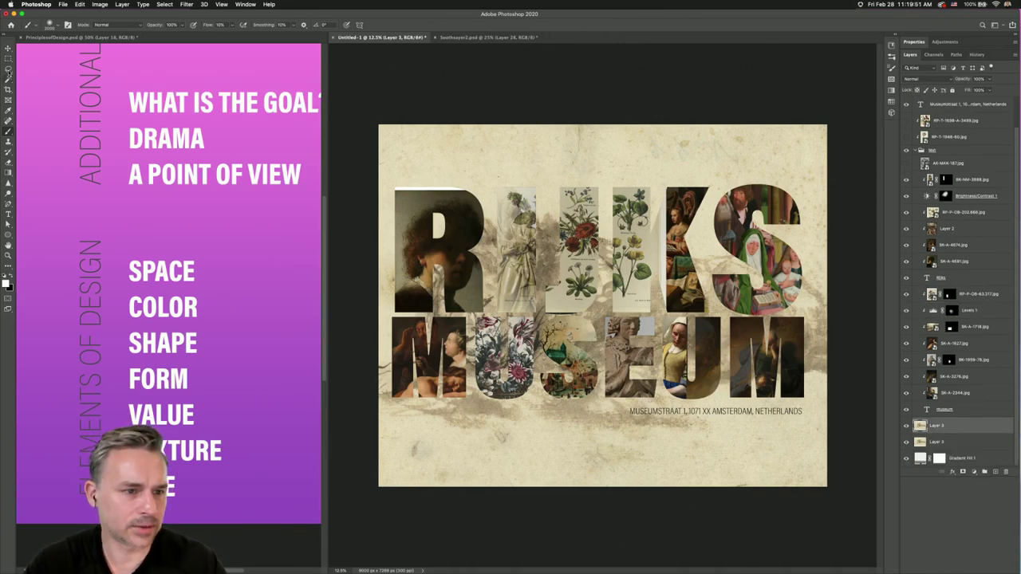
pyautogui.press('m')
pyautogui.press('l')
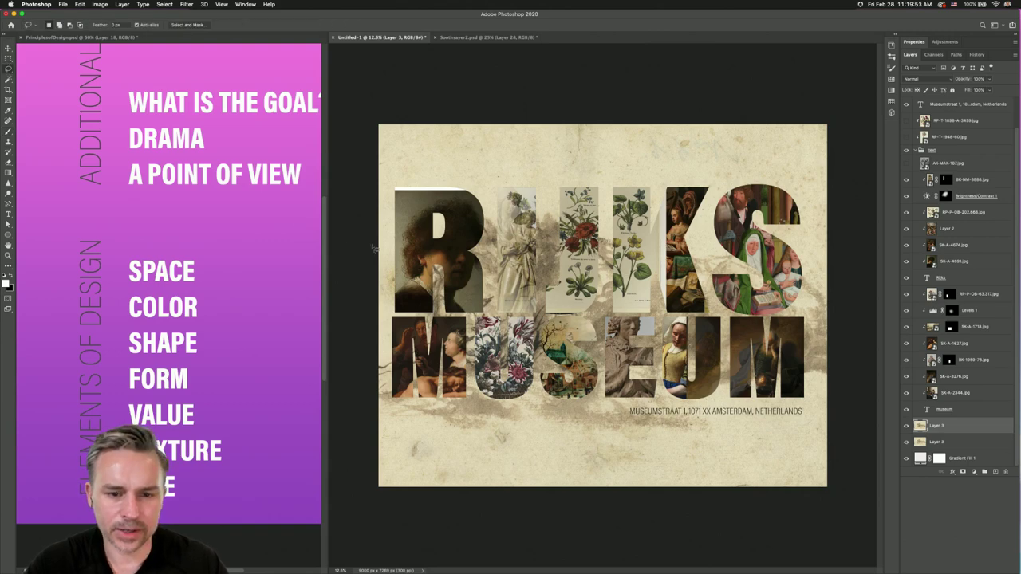
pyautogui.moveTo(478, 193)
pyautogui.mouseDown()
pyautogui.moveTo(769, 262)
pyautogui.moveTo(435, 214)
pyautogui.mouseUp()
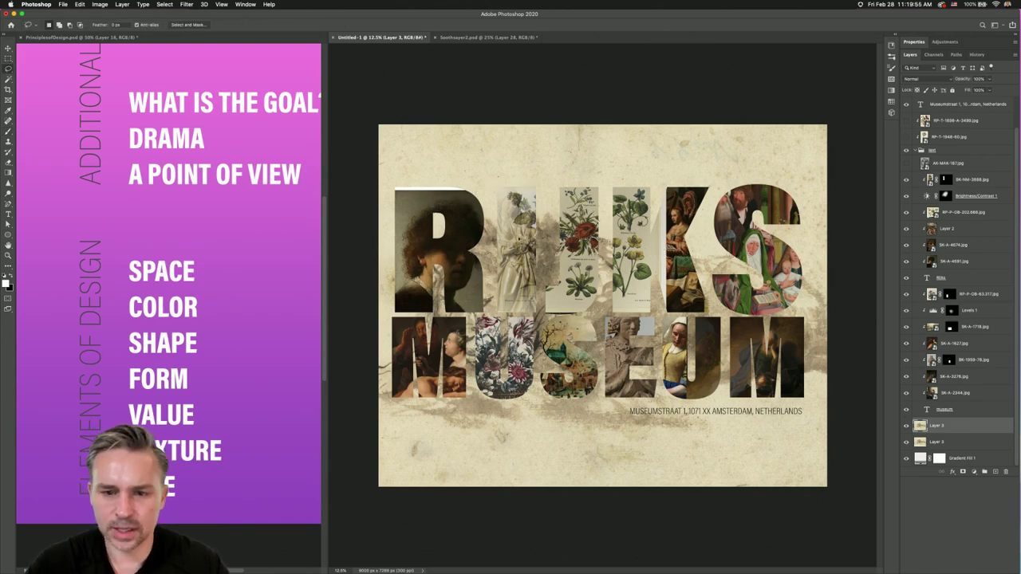
pyautogui.press('v')
pyautogui.moveTo(510, 219); pyautogui.dragTo(515, 379)
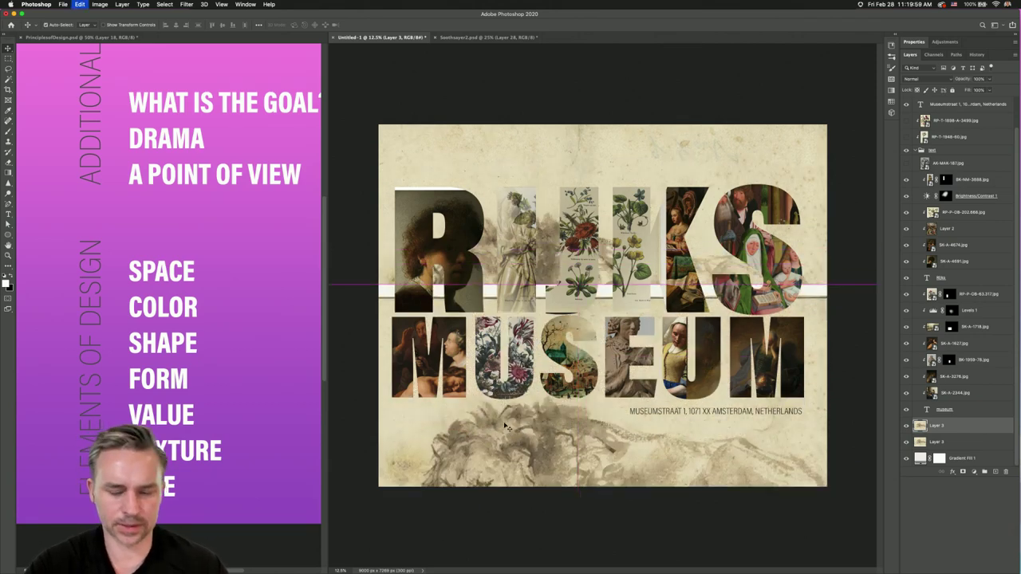
pyautogui.moveTo(507, 429); pyautogui.dragTo(507, 348)
# - Lasso the stained headline area, Content-Aware fill it, then deselect
pyautogui.press('l')
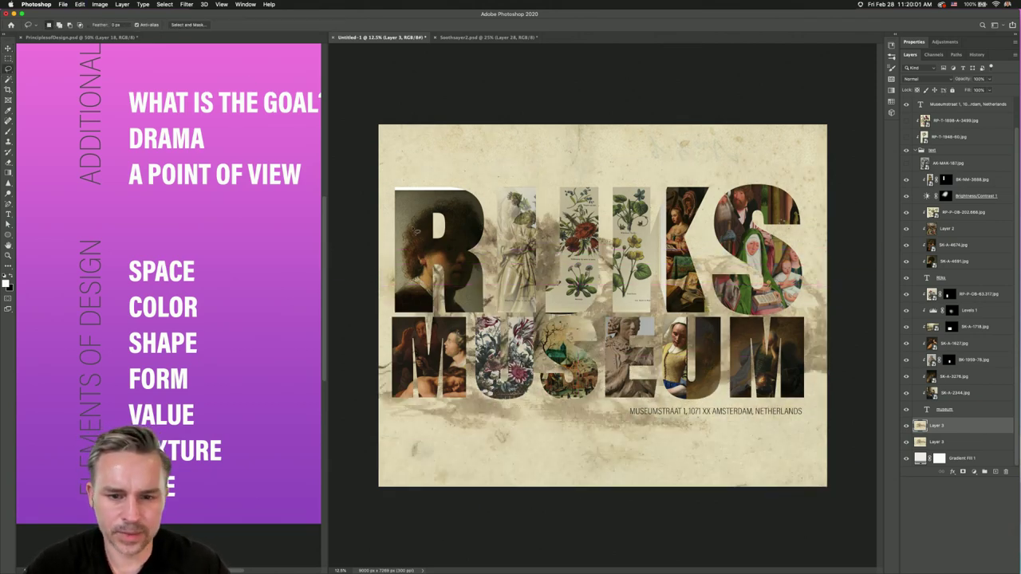
pyautogui.moveTo(380, 267)
pyautogui.mouseDown()
pyautogui.moveTo(558, 198)
pyautogui.moveTo(812, 269)
pyautogui.moveTo(830, 447)
pyautogui.moveTo(723, 407)
pyautogui.mouseUp()
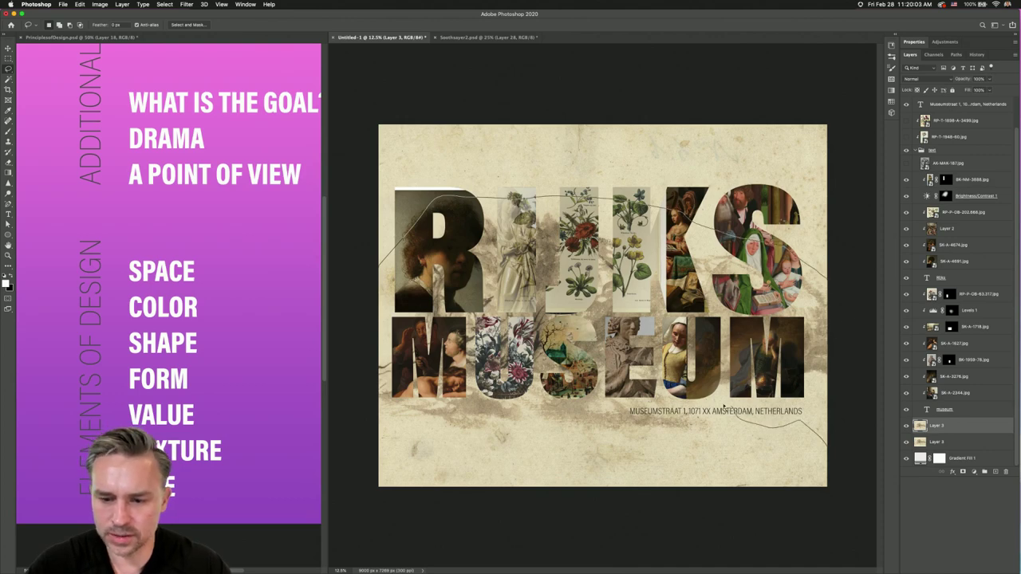
pyautogui.moveTo(671, 434)
pyautogui.mouseDown()
pyautogui.moveTo(574, 436)
pyautogui.moveTo(475, 419)
pyautogui.moveTo(408, 431)
pyautogui.moveTo(379, 407)
pyautogui.mouseUp()
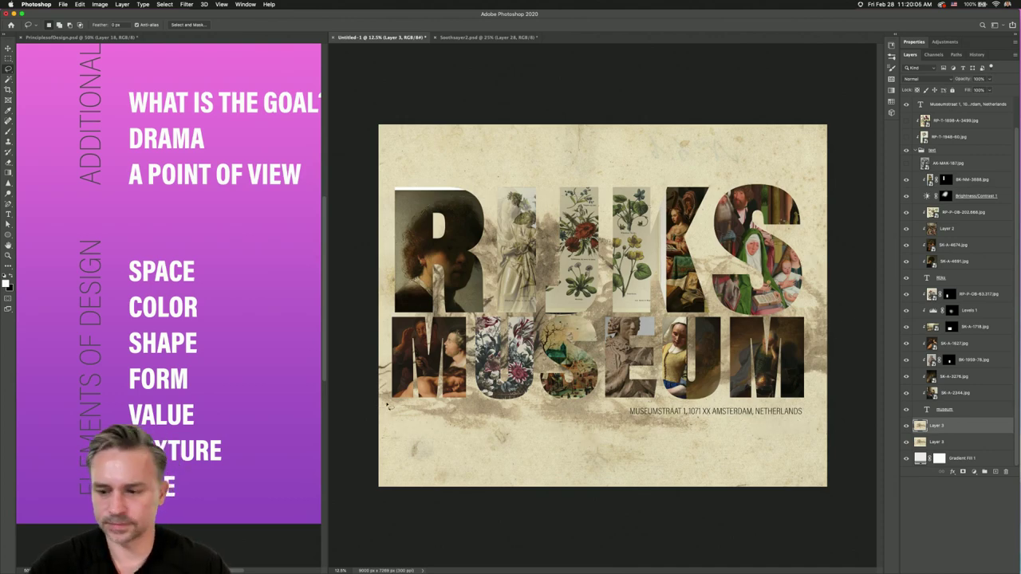
pyautogui.hotkey('shift', 'BackSpace')
pyautogui.click(335, 163)
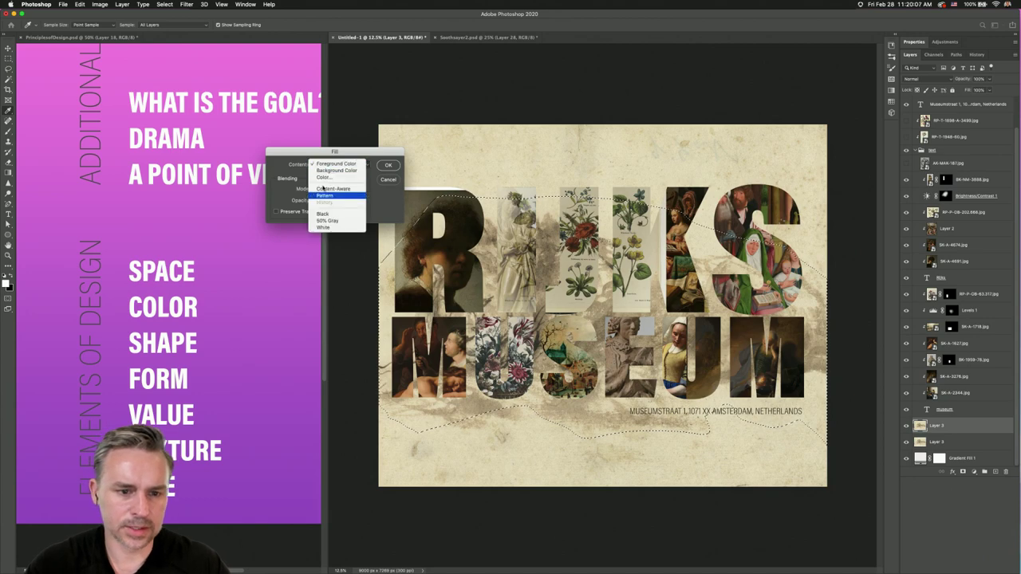
pyautogui.click(318, 189)
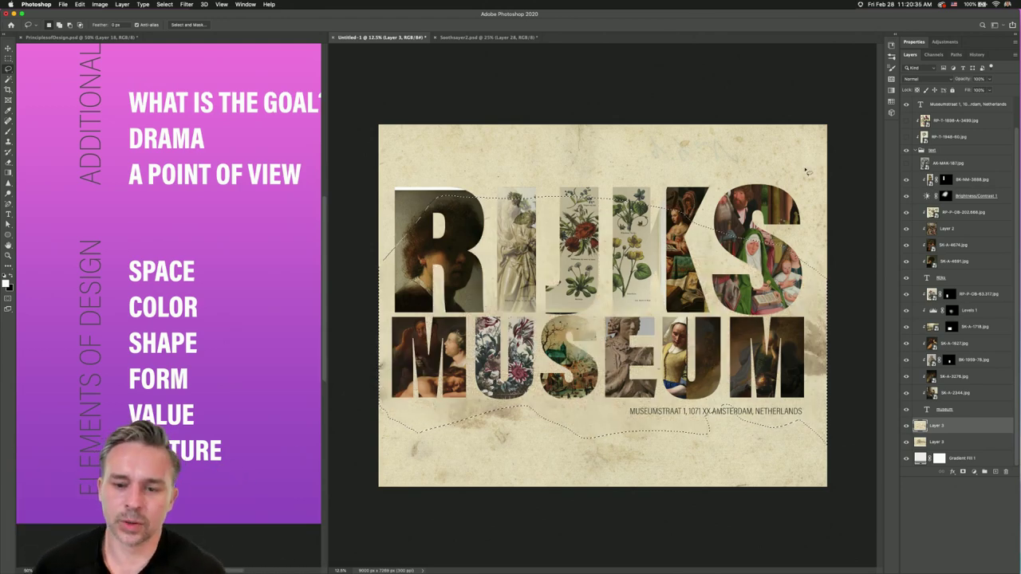
pyautogui.press('super+d')
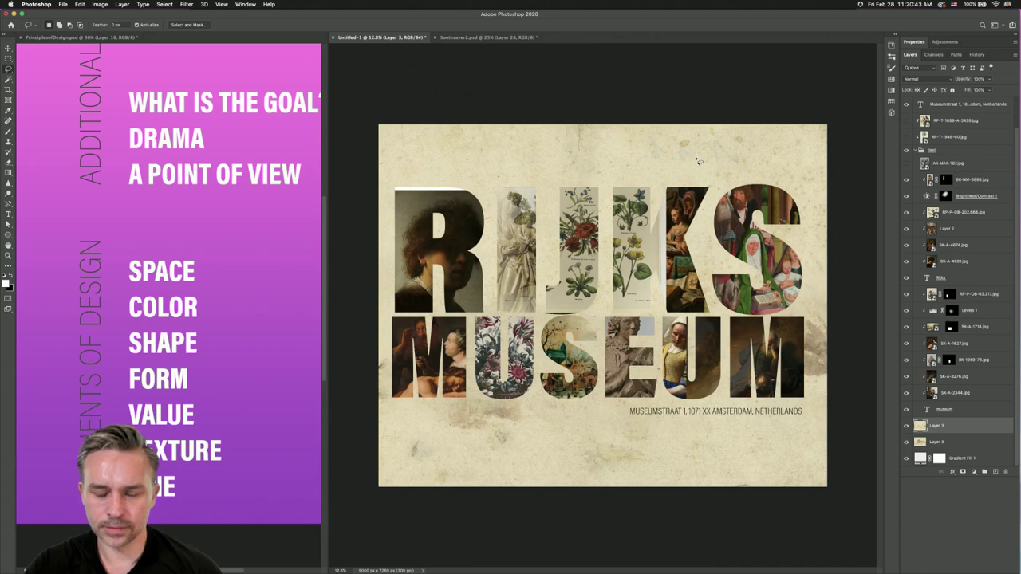
# - On a new layer above BK-NM-3888, brush black where IJ meets S, then collapse the text group
pyautogui.click(953, 213)
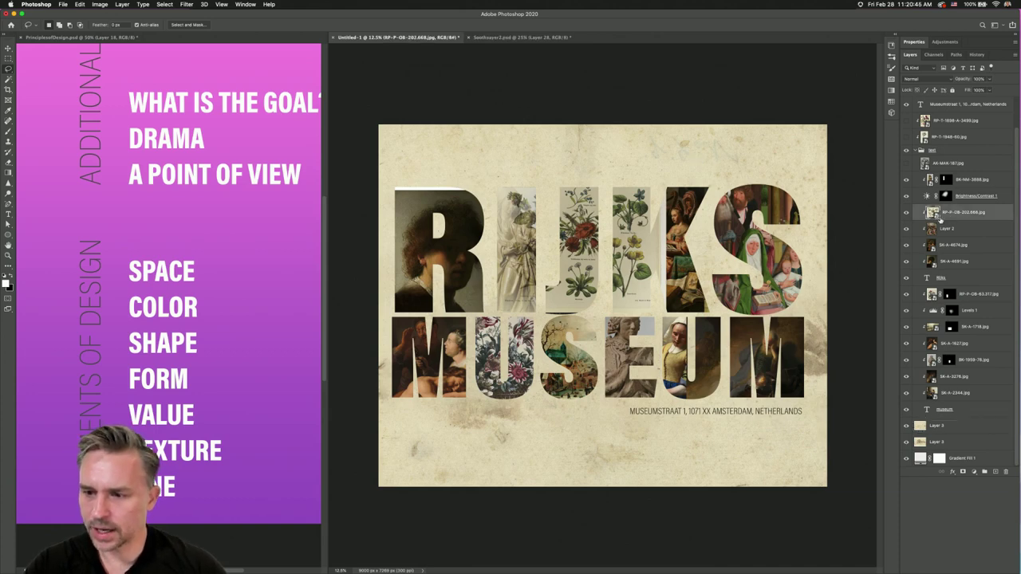
pyautogui.click(968, 181)
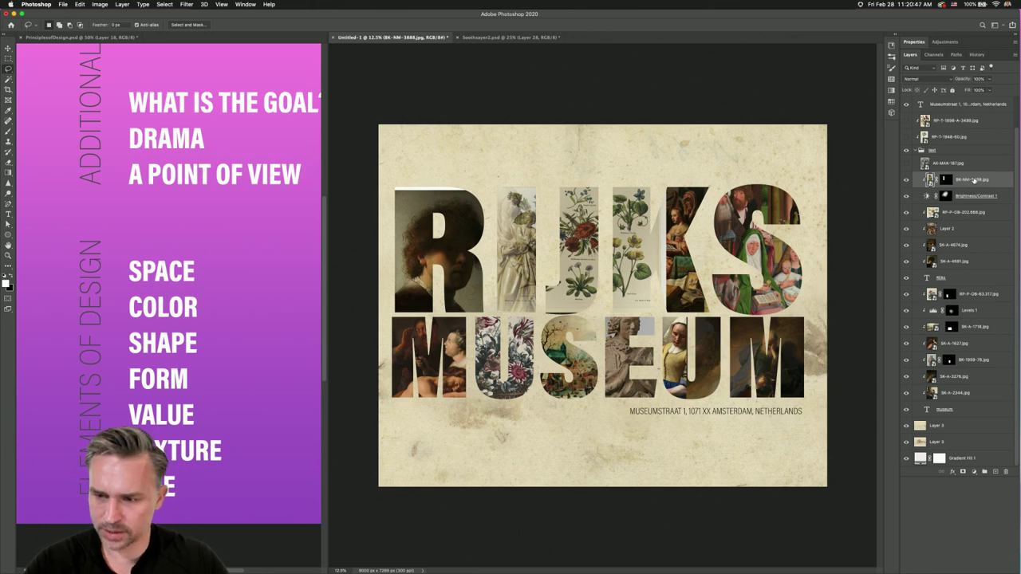
pyautogui.click(994, 472)
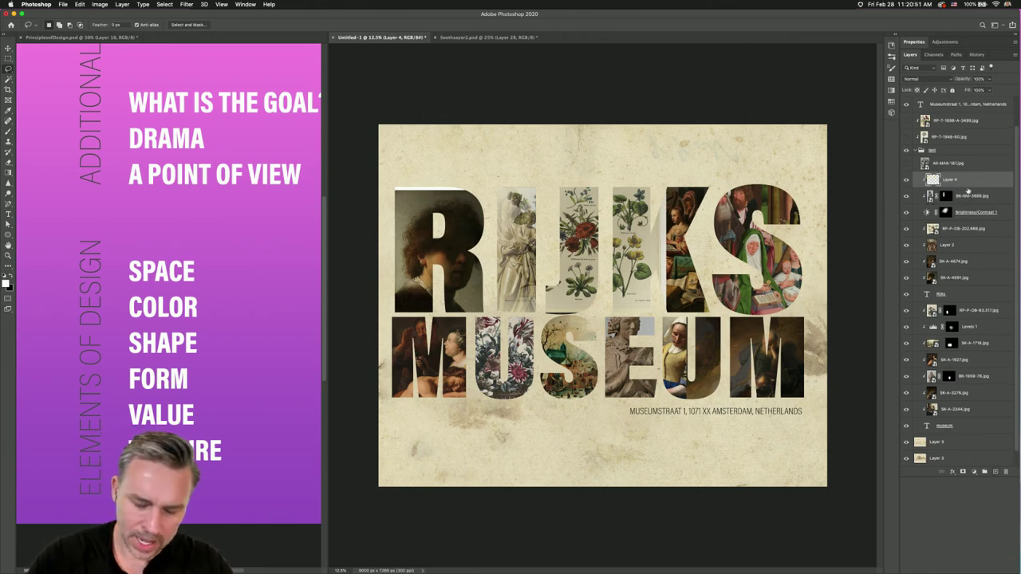
pyautogui.press('b')
pyautogui.press('x')
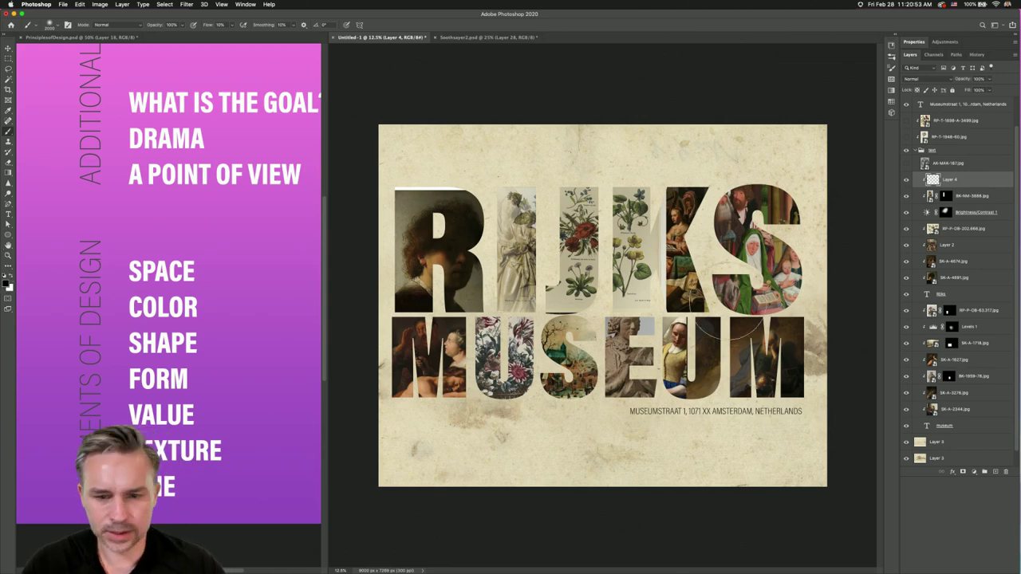
pyautogui.moveTo(551, 287)
pyautogui.mouseDown()
pyautogui.moveTo(568, 323)
pyautogui.moveTo(579, 303)
pyautogui.moveTo(590, 312)
pyautogui.moveTo(573, 319)
pyautogui.moveTo(597, 323)
pyautogui.moveTo(618, 303)
pyautogui.moveTo(583, 301)
pyautogui.moveTo(614, 319)
pyautogui.moveTo(610, 239)
pyautogui.moveTo(510, 307)
pyautogui.moveTo(470, 287)
pyautogui.moveTo(616, 315)
pyautogui.mouseUp()
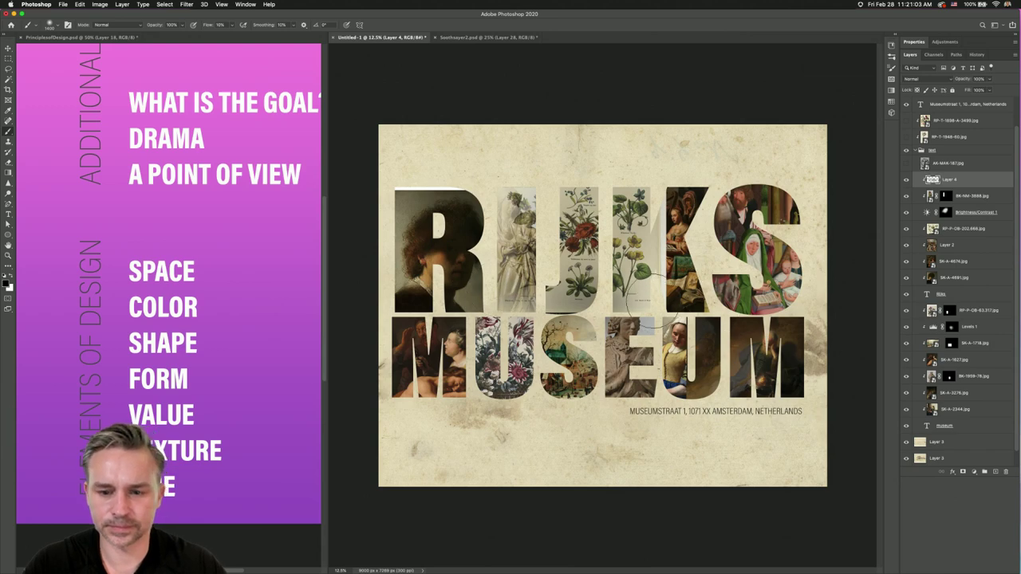
pyautogui.click(915, 151)
# - Show the bouquet print, release its clipping mask and position it over the letter J
pyautogui.click(935, 197)
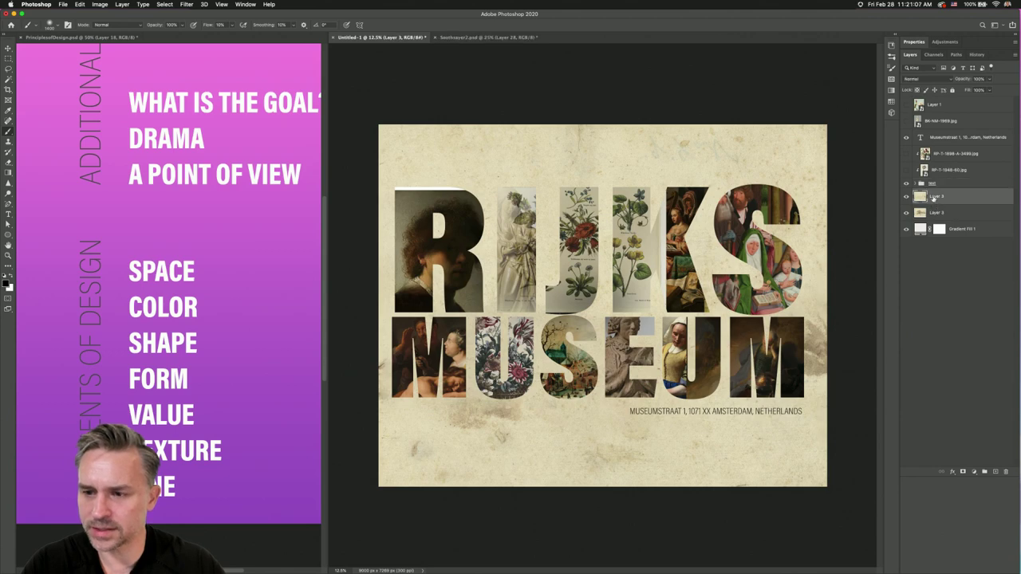
pyautogui.click(905, 153)
pyautogui.click(946, 159)
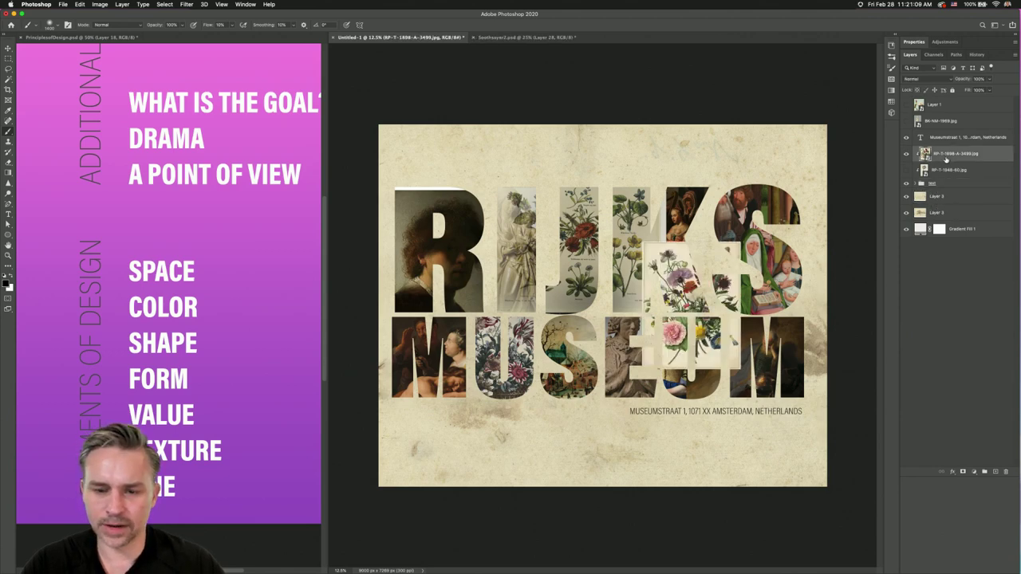
pyautogui.press('v')
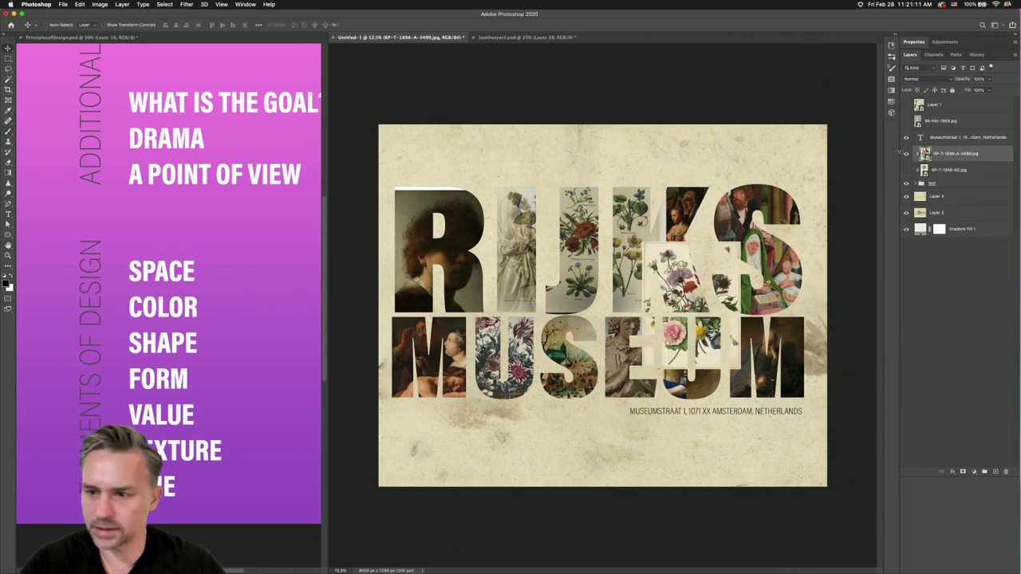
pyautogui.keyDown('alt'); pyautogui.click(955, 162); pyautogui.keyUp('alt')
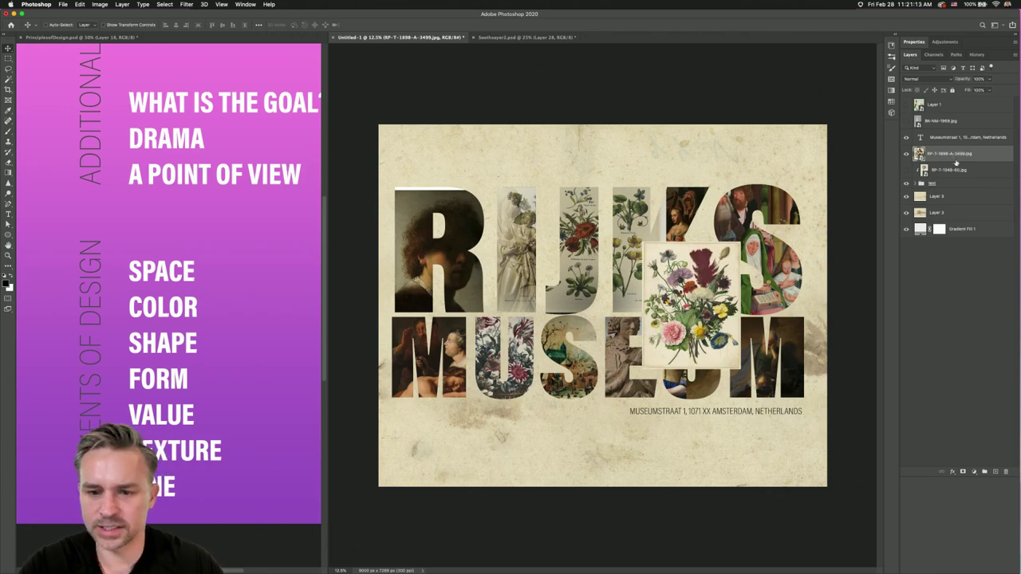
pyautogui.moveTo(720, 331); pyautogui.dragTo(629, 295)
pyautogui.press('super+equal')
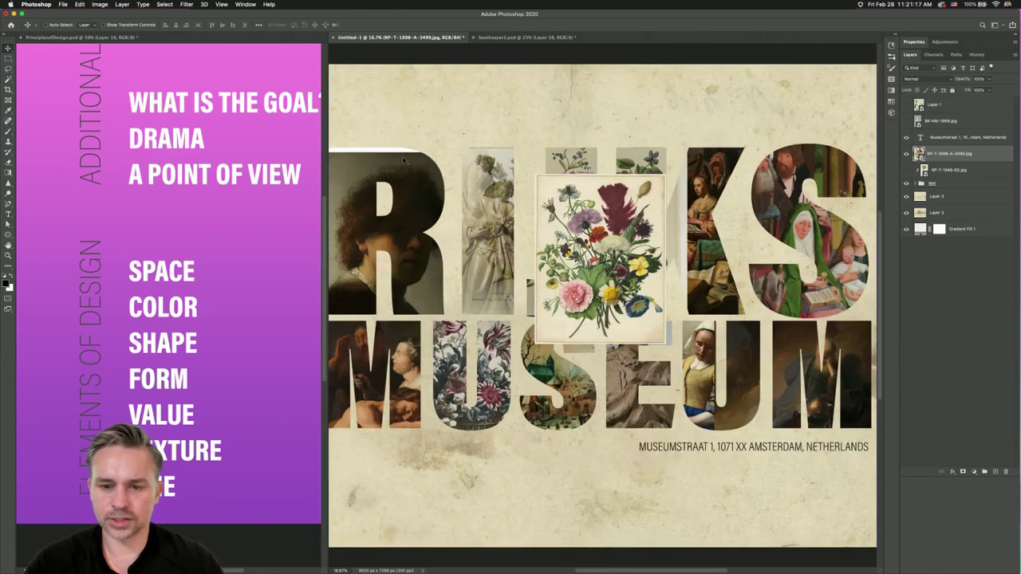
pyautogui.moveTo(593, 246); pyautogui.dragTo(574, 222)
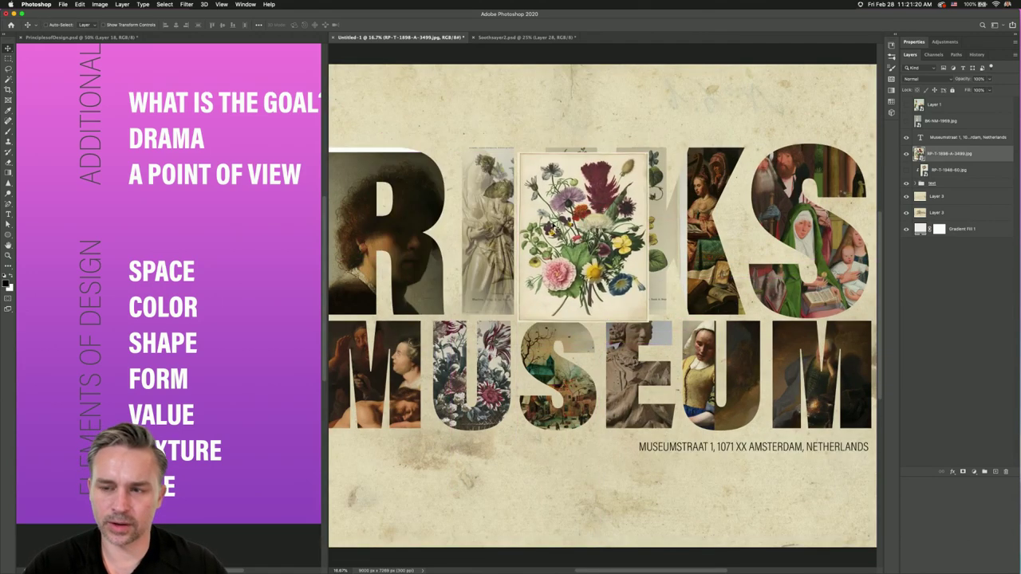
pyautogui.click(895, 37)
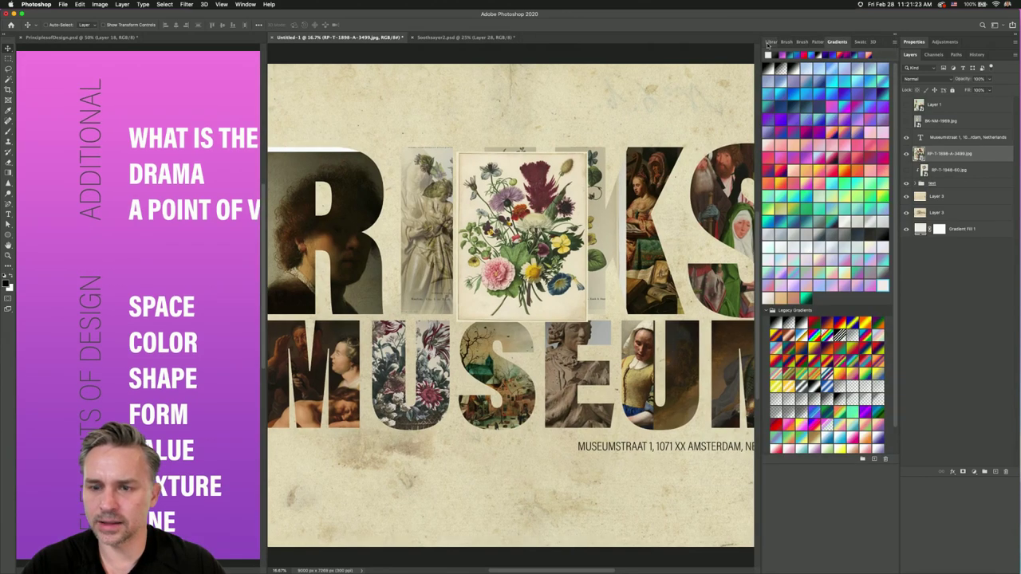
# - Rasterize the bouquet layer and draw a rectangular marquee around the print
pyautogui.click(770, 42)
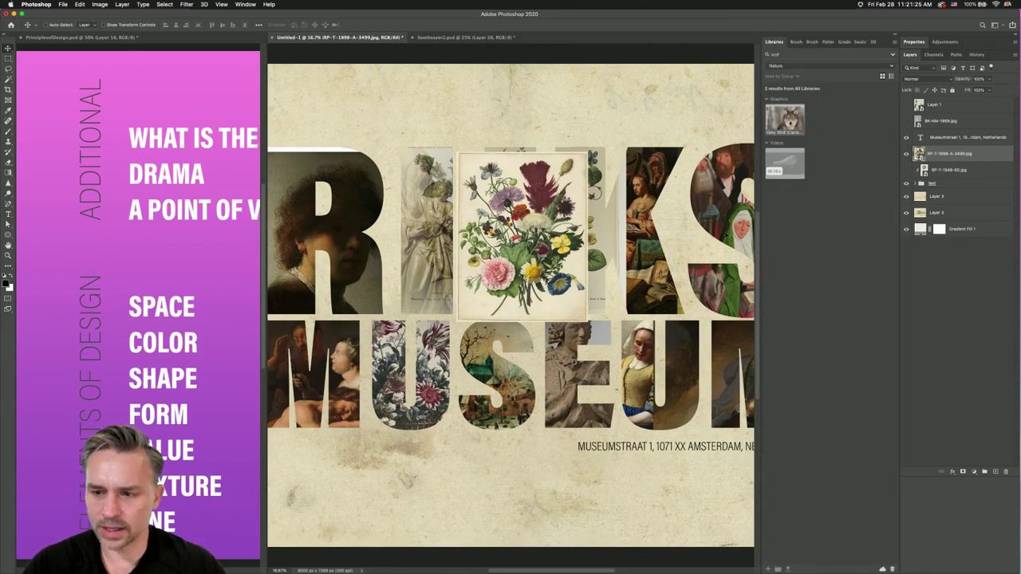
pyautogui.rightClick(975, 155)
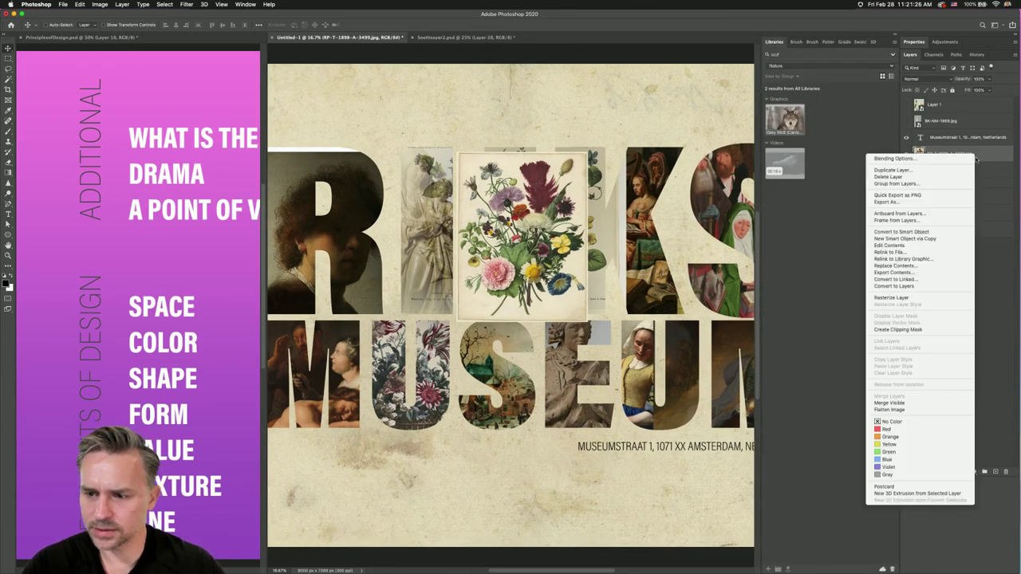
pyautogui.click(888, 300)
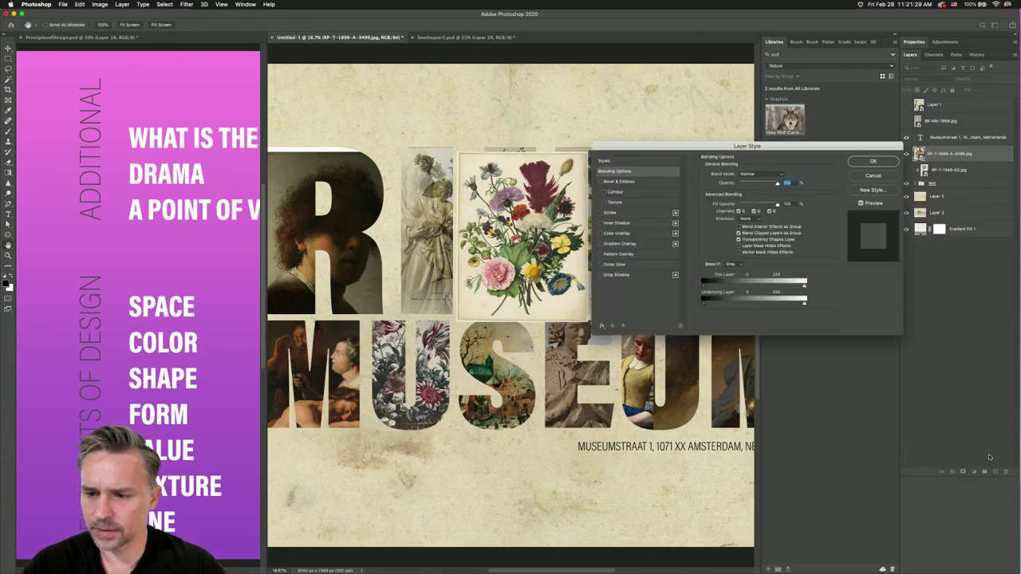
pyautogui.click(867, 176)
pyautogui.rightClick(956, 158)
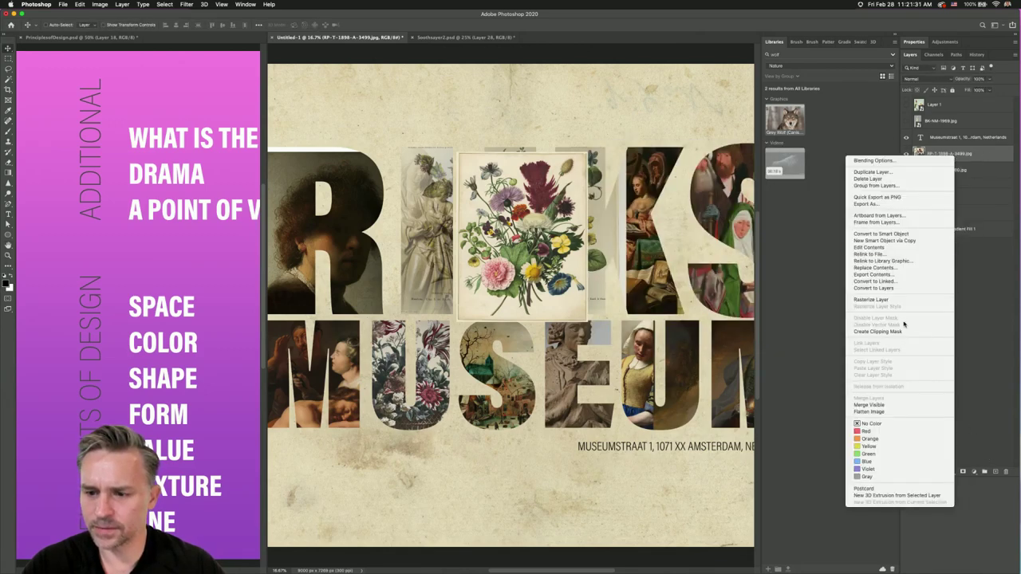
pyautogui.click(894, 297)
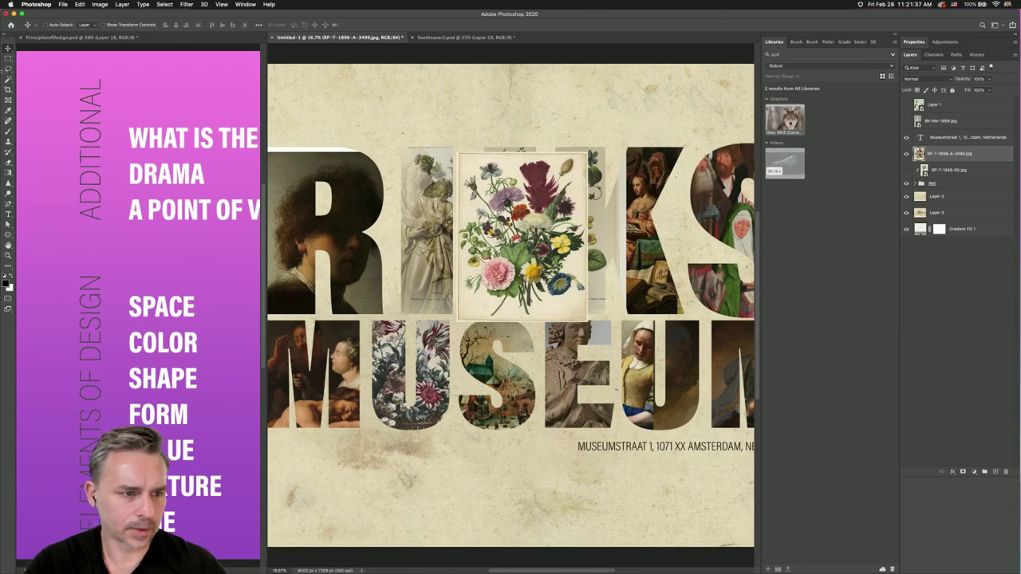
pyautogui.press('m')
pyautogui.moveTo(460, 155)
pyautogui.mouseDown()
pyautogui.moveTo(582, 296)
pyautogui.moveTo(584, 316)
pyautogui.mouseUp()
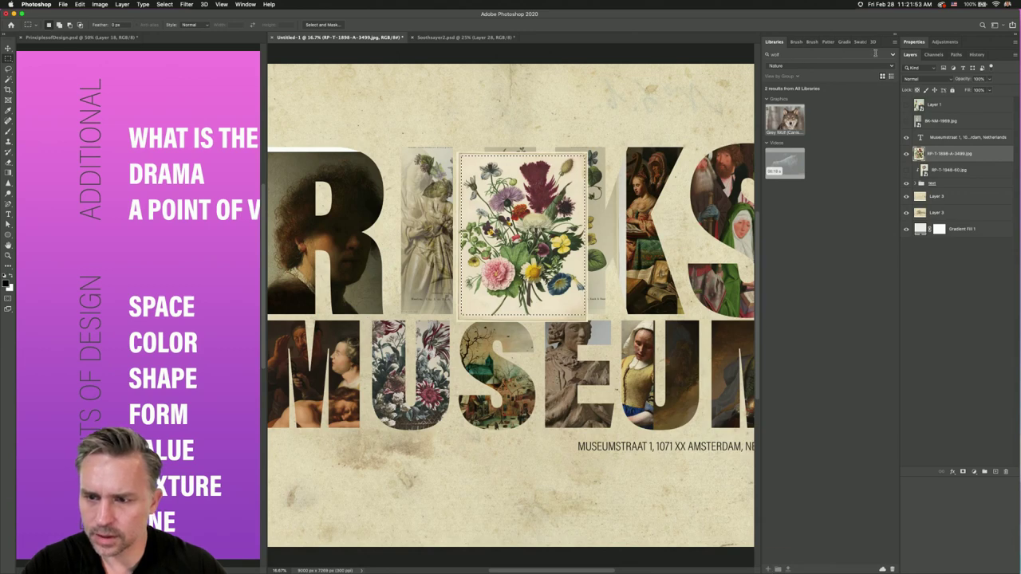
# - Float the Libraries panel, clear its search, and choose Add Content > Create From Image
pyautogui.click(886, 54)
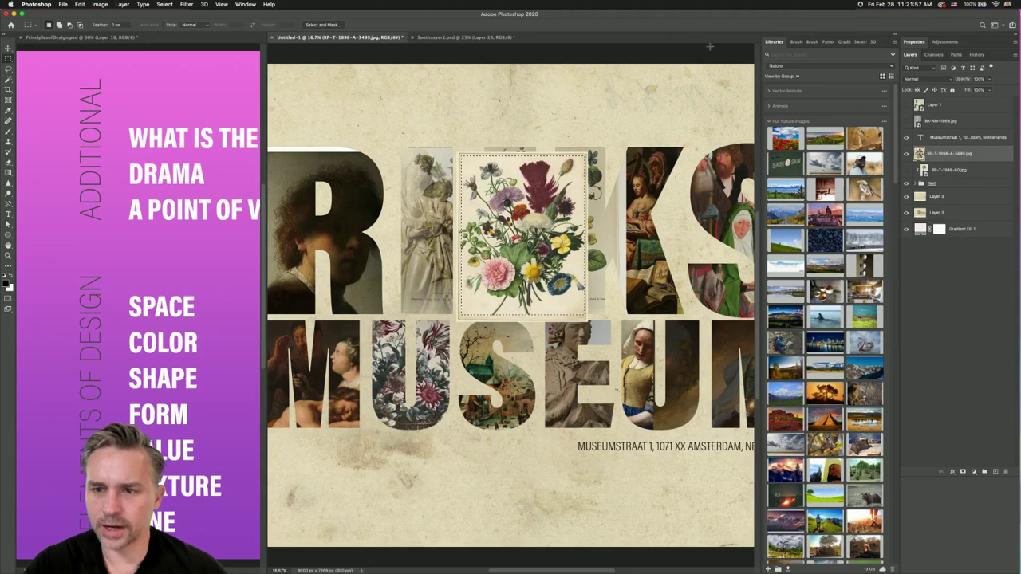
pyautogui.moveTo(773, 41); pyautogui.dragTo(665, 61)
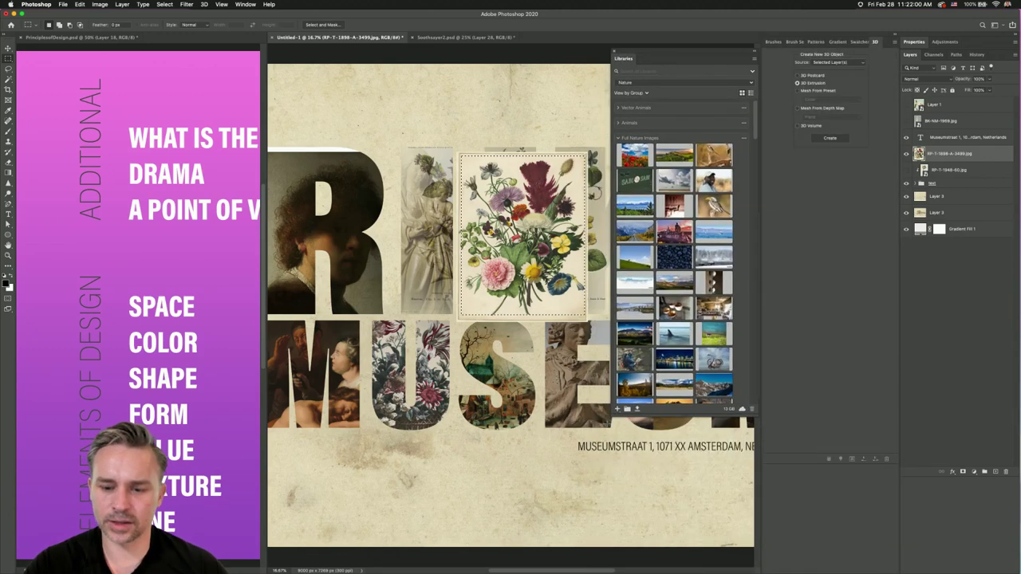
pyautogui.click(642, 72)
pyautogui.write('wolf')
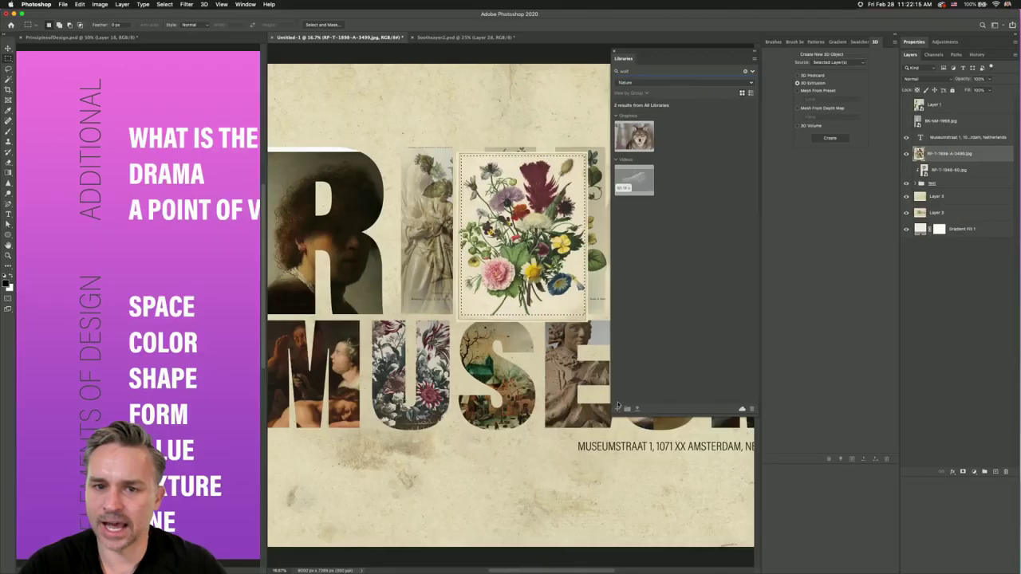
pyautogui.click(745, 71)
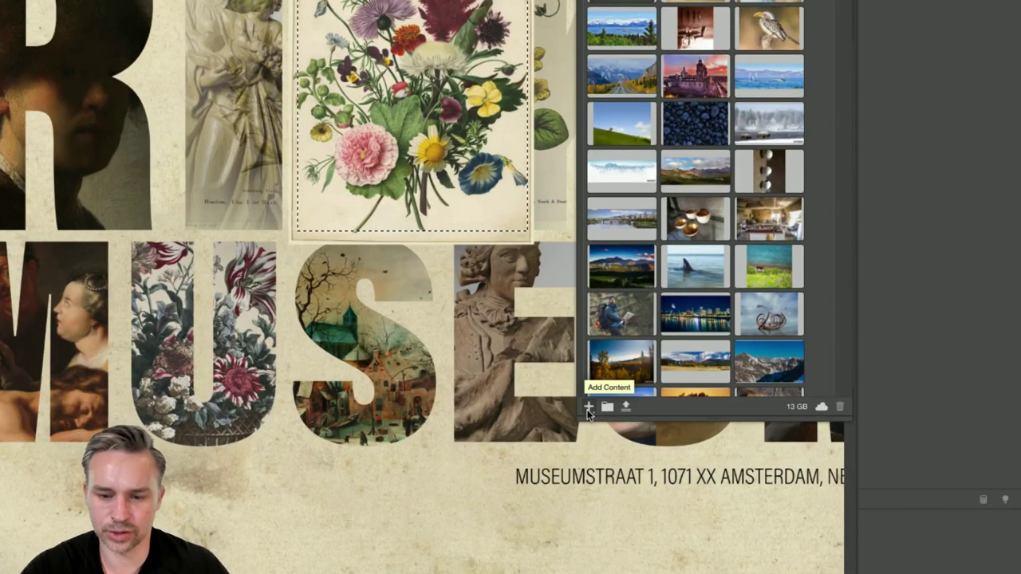
pyautogui.click(588, 408)
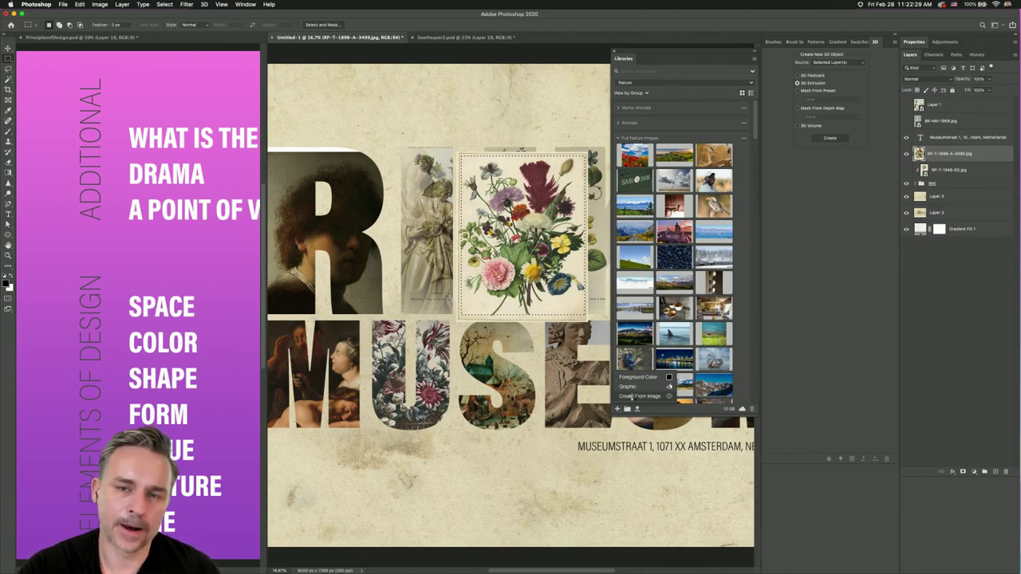
pyautogui.click(631, 396)
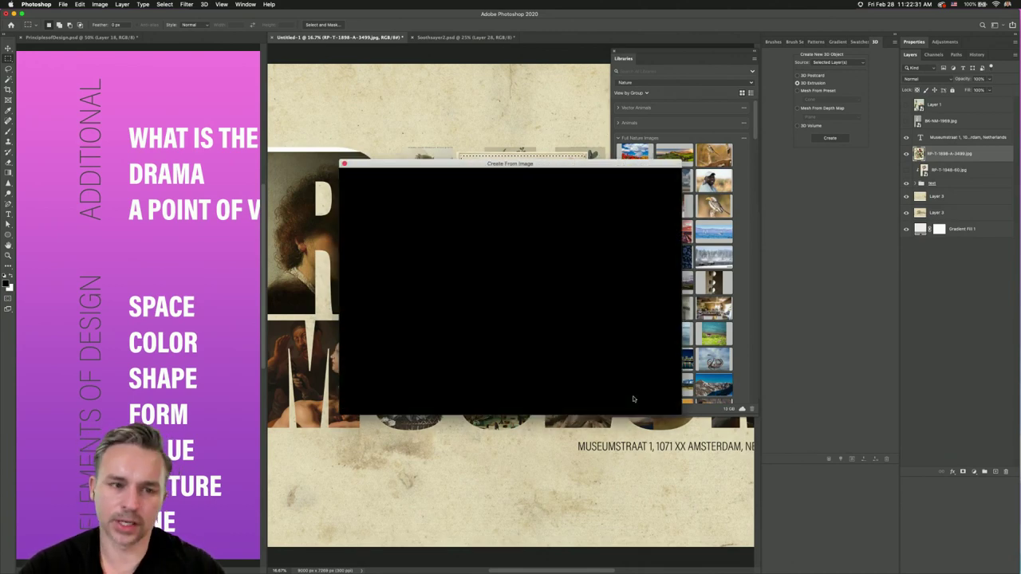
# - Adjust the bouquet sample area and save the hexagonal pattern to CC Libraries
pyautogui.moveTo(414, 164); pyautogui.dragTo(662, 141)
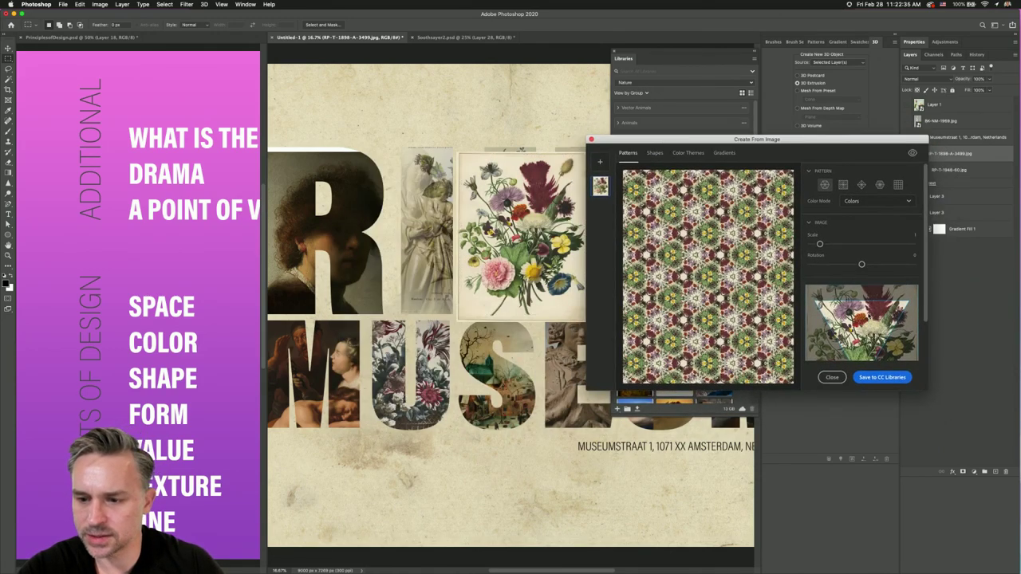
pyautogui.moveTo(852, 339)
pyautogui.mouseDown()
pyautogui.moveTo(872, 341)
pyautogui.moveTo(855, 342)
pyautogui.mouseUp()
pyautogui.moveTo(816, 139); pyautogui.dragTo(478, 62)
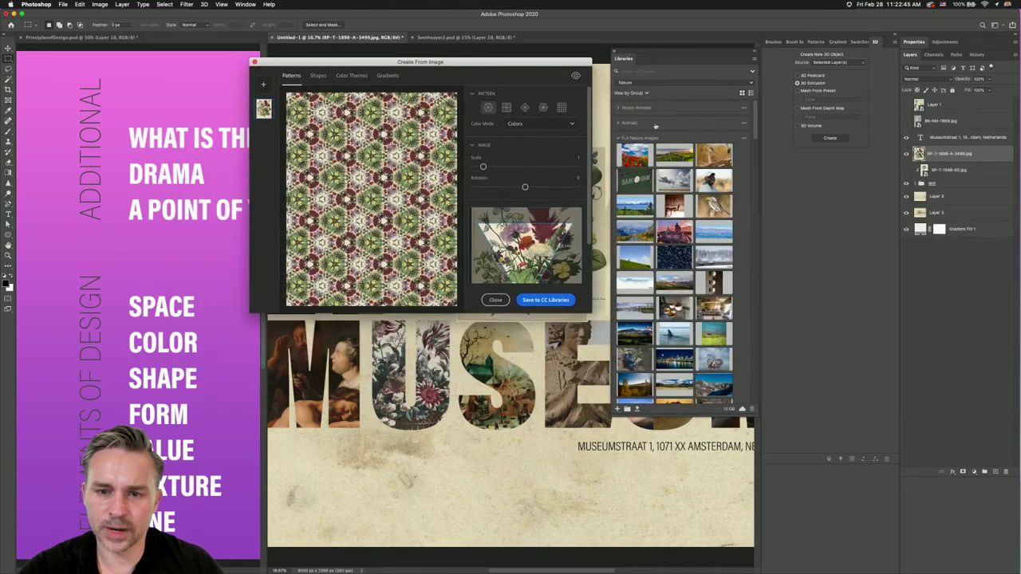
pyautogui.click(533, 300)
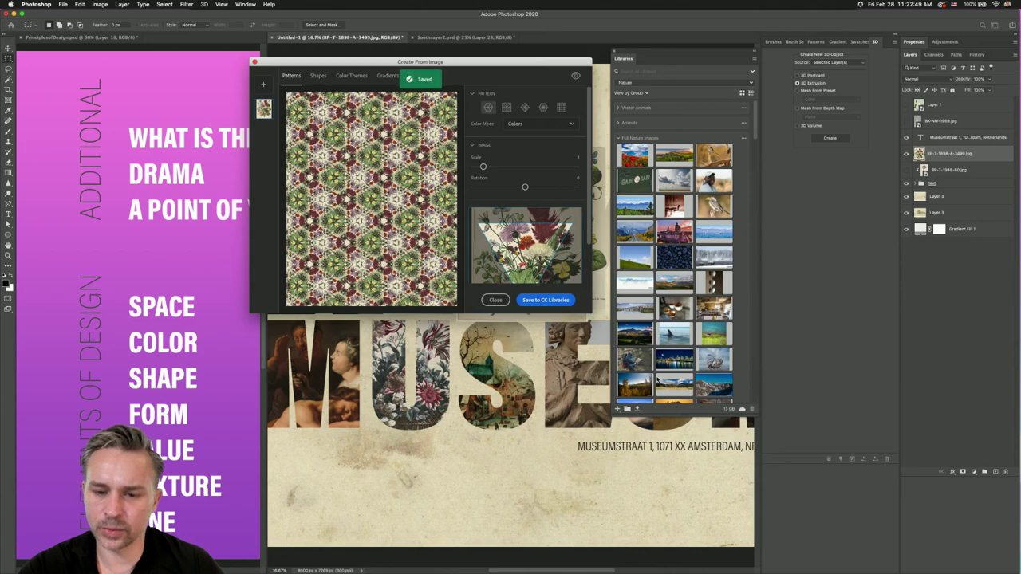
# - Switch to the kaleidoscope pattern layout and save it to CC Libraries
pyautogui.scroll(-10, 662, 329)
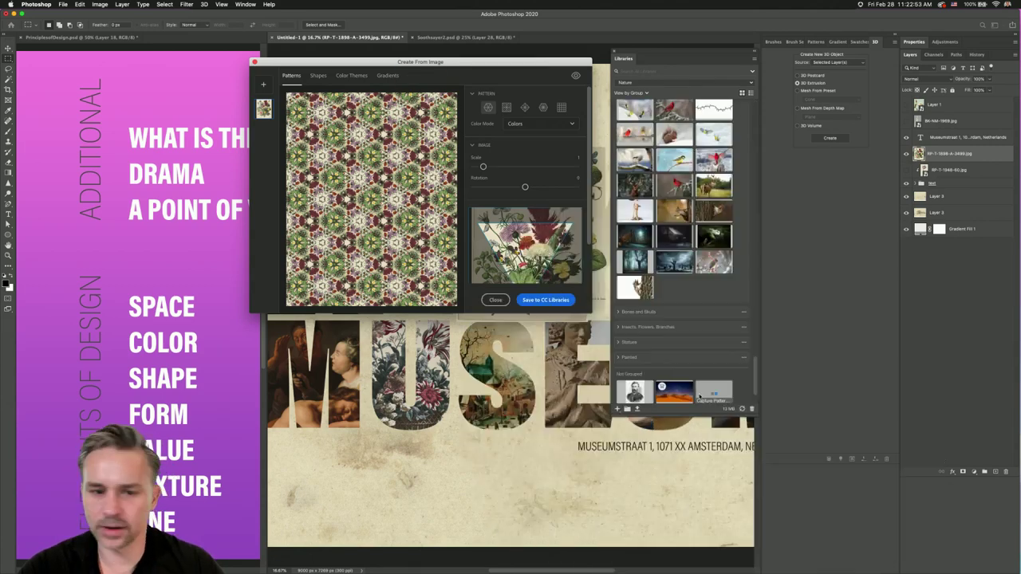
pyautogui.click(505, 106)
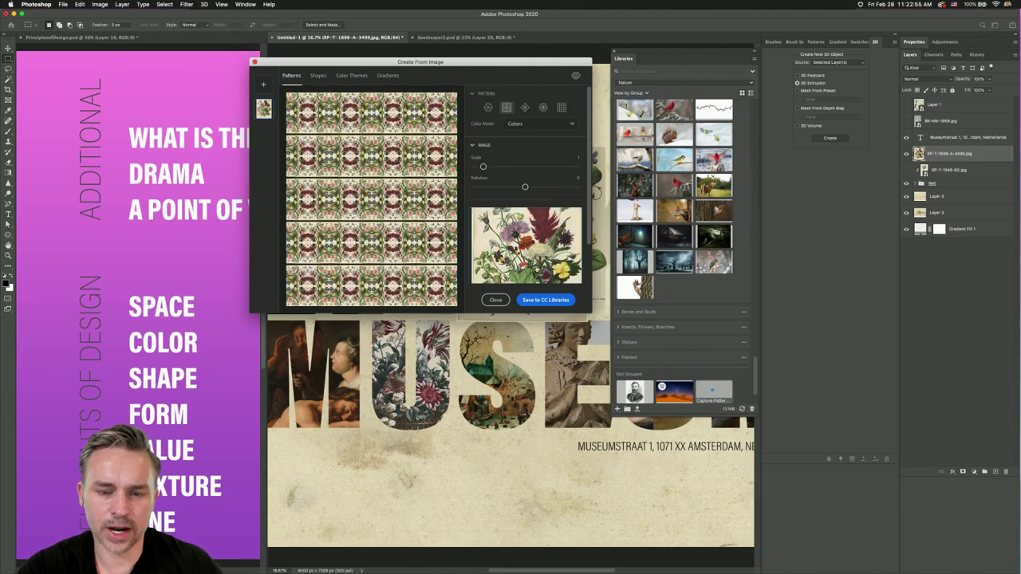
pyautogui.click(524, 107)
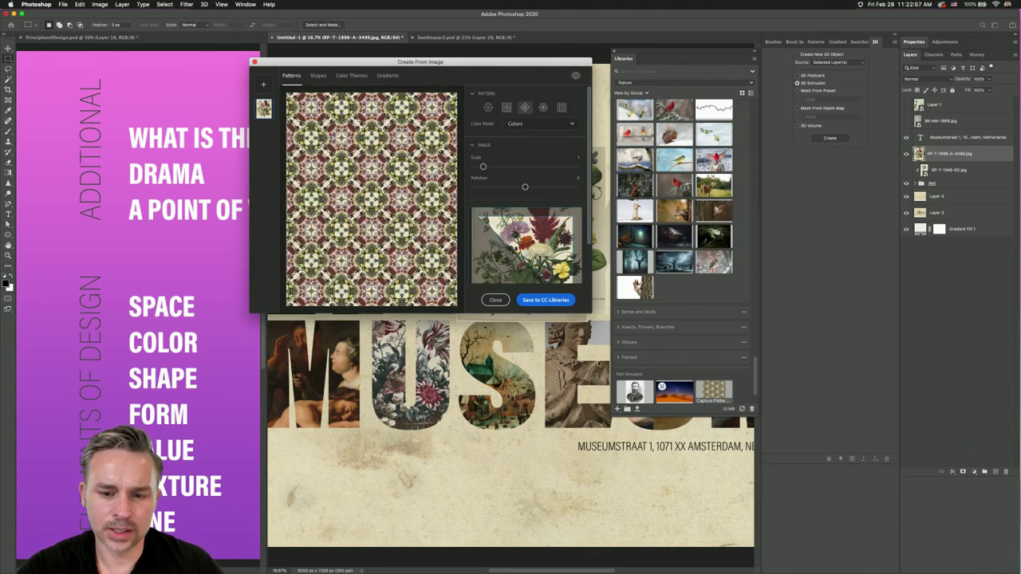
pyautogui.click(545, 300)
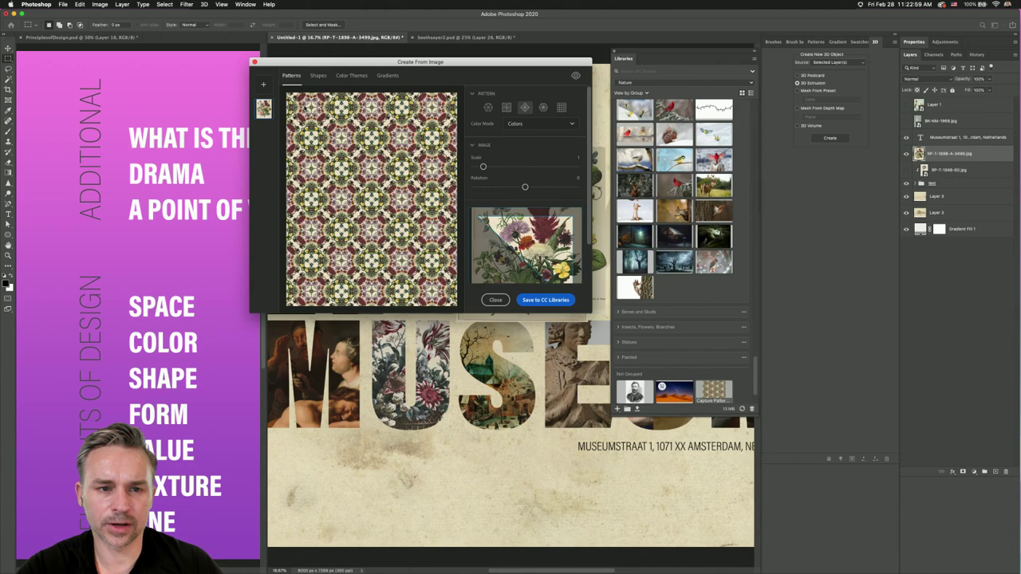
pyautogui.click(318, 76)
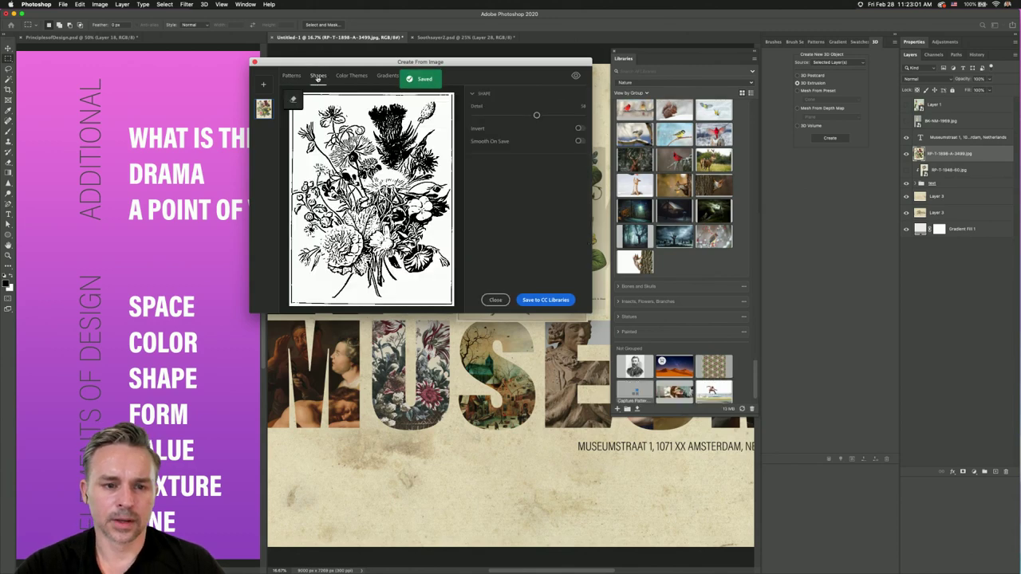
# - Save the line-art shape as Capture Shape 1, preview colour theme and gradient, then close and redock
pyautogui.click(536, 301)
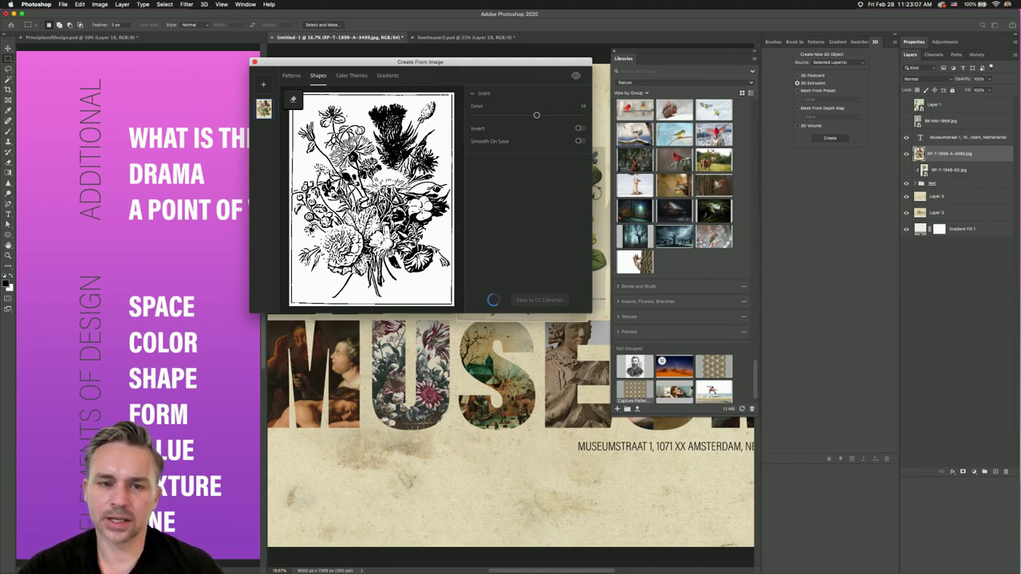
pyautogui.click(358, 77)
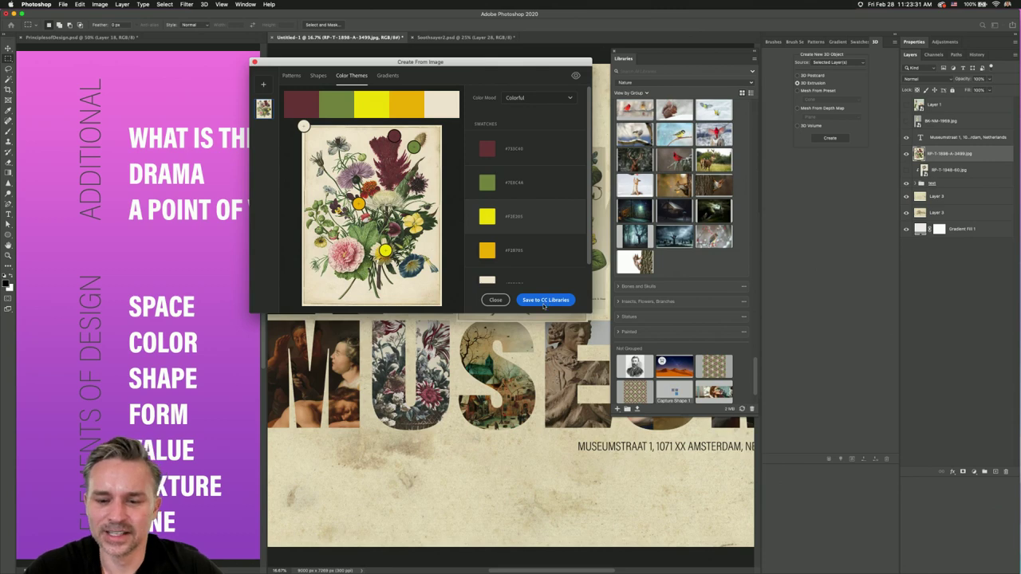
pyautogui.click(386, 76)
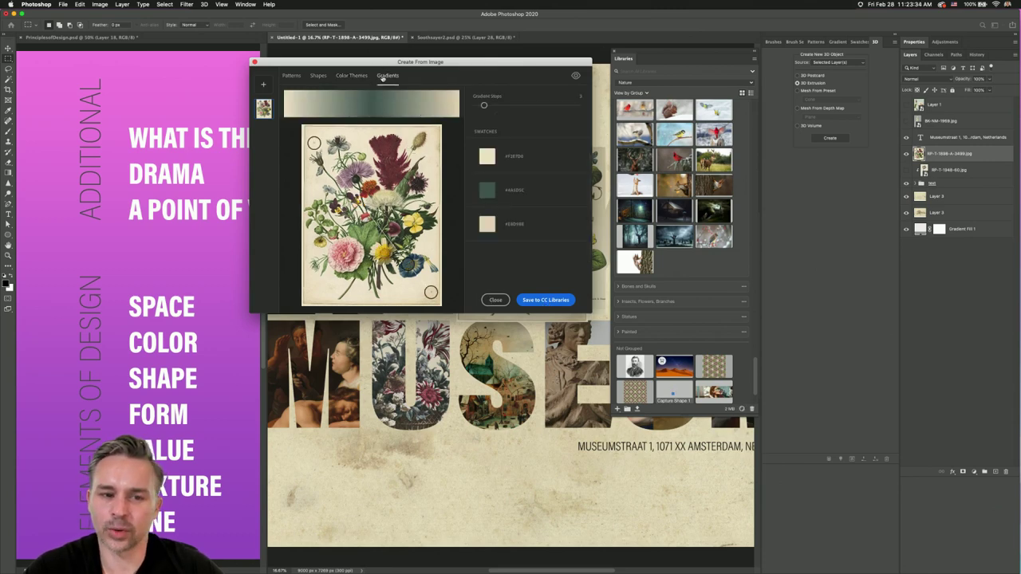
pyautogui.click(495, 299)
pyautogui.moveTo(747, 51); pyautogui.dragTo(877, 43)
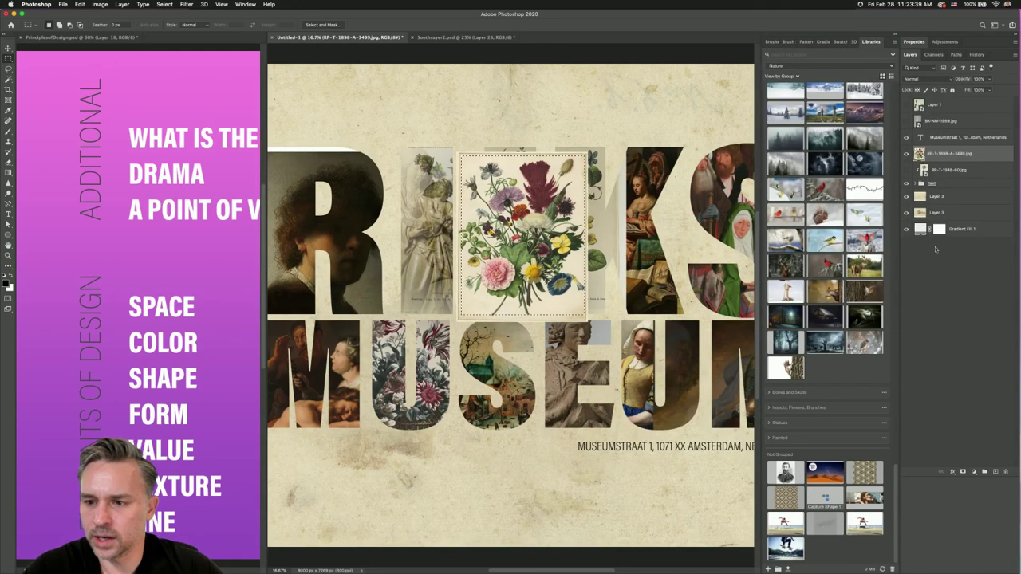
# - Add a mask-free kaleidoscope Pattern Fill above Layer 3 and hide the RP-T-1898-A-3490 bouquet
pyautogui.click(946, 197)
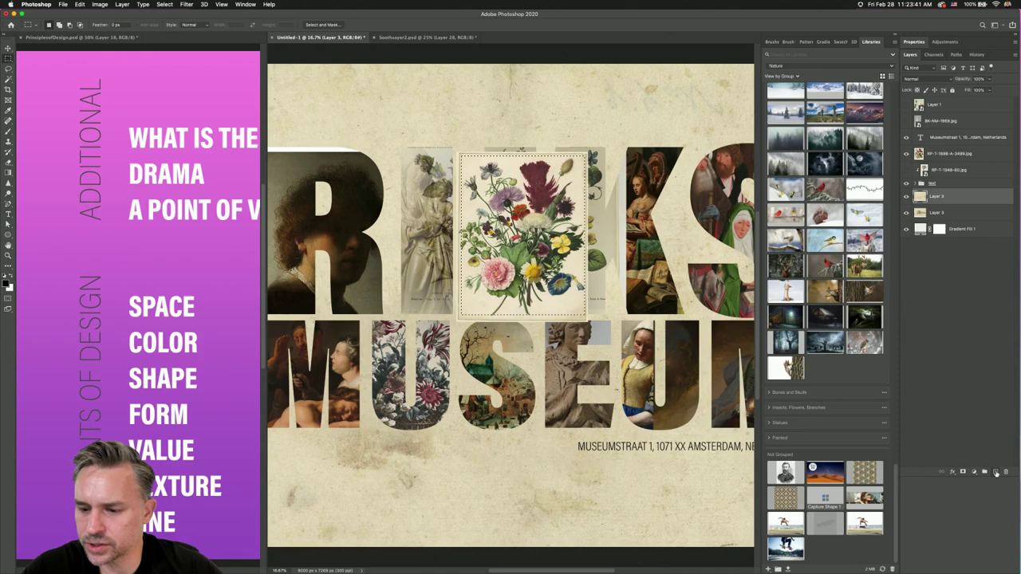
pyautogui.click(993, 471)
pyautogui.click(865, 475)
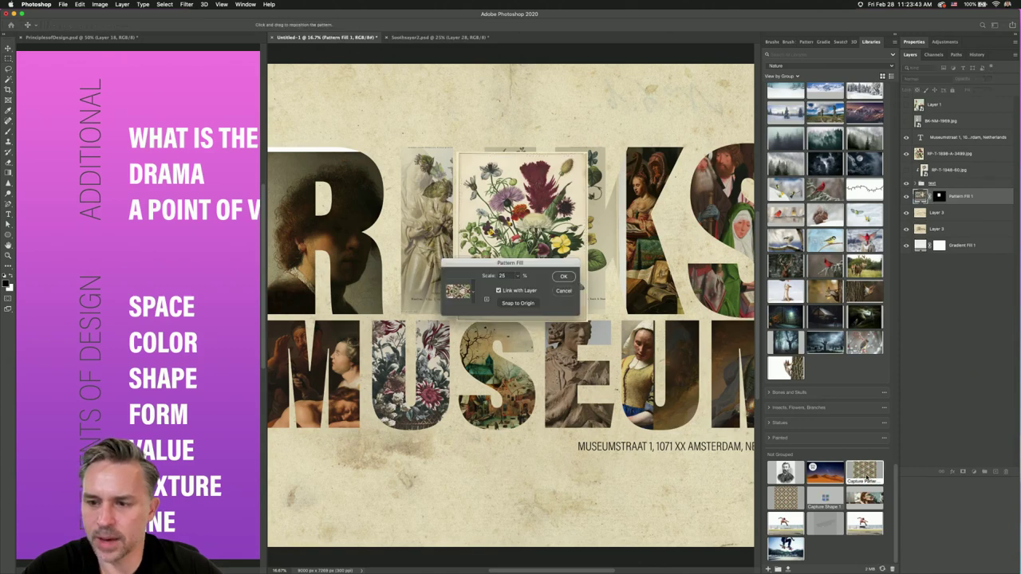
pyautogui.click(563, 276)
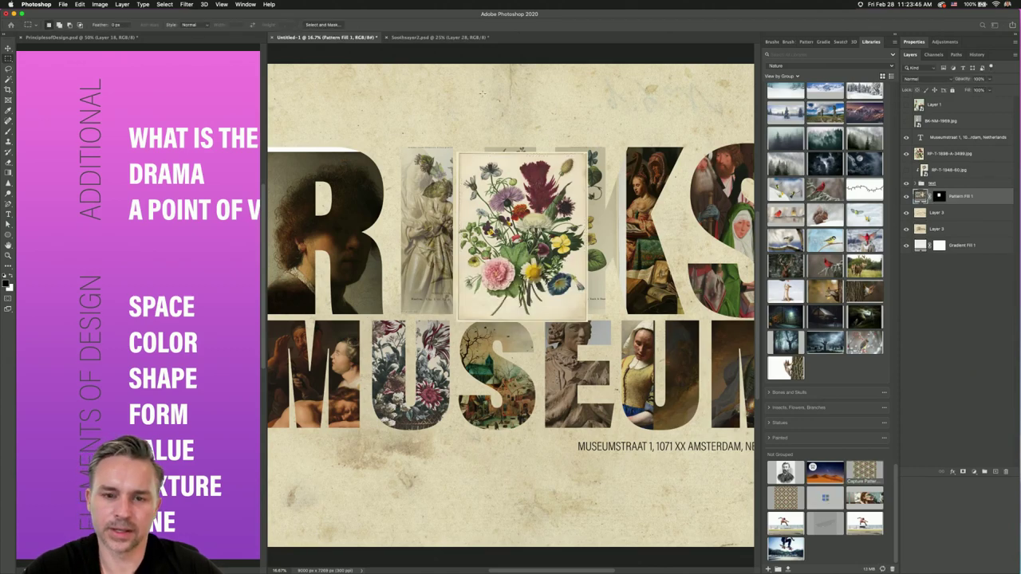
pyautogui.rightClick(938, 199)
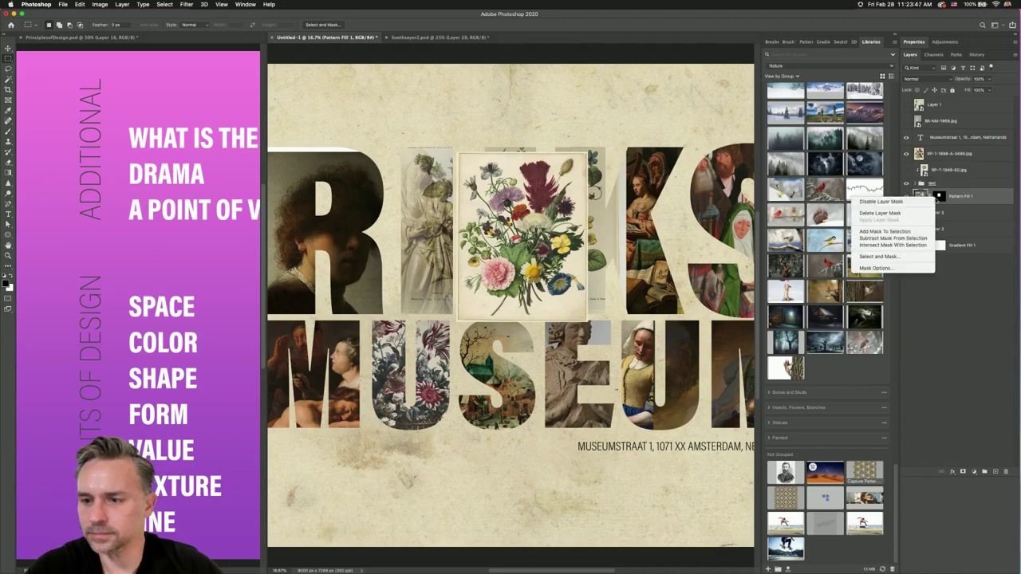
pyautogui.click(881, 213)
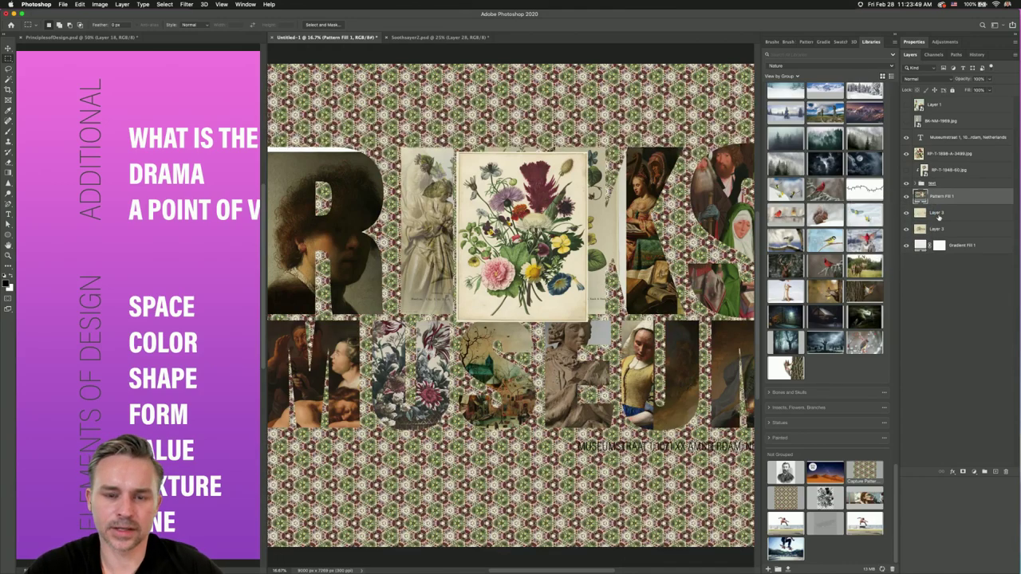
pyautogui.click(906, 153)
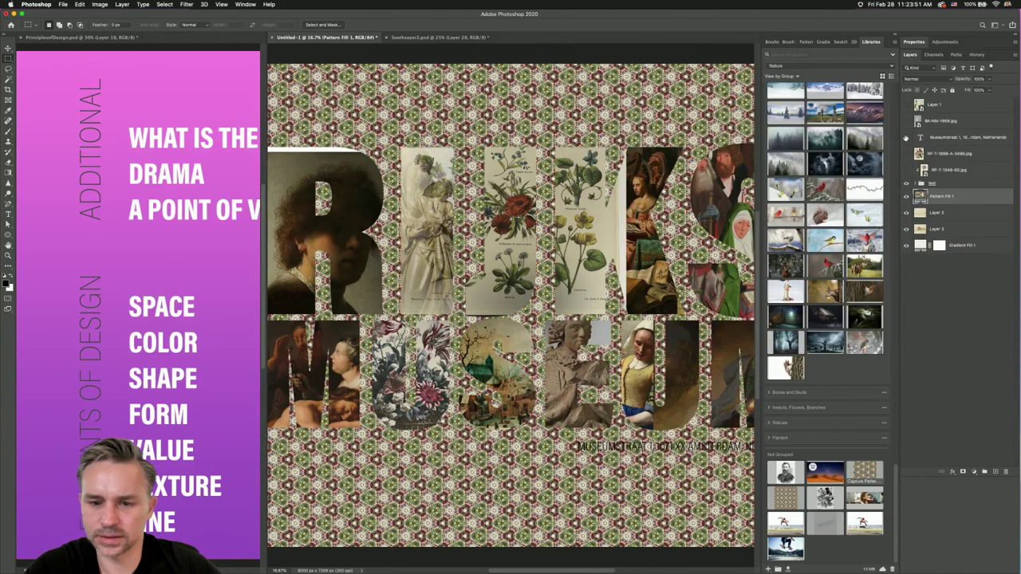
pyautogui.press('super+minus')
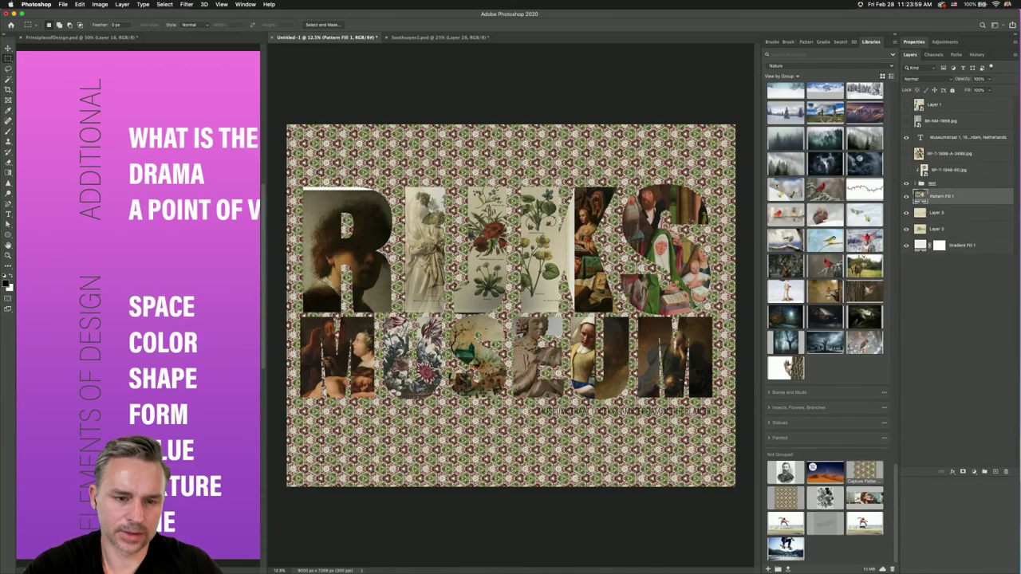
# - Move the SK-A-4691 Rembrandt portrait slightly higher inside the letter R
pyautogui.click(8, 48)
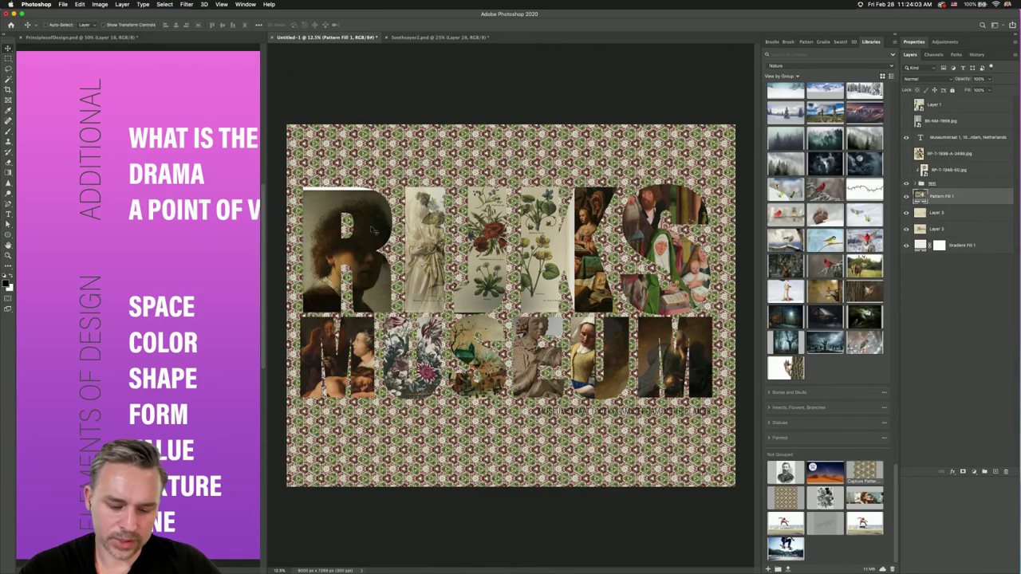
pyautogui.click(330, 208)
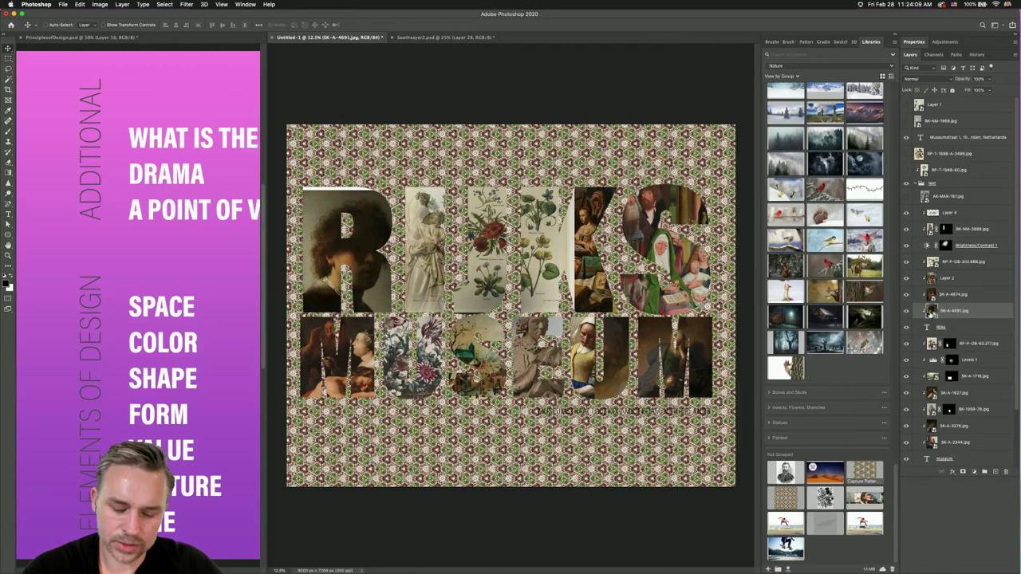
pyautogui.keyDown('alt'); pyautogui.click(930, 313); pyautogui.keyUp('alt')
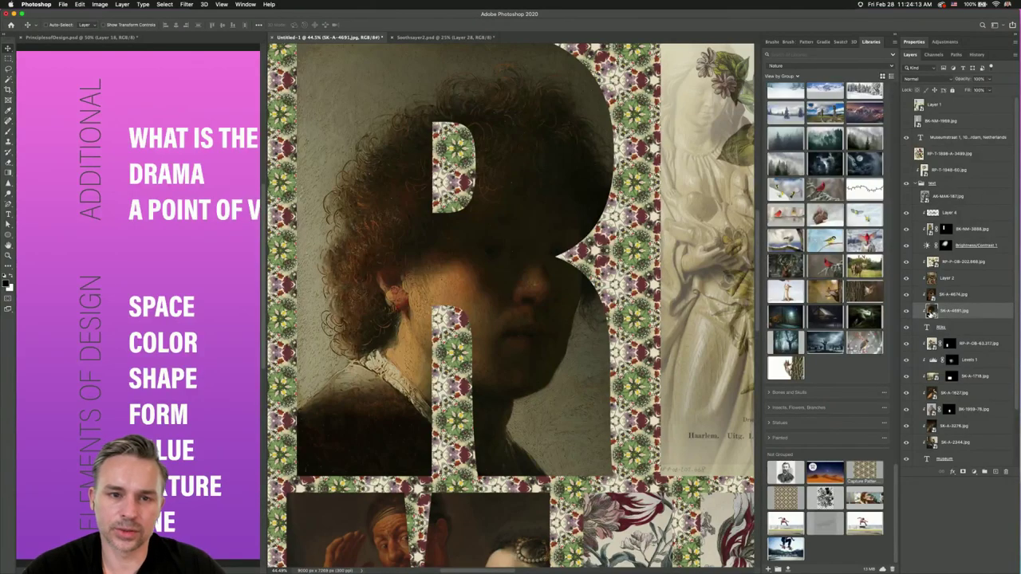
pyautogui.keyDown('alt'); pyautogui.click(933, 297); pyautogui.keyUp('alt')
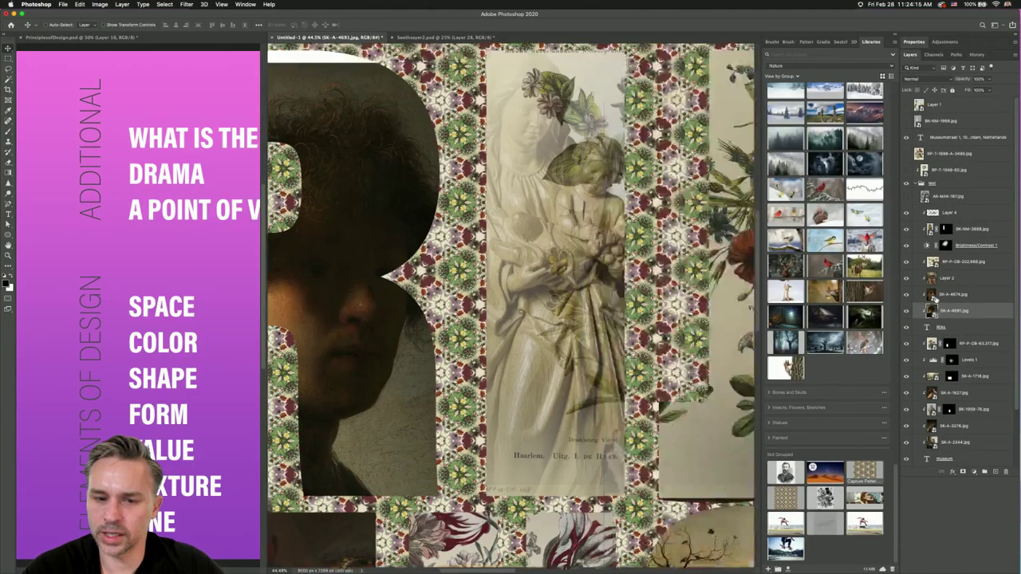
pyautogui.keyDown('alt'); pyautogui.click(931, 310); pyautogui.keyUp('alt')
pyautogui.keyDown('alt'); pyautogui.click(933, 280); pyautogui.keyUp('alt')
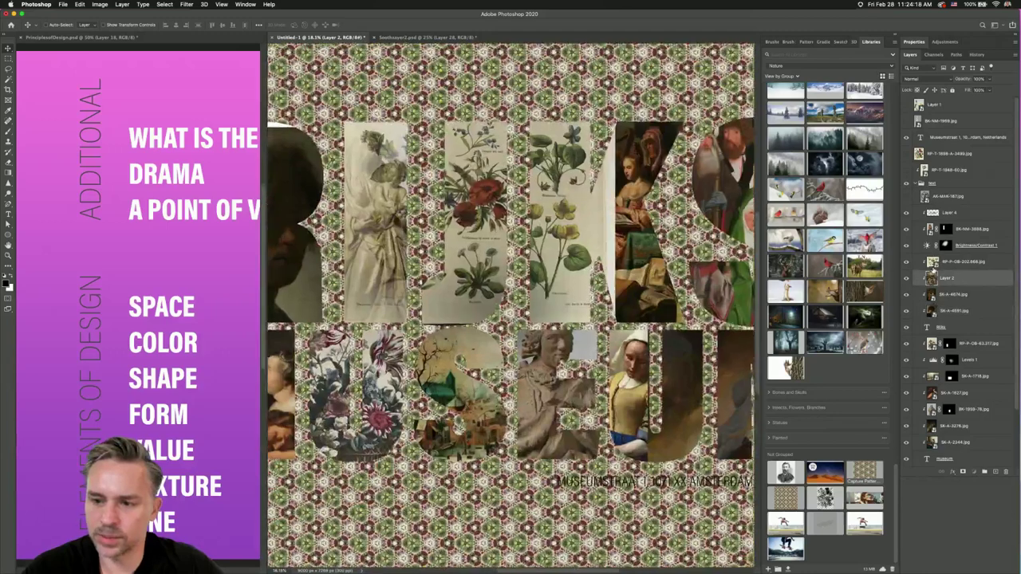
pyautogui.keyDown('alt'); pyautogui.click(932, 264); pyautogui.keyUp('alt')
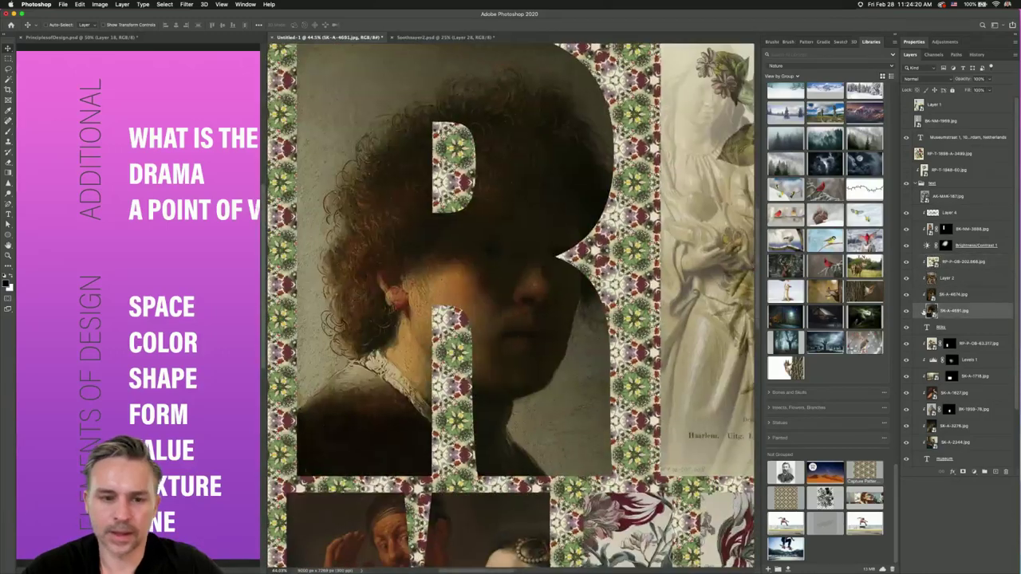
pyautogui.keyDown('alt'); pyautogui.click(932, 311); pyautogui.keyUp('alt')
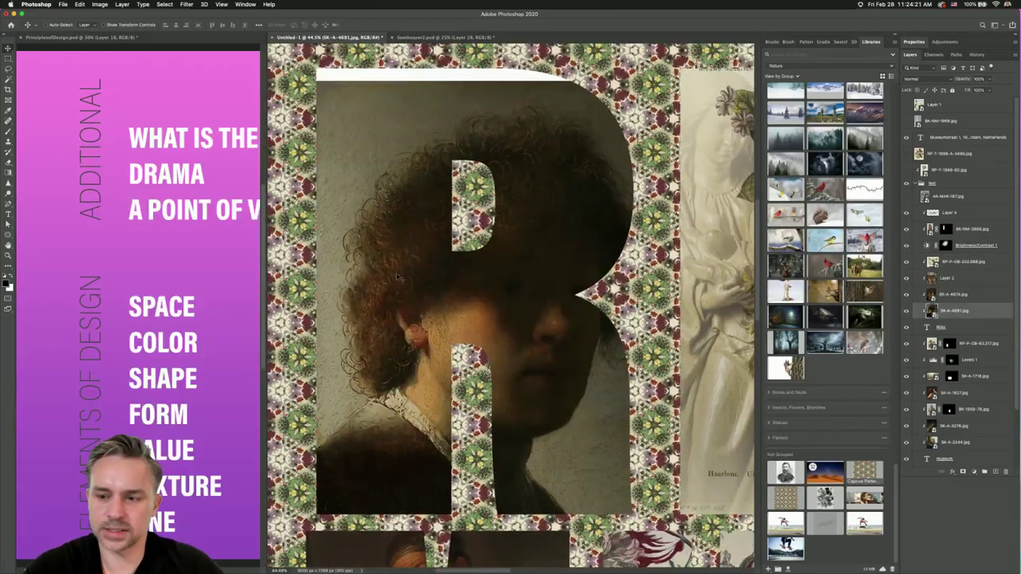
pyautogui.moveTo(399, 276)
pyautogui.mouseDown()
pyautogui.moveTo(415, 251)
pyautogui.moveTo(400, 259)
pyautogui.mouseUp()
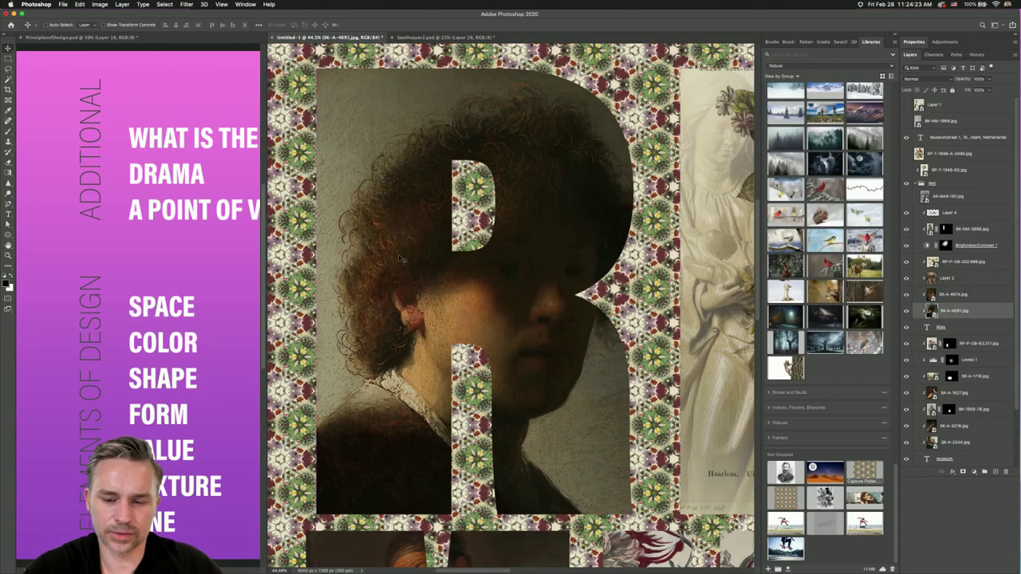
pyautogui.press('super+0')
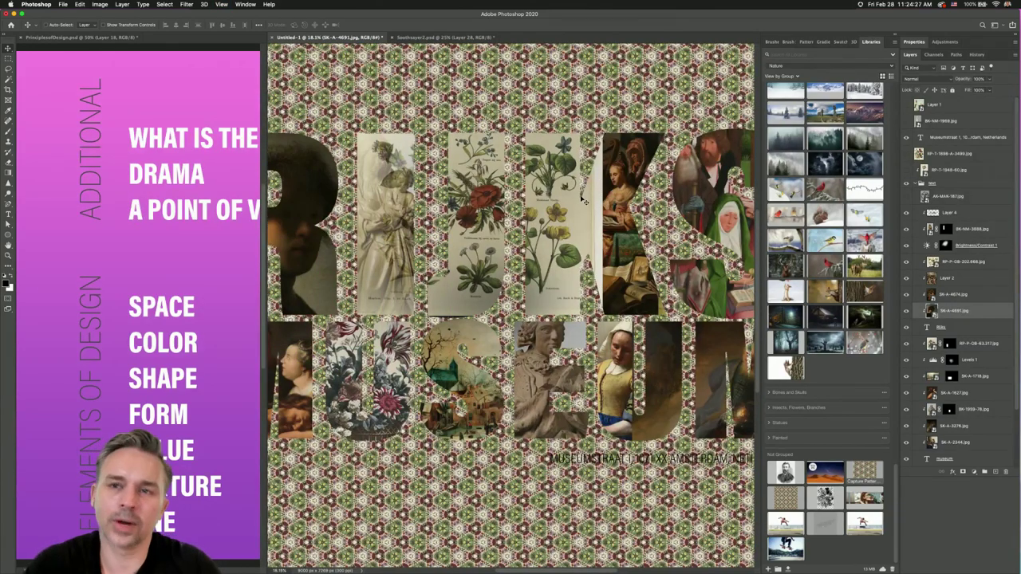
pyautogui.press('super+minus')
pyautogui.press('super+minus')
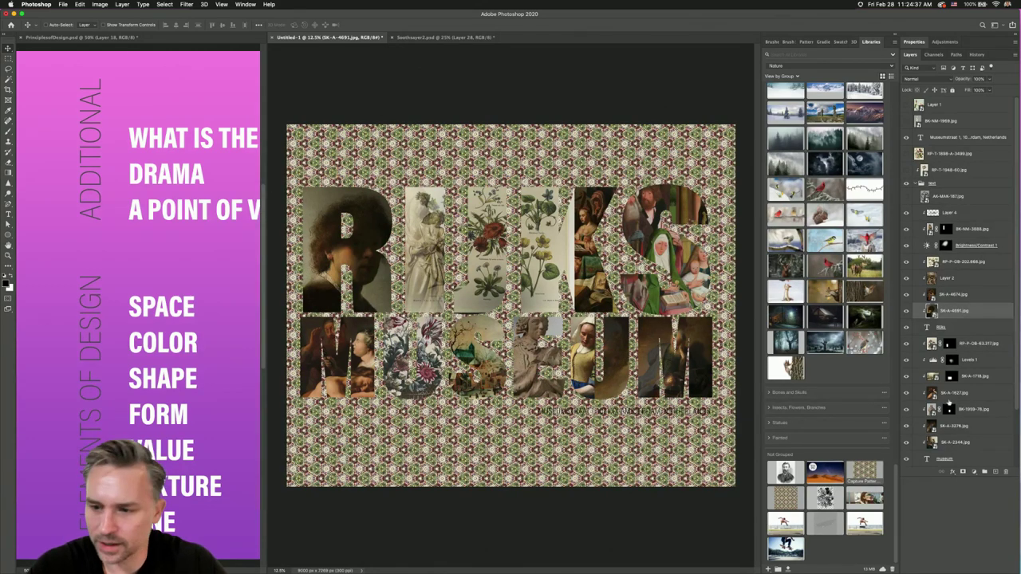
# - Hide Pattern Fill 1 and select the aged-paper Layer 3, then expand the text group
pyautogui.click(920, 184)
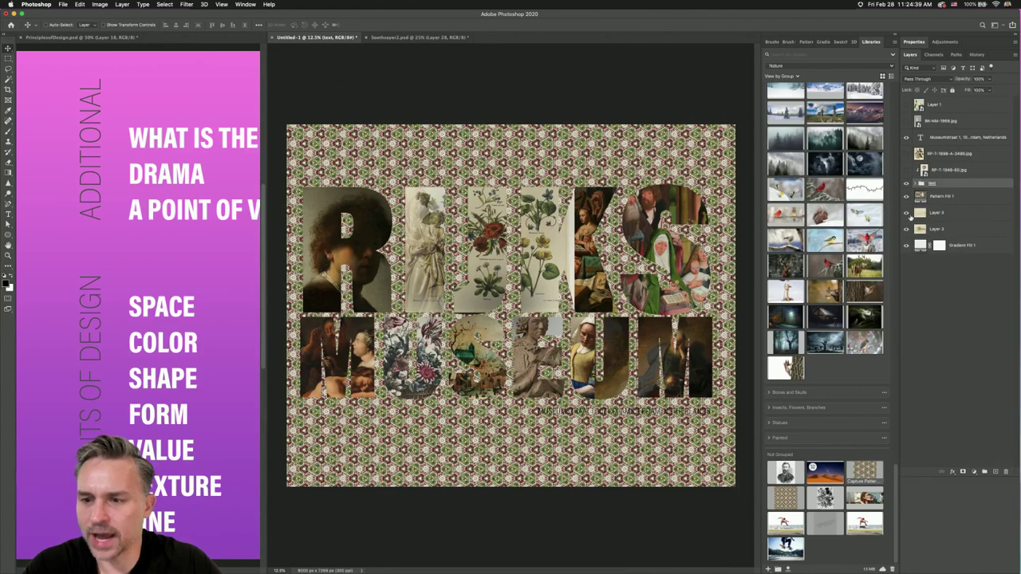
pyautogui.click(906, 197)
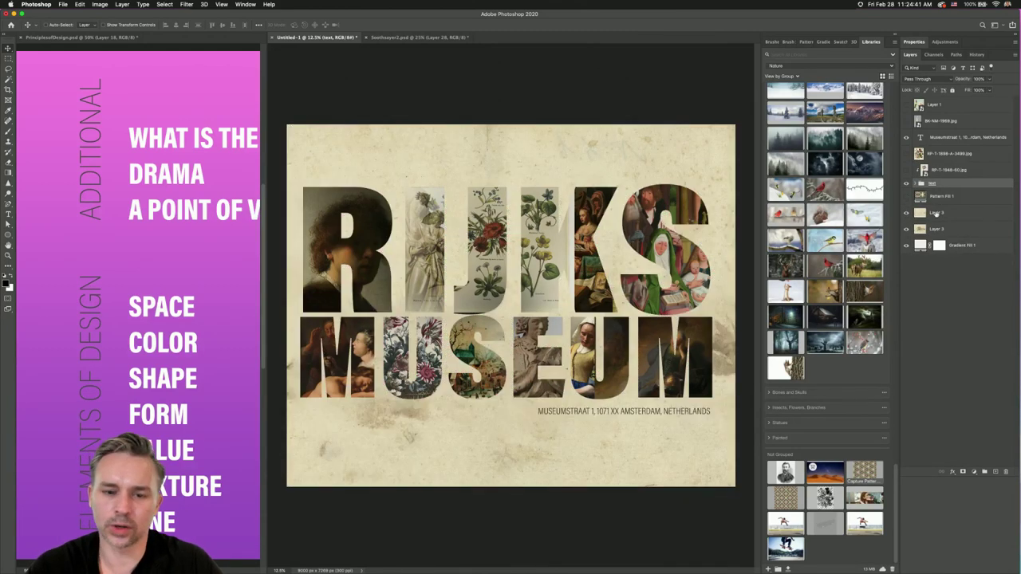
pyautogui.click(936, 213)
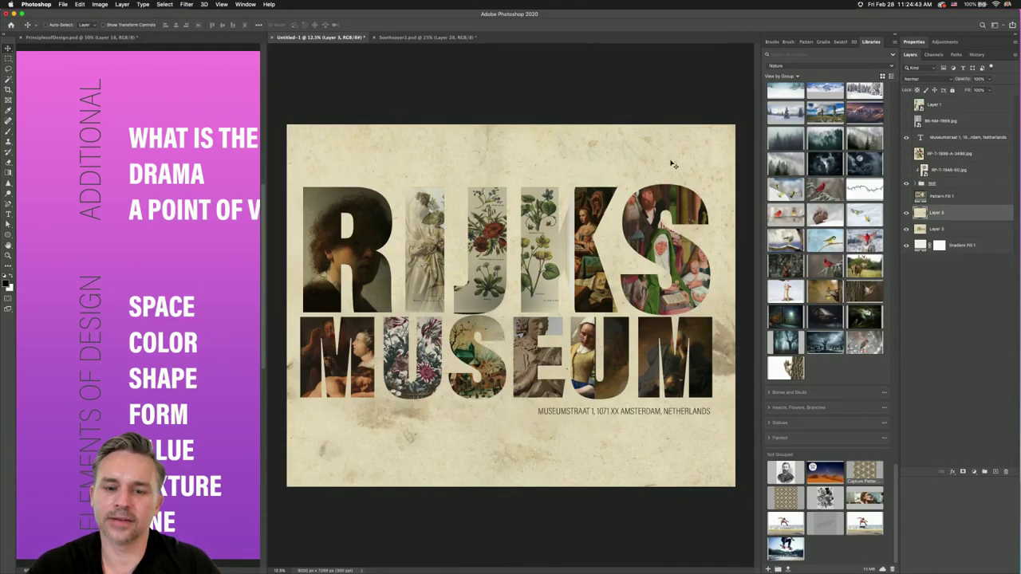
pyautogui.click(919, 184)
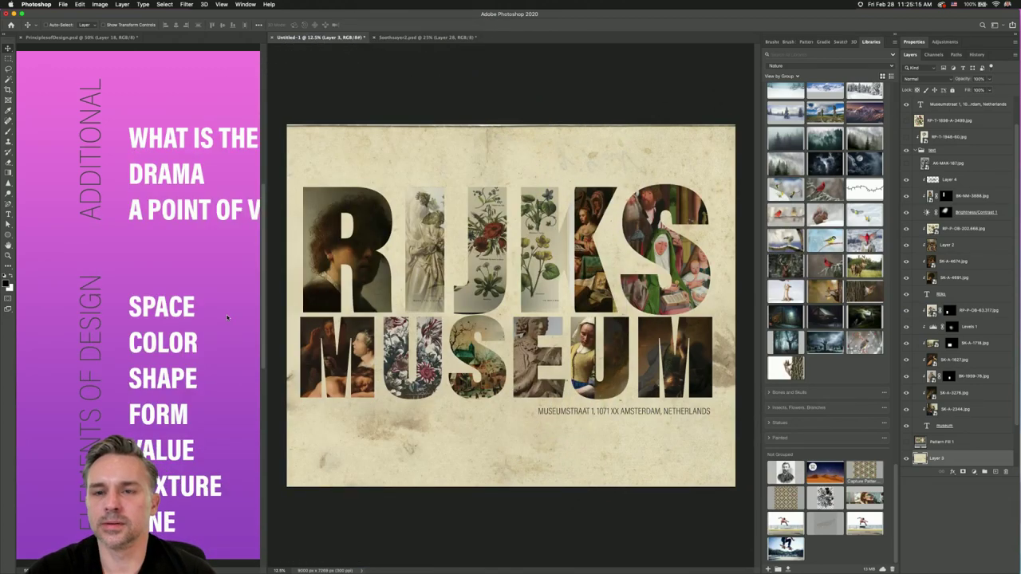
# - Scroll the PrinciplesofDesign document to its Pattern-to-Rhythm principles list, then return to Untitled-1
pyautogui.click(114, 253)
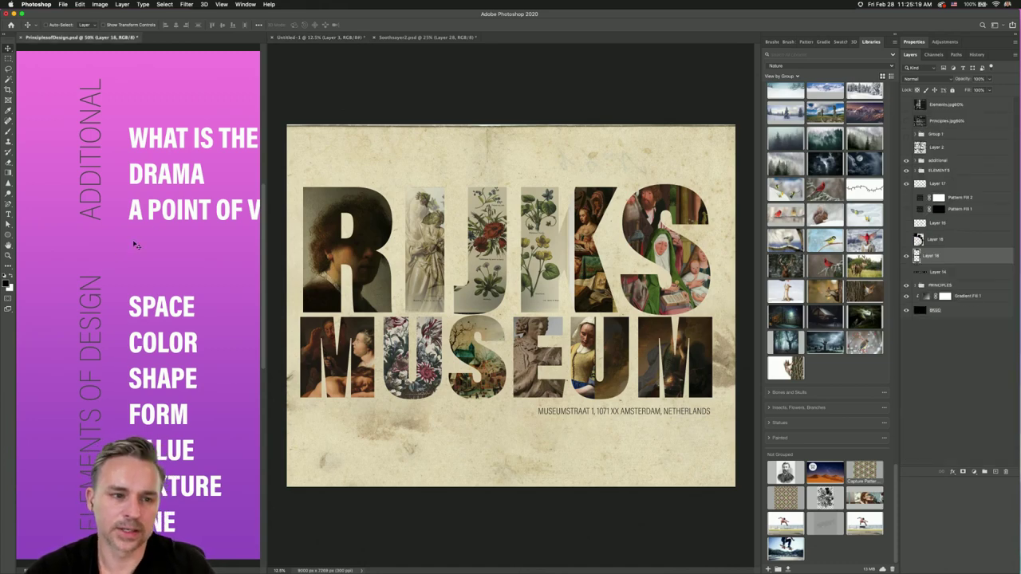
pyautogui.hscroll(3, 116, 247)
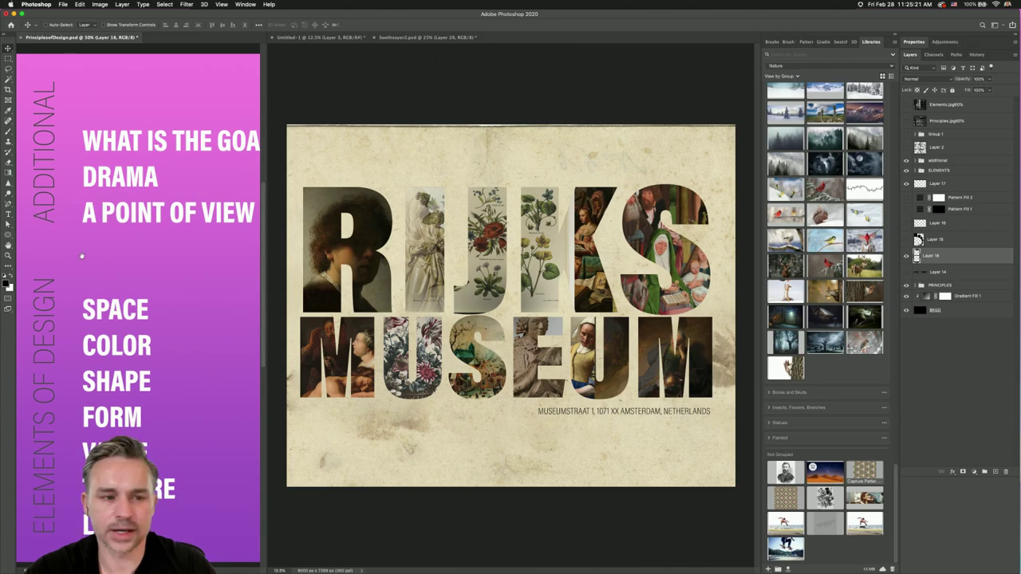
pyautogui.hscroll(-5, 60, 254)
pyautogui.scroll(-10, 79, 264)
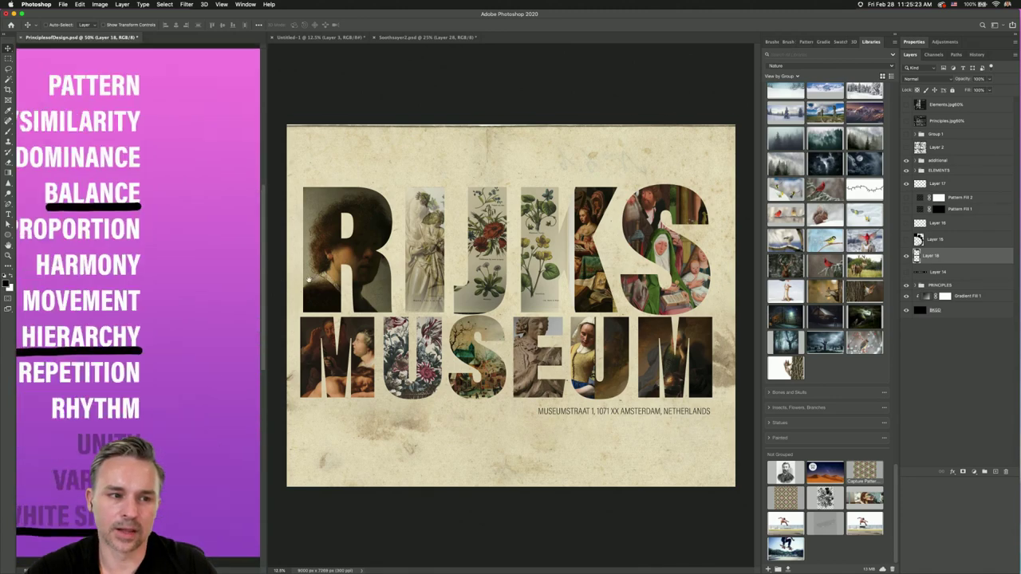
pyautogui.hscroll(-3, 79, 264)
pyautogui.hscroll(-2, 323, 277)
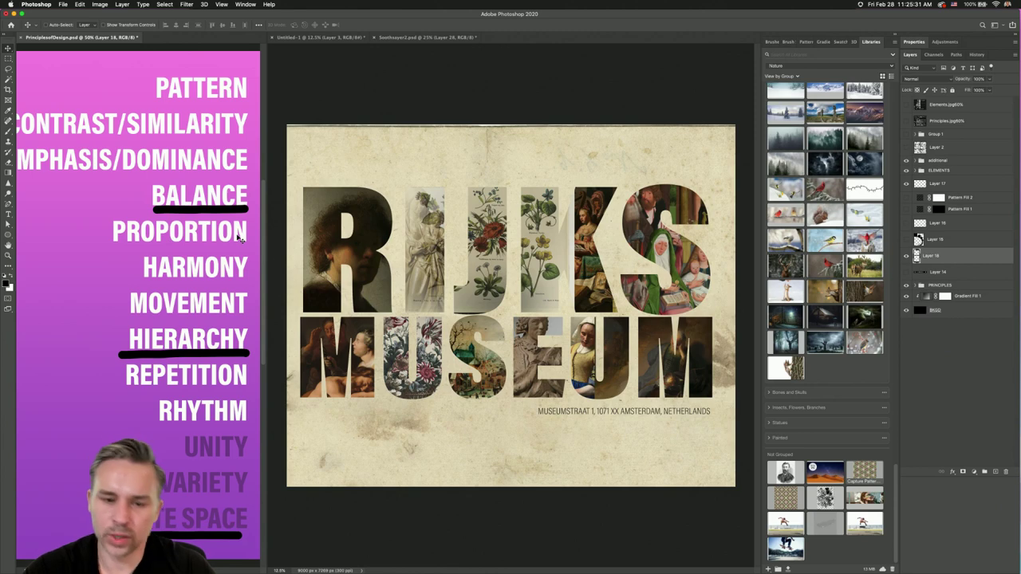
pyautogui.click(417, 199)
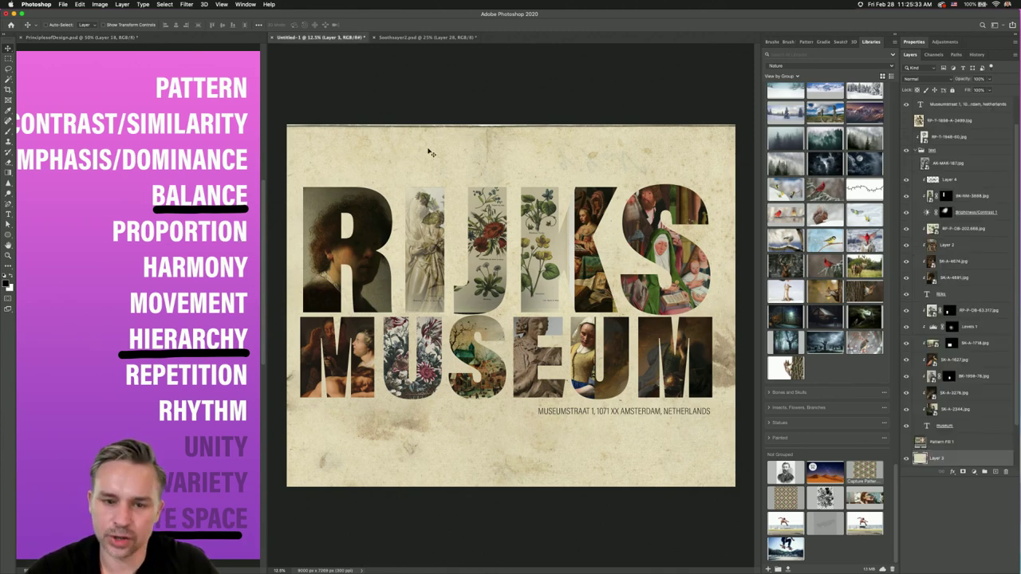